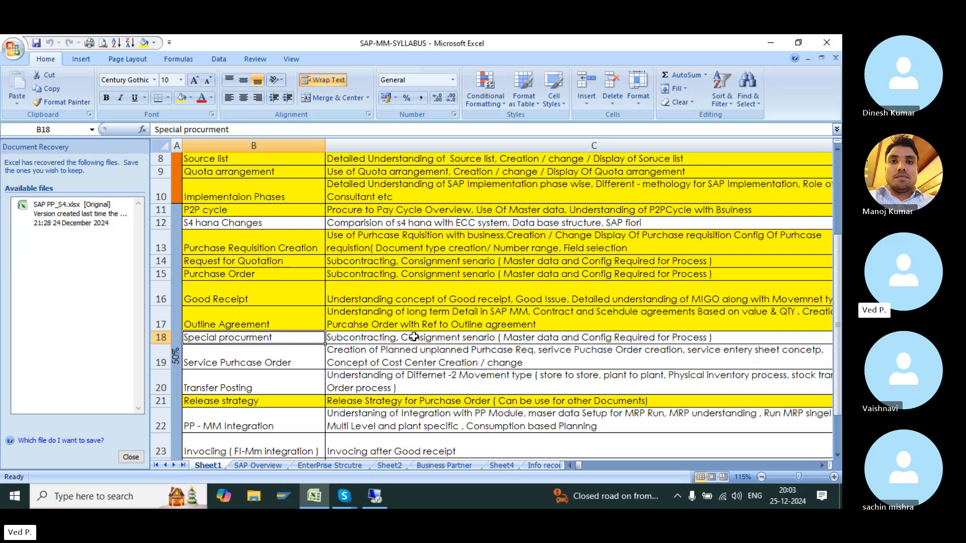
- Open the Special Procurments sheet and enter the heading "Special Procurments" in cell A1
click(182, 466)
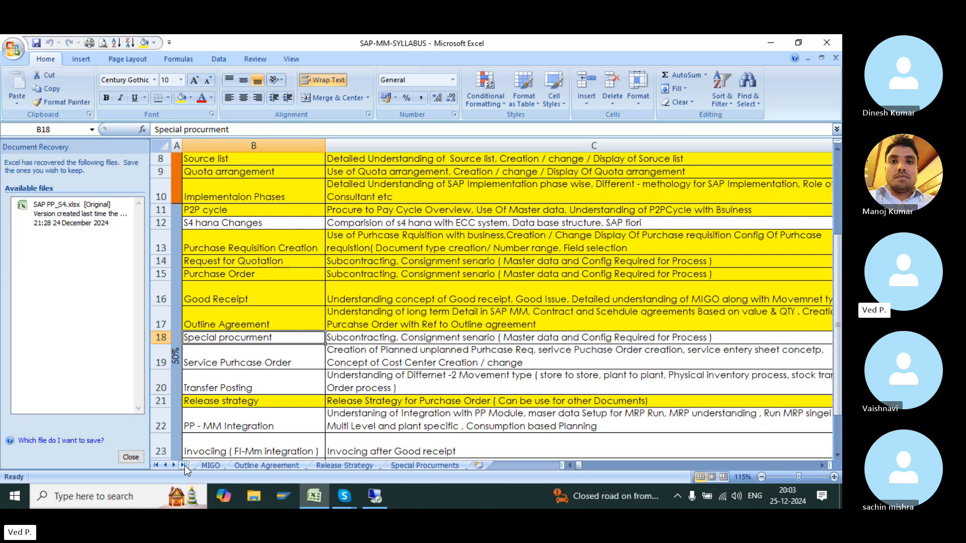
click(442, 466)
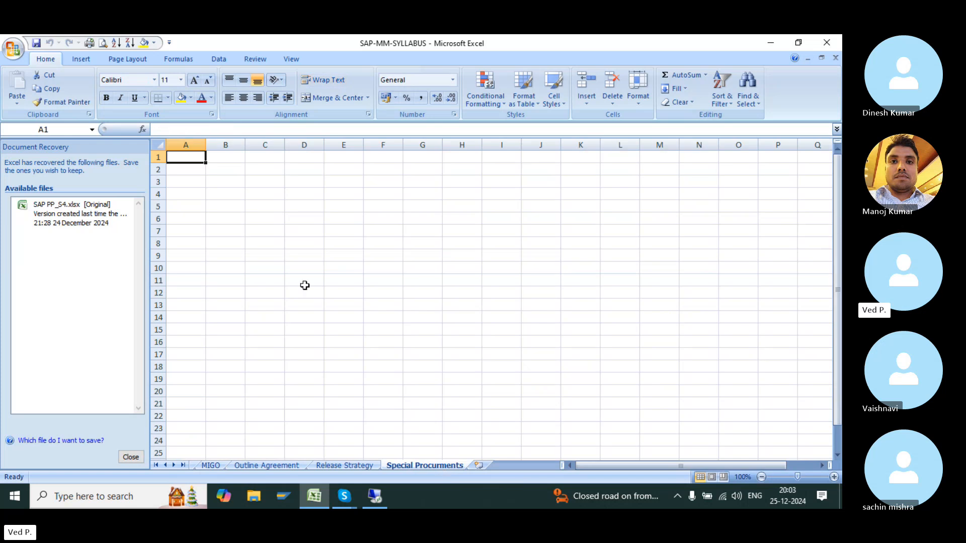
text(Speci)
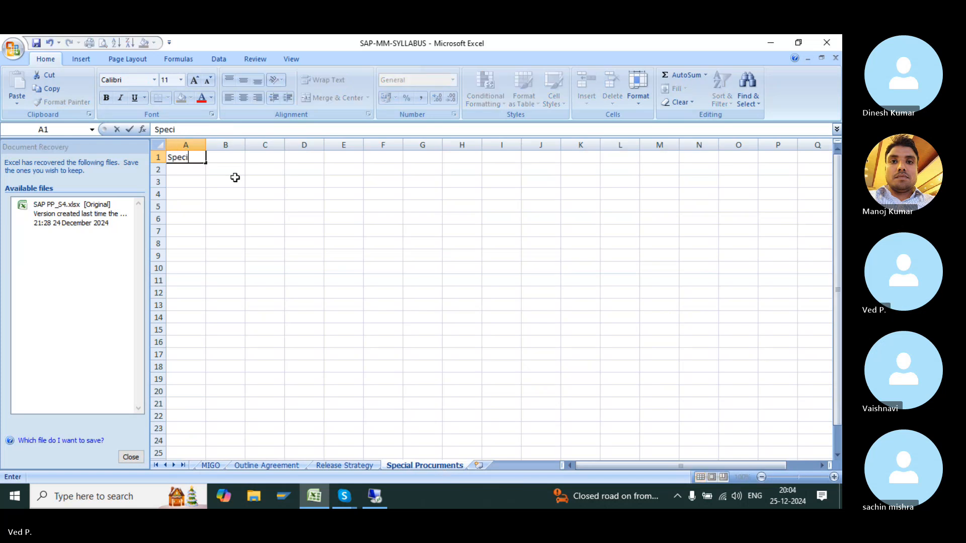
text(al Pro)
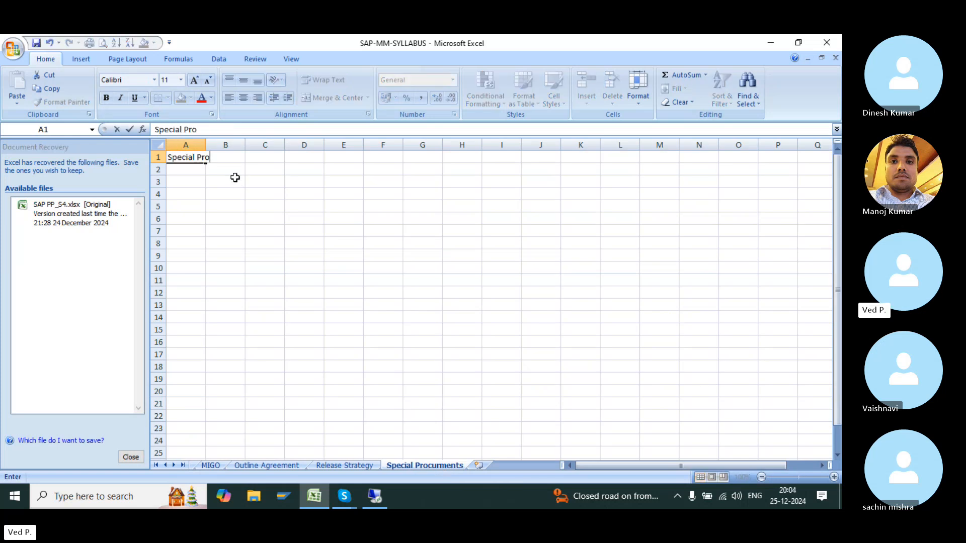
text(curments)
key(Return)
key(Return)
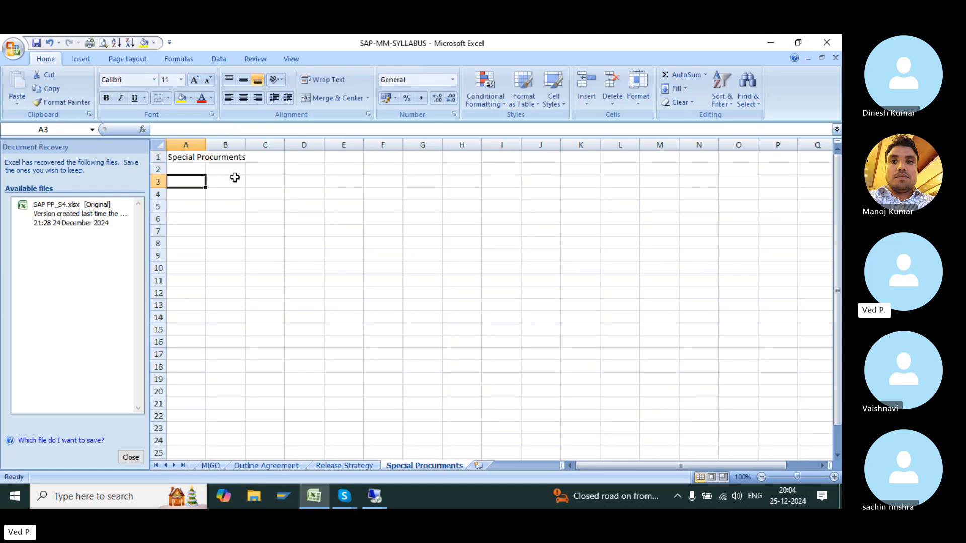
- Widen column A to fit the heading and enter "1. Sub Contracting" in cell A3
drag(200, 146, 251, 146)
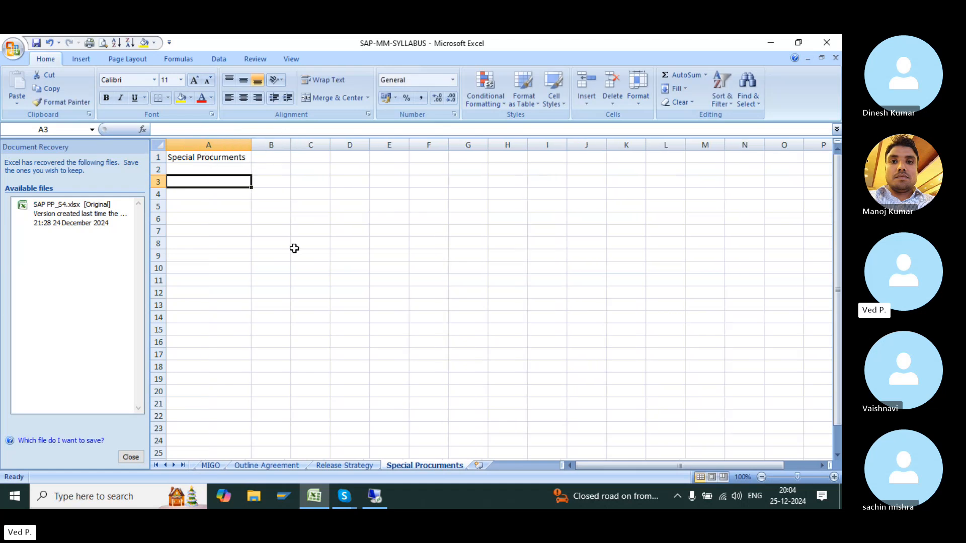
text(1. Sub C)
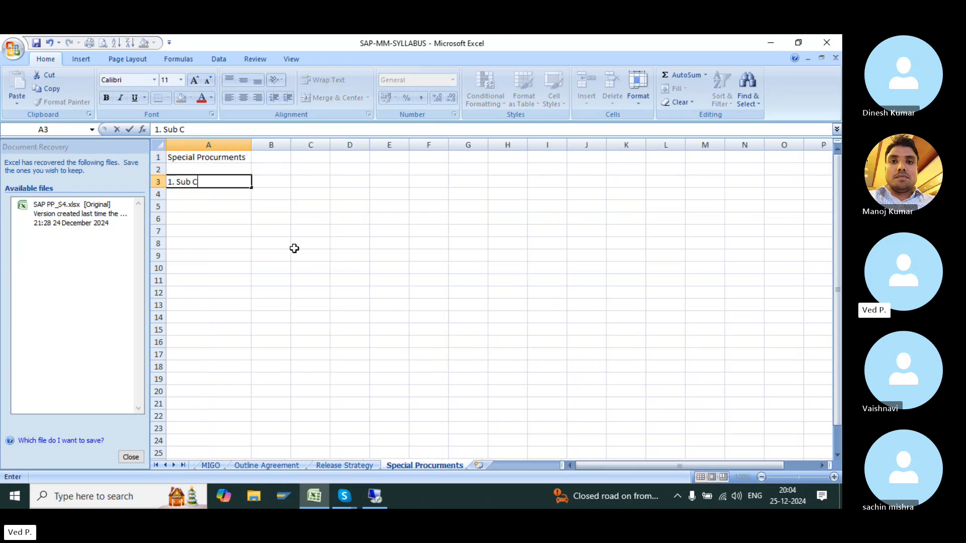
text(ontracting)
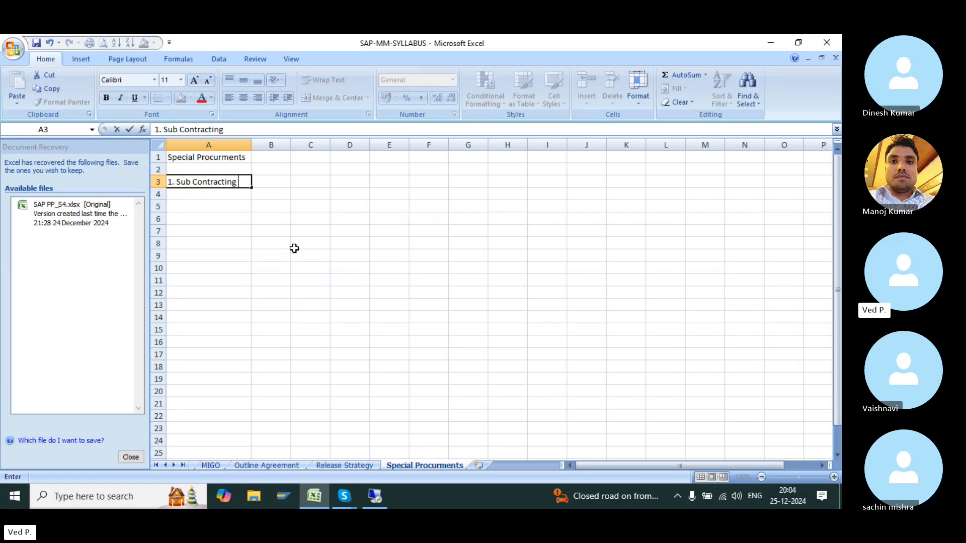
key(Return)
- Enter "2. Consignements" in cell A6 as the next special procurement type
key(Return)
key(Return)
text(2. C)
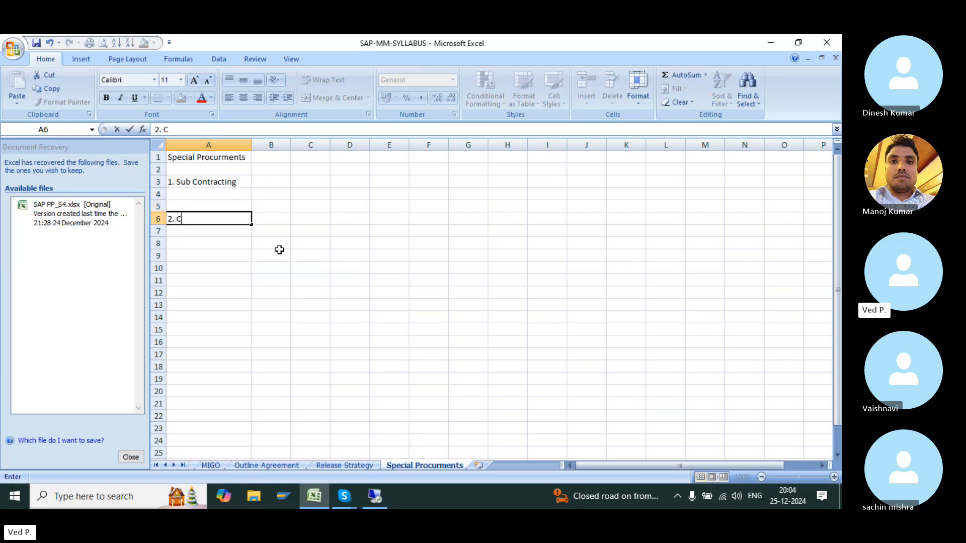
text(onsignement)
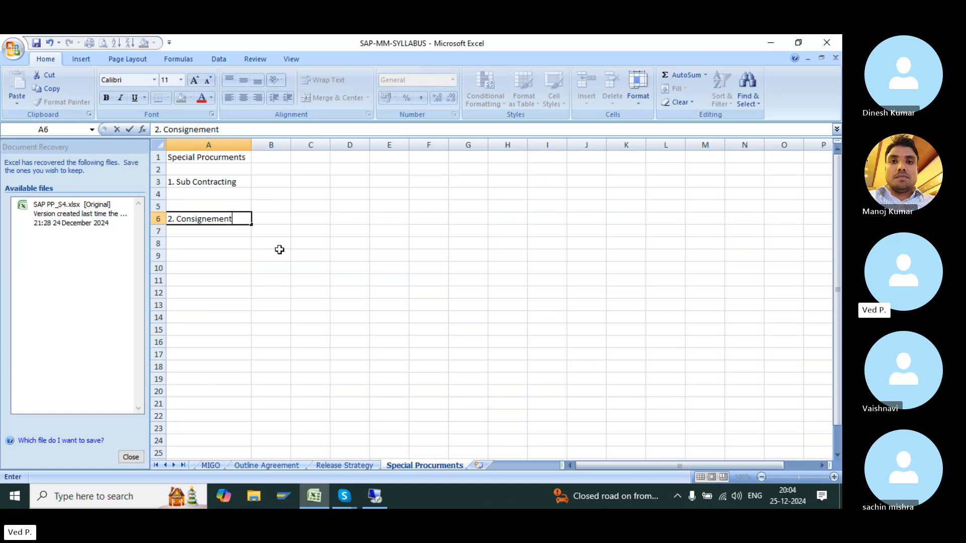
text(s)
key(Return)
- Enter "2. Services Procurments" in cell A9 below the other procurement types
key(Return)
key(Return)
text(2)
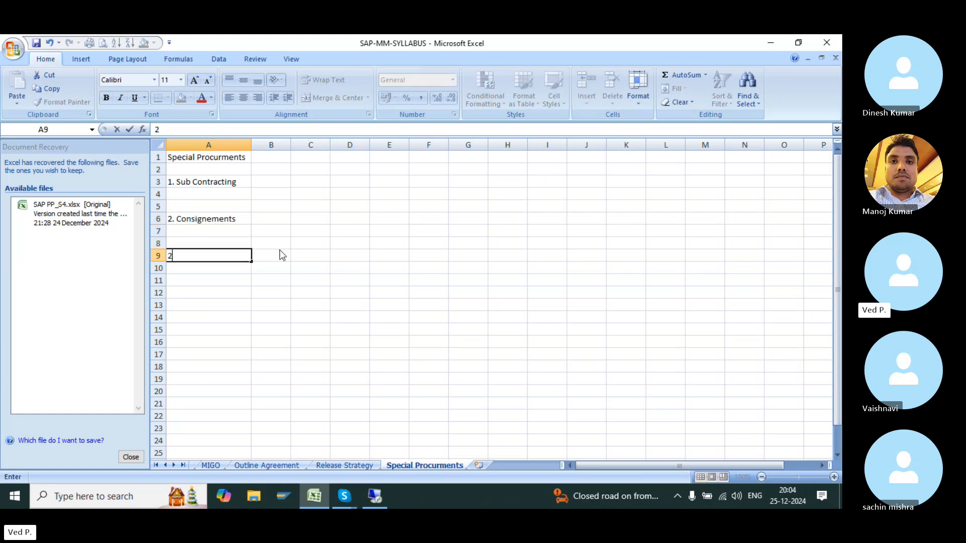
text(. Services Order)
key(BackSpace)
key(BackSpace)
key(BackSpace)
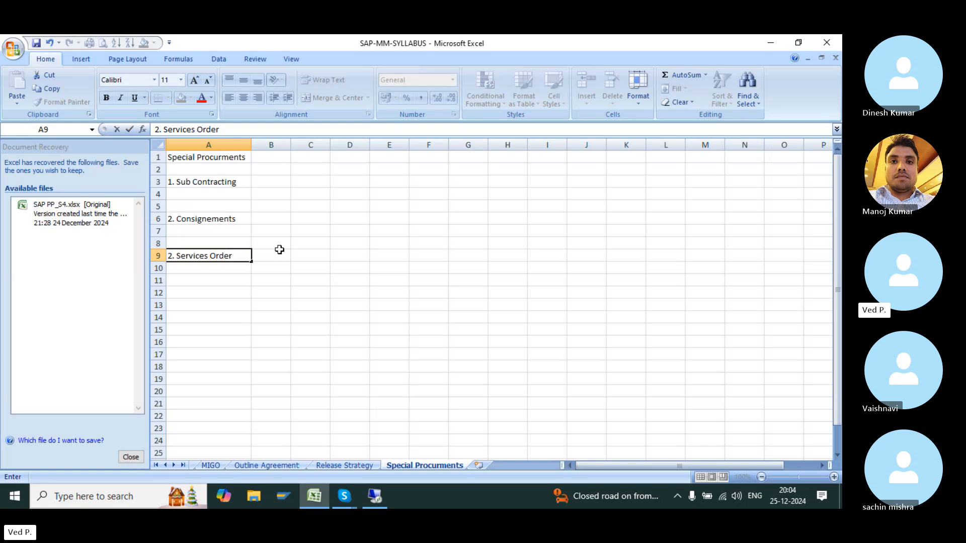
key(BackSpace)
key(BackSpace)
text(Procurments)
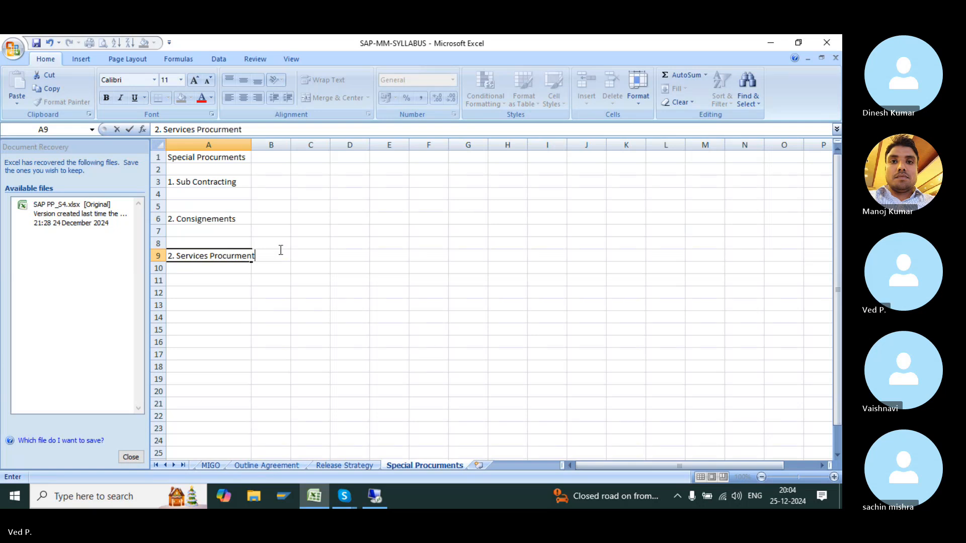
key(Return)
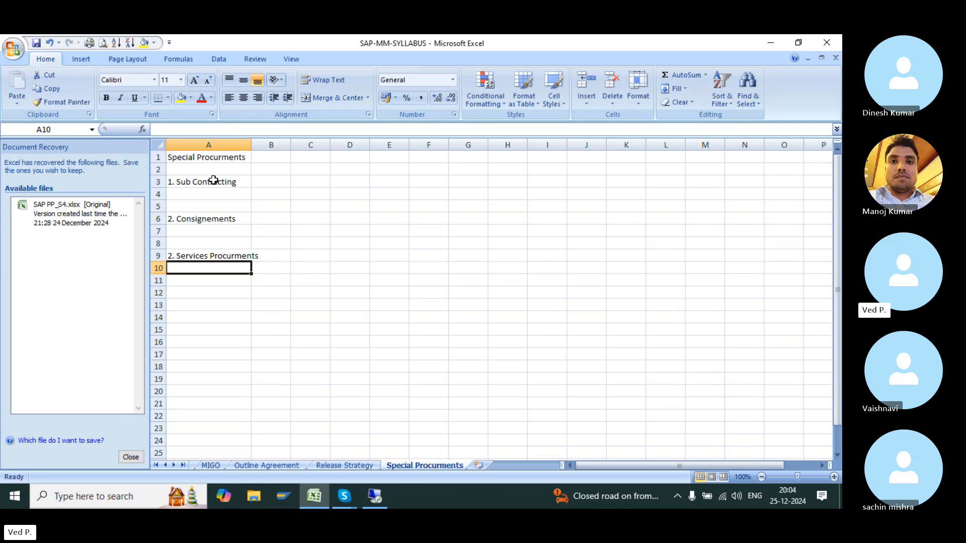
- Autofit column A to its longest entry and select the Sub Contracting cell A3
click(214, 181)
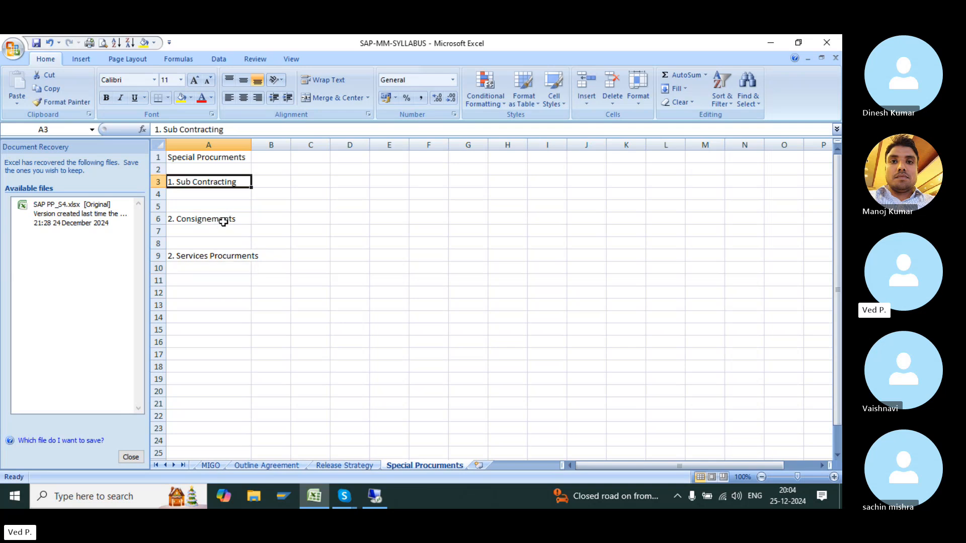
click(224, 222)
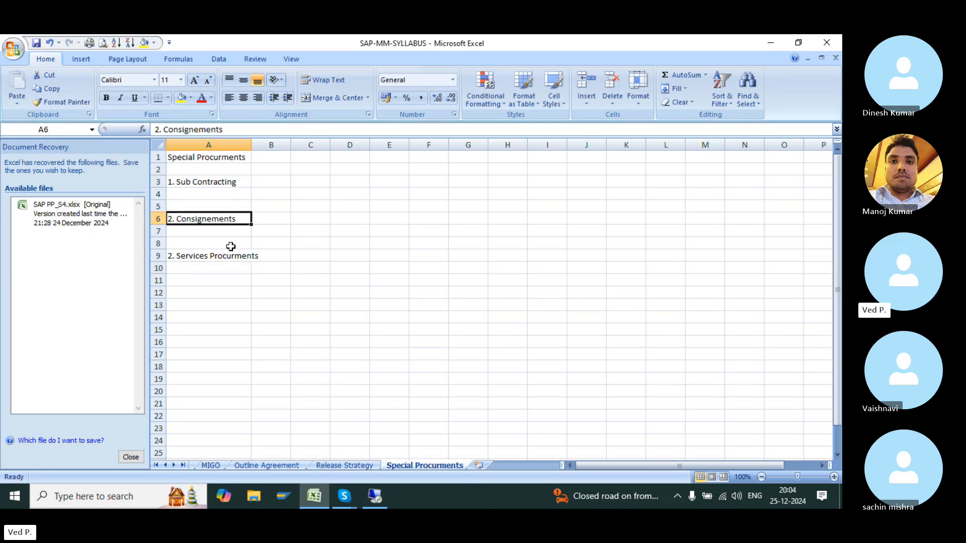
double_click(252, 145)
click(219, 185)
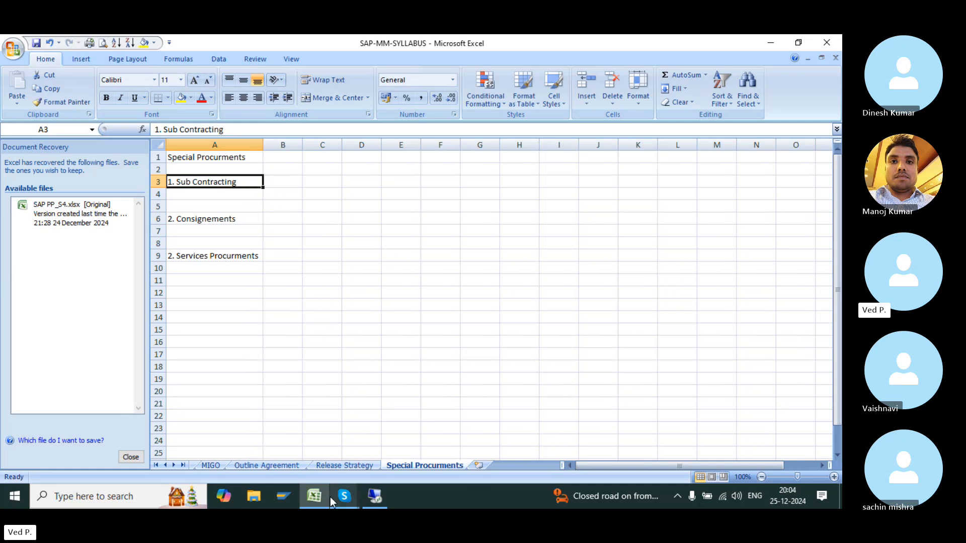
- Switch to the Skype call to unmute the microphone, and return to the Excel workbook
mouse_move(344, 497)
click(324, 463)
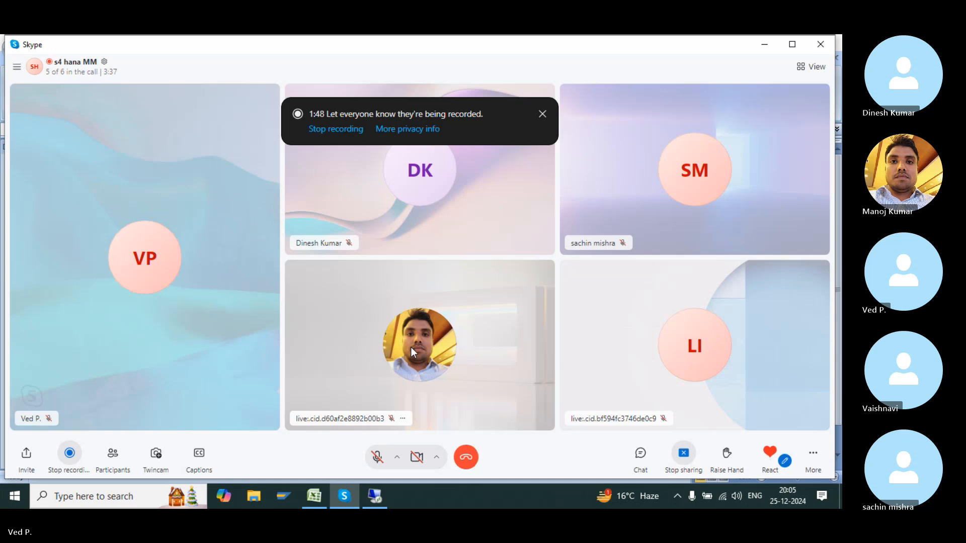
click(376, 457)
click(315, 497)
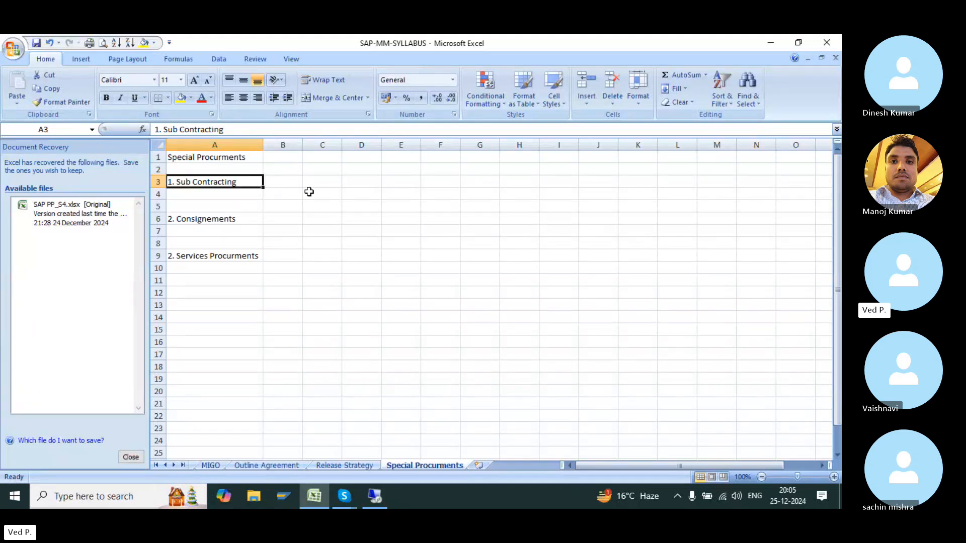
right_click(646, 130)
click(661, 177)
- Enter "Metal Block" in cell E11 and widen column E to fit the text
click(390, 278)
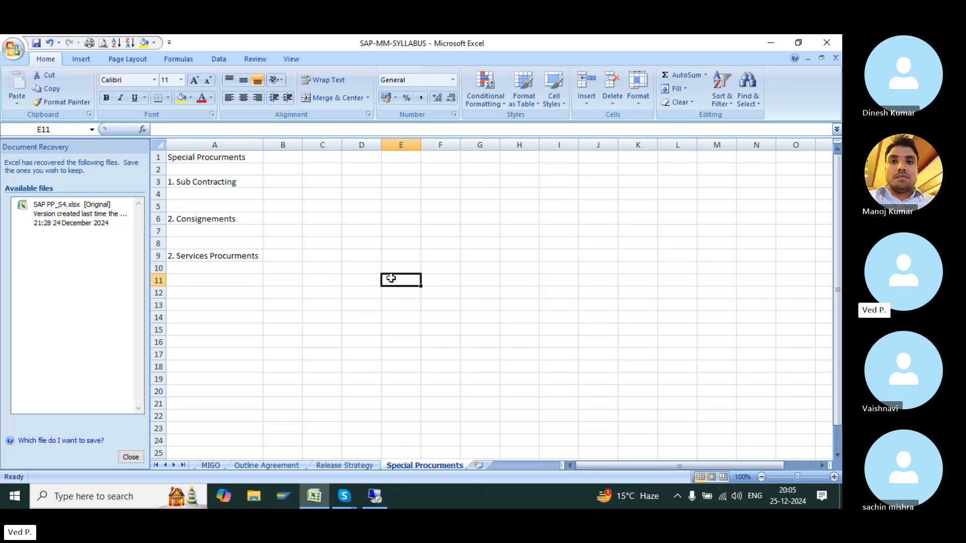
text(Metal Block)
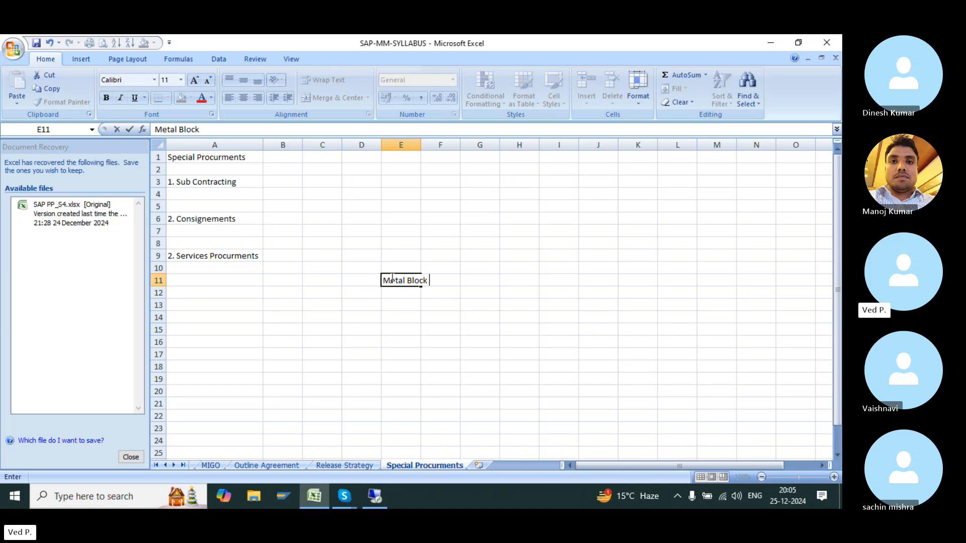
key(Return)
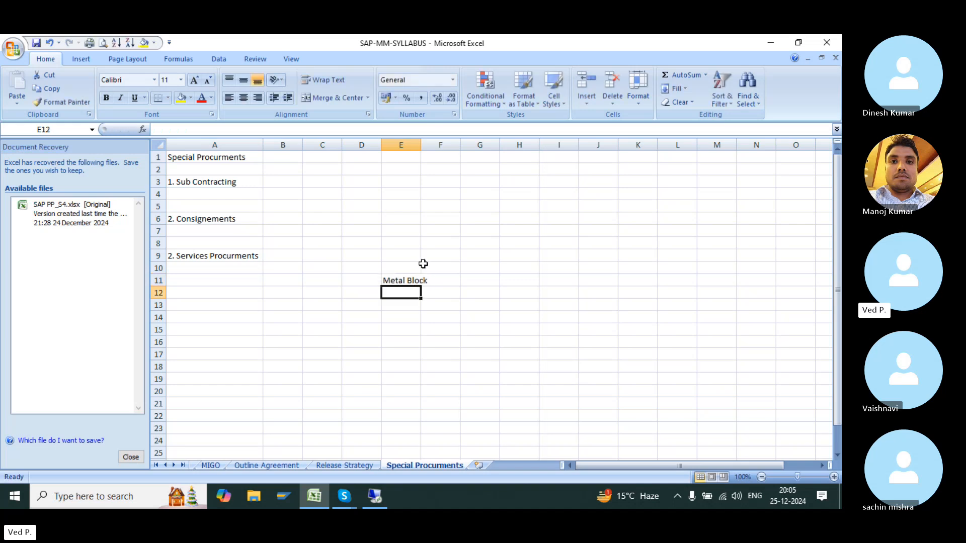
click(409, 269)
drag(420, 145, 431, 145)
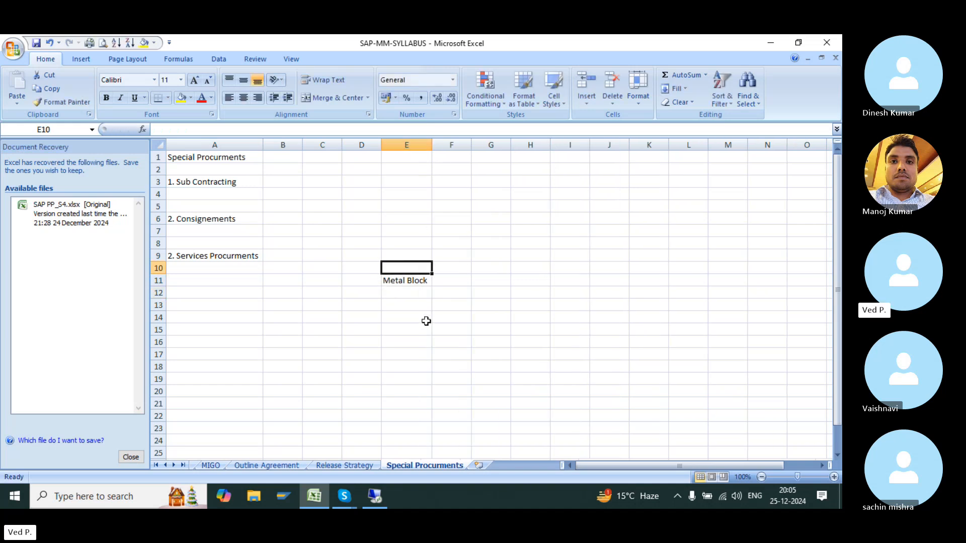
- Enter the operations "Cutting" in cell E14 and "Drilling" in cell E16
click(420, 316)
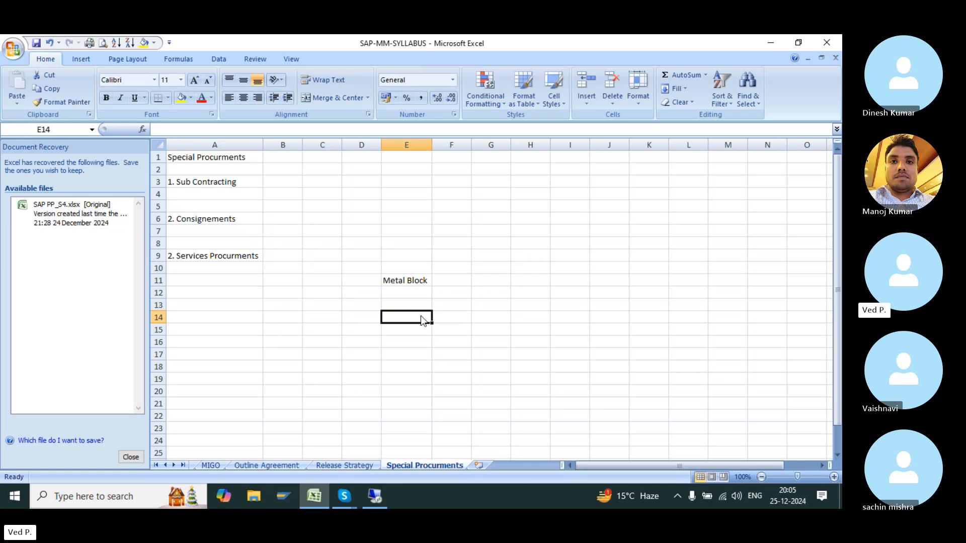
text(Cutting)
key(Return)
key(Down)
text(Drilling)
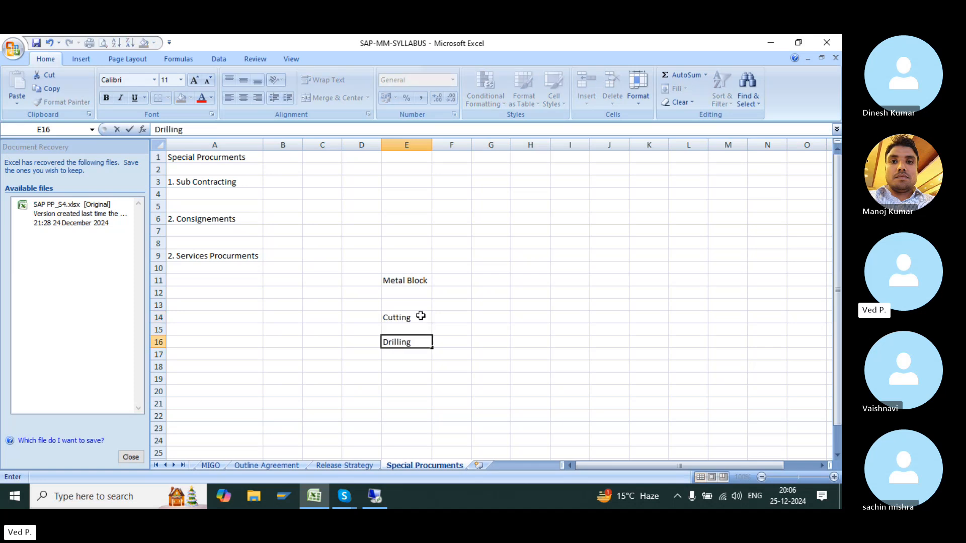
key(Return)
key(Down)
key(Down)
text(Mat)
key(BackSpace)
key(BackSpace)
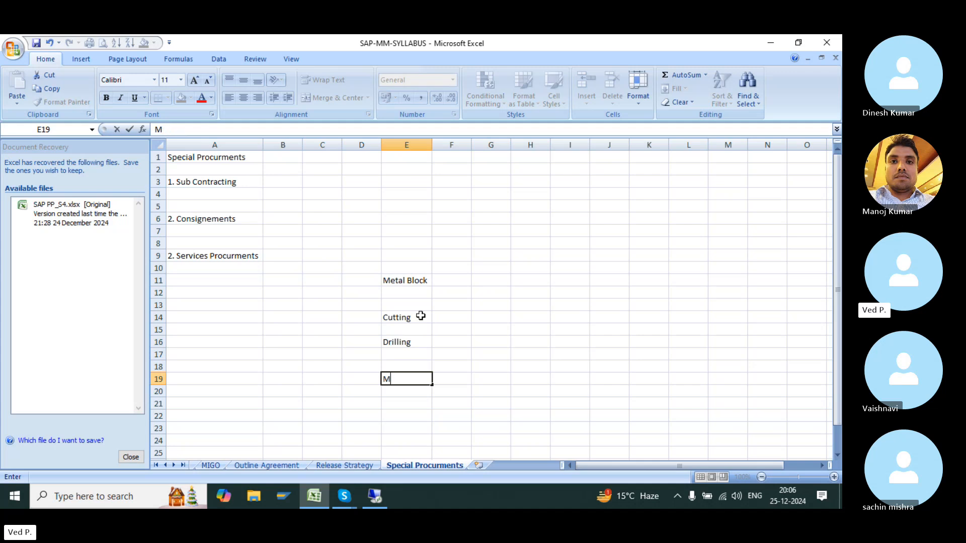
key(BackSpace)
key(Up)
- Enter "Machining" in cell E18 as the third operation for the metal block
text(M)
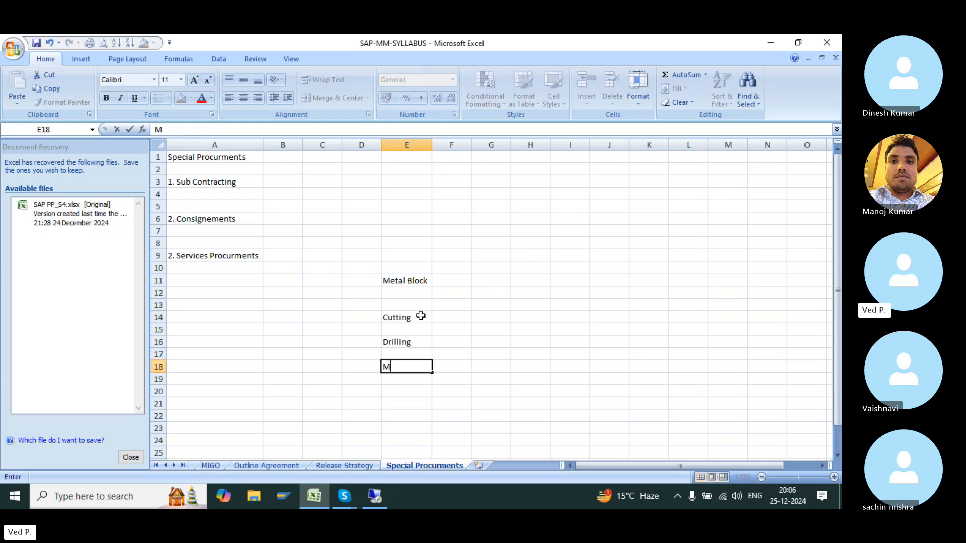
text(achining)
key(Return)
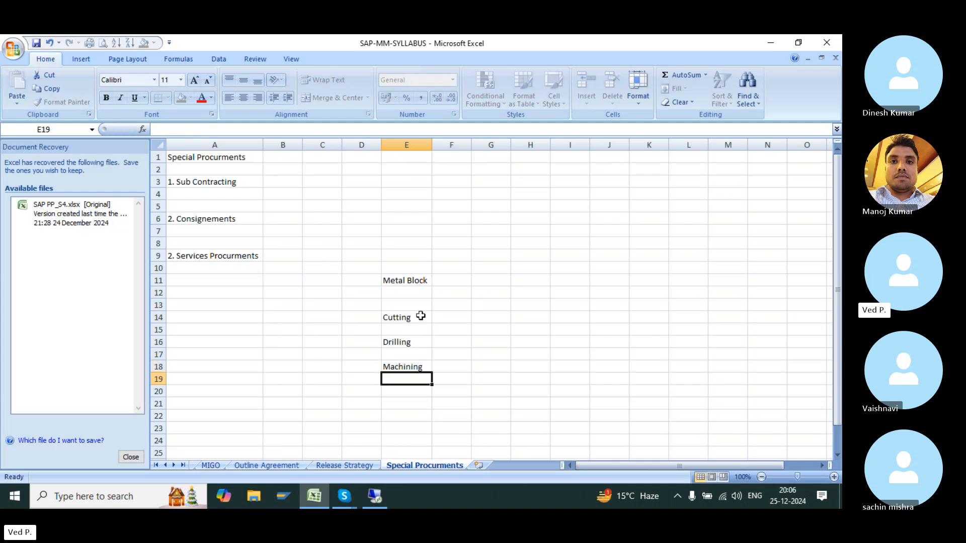
click(413, 281)
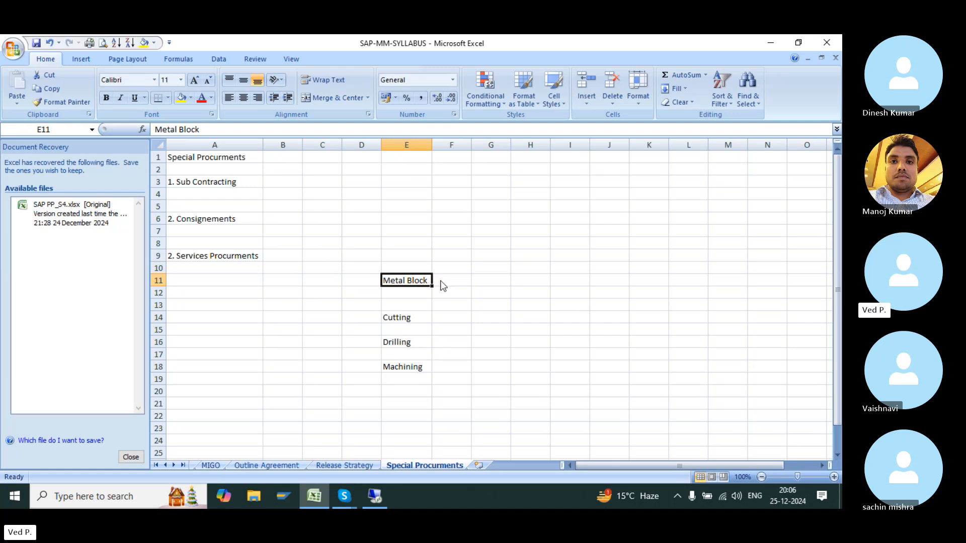
click(405, 319)
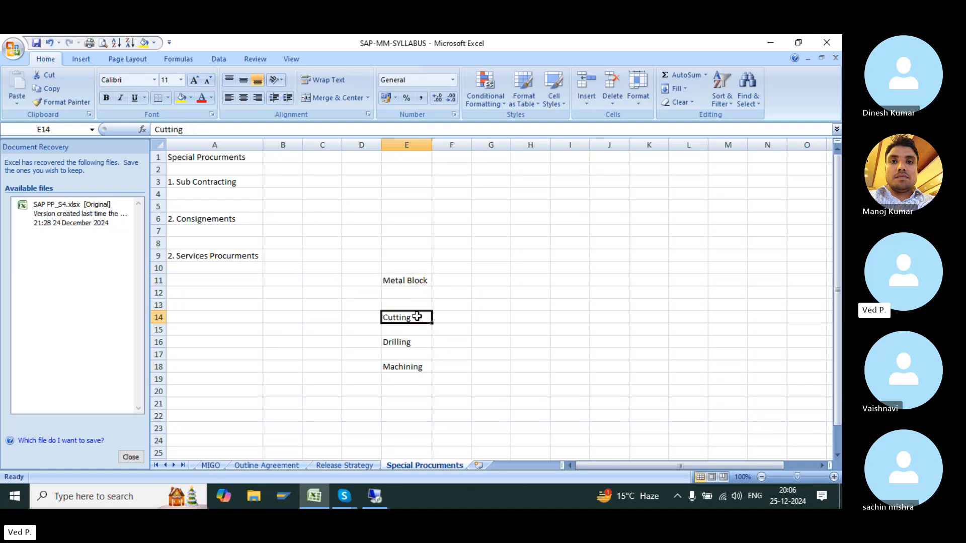
click(408, 342)
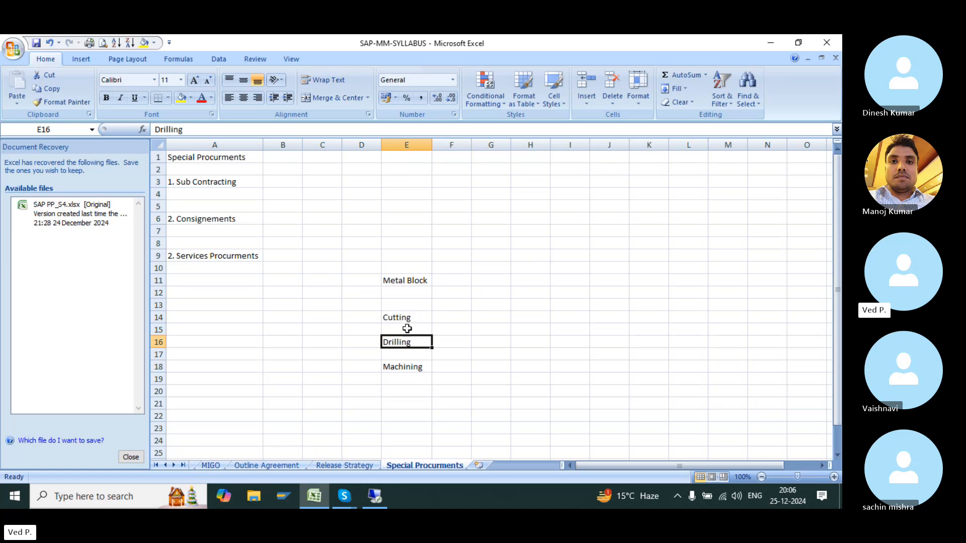
click(411, 319)
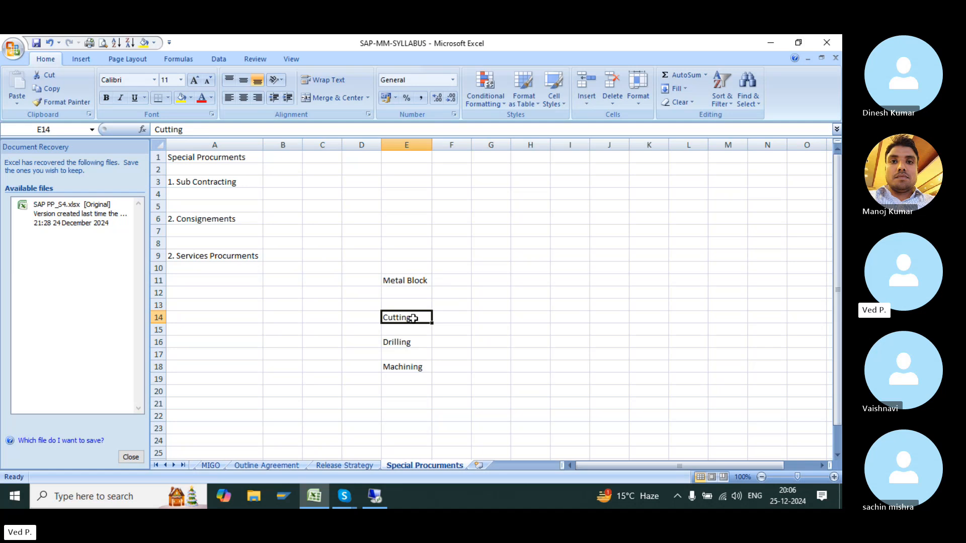
click(404, 343)
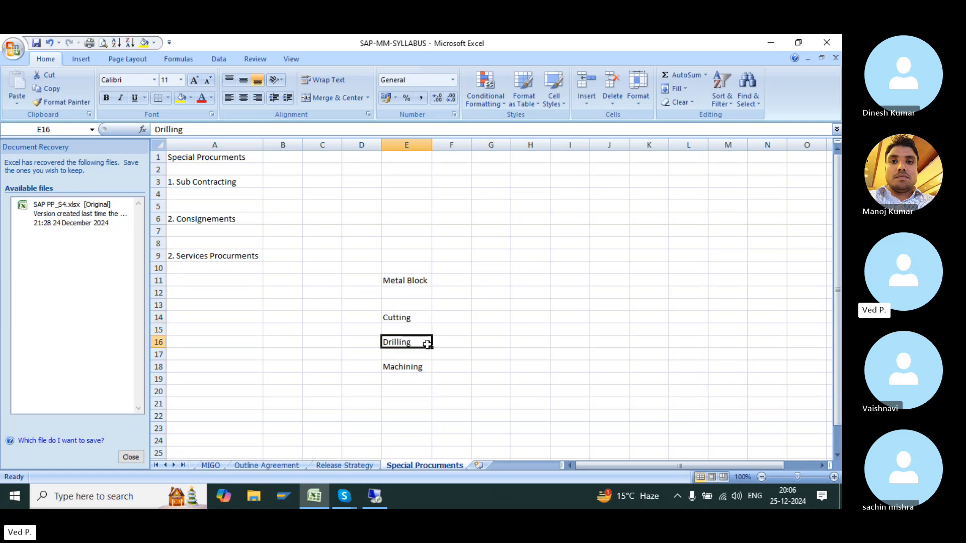
click(417, 319)
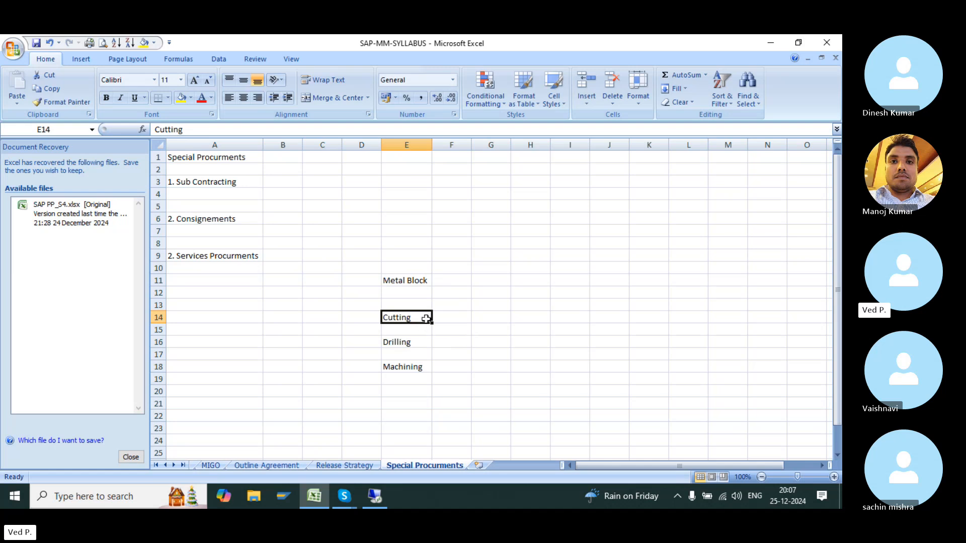
click(285, 247)
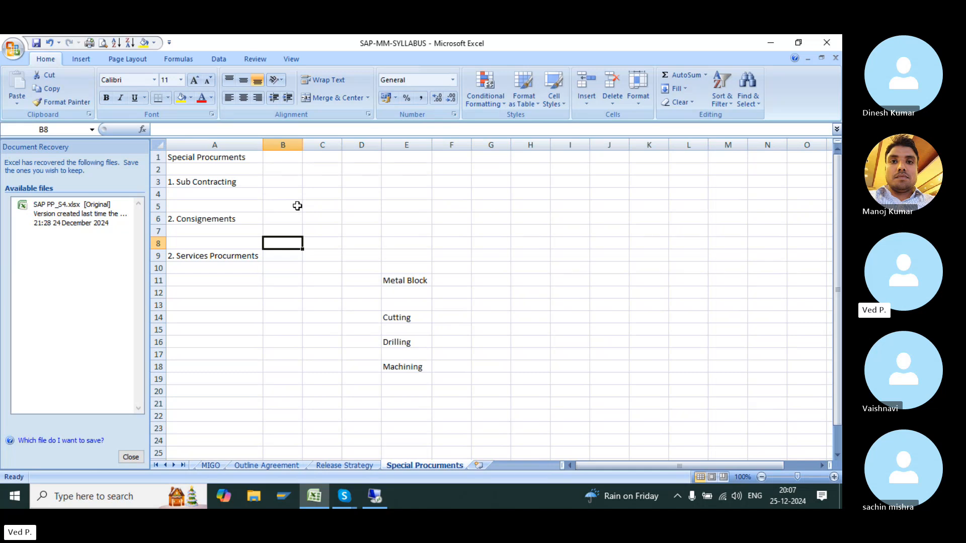
- Enter the note "Capcity ?" in cell E5
click(411, 203)
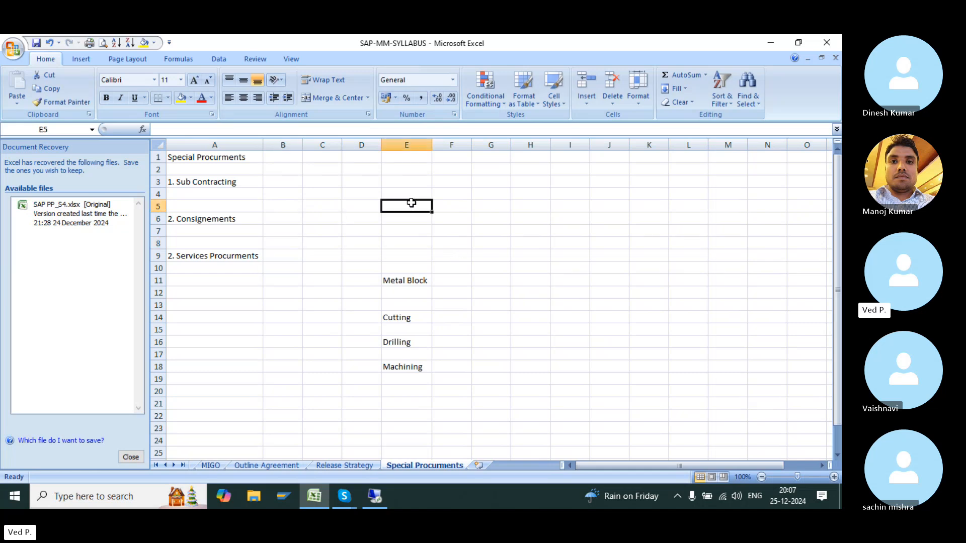
text(Capcity ?)
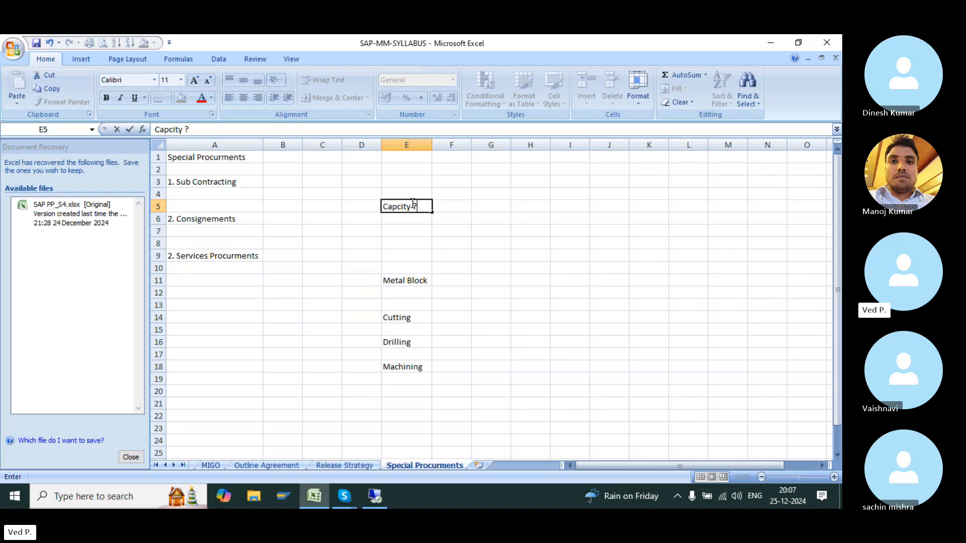
key(Return)
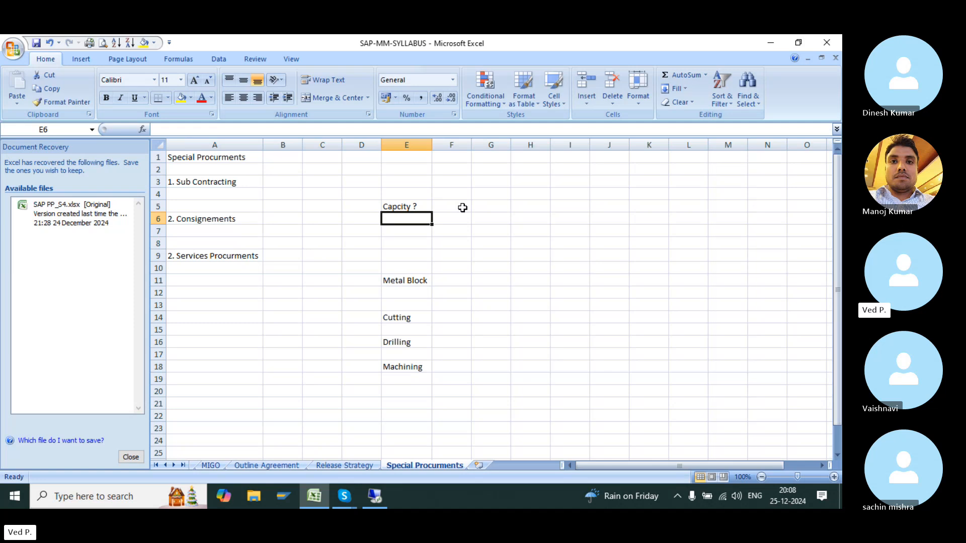
click(458, 251)
click(513, 254)
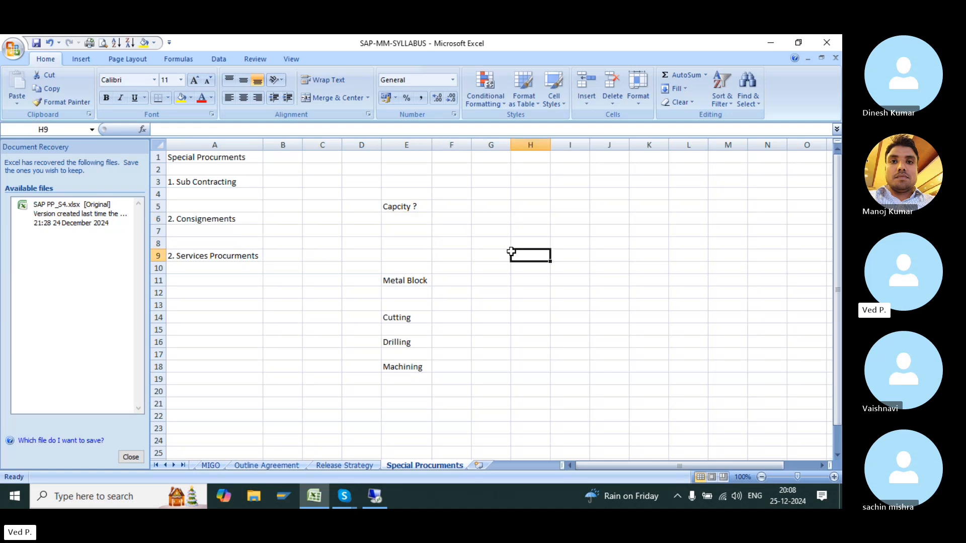
click(449, 278)
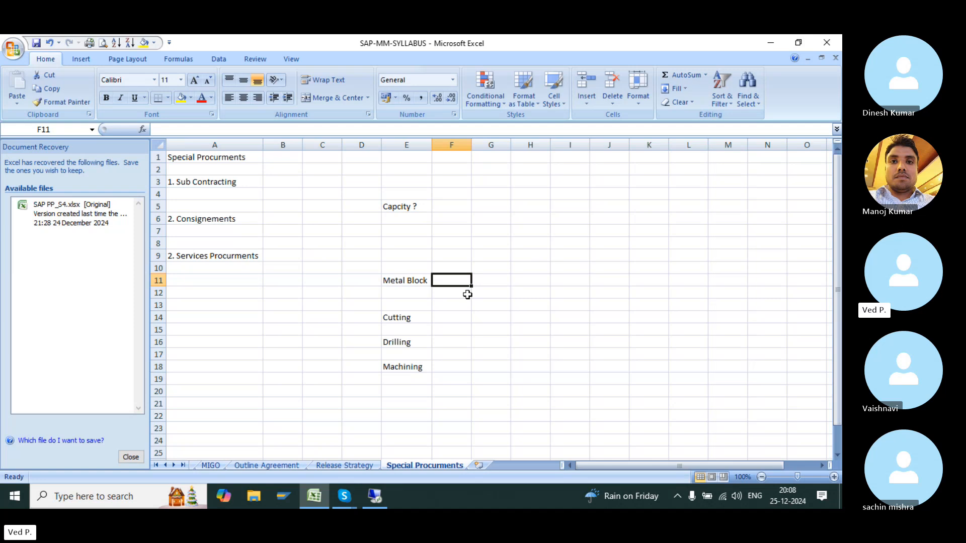
drag(416, 318, 416, 351)
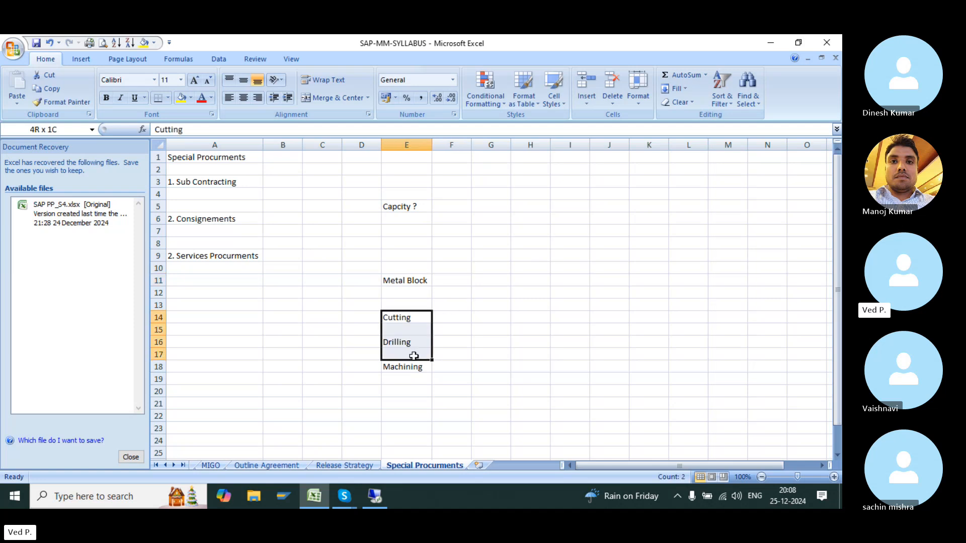
click(417, 320)
click(456, 318)
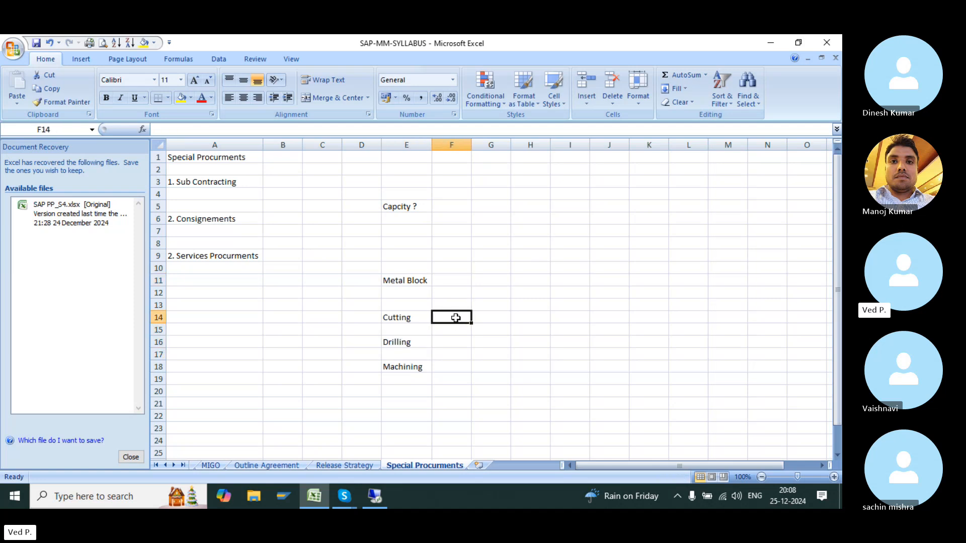
click(425, 339)
click(409, 367)
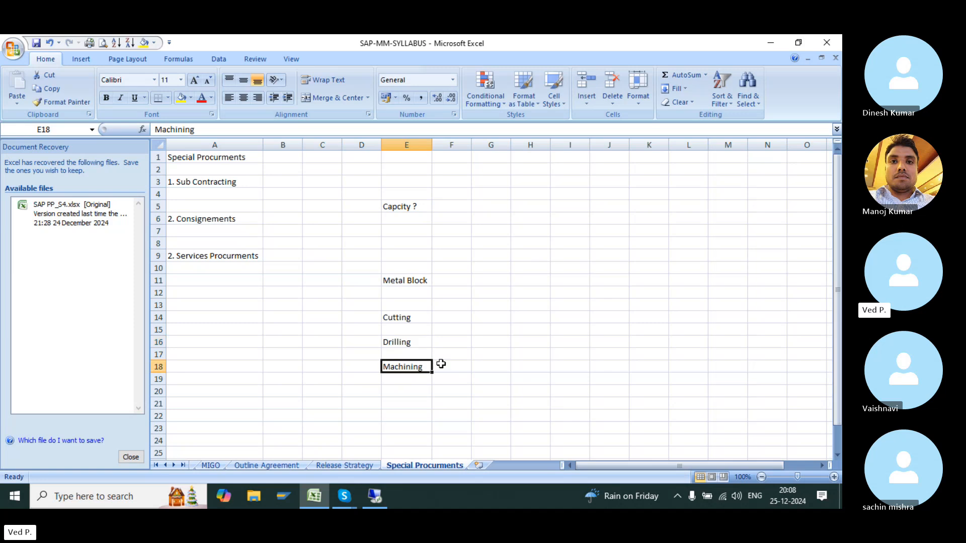
- Enter the quantity 1000 in cell F11 beside Metal Block
click(452, 279)
text(1000)
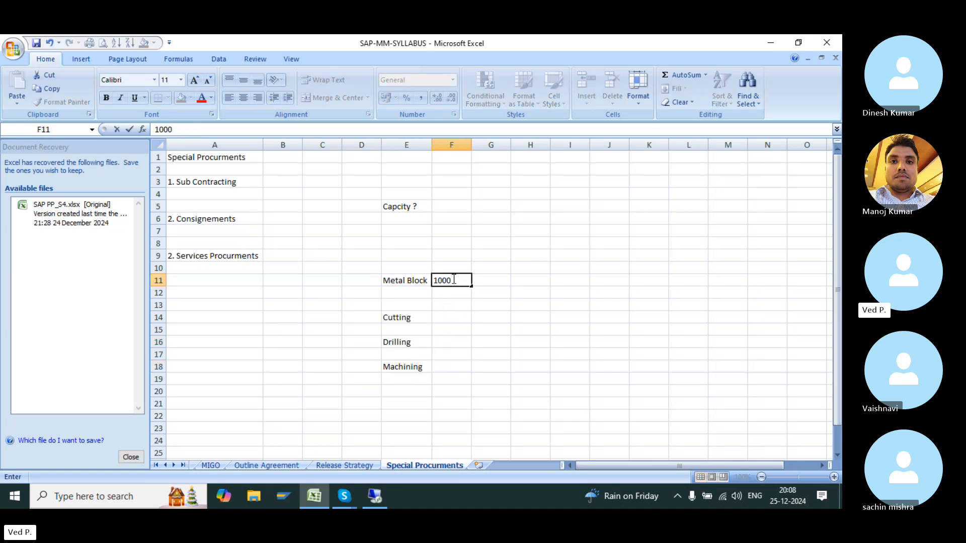
key(Return)
click(412, 281)
click(454, 280)
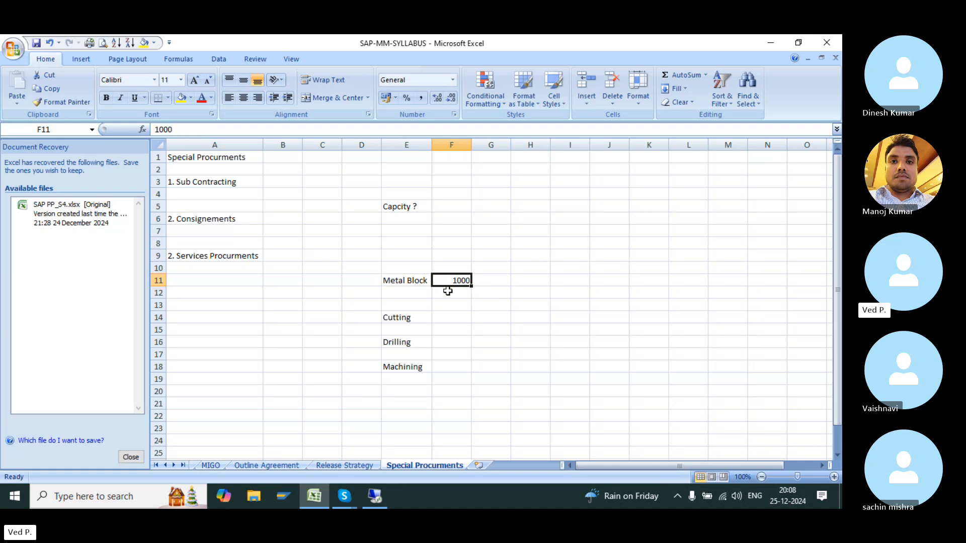
- Enter the quantity 600 for Cutting, Drilling and Machining in cells F14, F16 and F18
click(451, 318)
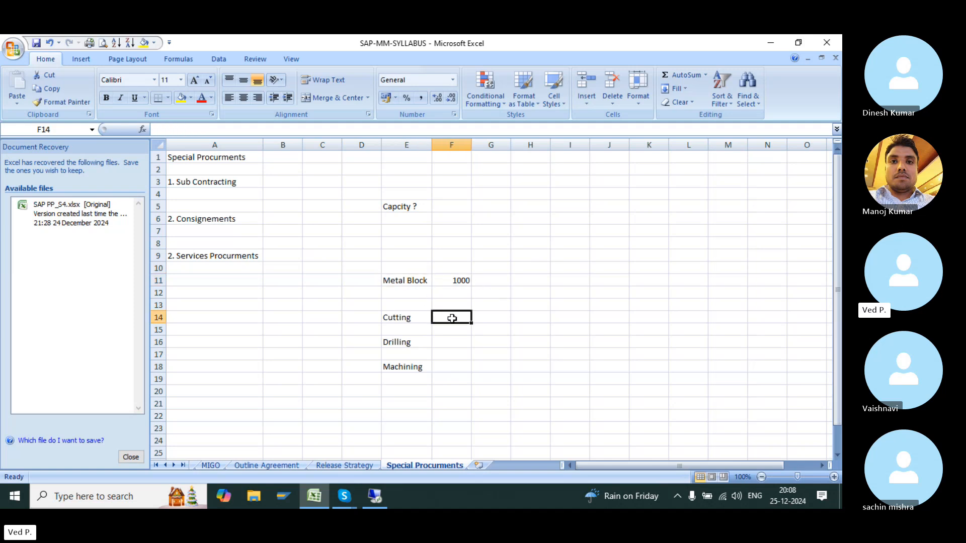
text(600)
key(Return)
key(Down)
text(600)
key(Return)
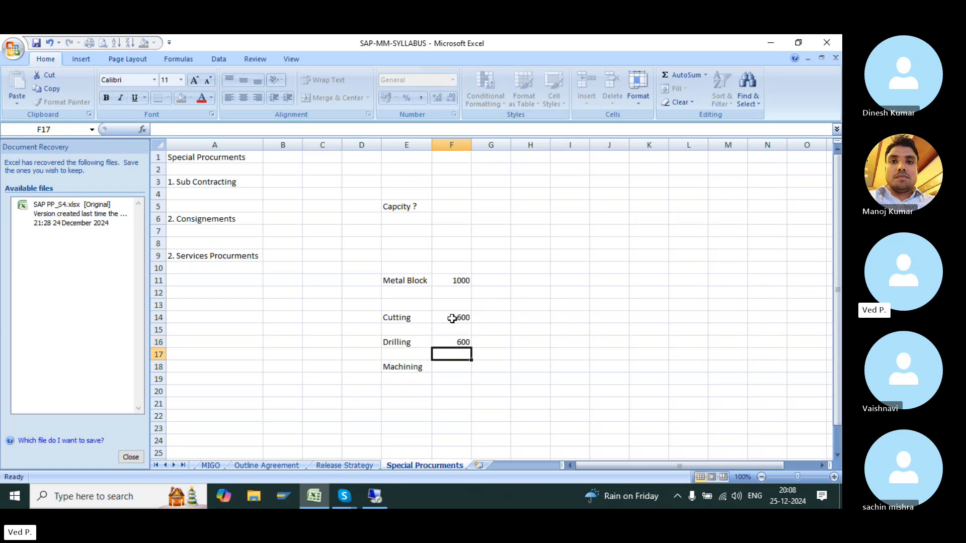
key(Down)
text(600)
key(Return)
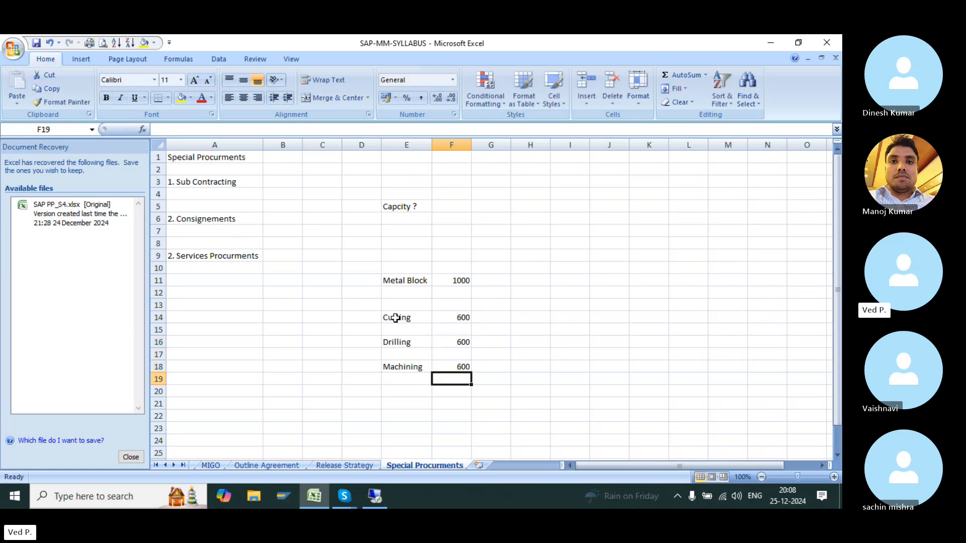
click(400, 368)
drag(460, 314, 461, 367)
click(457, 279)
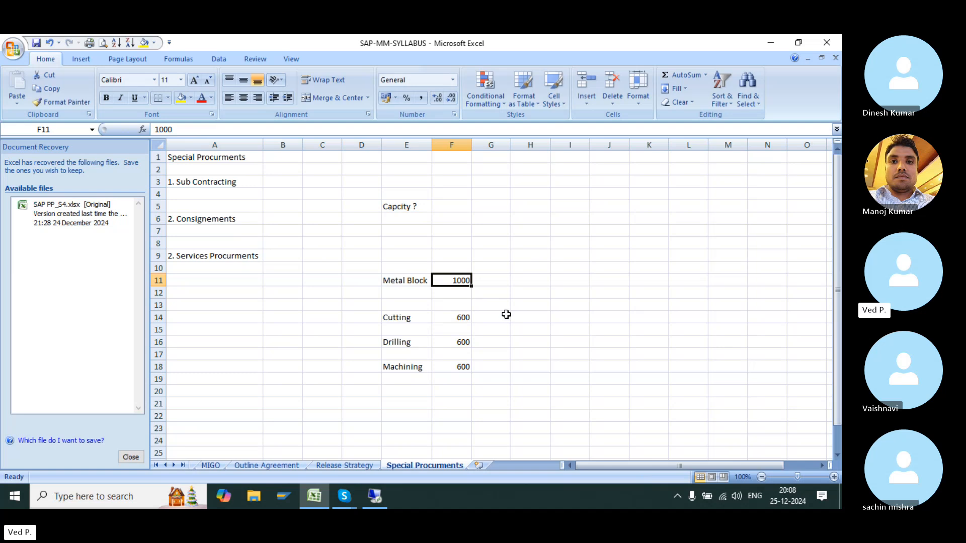
drag(459, 314, 459, 367)
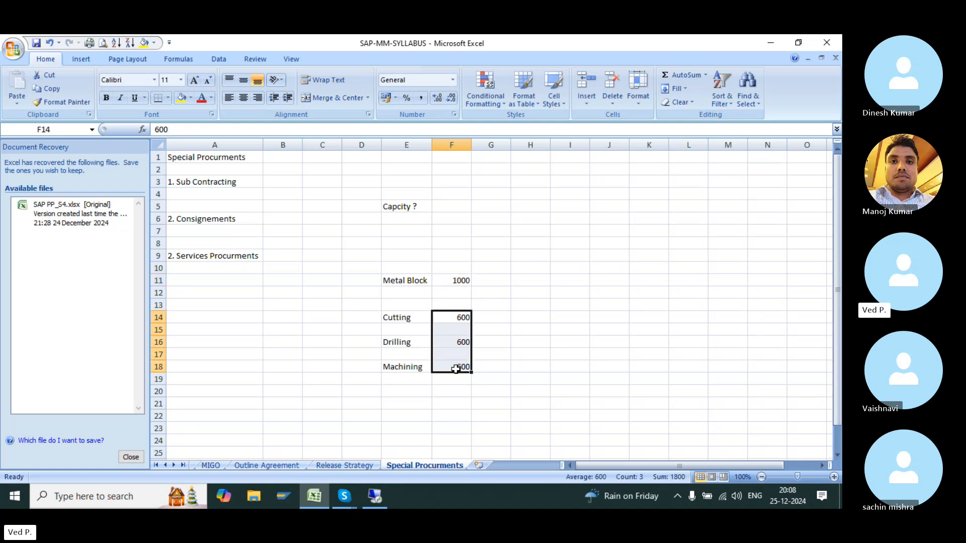
click(459, 280)
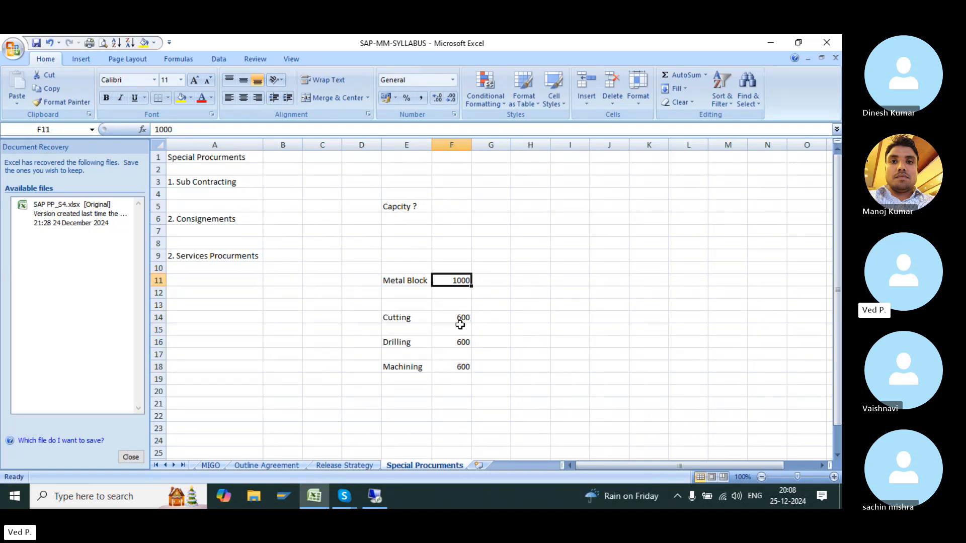
drag(461, 314, 461, 367)
click(461, 367)
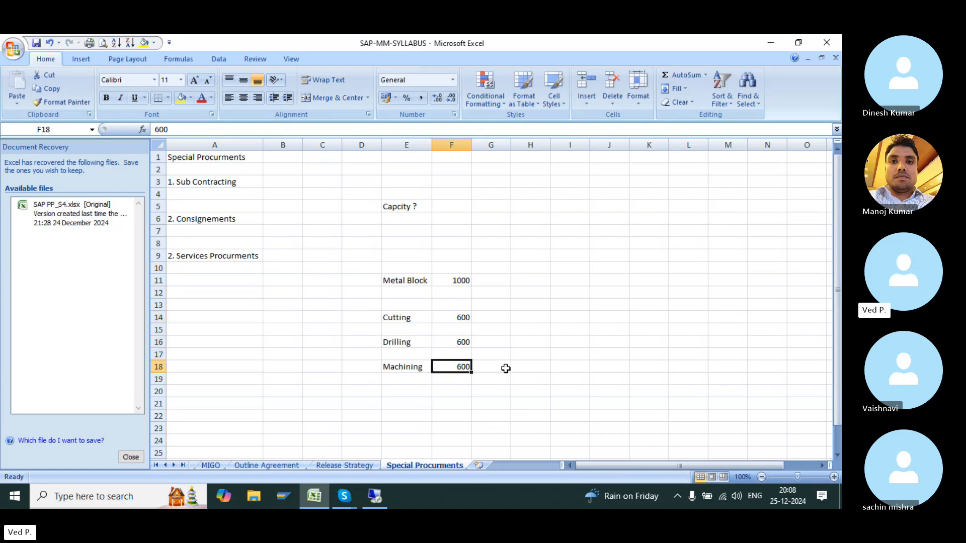
- Enter the quantity 400 for Cutting, Drilling and Machining in cells G14, G16 and G18
click(484, 312)
text(400)
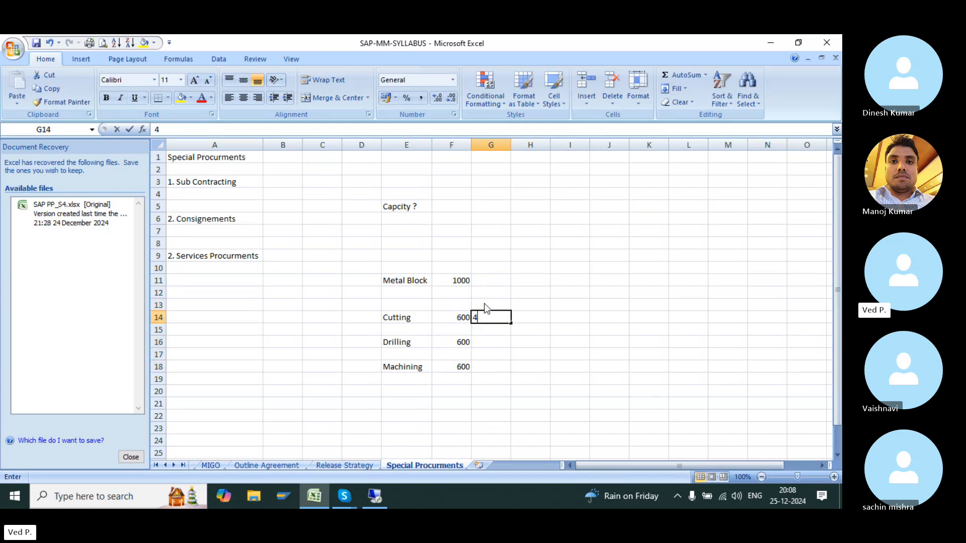
key(Return)
key(Return)
text(400)
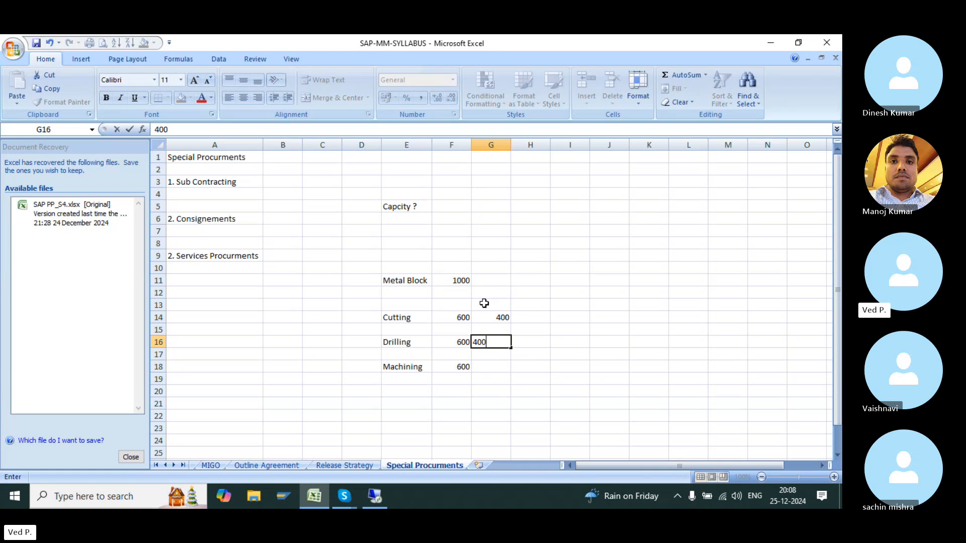
key(Return)
key(Return)
text(400)
key(Return)
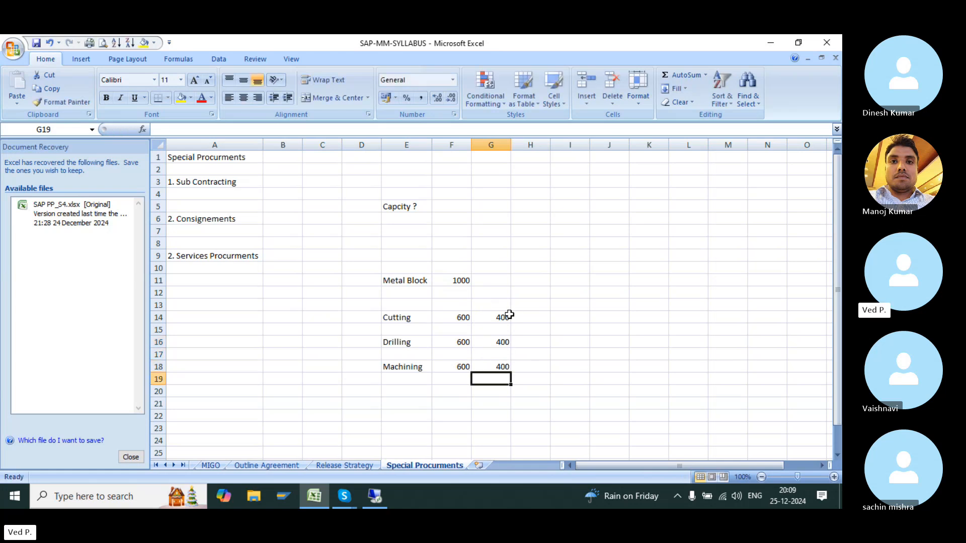
drag(504, 315, 503, 366)
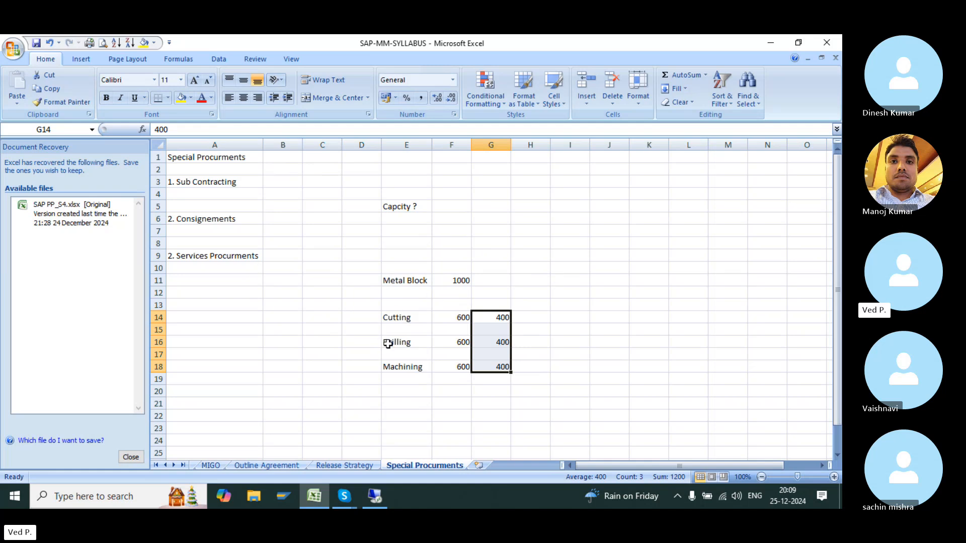
- Highlight the Drilling entries in E16:G16 with a yellow fill
drag(388, 343, 460, 342)
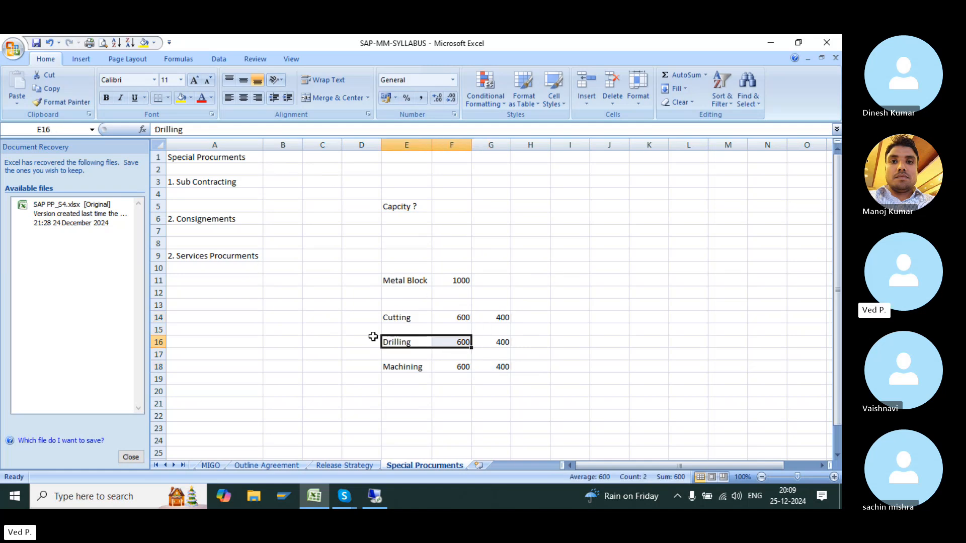
click(394, 319)
drag(393, 345, 497, 342)
click(183, 98)
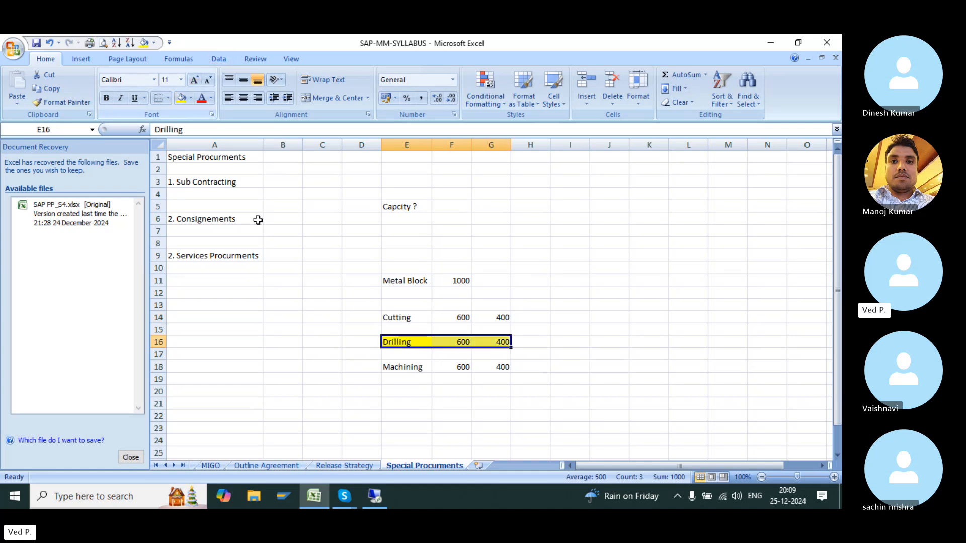
- Label the metal block as raw material by entering "RM >" in cell D11
click(409, 281)
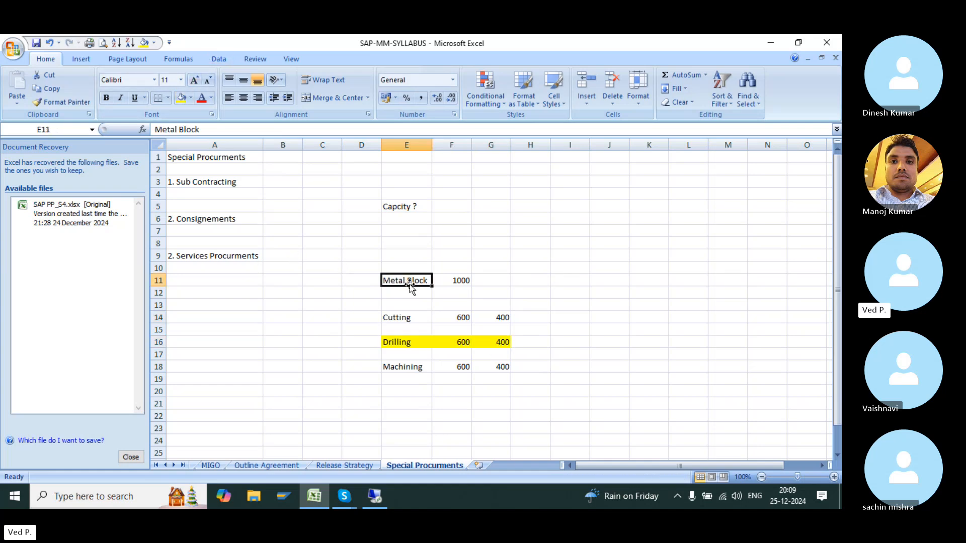
click(355, 279)
text(RM >)
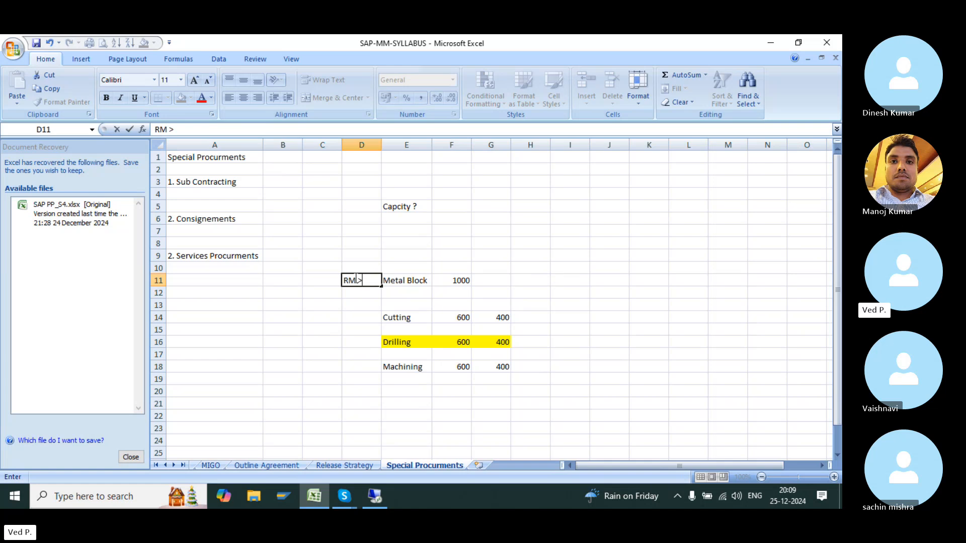
drag(427, 336, 407, 330)
- Enter the operation numbers 0010, 0020 and 0030 as text in cells D14, D16 and D18
click(366, 313)
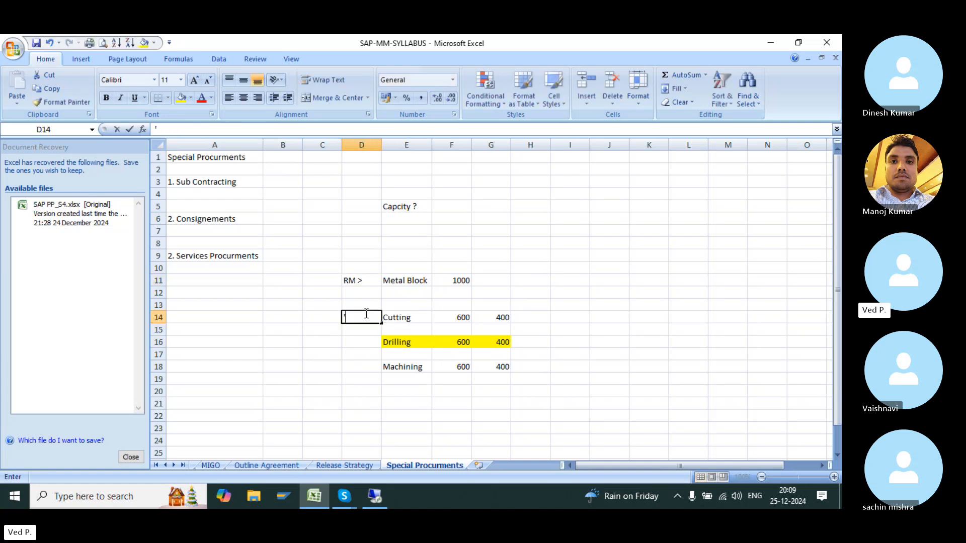
text('0010)
key(Return)
key(Return)
key(Down)
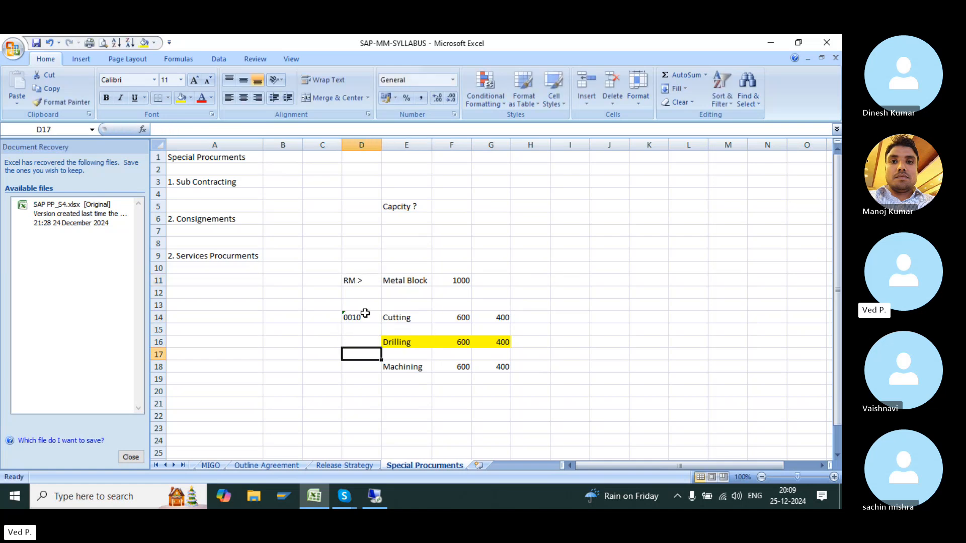
key(Up)
text('0020)
key(Return)
key(Return)
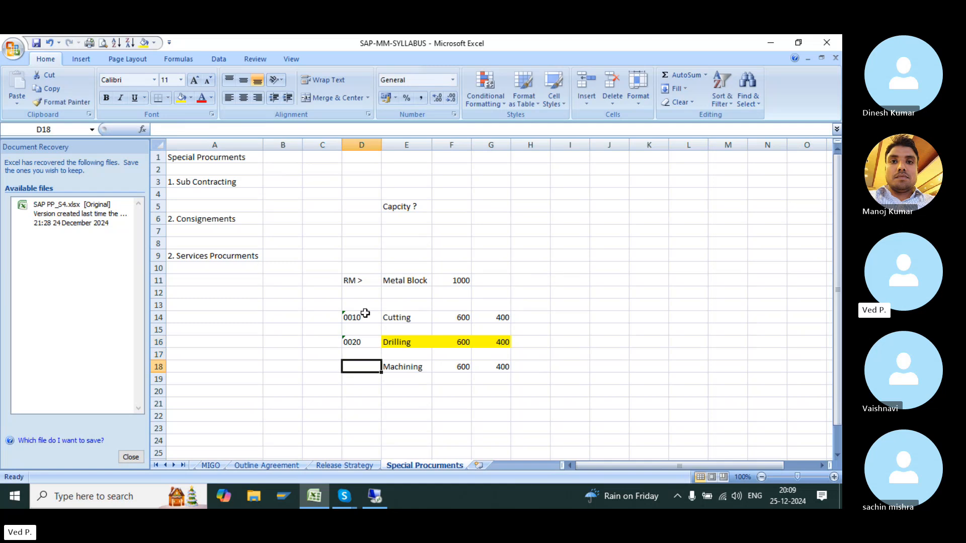
text('0030)
key(Return)
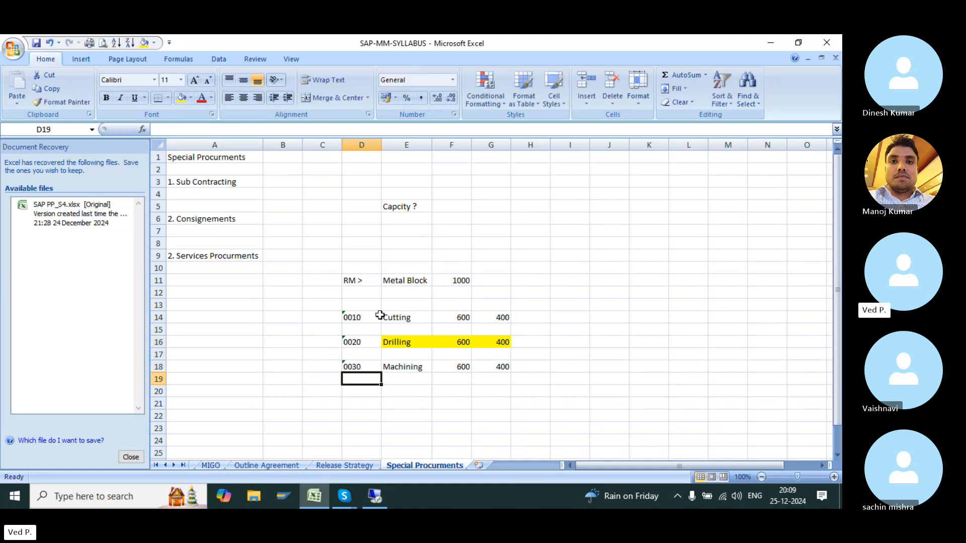
- Enter "Operation Subcontracting" in cell B14 and widen column B to fit the text
click(292, 317)
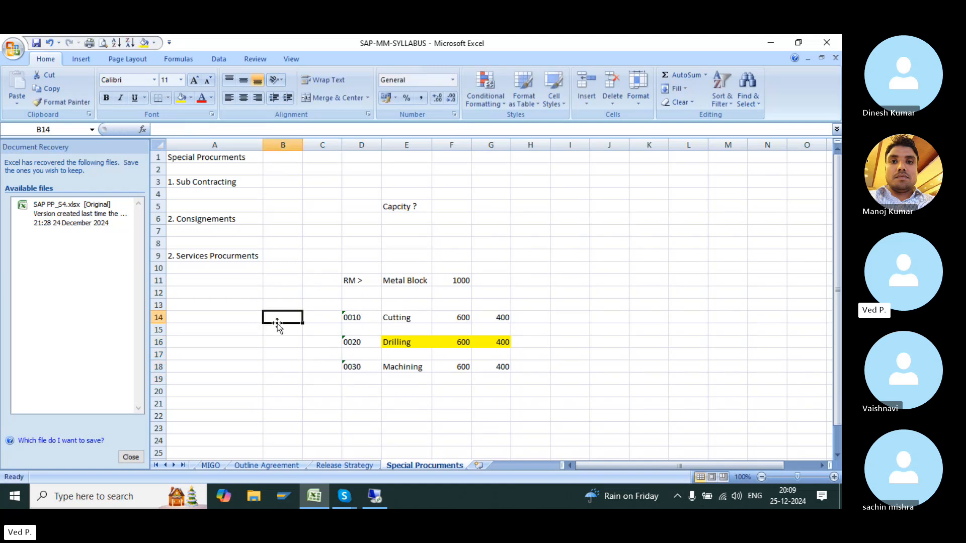
text(Operation Subc)
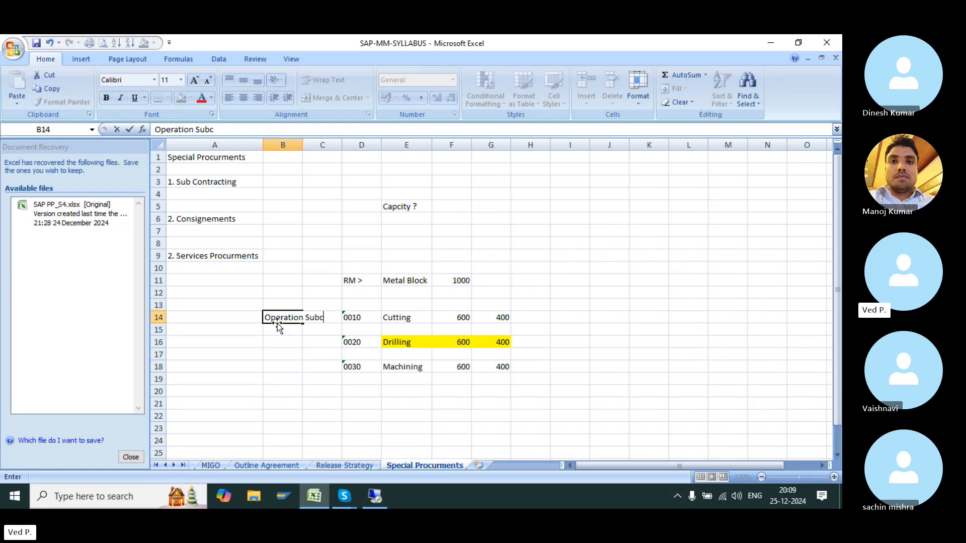
text(ontracting)
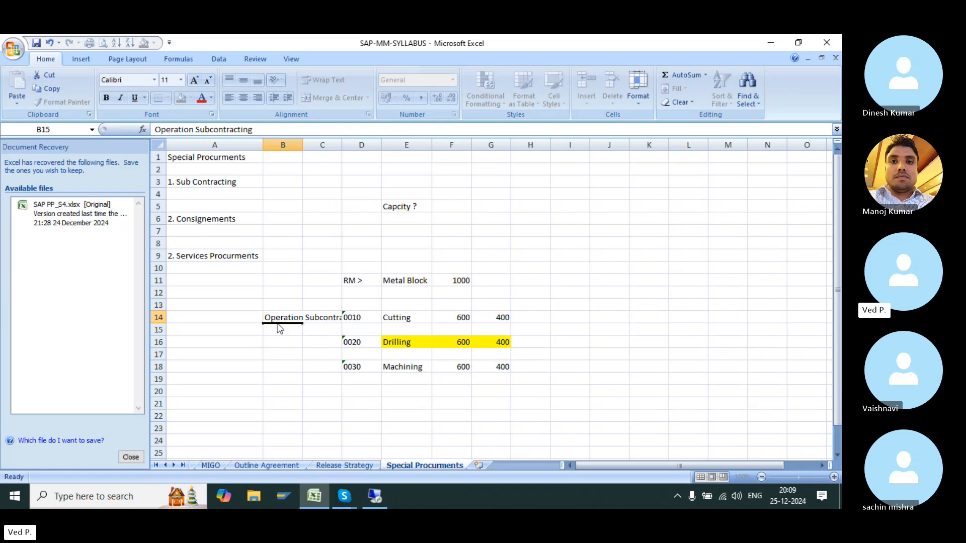
key(Return)
double_click(303, 144)
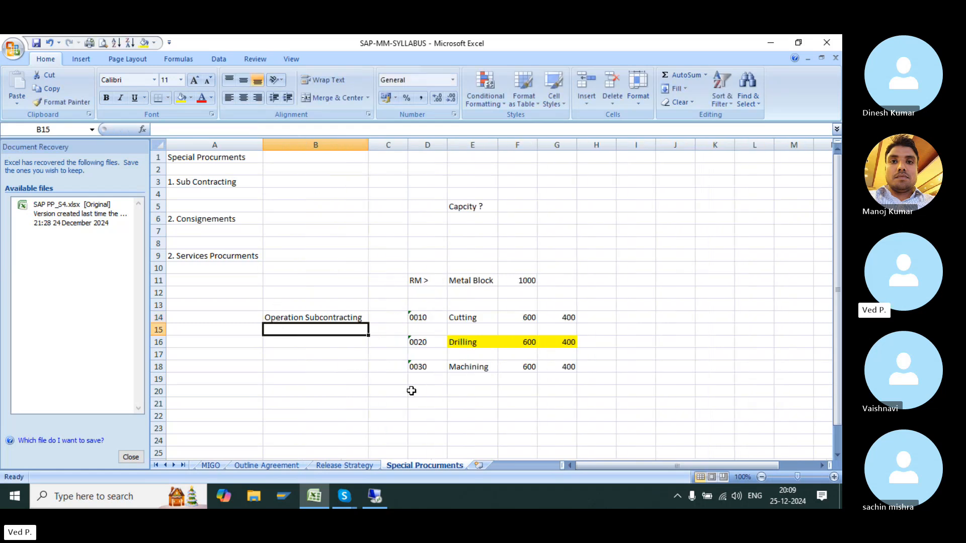
- Enter "Cements" in cell B21 as another example
click(324, 391)
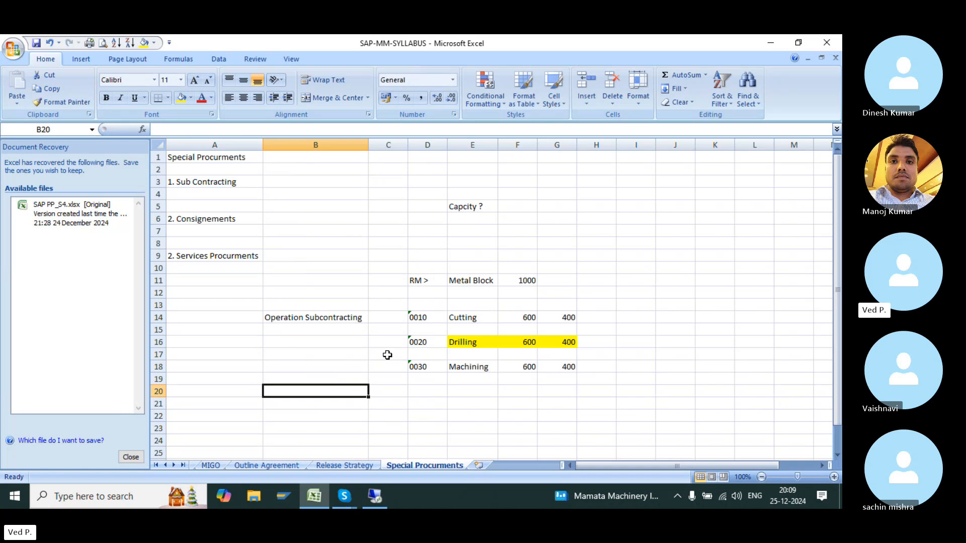
key(Down)
text(Cements)
key(Return)
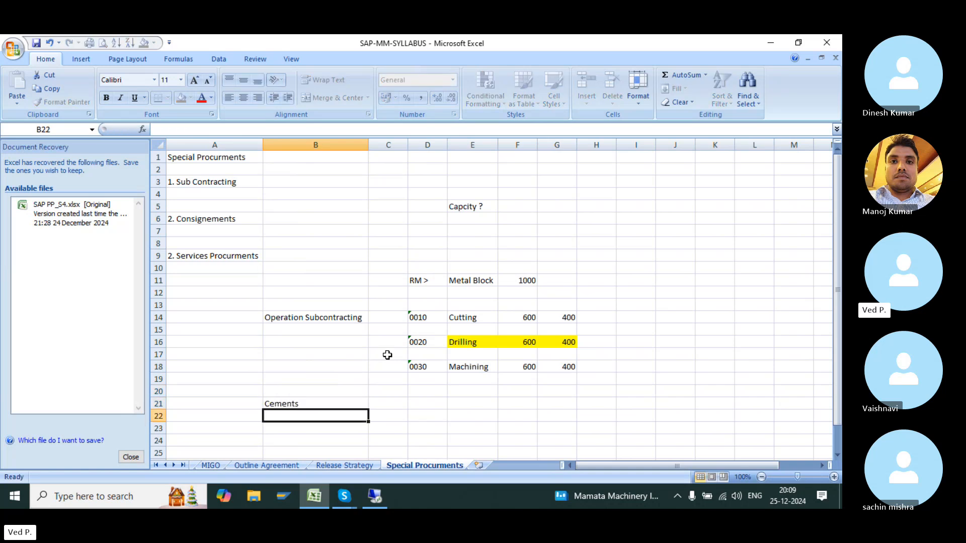
- Enter "Standard" in cell B4 and the flow "Purhcase > Delivery > Payments ????" in cell B5
click(335, 191)
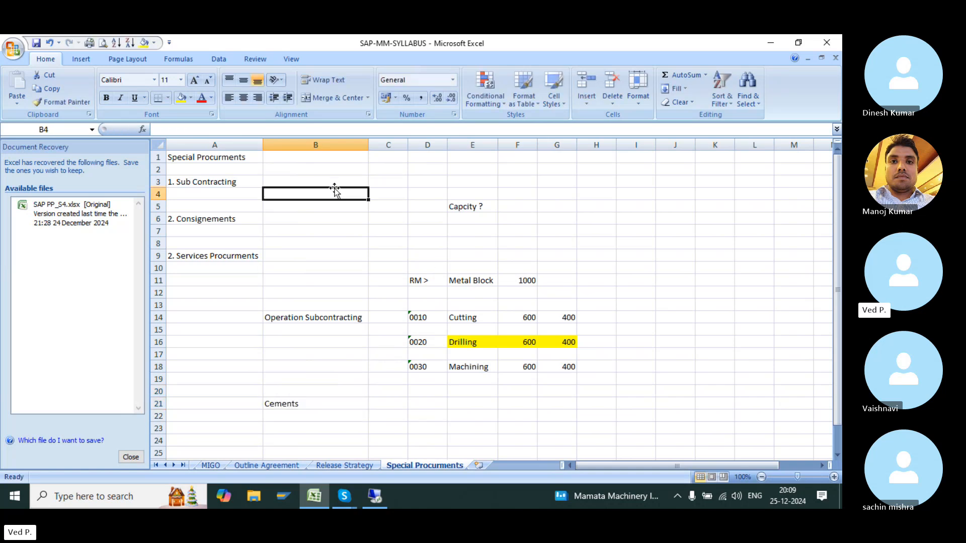
text(Standard)
key(Return)
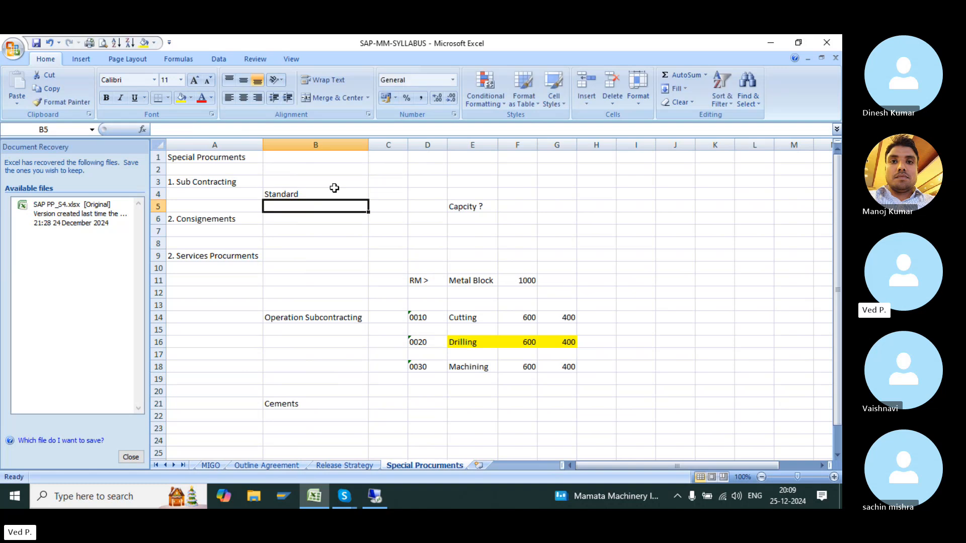
text(Purhcase )
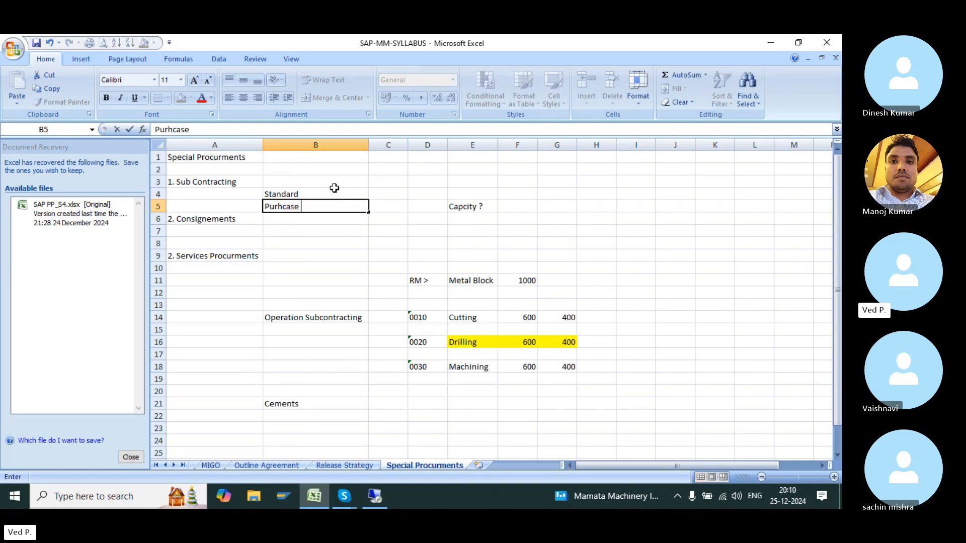
text(> Delivery > )
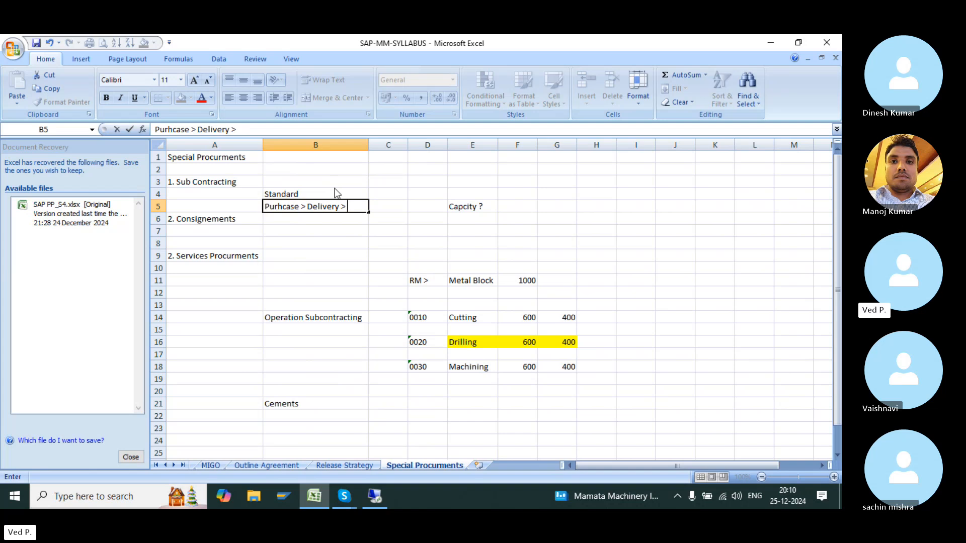
text(Payments)
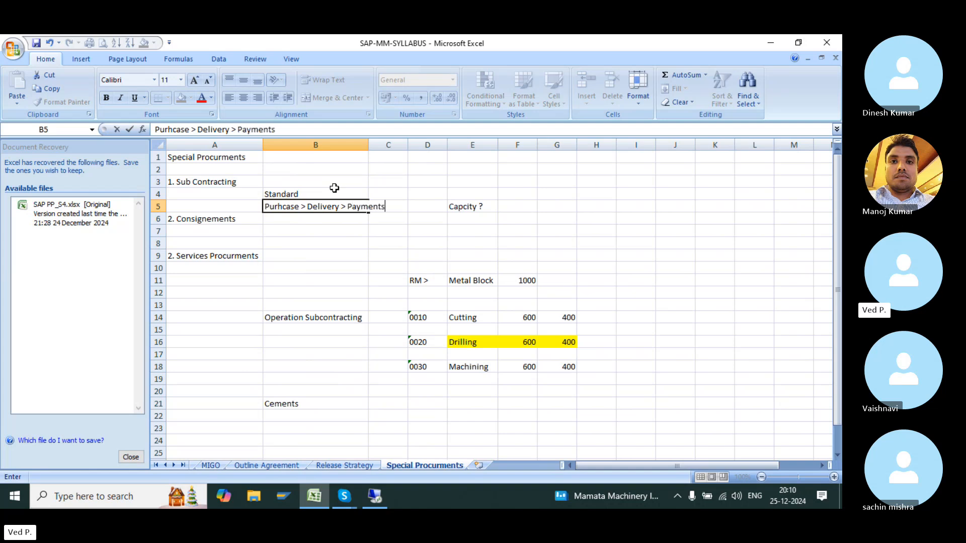
text( ????)
key(Return)
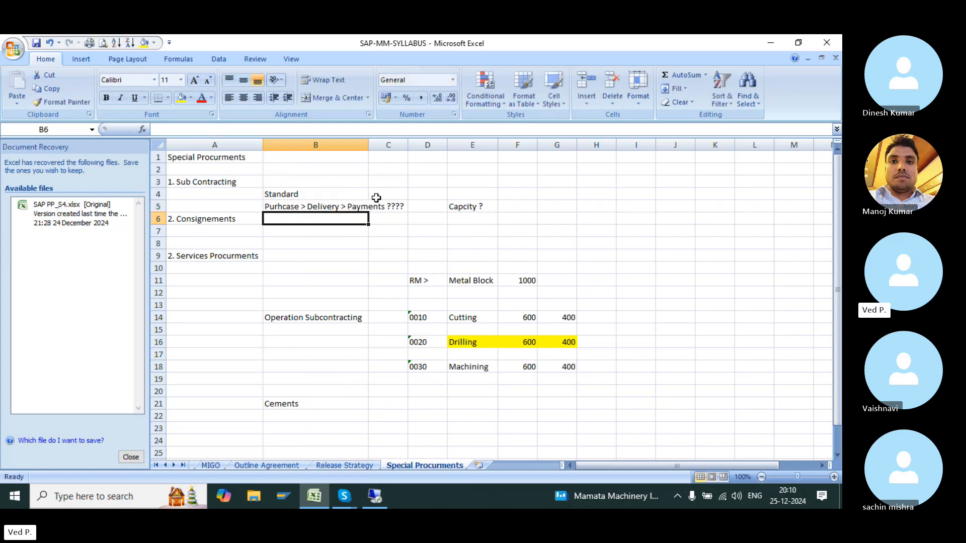
click(360, 208)
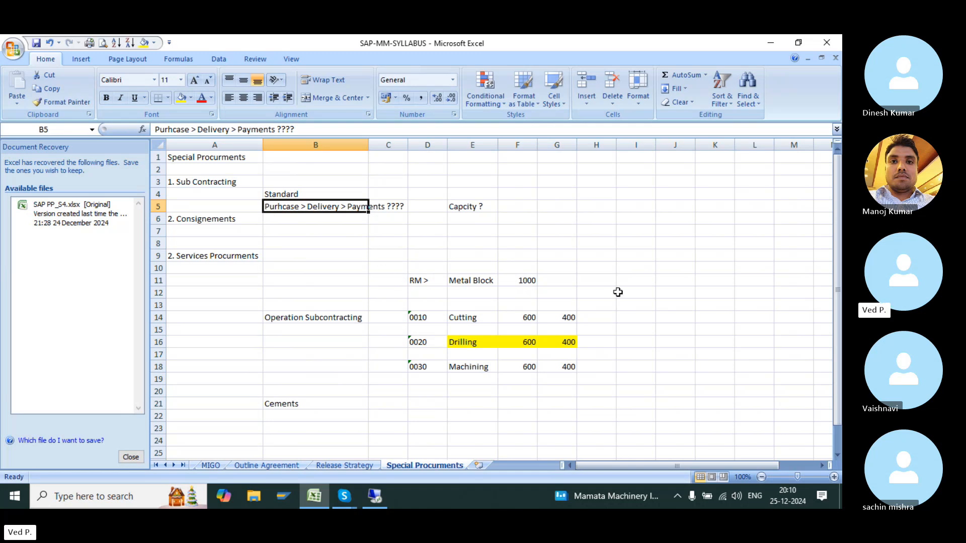
- Enter "Printer" in cell I9 with the value 10,000 in cell K9
click(622, 254)
text(Peinter)
key(Tab)
key(Tab)
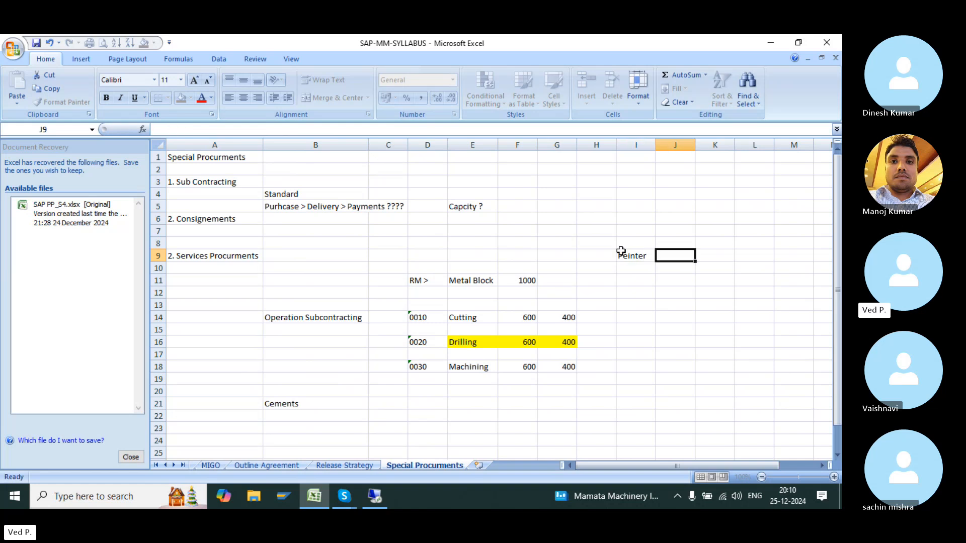
text(10,000)
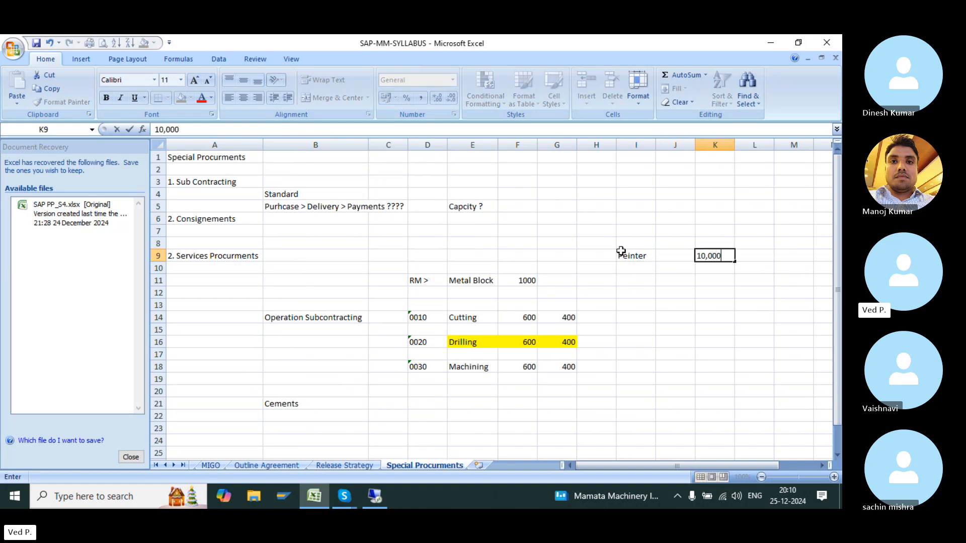
click(621, 251)
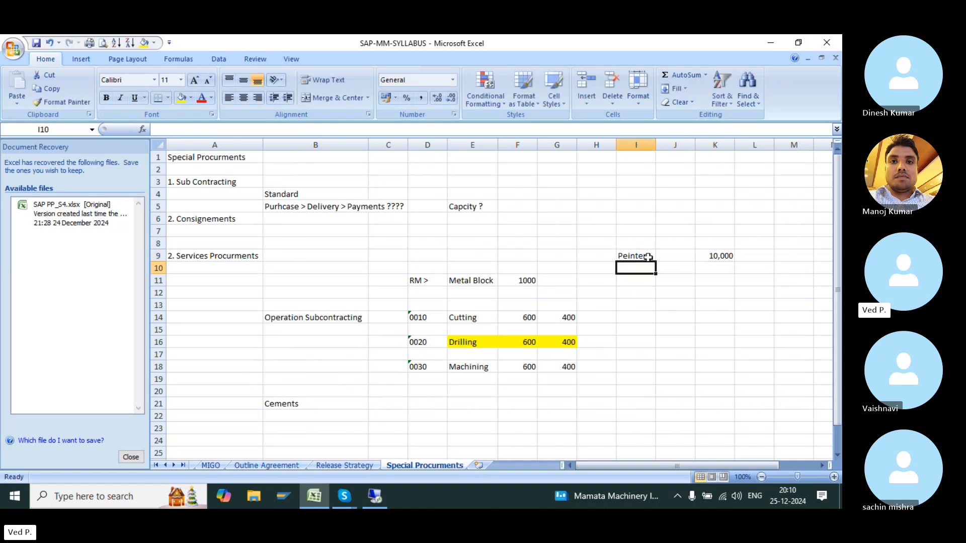
text(r)
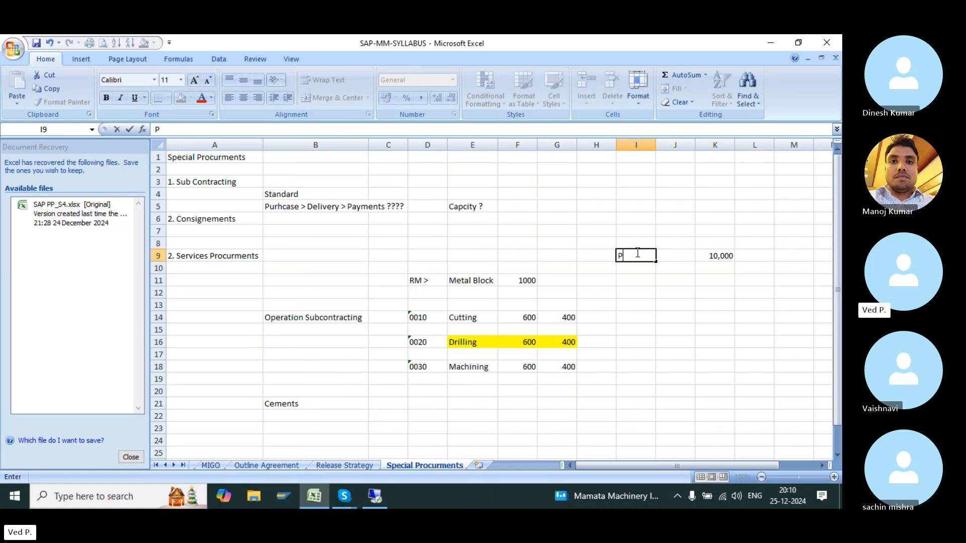
text(rinter)
key(Return)
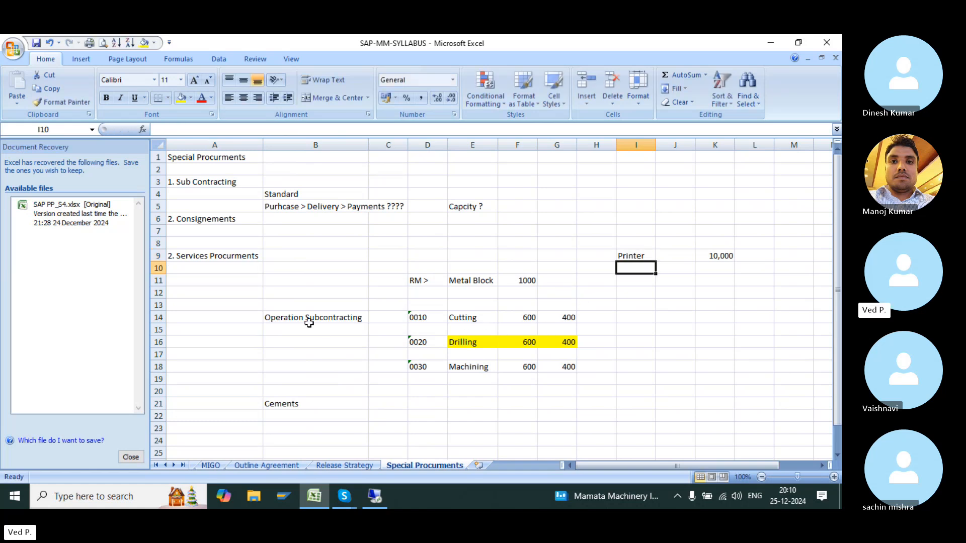
- Enter "sub contracting ??" in cell I12 and widen column I to fit the text
click(622, 293)
text(sub)
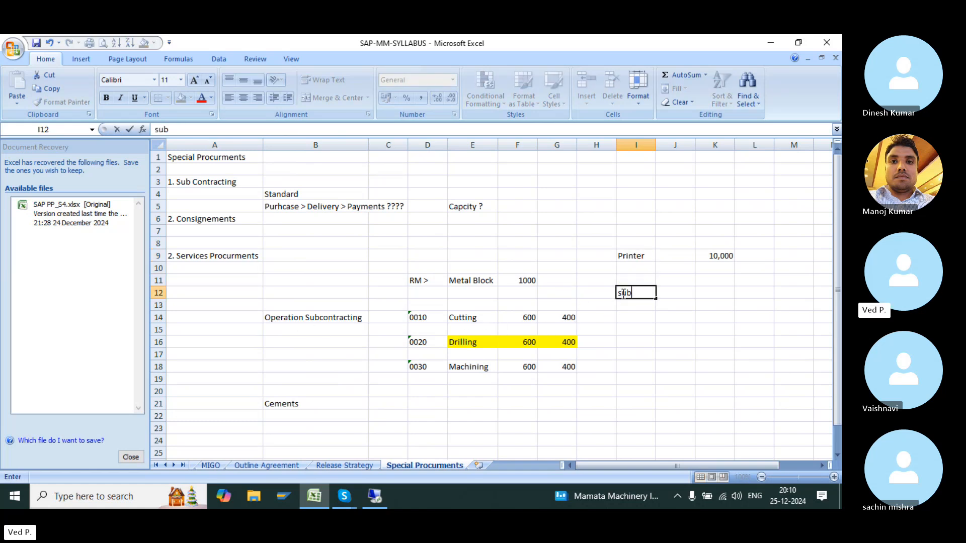
text( contracting )
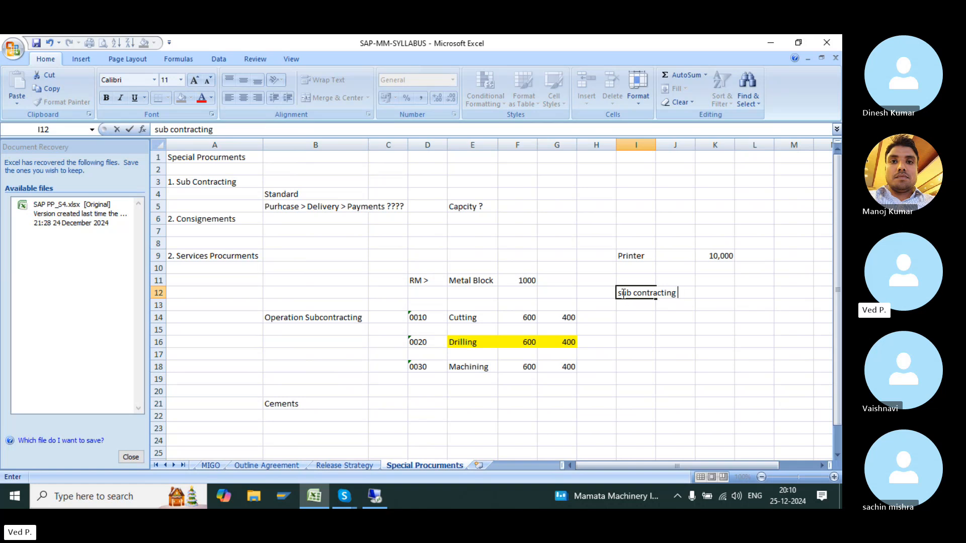
text(??)
key(Return)
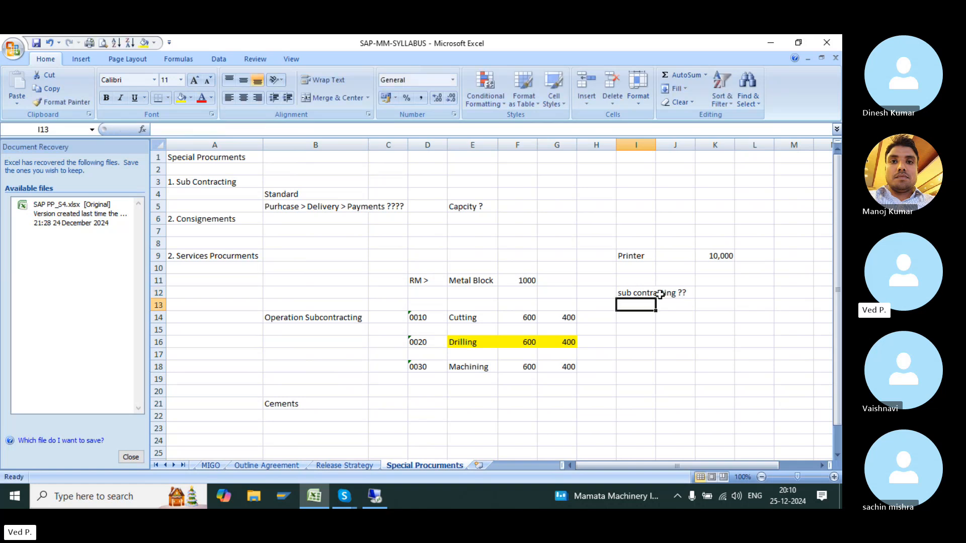
click(660, 294)
double_click(655, 145)
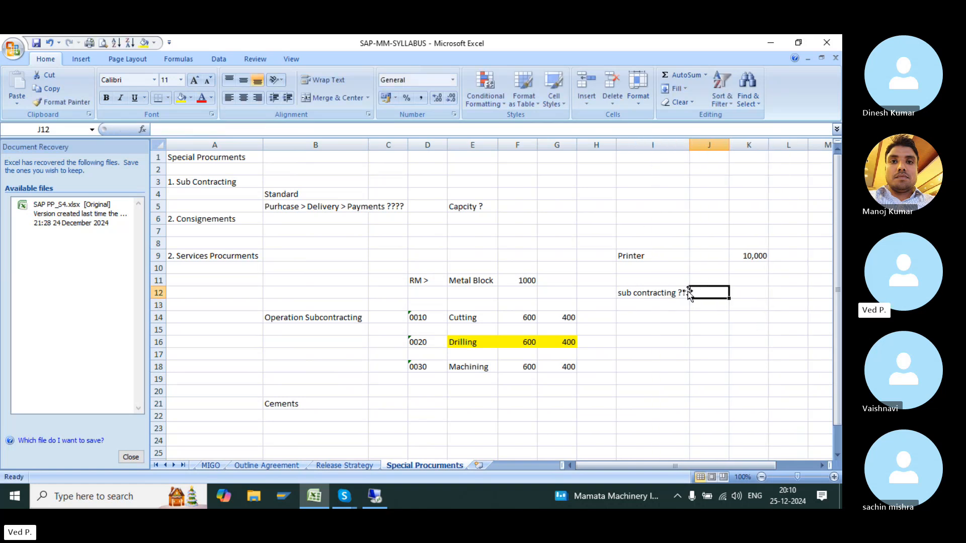
- Enter "Conversion cost" in cell K12 and "RM > SFG" in cell K15
click(741, 293)
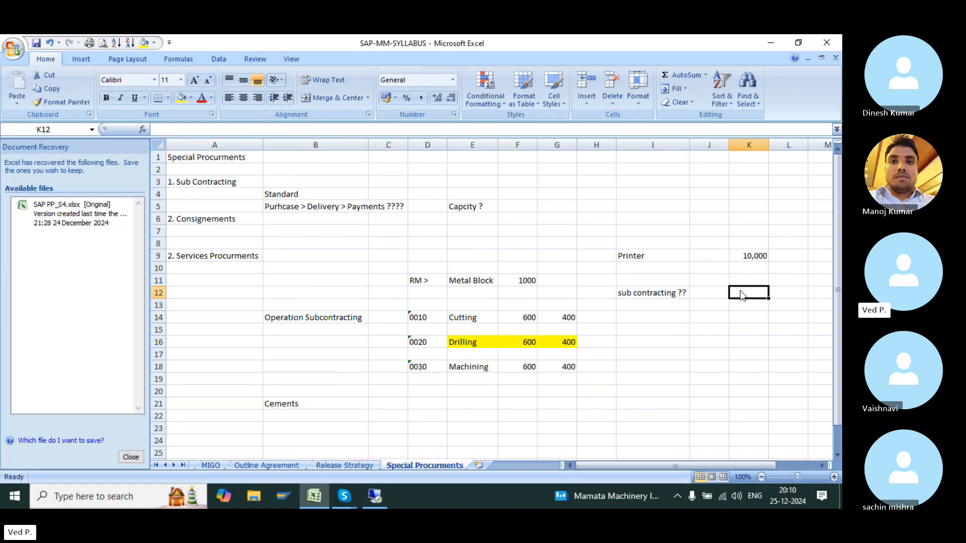
text(Conversion cost)
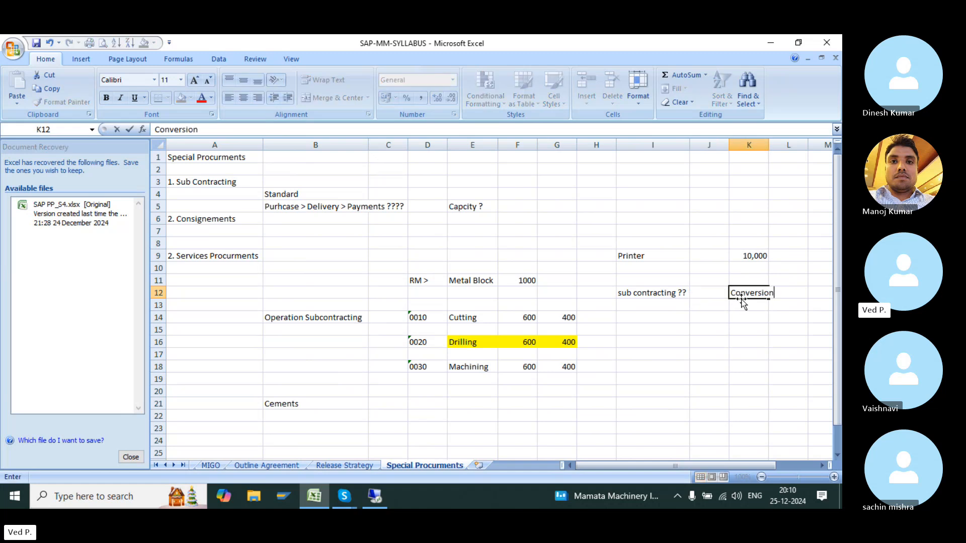
key(Return)
key(Return)
key(Return)
text(RM)
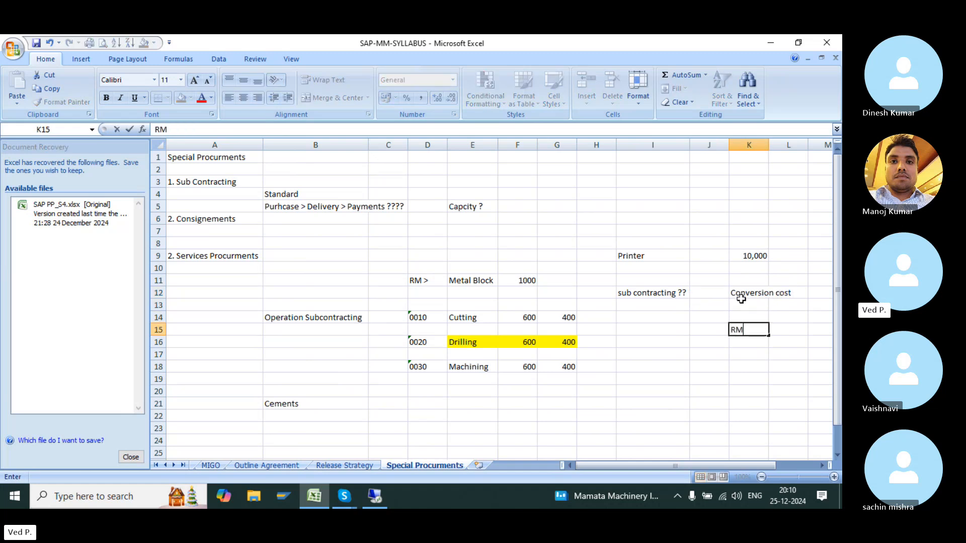
text( > SFG)
key(Return)
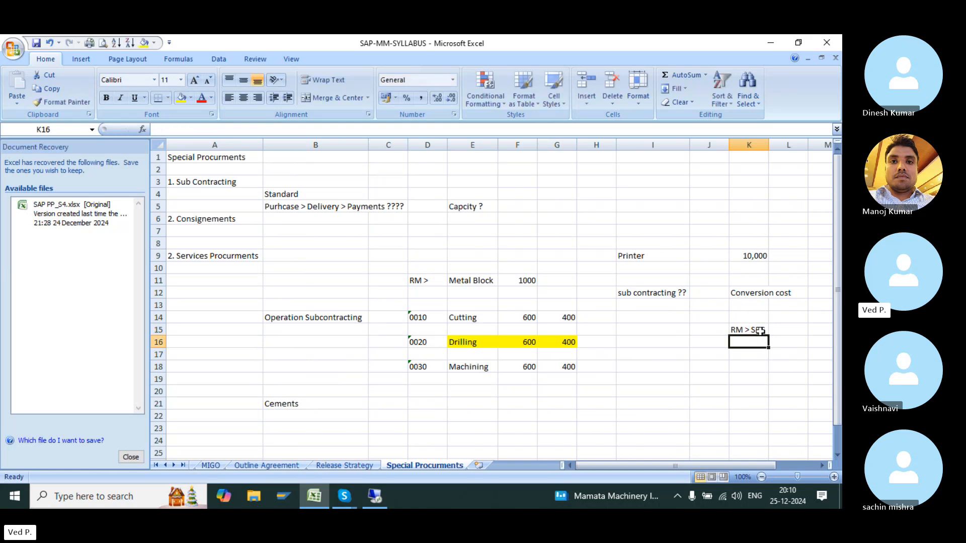
- Label the RM > SFG conversion by entering "Input ?" in cell J15
click(750, 293)
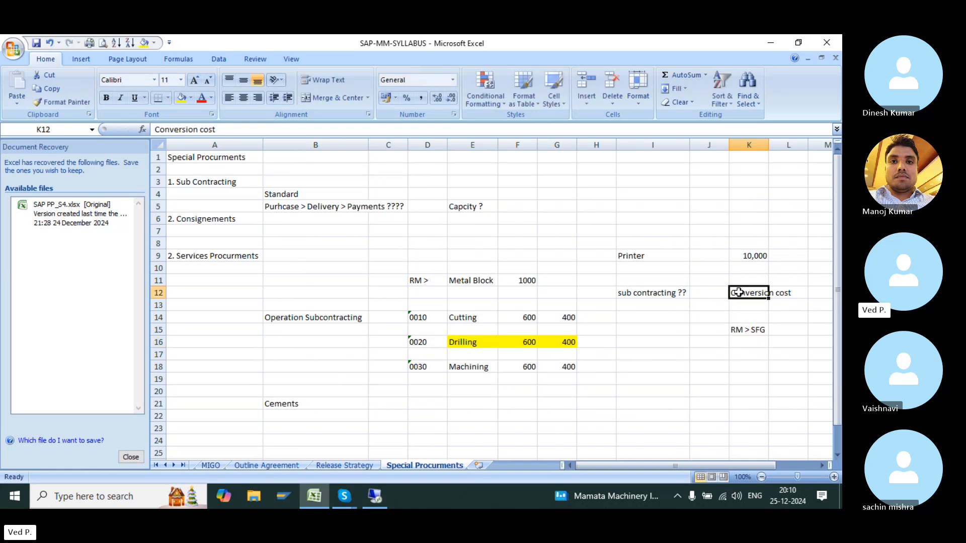
click(757, 331)
click(756, 297)
click(699, 330)
text(Input ?)
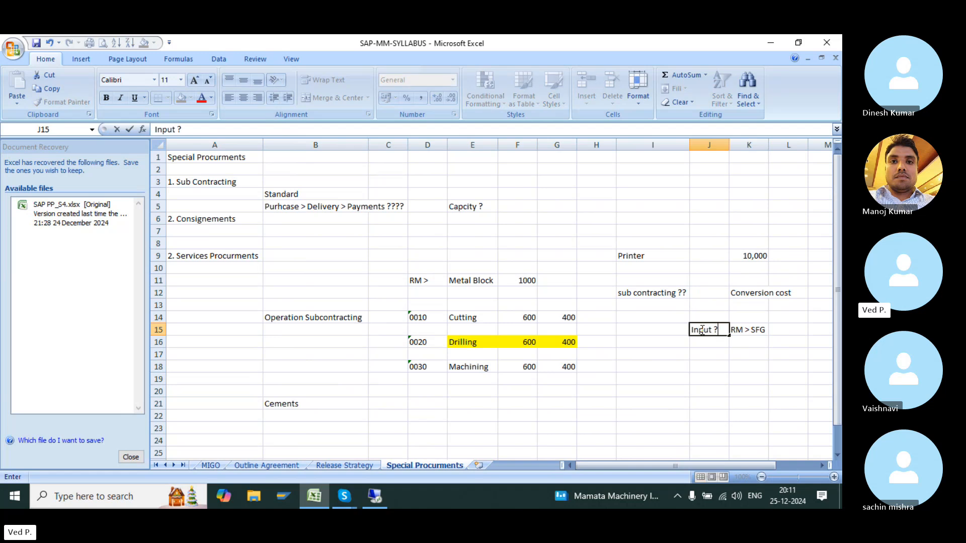
key(Return)
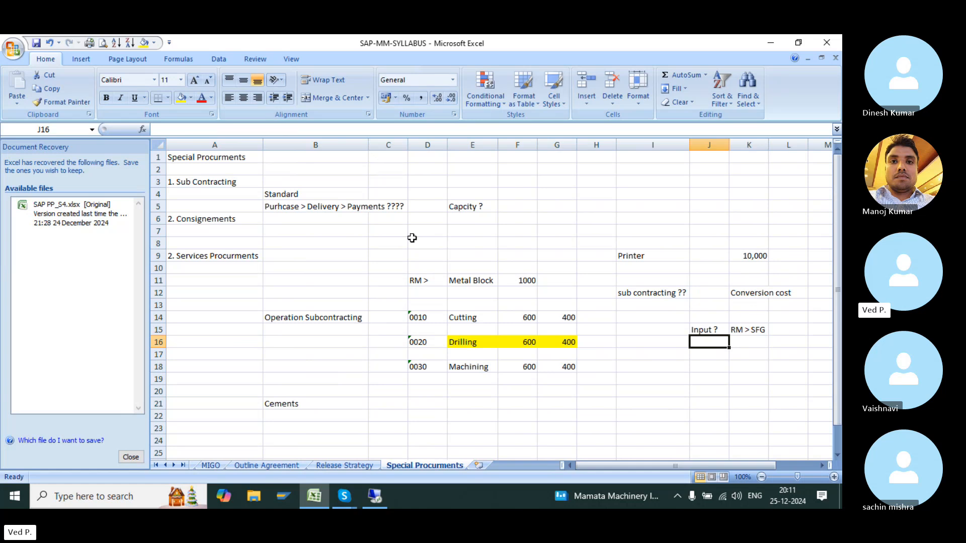
- Remove the yellow highlight from the Drilling row by setting No Fill on the example block from B8 through row 24
drag(281, 241, 815, 435)
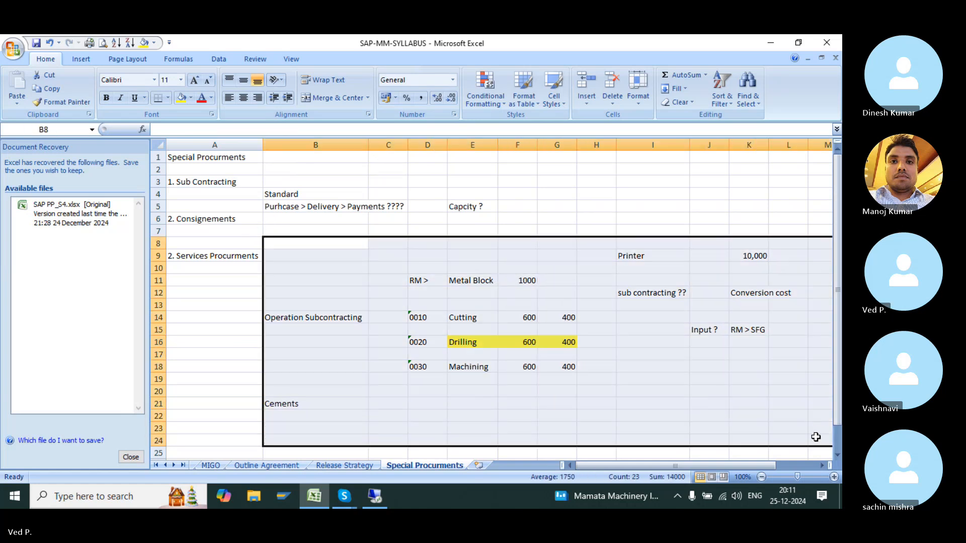
click(190, 97)
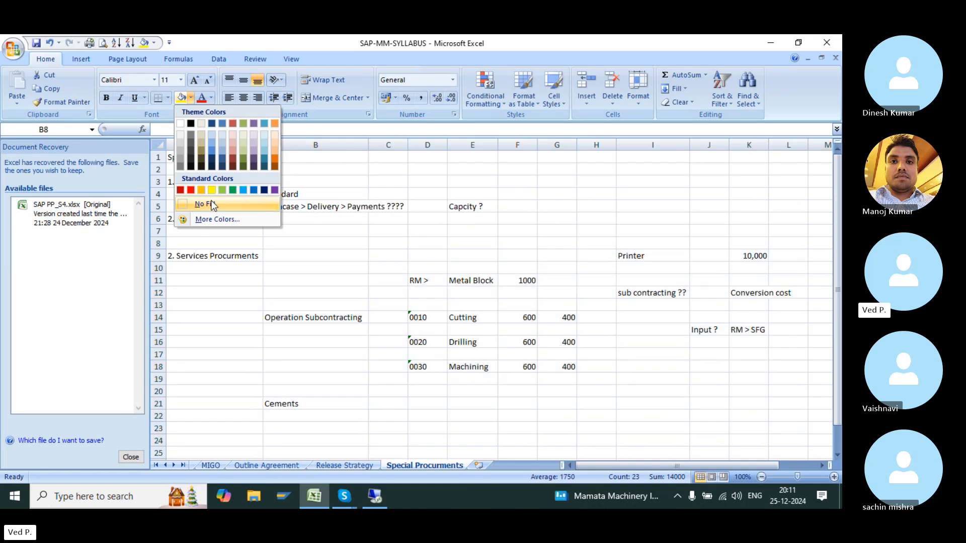
click(206, 204)
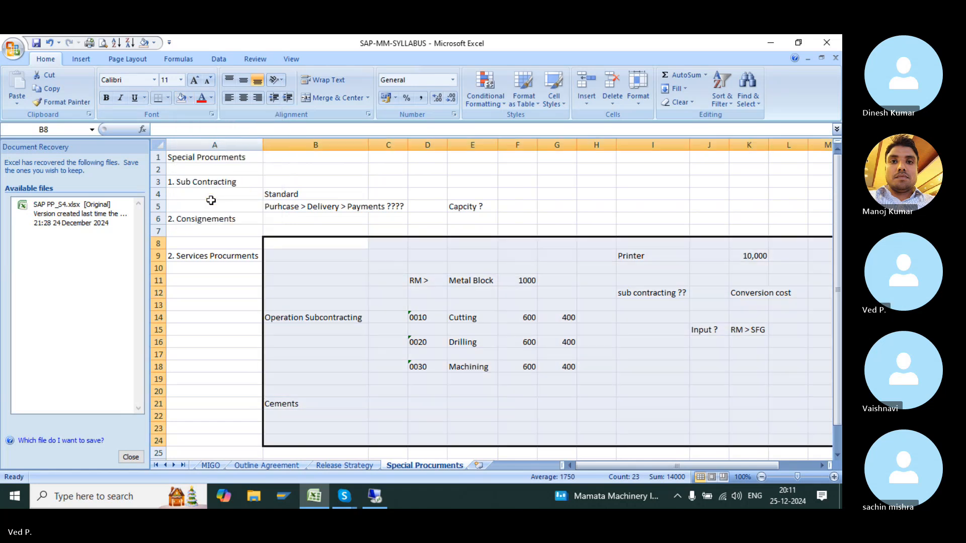
- Start a new section below the examples by entering "Sub Contracting ???" in cell A27
click(276, 339)
scroll(276, 339, down, 5)
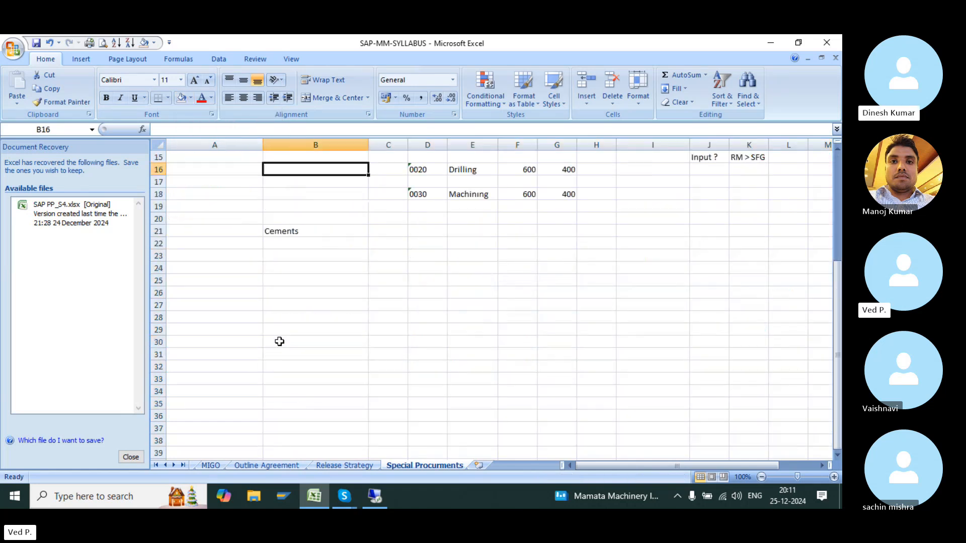
click(240, 304)
text(Sub COn)
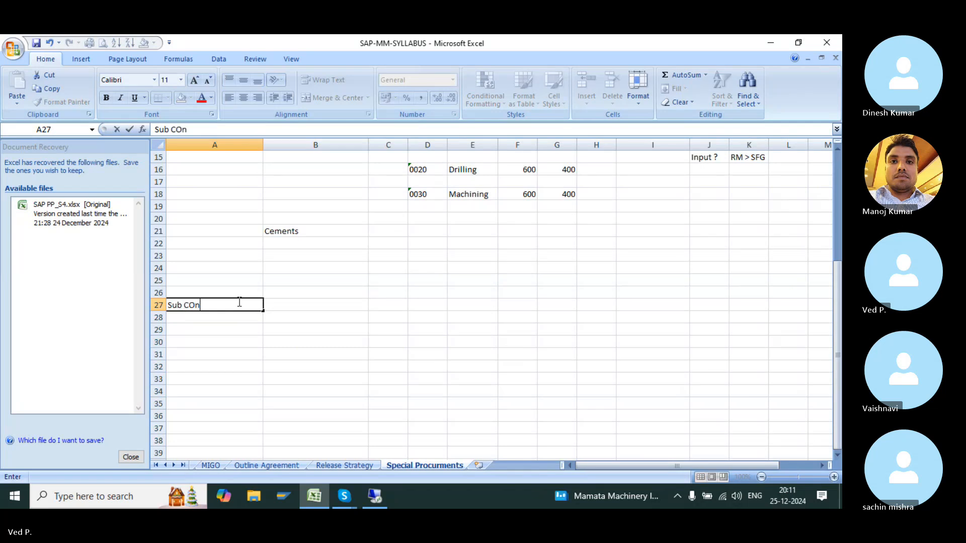
text(tracting ???)
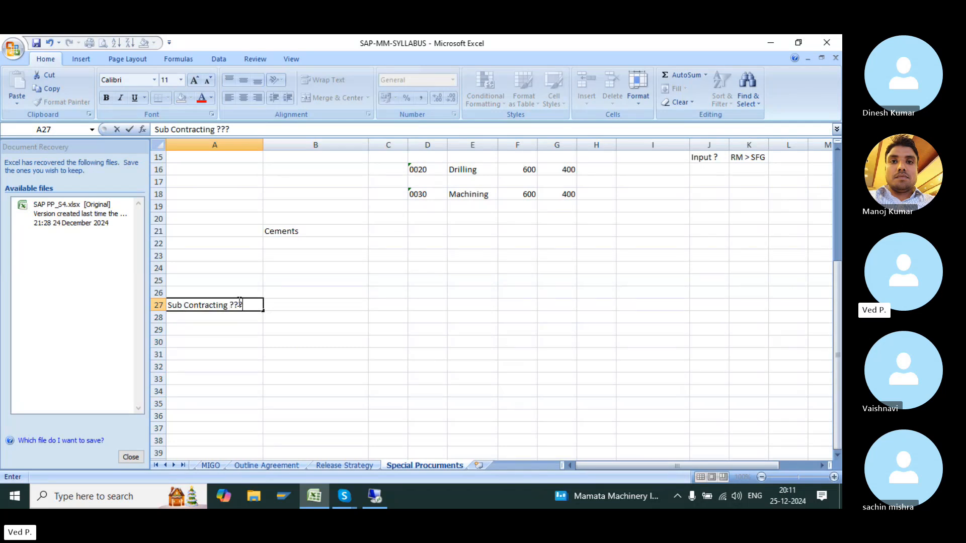
key(Return)
- Enter "Metal Block" in cell D28 and "Metal Sheet" in cell D30 under the new subcontracting section
click(280, 305)
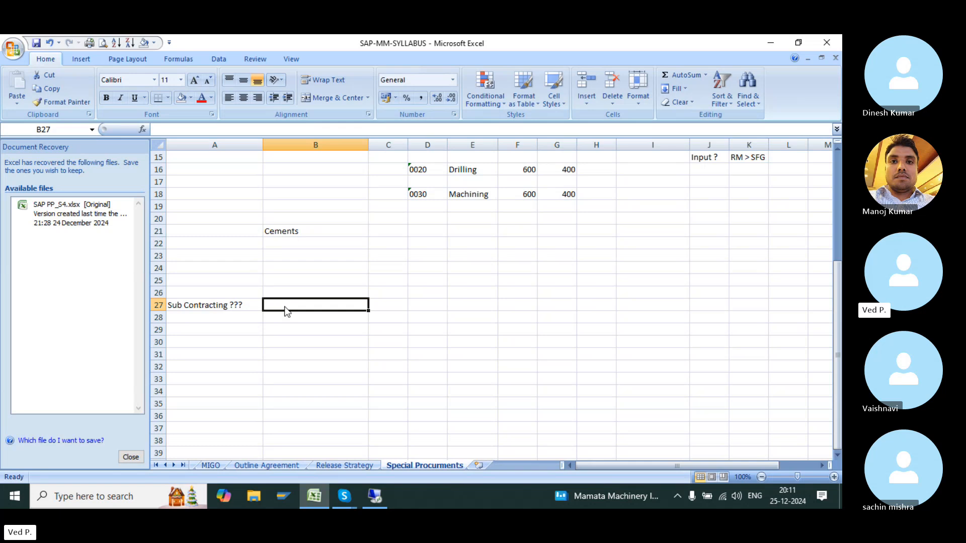
key(Down)
key(Down)
key(Down)
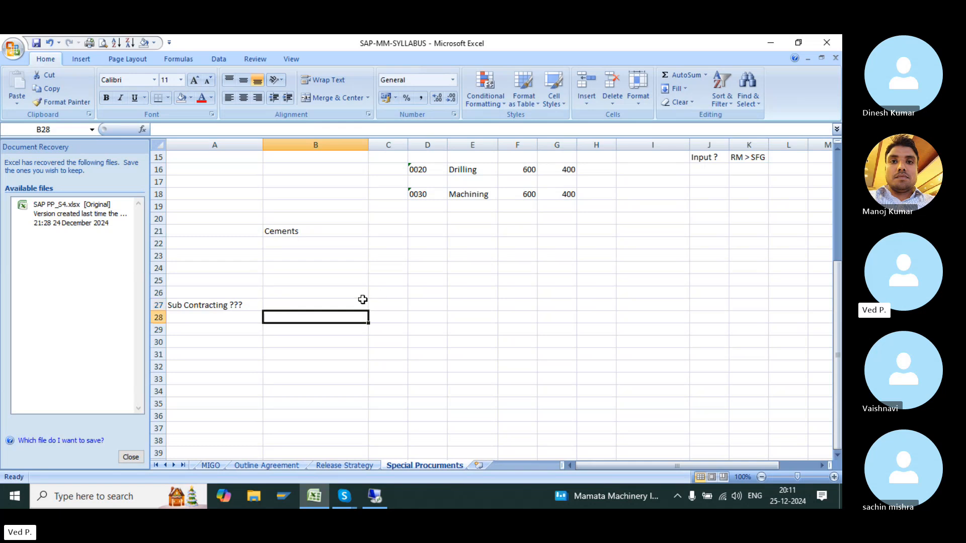
click(415, 312)
text(Me)
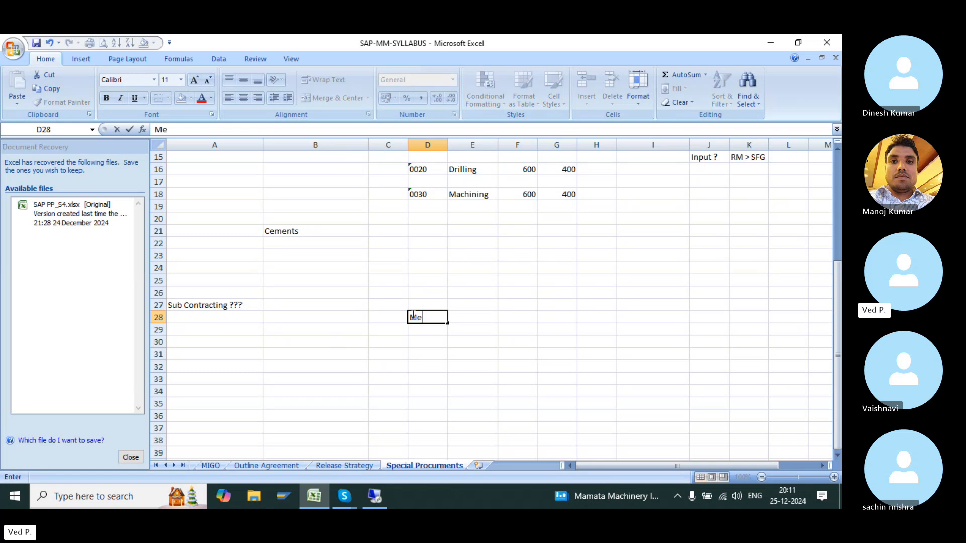
text(tal Bloc)
key(Down)
key(Down)
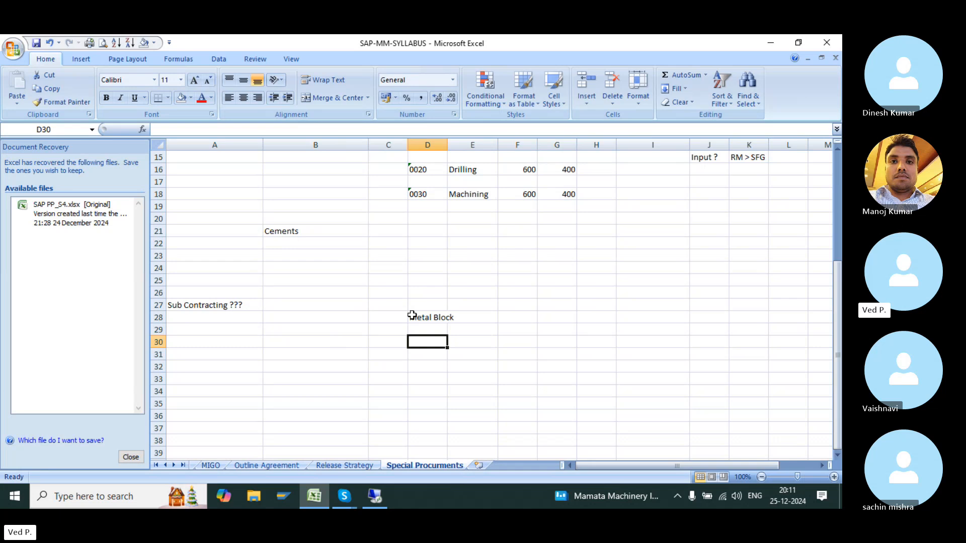
text(Metal)
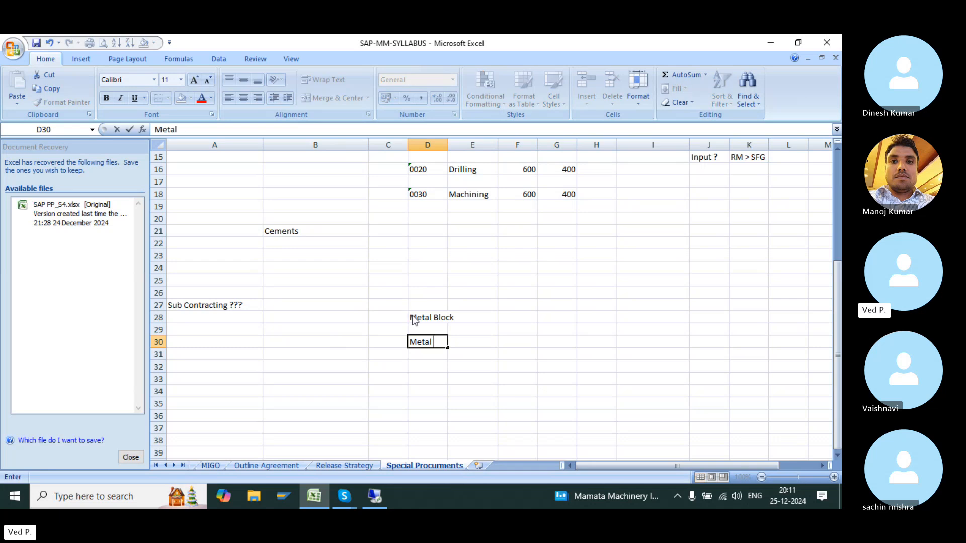
text( Sheet)
key(Return)
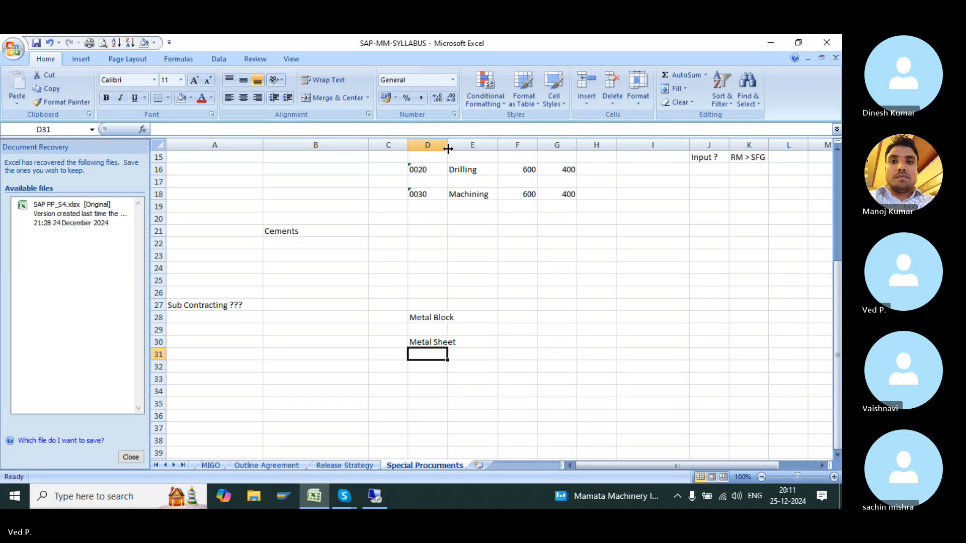
- Replace the "Metal Sheet" entry in cell D30 with "Metal Block_RM"
click(431, 343)
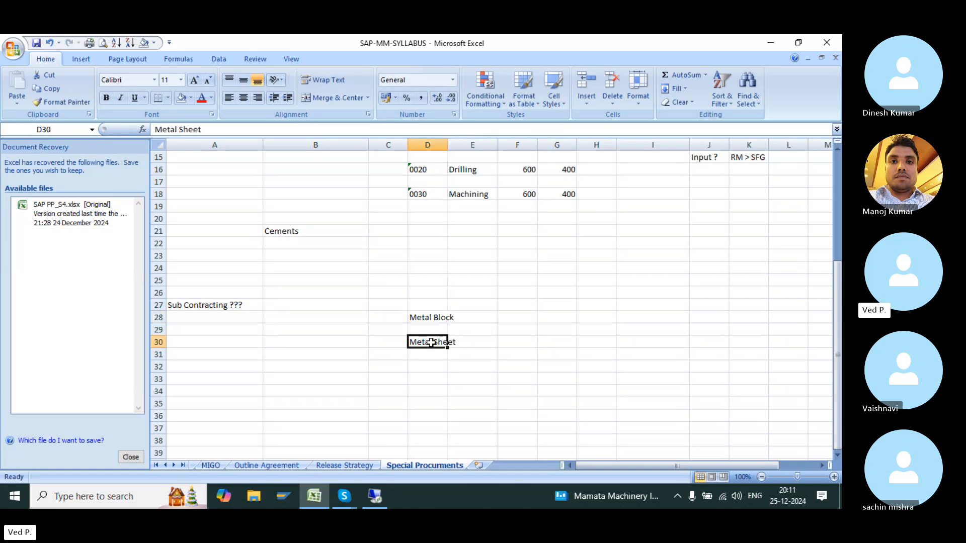
double_click(431, 343)
key(Escape)
text(Metal Blo)
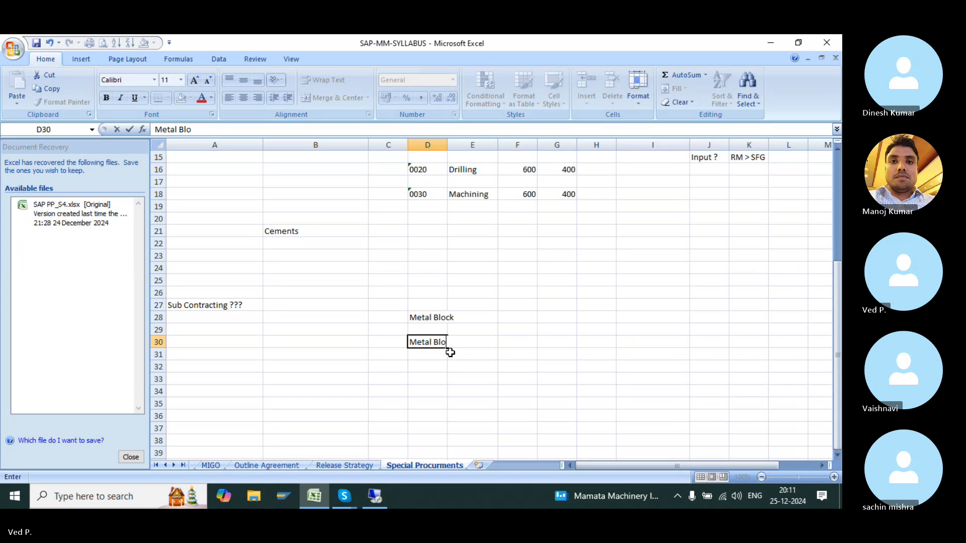
text(ck_RM)
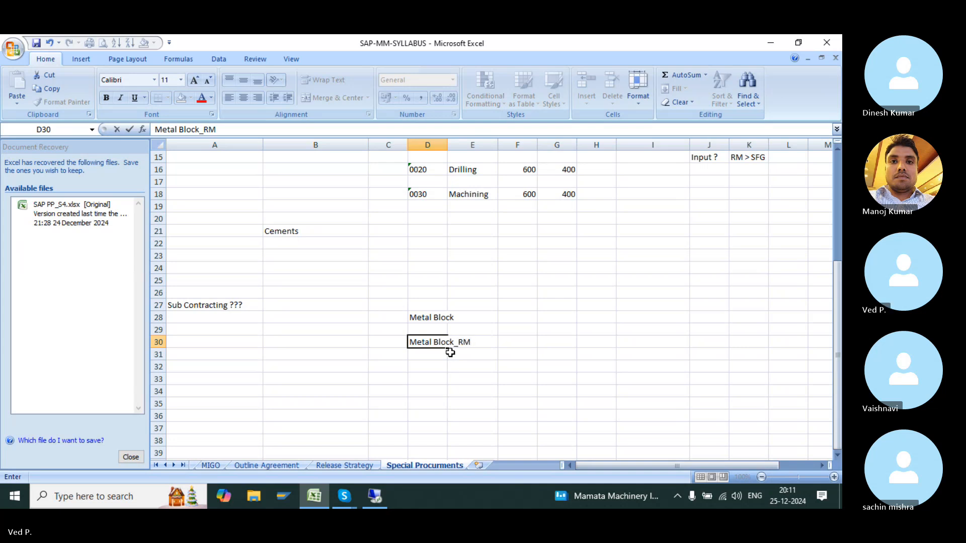
key(Return)
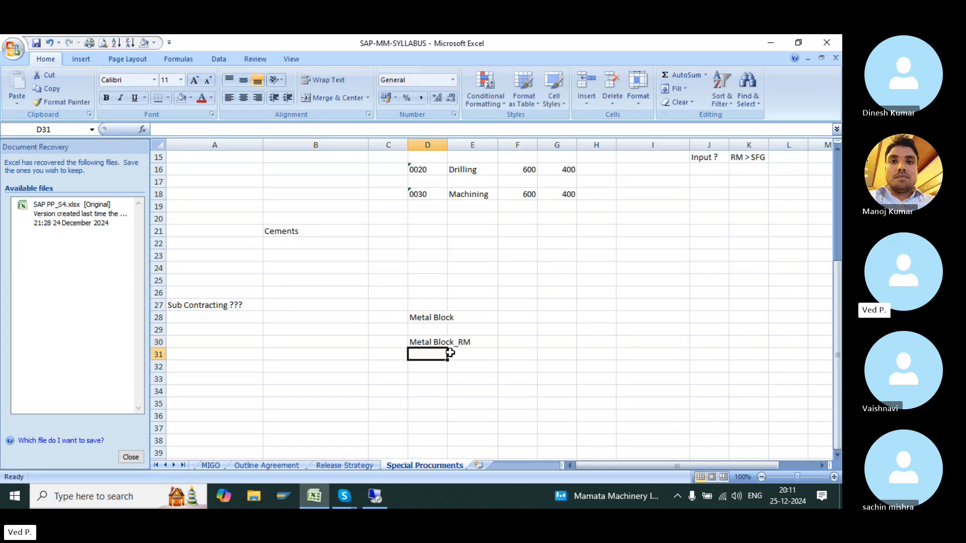
- Extend the Metal Block entry in cell D28 to read "Metal Block_SFG"
click(437, 308)
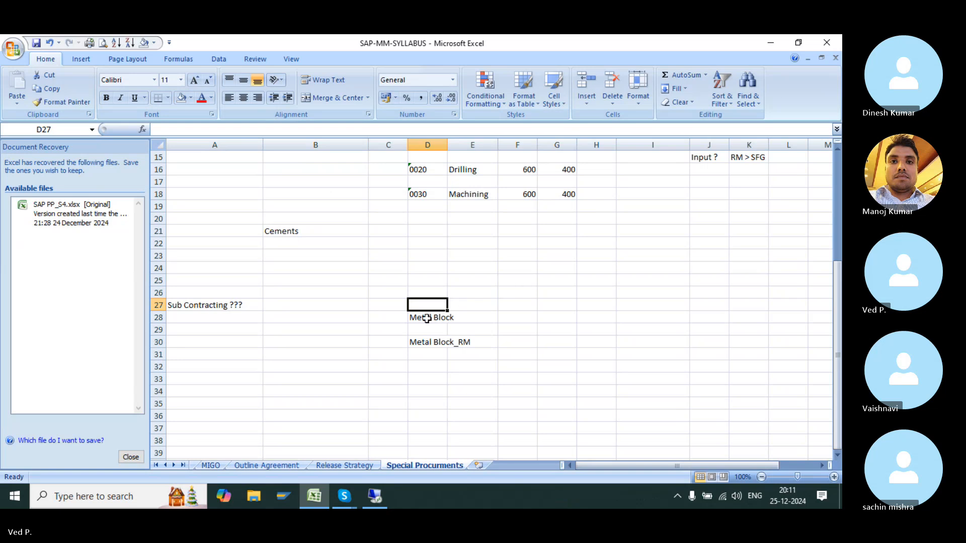
click(428, 317)
click(251, 132)
text(_)
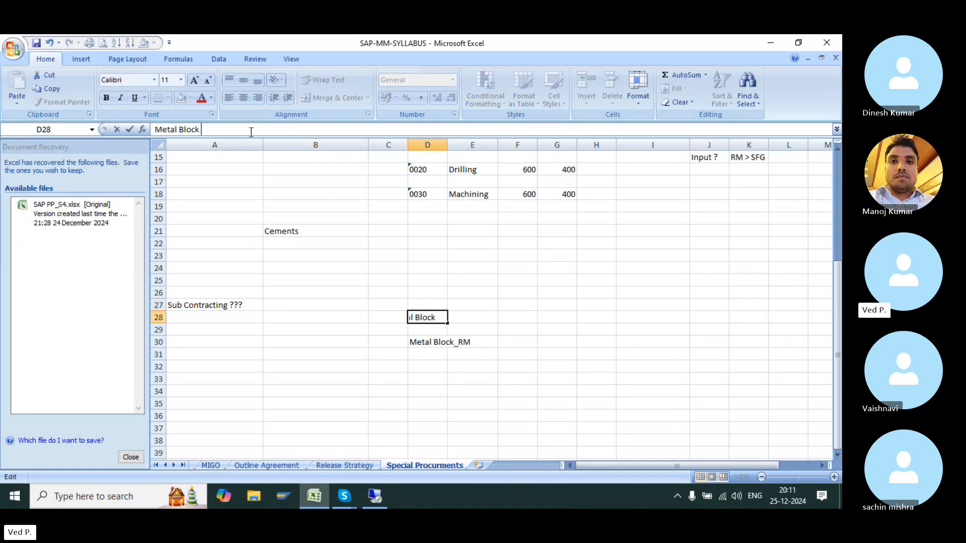
key(BackSpace)
text(_SFG)
key(Return)
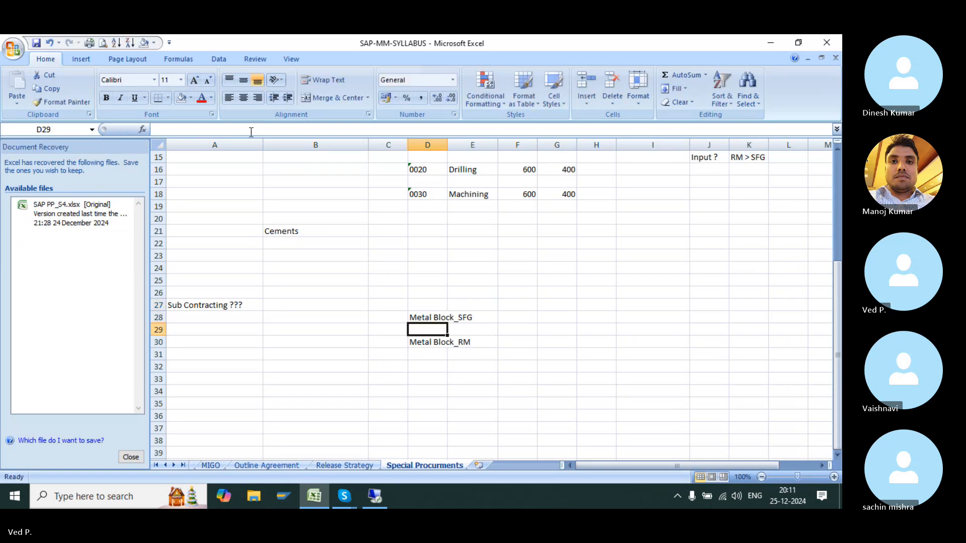
- Widen column D and move the SFG and RM metal block labels to B27:B29, beside the Sub Contracting heading
click(437, 349)
click(437, 330)
click(438, 318)
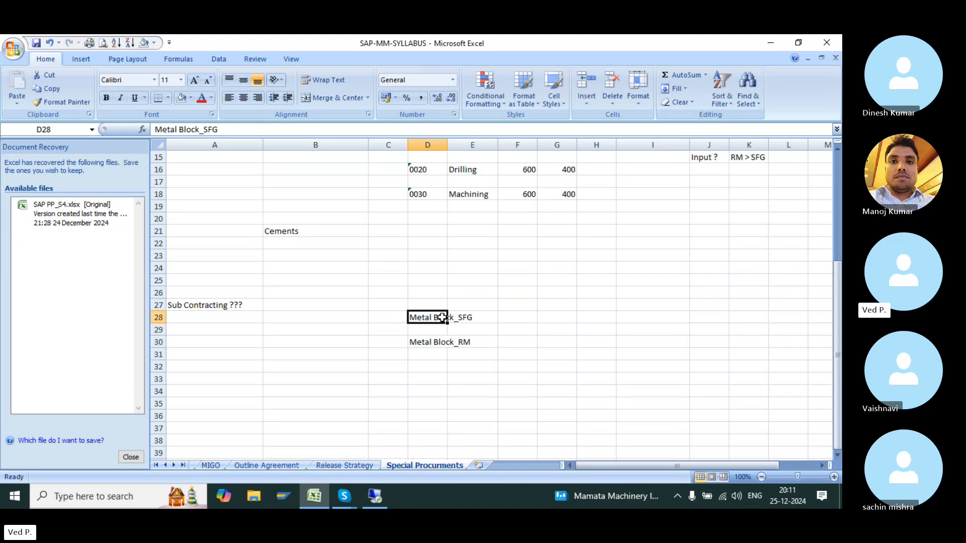
drag(447, 149, 475, 150)
click(457, 281)
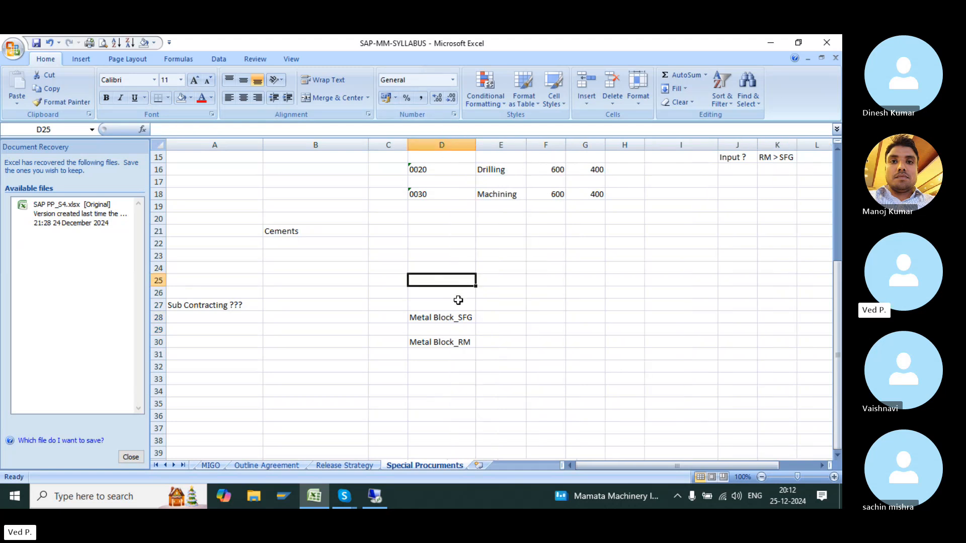
drag(449, 316, 325, 322)
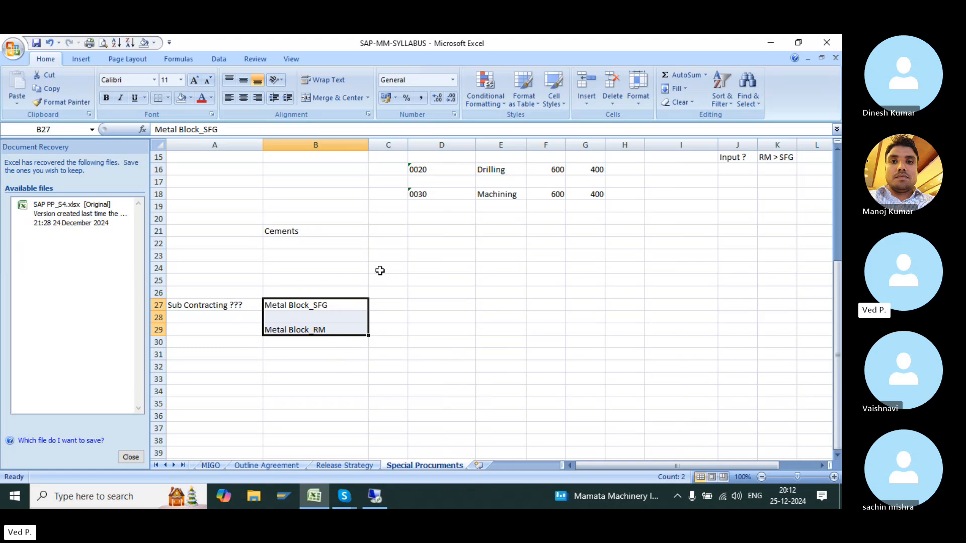
- List the first master data items by entering "Material Master" in cell C25 and "Business parnter" in cell C26
click(405, 283)
text(Material Master)
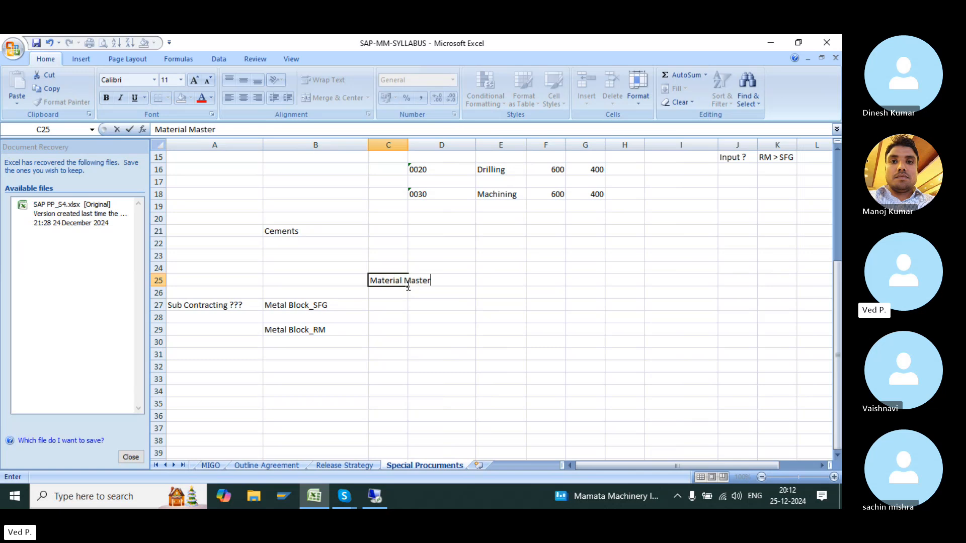
key(Return)
text(Business parnter)
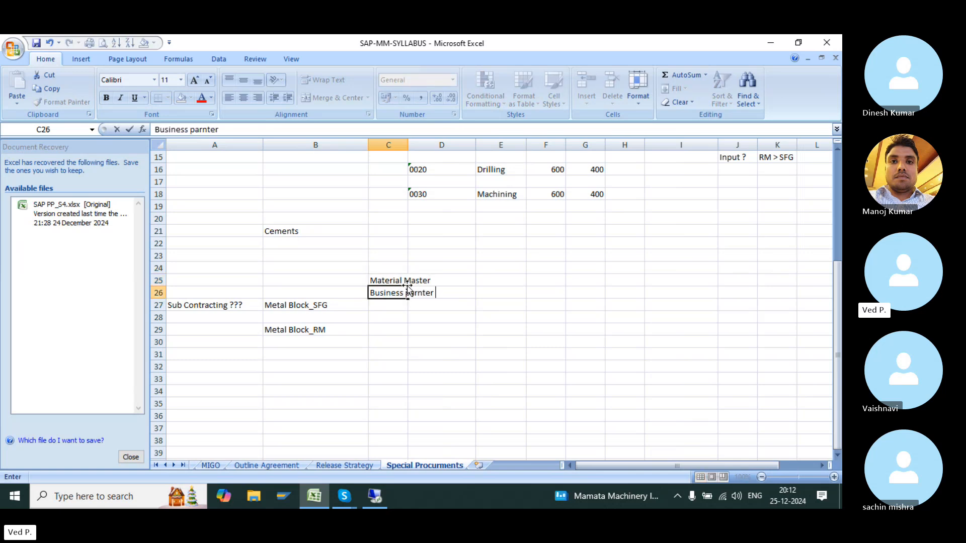
key(Return)
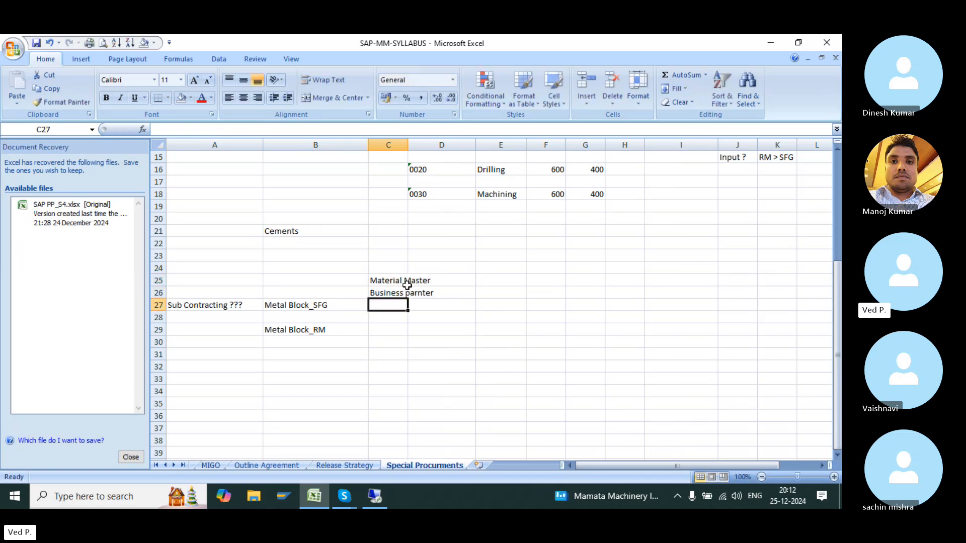
- Continue the master data list with "Info Record ??" in C27, "Source List ??" in C28 and "Quota ??" in C29
text(Info Record ??)
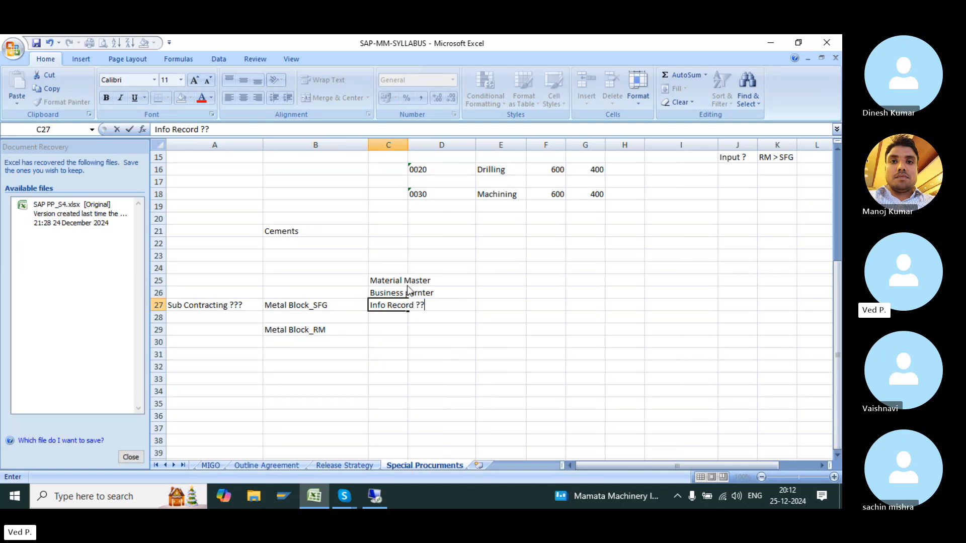
key(Return)
text(S)
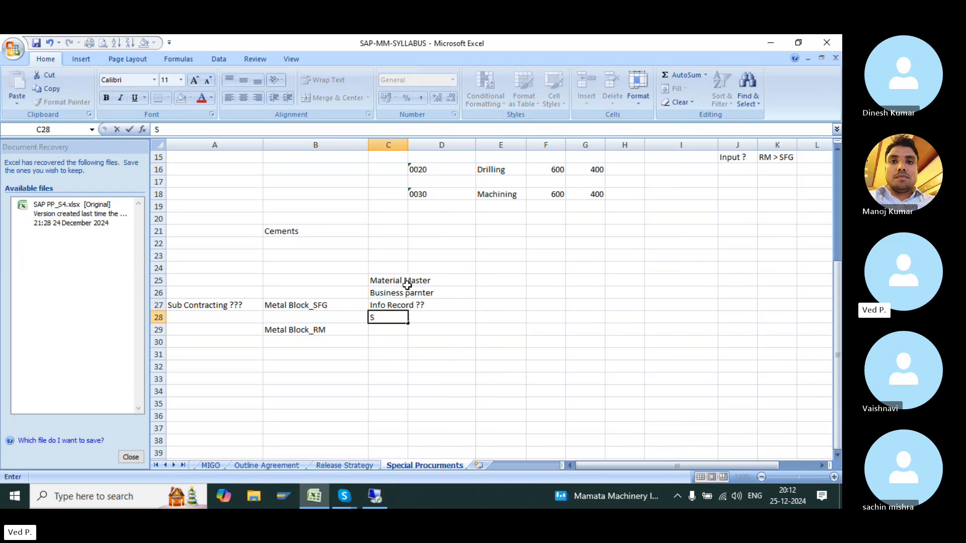
text(ource List ??)
key(Return)
text(Quota)
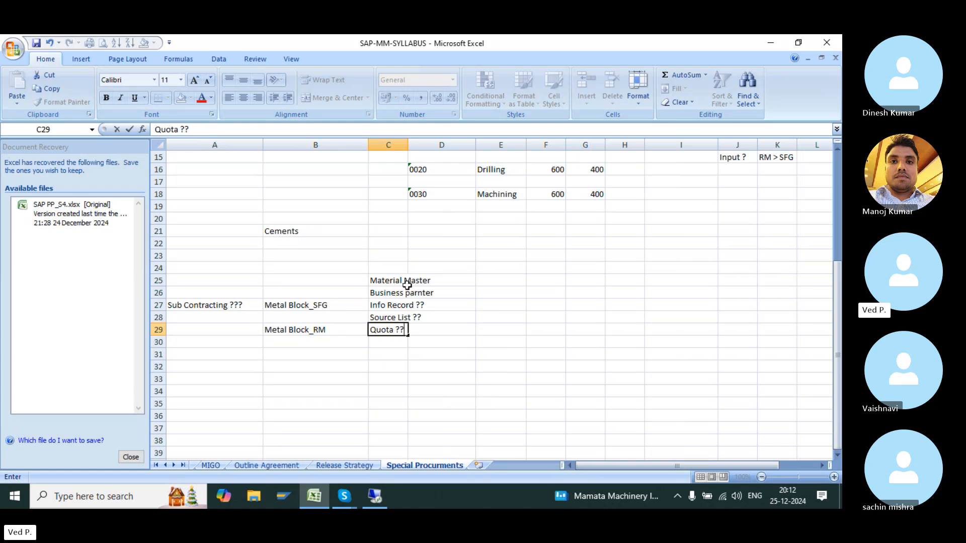
text( ??)
key(Return)
- Shade the Material Master and Business parnter cells C25:C26 light blue and autofit the width of column C
drag(405, 284, 388, 292)
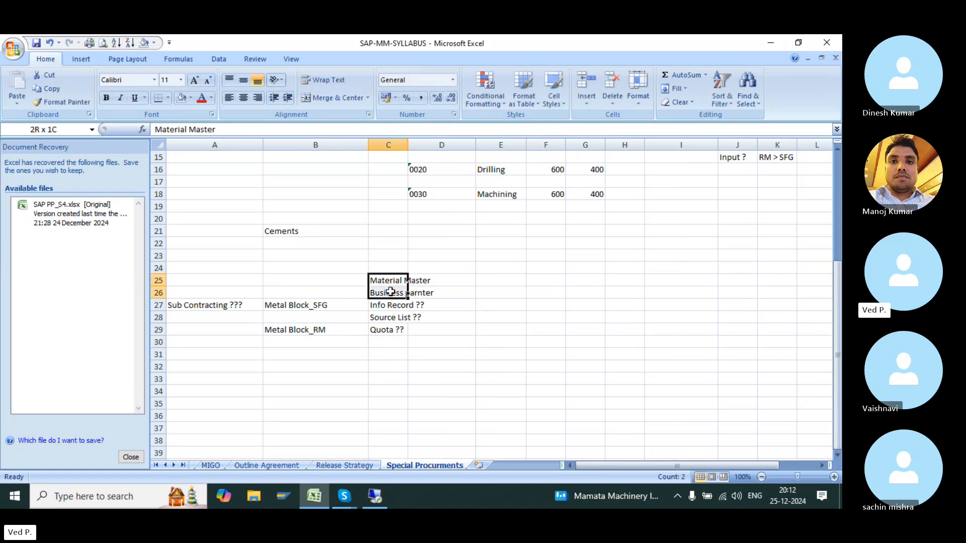
click(190, 98)
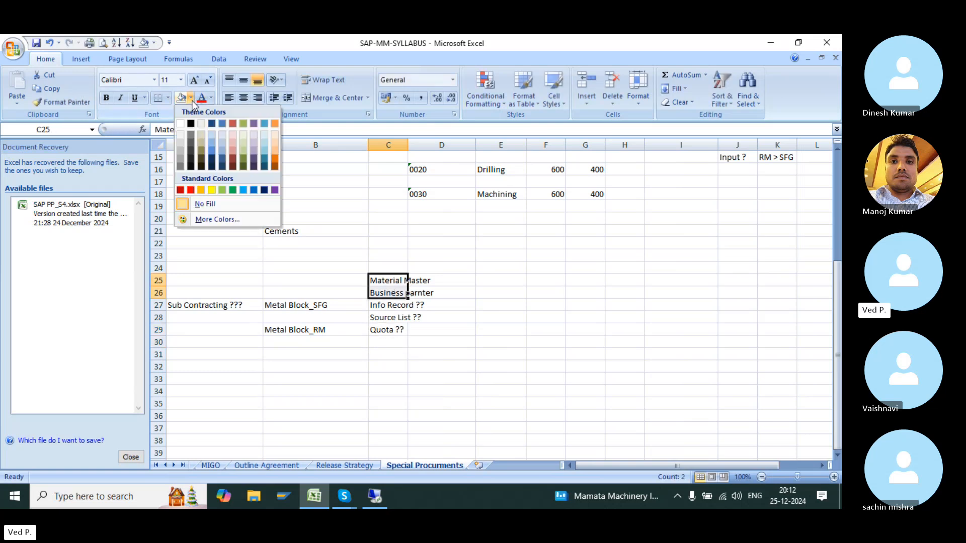
click(217, 145)
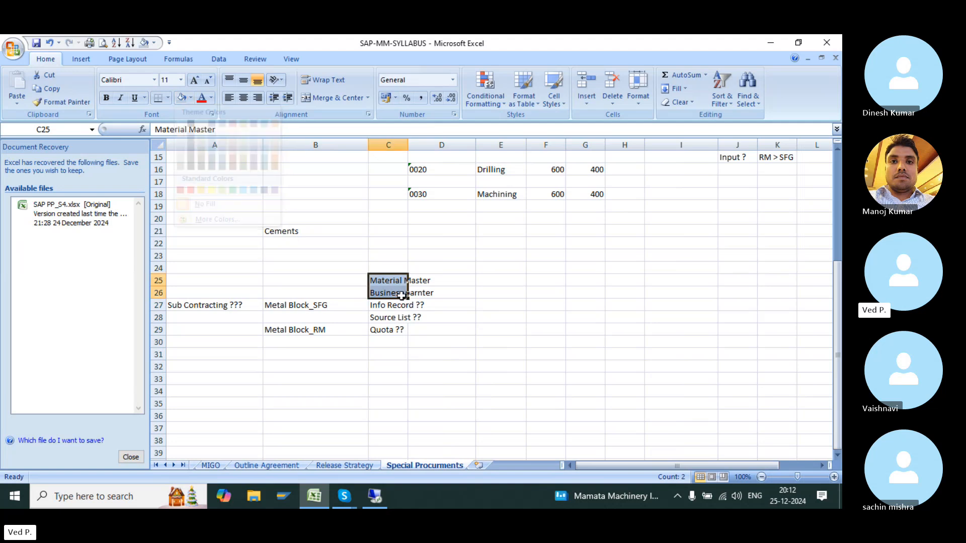
double_click(408, 138)
click(430, 343)
drag(427, 283, 423, 299)
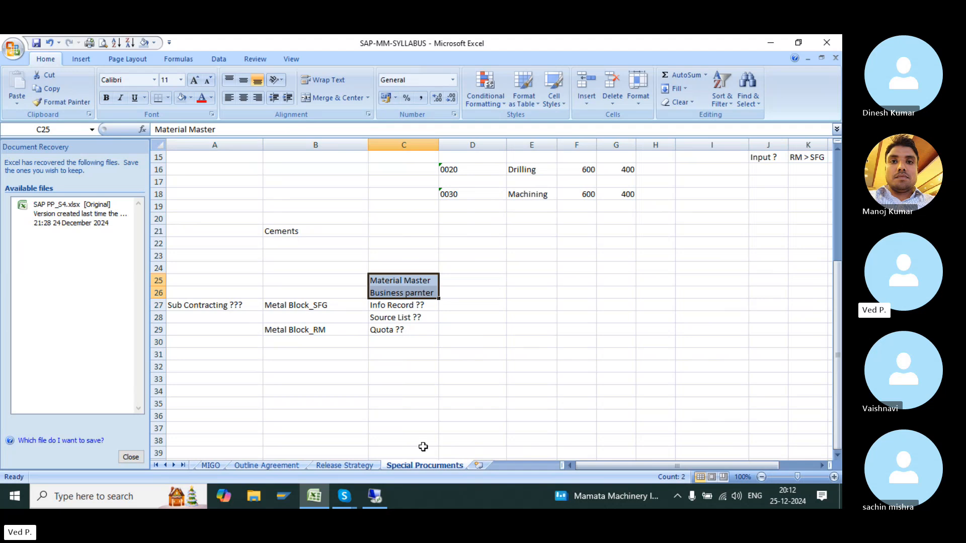
- Switch to the remote SAP Logon session, open the S4HANA system and log on to client 100 with the user name and password
click(375, 496)
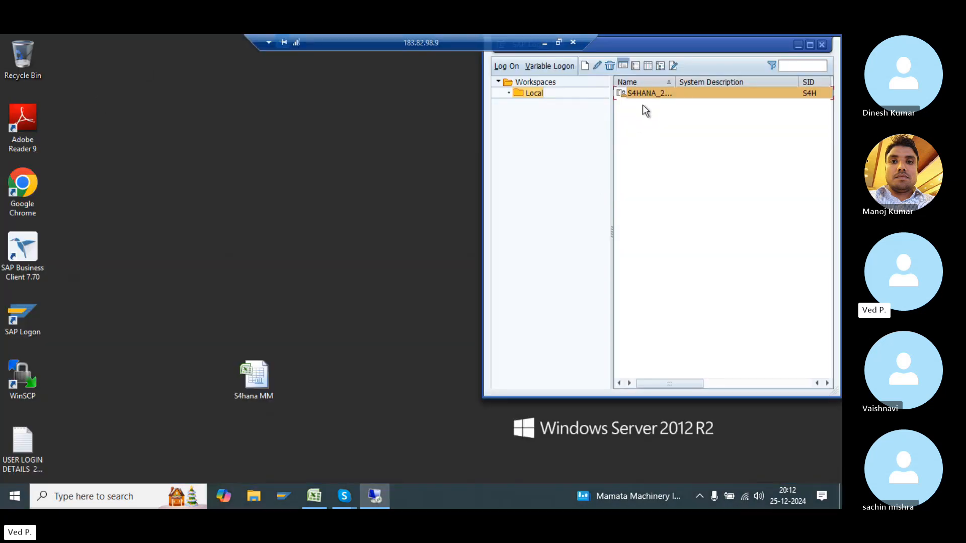
double_click(650, 97)
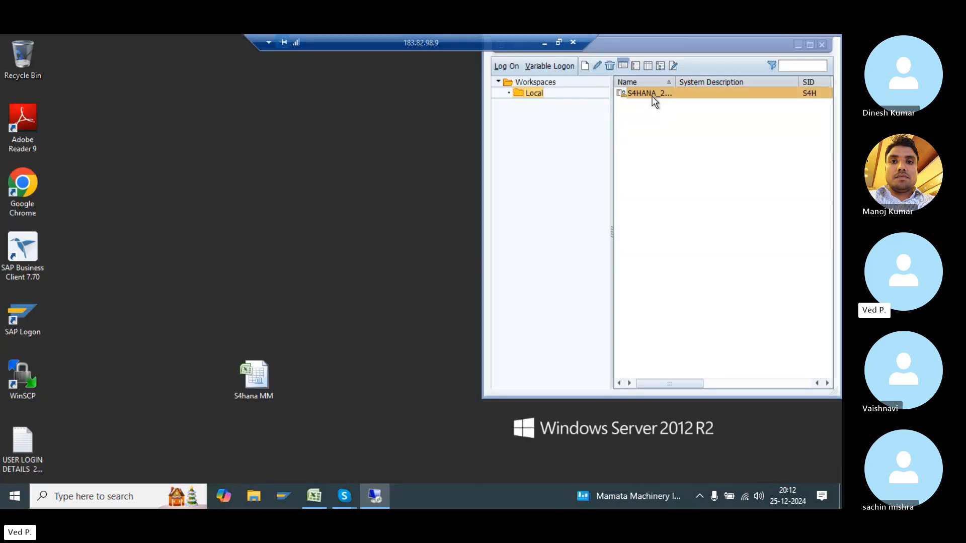
key(Return)
key(Tab)
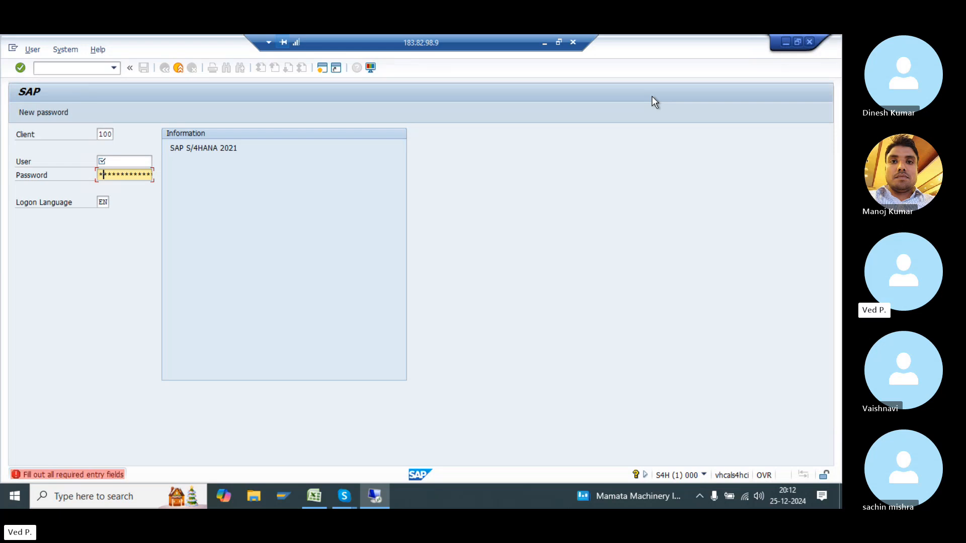
key(shift+Tab)
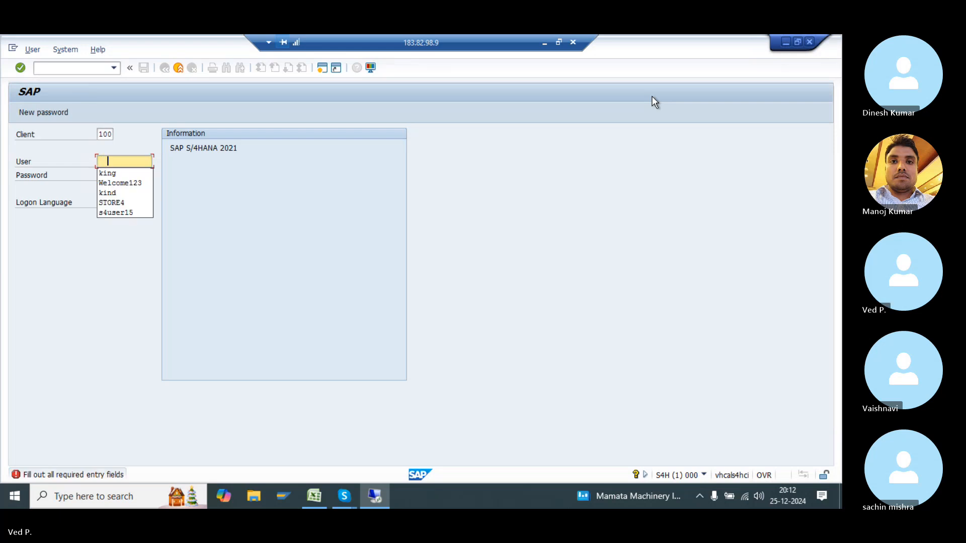
key(Down)
key(Return)
key(Tab)
text(***)
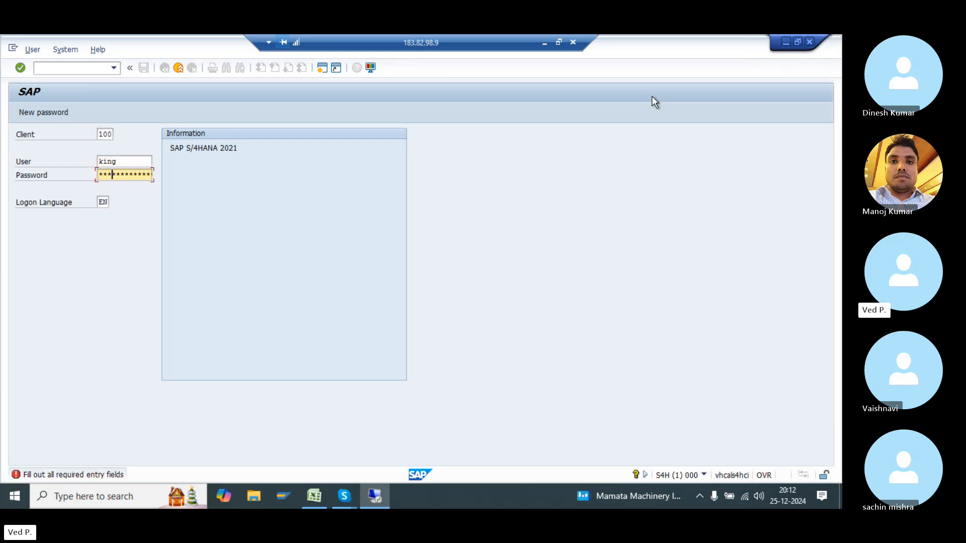
key(Return)
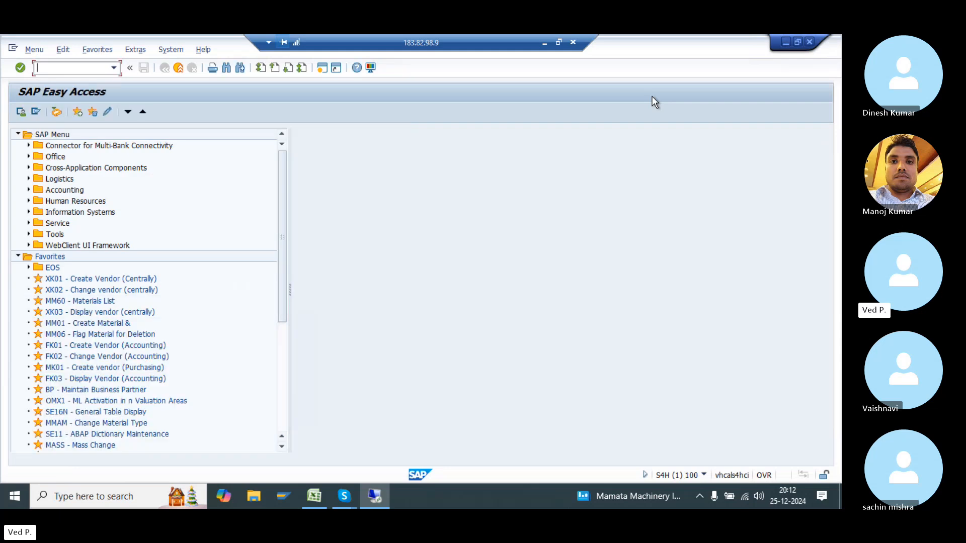
- Start transaction MM01 and enter SUB_CON_sfg as the name of the new material
text(mm01)
key(Return)
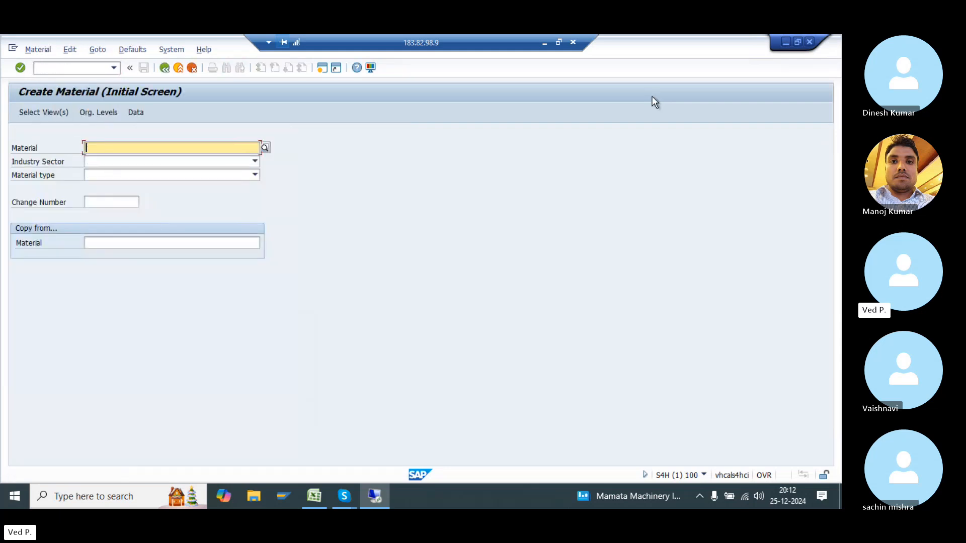
text(SUb_c)
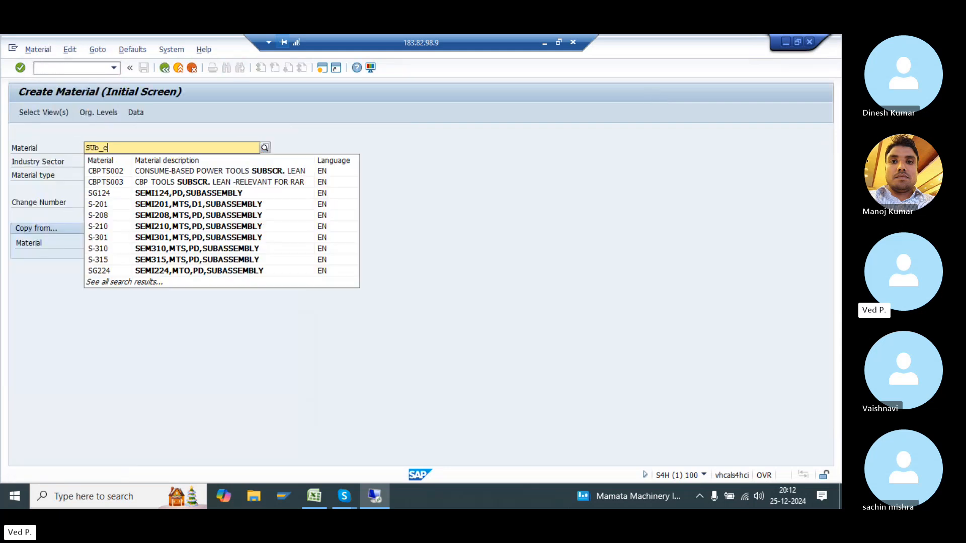
text(UB)
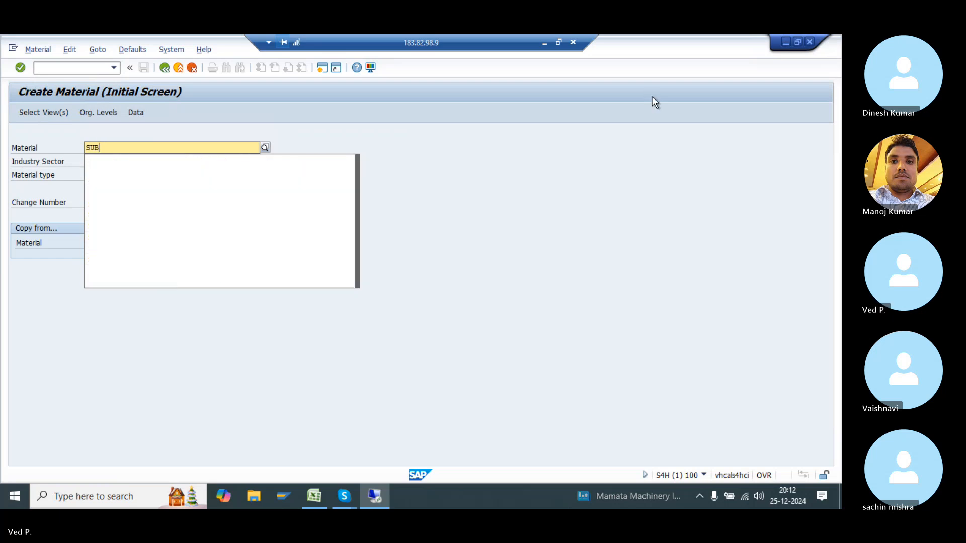
text(_CON)
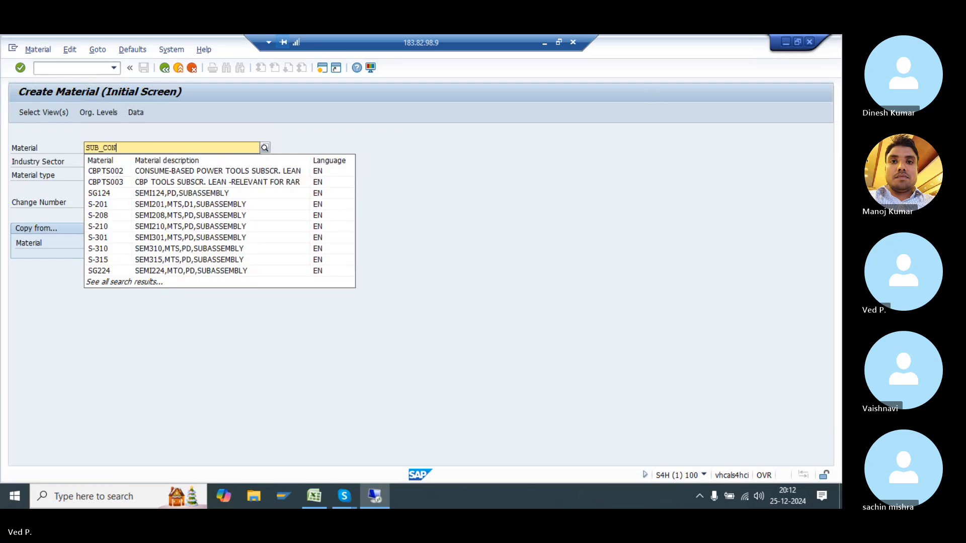
text(_f)
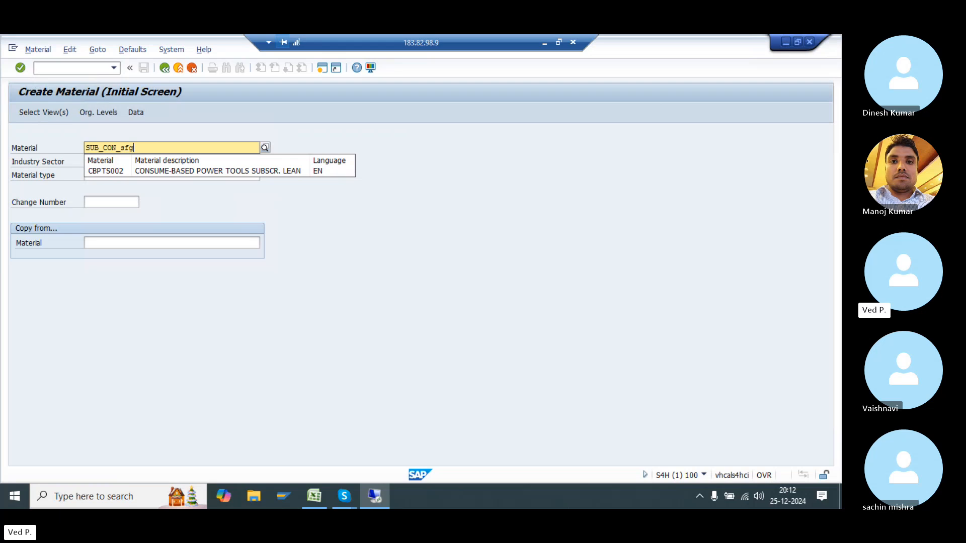
- Set the industry sector to M Mechanical engineering and the material type to HALB Semifinished Product, and proceed to the view selection
key(Tab)
key(Tab)
key(Return)
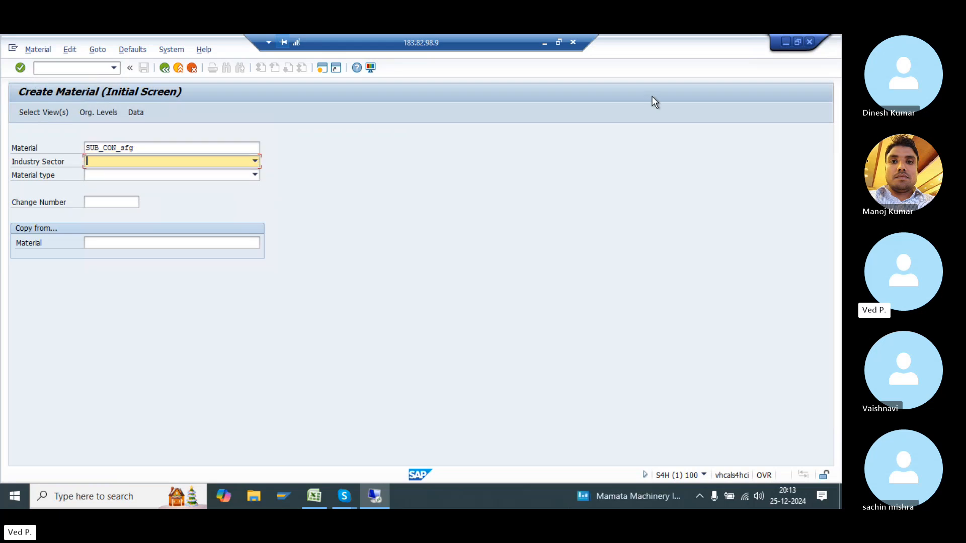
text(M)
key(Tab)
text(HALB)
key(Return)
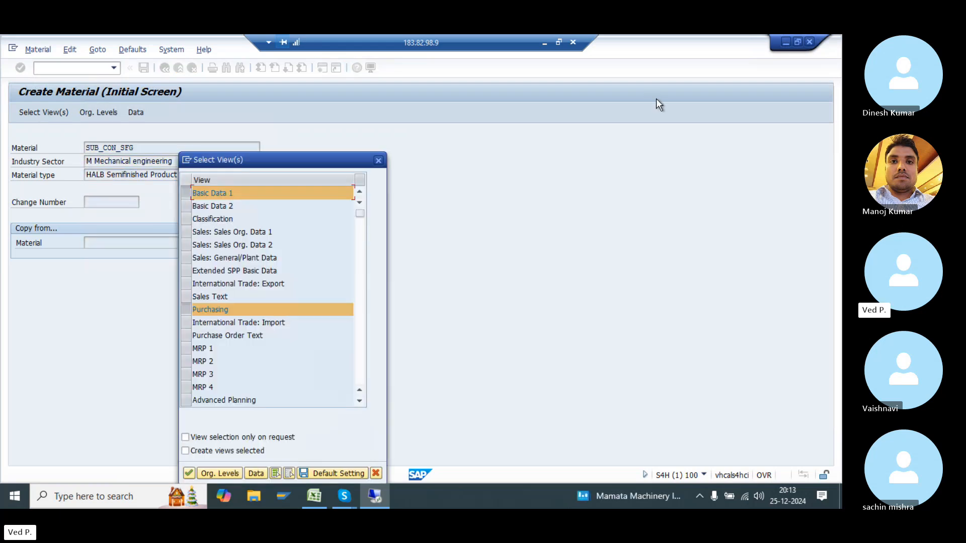
- Add the MRP 1 to MRP 4, Accounting 2, Costing 1 and Costing 2 views to the selection and proceed to the organizational levels
drag(264, 160, 312, 105)
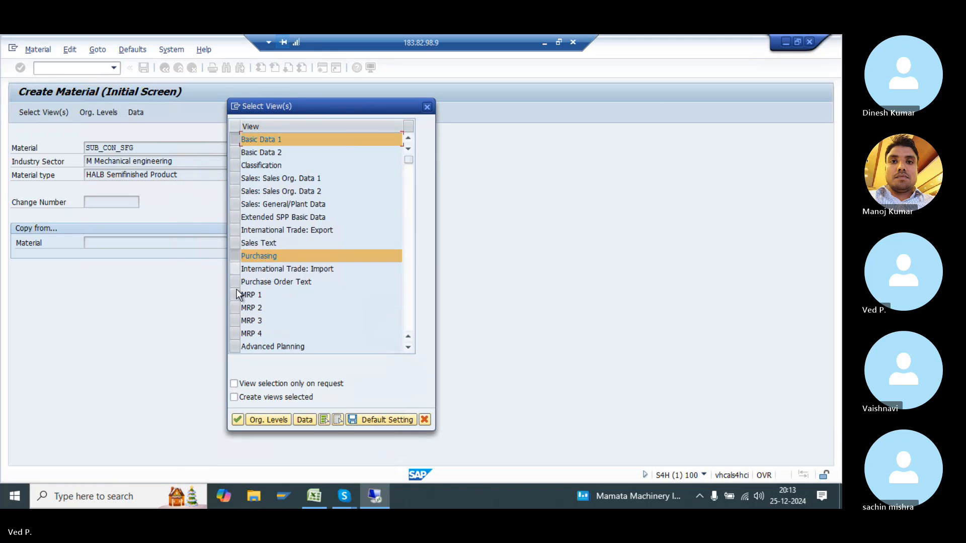
drag(237, 293, 238, 336)
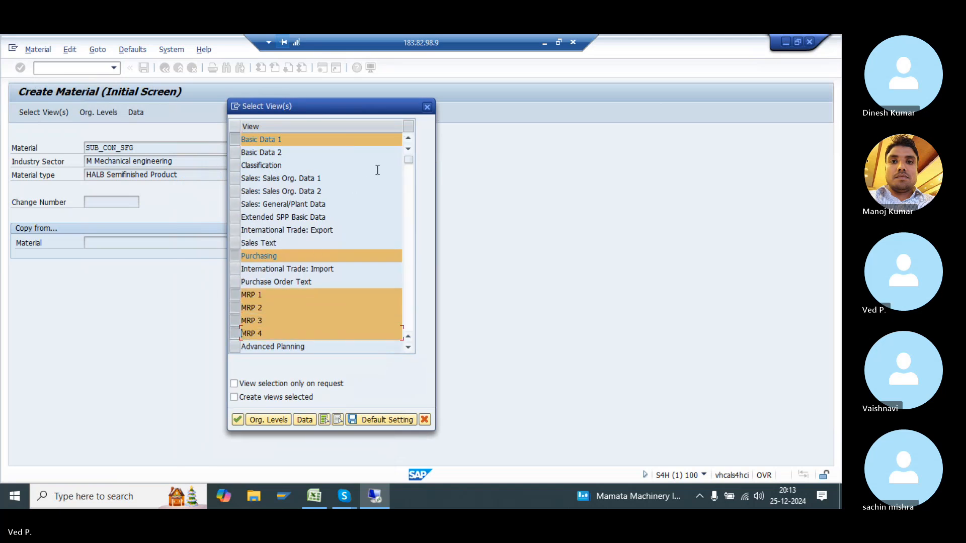
scroll(403, 179, down, 1)
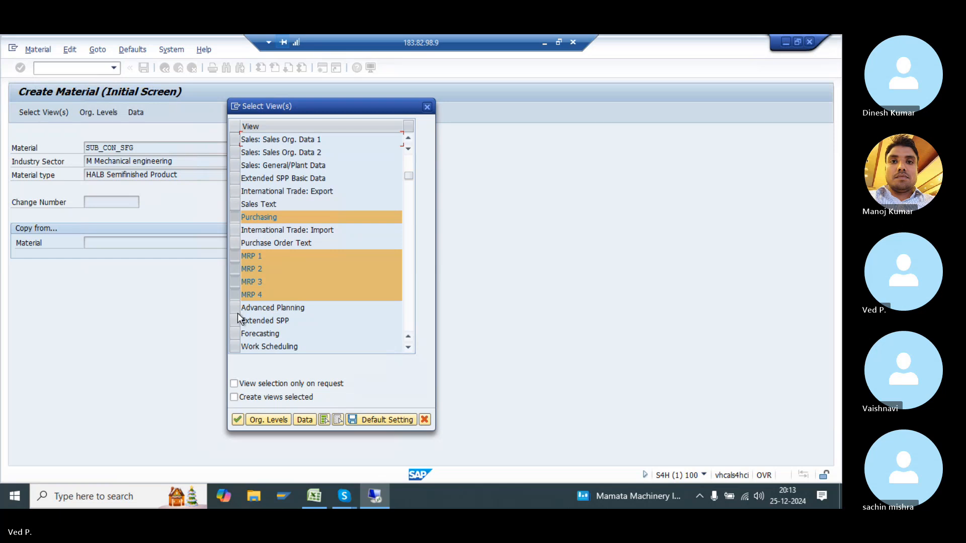
scroll(251, 324, down, 10)
scroll(260, 286, up, 2)
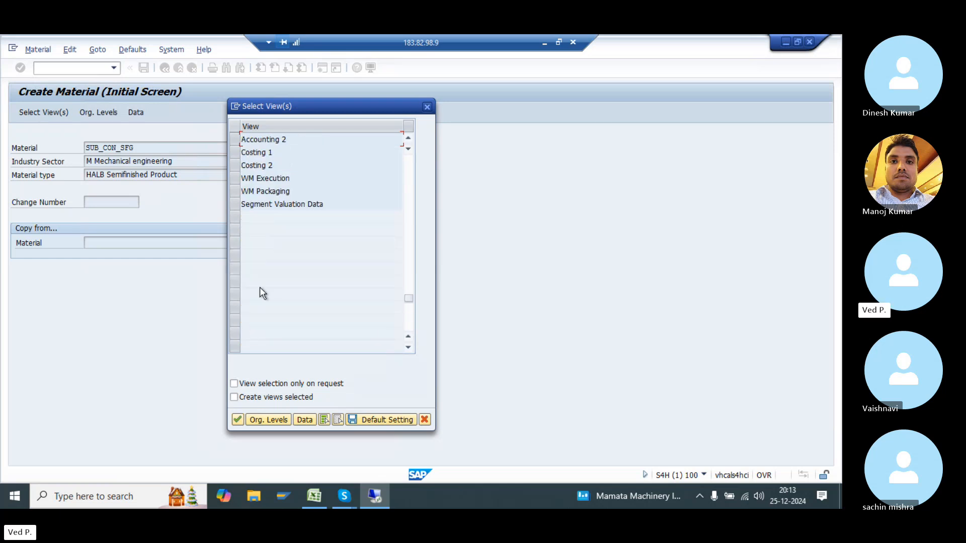
scroll(259, 287, up, 2)
click(237, 230)
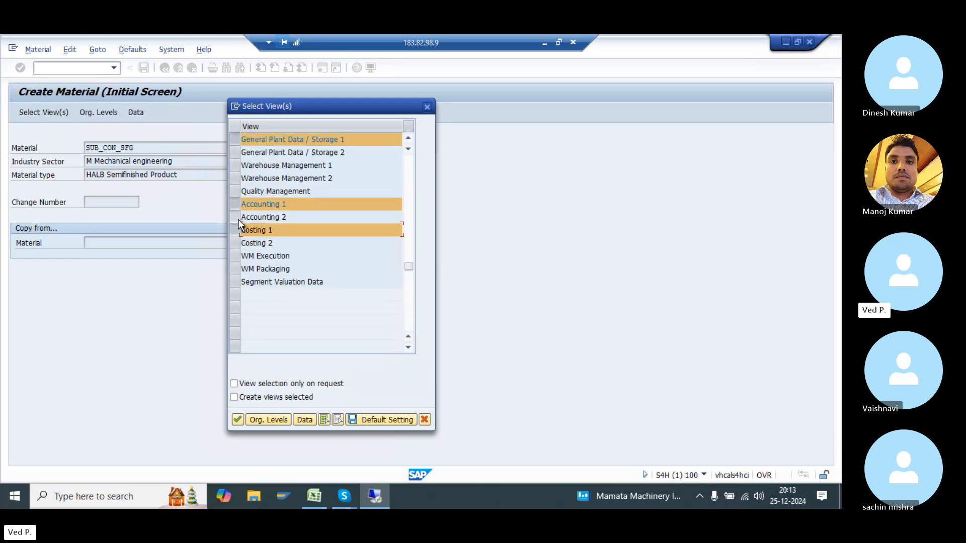
click(237, 218)
click(236, 244)
key(Return)
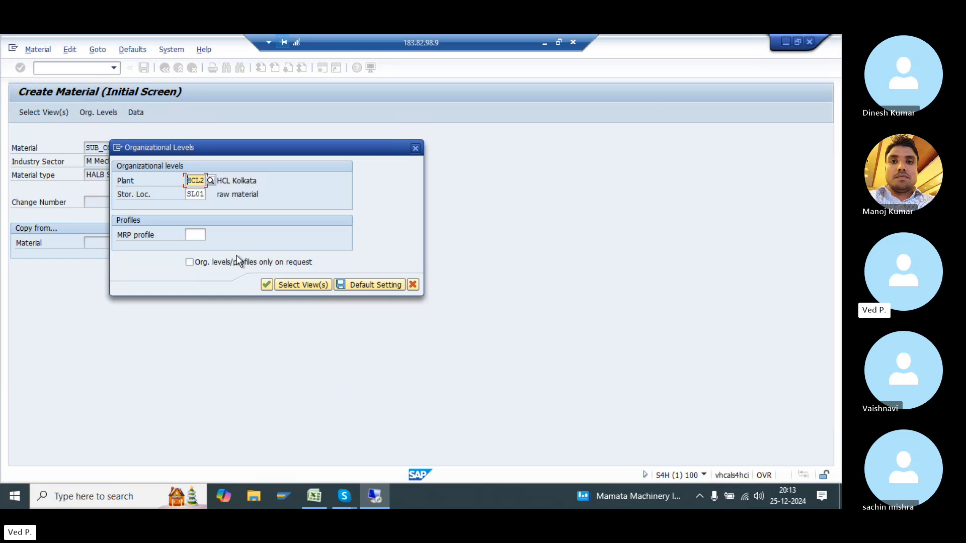
- Set the plant to 1010, clear the storage location and save these organizational levels as the default setting
key(Delete)
key(Delete)
key(Delete)
key(Delete)
text(1)
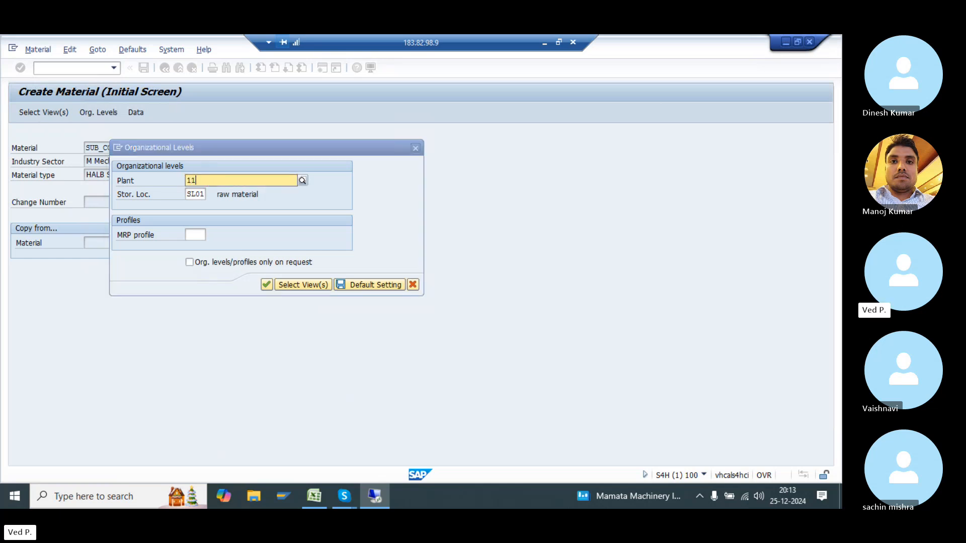
text(010)
key(Return)
key(Delete)
key(Delete)
key(Delete)
key(Delete)
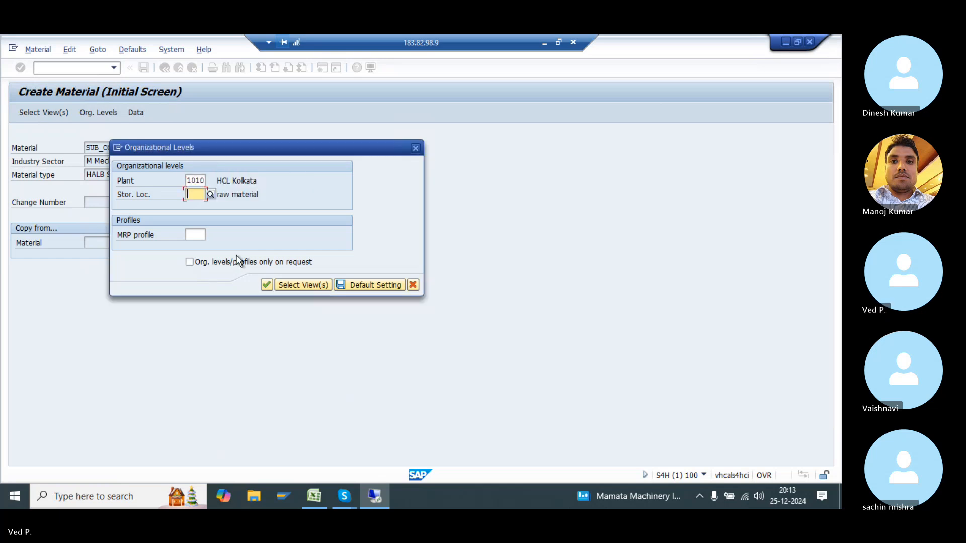
click(391, 283)
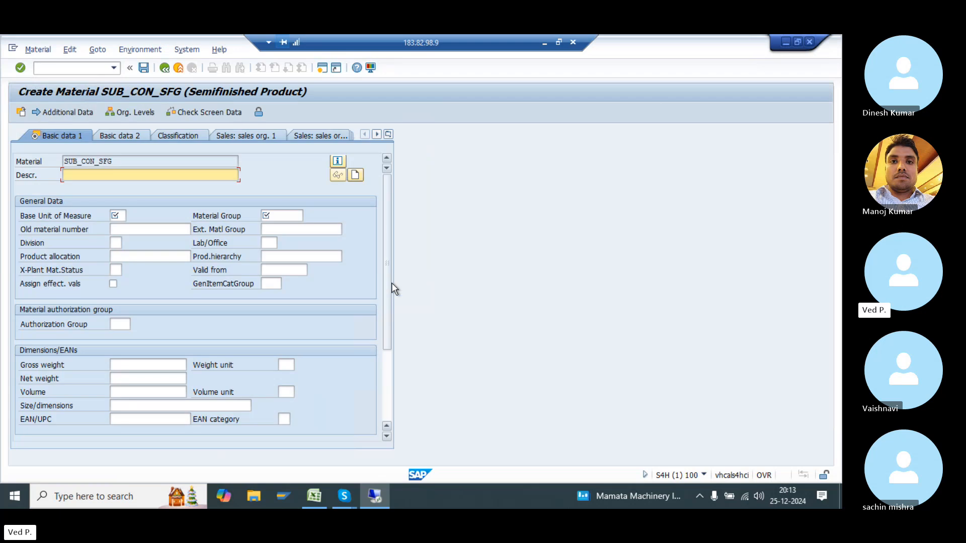
- Enter the description Sub ConSFG, base unit of measure kg and material group 01, and proceed past the basic and purchasing data
text(sub)
key(BackSpace)
key(BackSpace)
key(BackSpace)
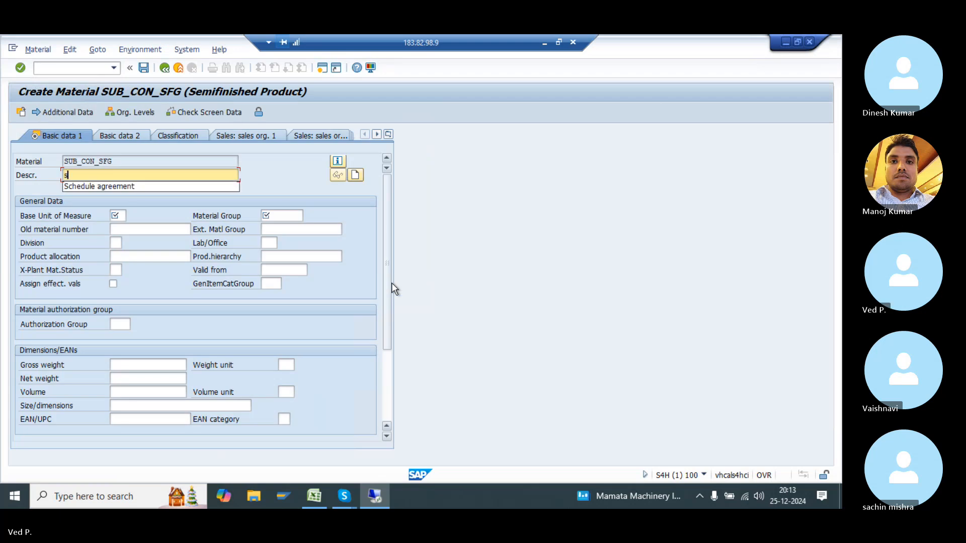
text(Sub Con)
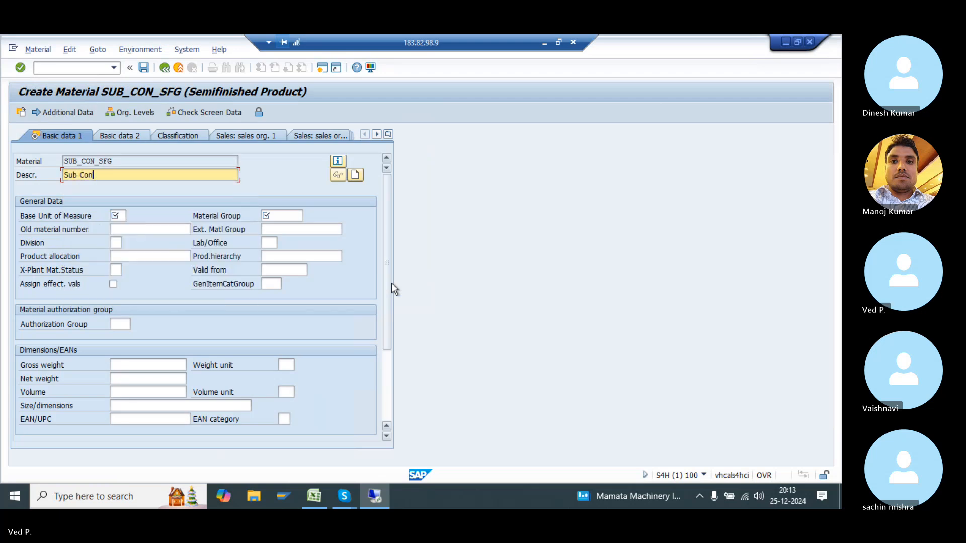
text(SFG)
key(Tab)
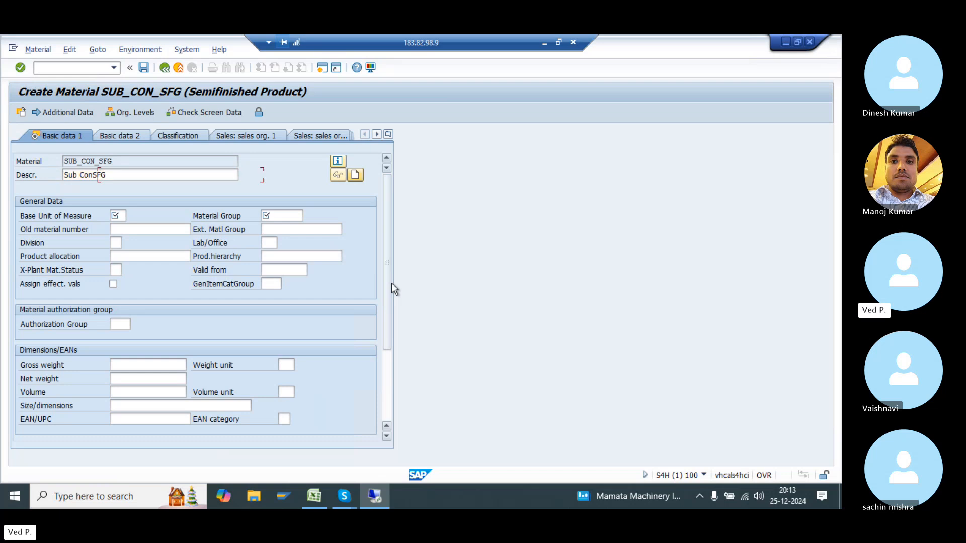
text(kg)
key(Tab)
text(01)
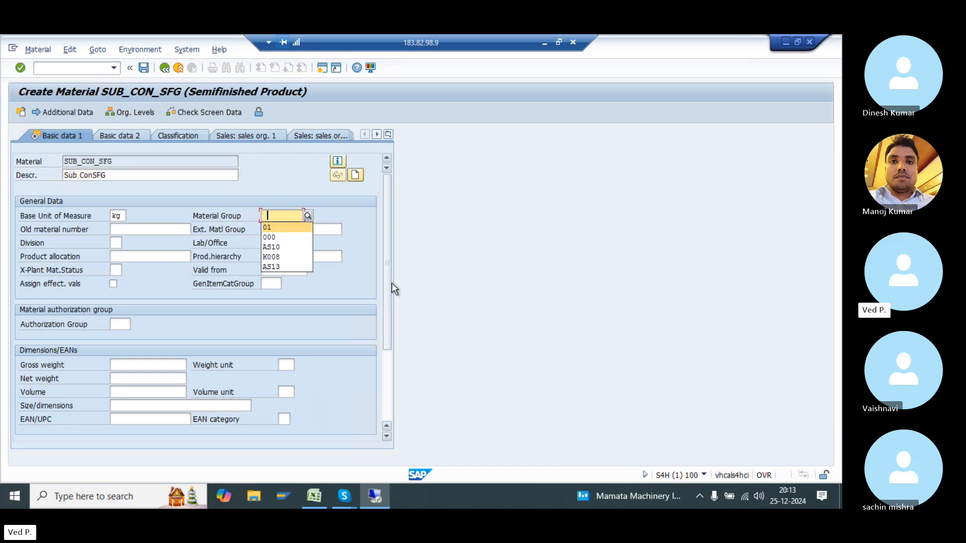
key(Return)
key(Return)
- Set the MRP type to ND and advance through the remaining MRP and plant data views to Accounting 1
text(nd)
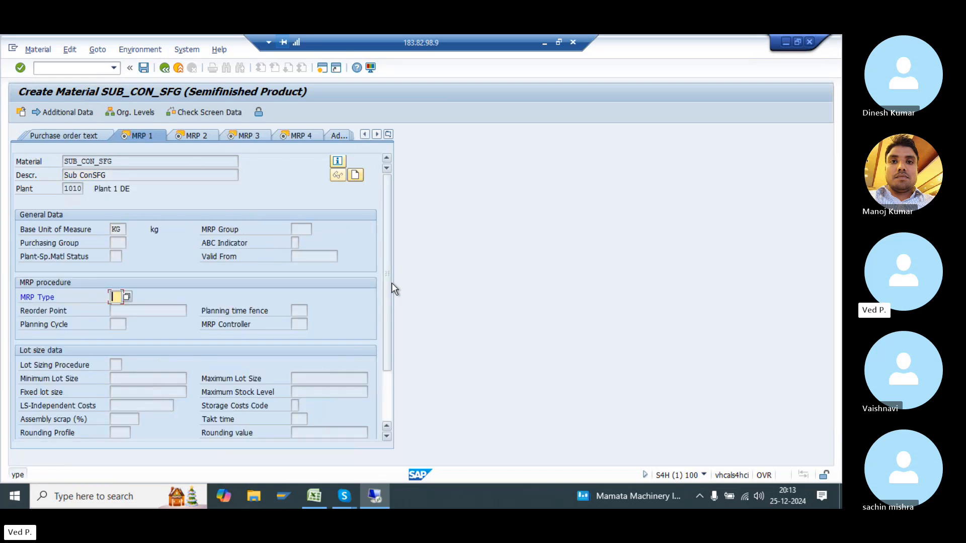
key(Return)
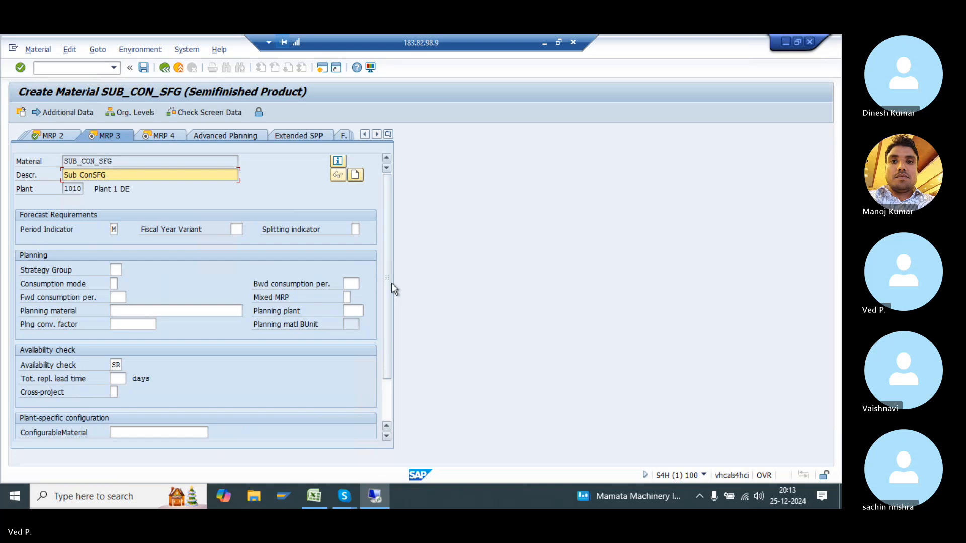
key(Return)
key(Return)
key(Return)
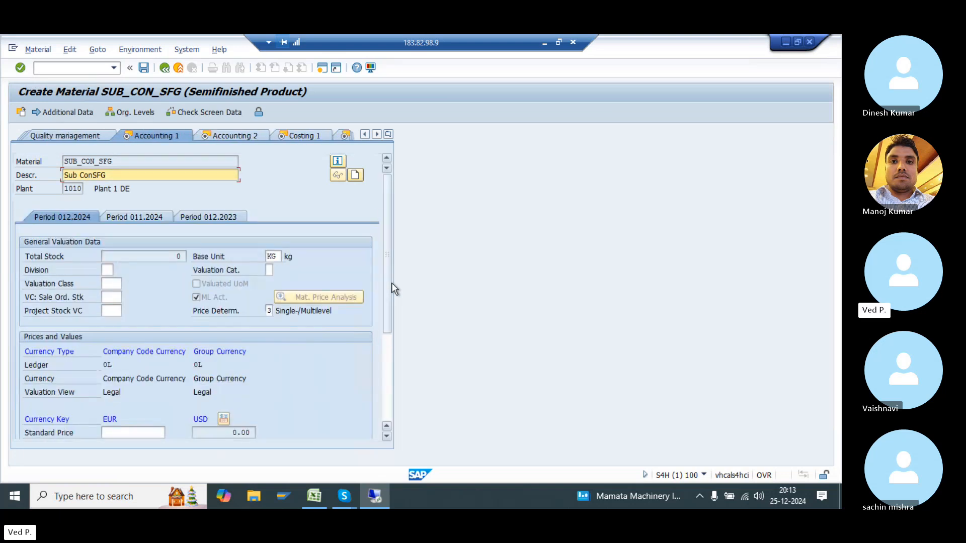
- Assign valuation class 7900 Semifinished Goods from the list of possible values and continue to Accounting 2
key(BackSpace)
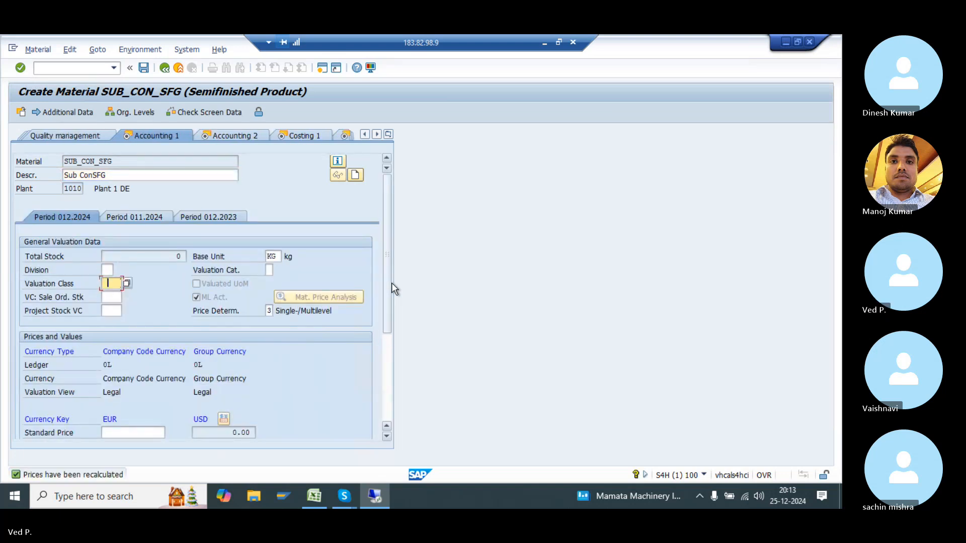
key(F4)
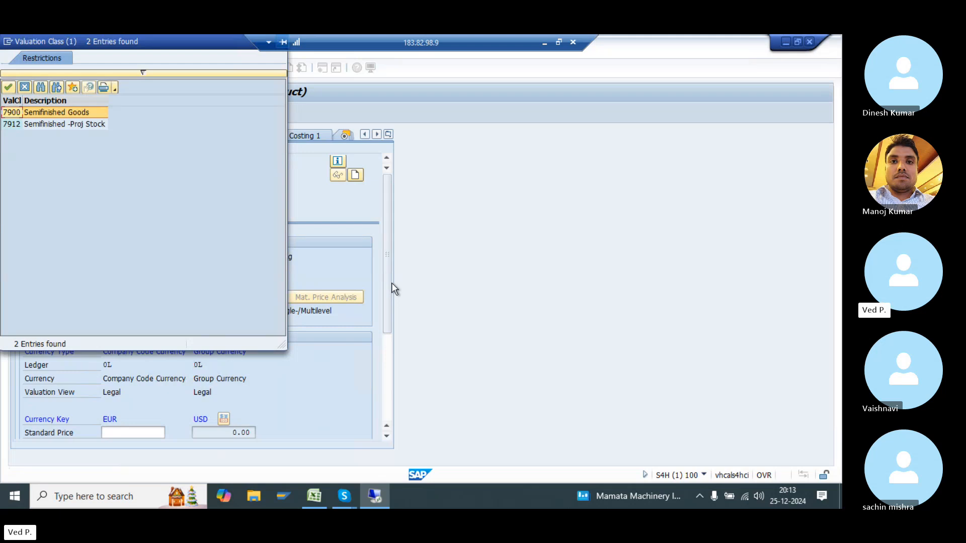
key(Return)
key(Return)
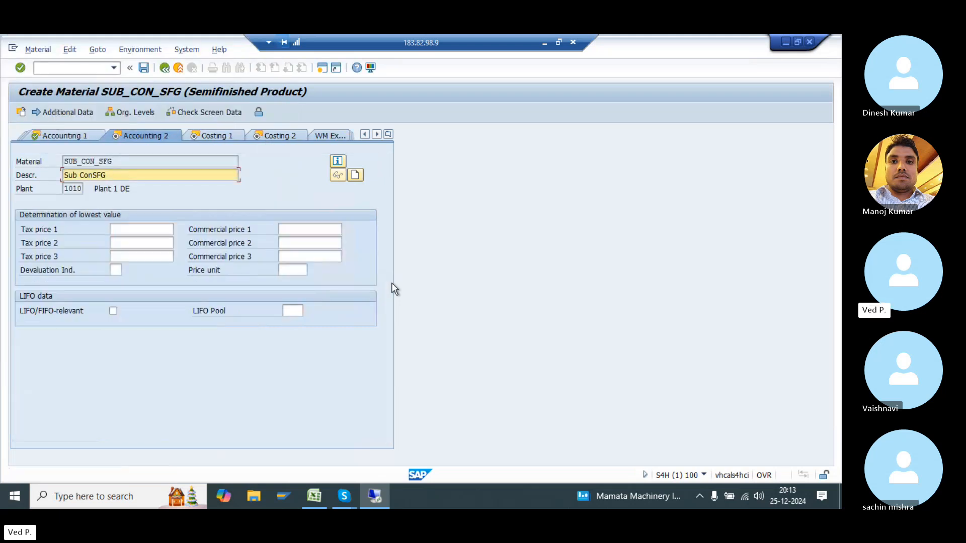
- Advance through the Accounting 2 and Costing views without entries and save the semifinished material
key(Return)
key(Return)
key(Return)
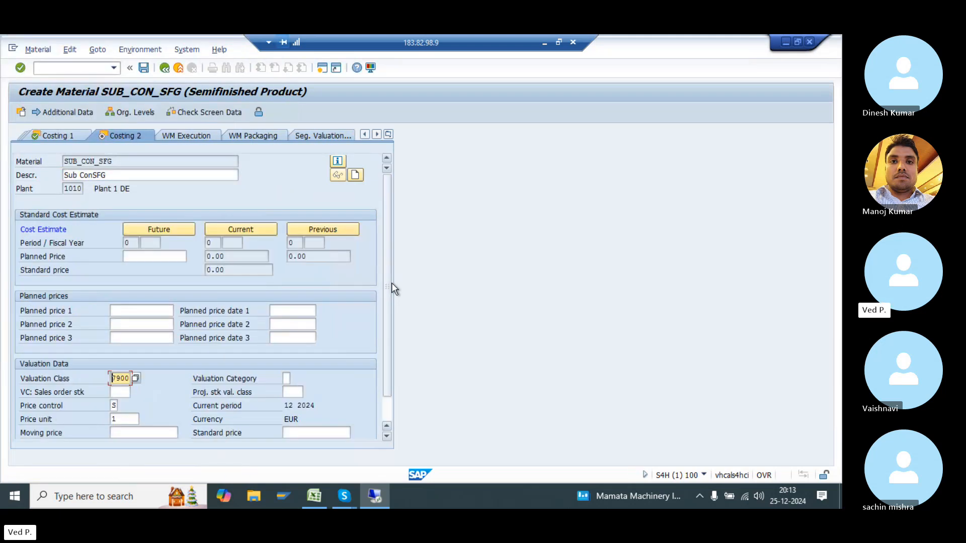
key(Return)
key(Return)
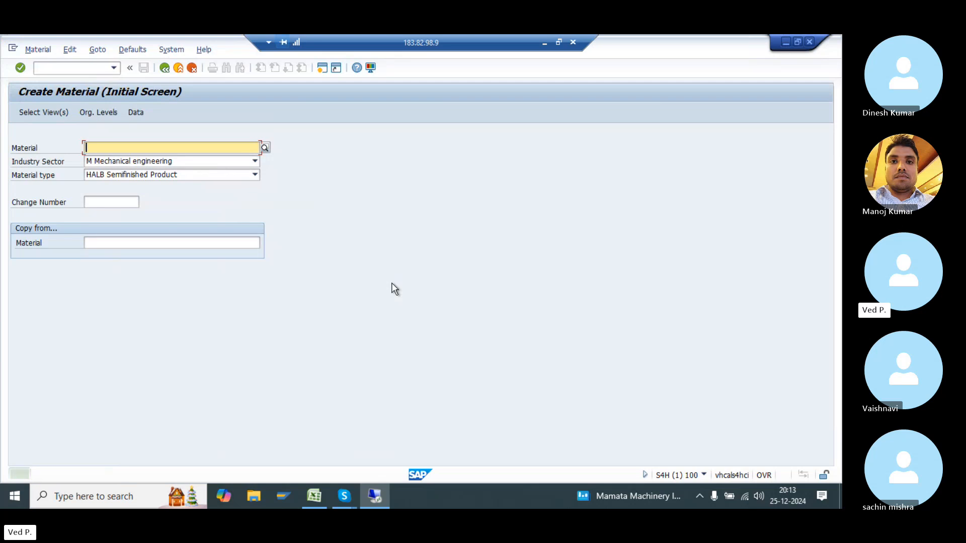
- Enter SUB_CON_RM as the next new material and set its material type to ROH Raw materials
text(SUB_CON_RM)
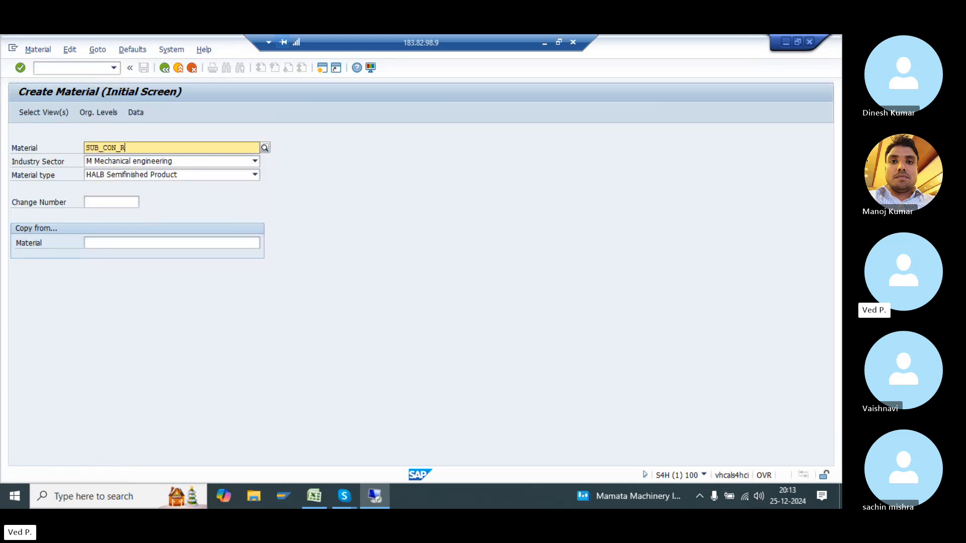
key(Return)
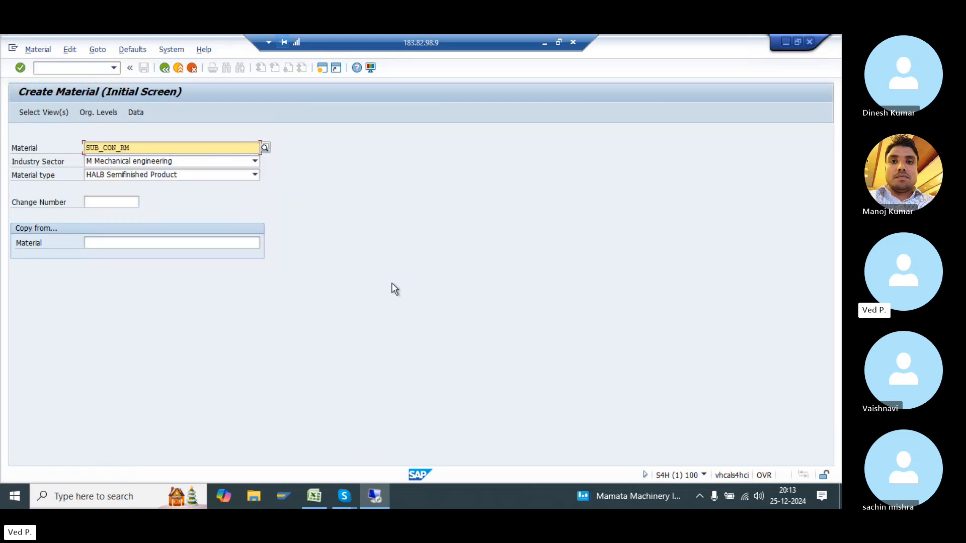
key(Tab)
key(Tab)
text(ROH)
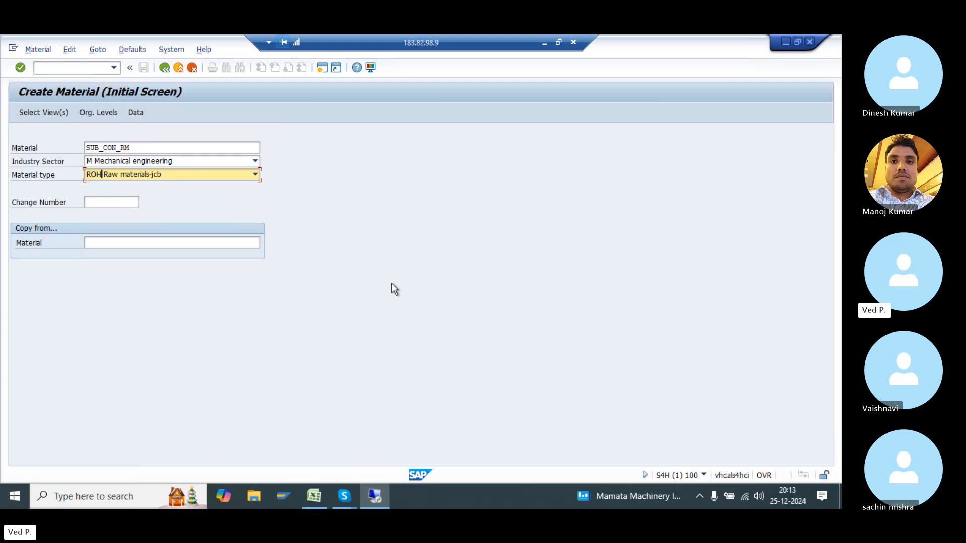
- Enter dummy_01 as the material to copy from and proceed to the view selection
key(Tab)
key(Tab)
text(dum)
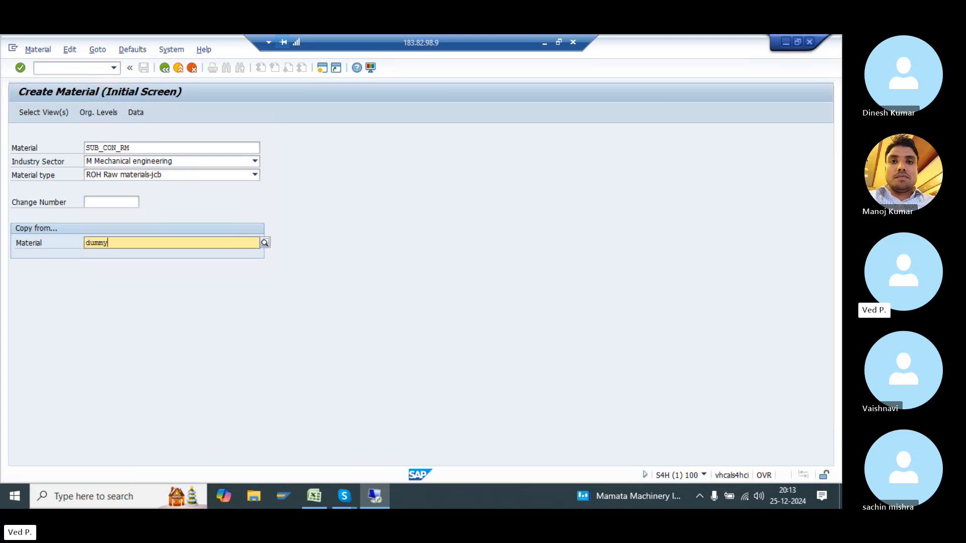
text(my_01)
key(Return)
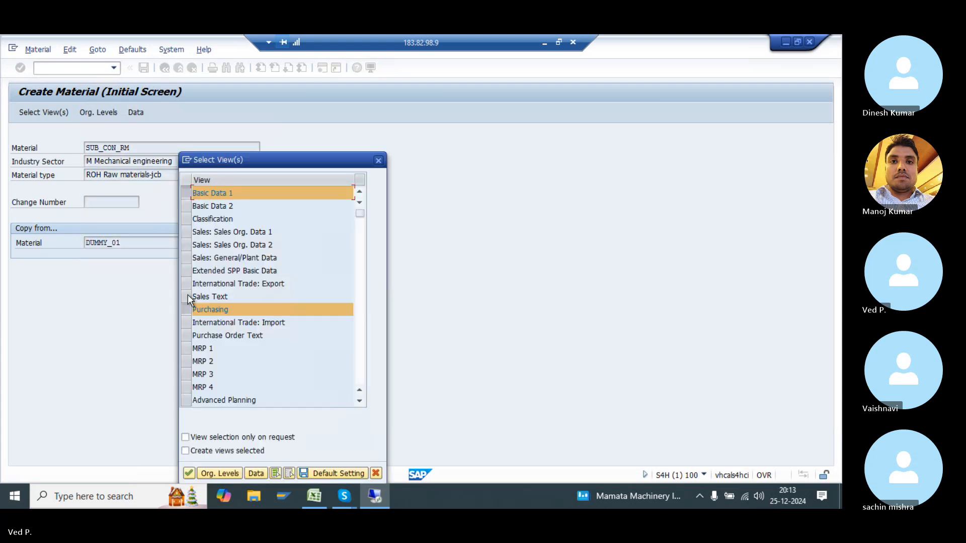
- Add the MRP 1 to MRP 4, Accounting 2, Costing 1 and Costing 2 views for SUB_CON_RM and confirm the selection
drag(185, 347, 185, 387)
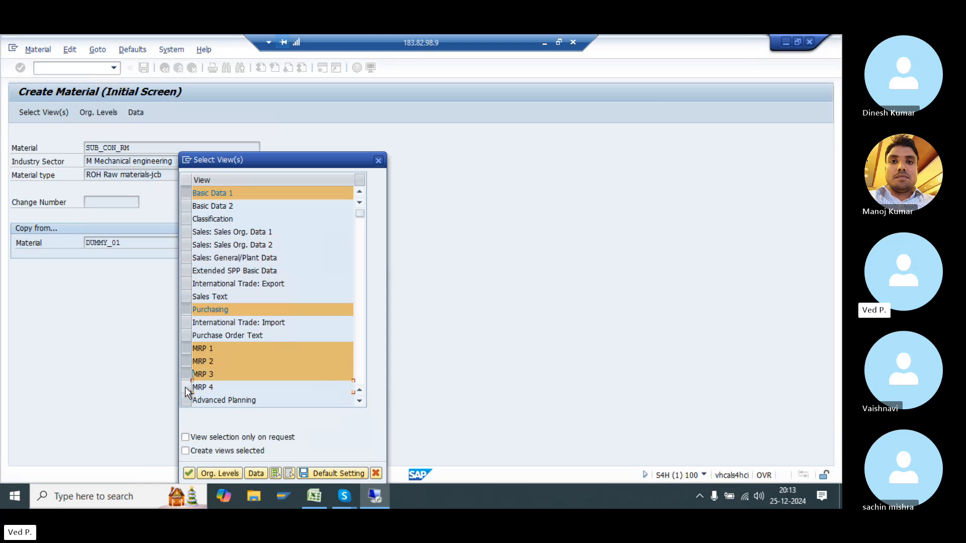
scroll(254, 338, down, 2)
scroll(249, 343, down, 6)
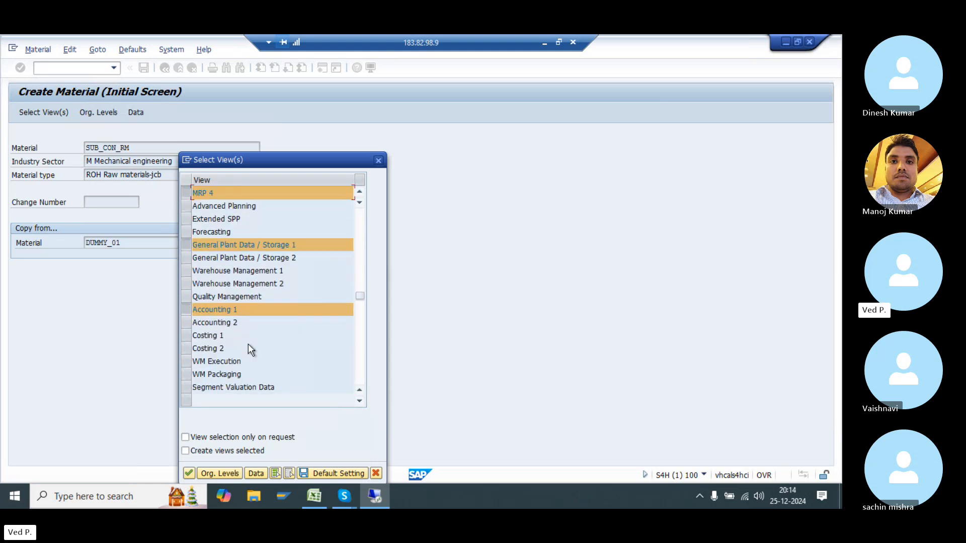
drag(185, 313, 189, 338)
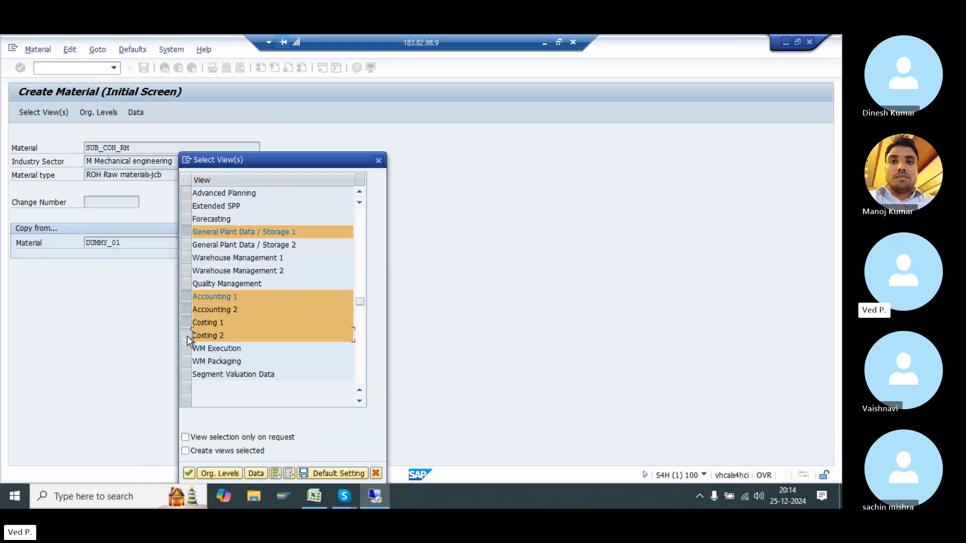
key(Return)
- Set the copy-from plant to 1010, clear the copy-from storage location and continue to the Purchasing view
key(Tab)
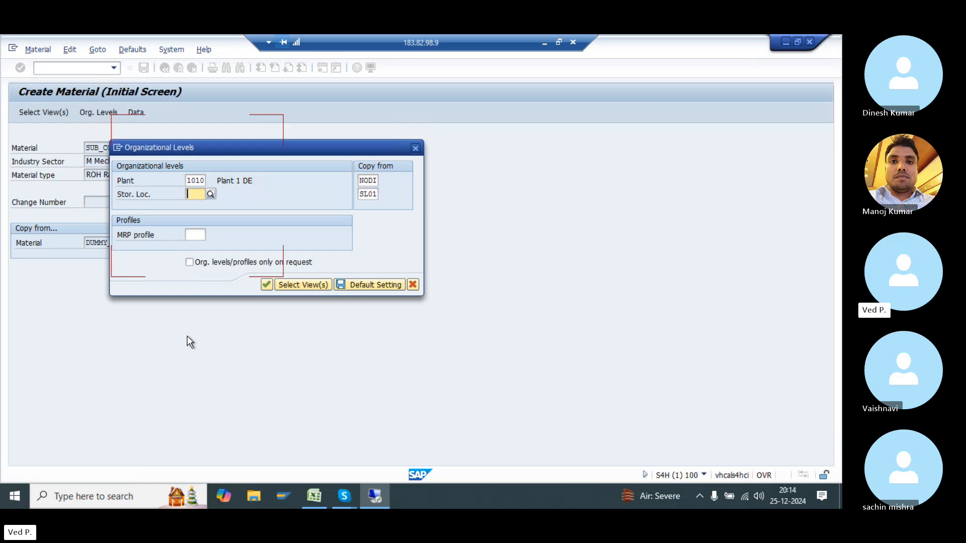
key(Tab)
text(1010)
key(Tab)
key(Tab)
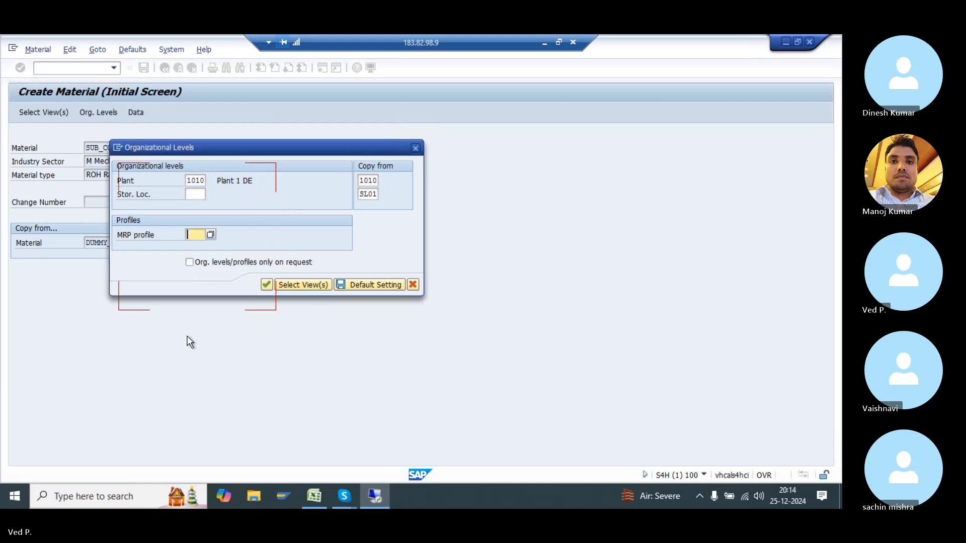
key(shift+Tab)
key(Delete)
key(Return)
key(Return)
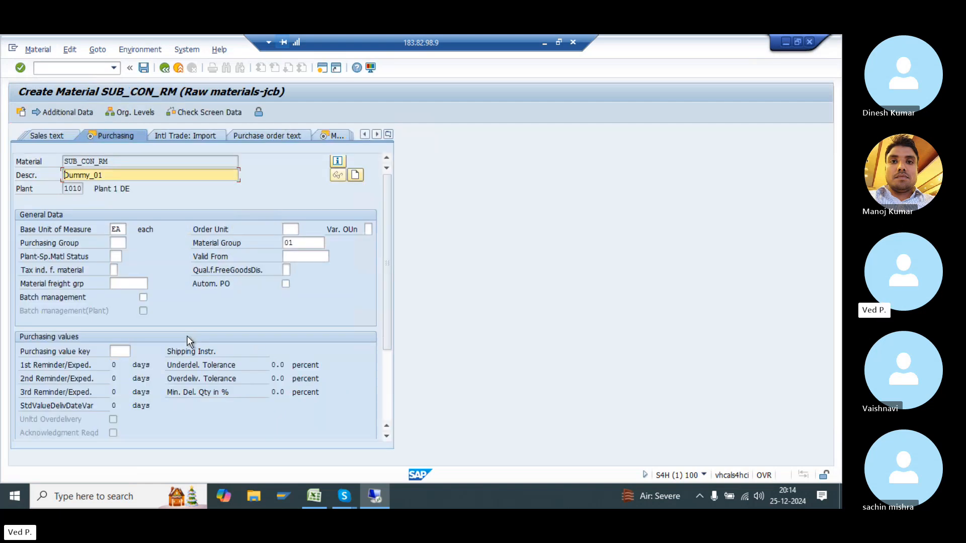
- Replace the copied material description with SUB_CON_RM
key(ctrl+a)
text(SUB_D)
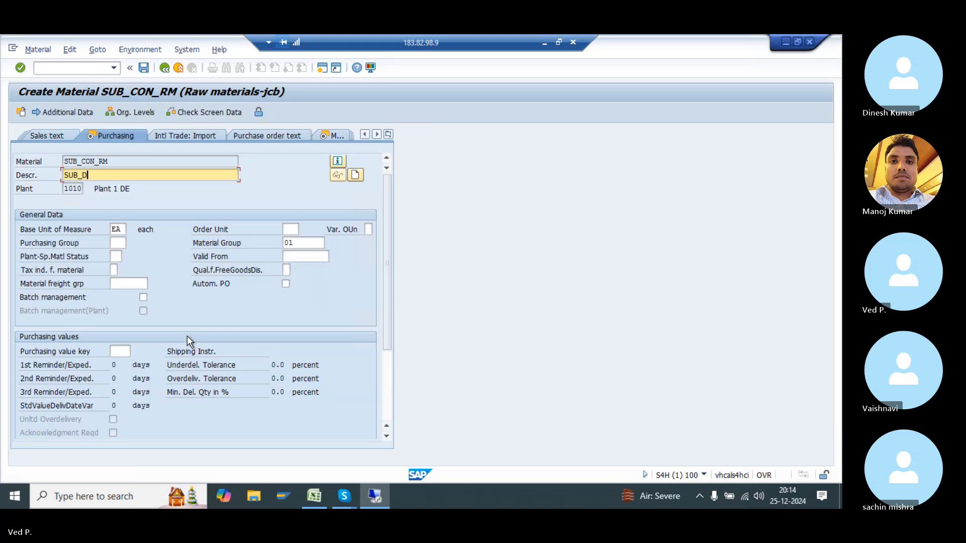
text(CON_RM)
- Accept the remaining views of SUB_CON_RM from Purchasing through Costing 2 without changes and save the new material
key(Return)
key(Return)
key(Return)
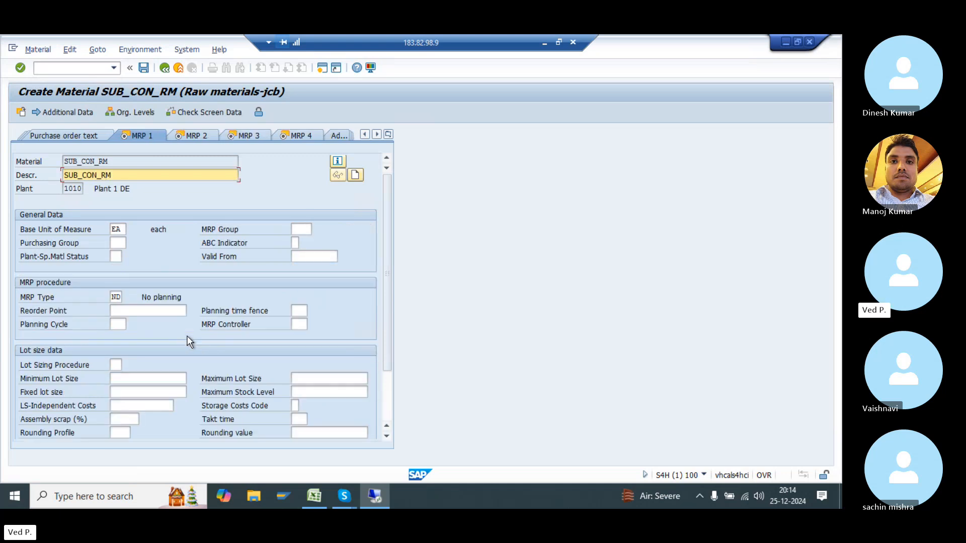
key(Return)
key(Return)
key(Return)
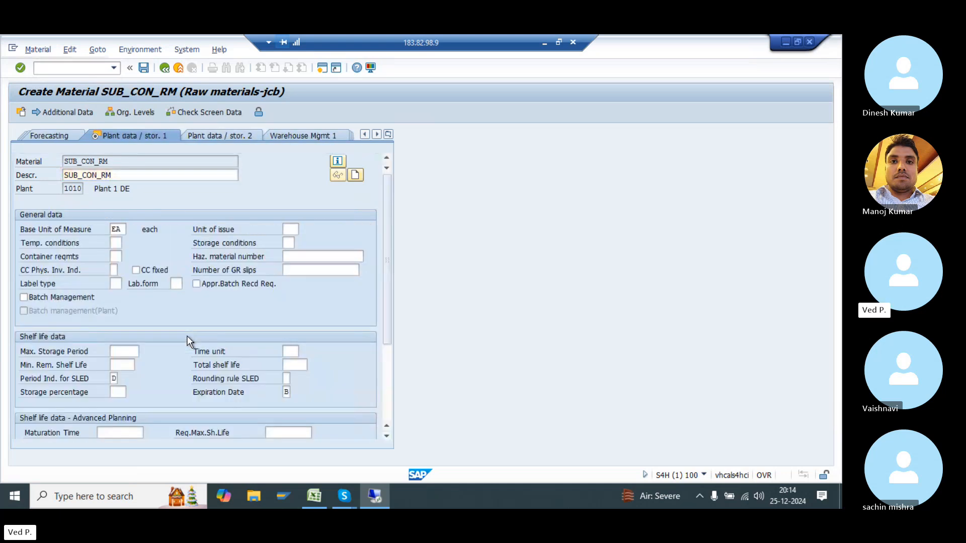
key(Return)
key(Return)
key(Return)
key(Return)
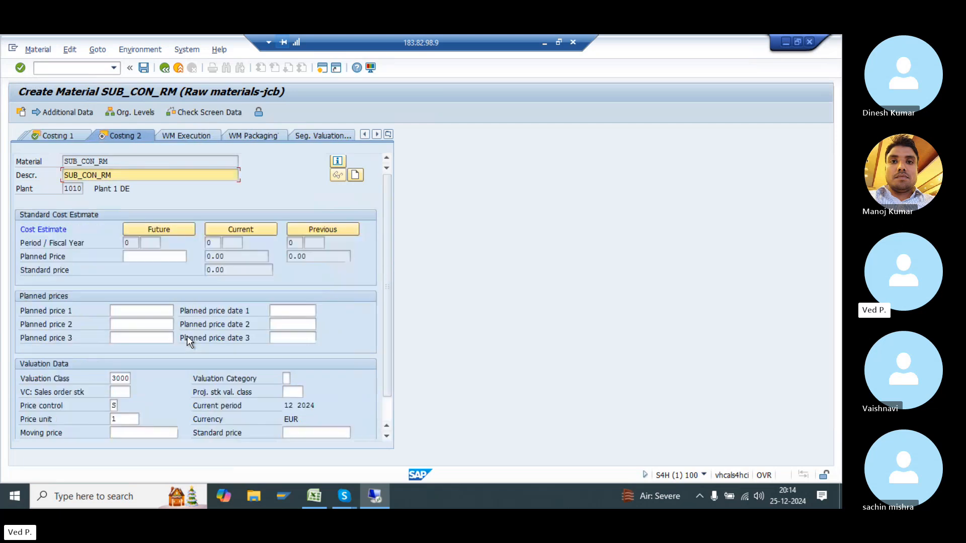
key(Return)
- Choose the previously entered SUB_CON_sfg as the material on the Create Material initial screen
key(Down)
key(Down)
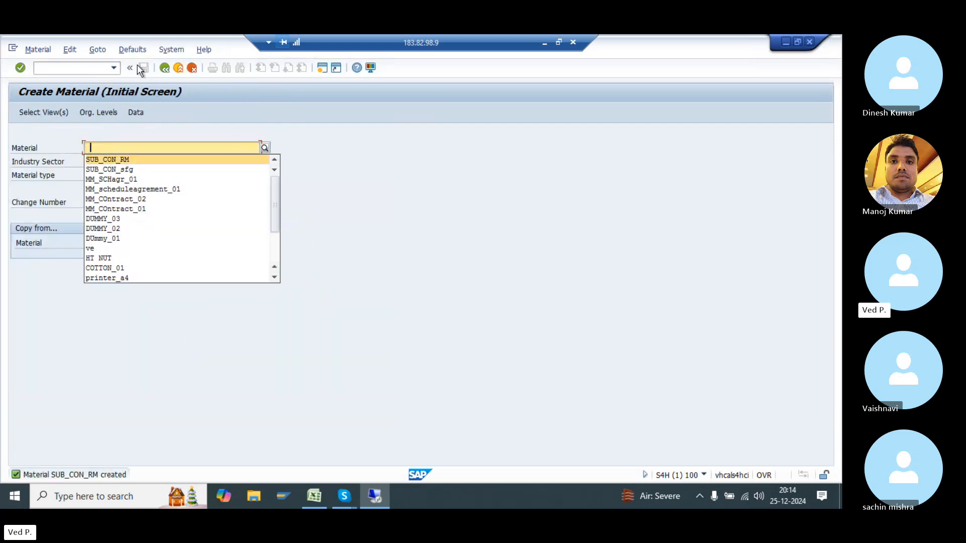
key(Return)
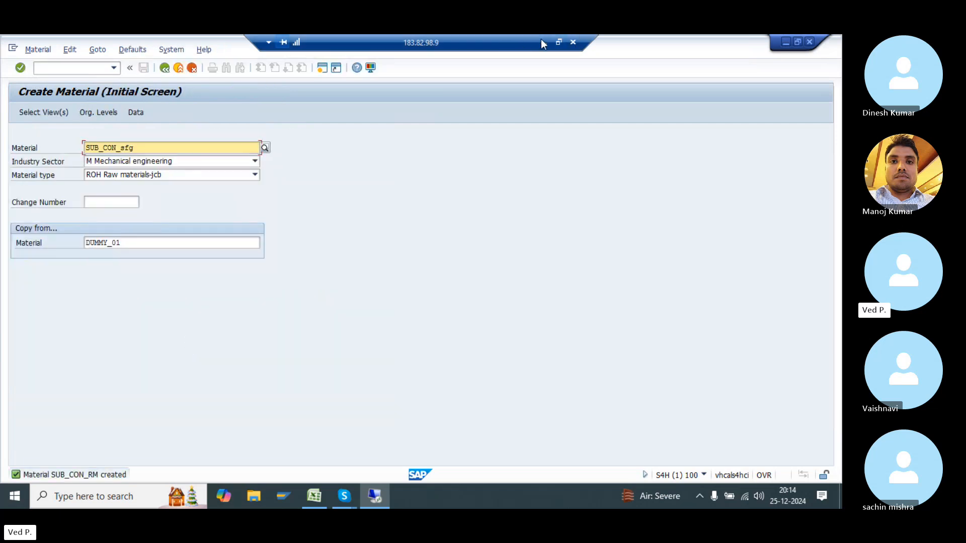
- Switch to the Excel workbook and replace the entry in cell B27 with SUB_Con_SFG
click(543, 43)
key(Down)
key(Left)
key(Down)
text(S)
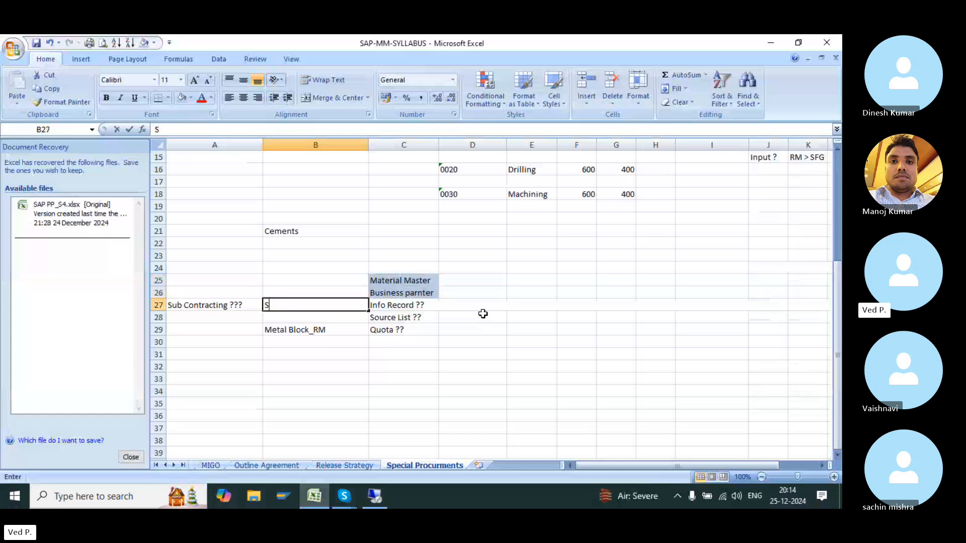
text(UB_Con_)
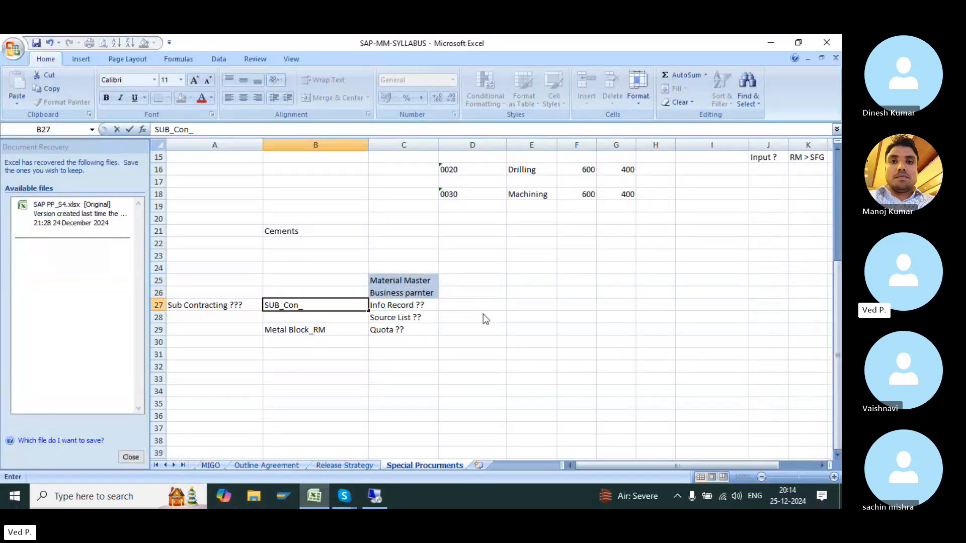
text(SFG)
key(Return)
- Replace the raw material entry in cell B29 with Sub_Con_RM
key(Down)
text(SUN)
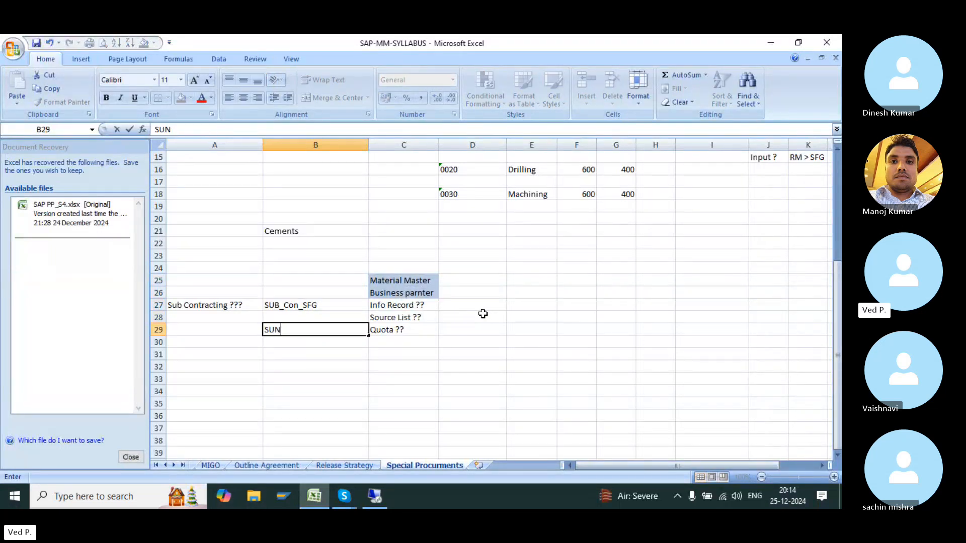
key(BackSpace)
key(BackSpace)
text(ub_Cono_RM)
key(Return)
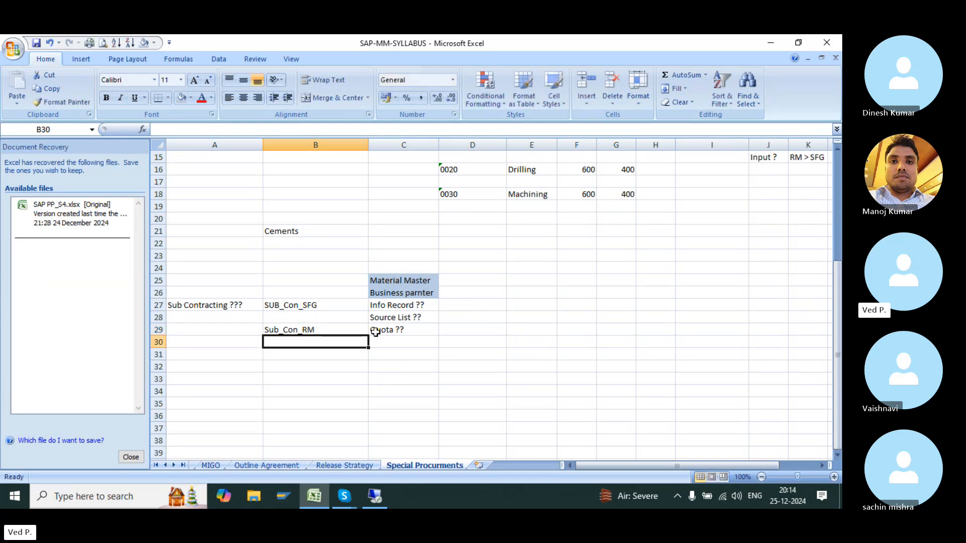
- Copy the two material names in B27:B29 to the range starting at cell D33
click(328, 306)
drag(328, 305, 323, 328)
key(ctrl+c)
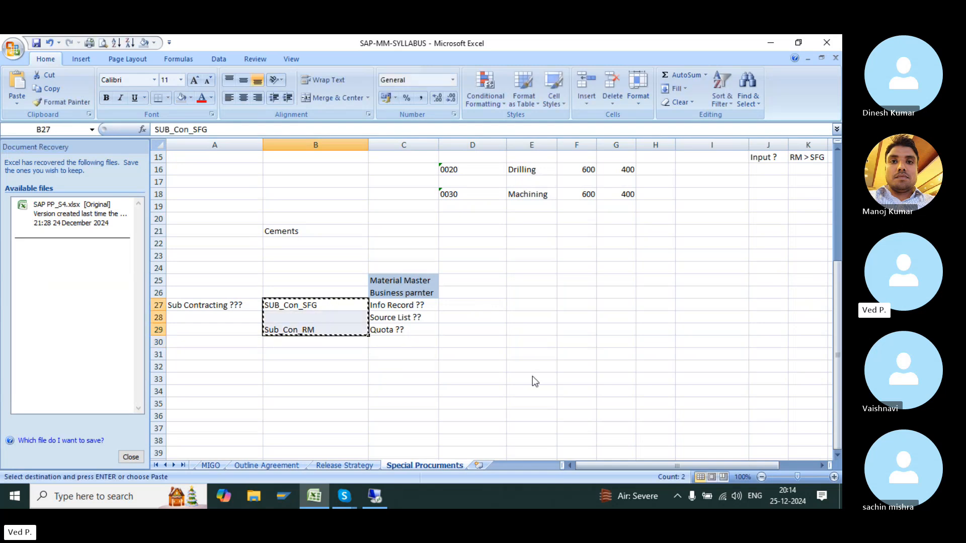
click(493, 380)
key(ctrl+v)
scroll(495, 381, down, 2)
key(Escape)
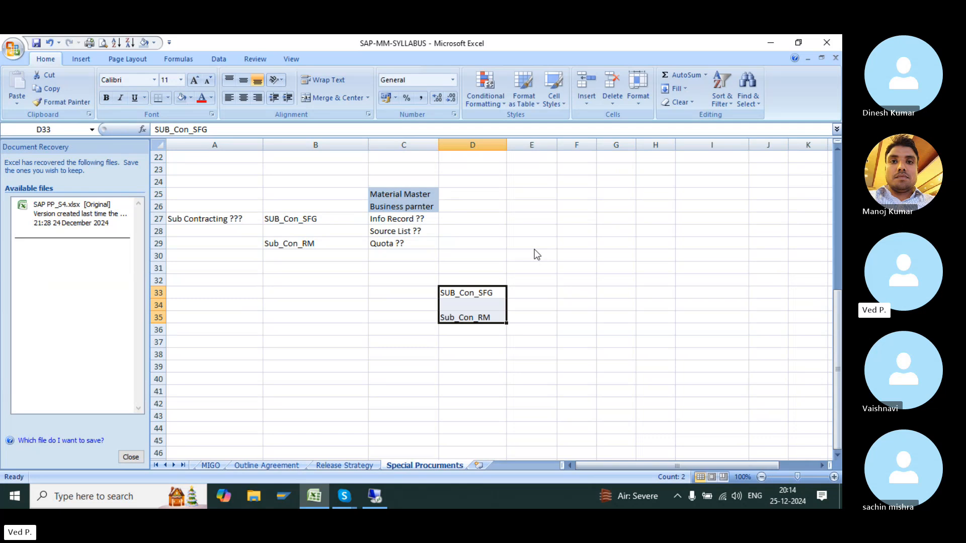
- Fill cell D33, containing SUB_Con_SFG, with a light blue theme colour
click(498, 292)
click(192, 99)
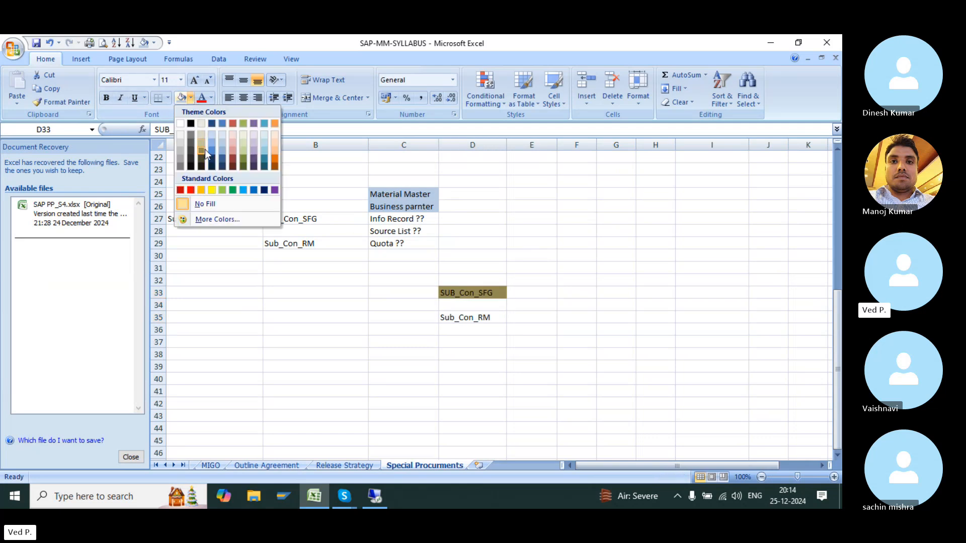
click(225, 152)
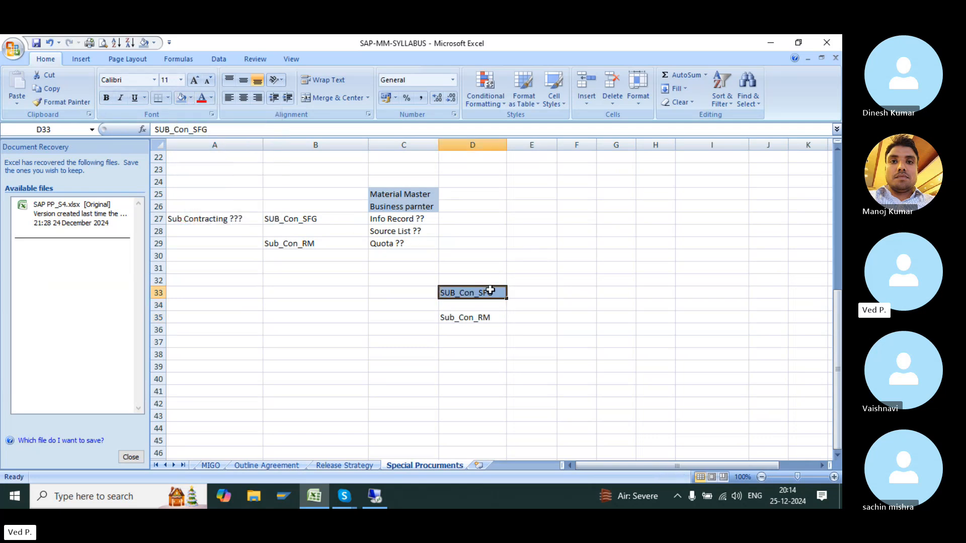
click(463, 317)
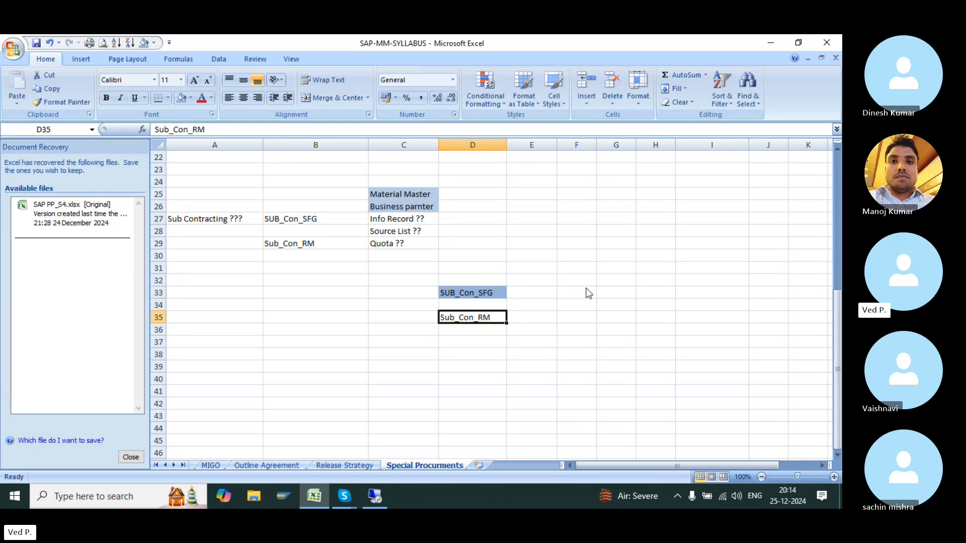
- Enter Supplier in cell F31 and RM > SFG in cell F34
click(582, 266)
text(Supplier)
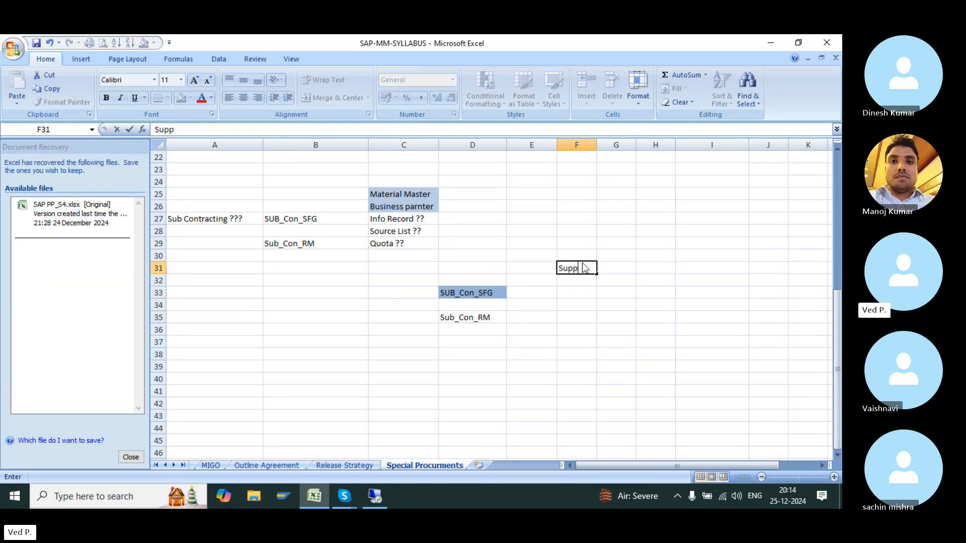
key(Return)
key(Return)
key(Return)
text(R)
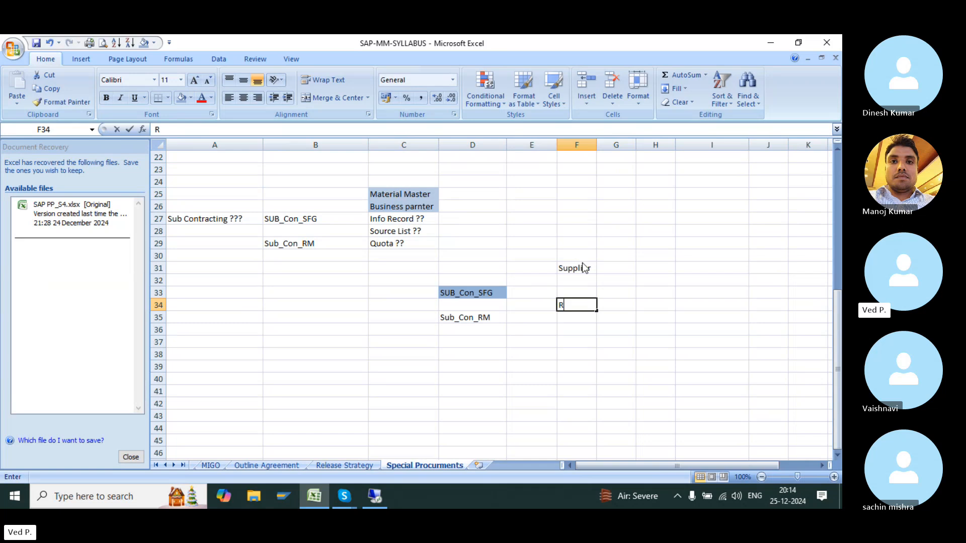
text(M > SFG)
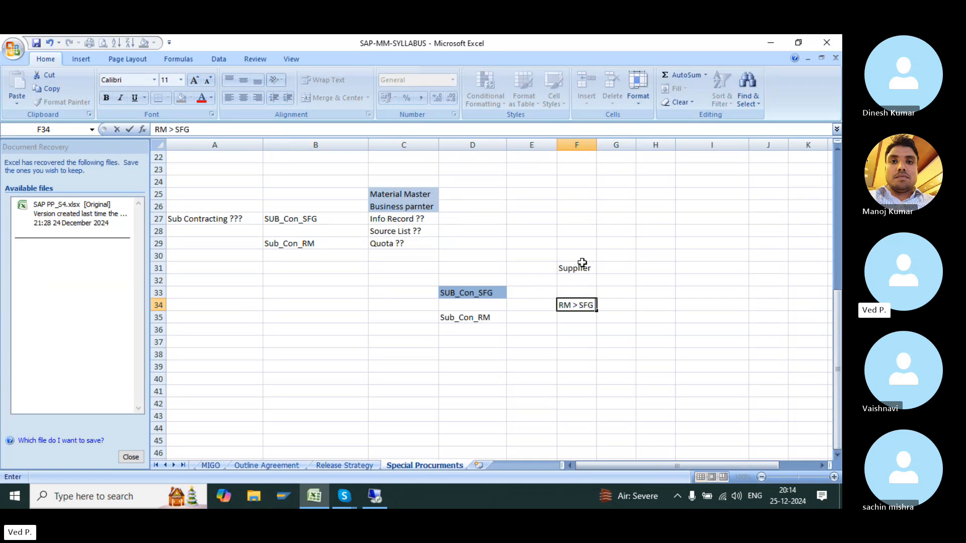
key(Return)
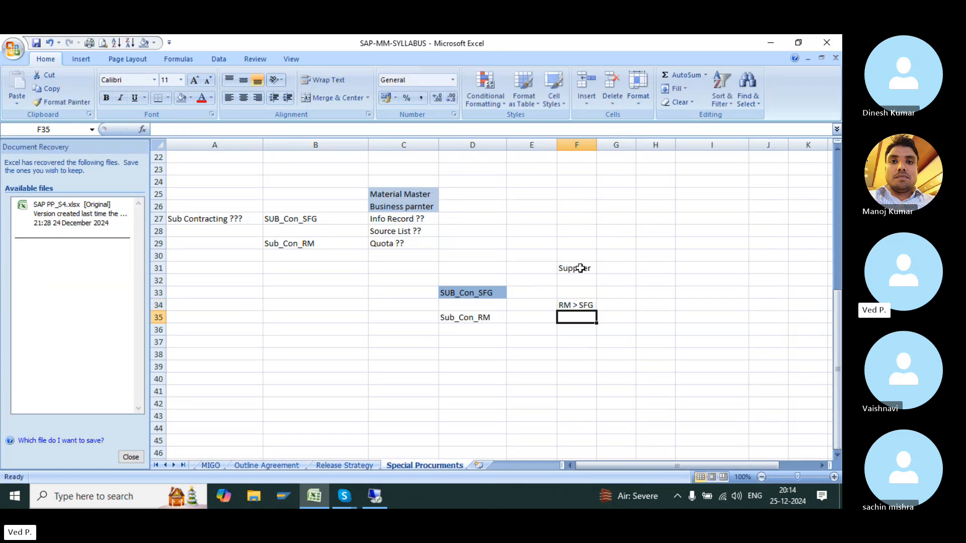
click(581, 266)
click(577, 304)
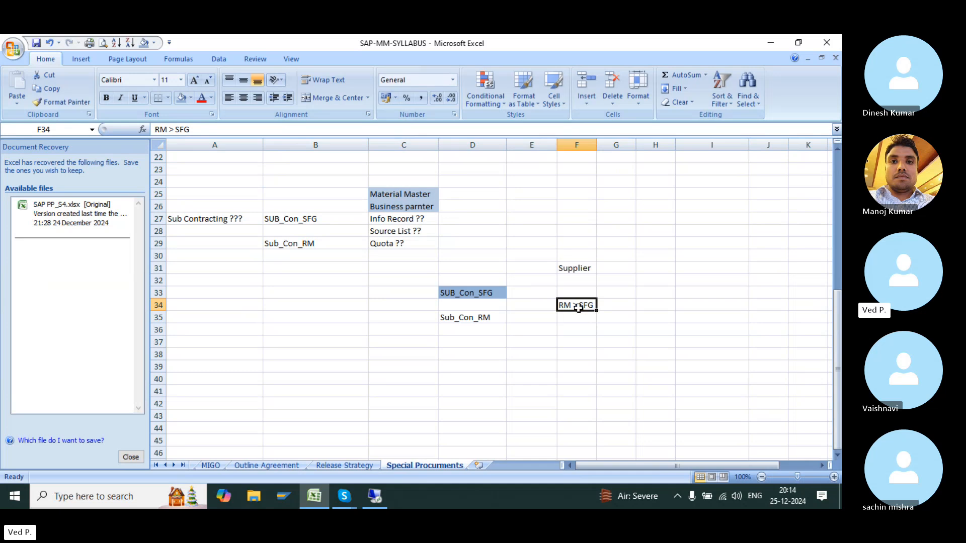
click(481, 317)
click(572, 306)
- Enter the label Step 01 in cell A35
click(217, 316)
text(Se)
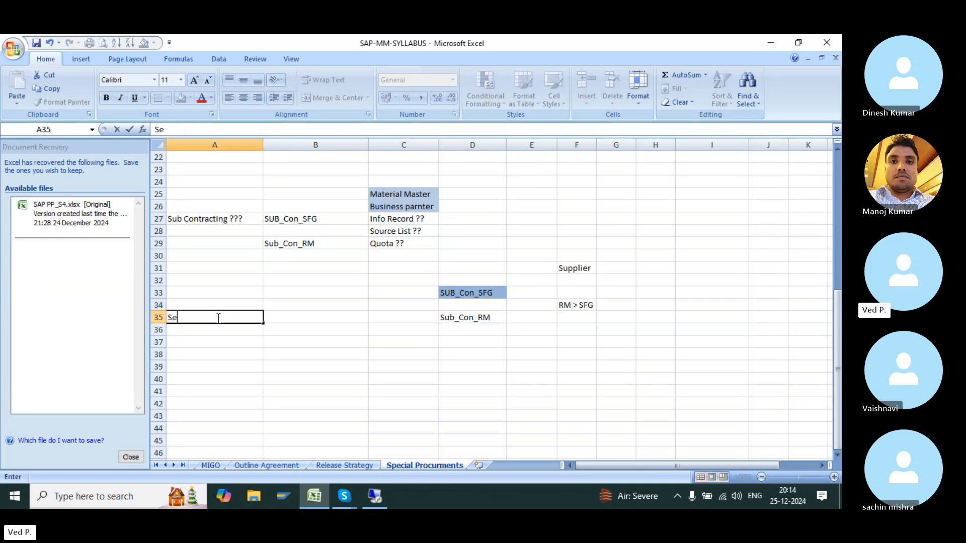
key(BackSpace)
text(tep 01)
key(Return)
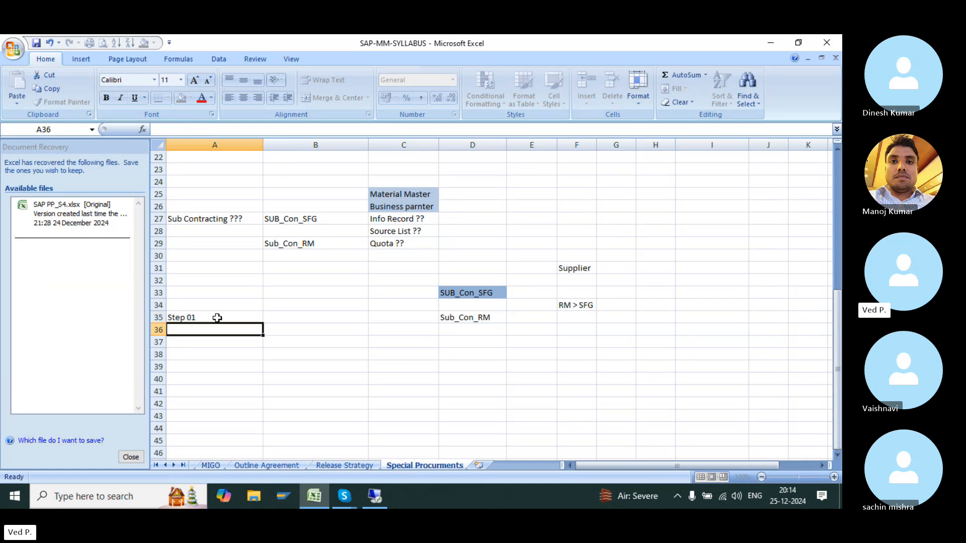
- Describe the first process step as "Create Purhcase Order" in cell B35
click(279, 318)
text(C)
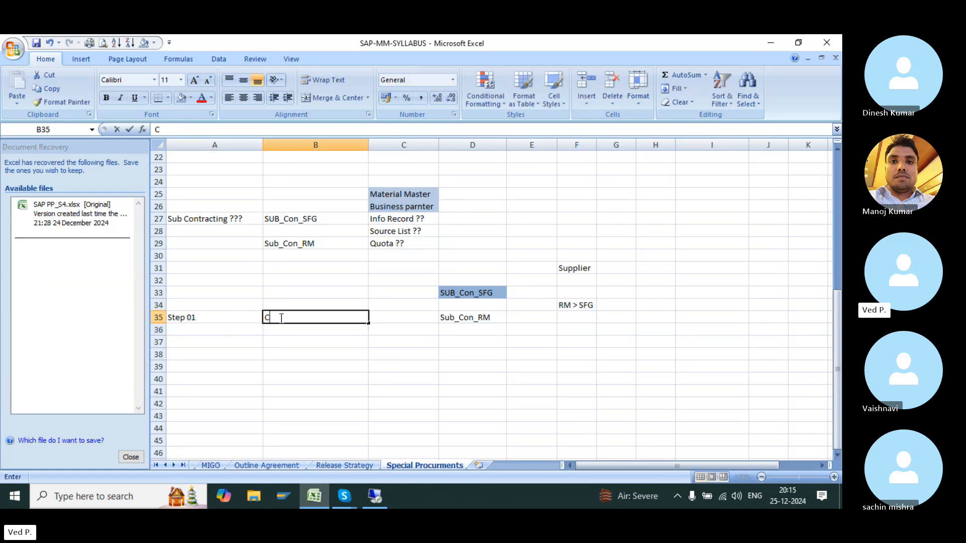
text(reate Purhc)
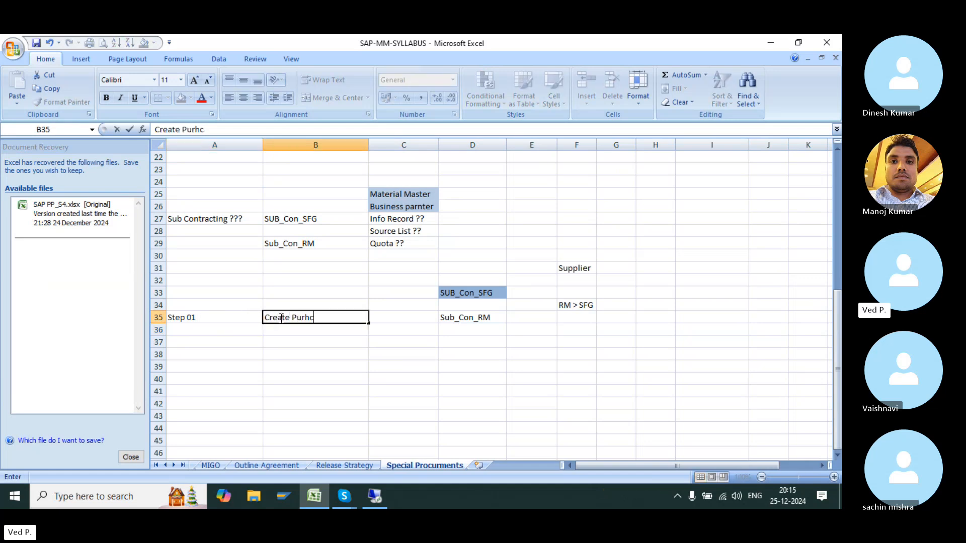
text(ase Order)
key(Return)
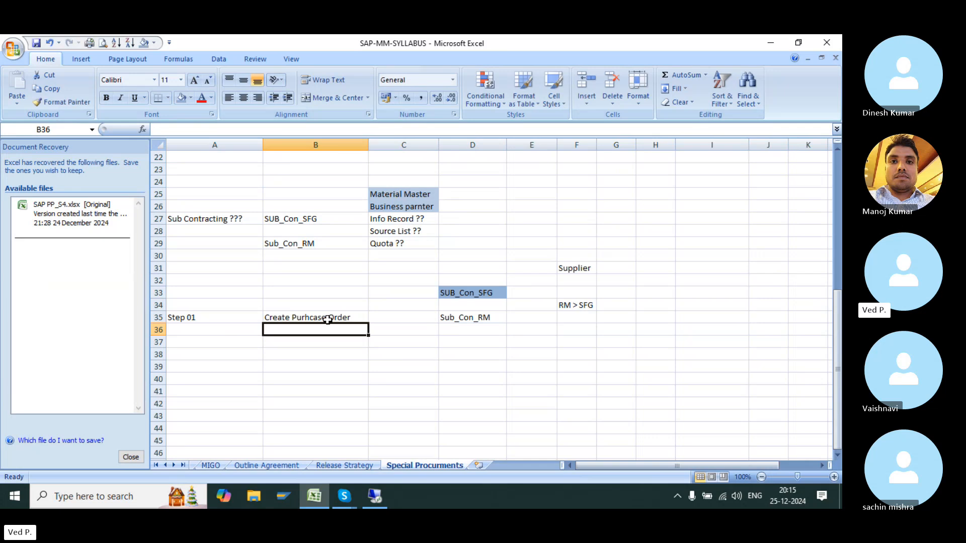
click(328, 318)
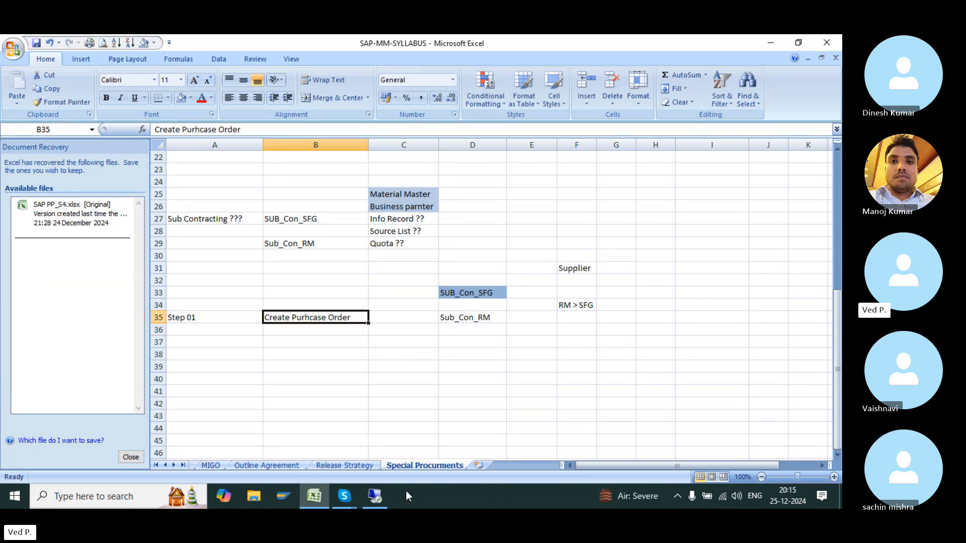
- Switch to SAP, start transaction ME21N and enter the supplier's number in the new purchase order
click(379, 498)
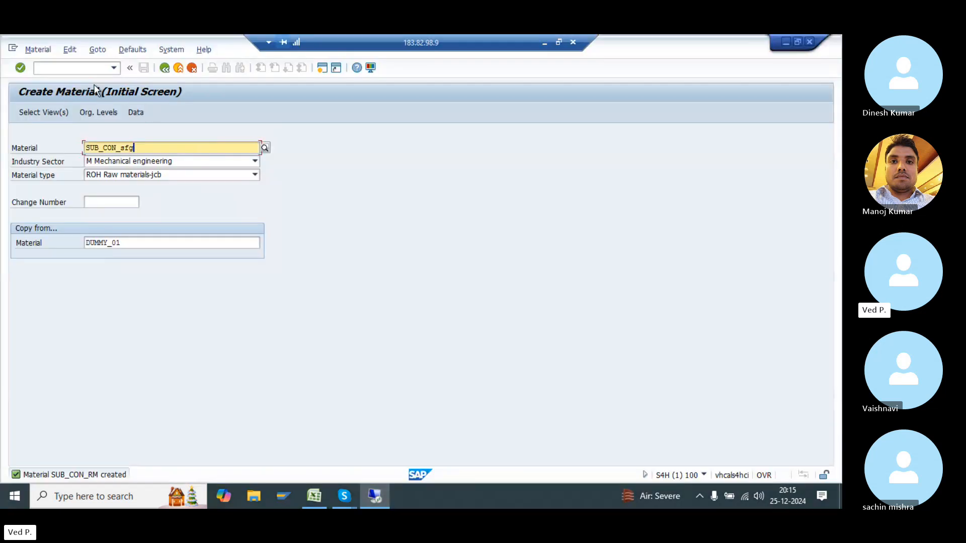
click(78, 69)
text(/nme21)
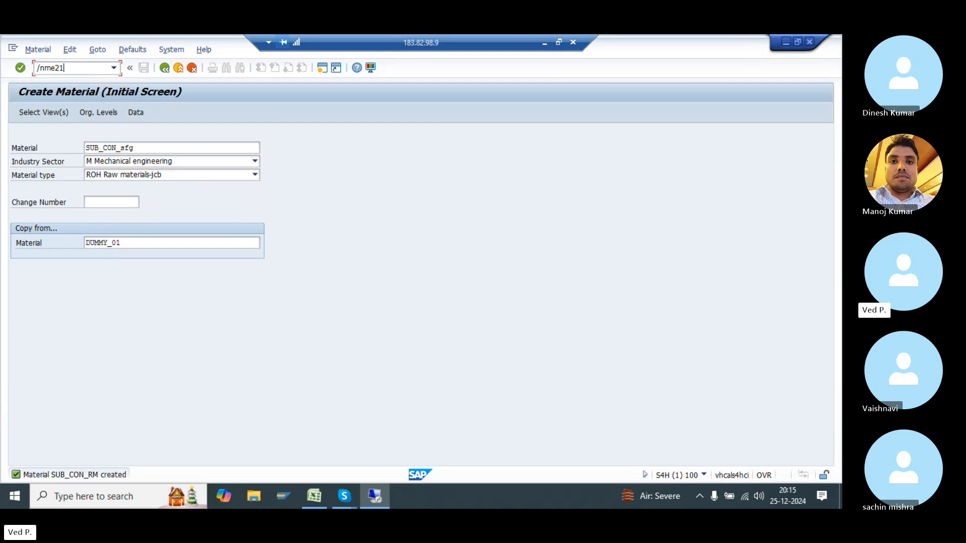
text(n)
key(Return)
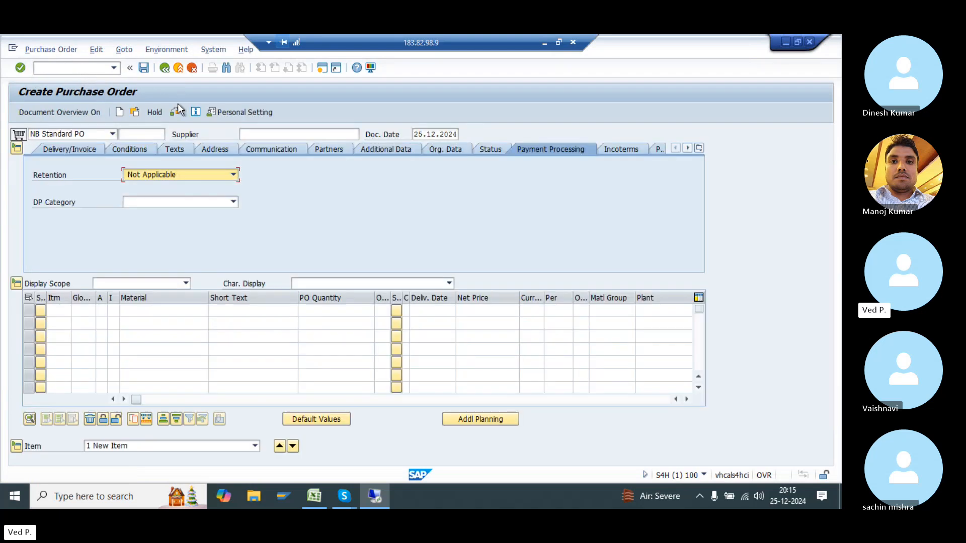
click(257, 133)
text(10300003)
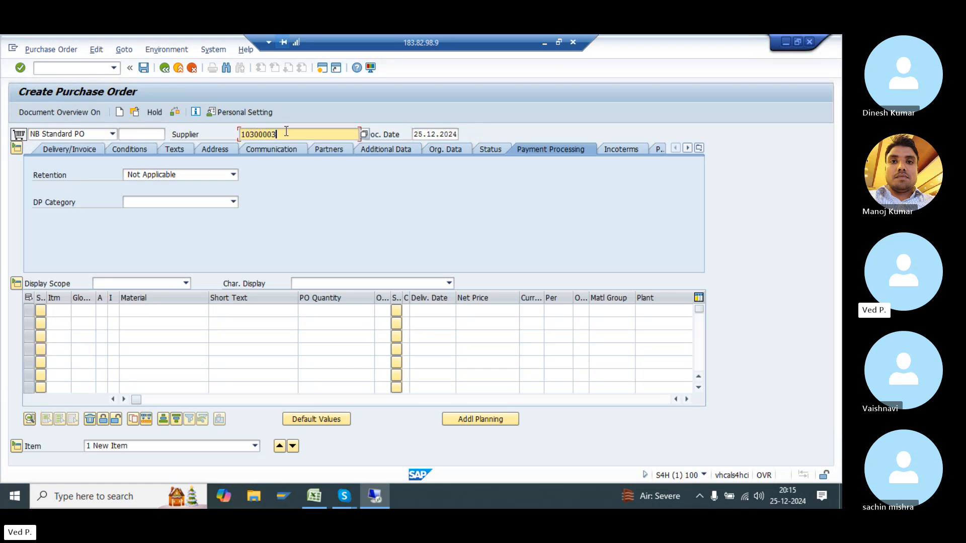
- Switch to the Excel workbook and note "Supplier ?" in cell C39
click(545, 41)
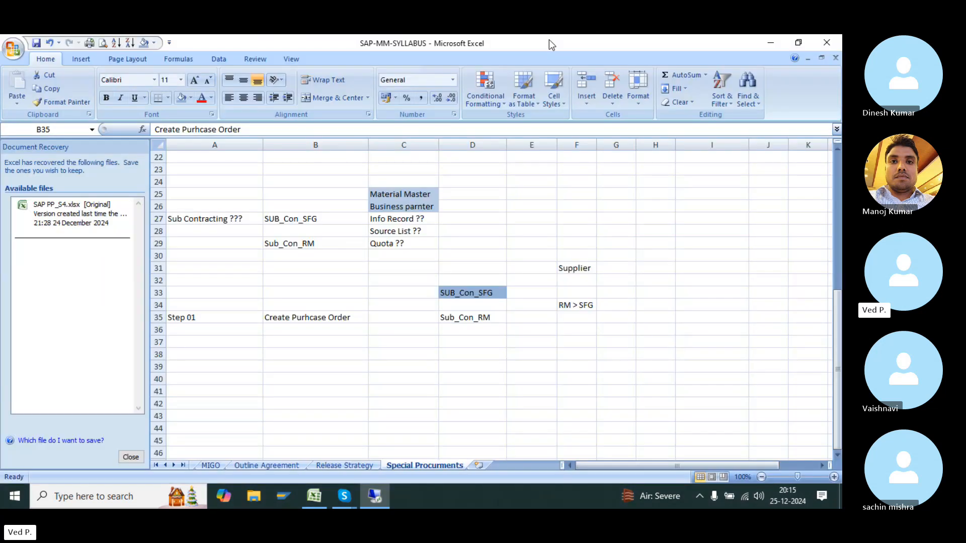
click(394, 368)
text(Su)
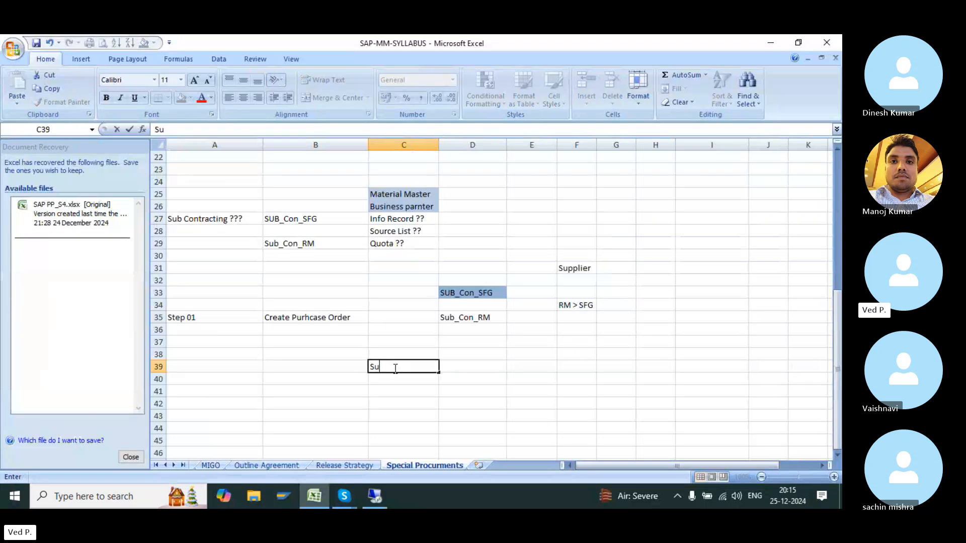
text(pplier ?)
key(Return)
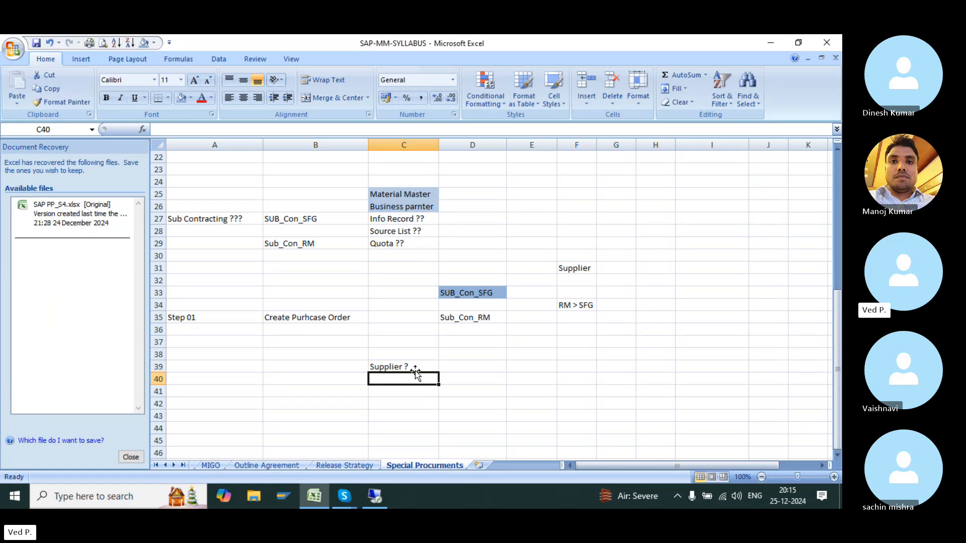
- Switch to SAP and review the purchase order's document type choices, keeping NB Standard PO
key(alt+Tab)
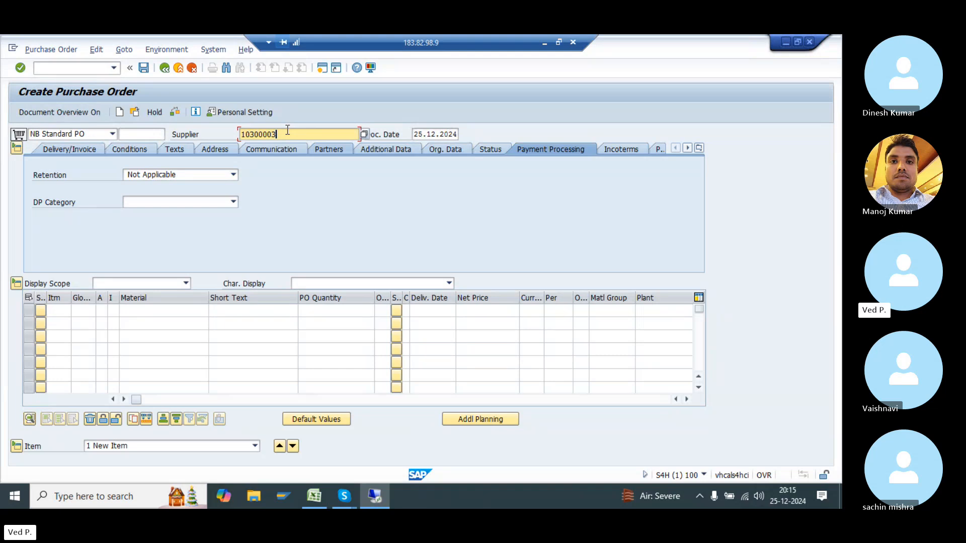
click(79, 134)
click(68, 144)
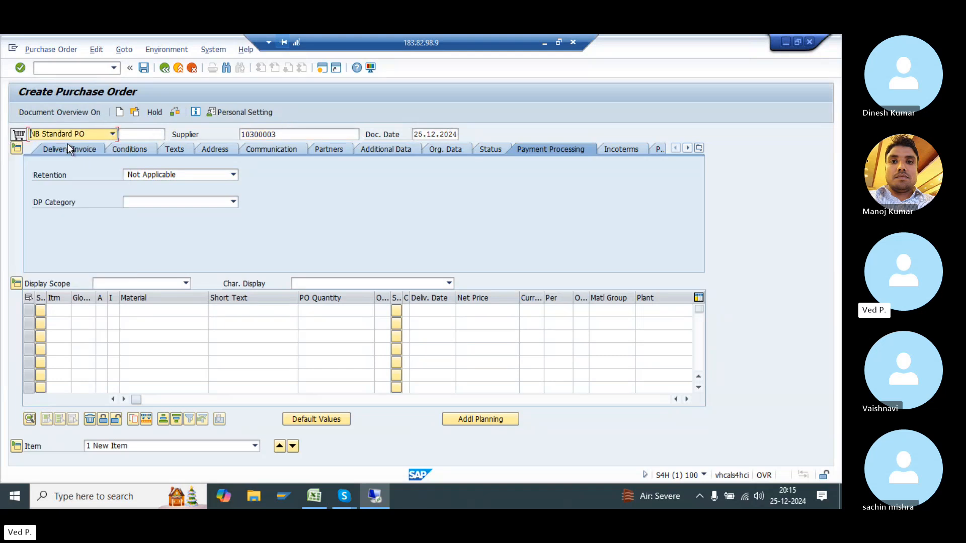
click(71, 133)
click(62, 146)
click(70, 134)
click(64, 150)
- Switch to the Excel workbook and enter the note "Create New DOC for SUb" in cell C40
click(545, 44)
click(386, 378)
text(Create)
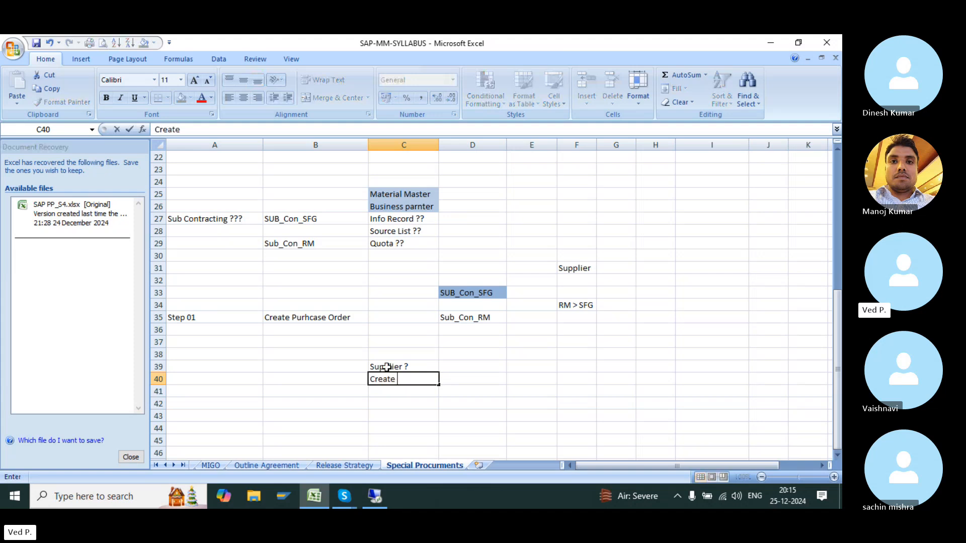
text( New DOC for SUb)
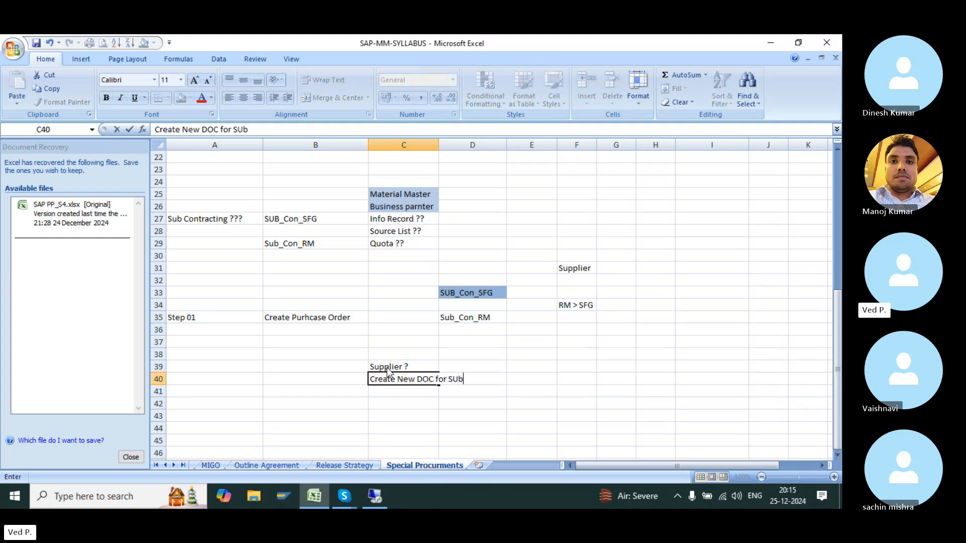
key(Escape)
- Switch to SAP, keep NB Standard PO as the purchase order's document type and confirm the entered supplier
key(alt+Tab)
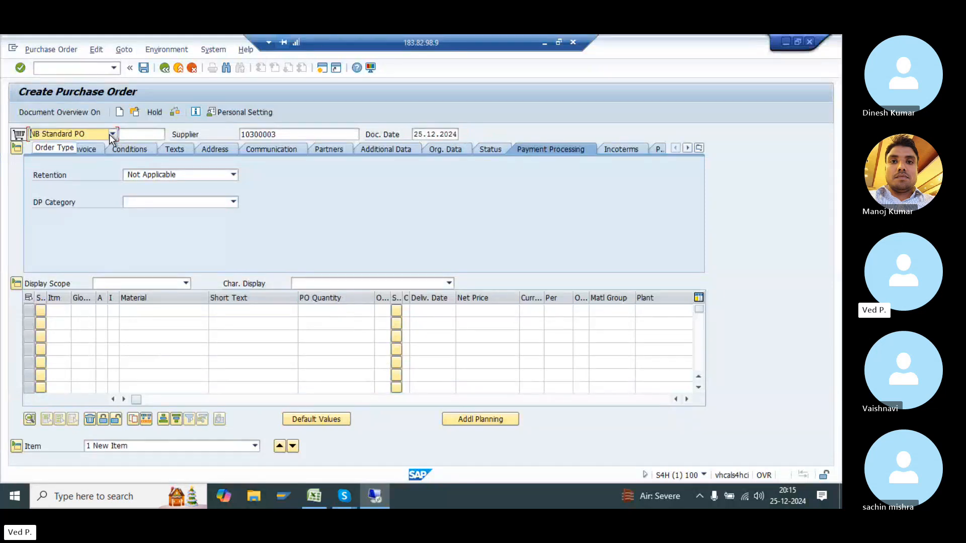
click(109, 134)
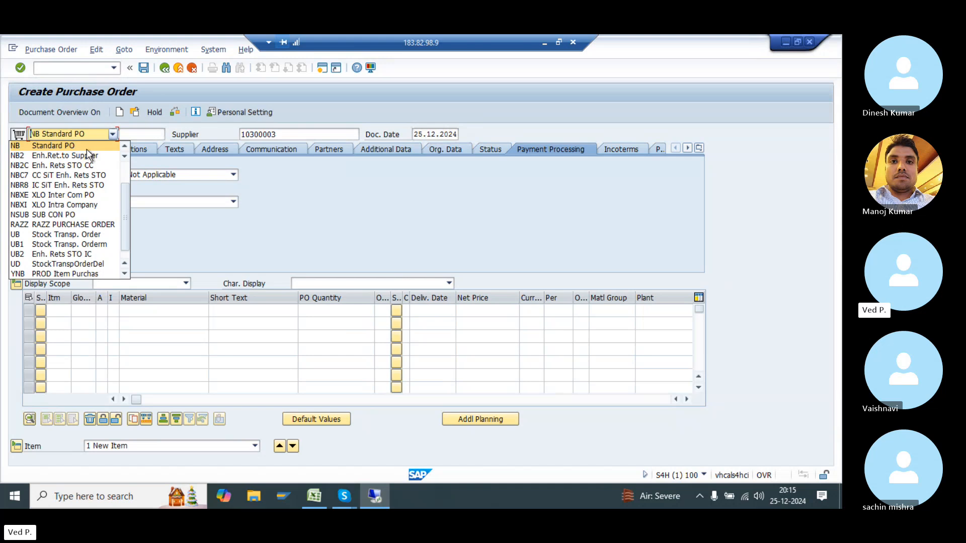
click(89, 146)
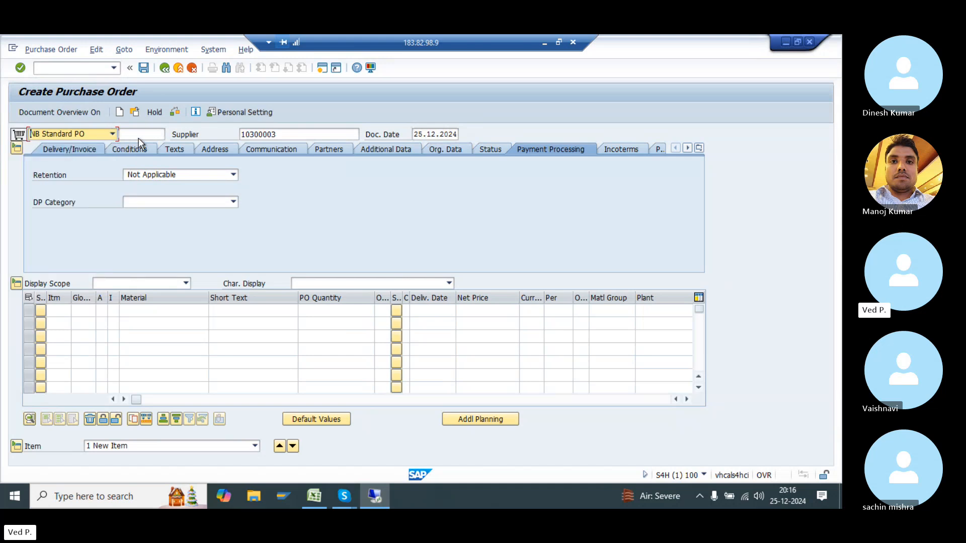
click(276, 133)
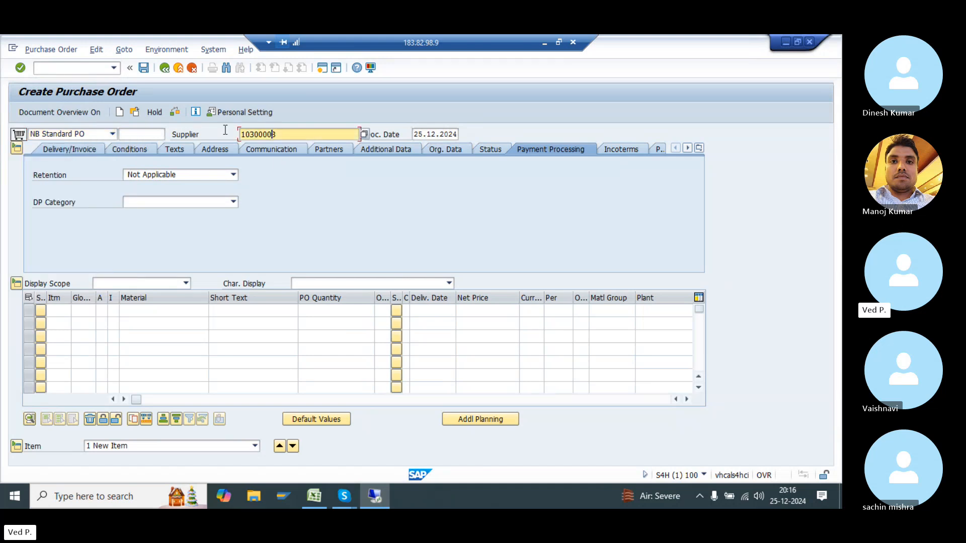
key(Return)
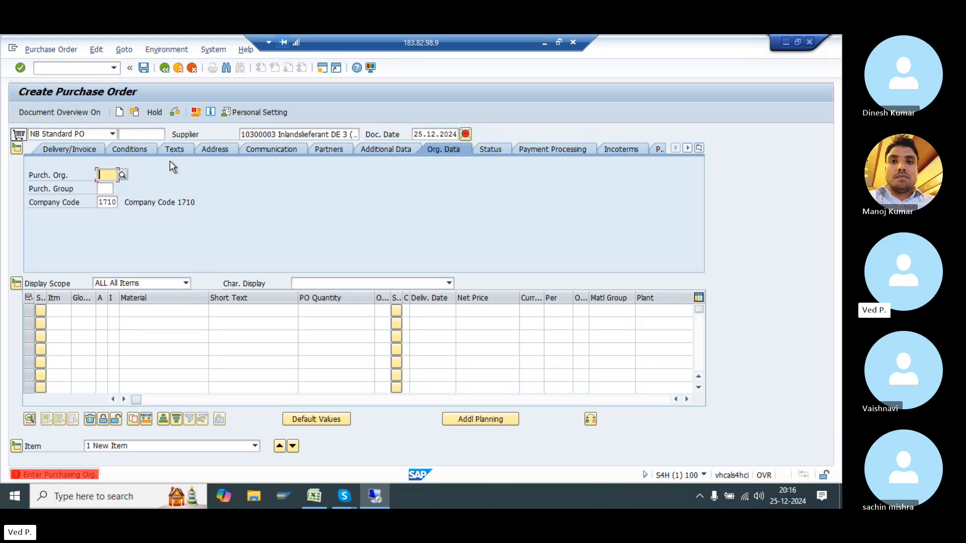
- Set the order's organizational data to purchasing organization 1010, purchasing group 001 and company code 1010
text(1010)
key(Tab)
text(001)
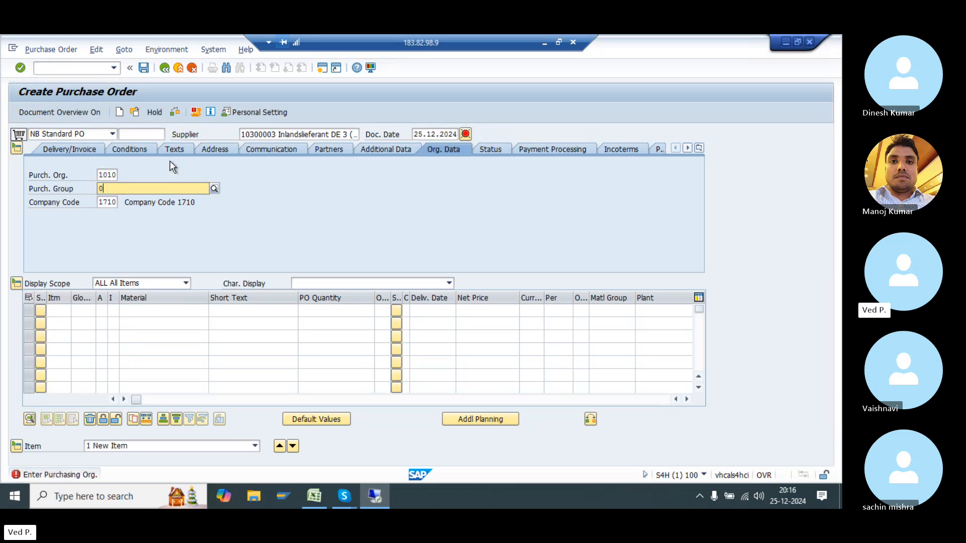
key(Tab)
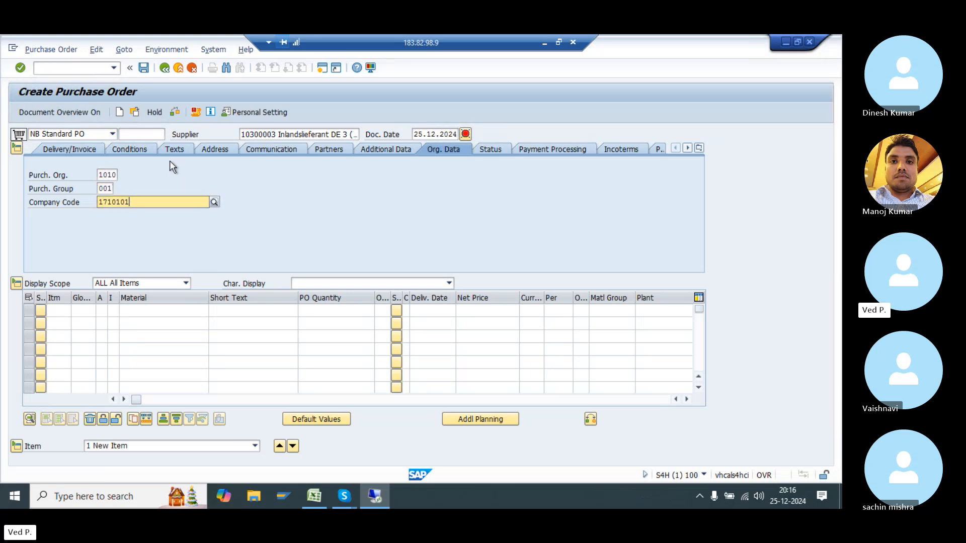
text(1010)
key(Return)
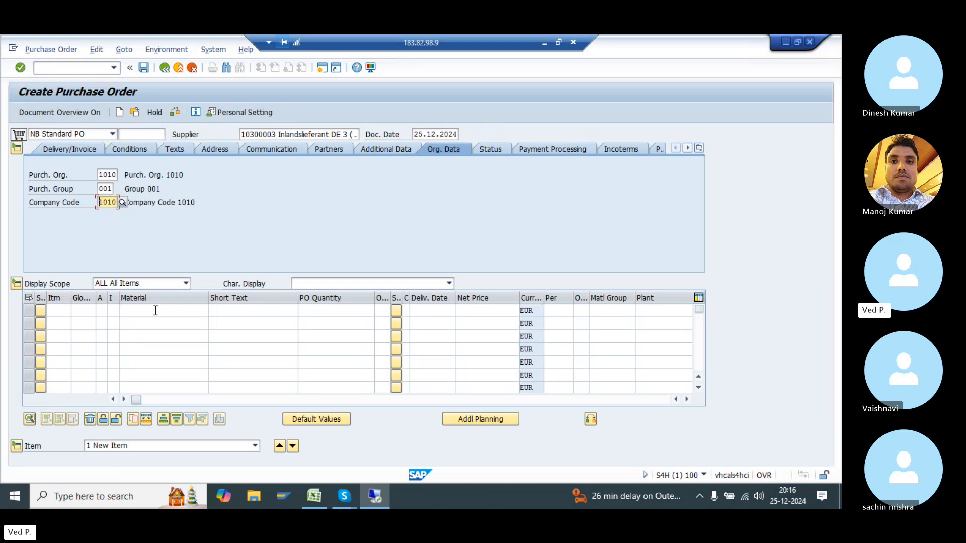
- Add an order item for material SUB_CON_SFG with quantity 100 and plant 1010
click(171, 311)
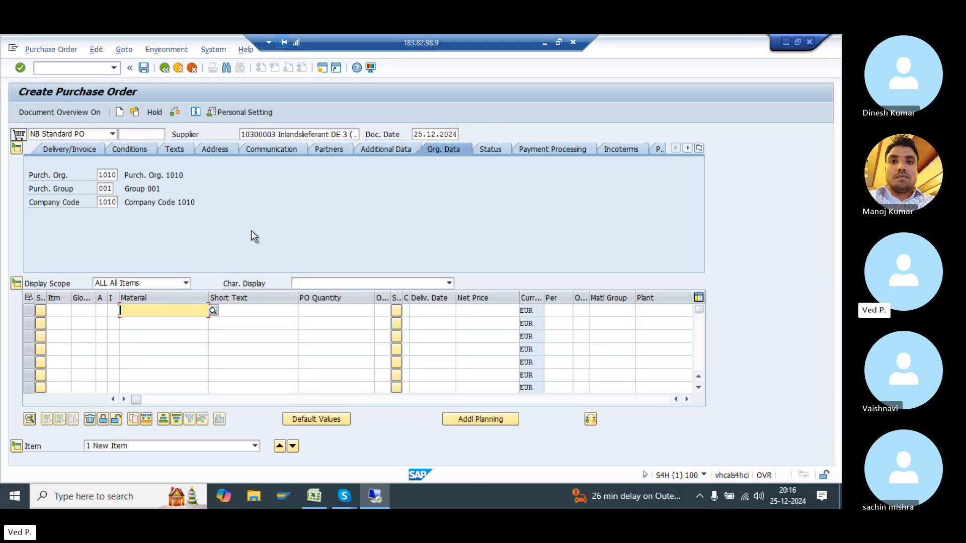
text(SUb)
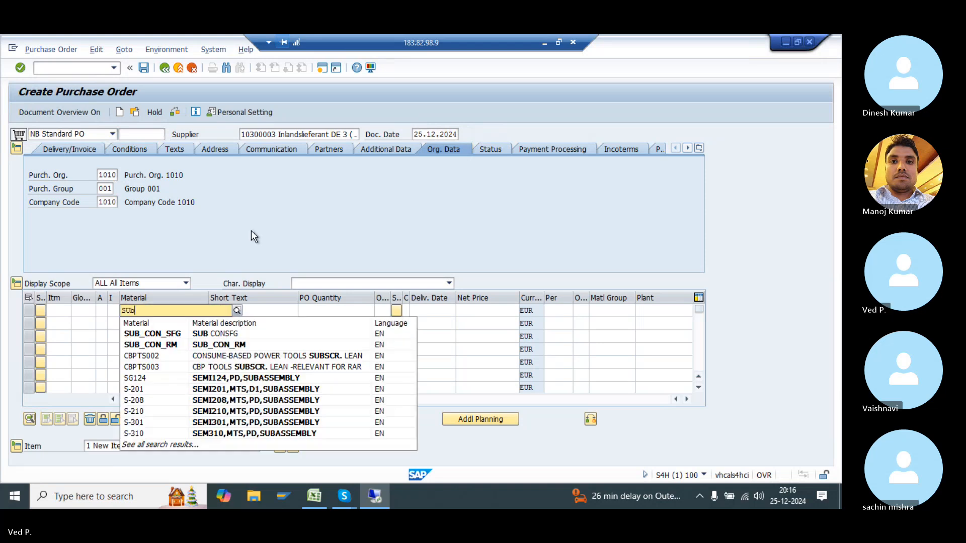
key(Down)
key(Return)
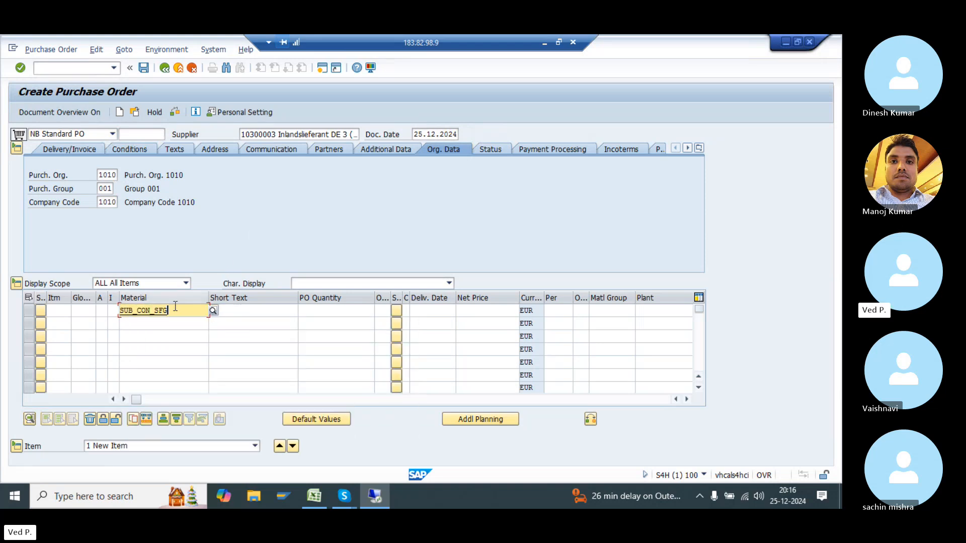
drag(169, 310, 110, 315)
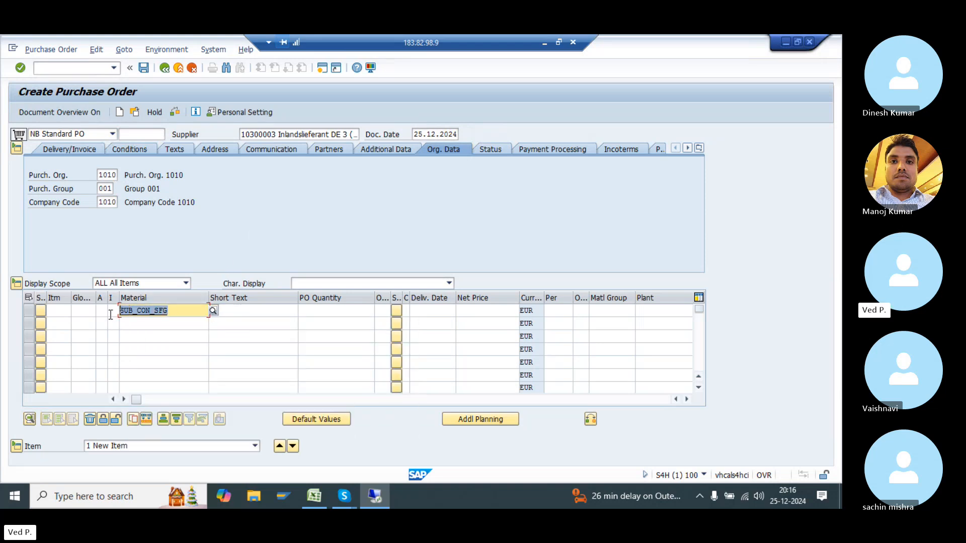
click(357, 316)
text(100)
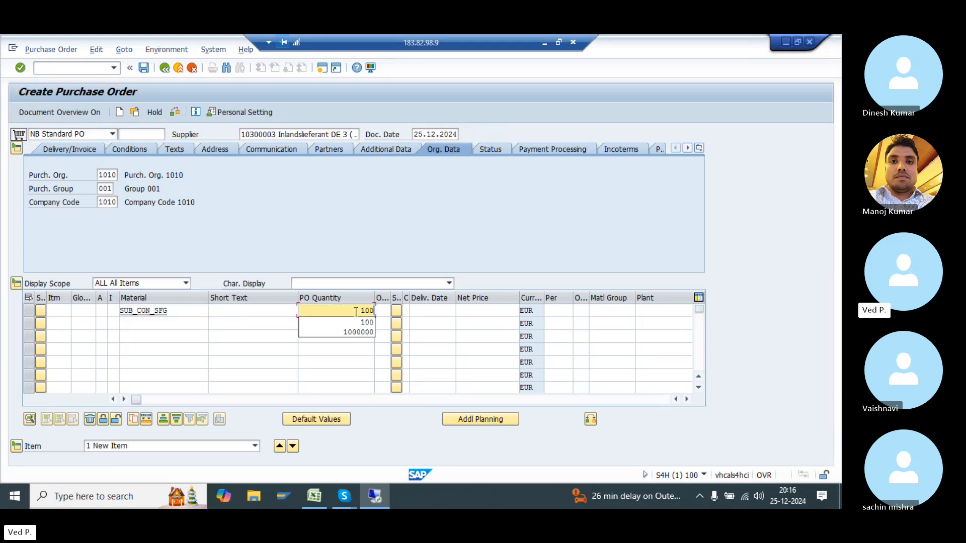
drag(356, 310, 393, 311)
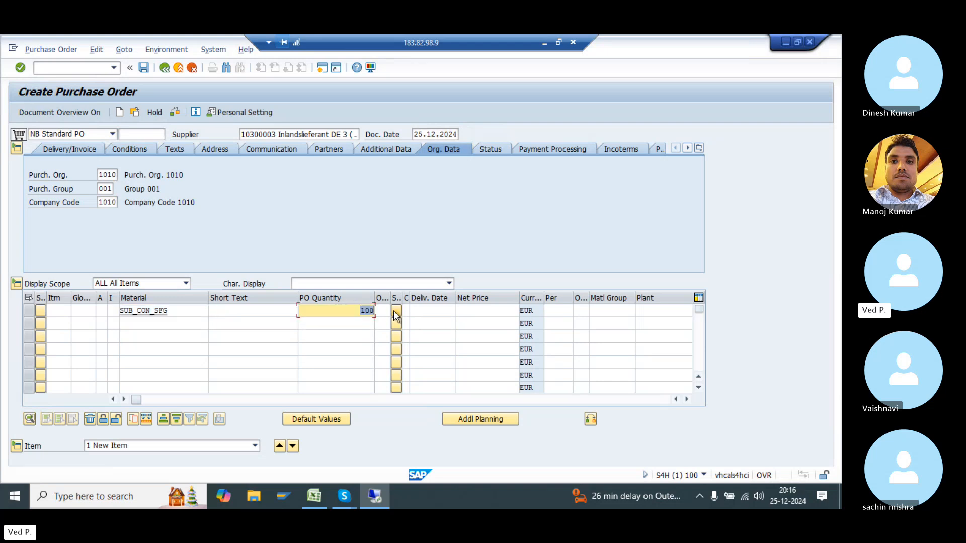
click(659, 313)
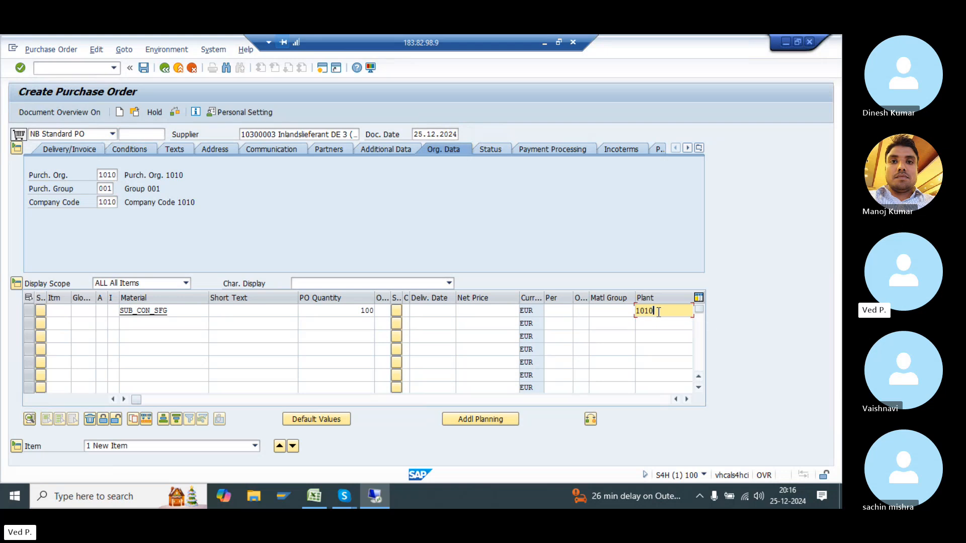
text(1010)
key(Return)
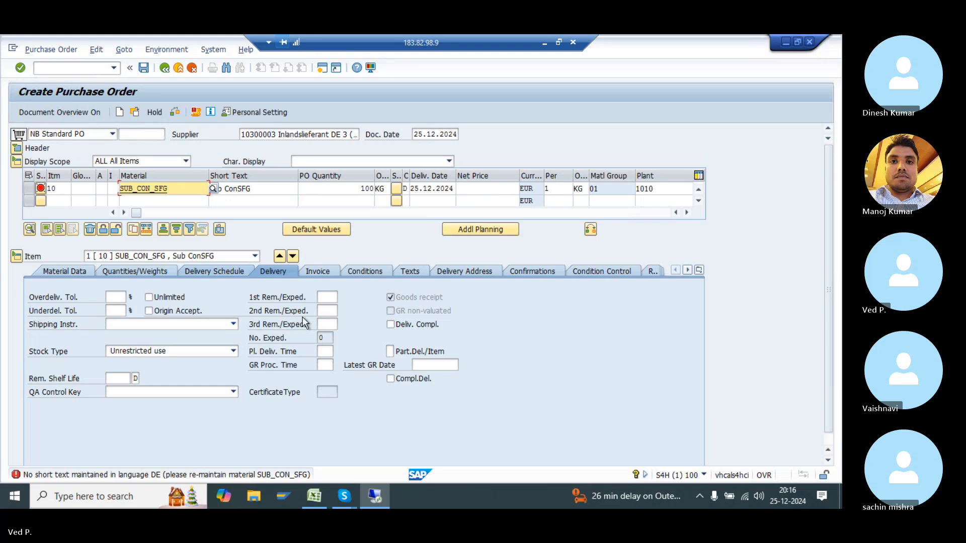
- Read the error message's details, and open SUB_CON_RM's Basic Data 1 for changing in a new MM02 session
double_click(222, 475)
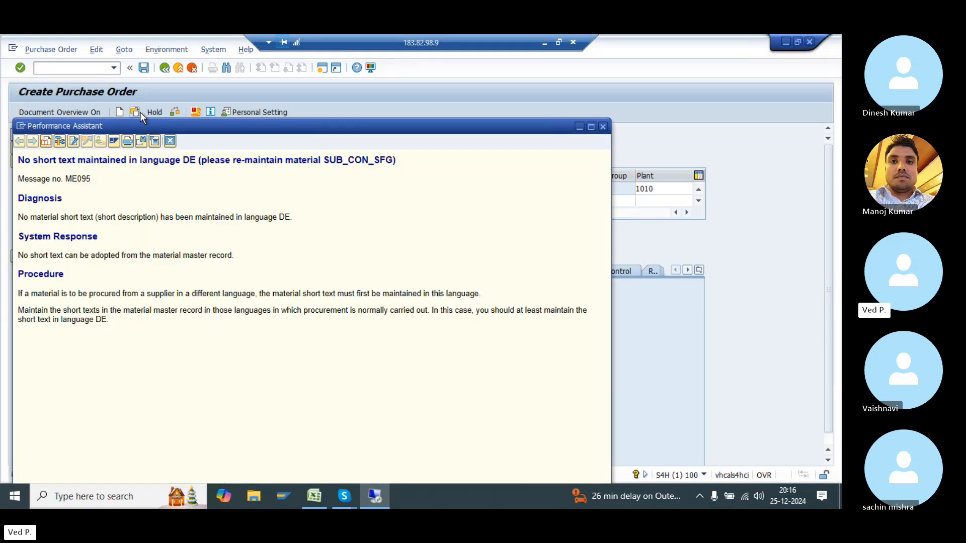
click(170, 141)
click(39, 68)
text(/omm02)
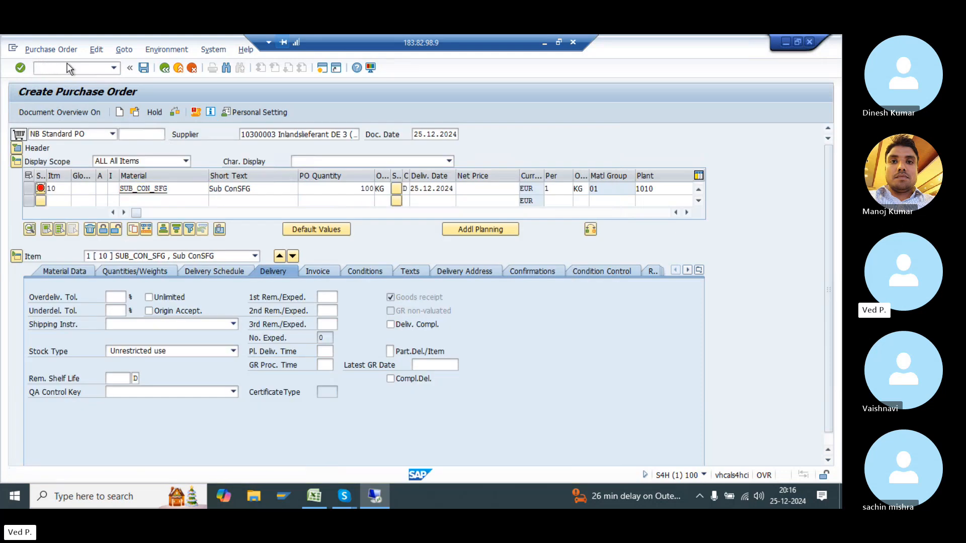
key(Return)
key(Return)
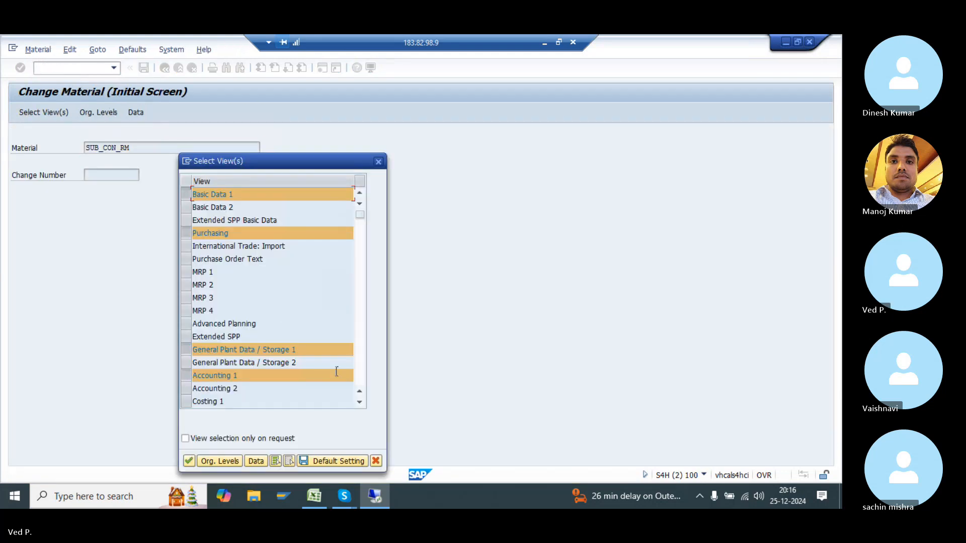
click(287, 459)
click(186, 195)
key(Return)
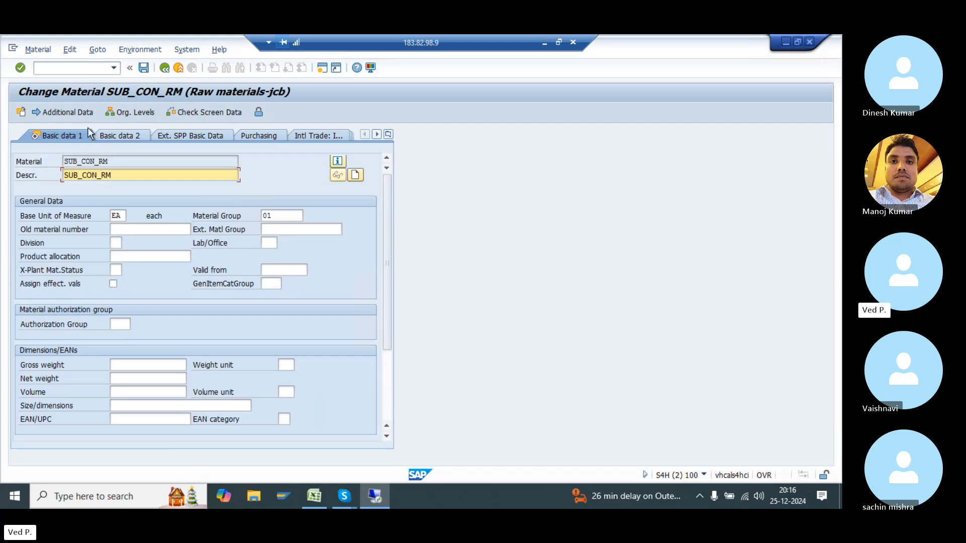
- Add the description "SUB_Con_Rm" in language DE to material SUB_CON_RM's additional data and save the material
click(65, 107)
click(42, 213)
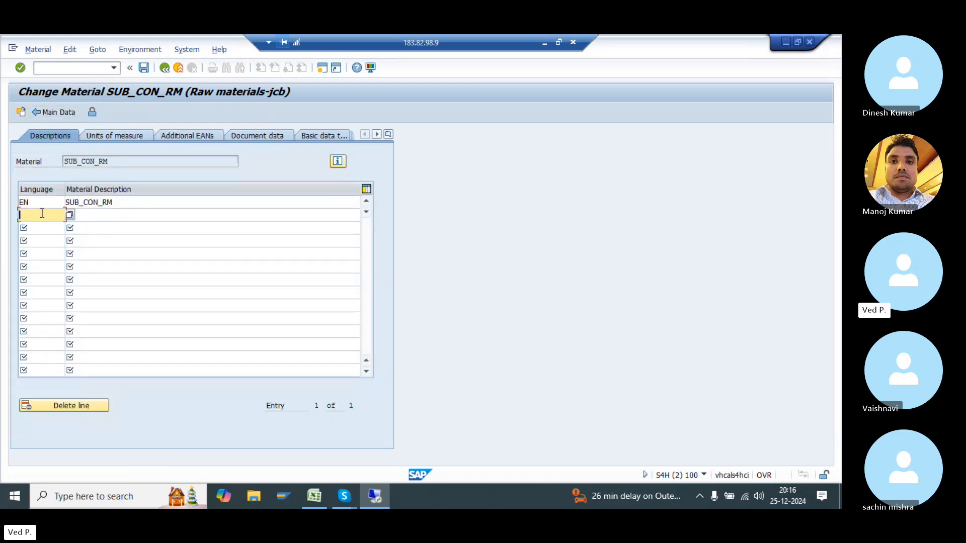
text(de)
key(Tab)
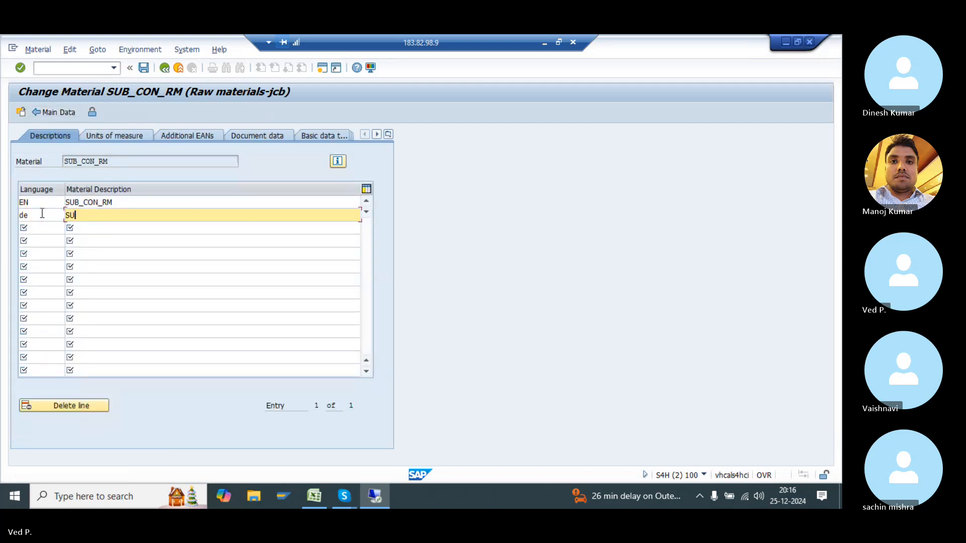
text(SUB)
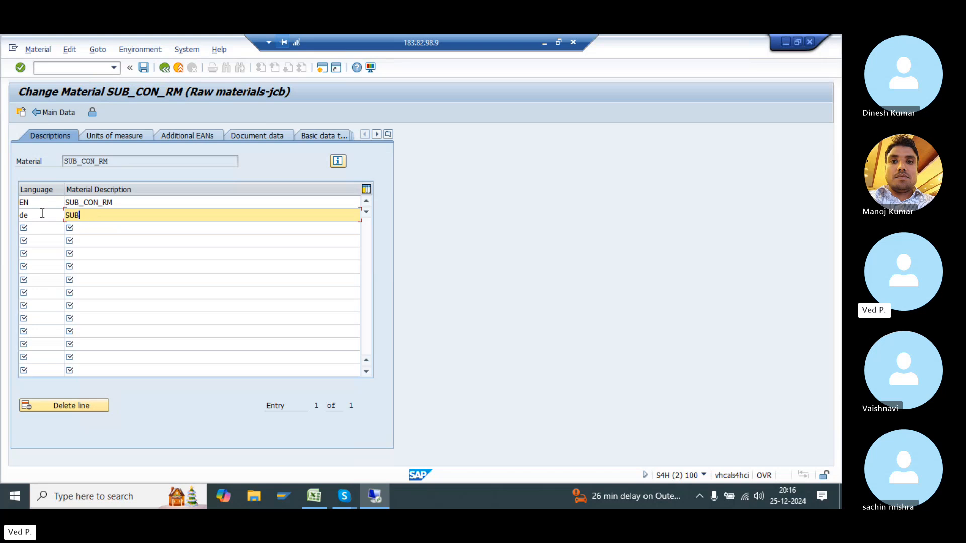
text(COn_Cn)
text(n_Rm)
key(Return)
key(ctrl+s)
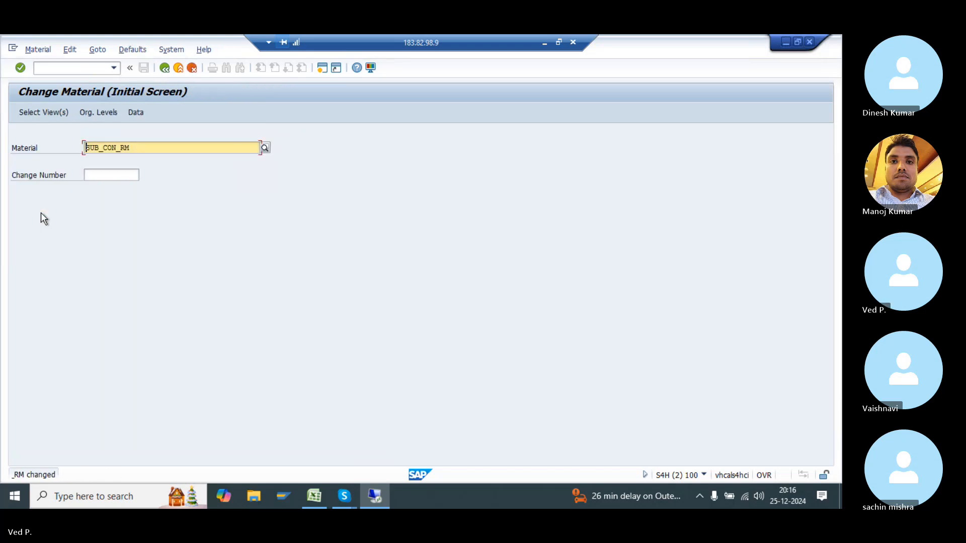
- Replace the material with SUB_CON_SFG and open it for changing with the preselected views
key(ctrl+a)
key(Delete)
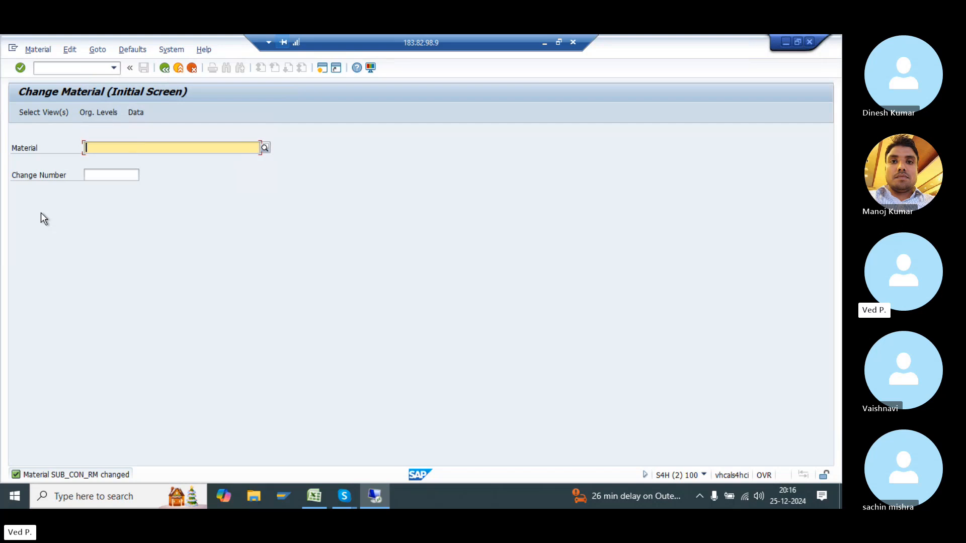
key(space)
key(Down)
key(Down)
key(Up)
key(Return)
key(Return)
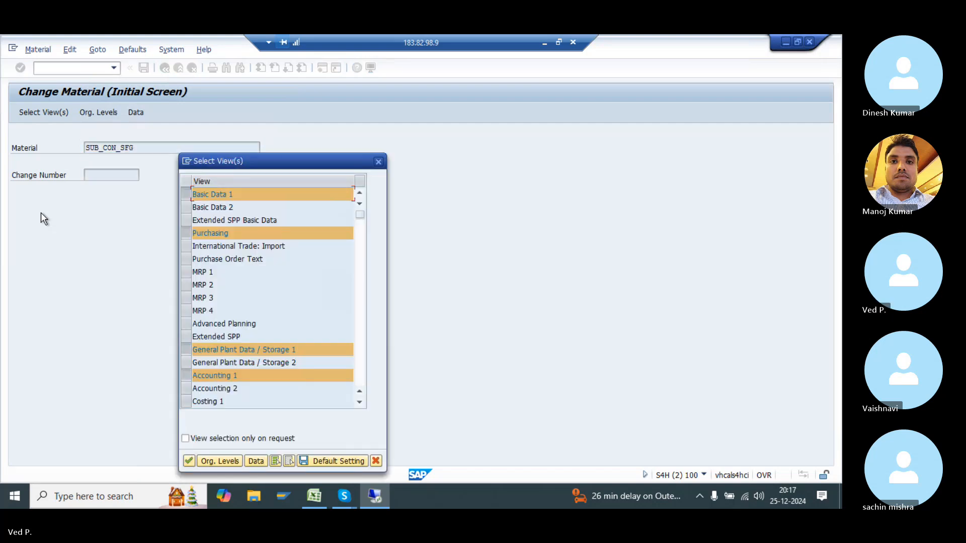
key(Return)
key(Return)
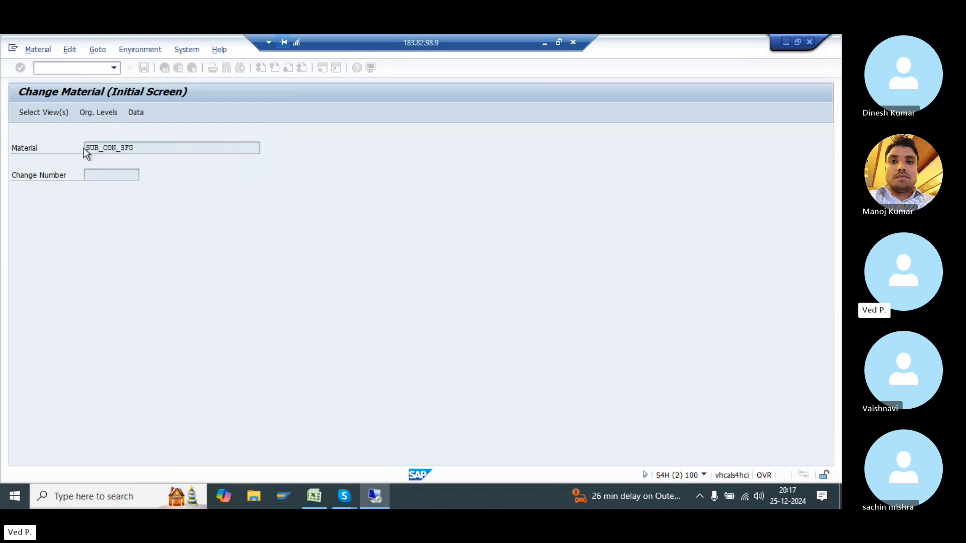
- Add the description "SUB_ConSfg" in language DE to material SUB_CON_SFG's additional data and save the material
click(65, 114)
click(96, 137)
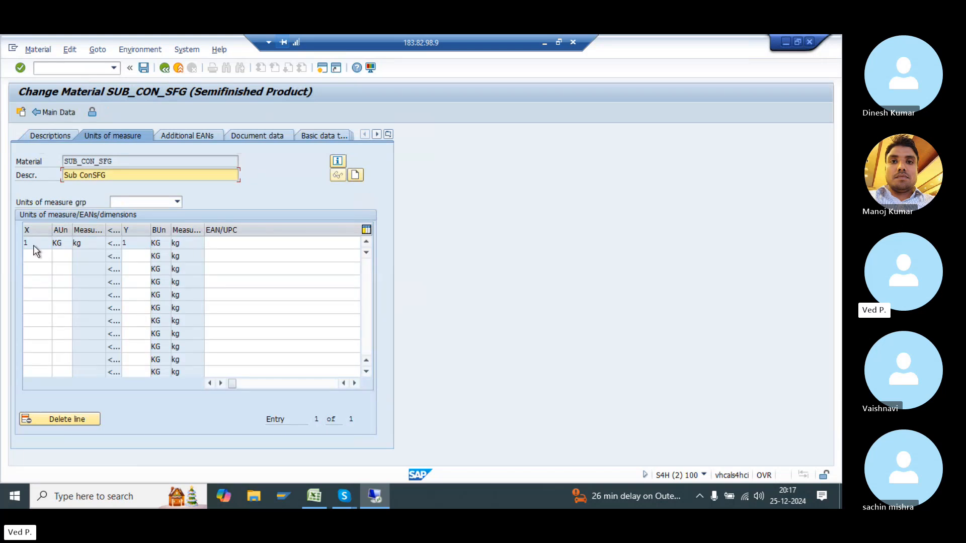
click(53, 138)
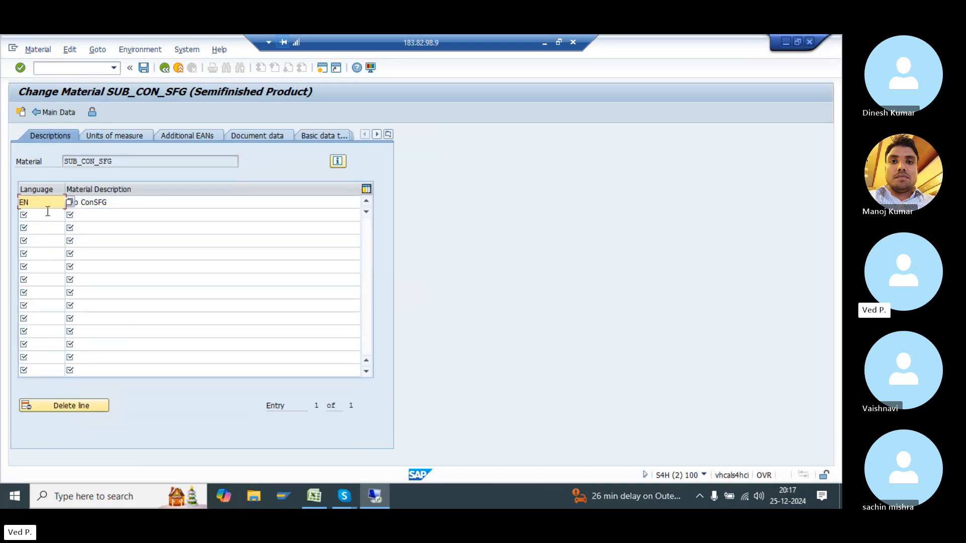
text(de)
key(Tab)
text(s)
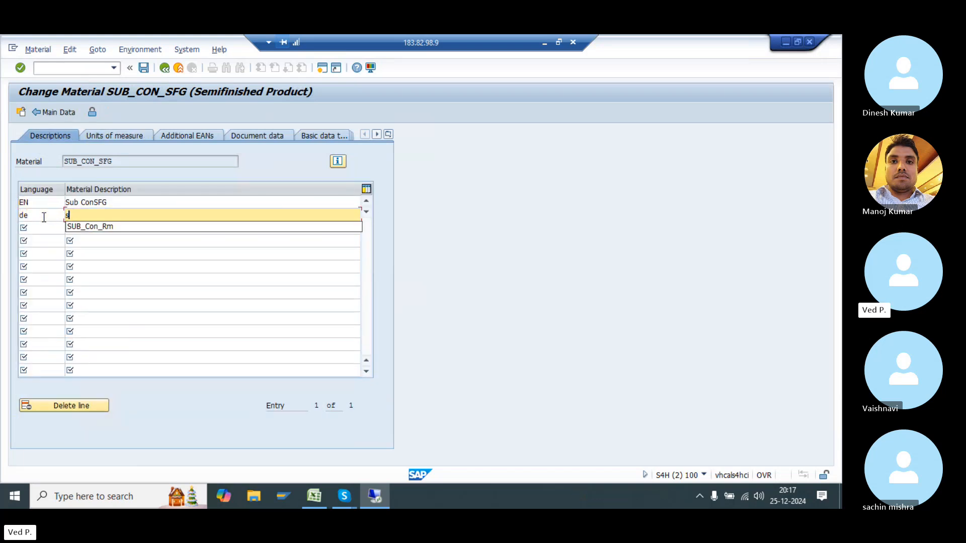
text(ub)
key(Down)
key(BackSpace)
key(BackSpace)
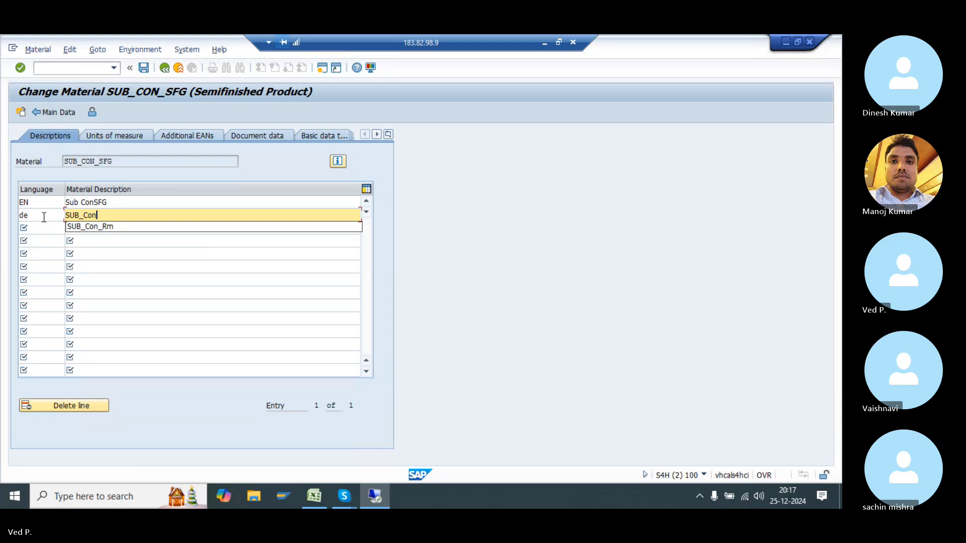
text(Sfg)
key(Return)
key(ctrl+s)
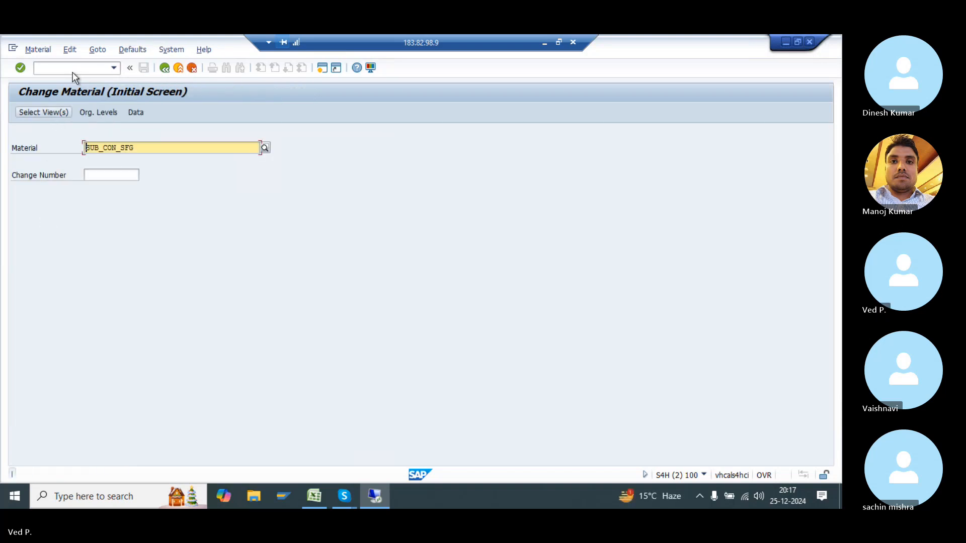
- Switch to the Create Purchase Order session, open item 10's invoice data and revalidate the item
click(73, 69)
text(/nm)
key(alt+Tab)
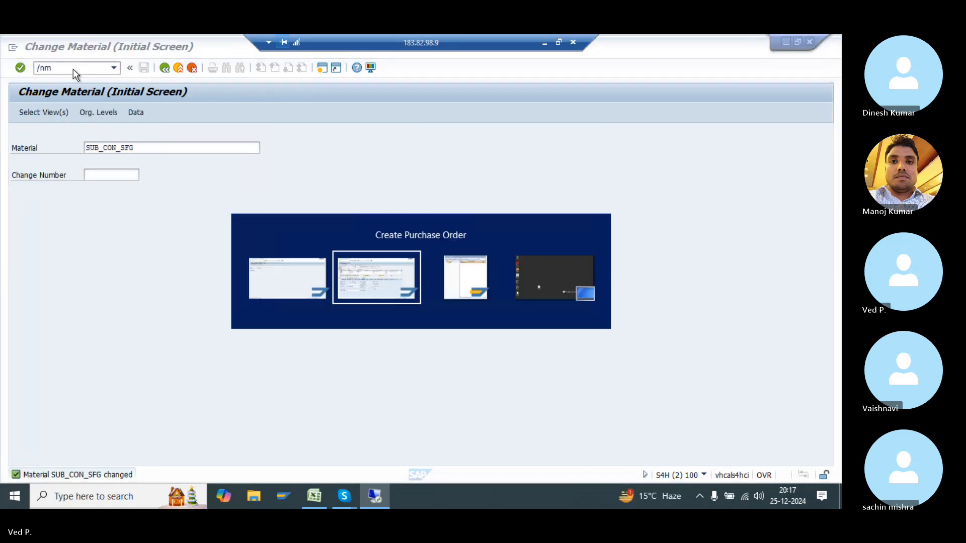
key(Return)
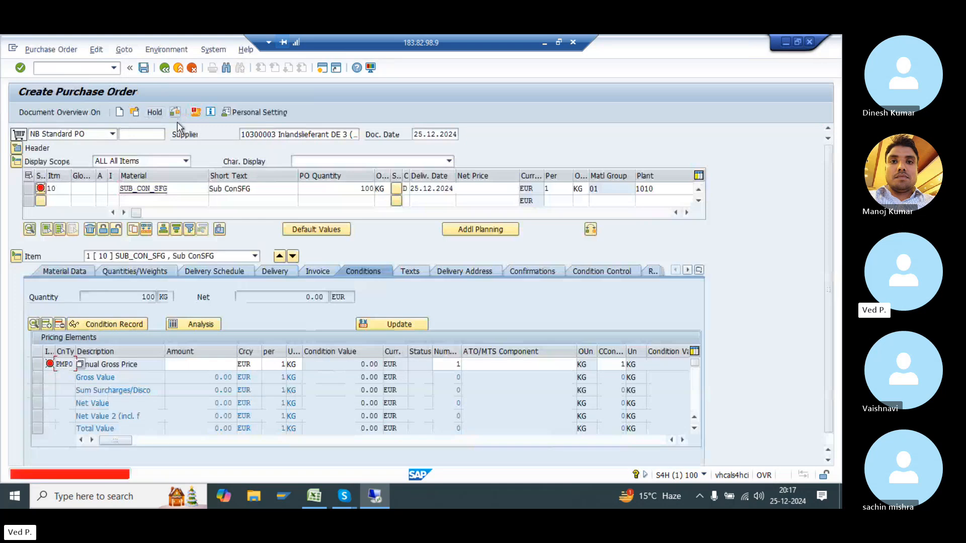
click(312, 272)
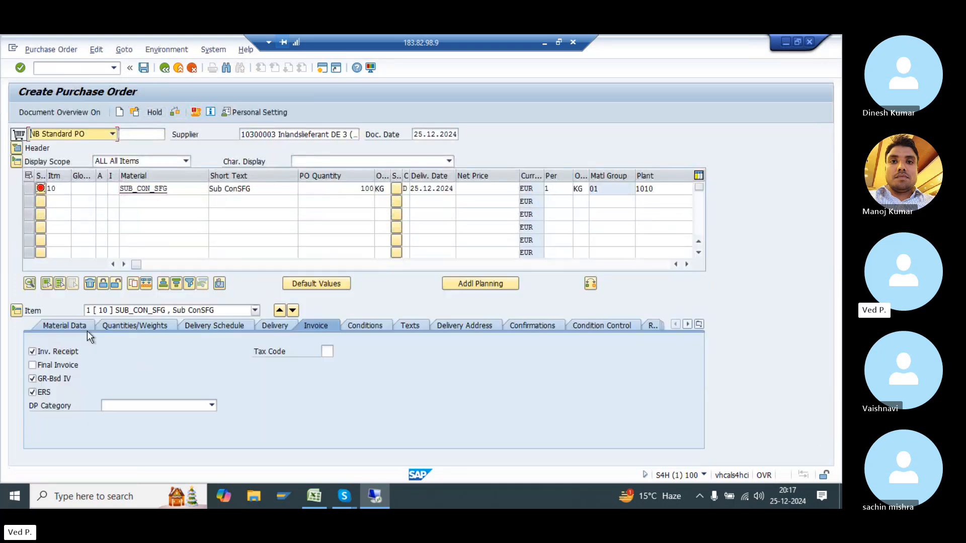
key(Return)
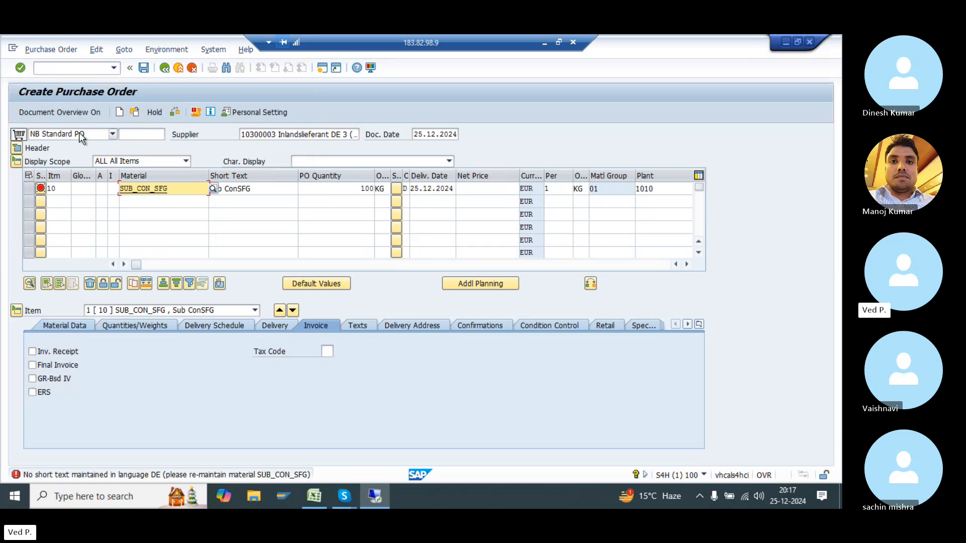
- Try material SUB_CON_RM in purchase order item 10 and validate the item
key(ctrl+a)
key(BackSpace)
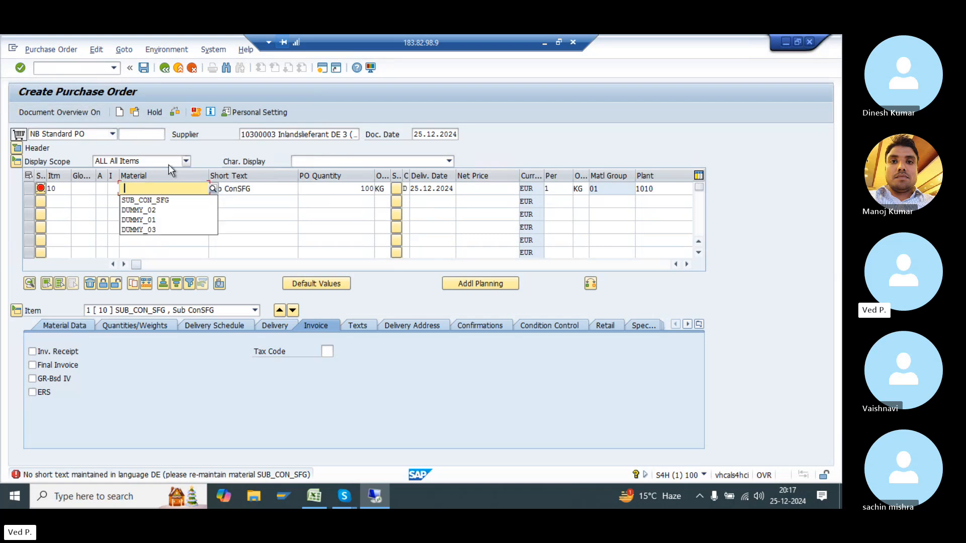
key(Down)
key(Down)
key(Up)
key(Return)
key(BackSpace)
key(BackSpace)
key(BackSpace)
text(rm)
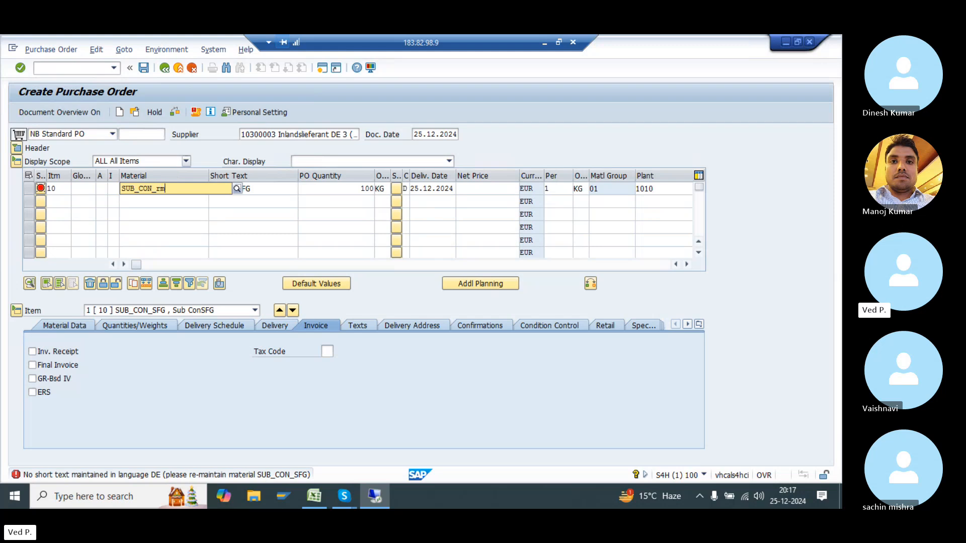
key(Return)
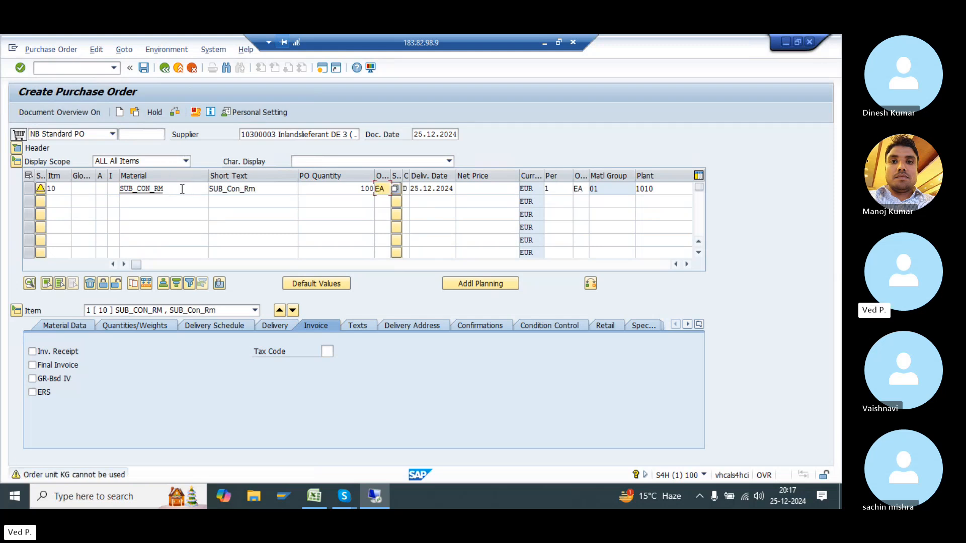
click(182, 193)
key(Return)
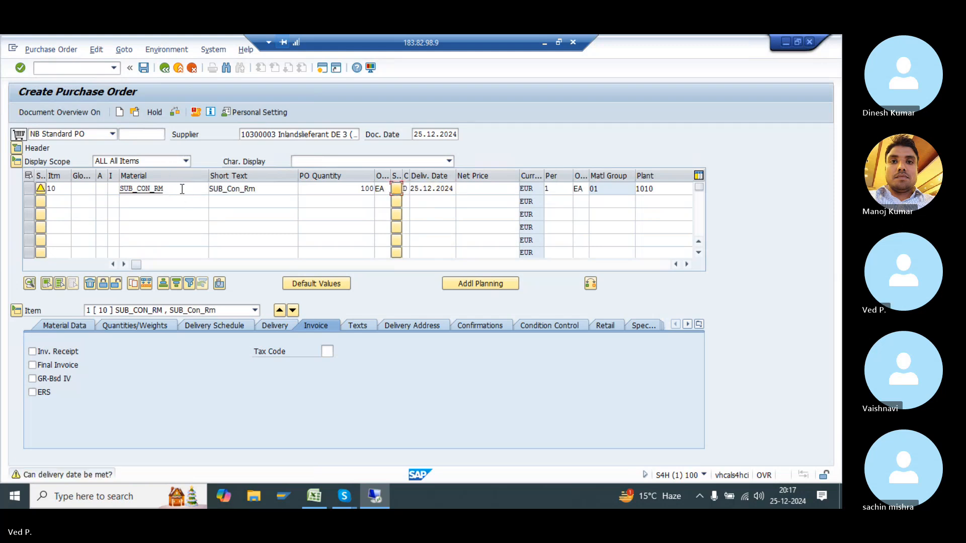
key(Return)
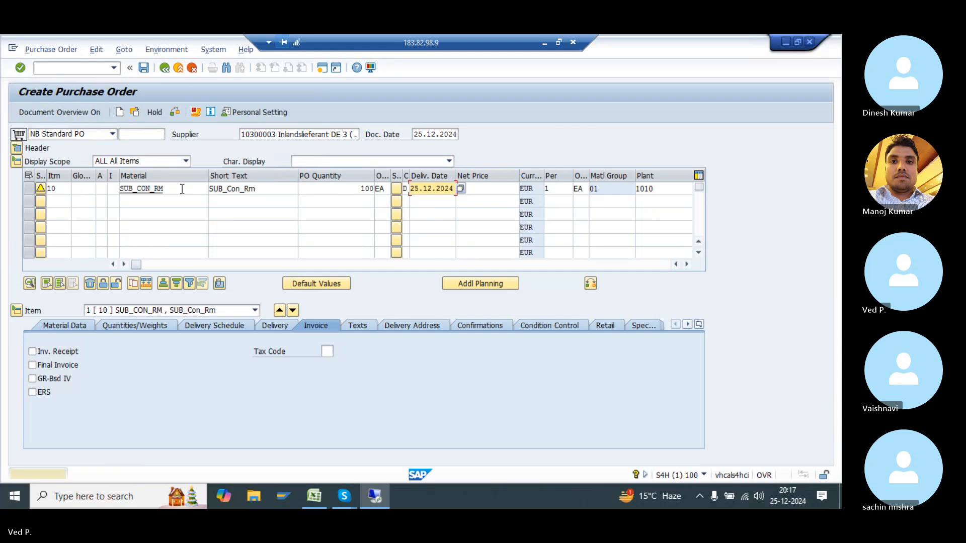
- Set item 10's material back to SUB_CON_SFG and validate the item
click(178, 192)
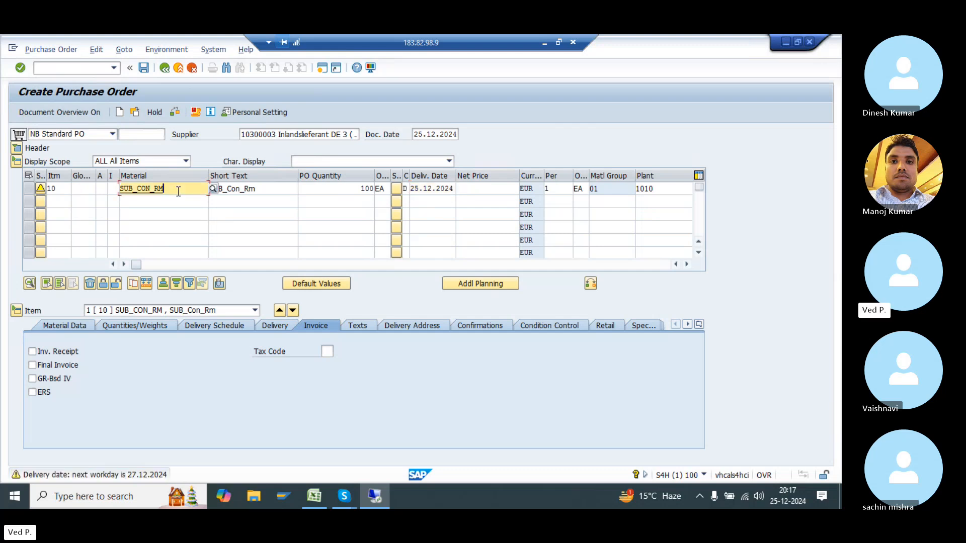
key(BackSpace)
key(BackSpace)
text(SFG)
key(Return)
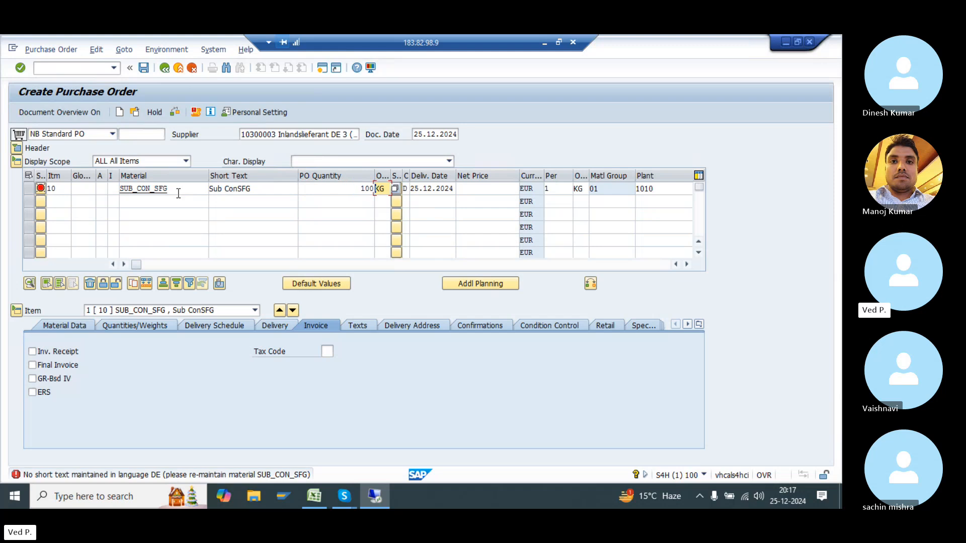
- Open SUB_CON_SFG's Basic Data 1 in the Change Material session, show its additional data and compare the descriptions with the purchase order item
key(alt+Tab)
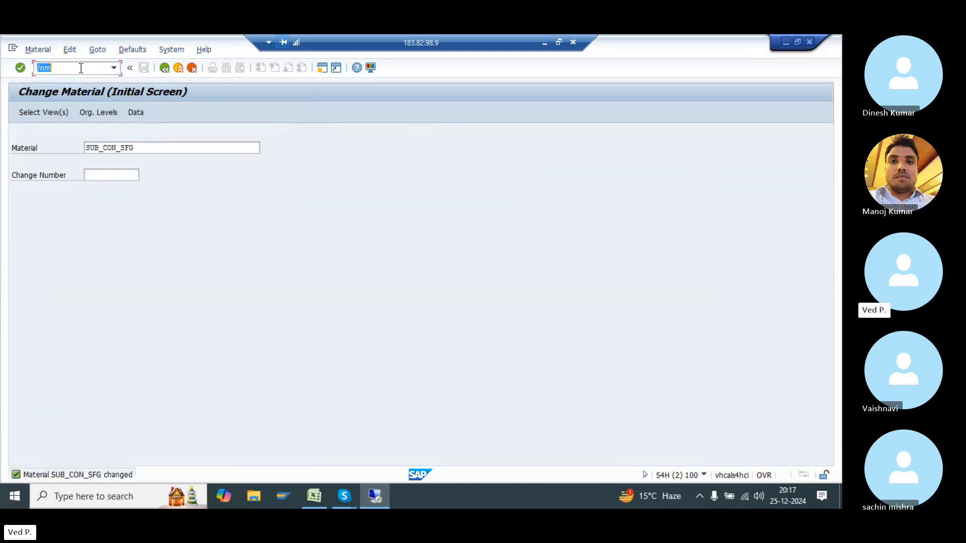
text(/n)
key(Return)
key(Return)
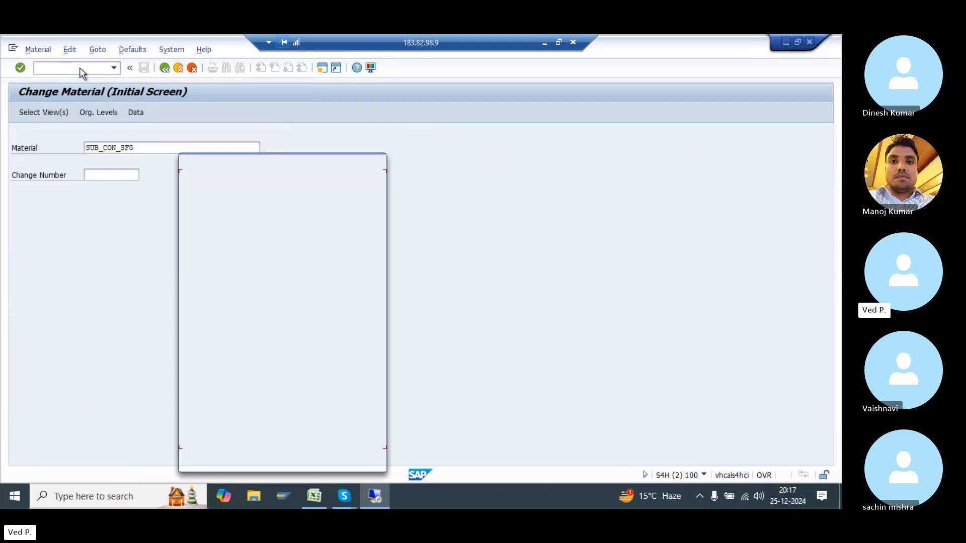
click(290, 460)
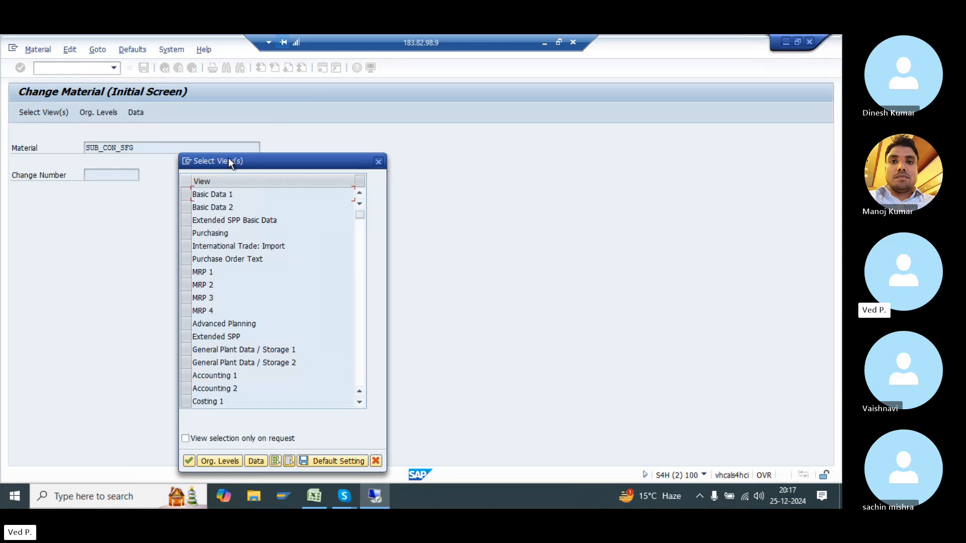
click(185, 194)
key(Return)
click(74, 112)
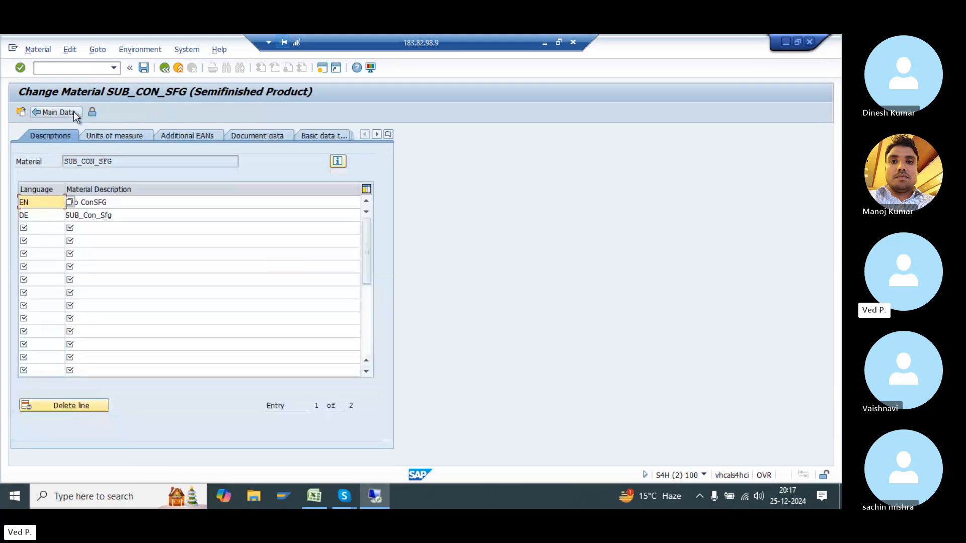
click(125, 215)
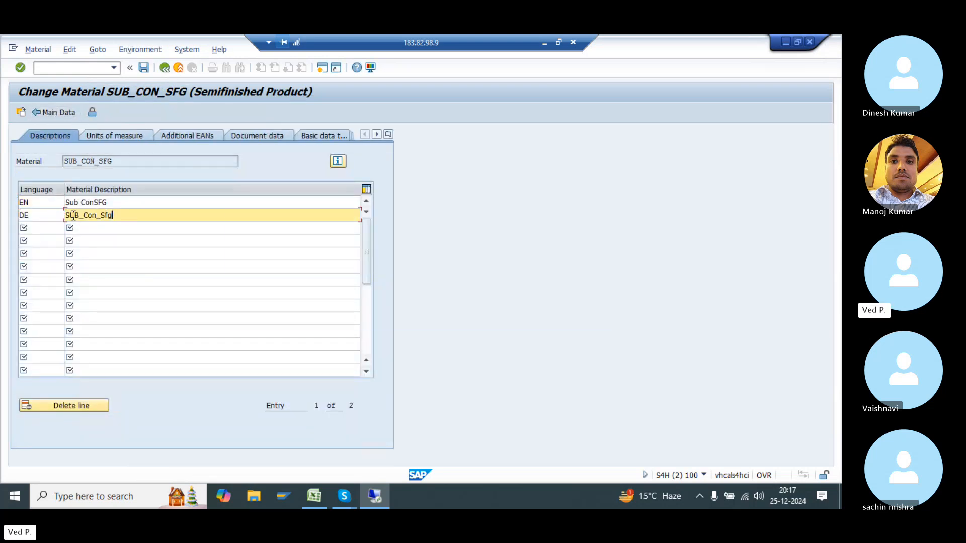
key(alt+Tab)
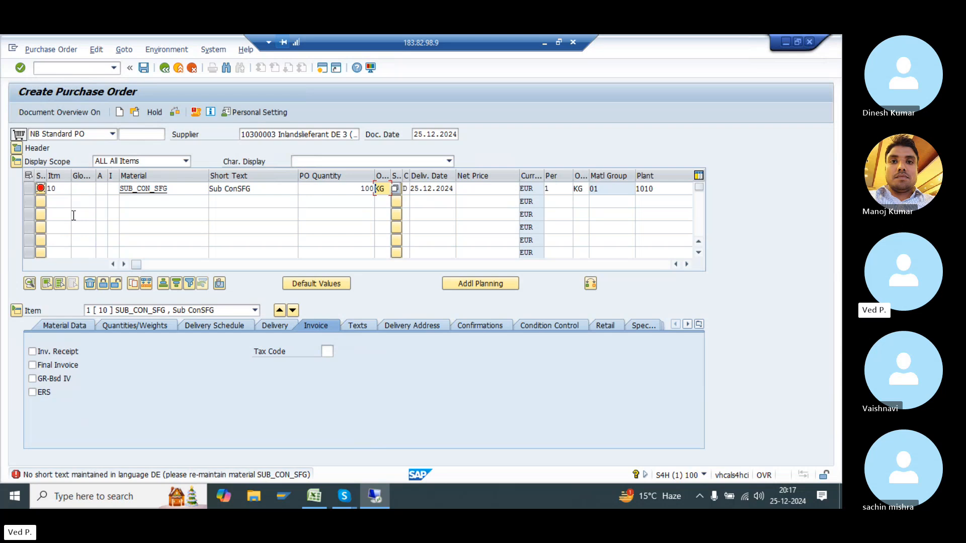
key(alt+Tab)
- Replace SUB_CON_SFG's DE description with the EN text "Sub ConSFG" and save the material
click(103, 202)
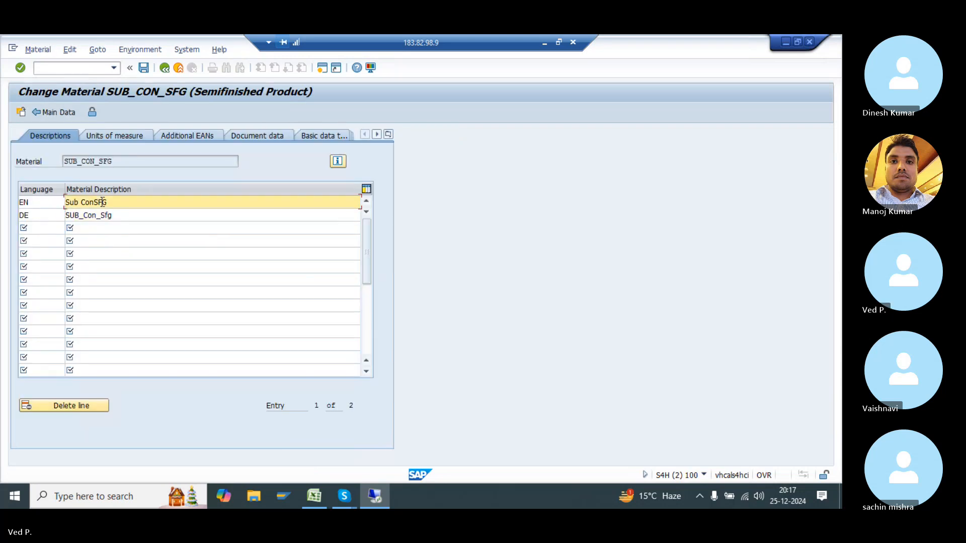
key(ctrl+a)
key(ctrl+c)
click(120, 216)
key(ctrl+a)
key(ctrl+v)
key(Return)
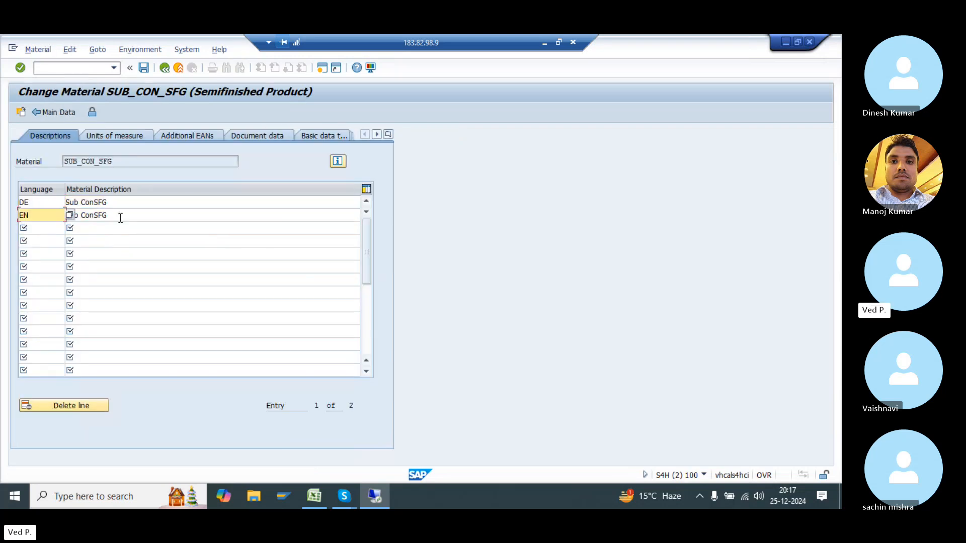
key(ctrl+s)
key(F3)
- Restart ME21N in the purchase order session and enter supplier Inlandslieferant DE 3
key(alt+Tab)
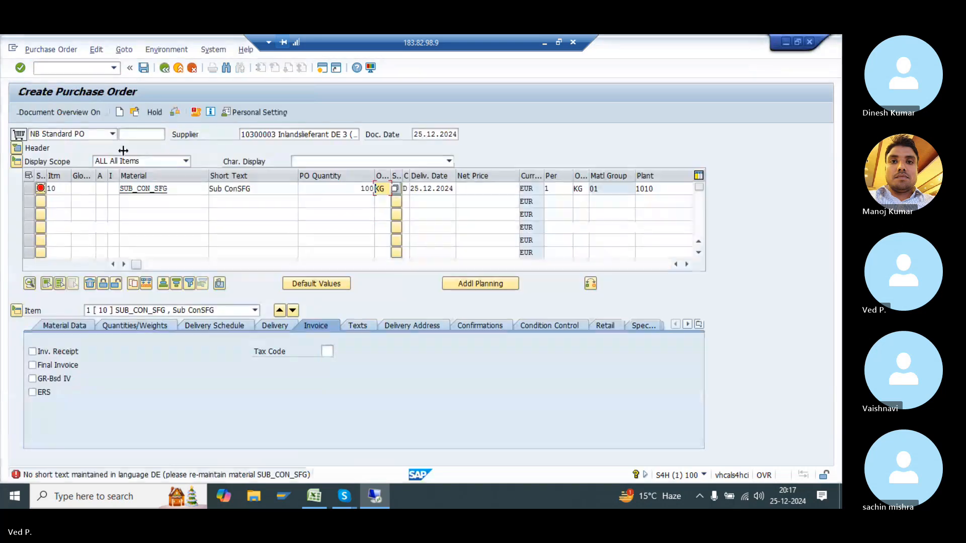
click(102, 71)
text(/nme)
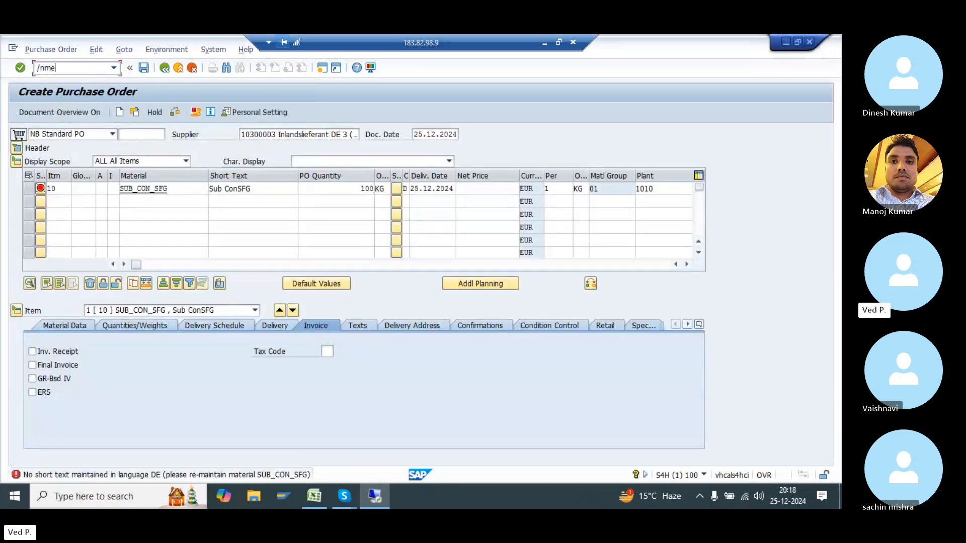
text(21n)
key(Return)
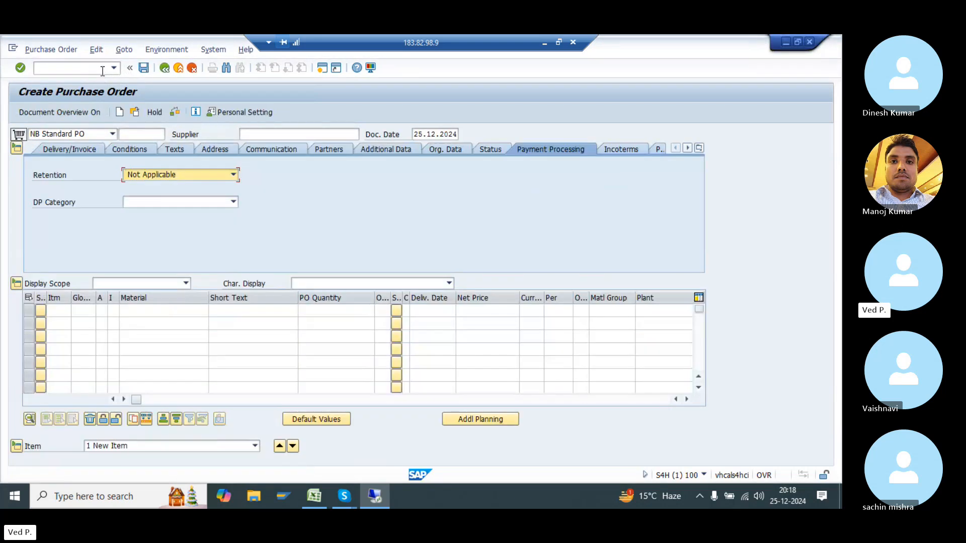
click(314, 134)
text(10300003)
key(Return)
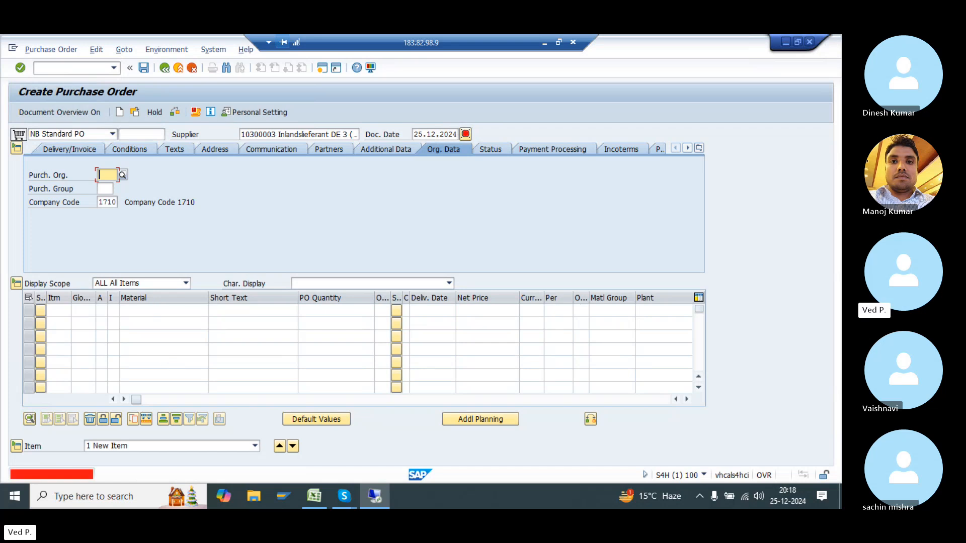
- Set the purchasing organization to 1010, the purchasing group to 001 and the company code to 1010
text(1010)
key(Tab)
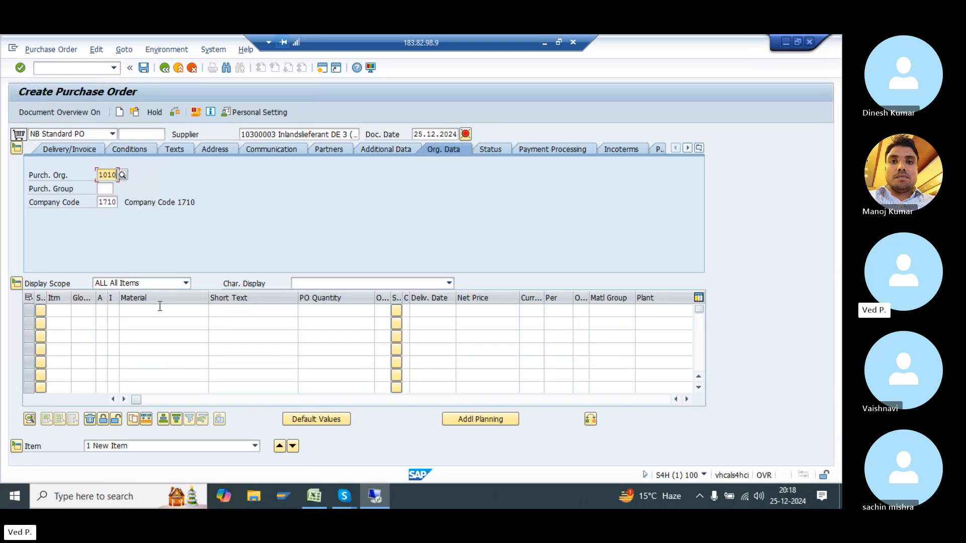
text(001)
key(Tab)
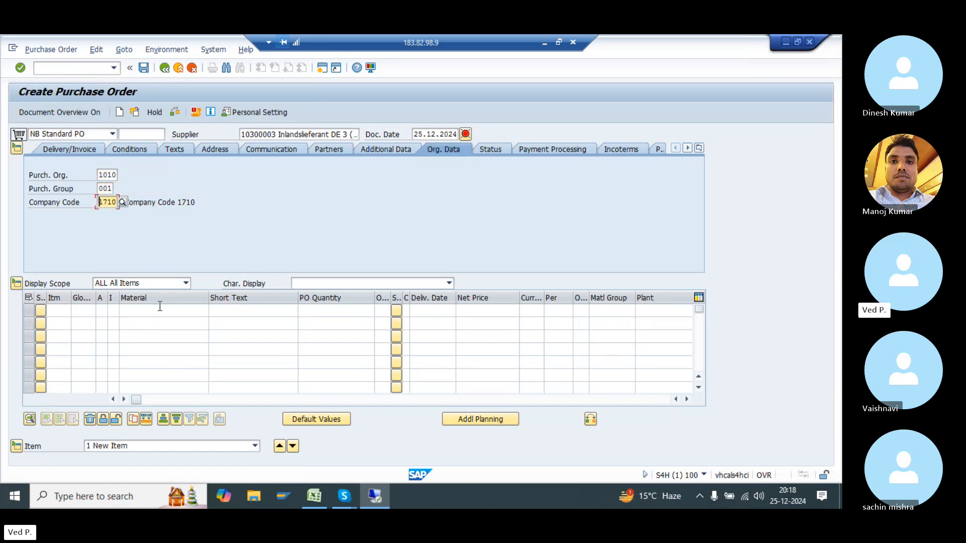
text(1010)
key(Return)
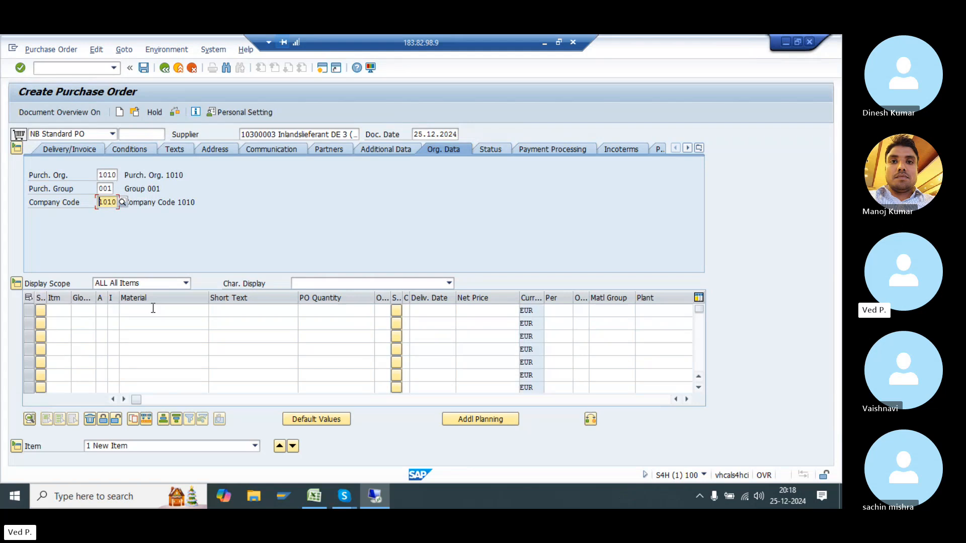
- Add an item for material SUB_CON_SFG with quantity 100 and plant 1010
click(152, 308)
text(sub_con_sfg)
key(Tab)
key(Tab)
text(100)
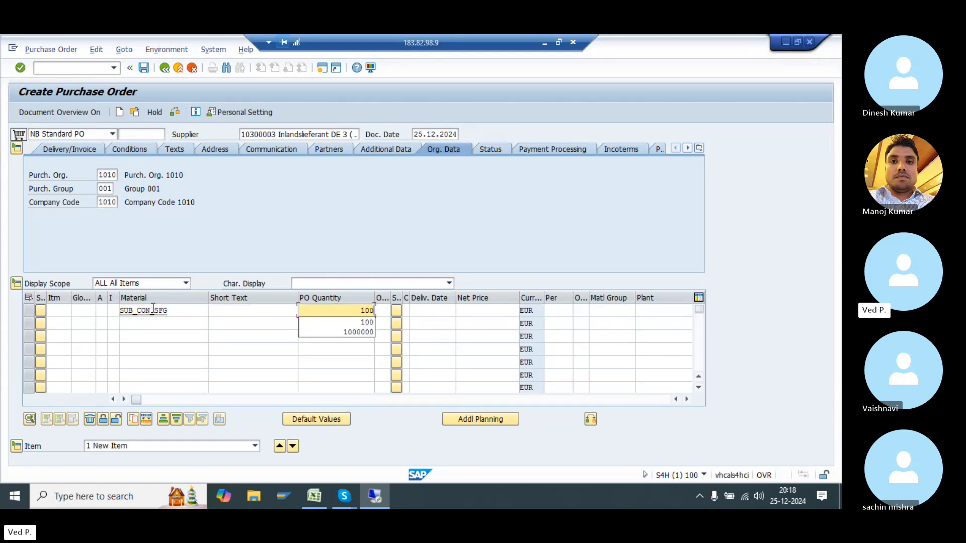
key(Return)
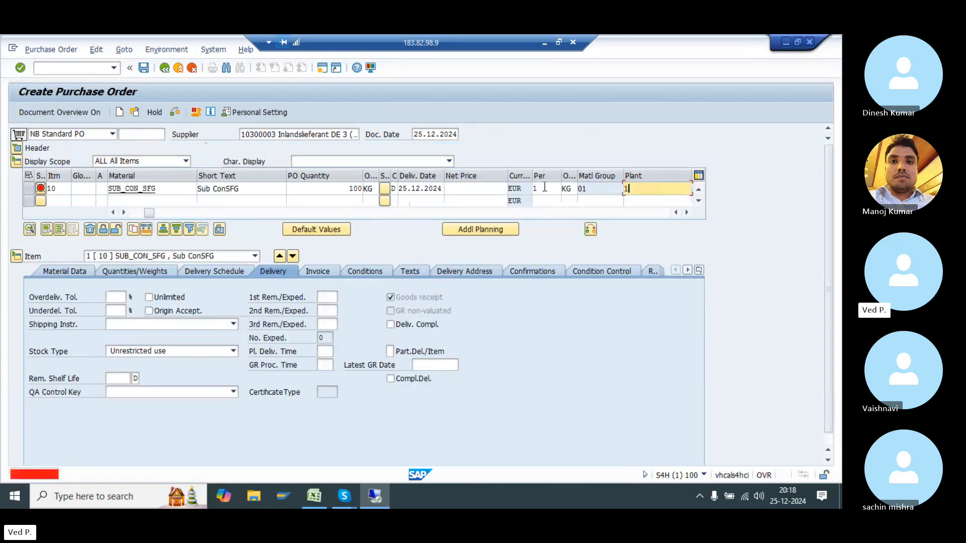
text(1010)
key(Return)
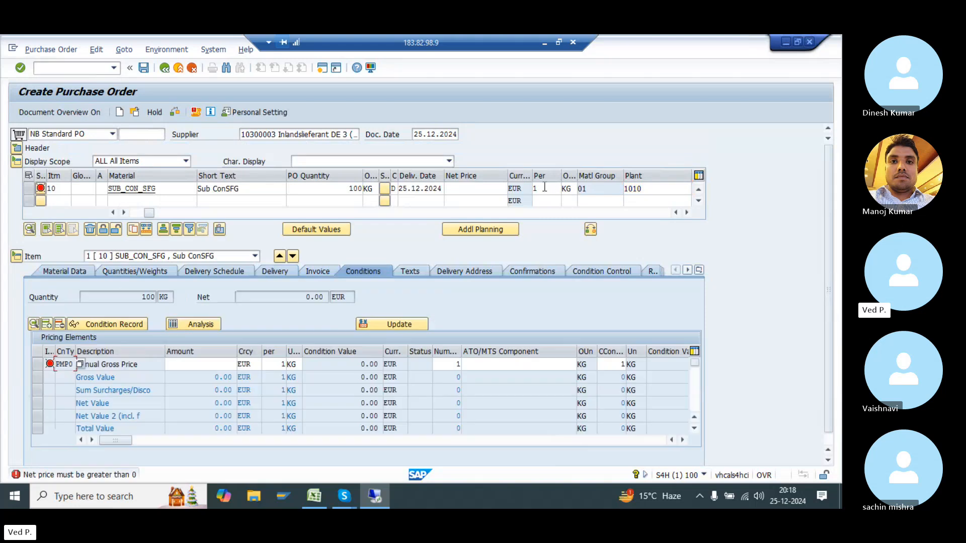
- Validate the SUB_CON_SFG item from its invoice data and open its material data
click(314, 271)
key(Return)
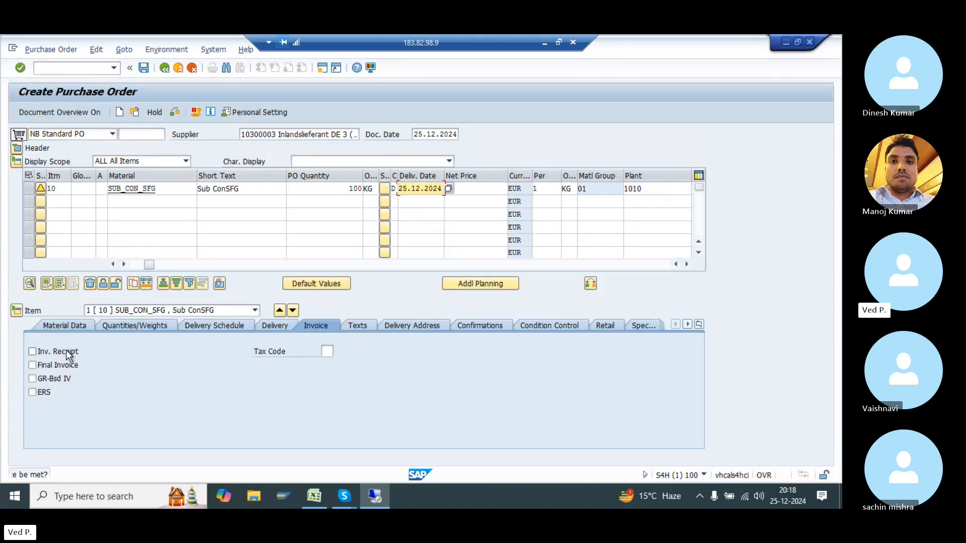
click(77, 325)
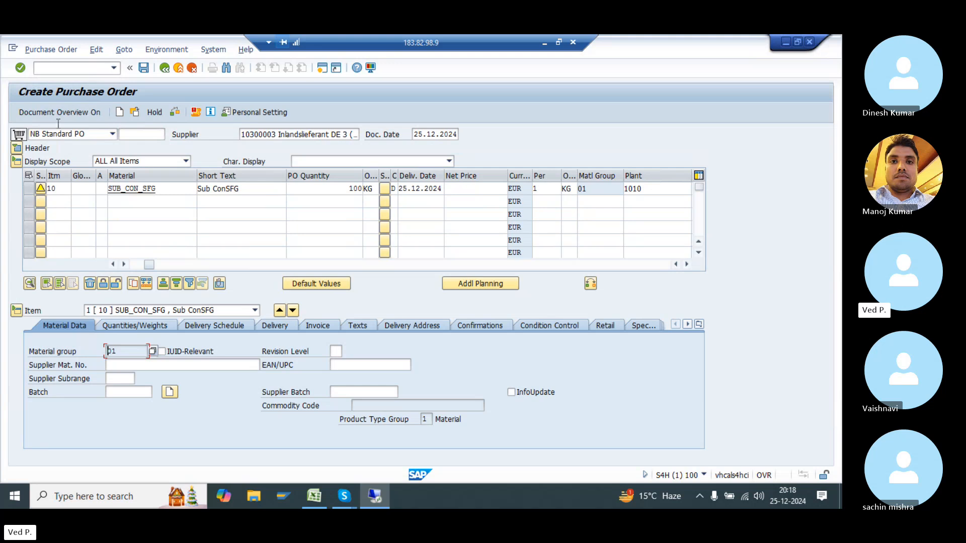
- Expand the purchase order header and widen column A in the item overview
click(17, 147)
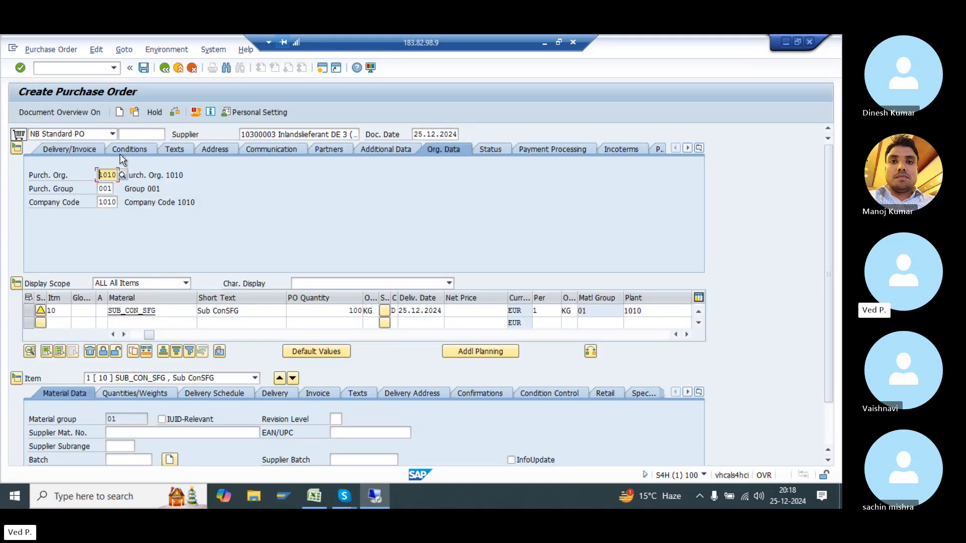
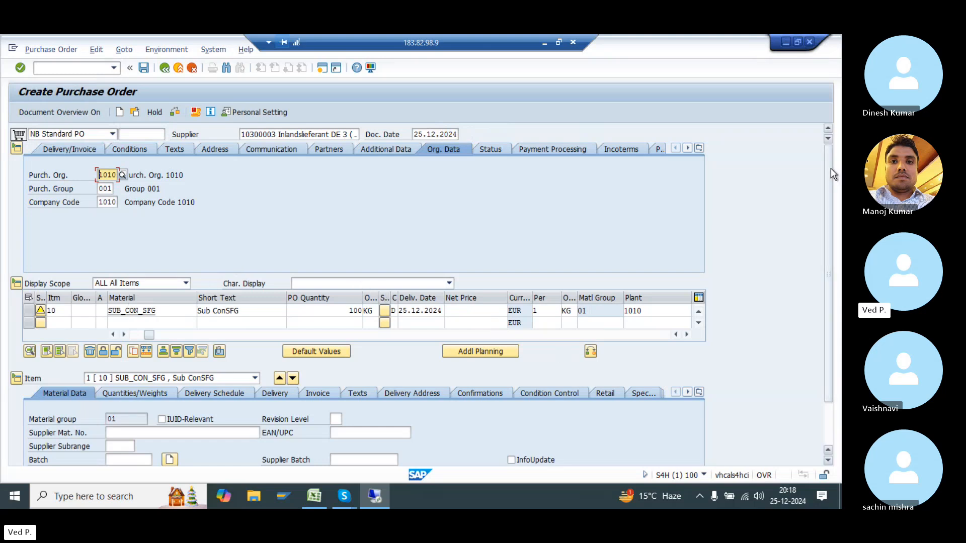
drag(830, 168, 793, 192)
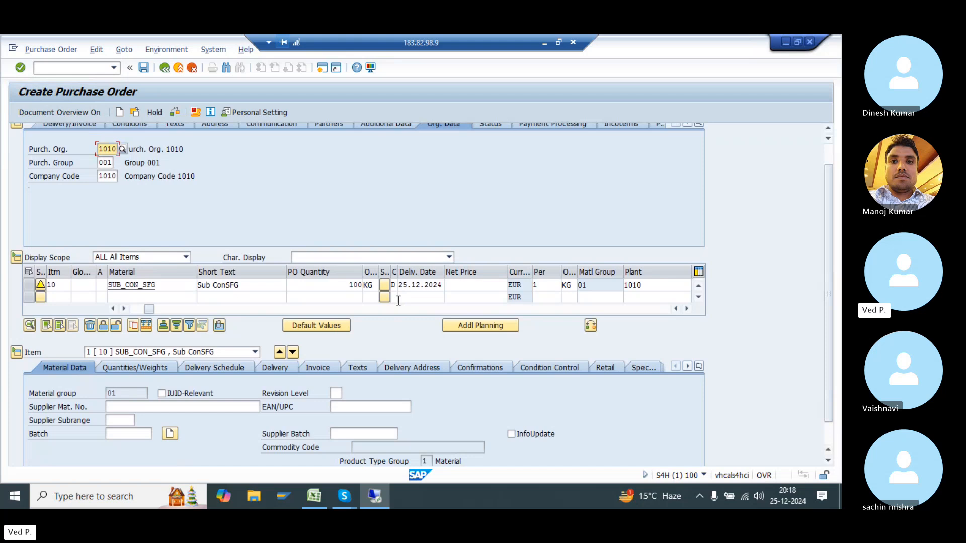
drag(107, 272, 146, 271)
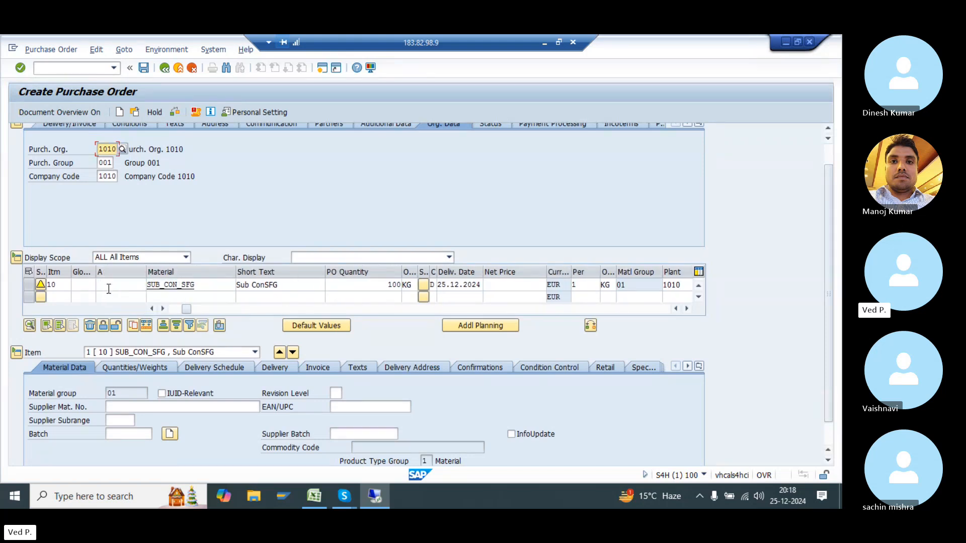
- Look through the account assignment categories for the SUB_CON_SFG item and close the list without choosing one
click(130, 285)
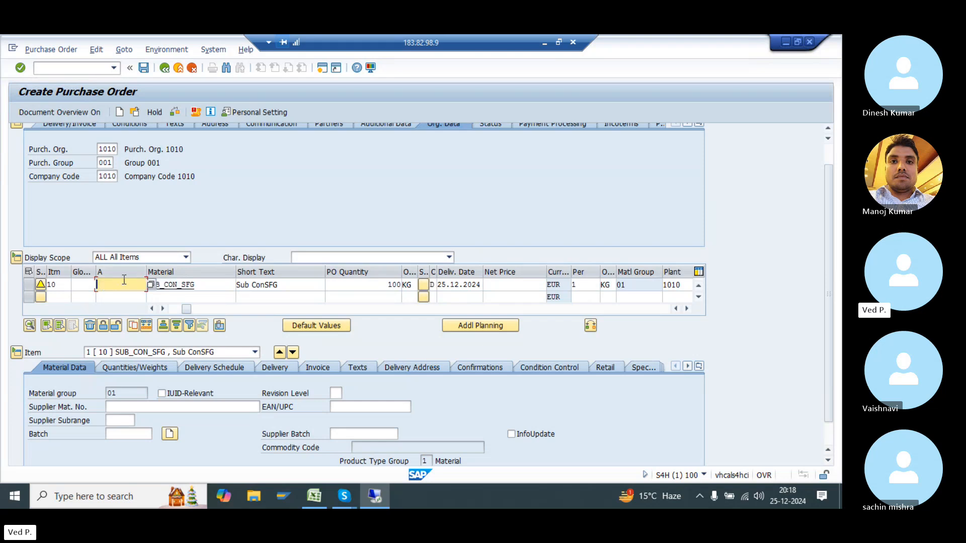
click(26, 286)
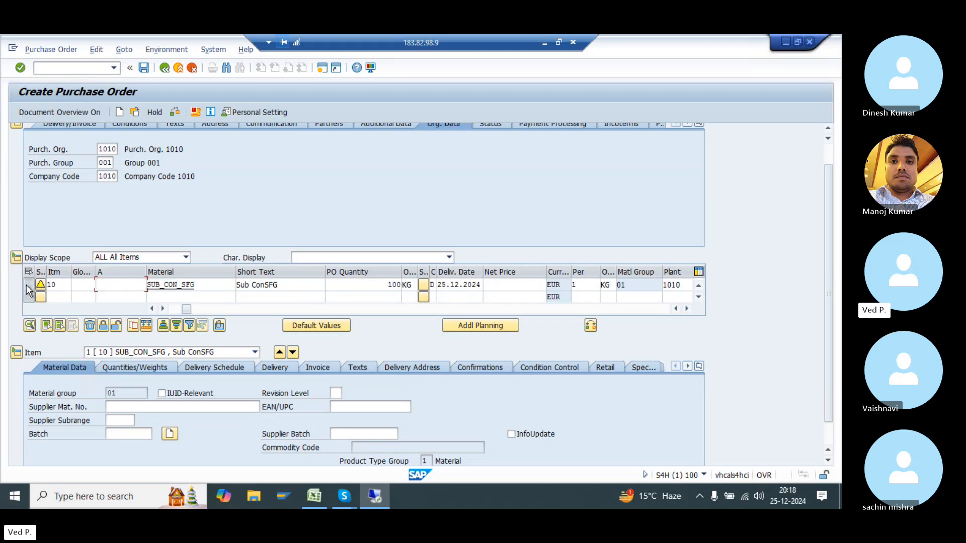
click(106, 286)
click(150, 284)
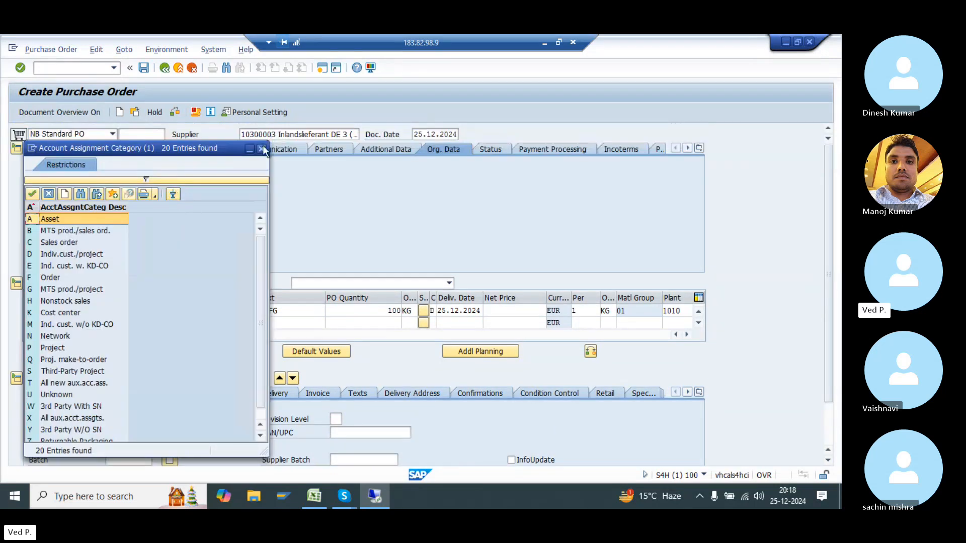
click(262, 149)
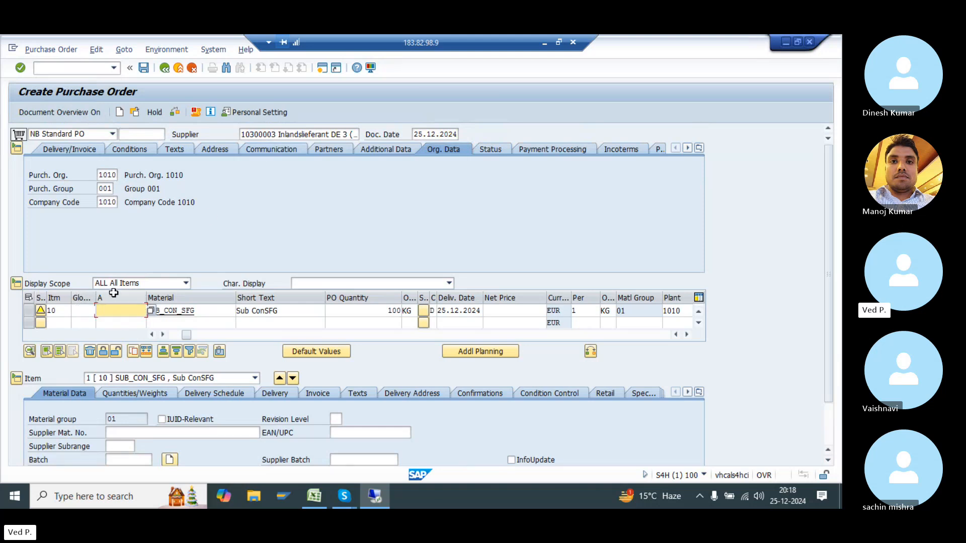
click(155, 296)
- Restart purchase order creation with transaction /nme21n and enter supplier 10300003
click(90, 66)
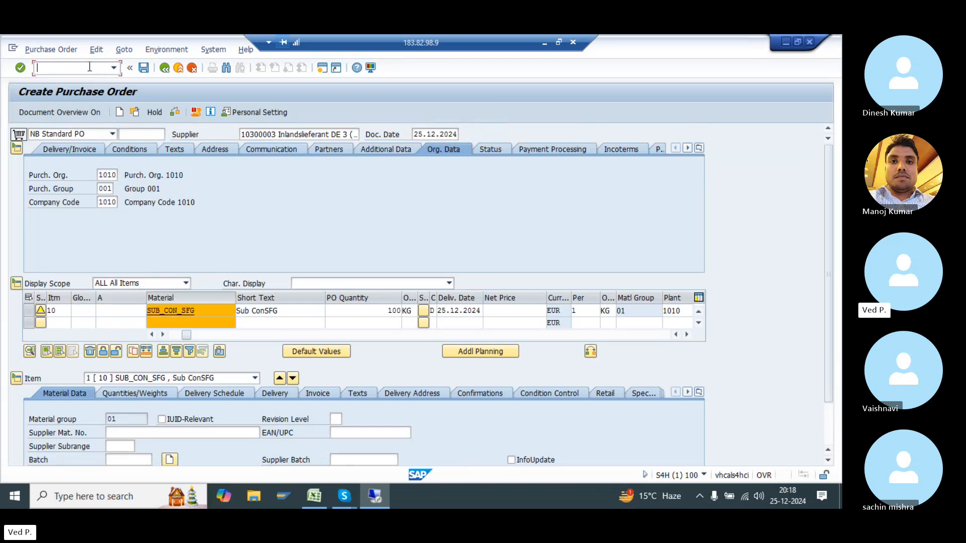
text(/nme21n)
key(Return)
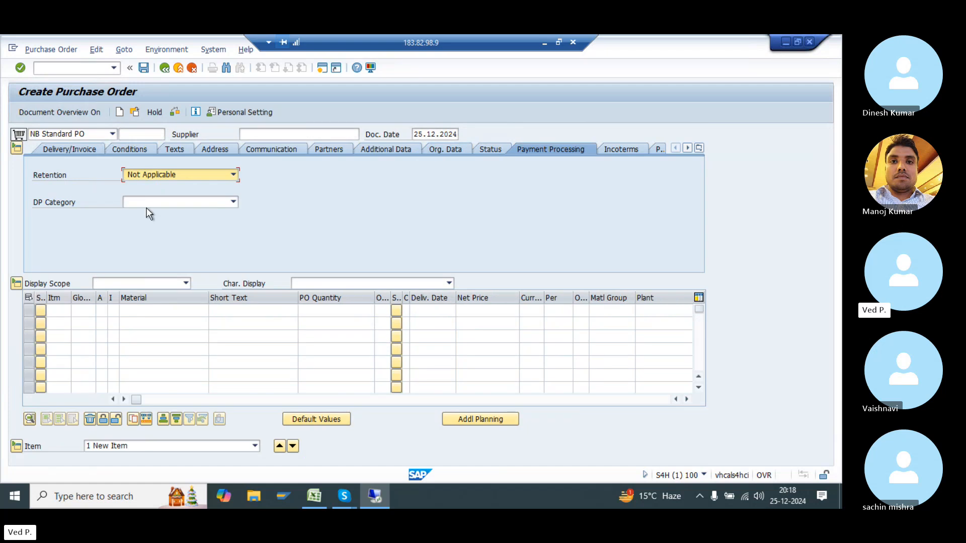
click(312, 132)
text(10300003)
key(Return)
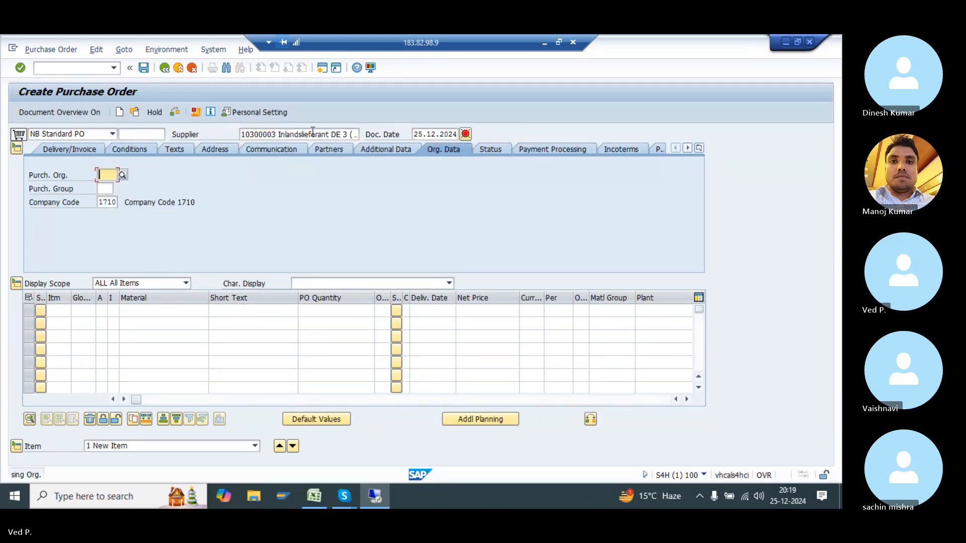
- Assign purchasing organization 1010, purchasing group 001 and company code 1010 to the new purchase order
text(1010)
key(Tab)
key(Tab)
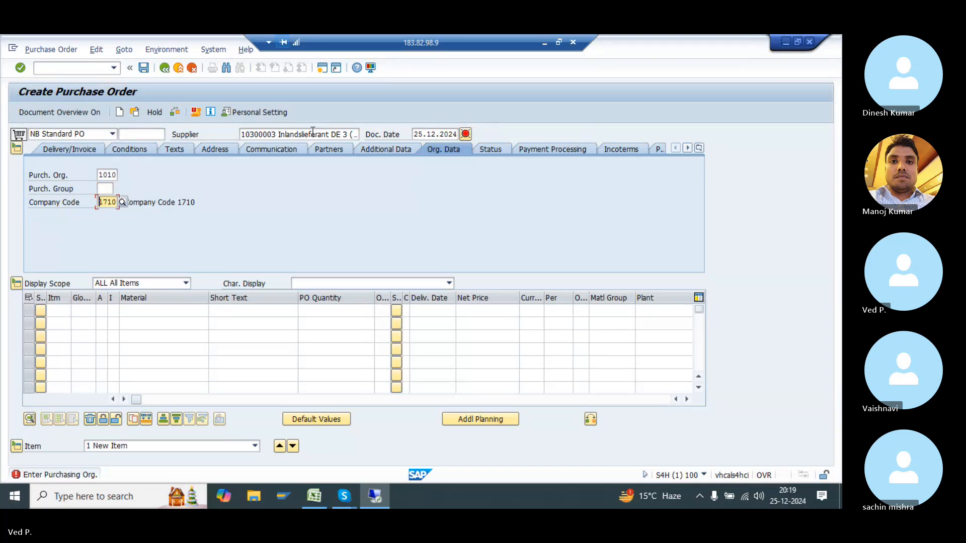
key(Delete)
text(1-1-)
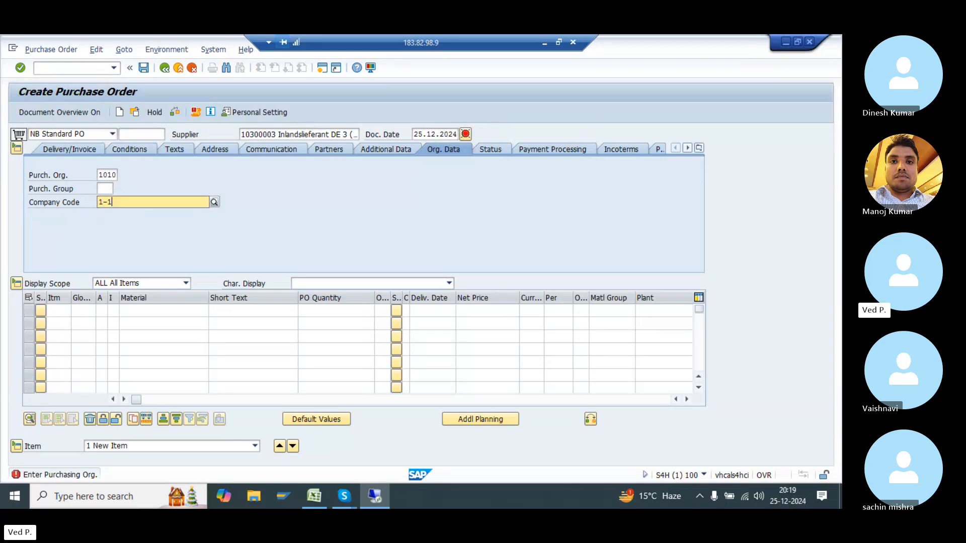
key(shift+Tab)
text(-0)
key(BackSpace)
key(BackSpace)
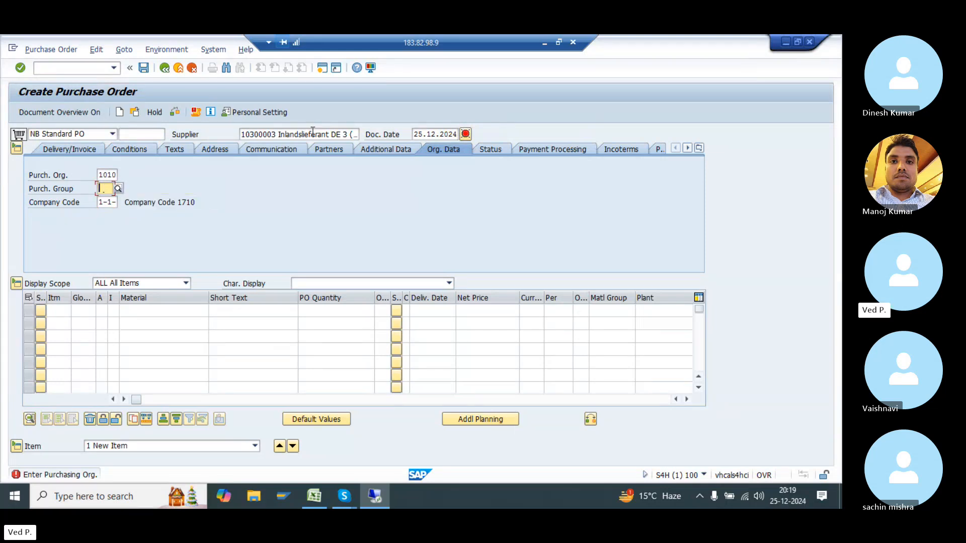
text(001)
key(Tab)
key(ctrl+a)
text(1010)
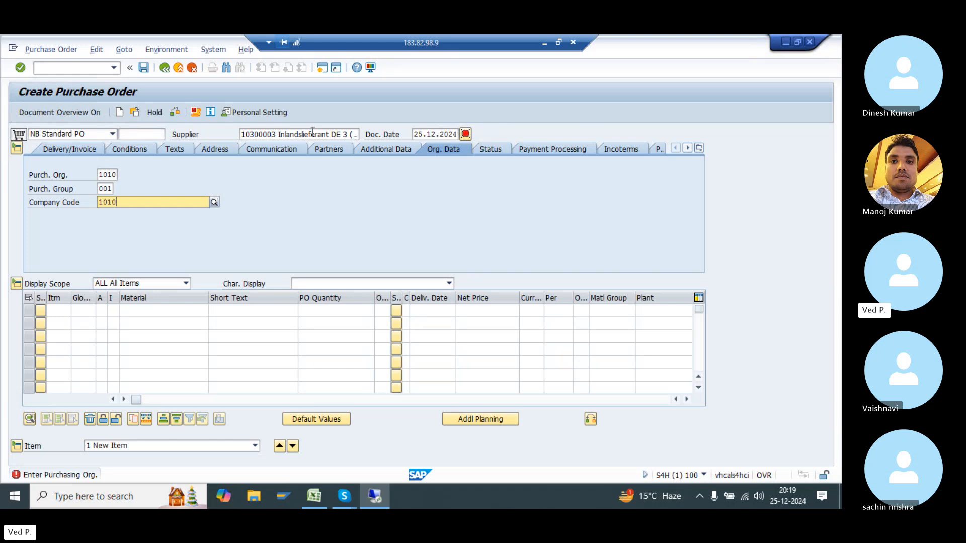
key(Return)
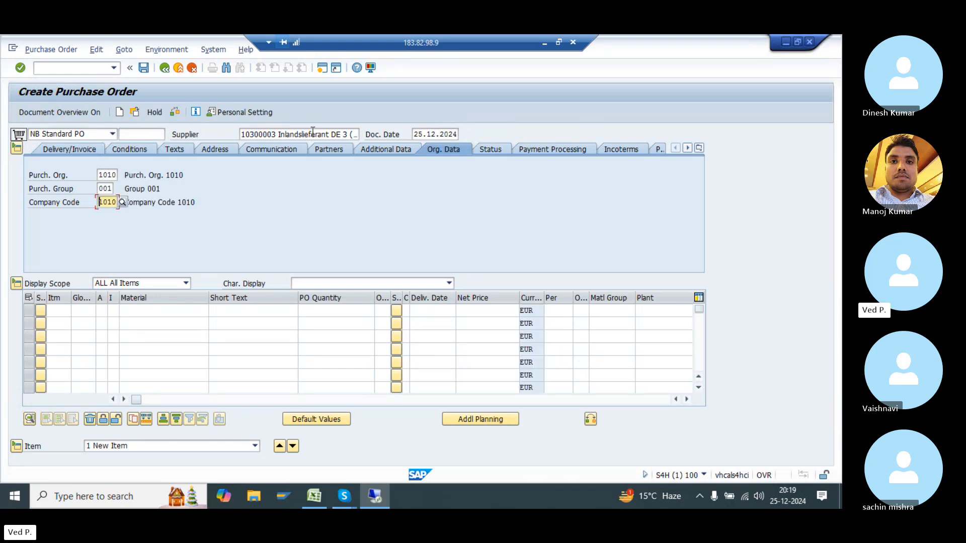
- Widen the item category column I and set the first item's category to L (Subcontracting)
click(113, 310)
drag(119, 298, 149, 298)
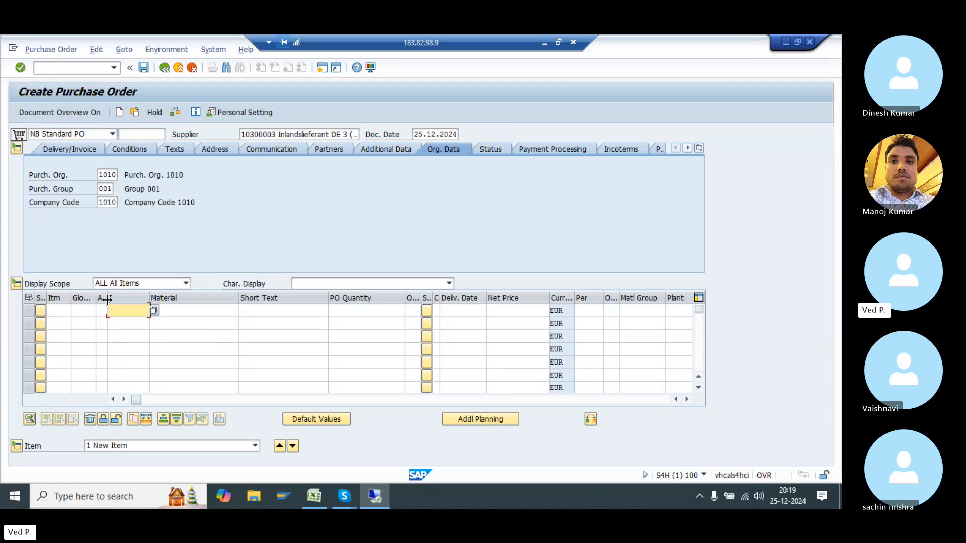
click(107, 300)
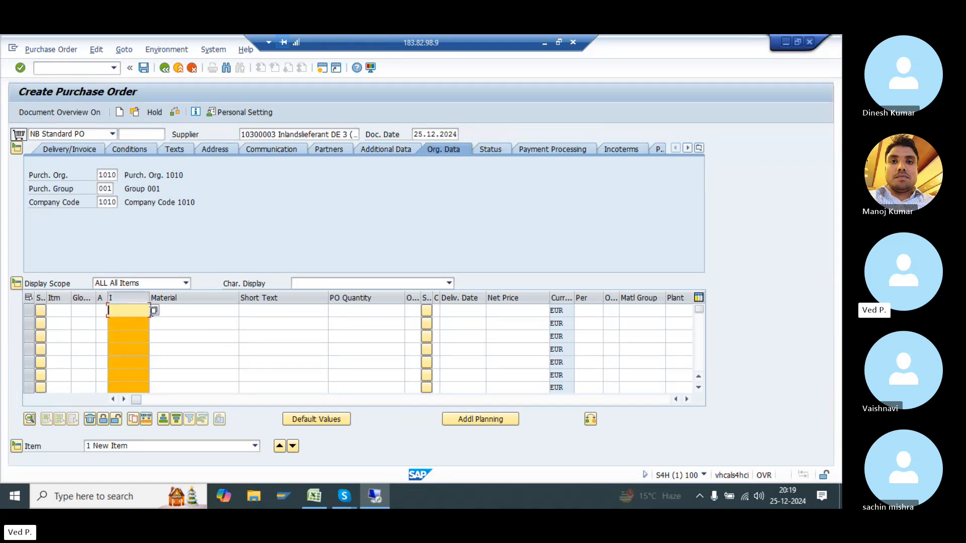
click(154, 311)
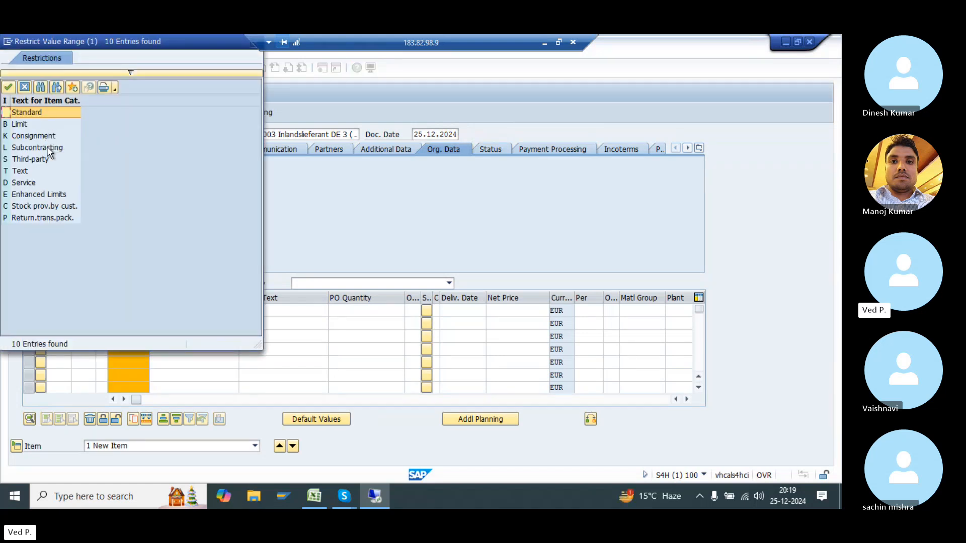
click(54, 147)
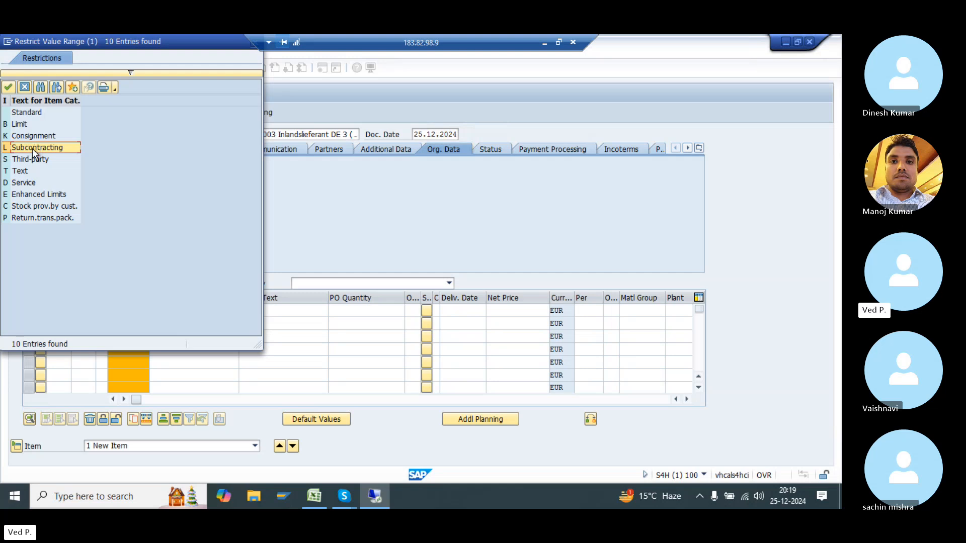
click(51, 115)
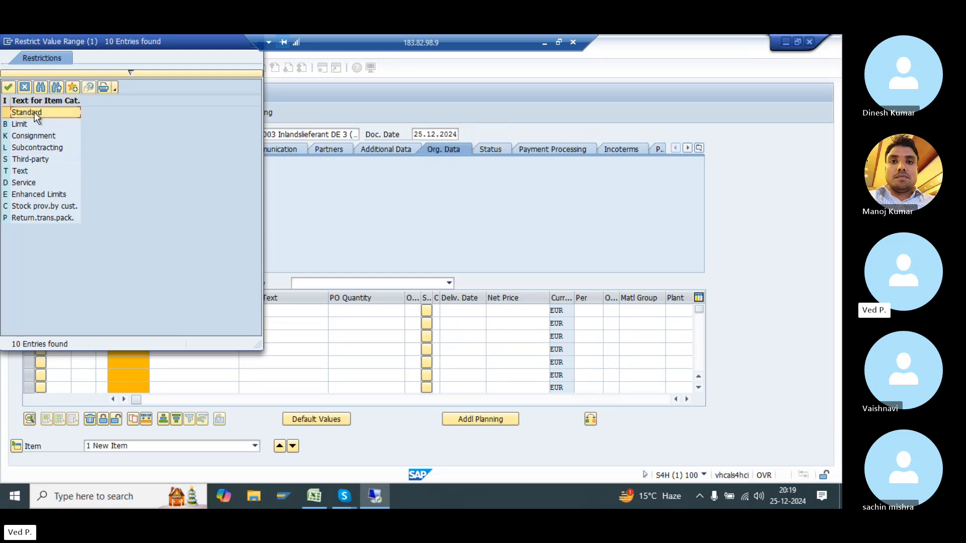
click(41, 147)
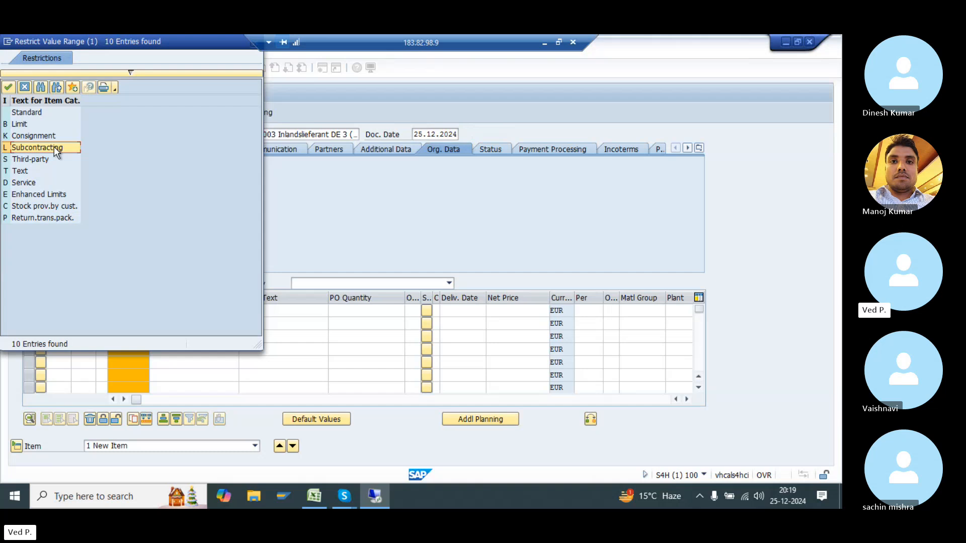
double_click(56, 152)
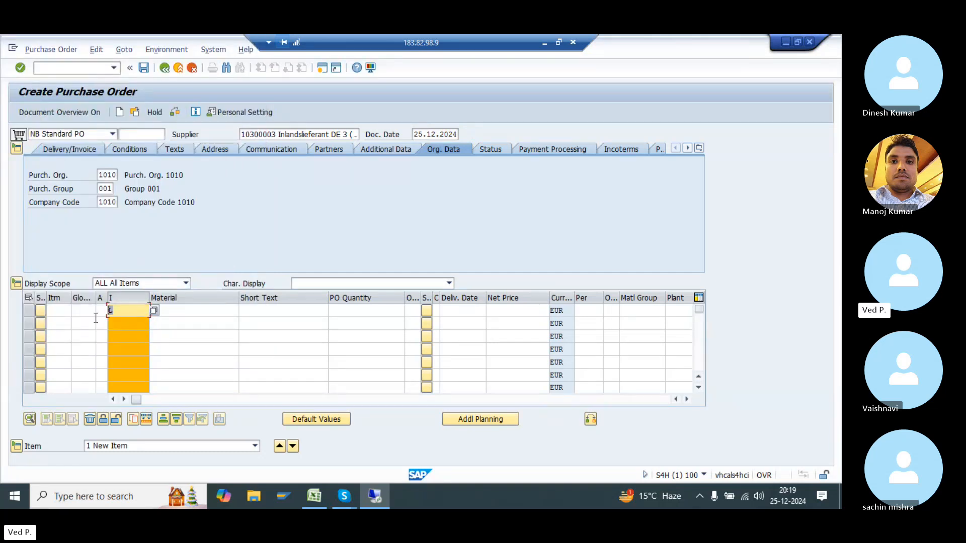
- Enter material SUB_CON_SFG with quantity 100 and plant 1010 in the subcontracting item
click(182, 312)
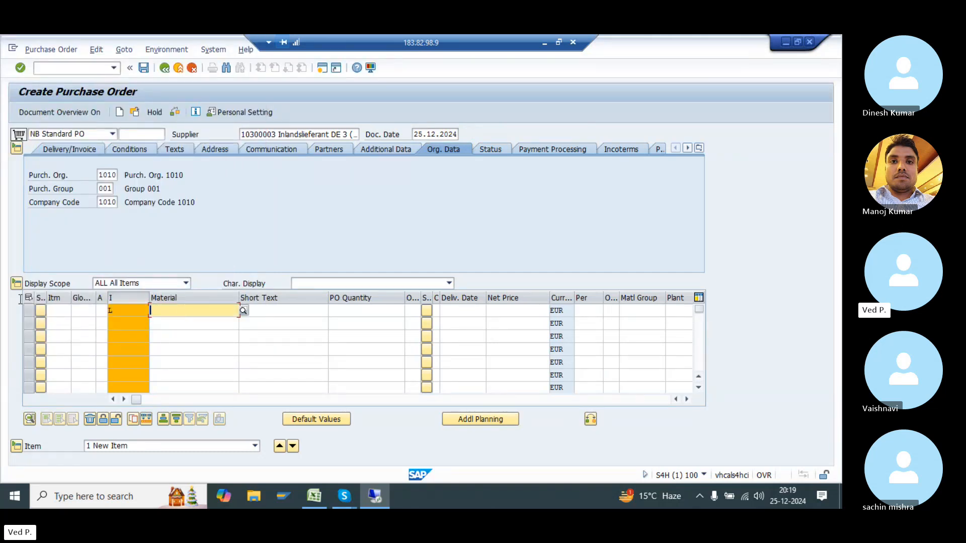
click(187, 310)
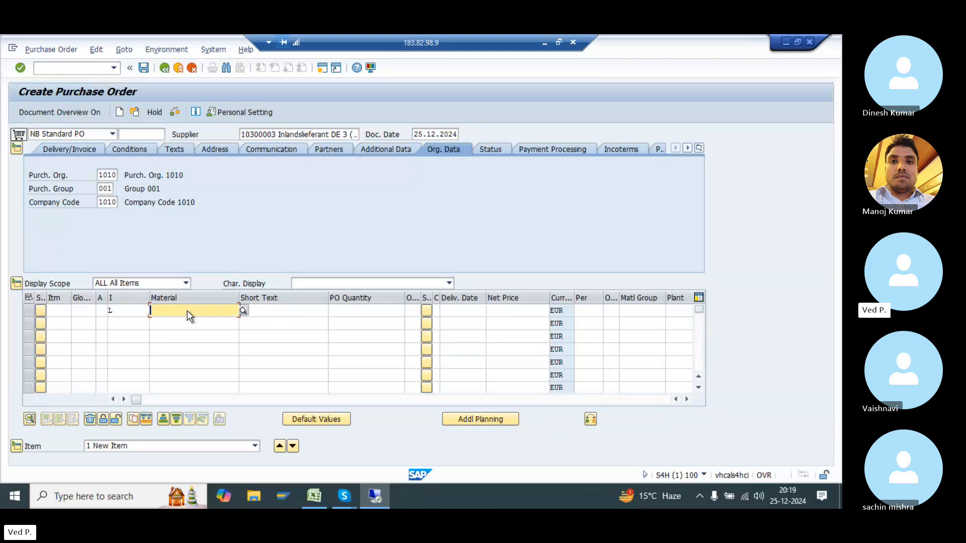
click(194, 322)
drag(215, 308, 146, 316)
click(363, 312)
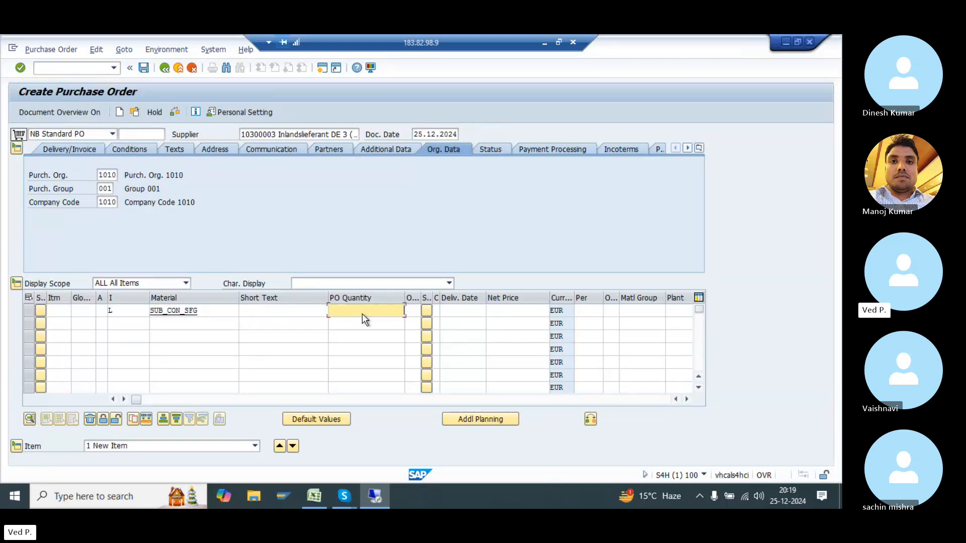
text(100)
click(683, 312)
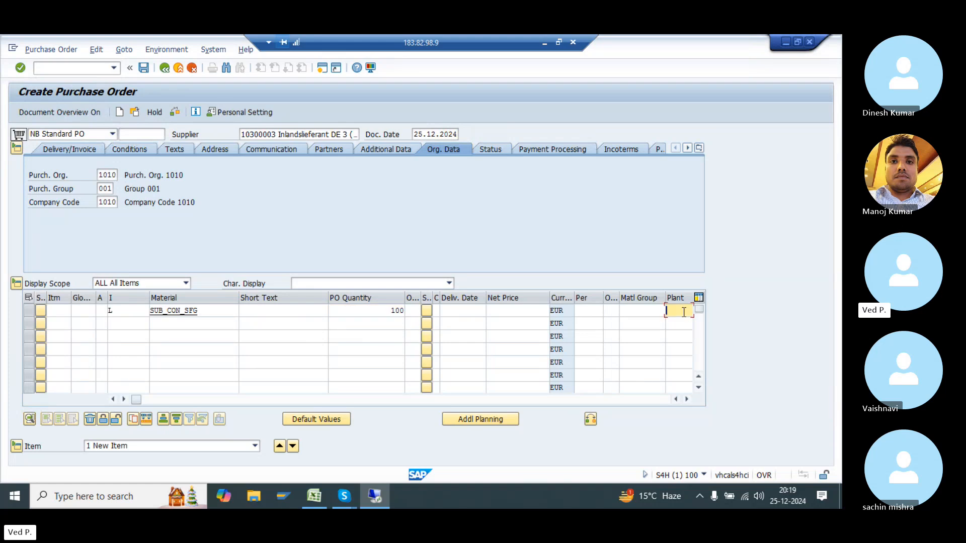
text(1010)
key(Return)
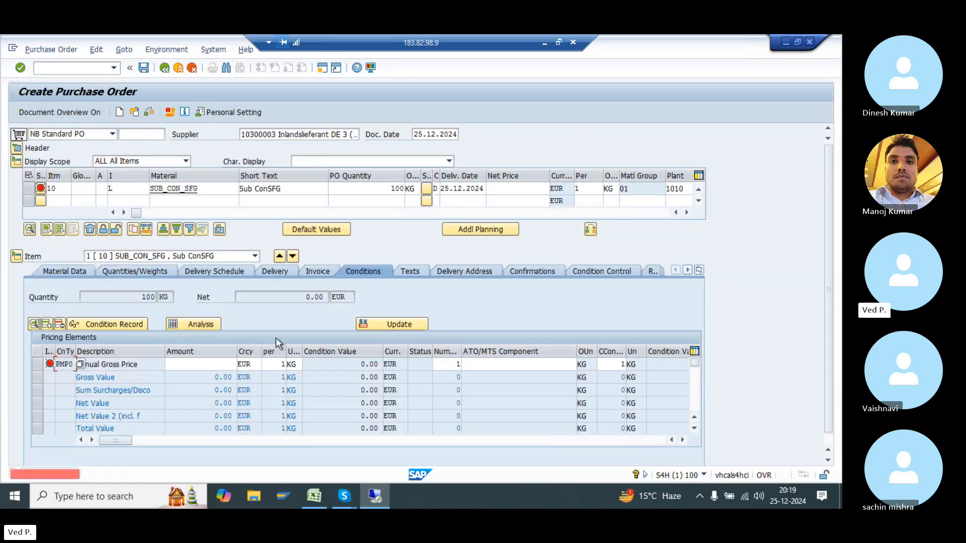
- Check the invoice data of the SUB_CON_SFG item and open its material data
click(318, 271)
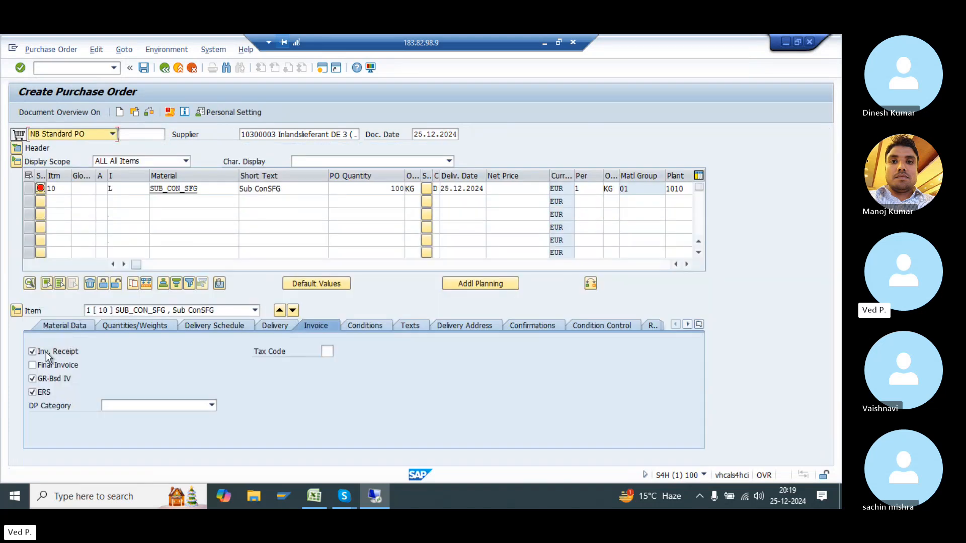
click(44, 352)
click(65, 325)
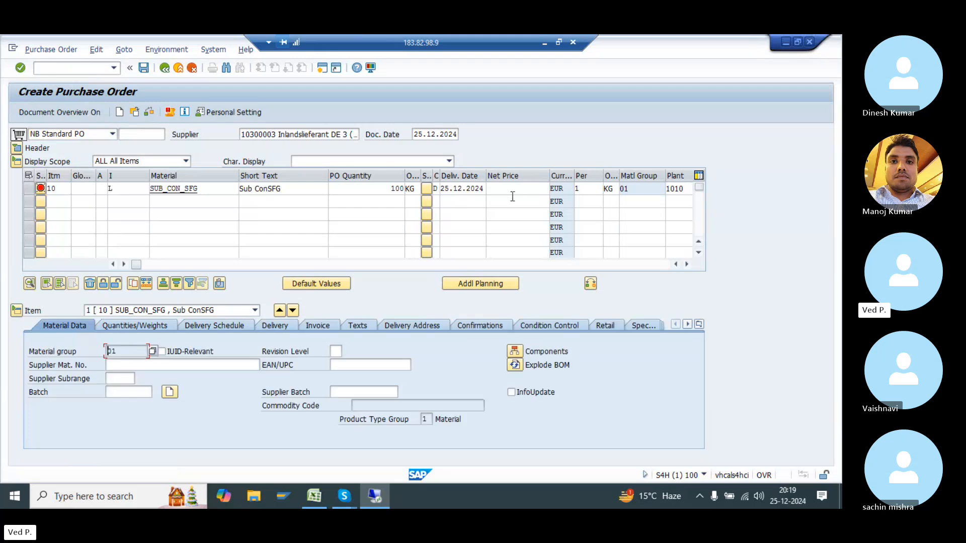
- Set the delivery date of purchase order item 10 to 27.12.2024
key(Return)
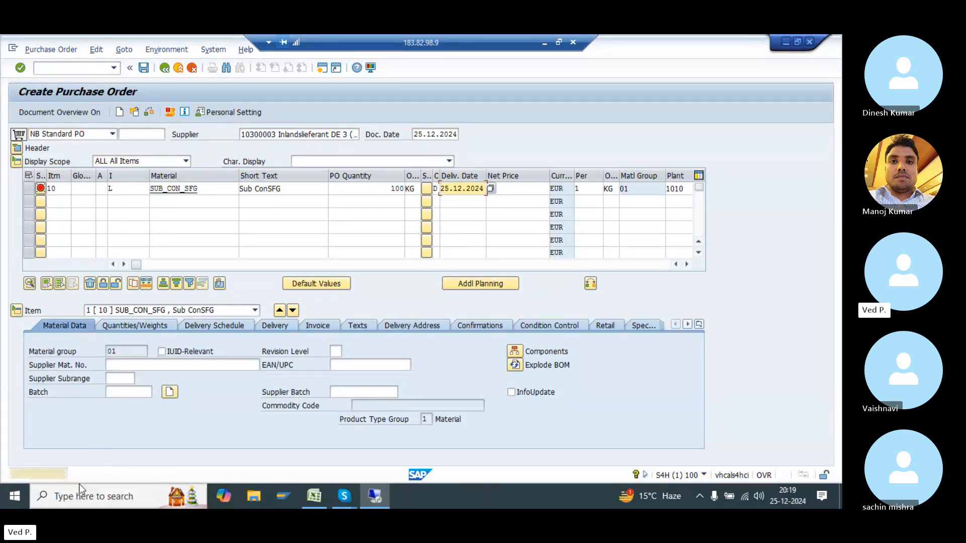
key(Return)
text(27.12.0242)
key(Return)
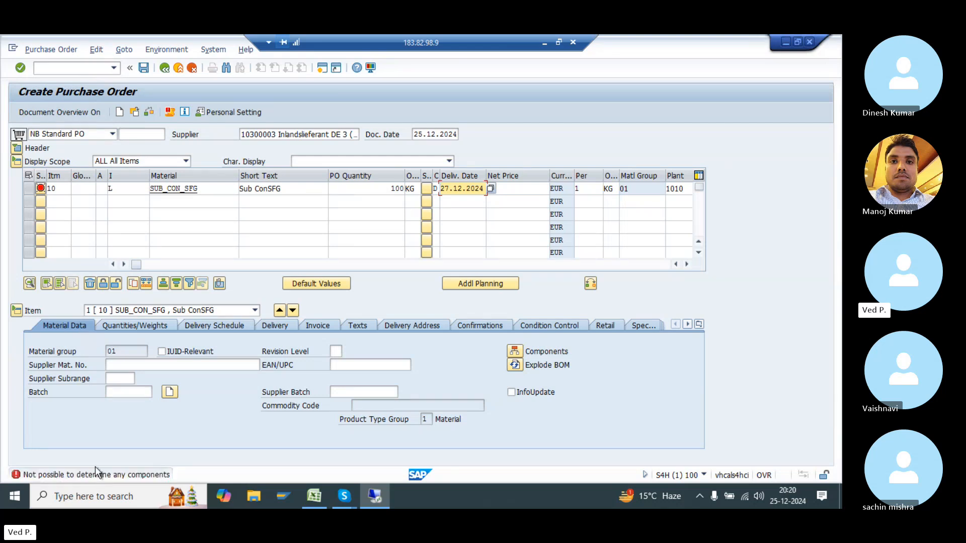
- Clear the item category of item 10 and view the item's invoice settings and material data
click(131, 186)
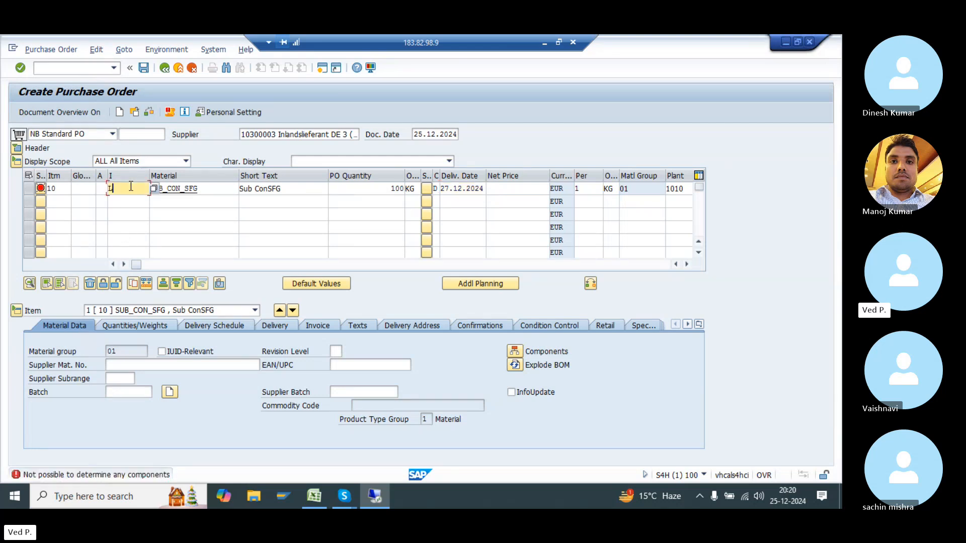
key(BackSpace)
key(Return)
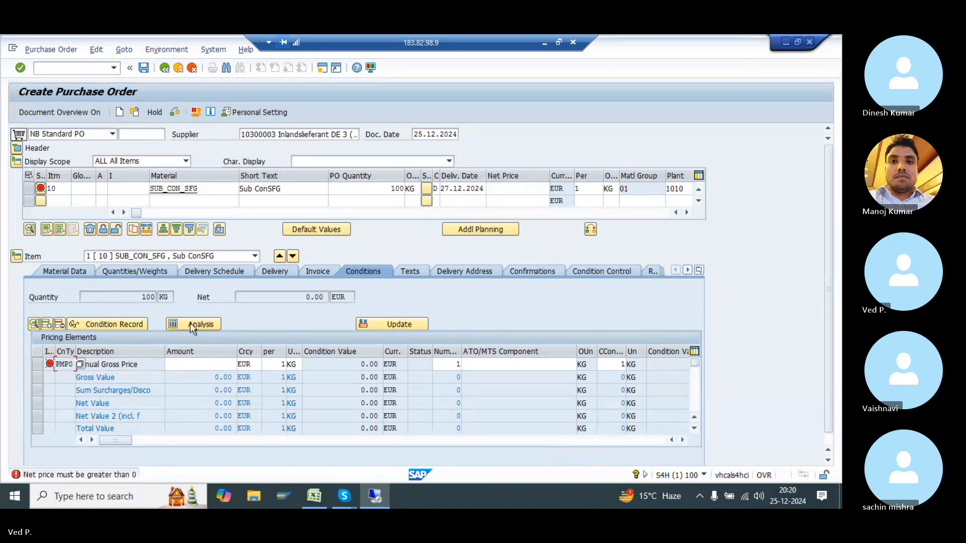
click(330, 272)
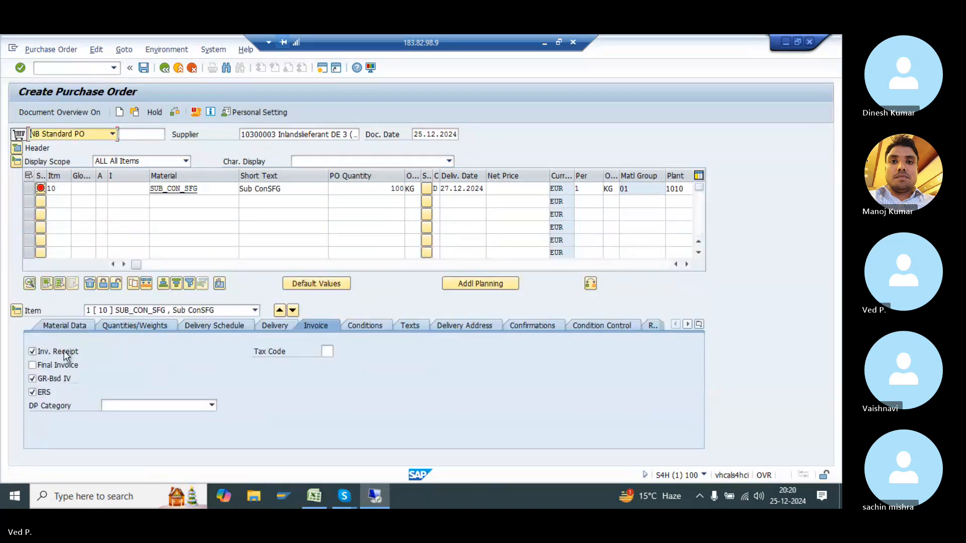
click(69, 326)
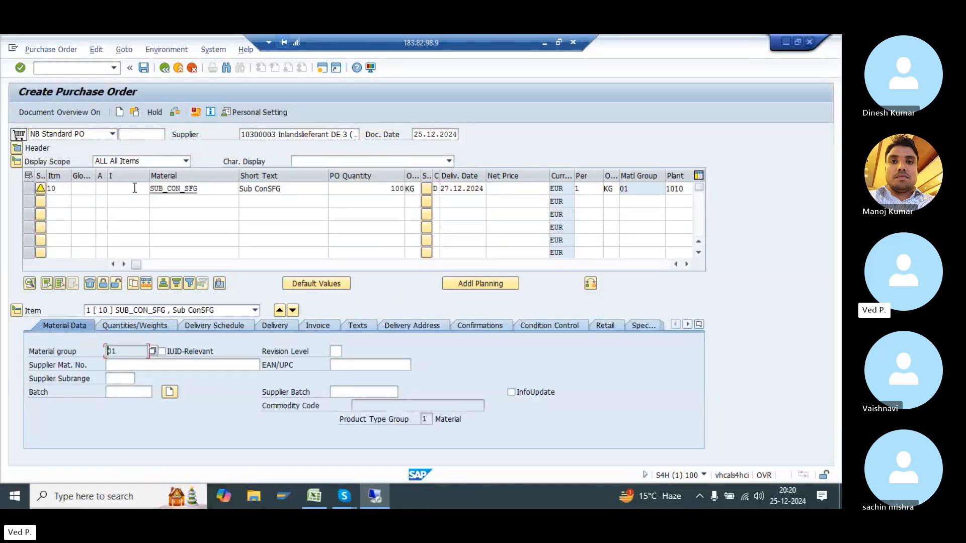
- Set the item category of item 10 to L for subcontracting
click(119, 186)
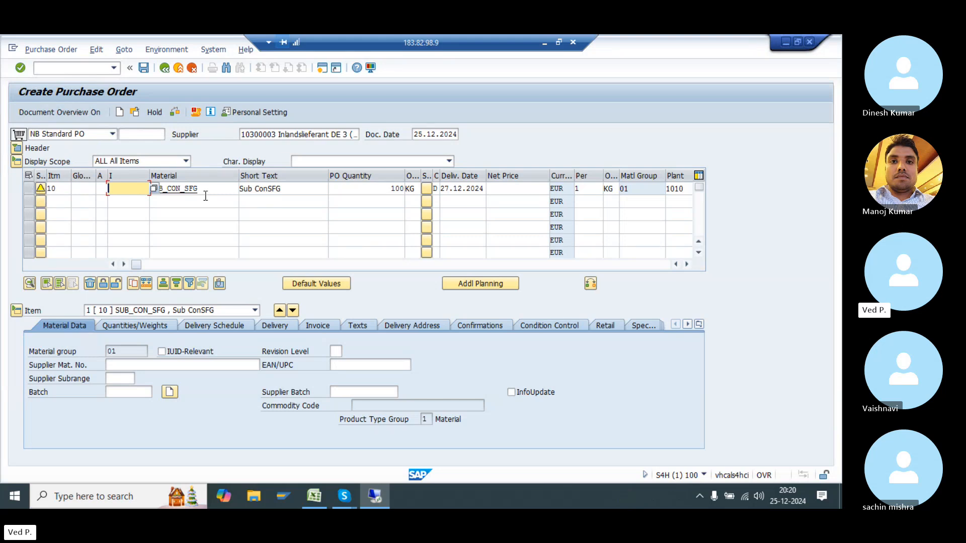
text(l)
key(Return)
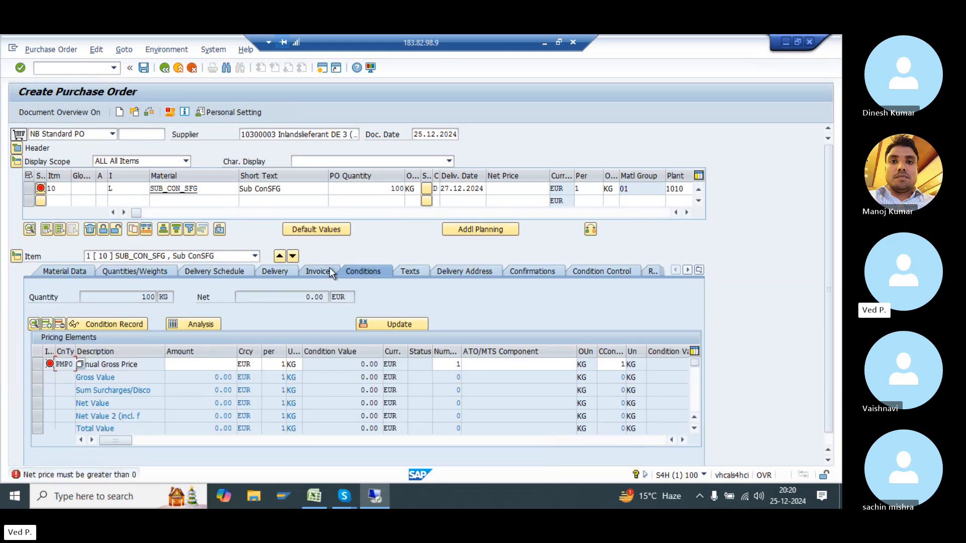
- Check item 10's invoice settings and read the long text of the error message about determining components
click(313, 272)
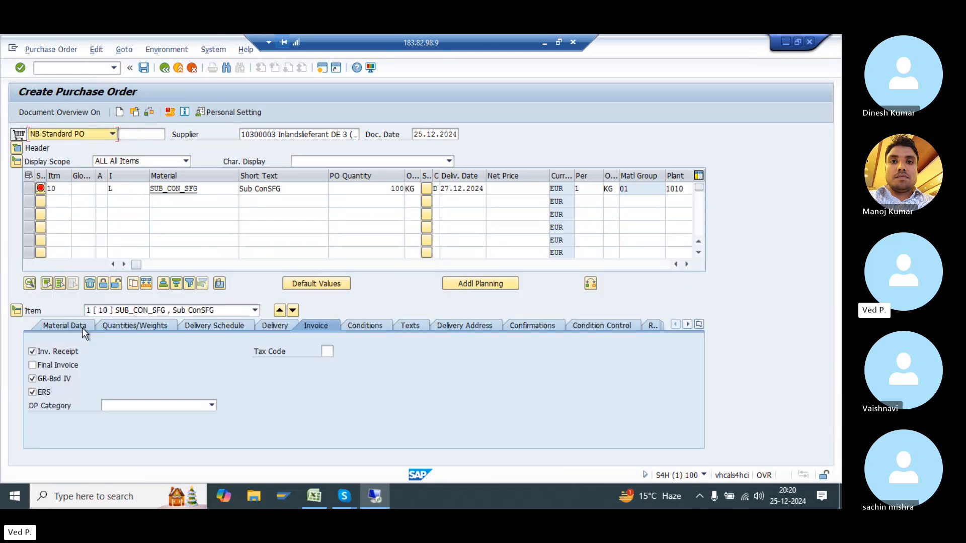
click(62, 349)
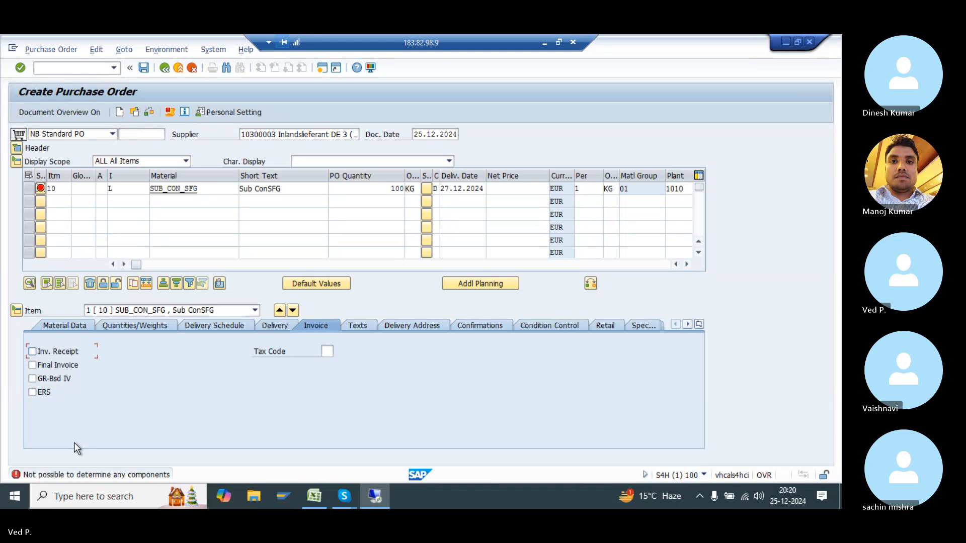
click(84, 475)
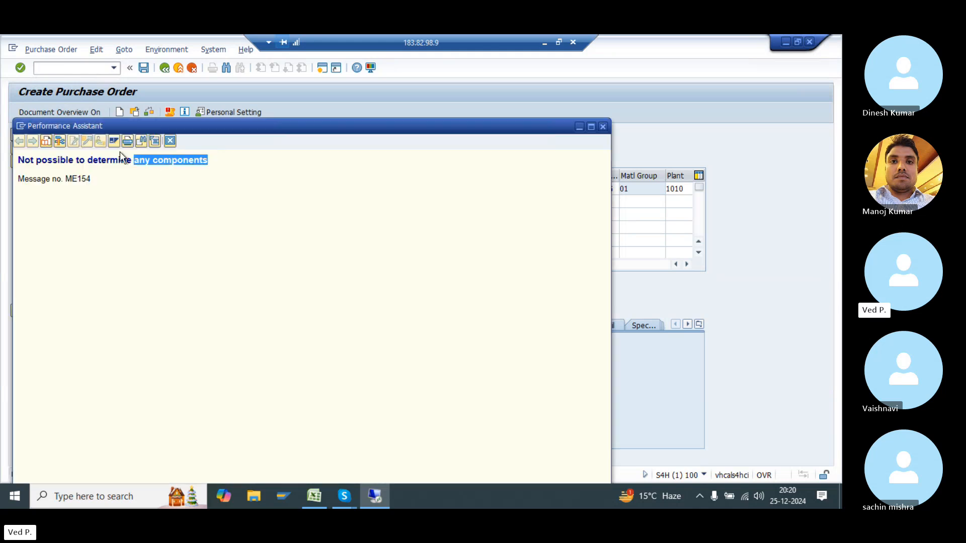
click(171, 141)
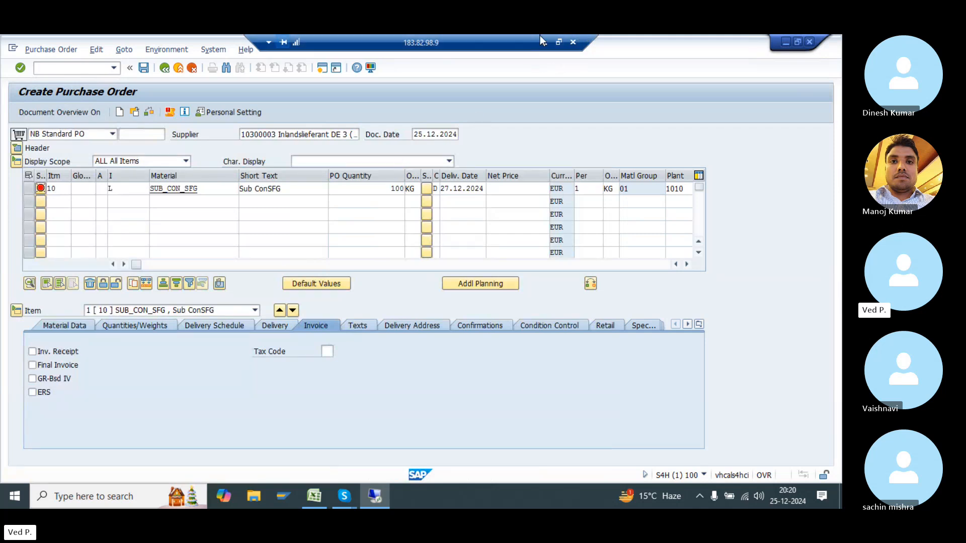
- Examine item 10's material data, quantities and weights, delivery schedule and item category
click(62, 324)
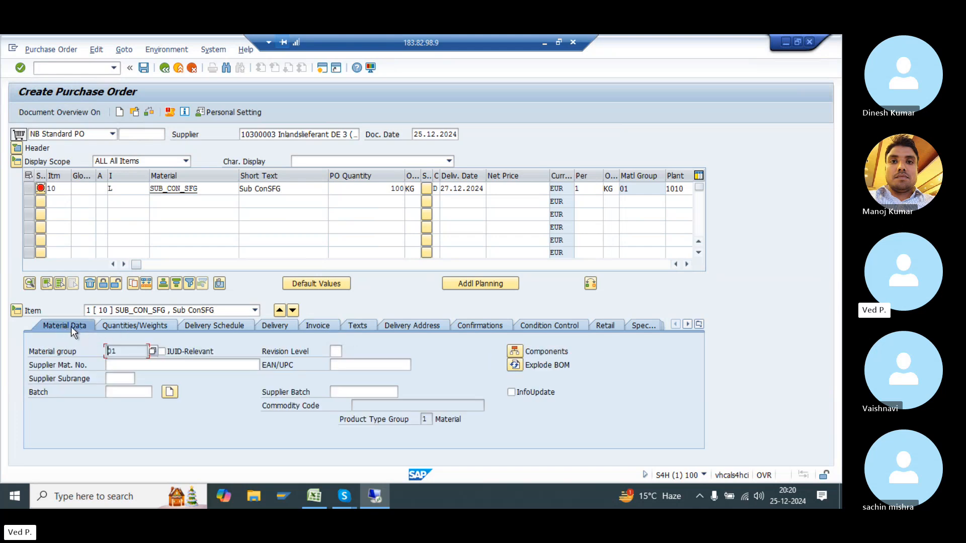
click(113, 324)
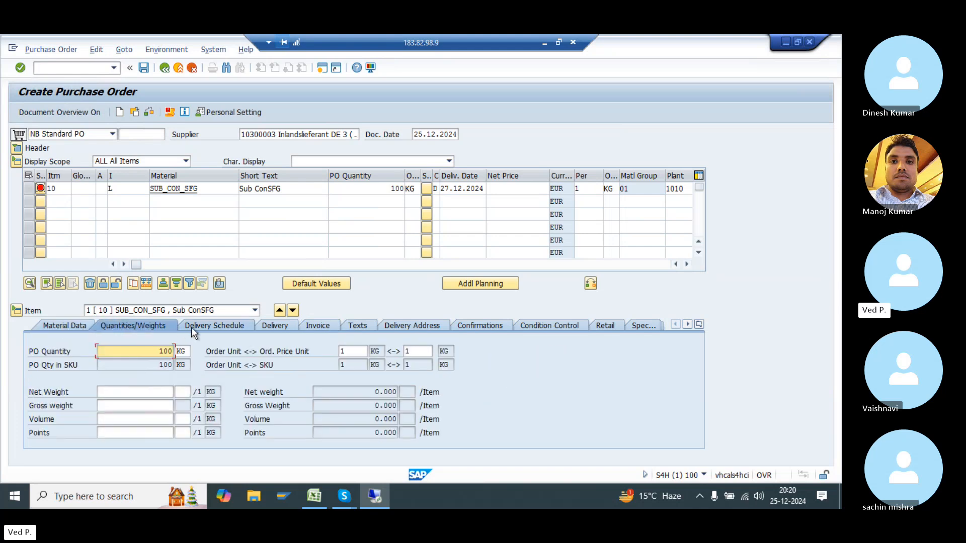
click(191, 326)
click(146, 326)
click(76, 328)
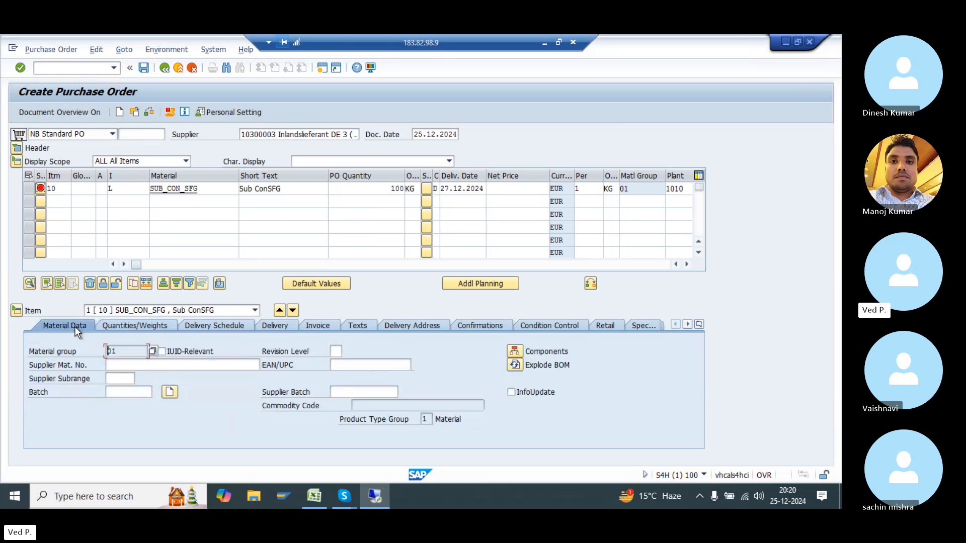
click(121, 189)
drag(121, 188, 103, 188)
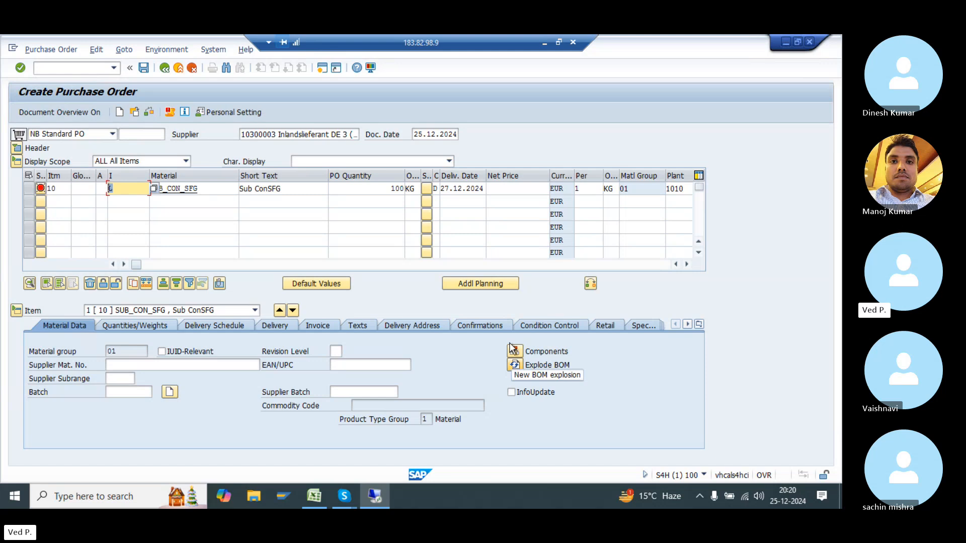
- Switch to the SAP-MM-SYLLABUS workbook in Excel and review the SUB_Con_SFG and RM > SFG subcontracting notes
click(542, 44)
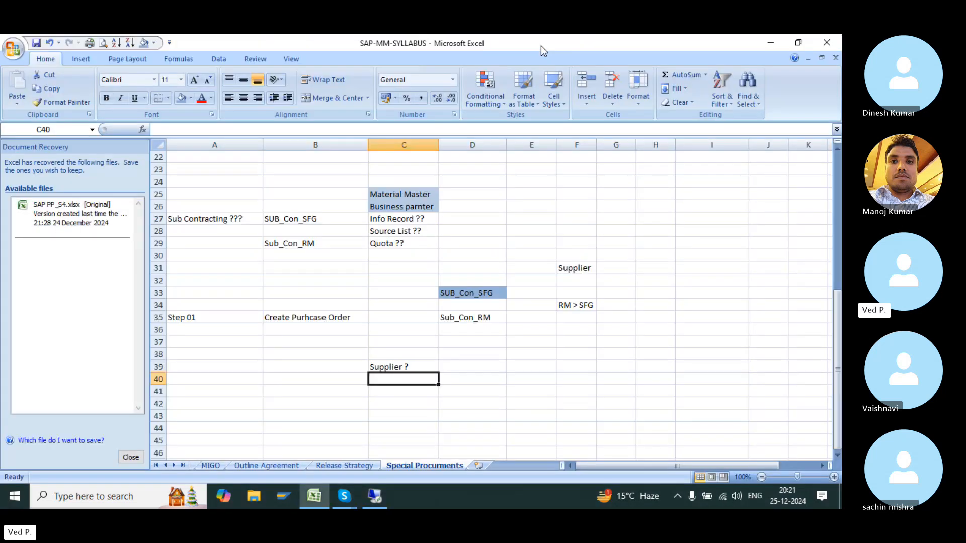
click(502, 378)
click(495, 304)
click(494, 293)
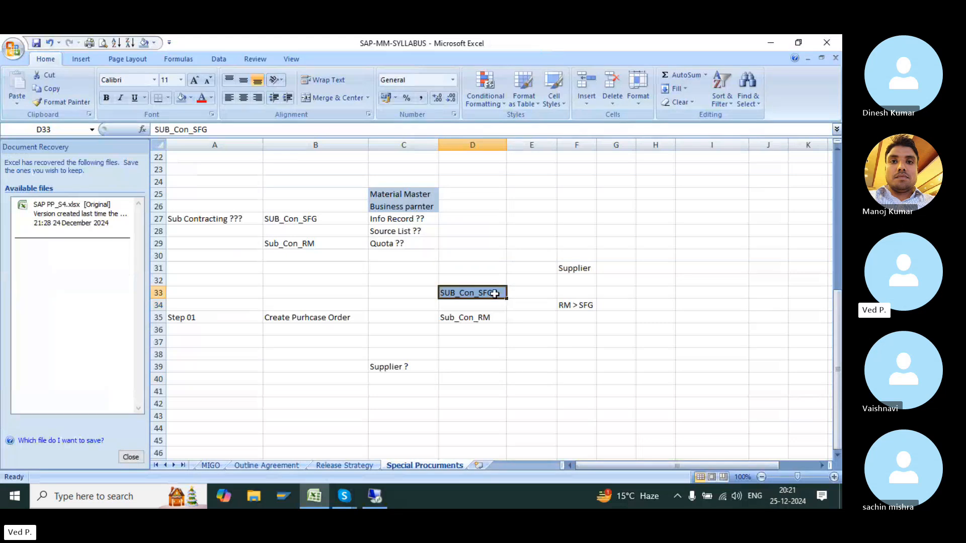
click(203, 98)
click(575, 307)
click(579, 352)
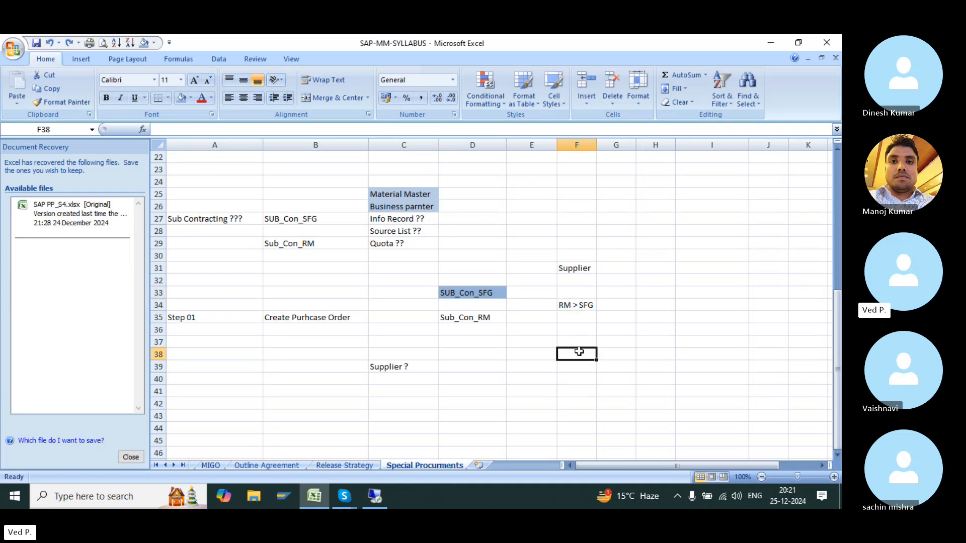
click(578, 307)
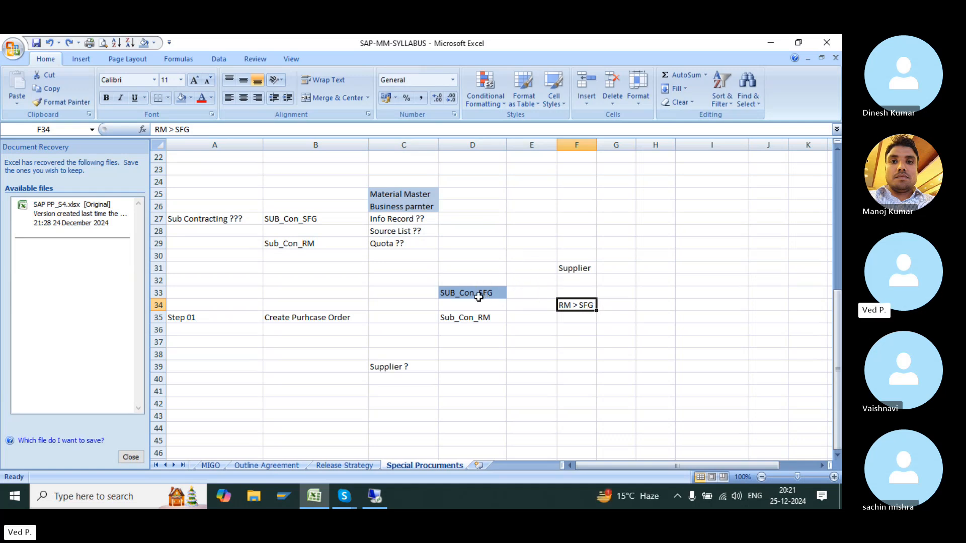
- Change the raw material entry in cell D35 to Sub_Con_RM_01
click(473, 319)
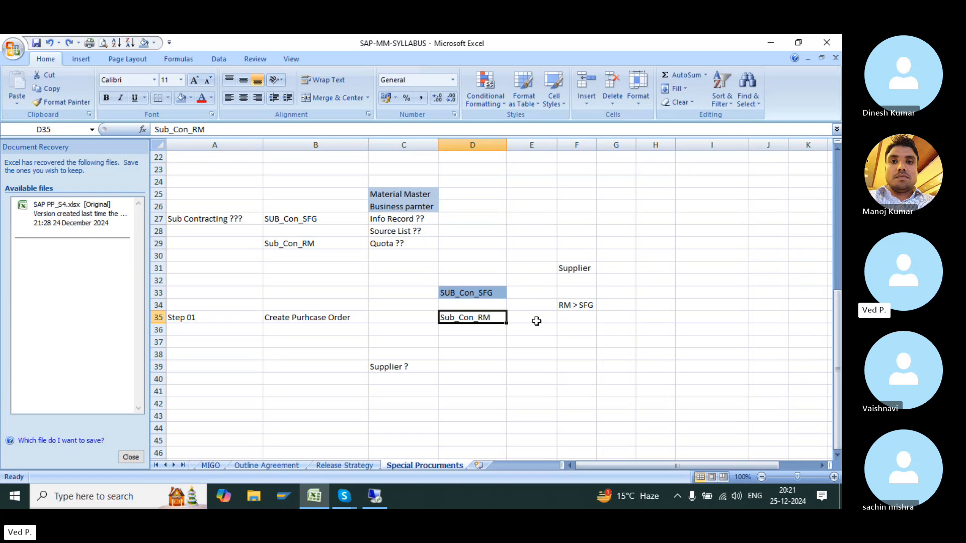
drag(496, 316, 492, 362)
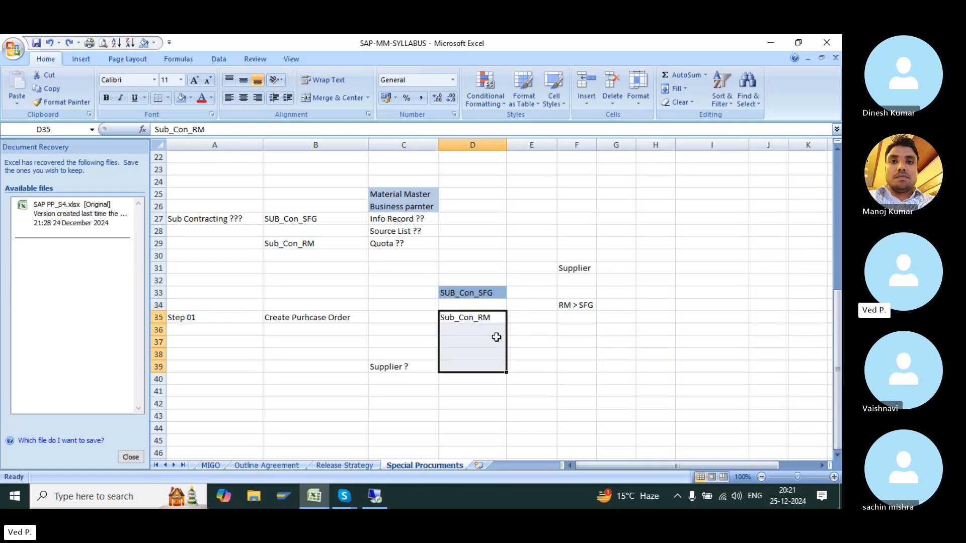
double_click(493, 317)
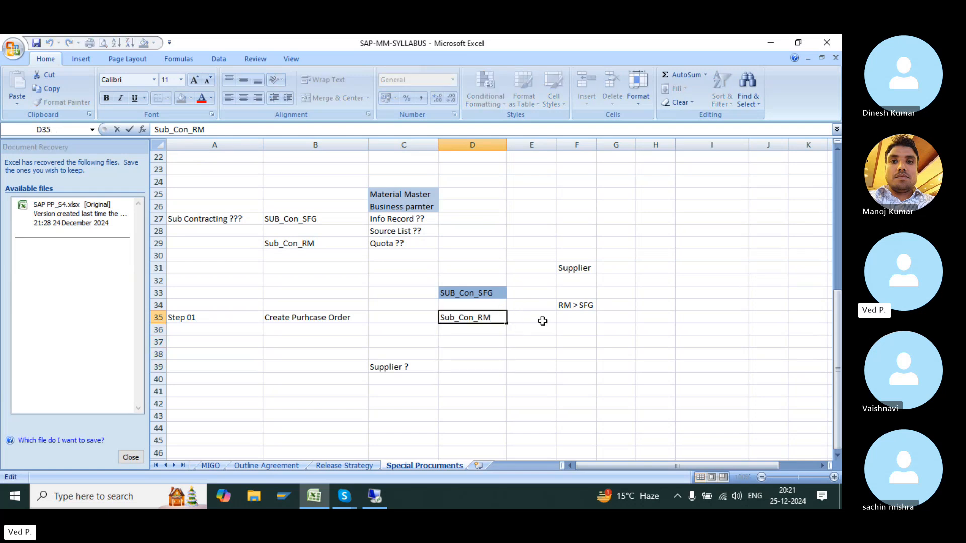
text(_01)
key(Return)
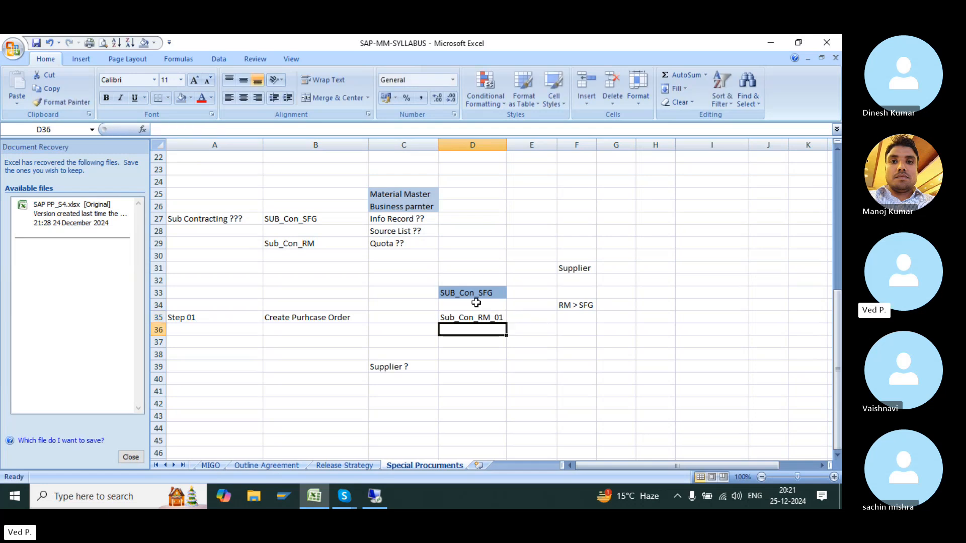
- Switch to the SAP purchase order and check its messages for item 10
click(372, 496)
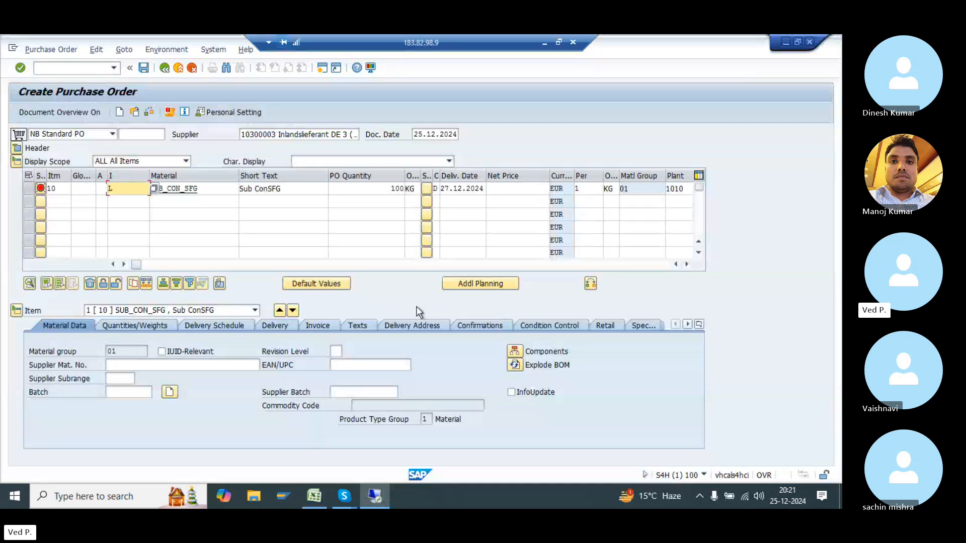
click(148, 111)
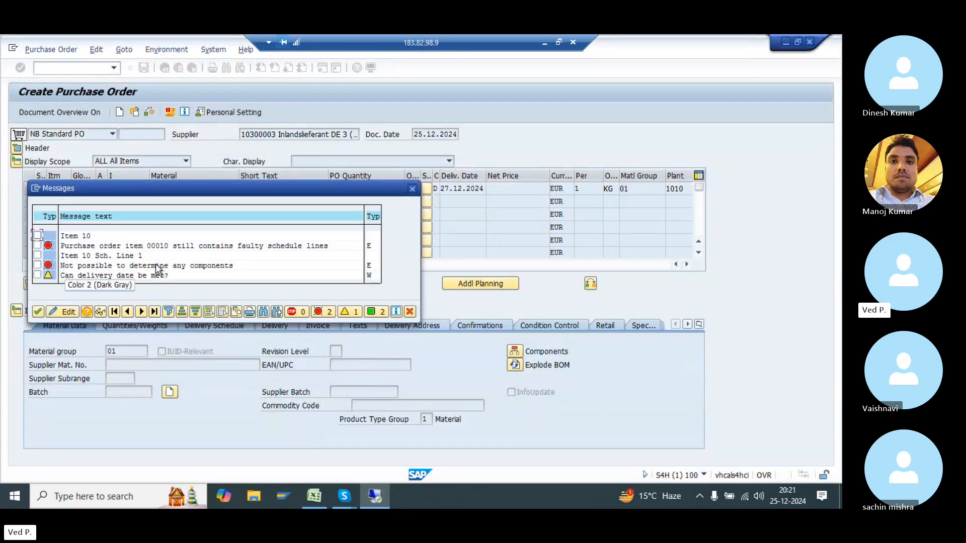
click(413, 188)
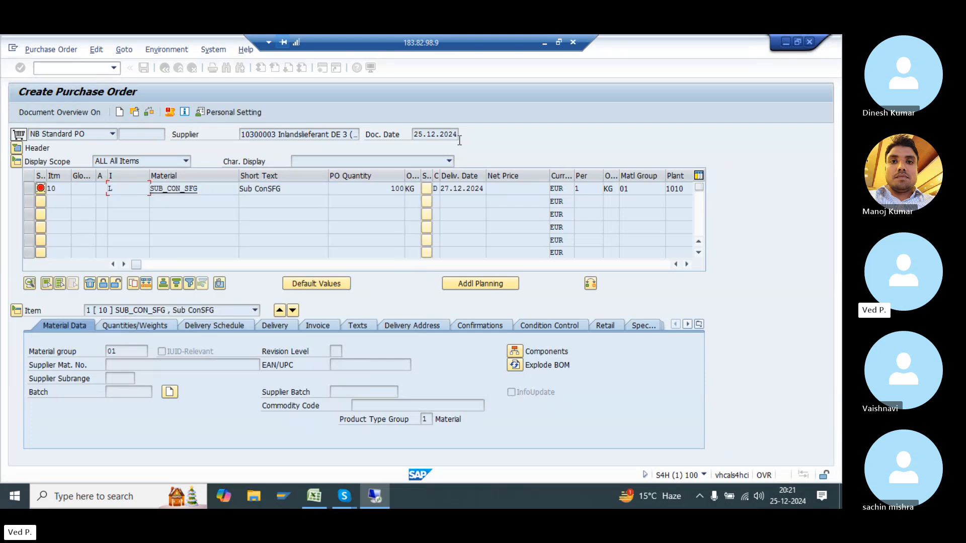
- Switch back to the Excel workbook and enter "Define Bill of Material" in cell D41
click(545, 43)
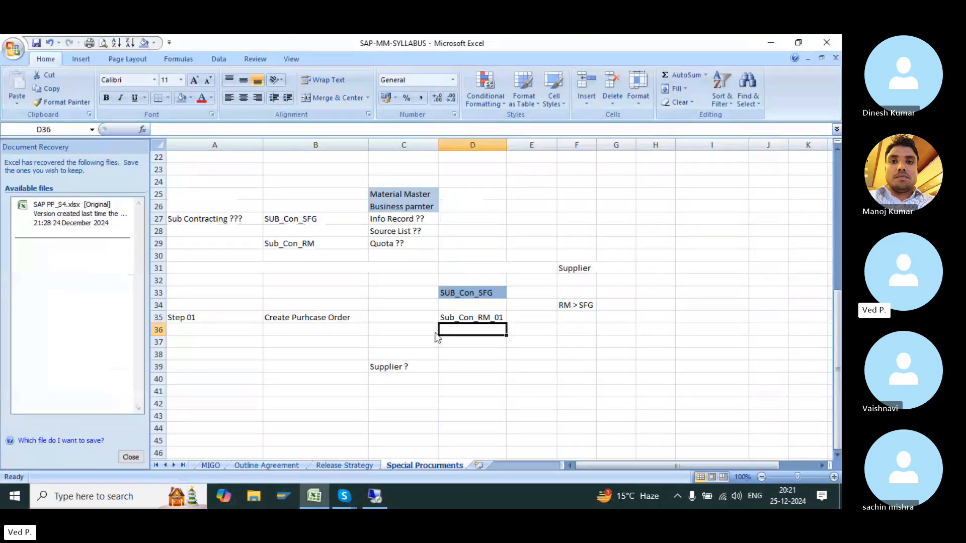
click(493, 407)
double_click(493, 389)
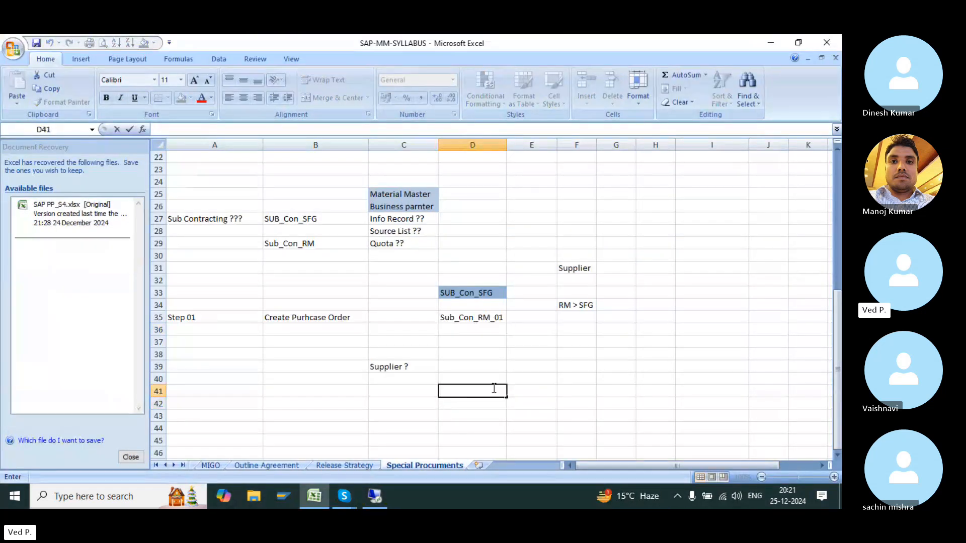
text(Define Bill)
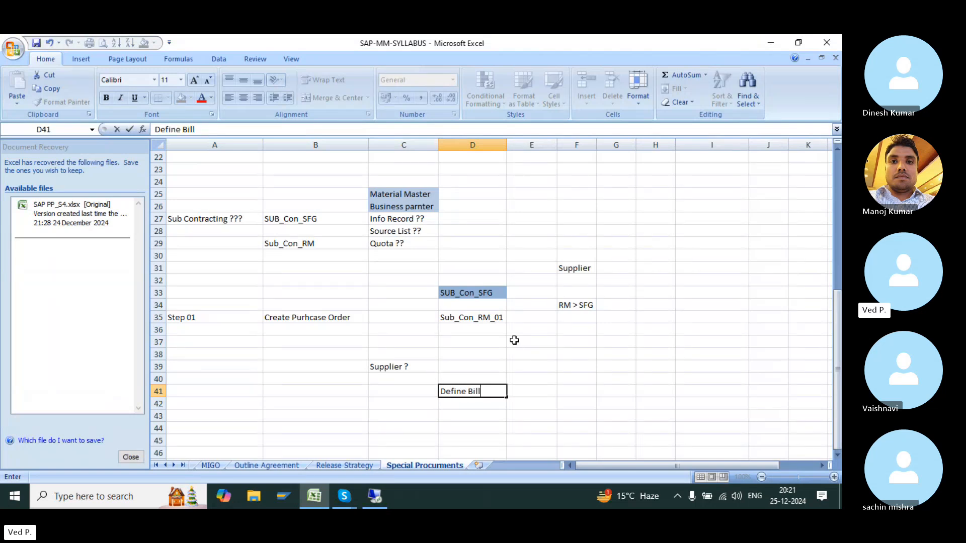
text( of Material)
key(Return)
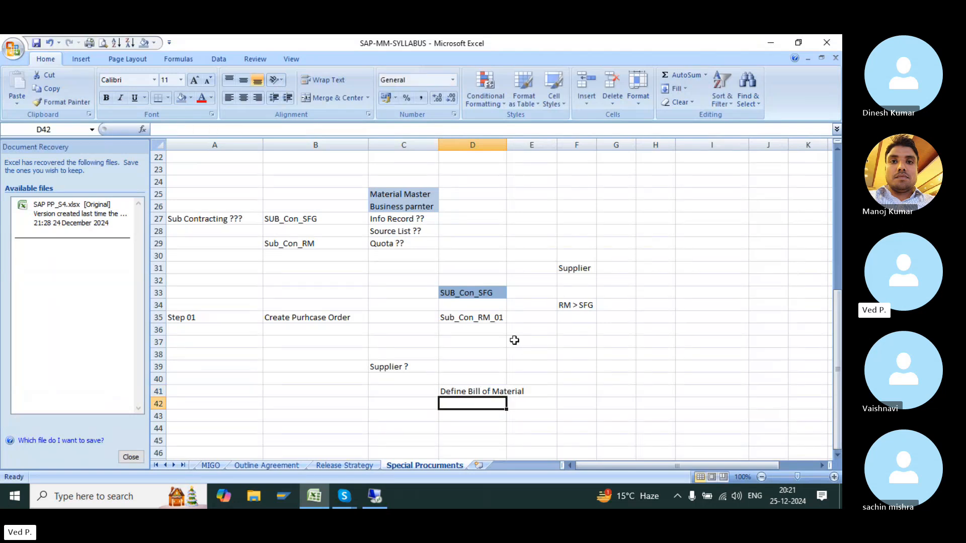
- Copy the SUB_Con_SFG and Sub_Con_RM_01 cells D33:D35 to D44 below the bill of material note
click(482, 289)
shift+click(497, 317)
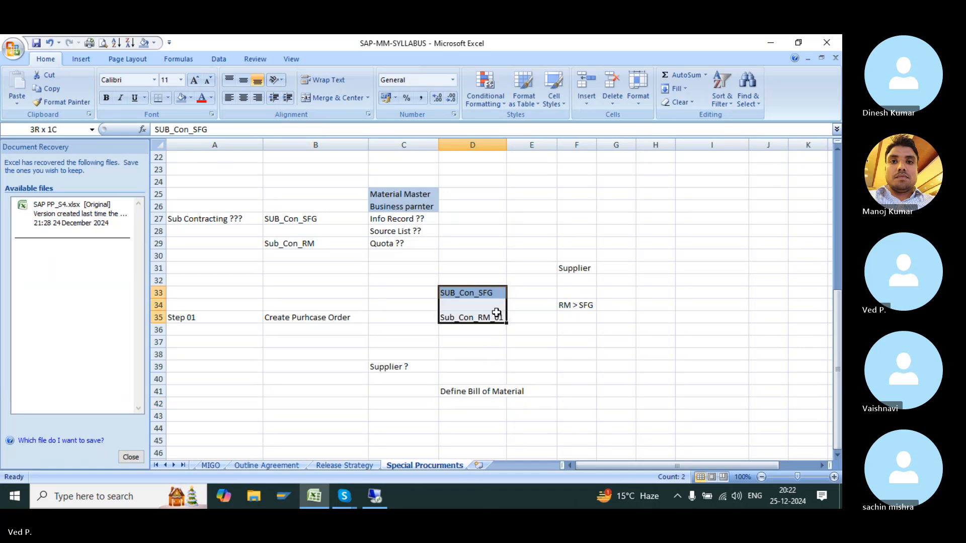
key(ctrl+c)
scroll(494, 307, down, 5)
click(493, 292)
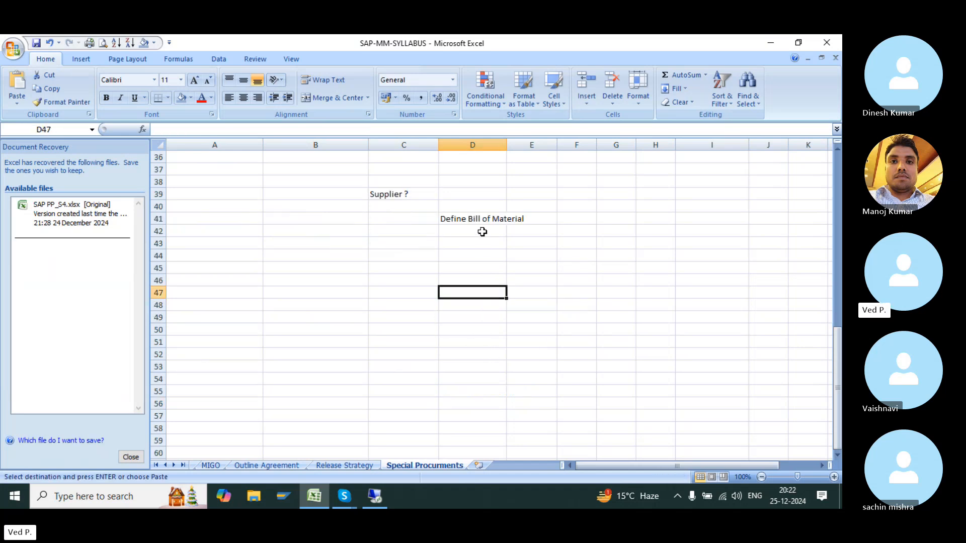
click(480, 254)
key(ctrl+v)
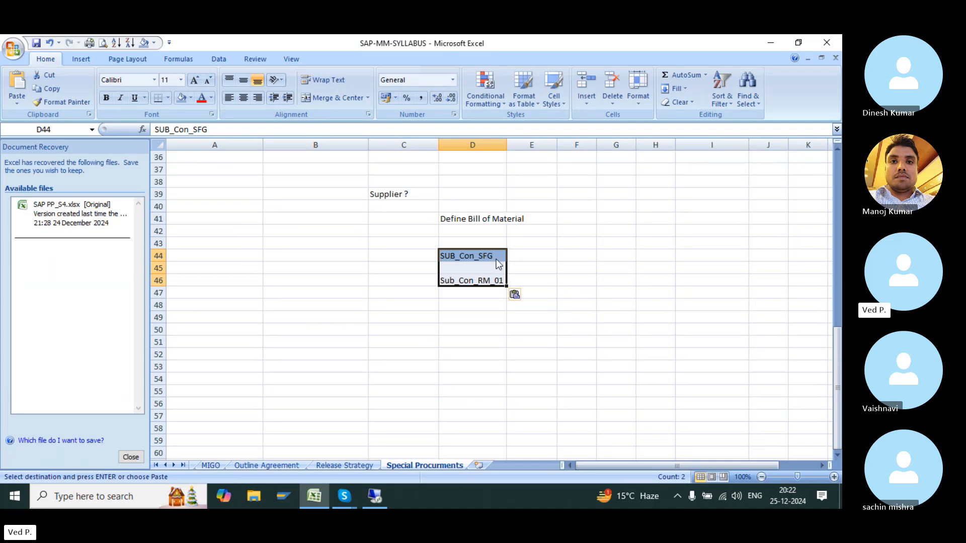
click(497, 257)
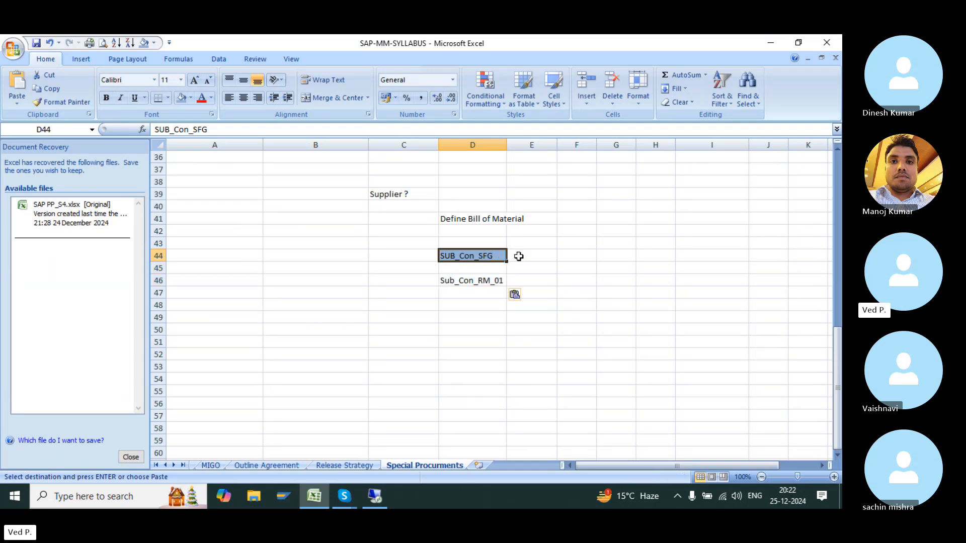
- Enter the bill of material quantities: 1 for SUB_Con_SFG in cell F44 and 1 kg for Sub_Con_RM_01 in cell F46
click(587, 257)
text(1)
key(Return)
key(Return)
text(1 k)
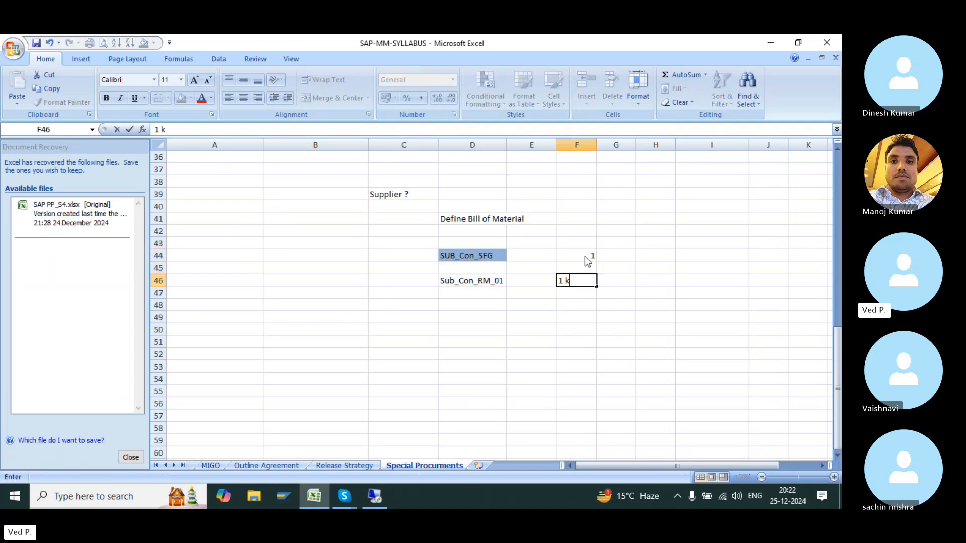
text(g)
key(Return)
drag(491, 281, 588, 280)
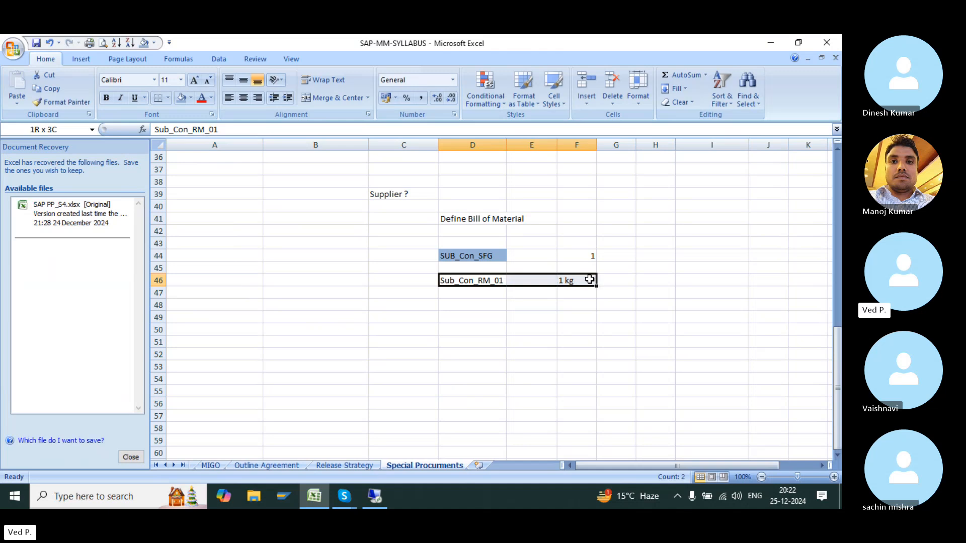
drag(465, 220, 589, 280)
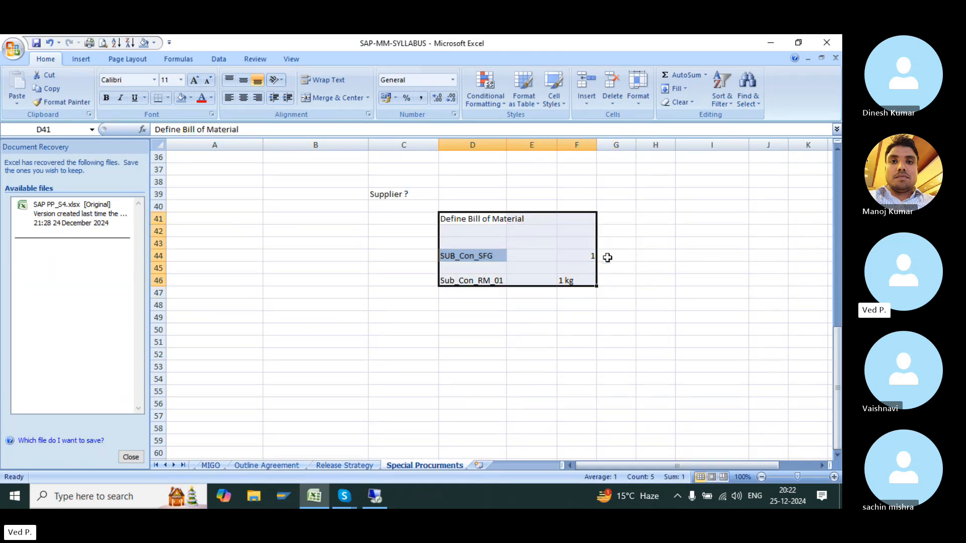
click(608, 255)
text(100)
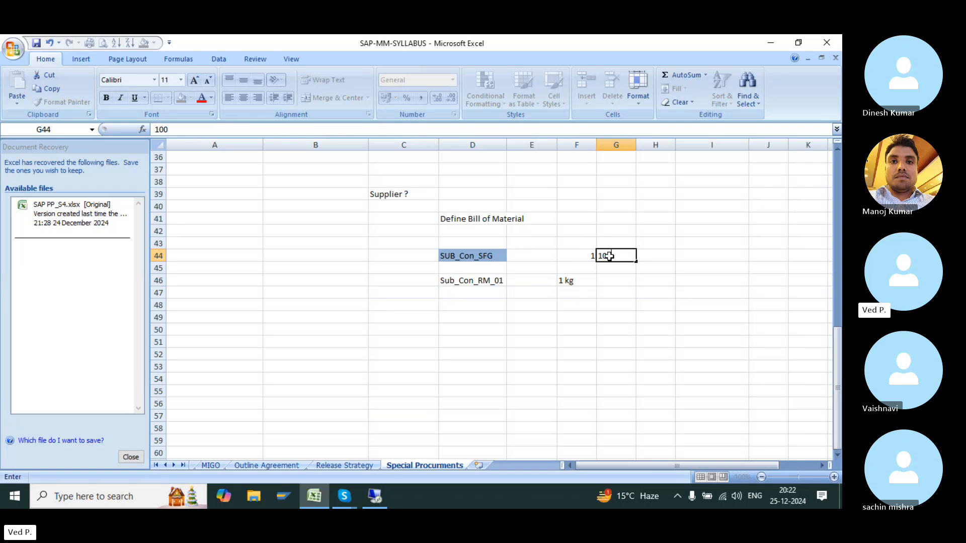
key(Return)
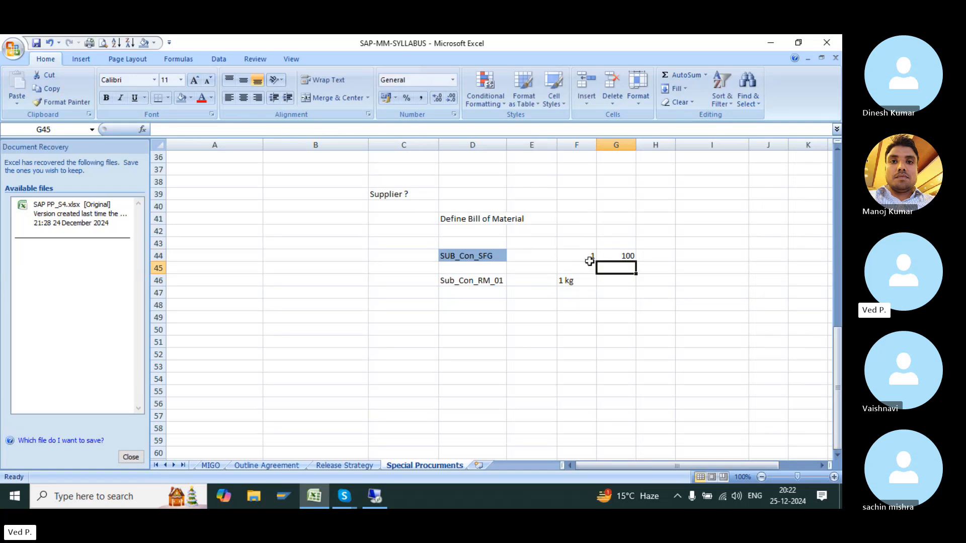
- Enter 1000 for SUB_Con_SFG in cell G44 and calculate the raw material requirement in G46 with =1000*1
click(628, 254)
text(1000)
key(Return)
key(Down)
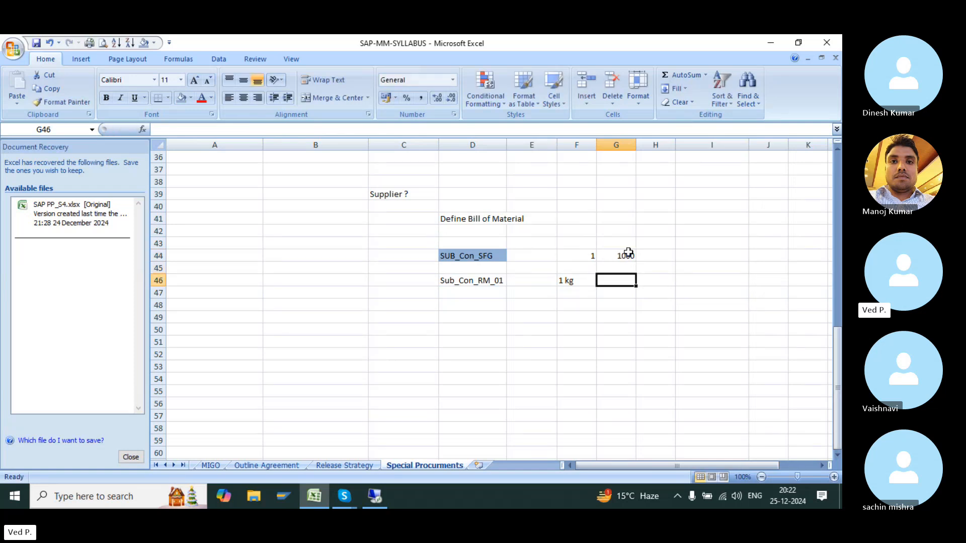
text(=1000)
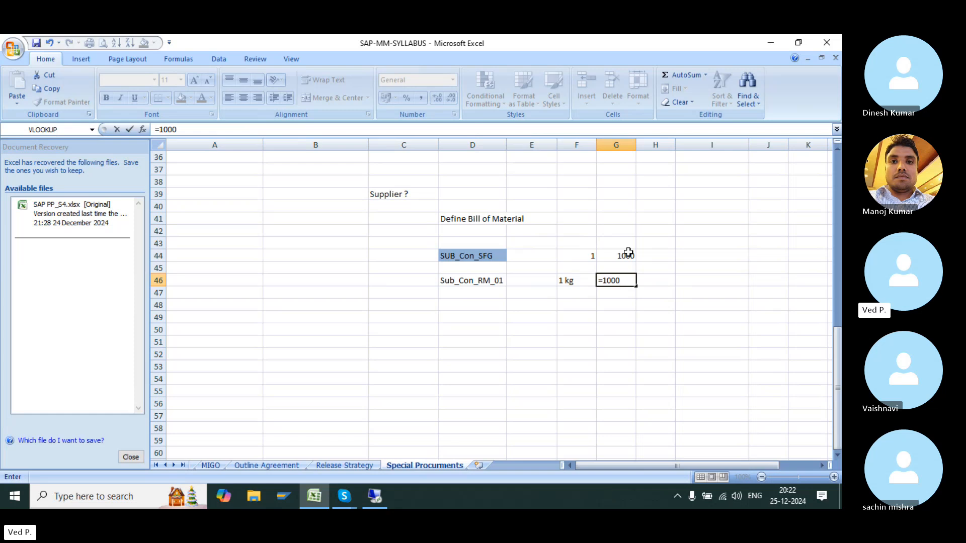
text(*)
key(Return)
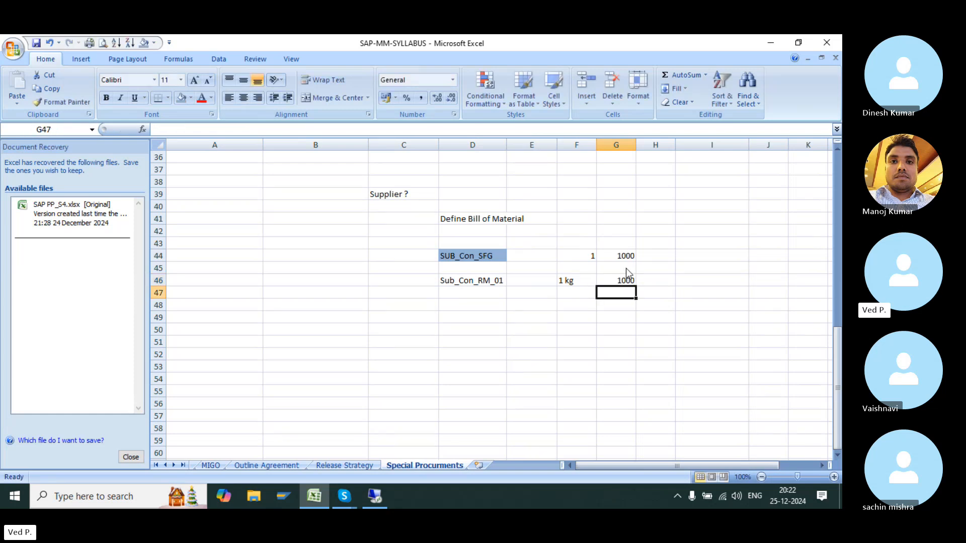
click(625, 280)
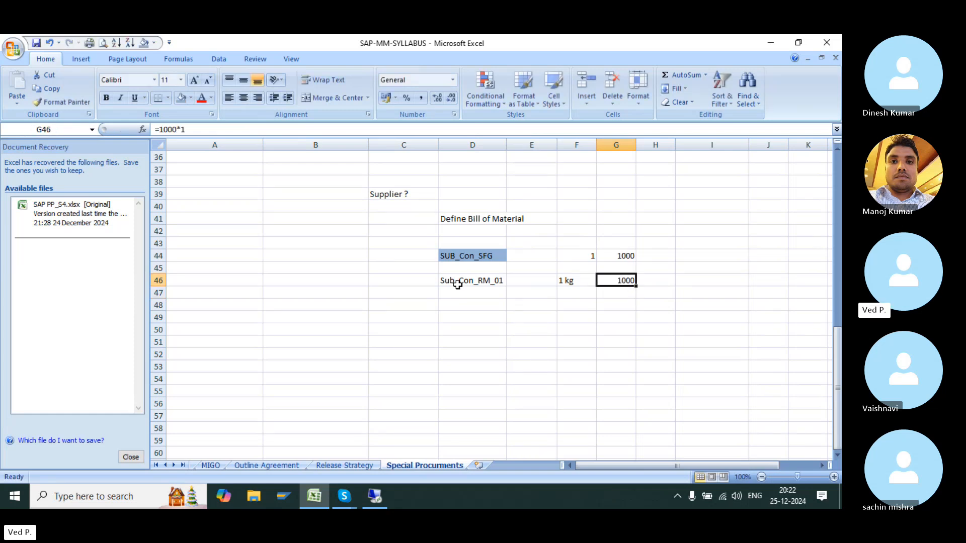
- Switch to the SAP purchase order and open the component entry for item 10, SUB_CON_SFG
click(374, 495)
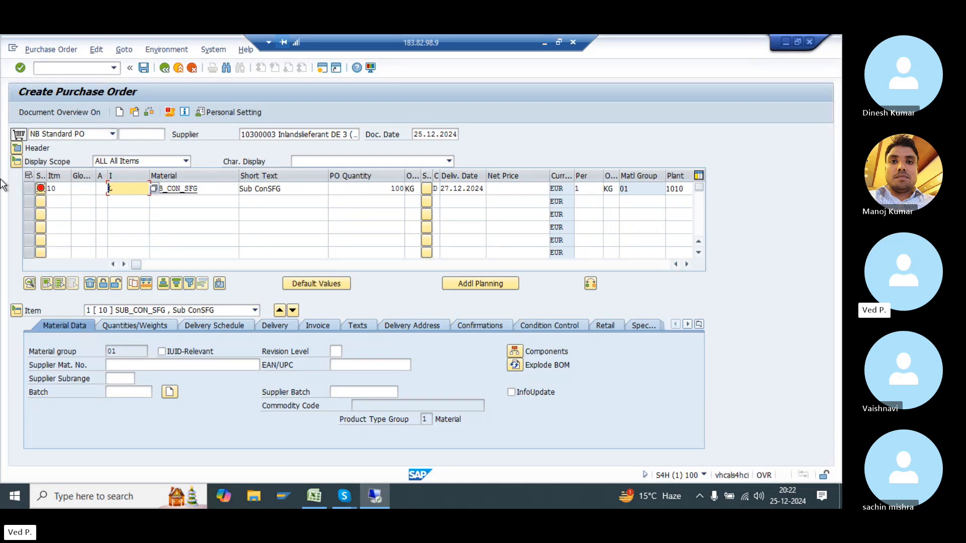
click(27, 188)
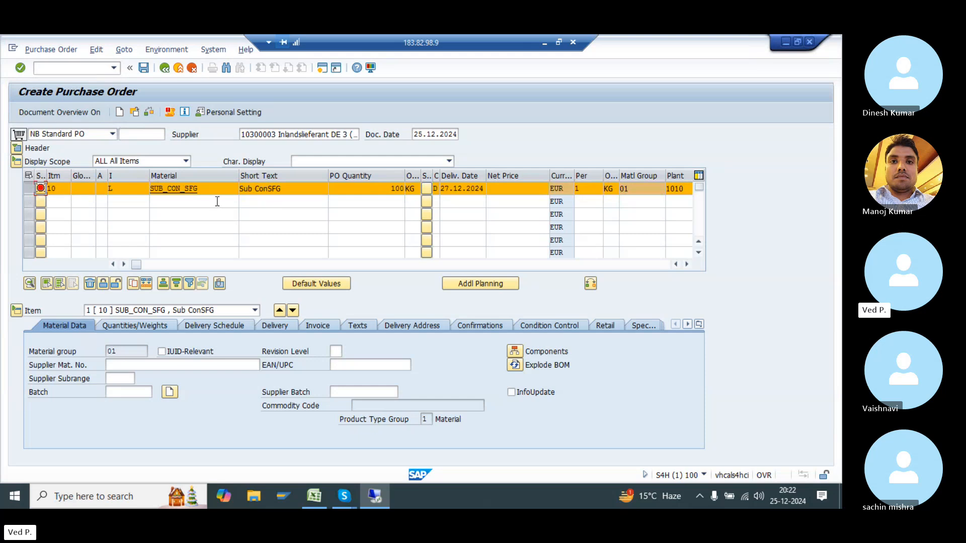
click(29, 188)
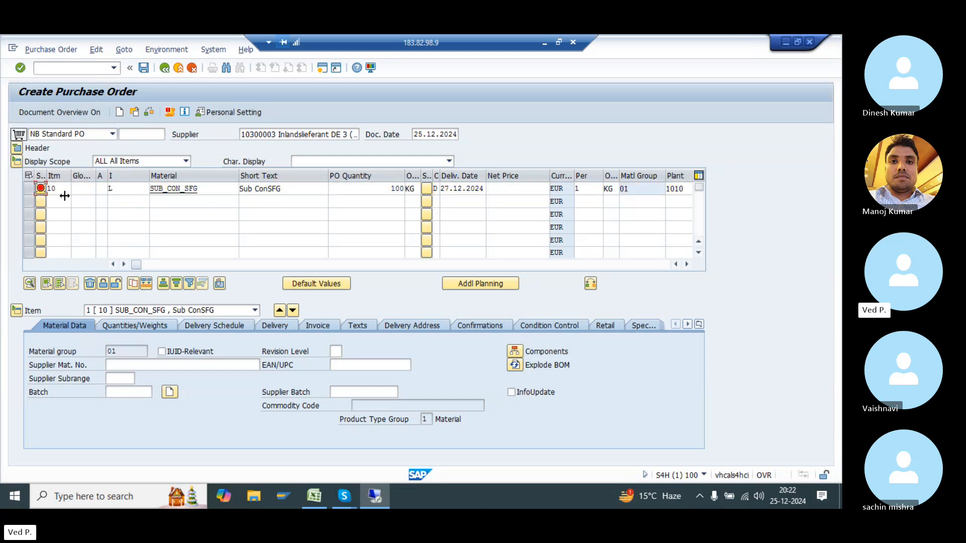
click(515, 354)
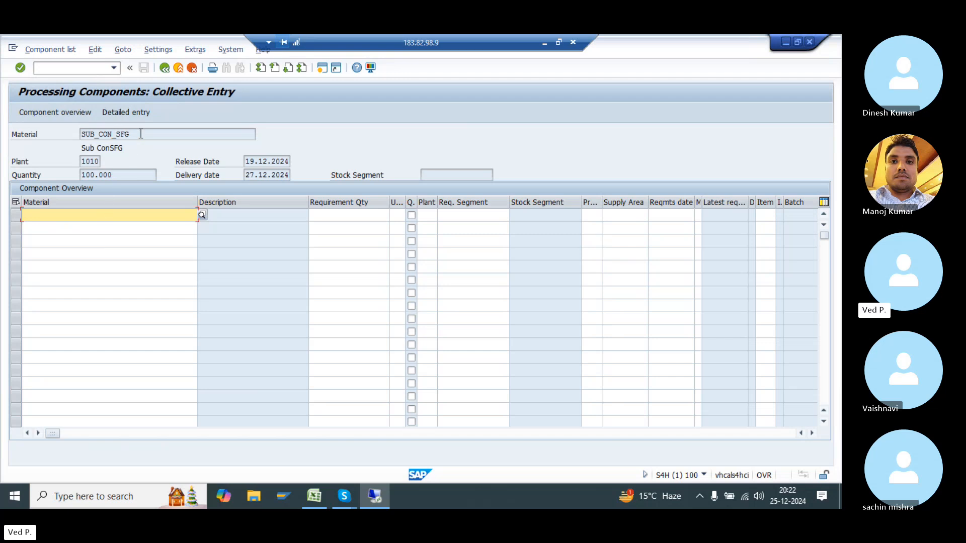
drag(141, 134, 78, 134)
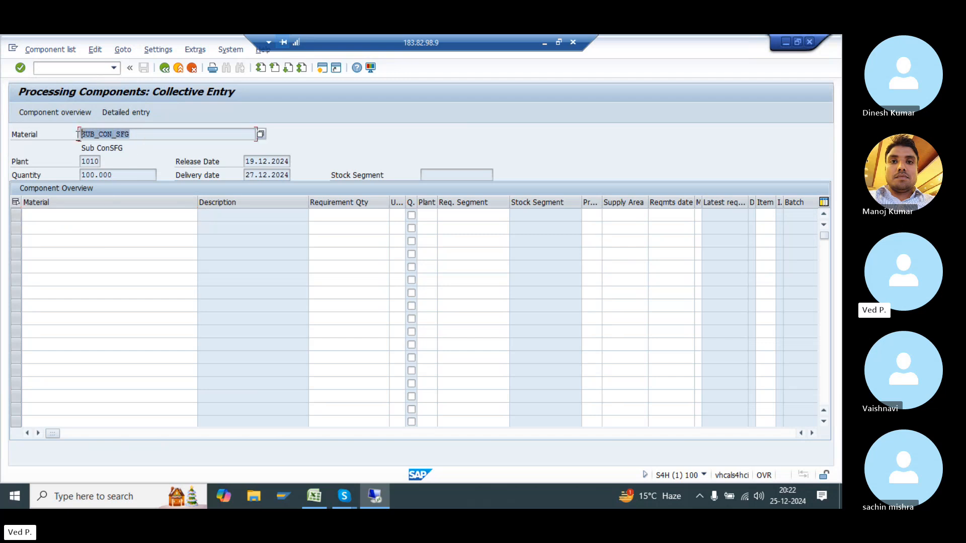
- Add component SUB_CON_RM with a requirement quantity of 110 and return to the purchase order
click(92, 214)
text(sub_con_rm)
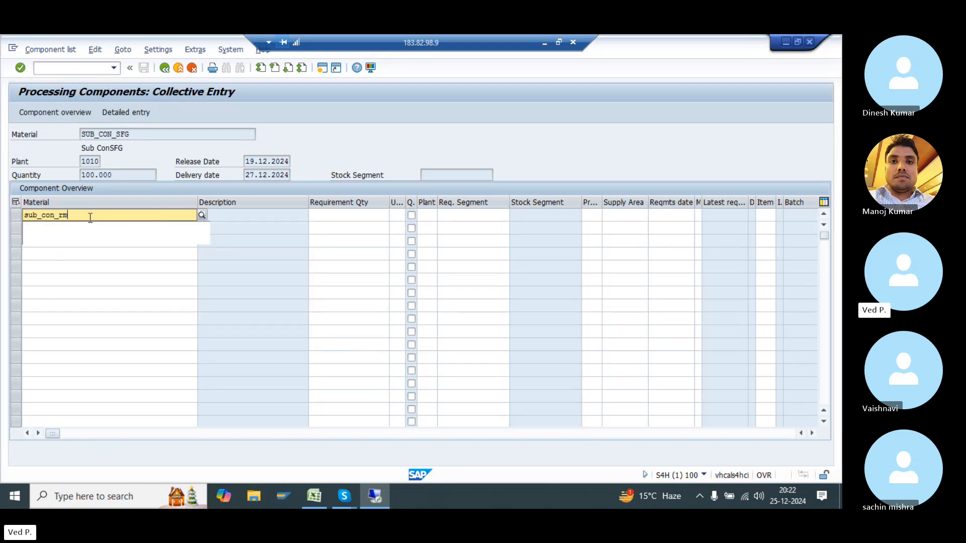
click(68, 237)
drag(89, 218, 80, 175)
click(350, 214)
text(10)
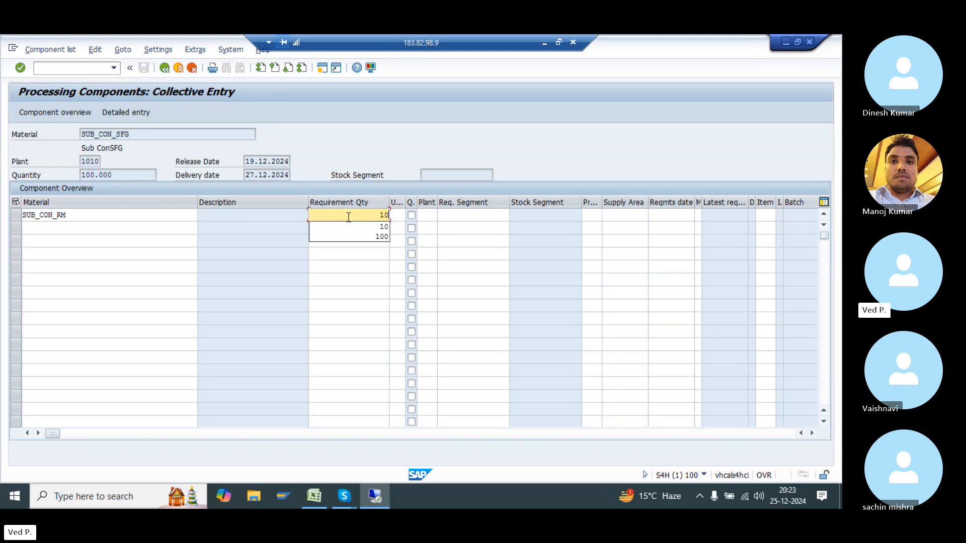
text(10)
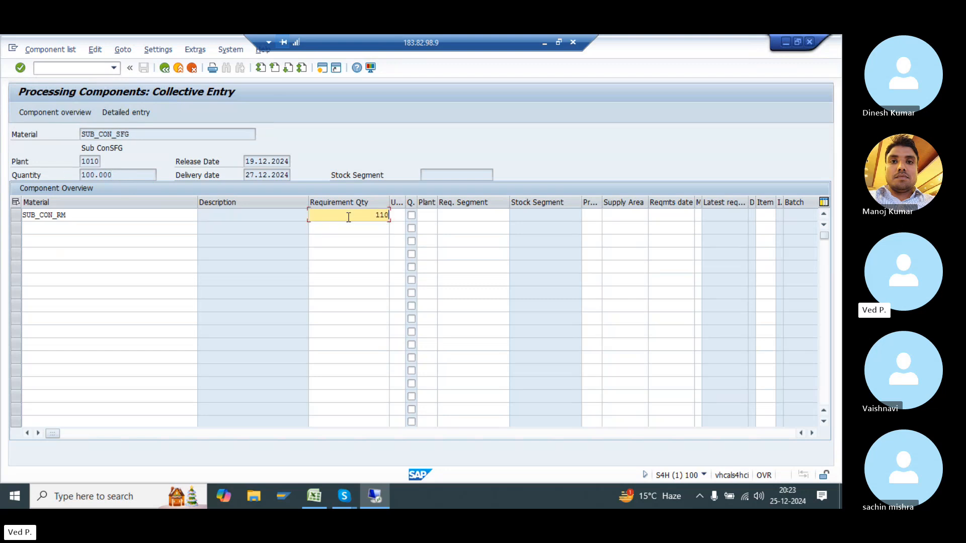
key(Return)
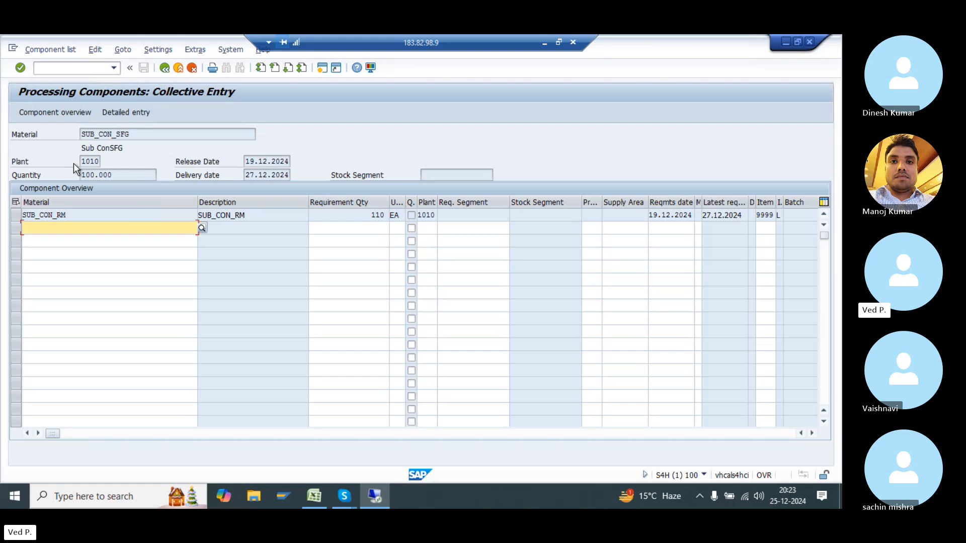
drag(114, 175, 79, 175)
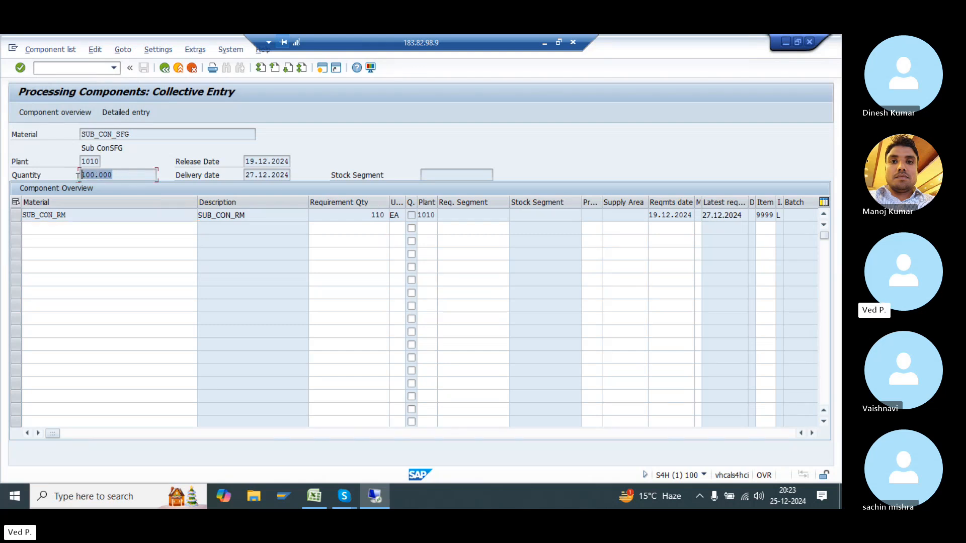
double_click(115, 134)
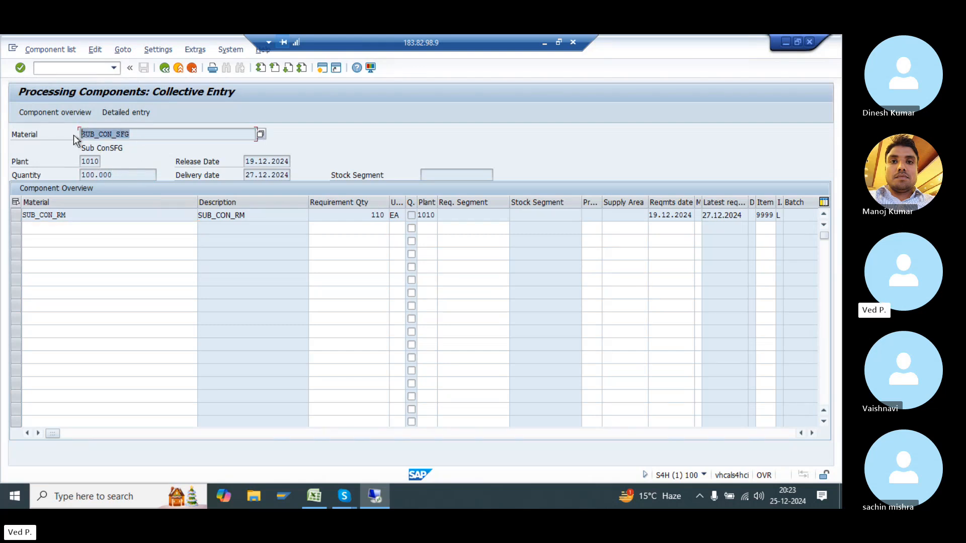
click(163, 69)
click(164, 69)
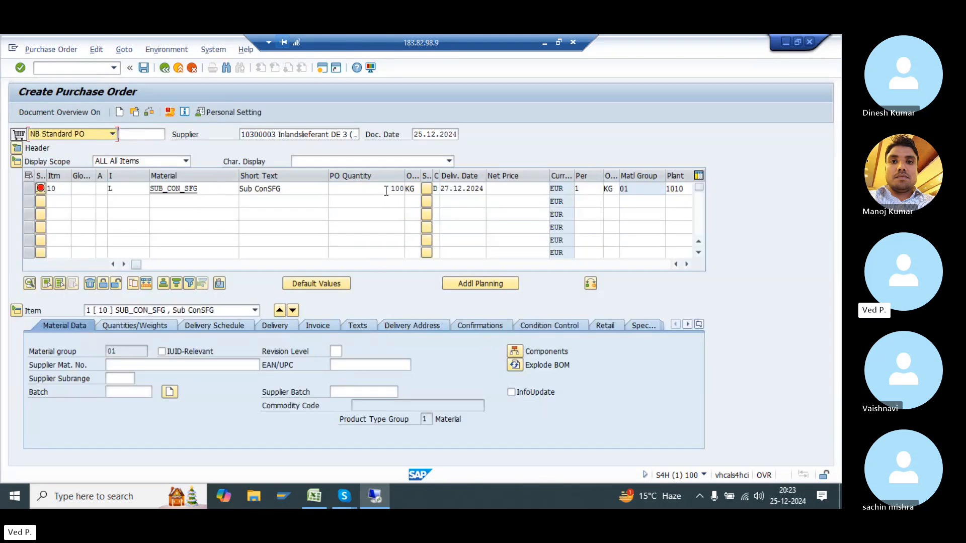
- Reopen the component overview of item 10, review the SUB_CON_RM requirement quantity, and return to the purchase order
drag(386, 191, 405, 190)
click(211, 188)
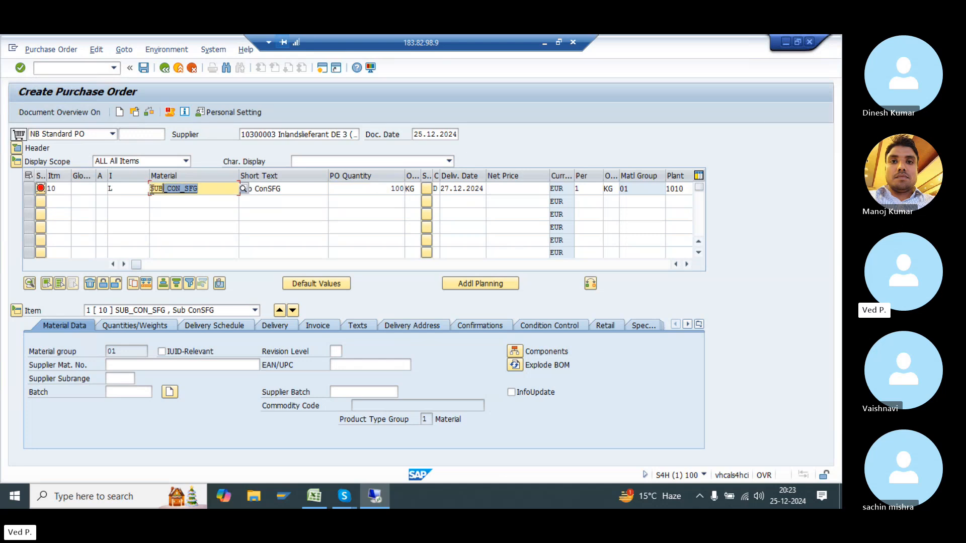
click(520, 356)
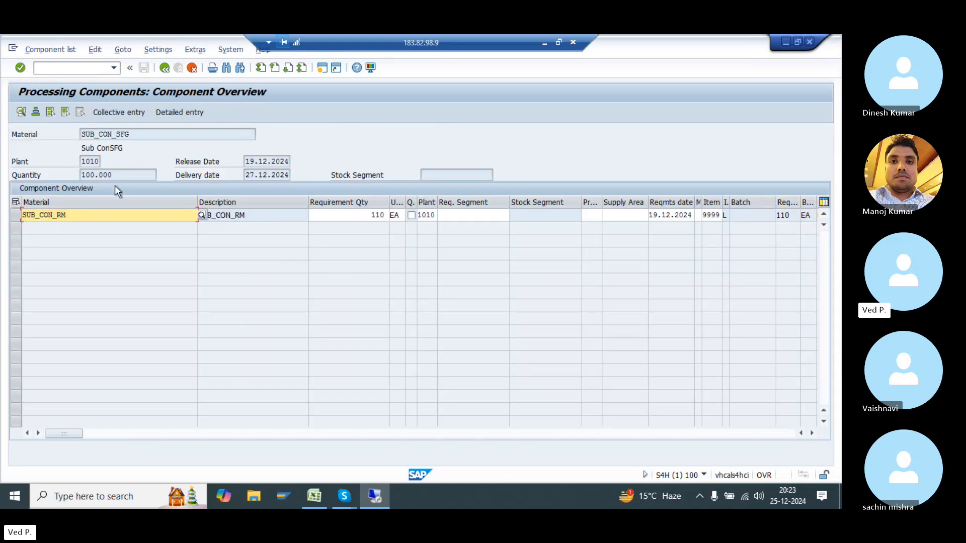
drag(366, 215, 396, 213)
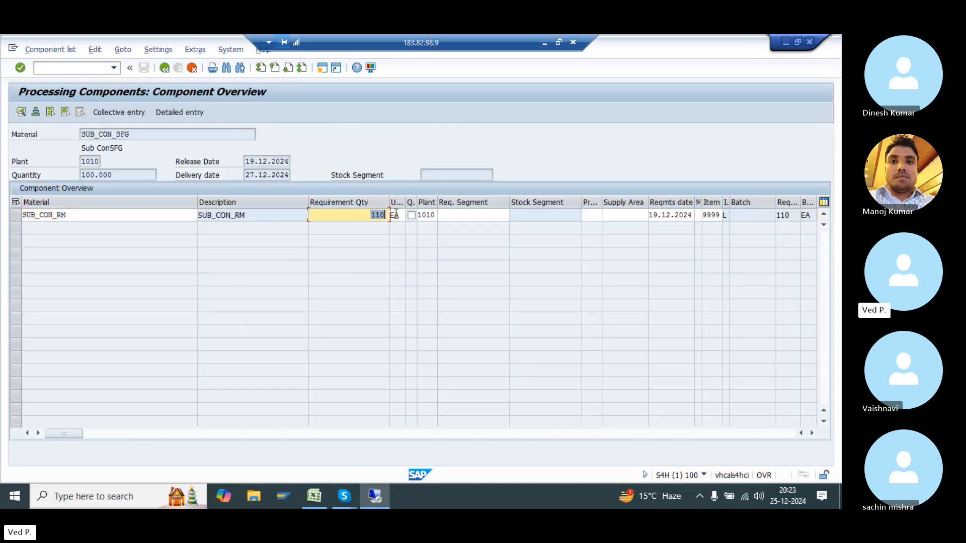
click(97, 215)
click(164, 67)
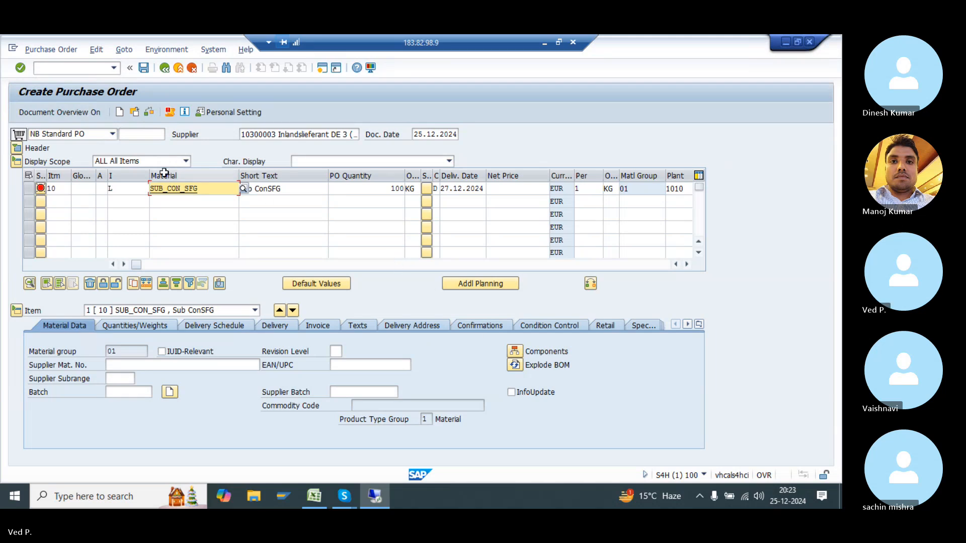
- Check and save the purchase order, and copy its new number from the detailed confirmation message
click(152, 111)
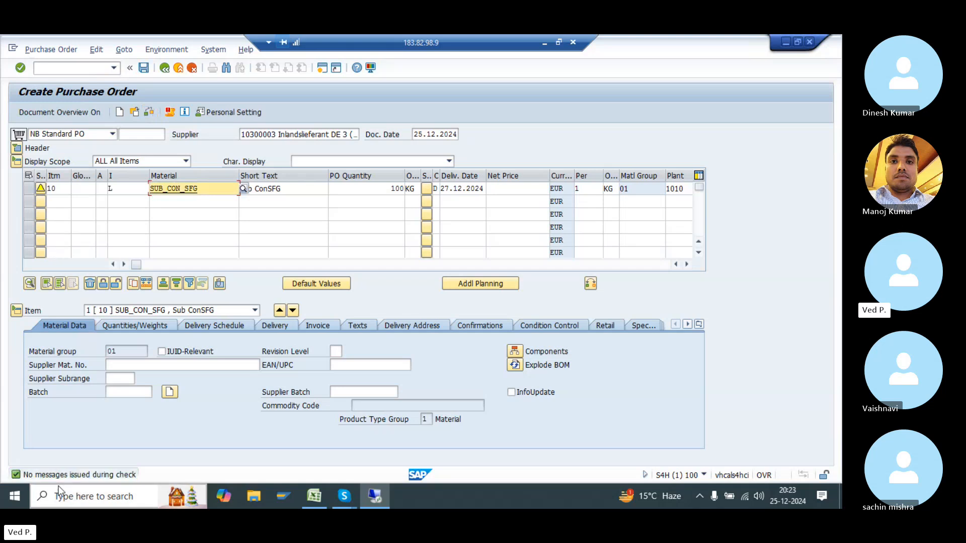
click(145, 68)
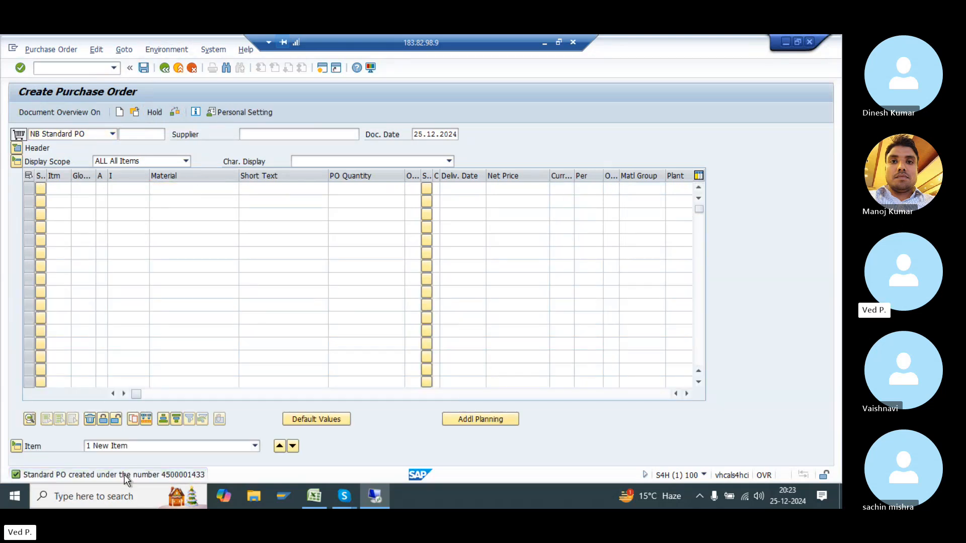
double_click(127, 476)
double_click(212, 158)
key(ctrl+c)
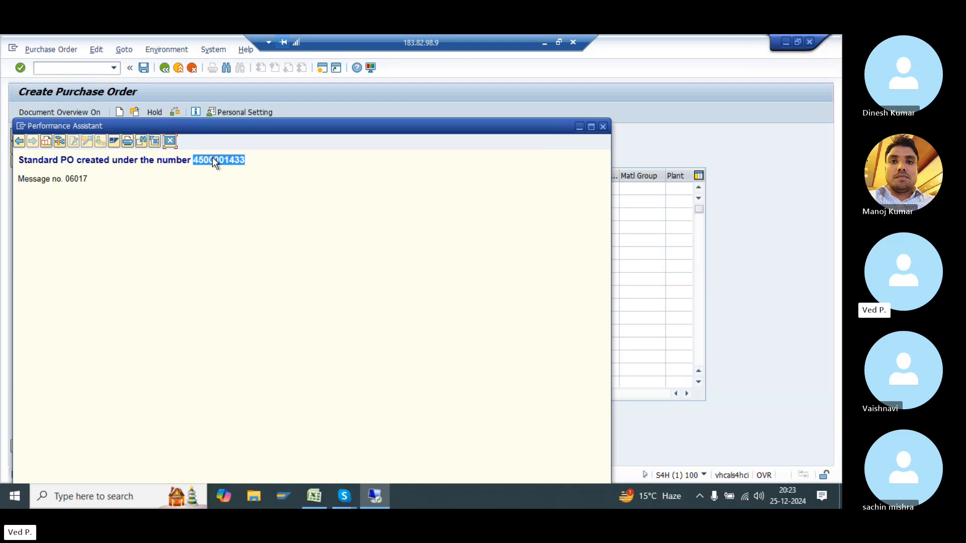
click(171, 140)
- Open the goods movement transaction and load the copied purchase order number as an A01 Goods Receipt against R01 Purchase Order
click(56, 68)
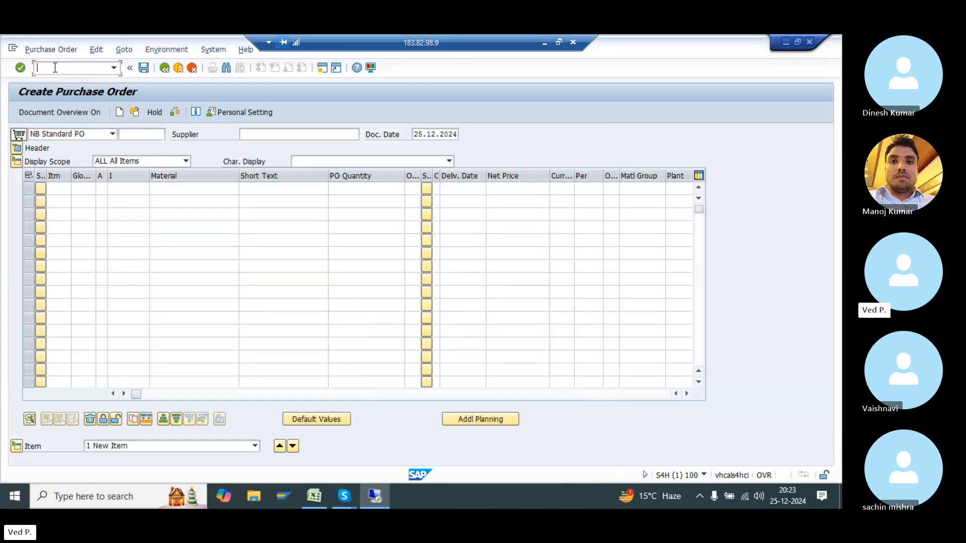
key(Return)
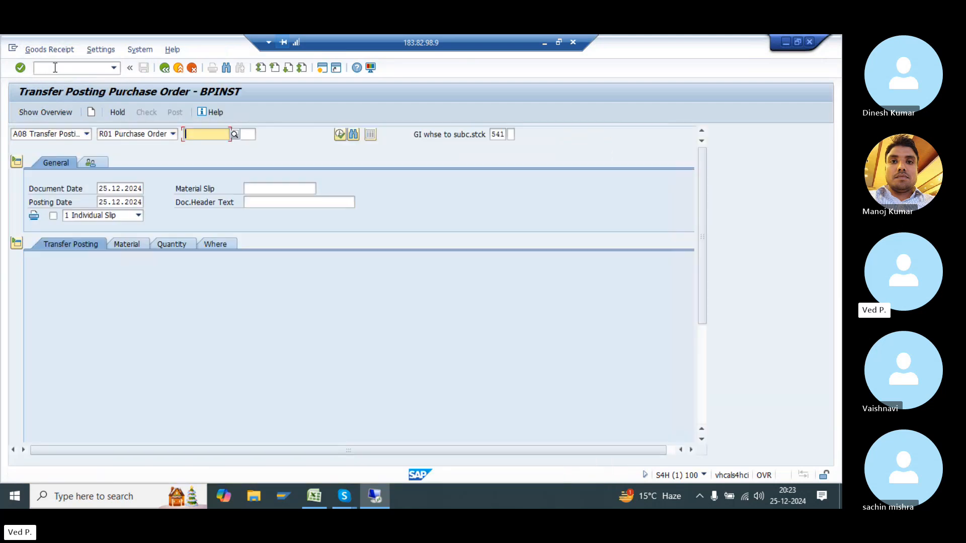
click(79, 132)
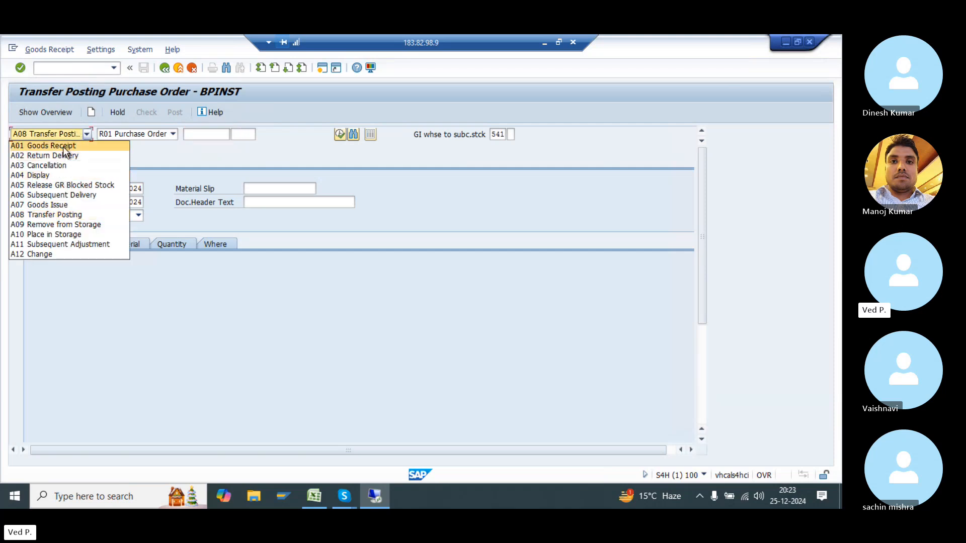
click(62, 146)
click(197, 133)
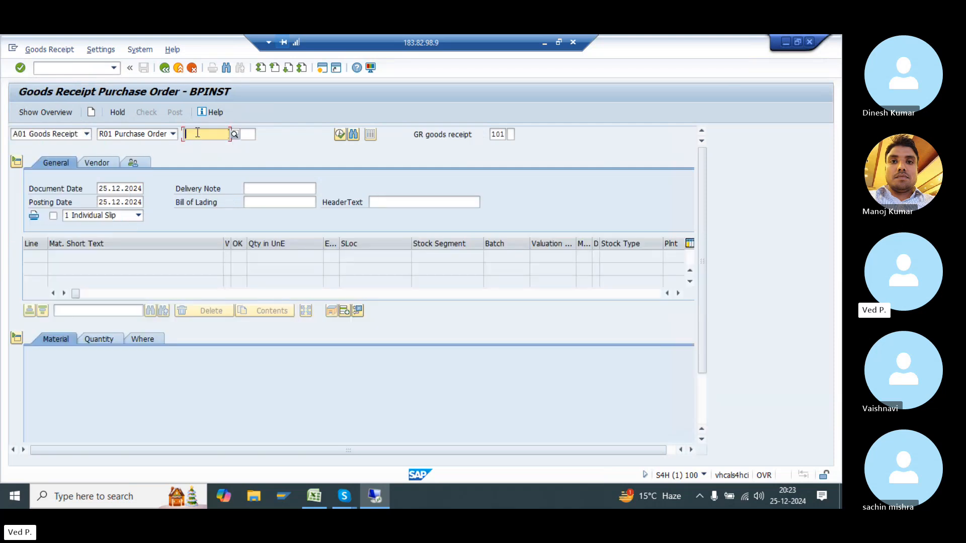
key(ctrl+v)
key(Return)
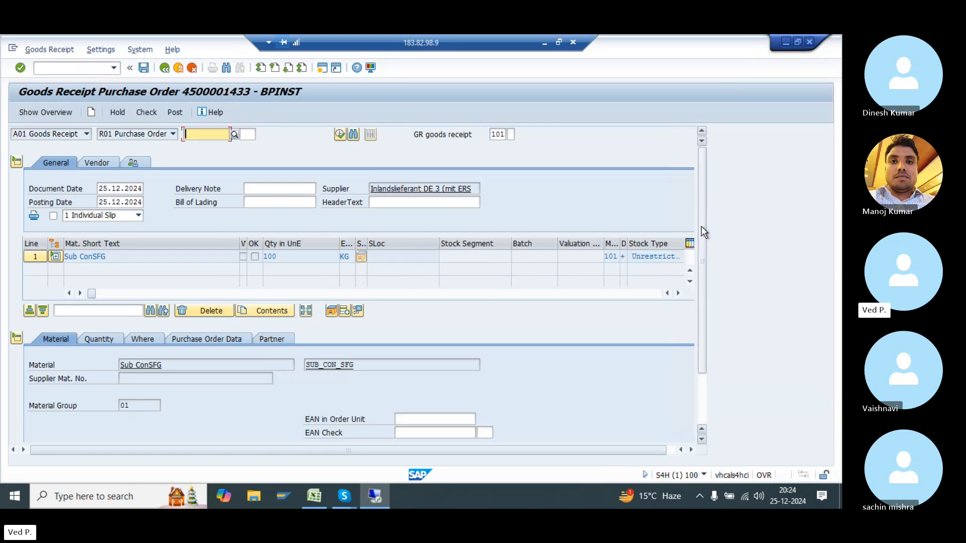
- Enter storage location 1010 for the Sub ConSFG line of the goods receipt
scroll(707, 262, down, 2)
scroll(709, 268, down, 2)
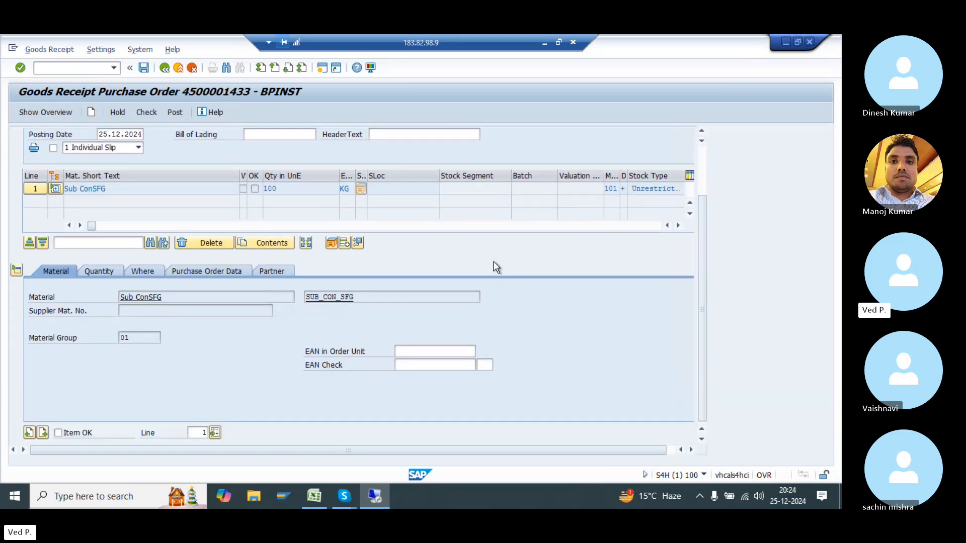
click(149, 272)
click(150, 338)
text(1010)
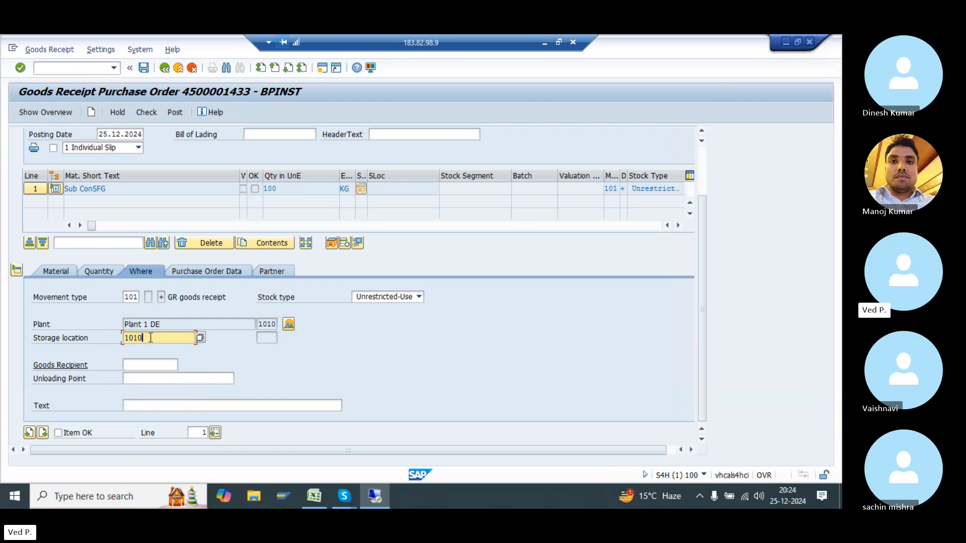
- Set the storage location of the Sub ConSFG goods receipt line to 101A
text(a)
key(Return)
text(1)
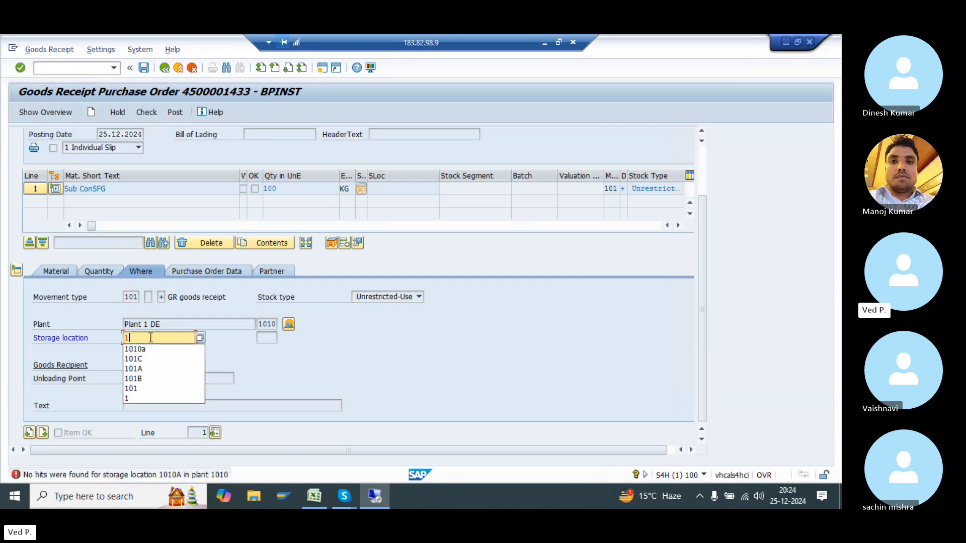
text(01A)
key(Return)
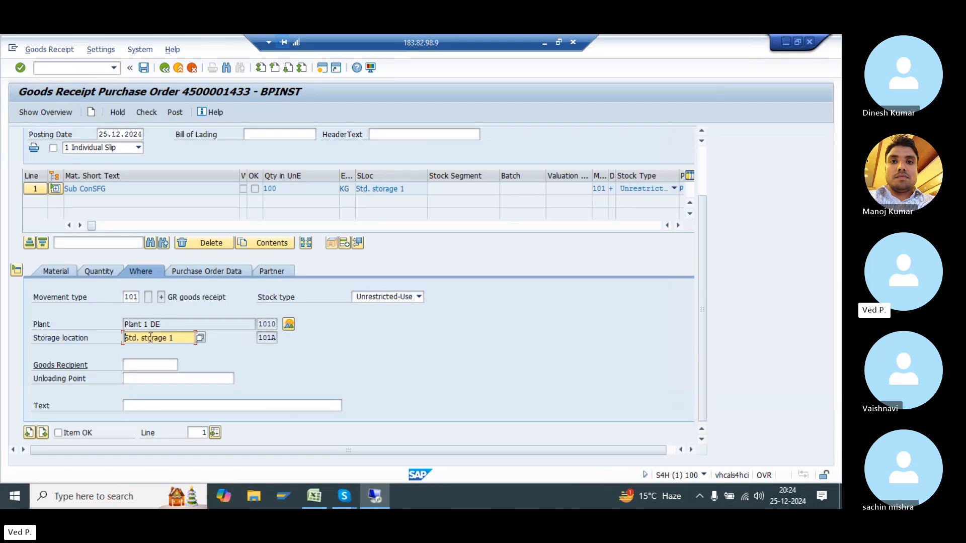
- Mark the Sub ConSFG line as Item OK, check the goods receipt, and highlight the logged message text before closing the log
click(58, 433)
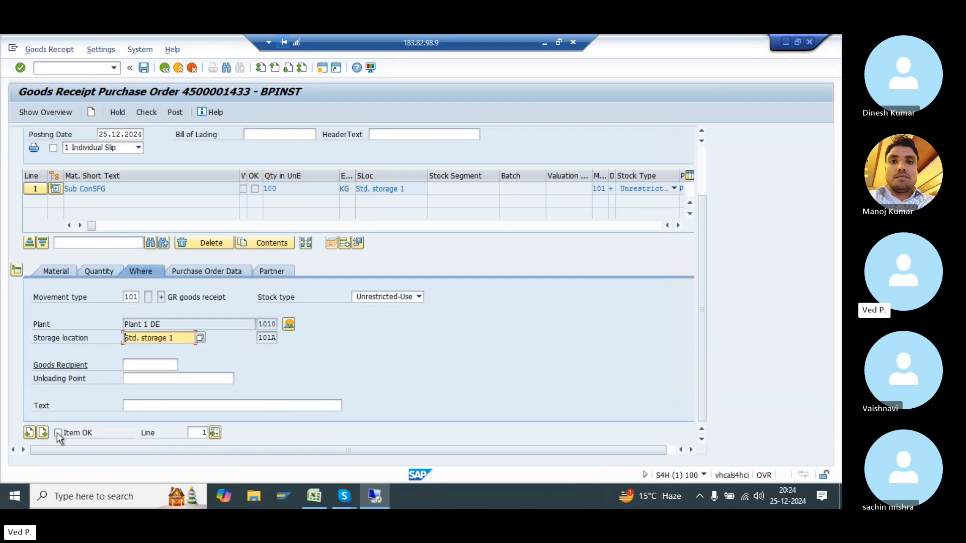
click(150, 113)
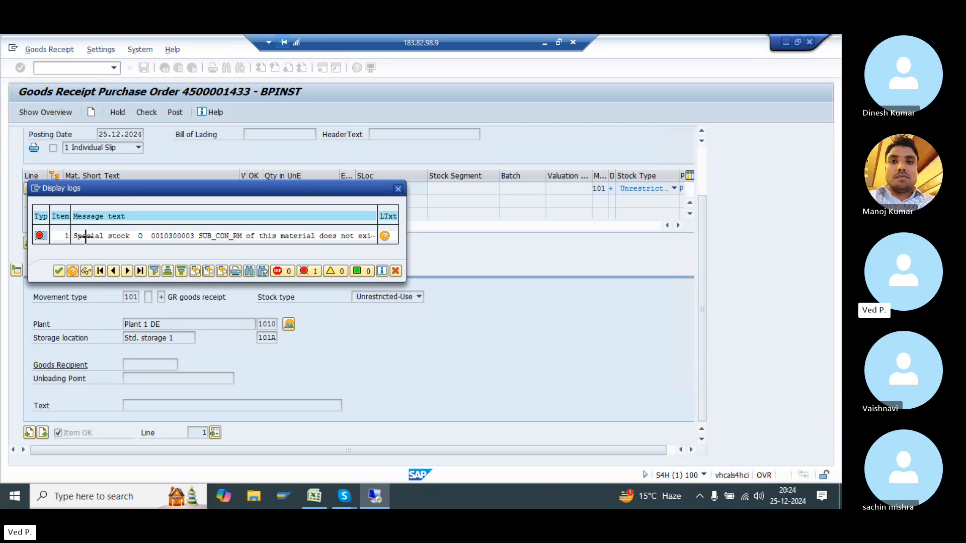
key(ctrl+y)
drag(74, 235, 381, 243)
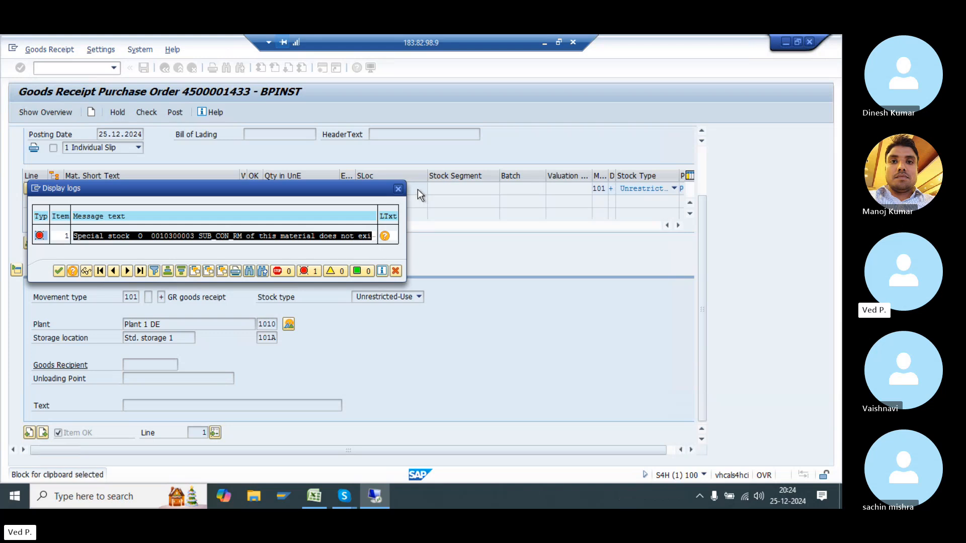
click(398, 189)
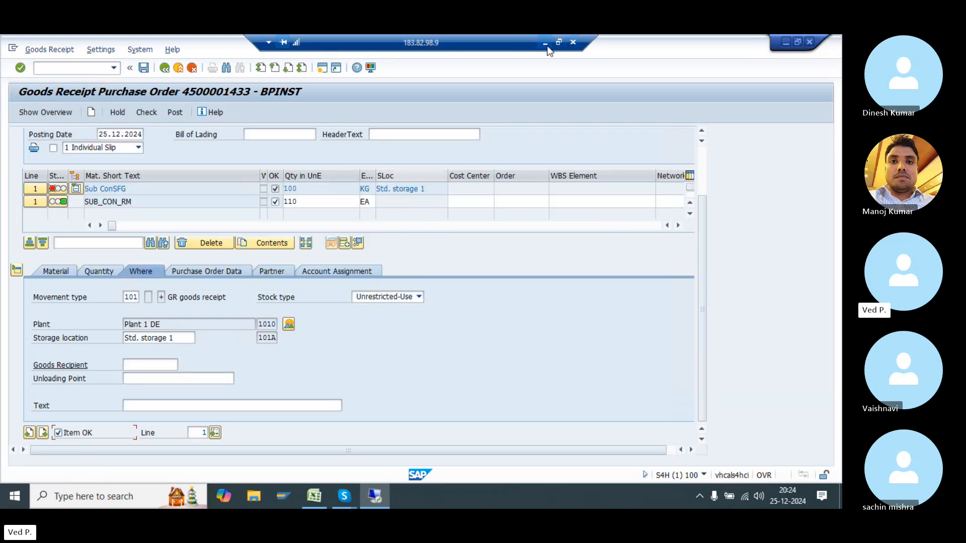
- Switch to the SAP-MM-SYLLABUS workbook in Excel and extend the Step 01 description in B35 with "WITH ITEM Cat L ( SUB con)"
key(alt+Tab)
scroll(285, 351, up, 2)
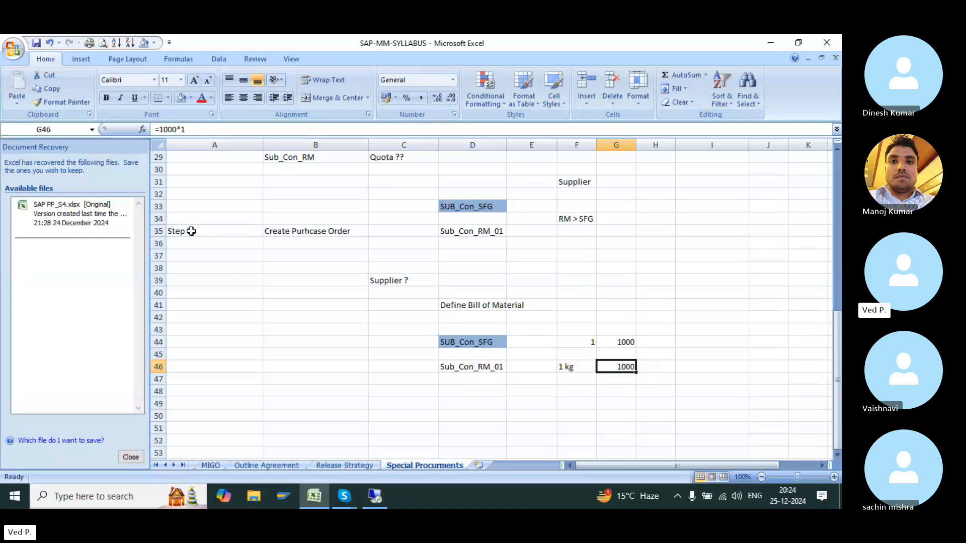
drag(195, 230, 303, 235)
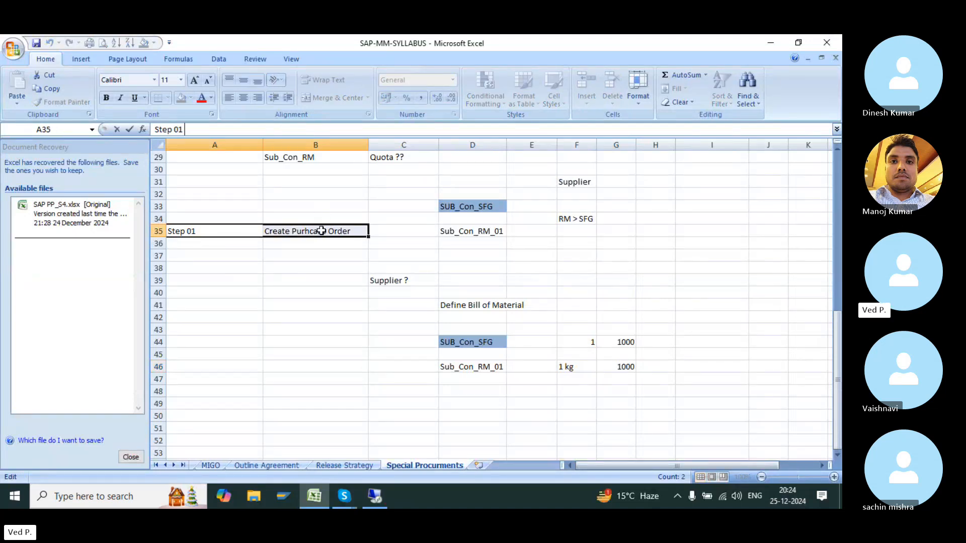
click(318, 230)
click(310, 129)
text(WITH IT)
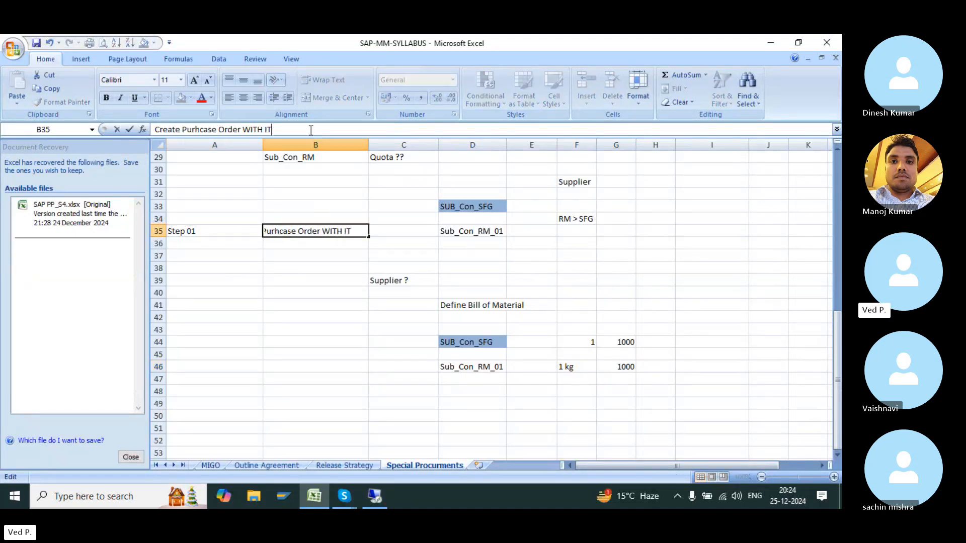
text(EM Cat L)
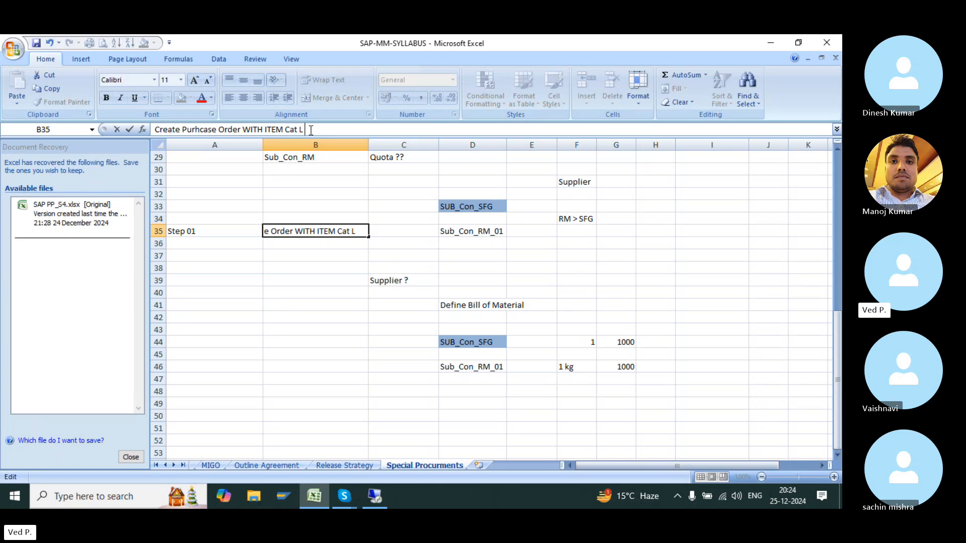
text( ( SUB)
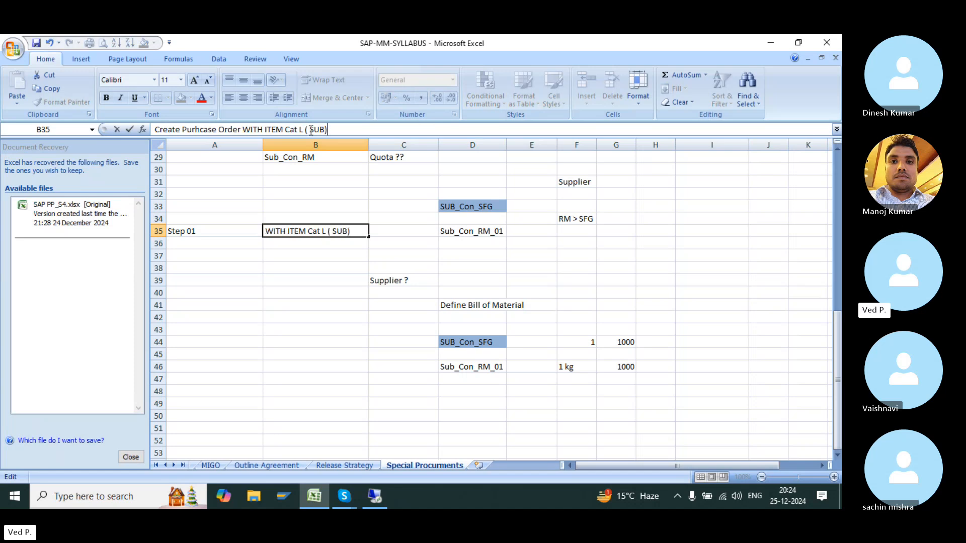
text( con)
key(Return)
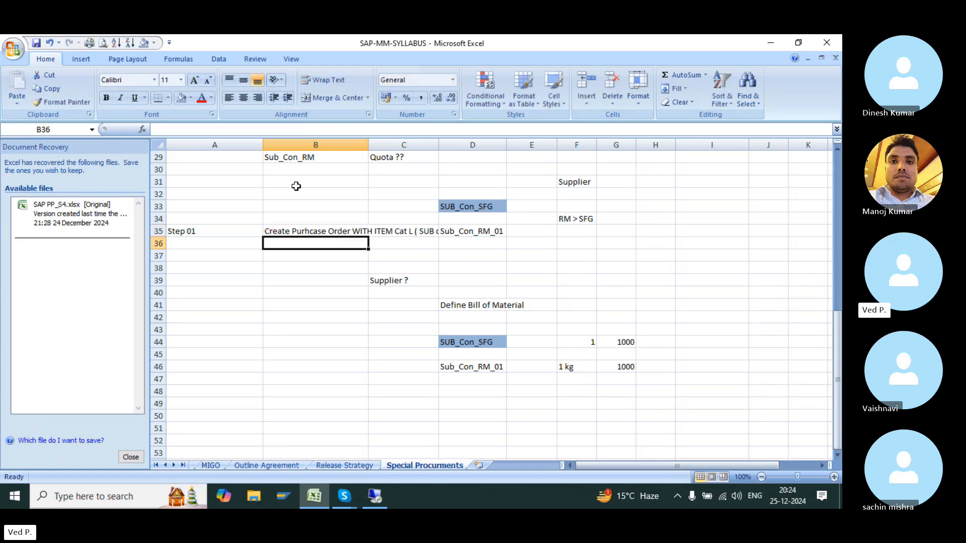
- Enter the label "Step 02" in cell A38
click(242, 267)
text(Step)
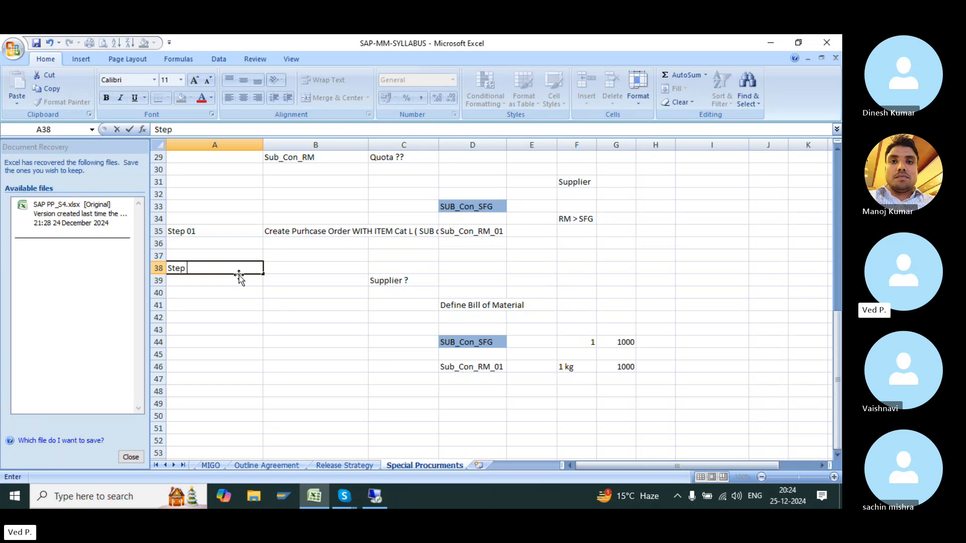
text( 0)
key(BackSpace)
text(22)
key(Return)
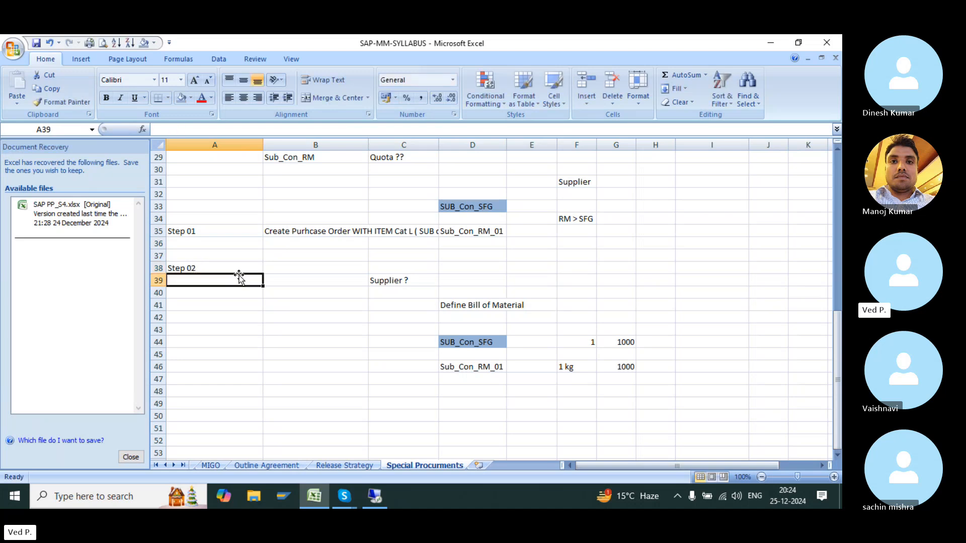
click(295, 267)
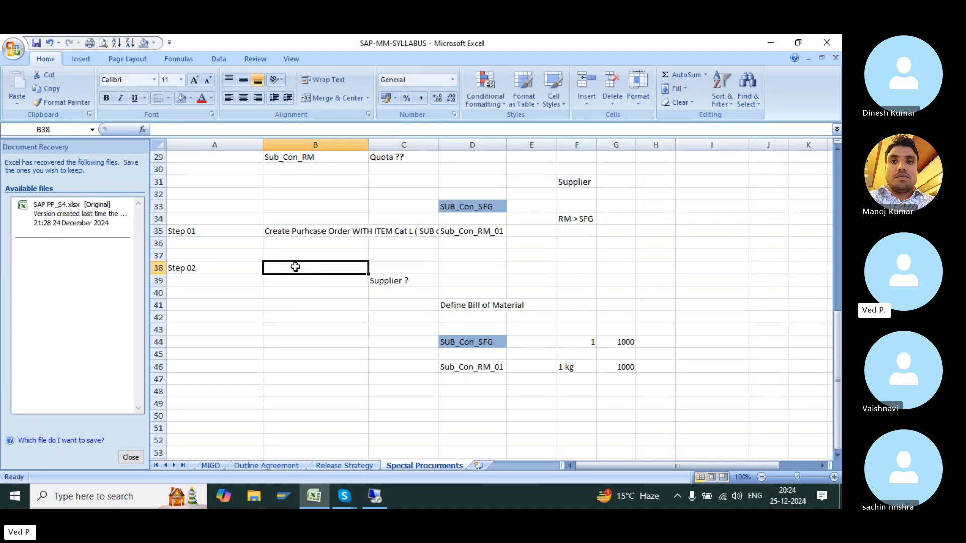
- Enter "Location _01" in cell D50 and "Chennai" in cell D52
click(462, 412)
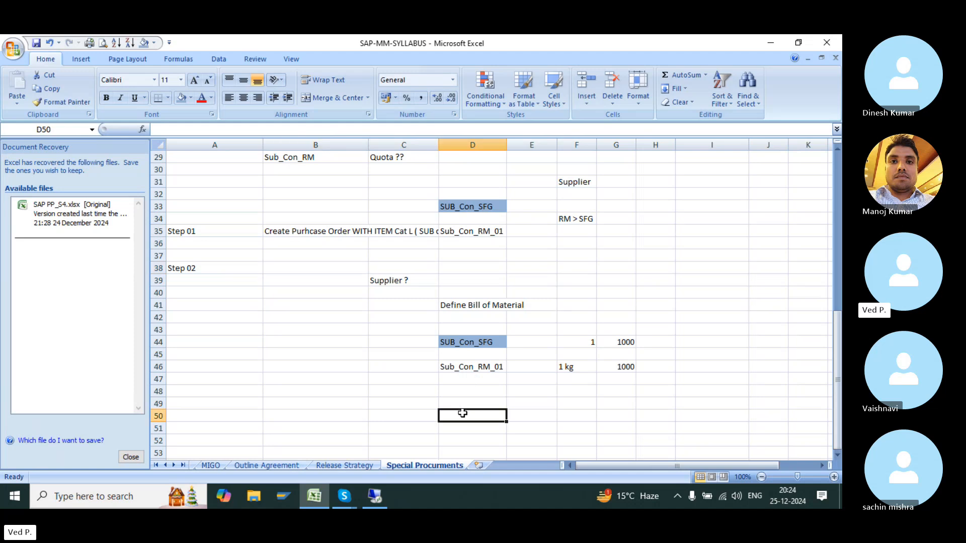
text(Location _01)
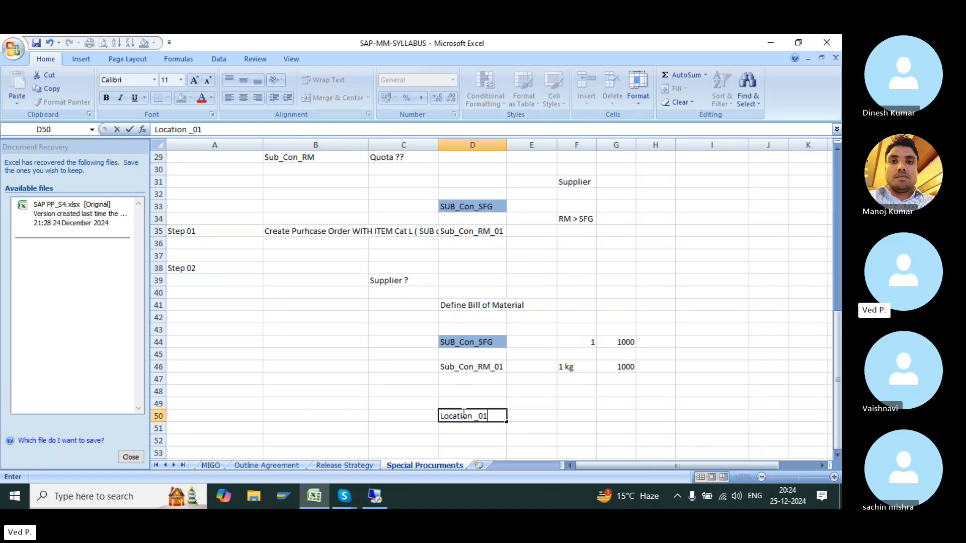
key(Return)
key(Return)
text(Chennia)
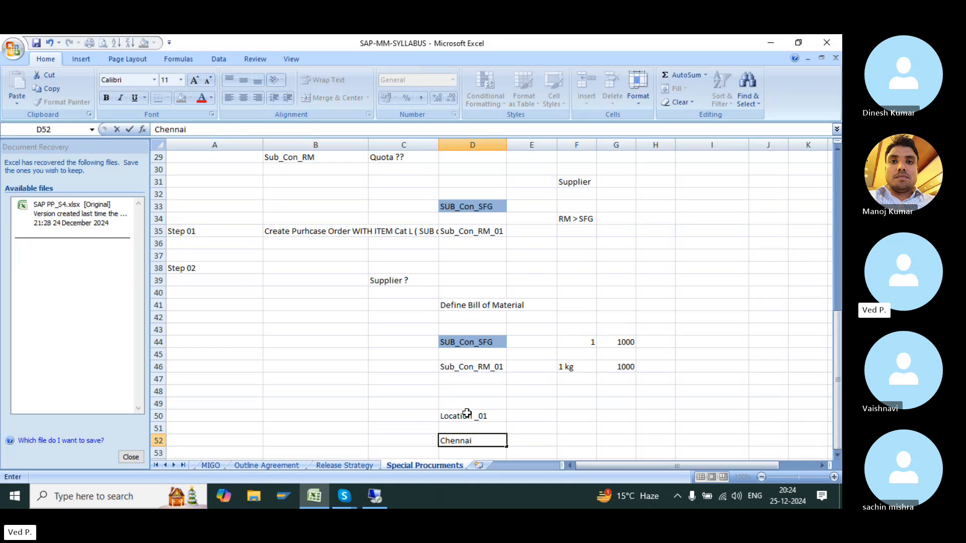
- Enter the heading "Vendor location" in cell F50
click(577, 416)
text(Vendor )
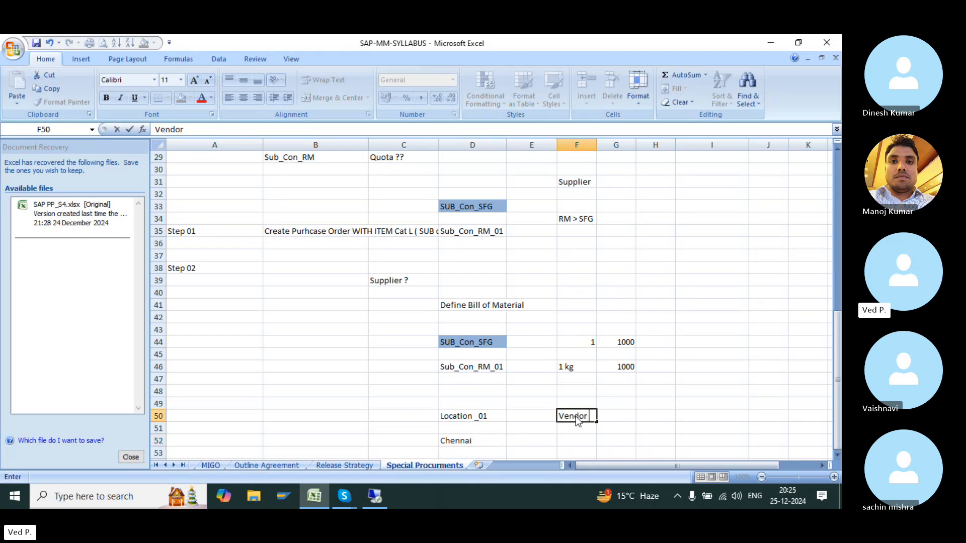
text(lo)
text(cation)
key(Return)
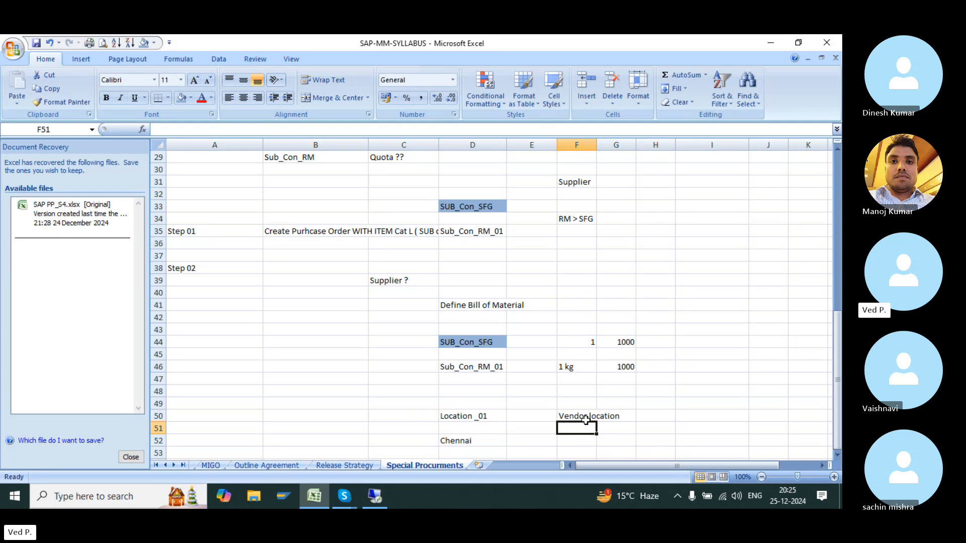
click(575, 416)
click(576, 438)
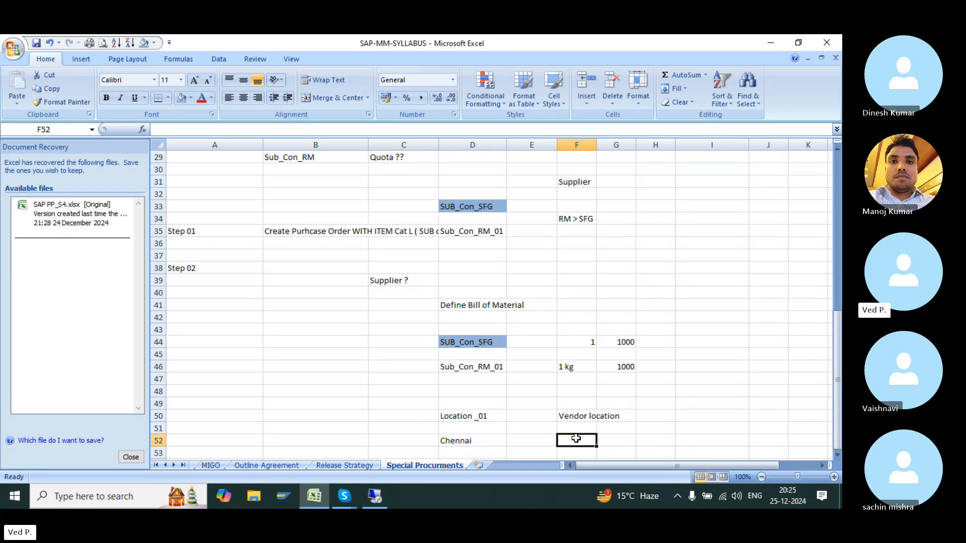
scroll(575, 437, down, 2)
- Change the heading in cell D50 to "Plant Location"
click(478, 352)
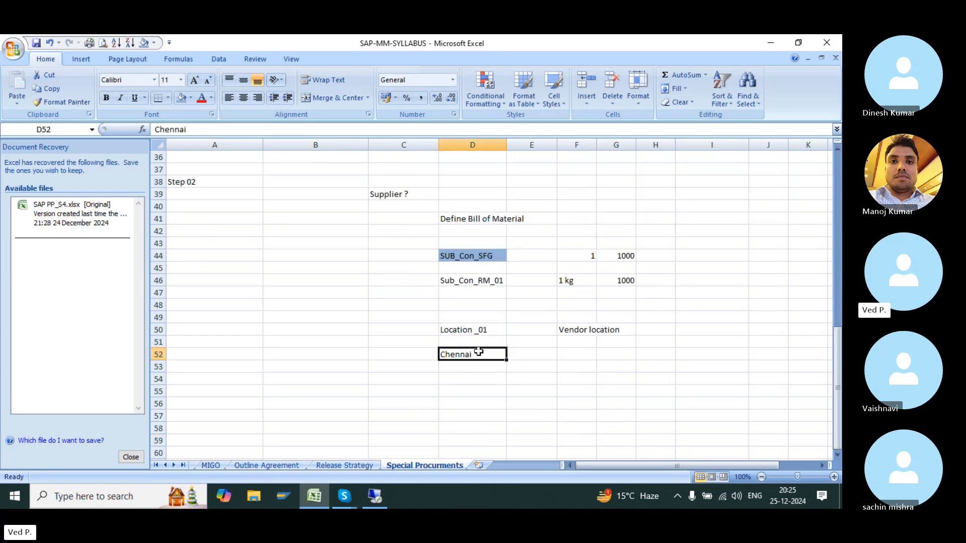
click(474, 330)
text(Plant )
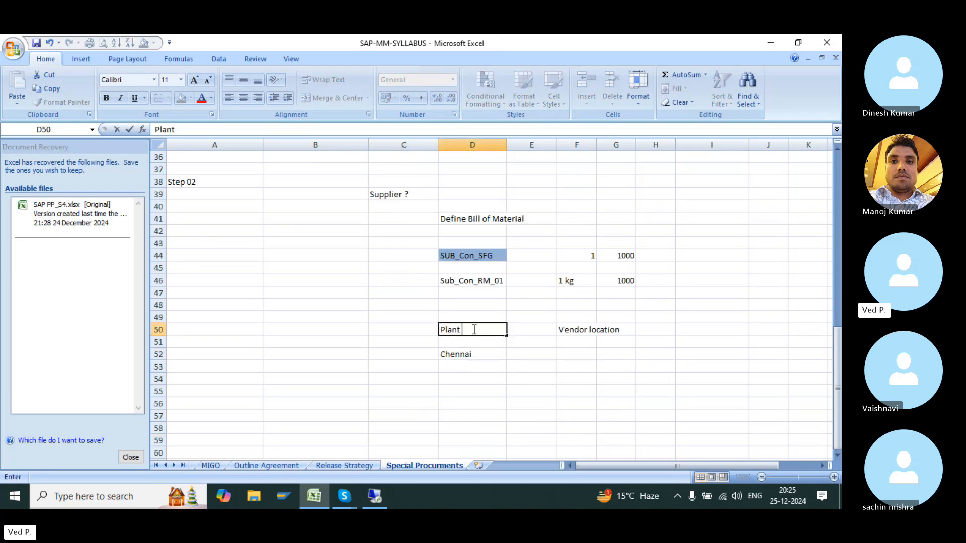
text(Location)
key(Return)
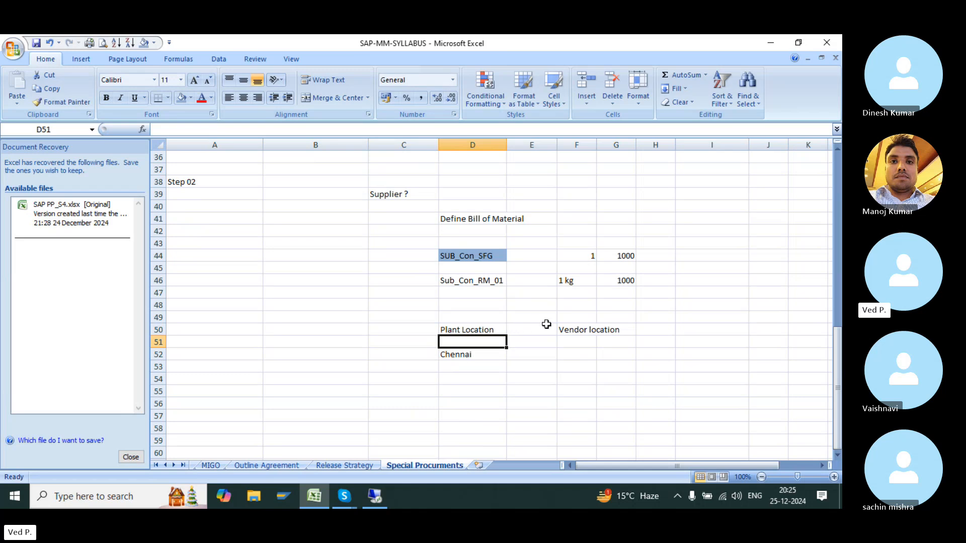
click(561, 333)
click(485, 357)
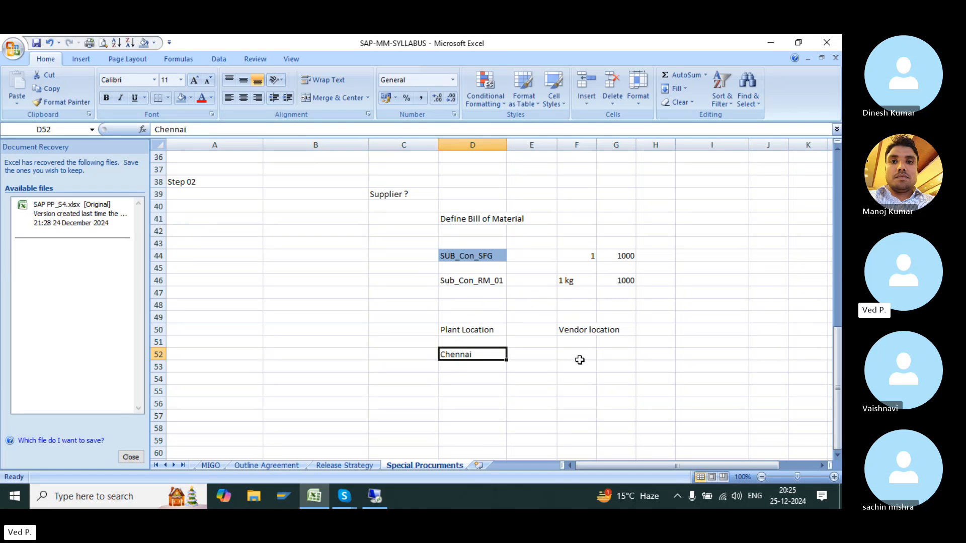
- Enter "Transfer RM to Supplier ??" in cell B38 as the Step 02 description
scroll(311, 261, up, 2)
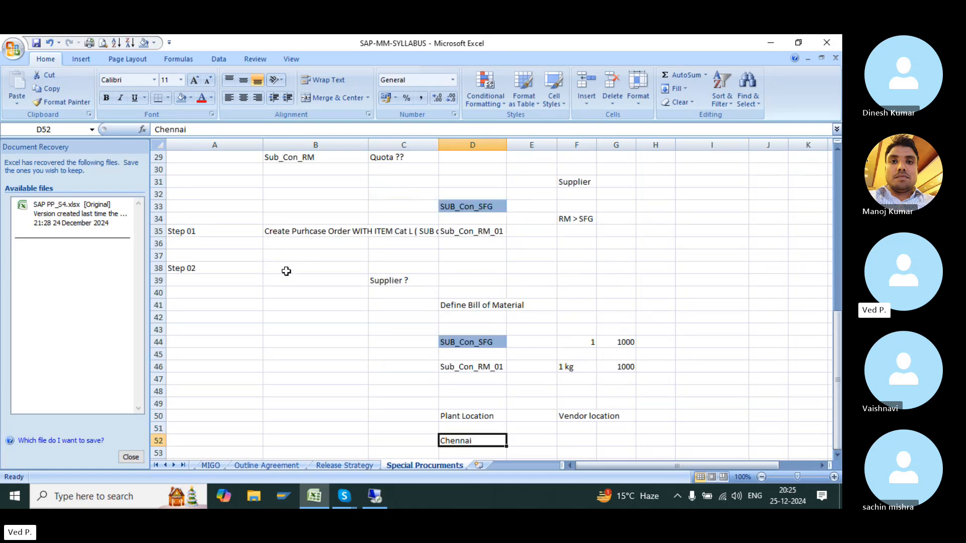
click(285, 271)
text(Transfer)
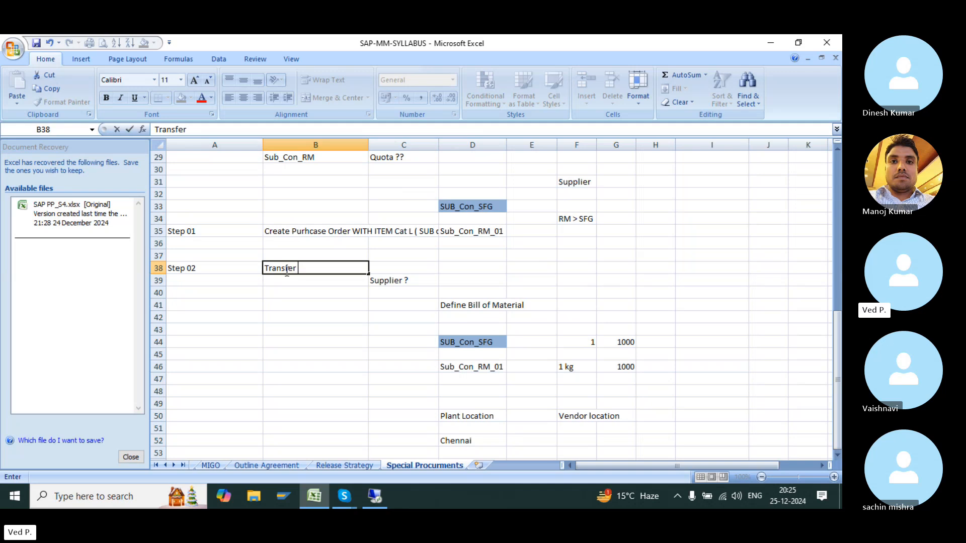
text( RM to Supplie)
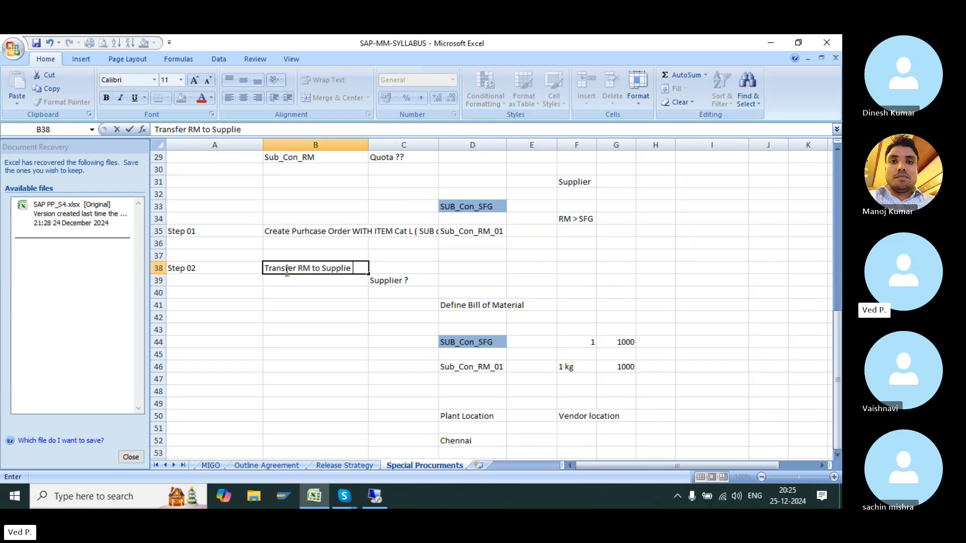
text(r)
text( ??)
key(Return)
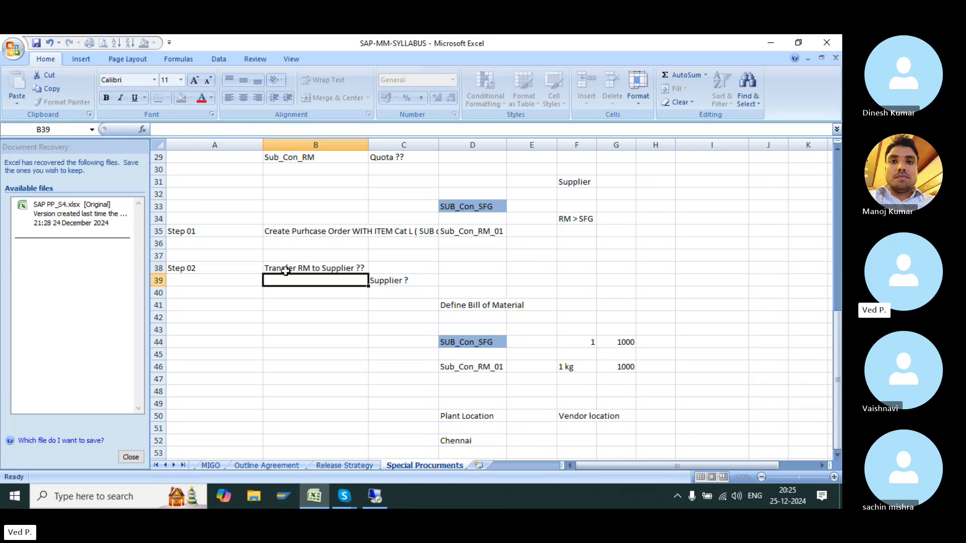
click(210, 269)
click(312, 268)
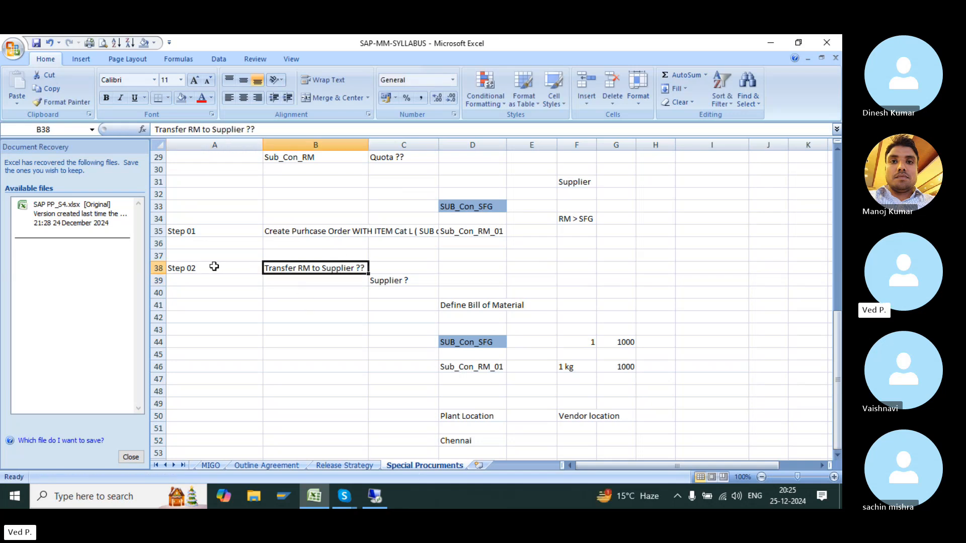
drag(206, 267, 300, 270)
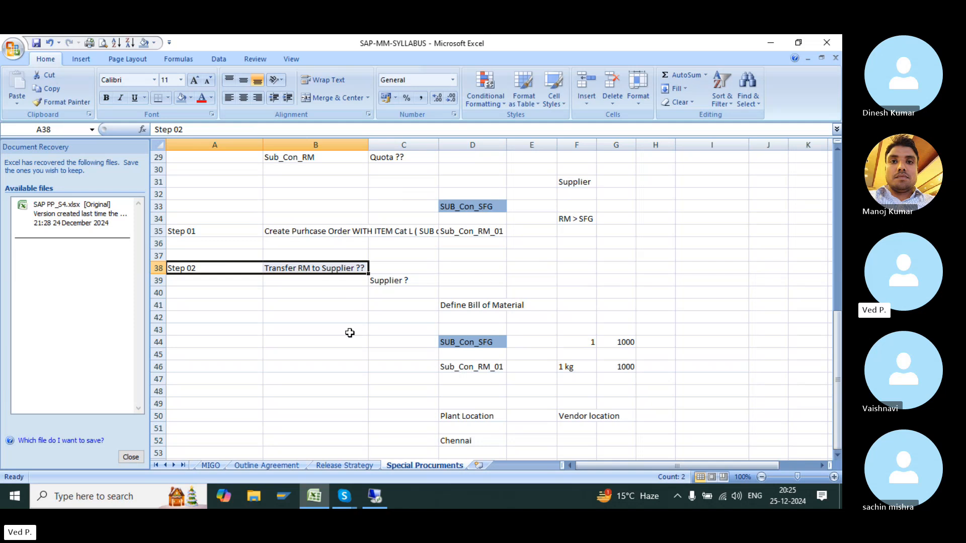
click(290, 267)
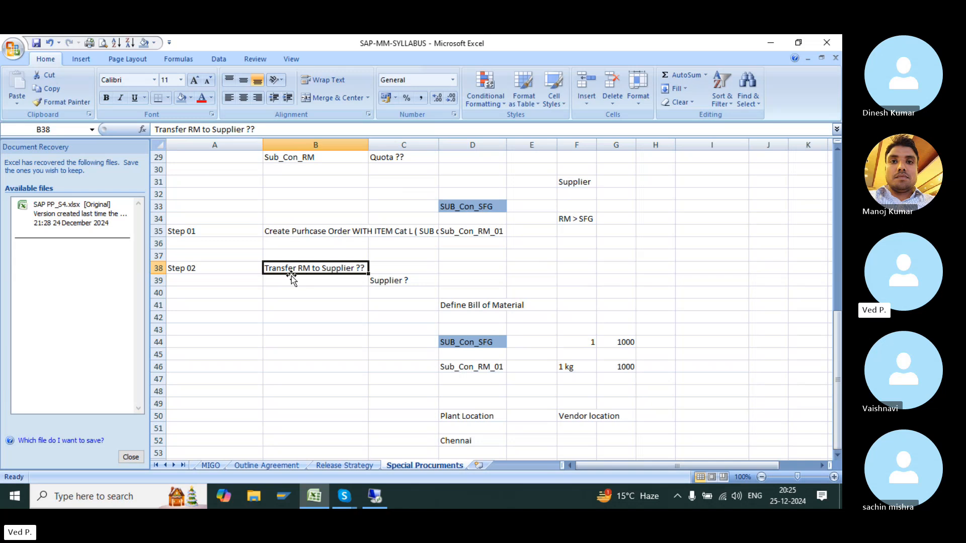
click(189, 266)
drag(189, 266, 320, 259)
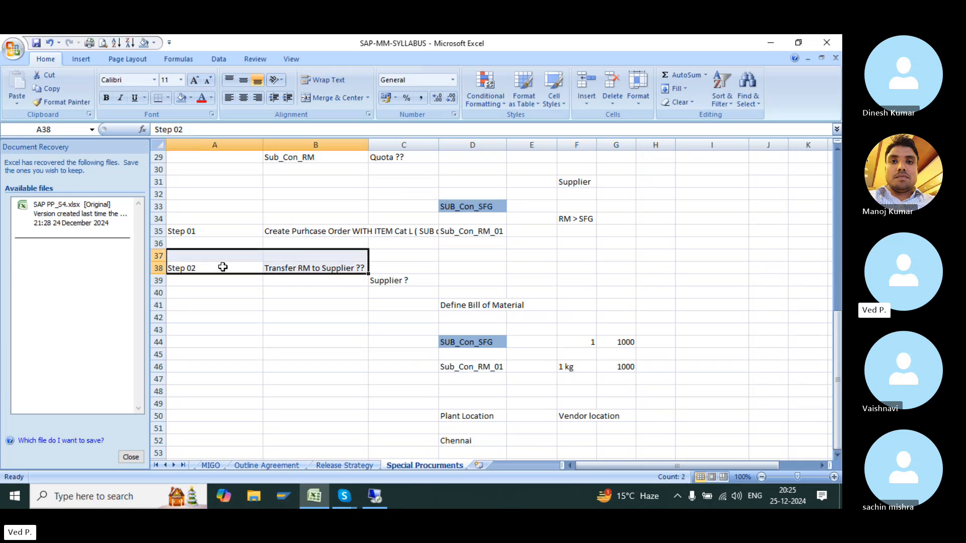
- Replace the Step 02 description in B38 with "Good Receipt" and select the step descriptions B35:B38
click(291, 267)
text(Go)
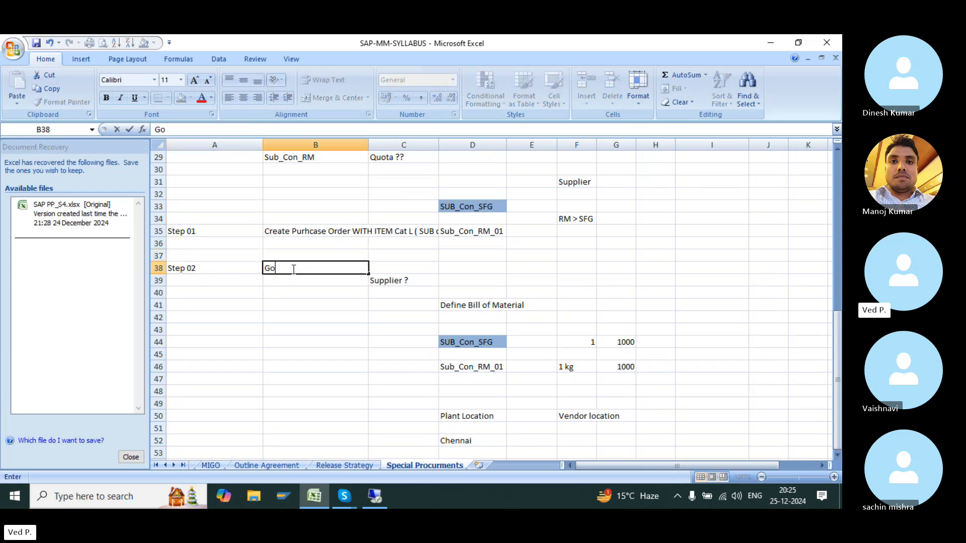
text(od Receipt)
click(339, 242)
drag(340, 232, 342, 269)
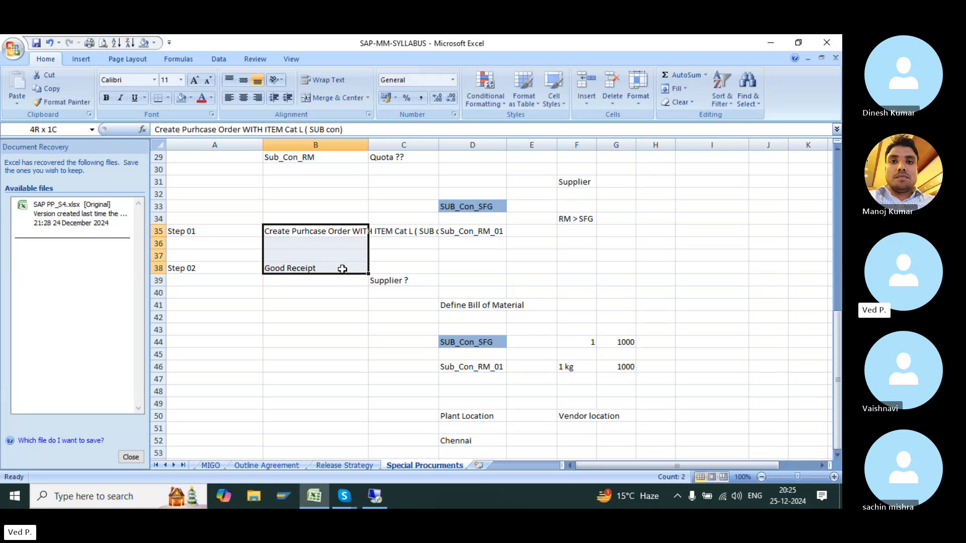
- Review the Step 01 and Step 02 entries in rows 35 and 38 of the subcontracting notes
click(311, 230)
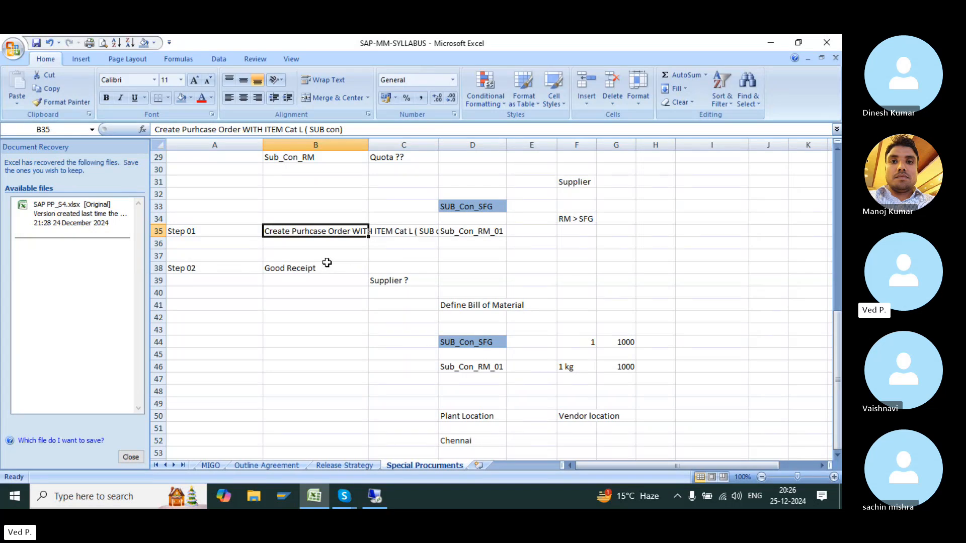
click(205, 233)
click(280, 235)
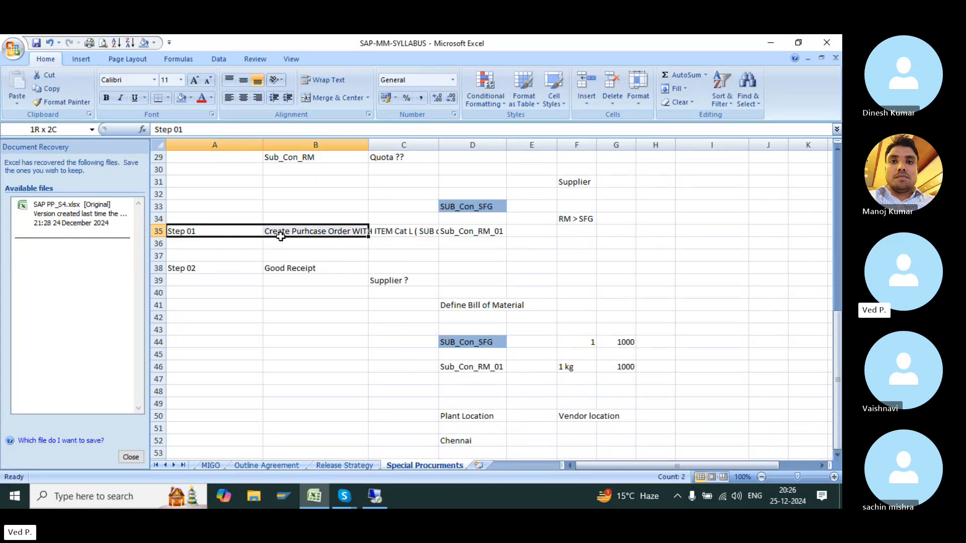
click(231, 263)
drag(232, 263, 301, 268)
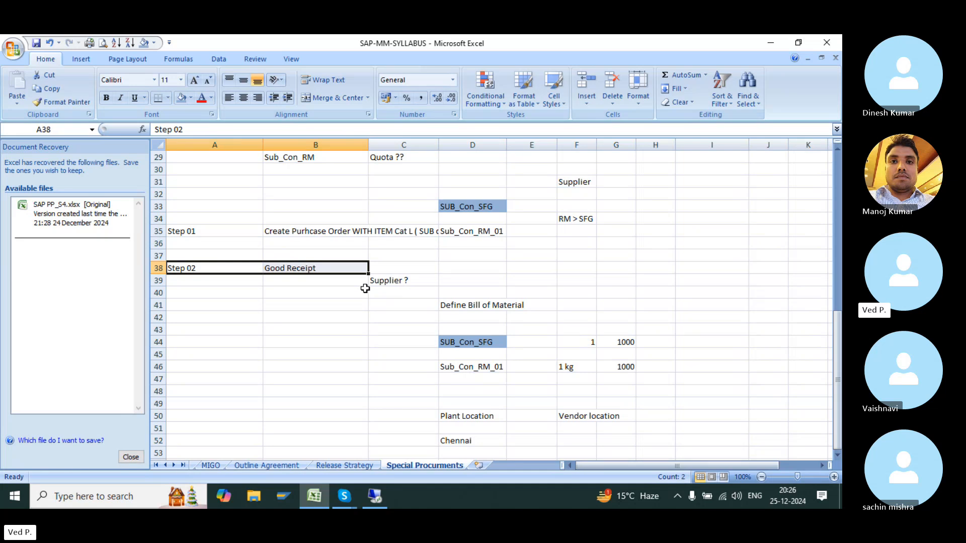
click(197, 230)
click(285, 230)
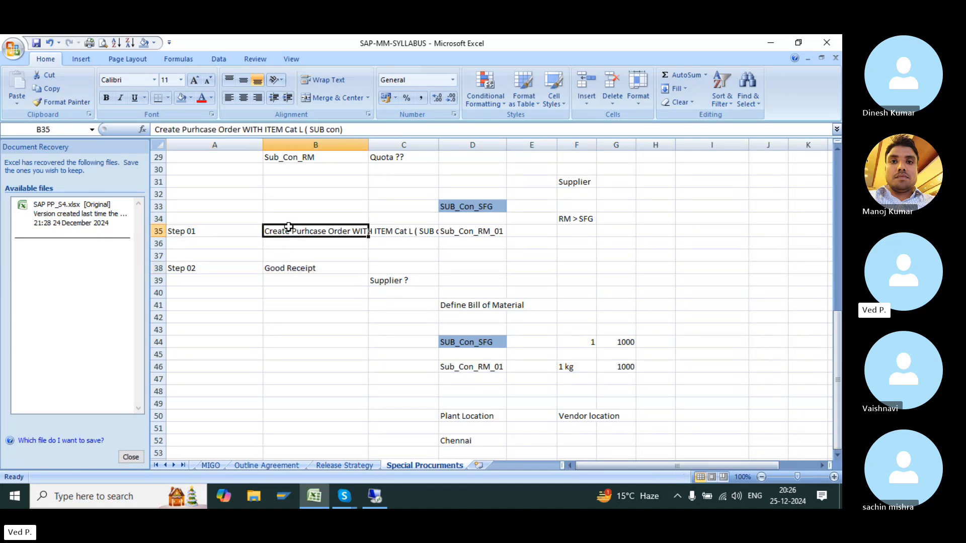
click(211, 264)
- Undo the "Good Receipt" entry and shorten the Step 02 description in B38 to "Transfer RM to Supplier"
key(ctrl+z)
click(346, 306)
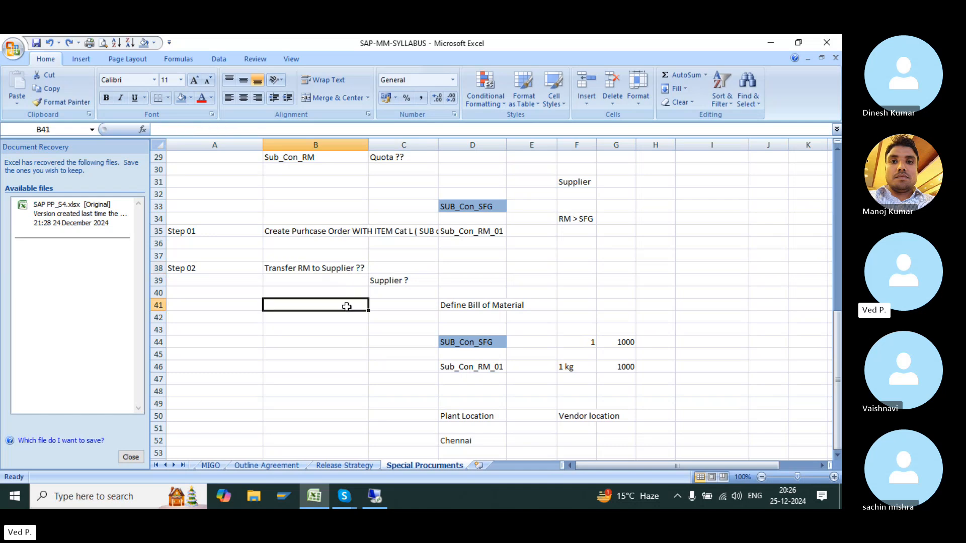
click(303, 272)
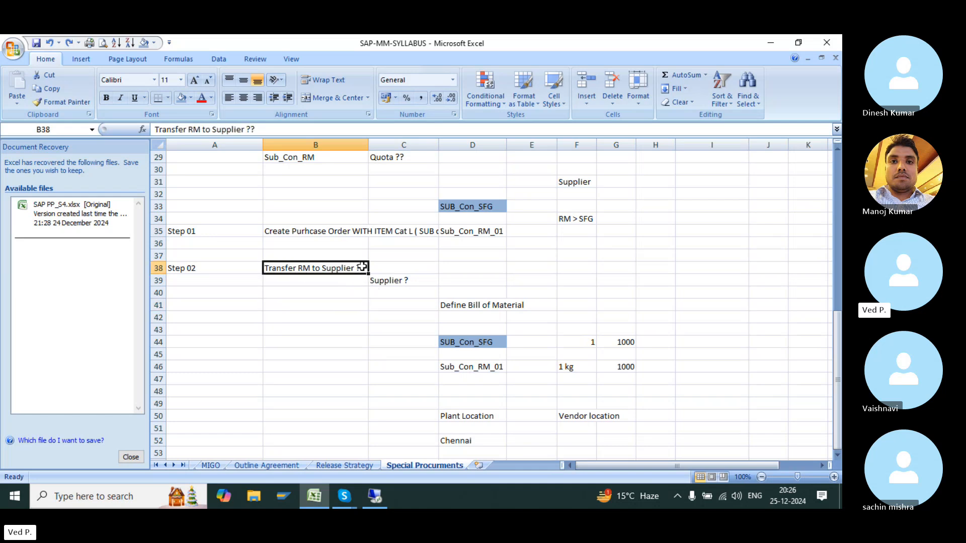
click(266, 128)
key(BackSpace)
key(BackSpace)
key(BackSpace)
key(Return)
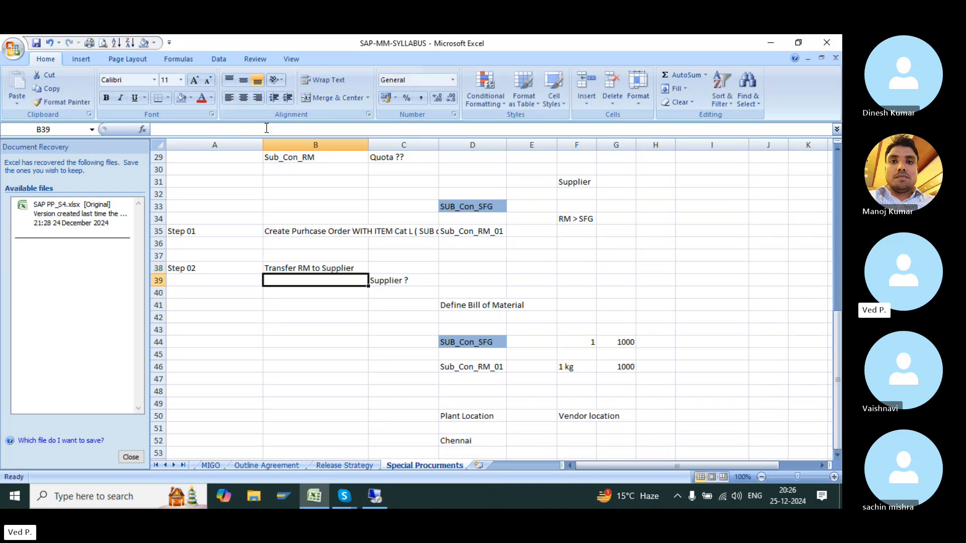
- Switch to SAP and reload the subcontracting purchase order in a fresh MIGO goods receipt
click(368, 497)
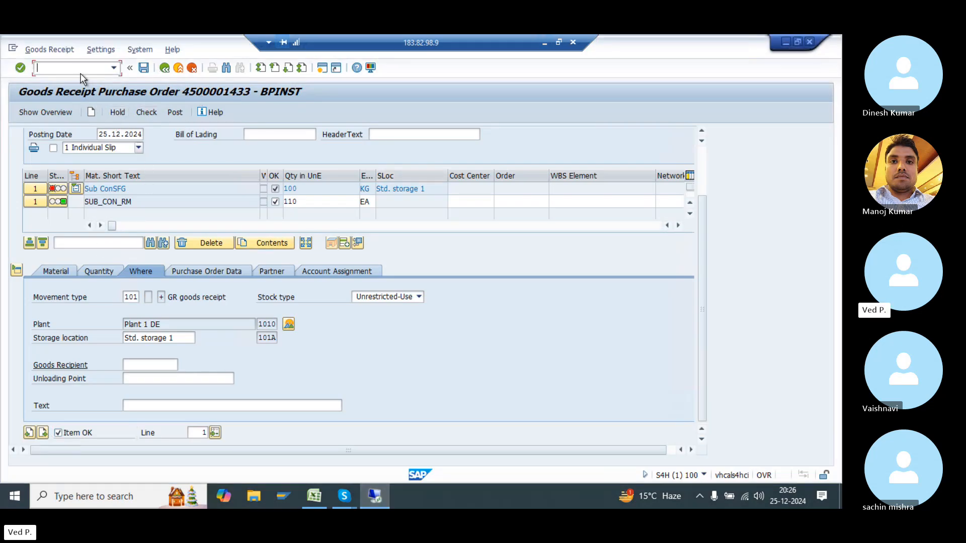
text(/nmigo)
key(Return)
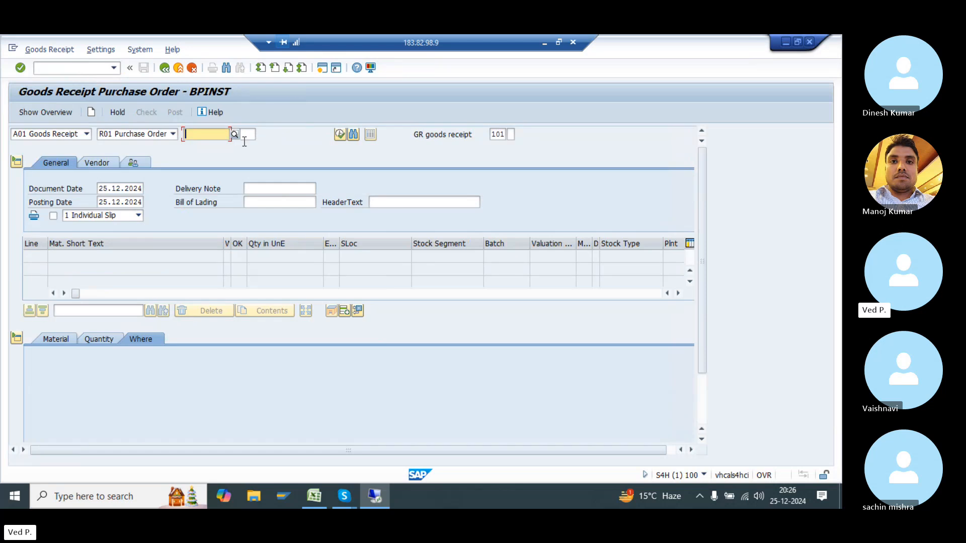
key(Down)
key(Down)
key(Return)
key(Return)
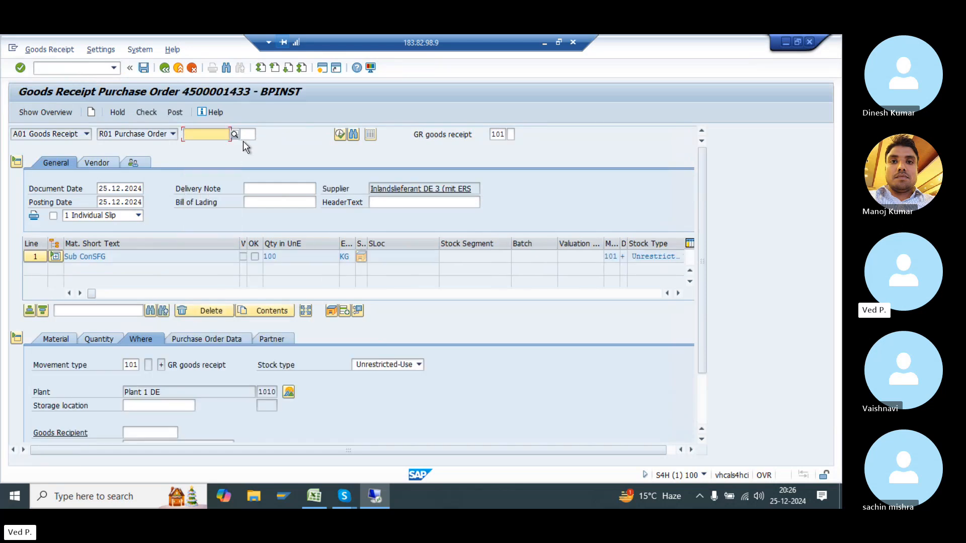
key(Down)
key(Down)
key(Return)
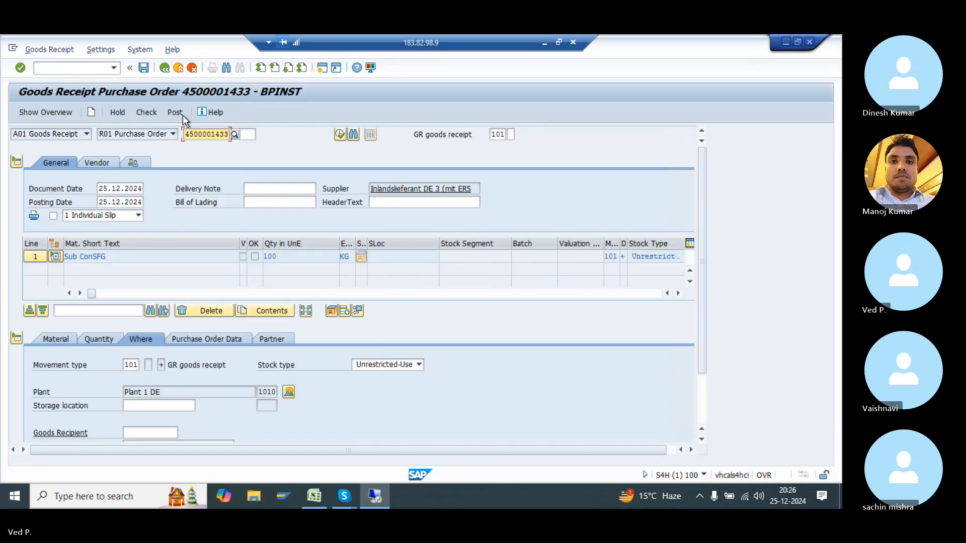
- Display the MMBE stock overview of material SUB_CON_RM for plant 1010
click(91, 66)
text(/nm)
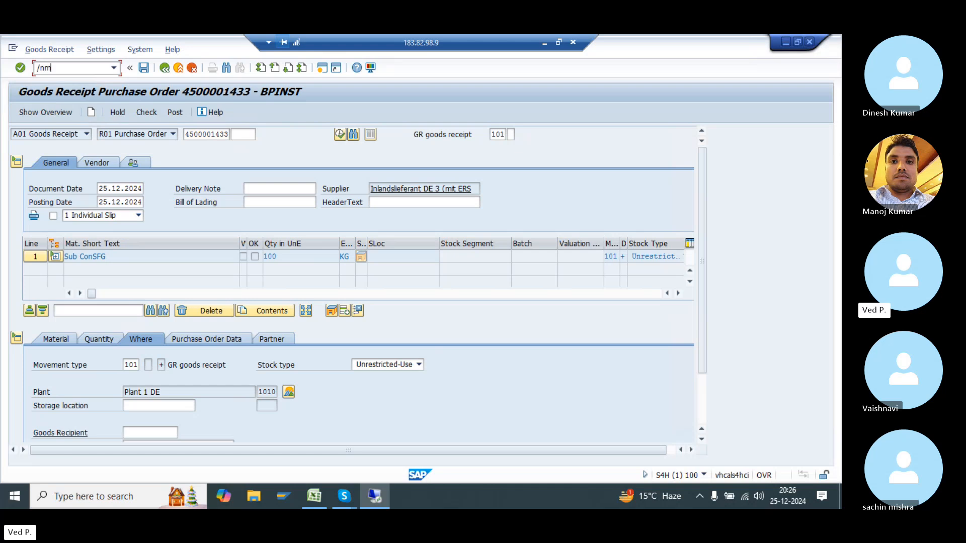
text(mb)
key(Return)
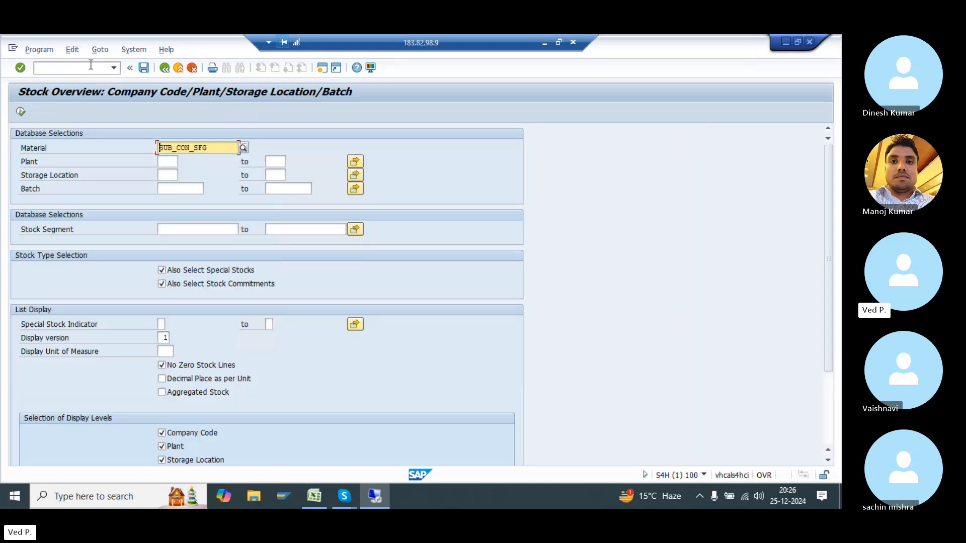
click(214, 149)
key(BackSpace)
key(BackSpace)
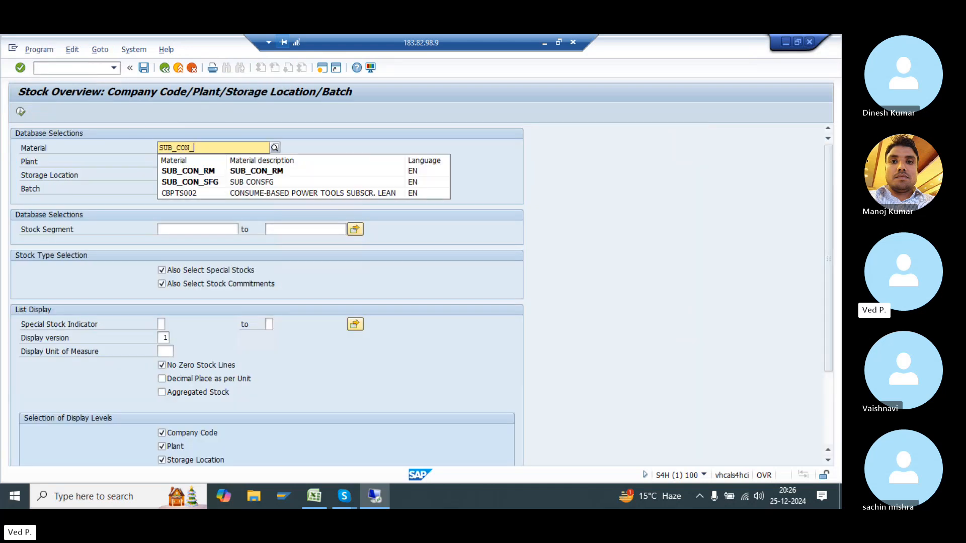
key(Return)
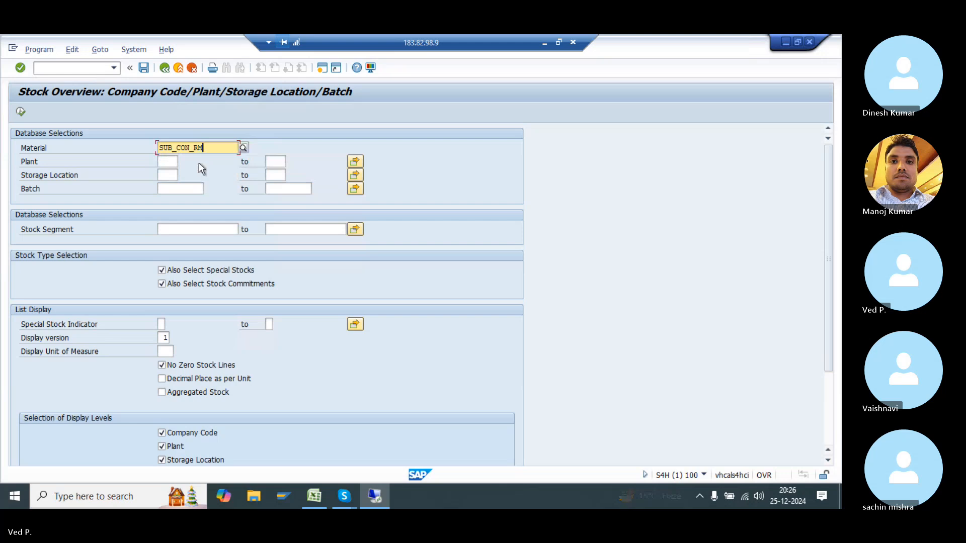
click(168, 161)
text(1010)
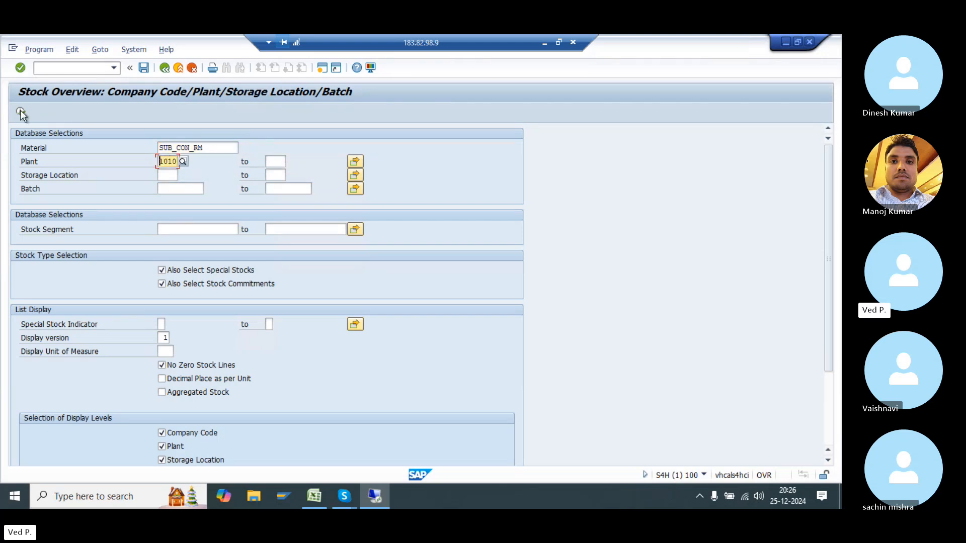
click(20, 111)
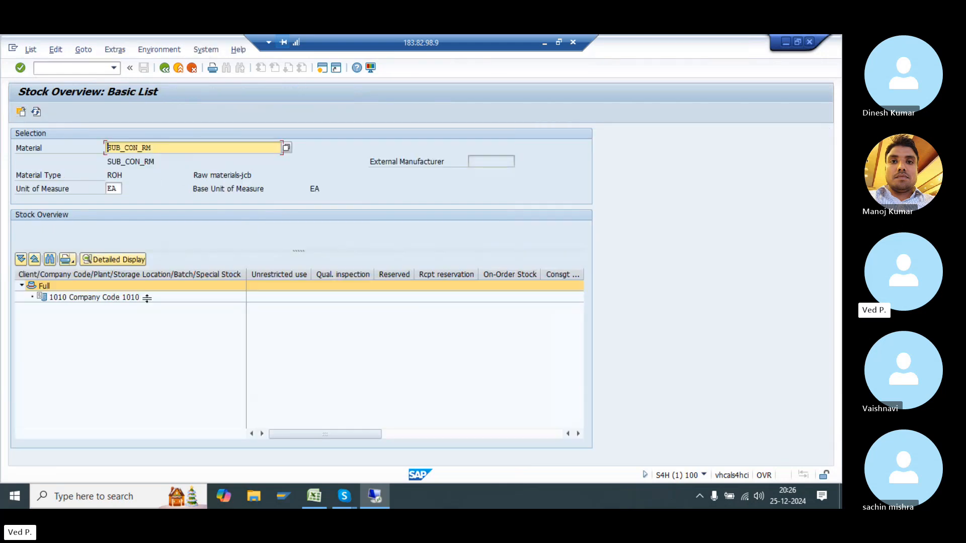
click(119, 299)
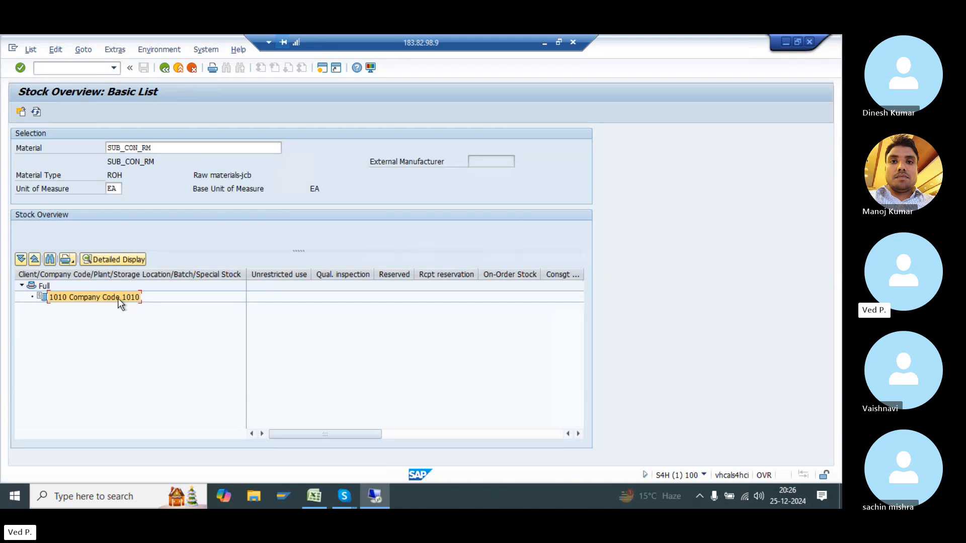
- Copy the material name SUB_CON_RM and start a MIGO goods receipt with reference type R10 Other
double_click(185, 148)
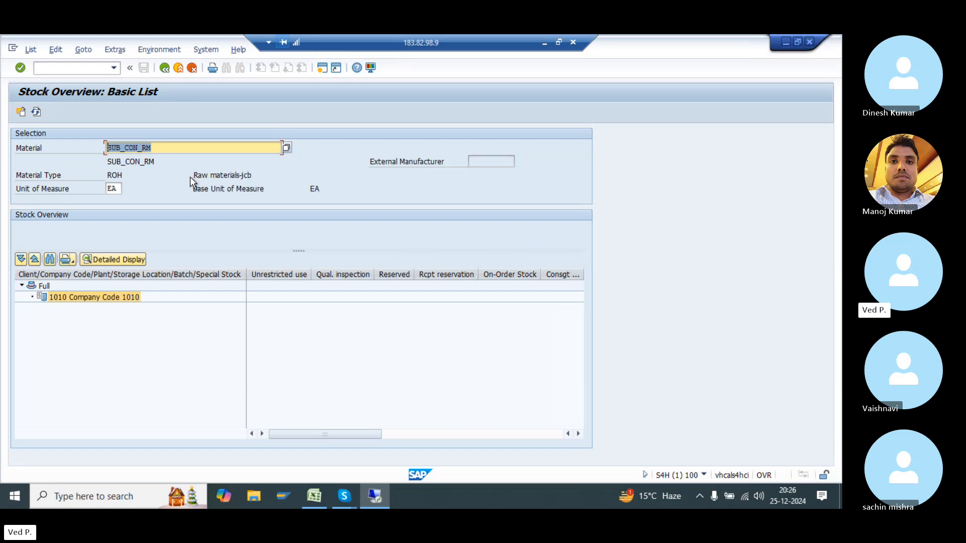
click(89, 68)
text(/)
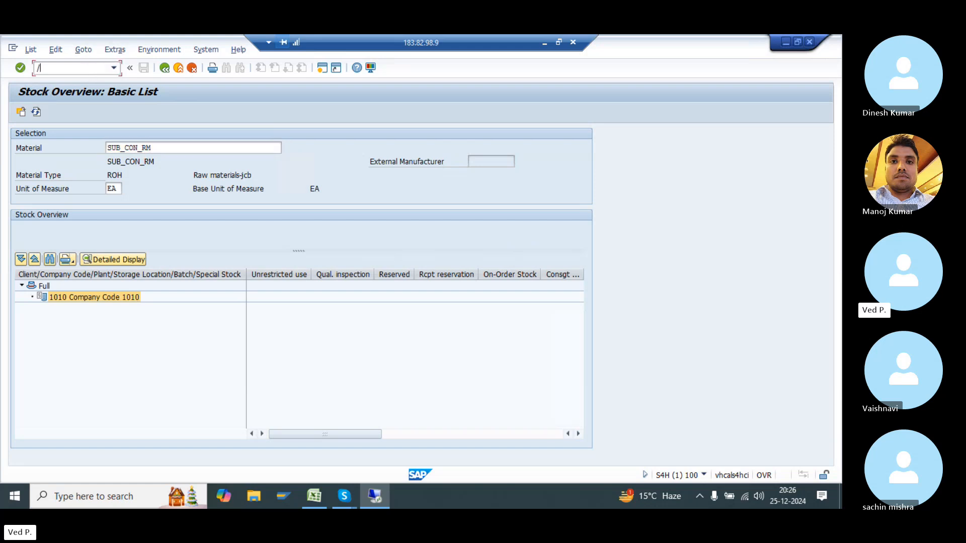
text(nmigo)
key(Return)
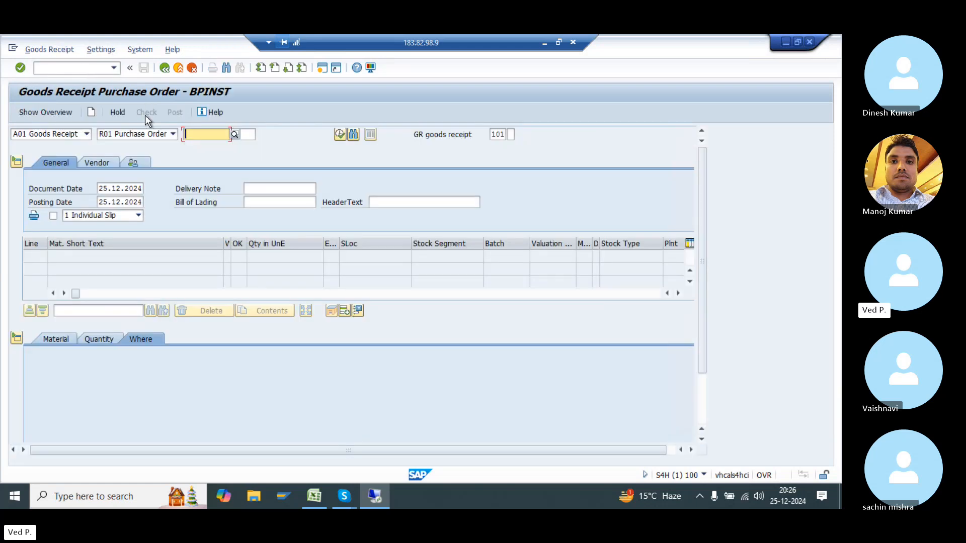
click(128, 134)
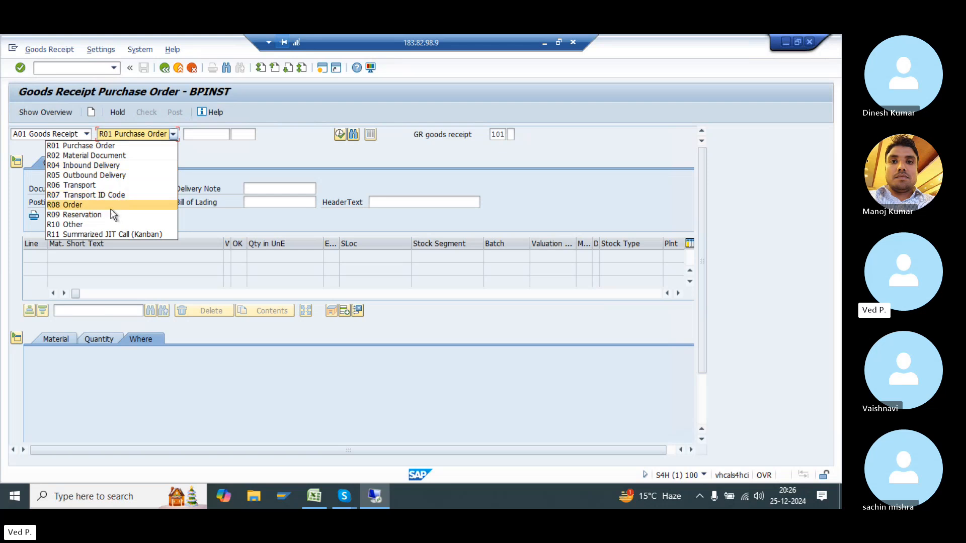
click(107, 224)
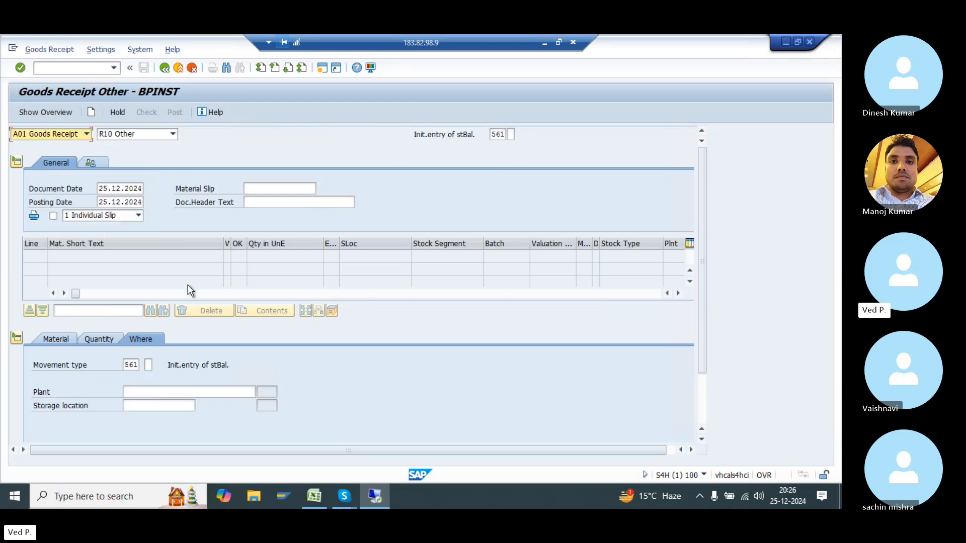
- Enter SUB_CON_RM as the receipt's material with a quantity of 1000
click(67, 339)
click(142, 365)
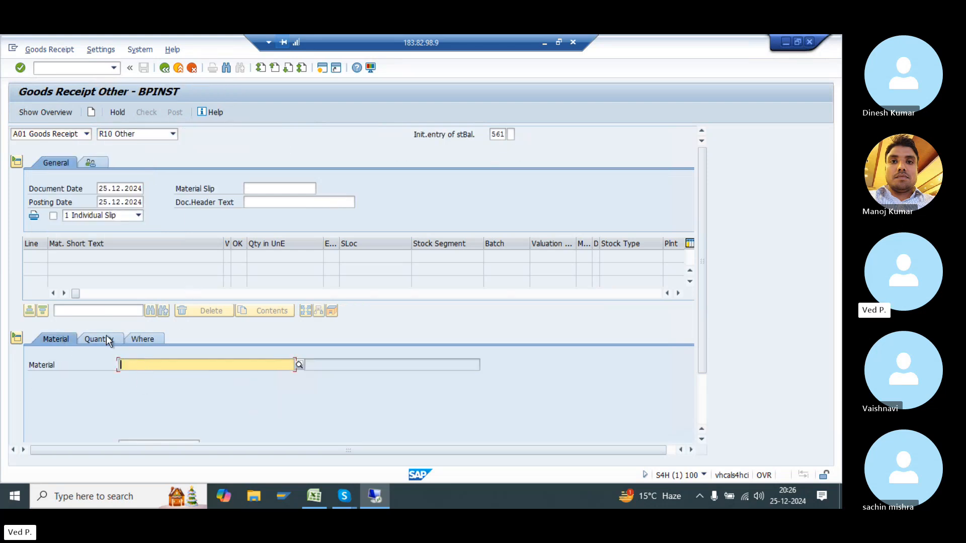
click(100, 339)
text(1000)
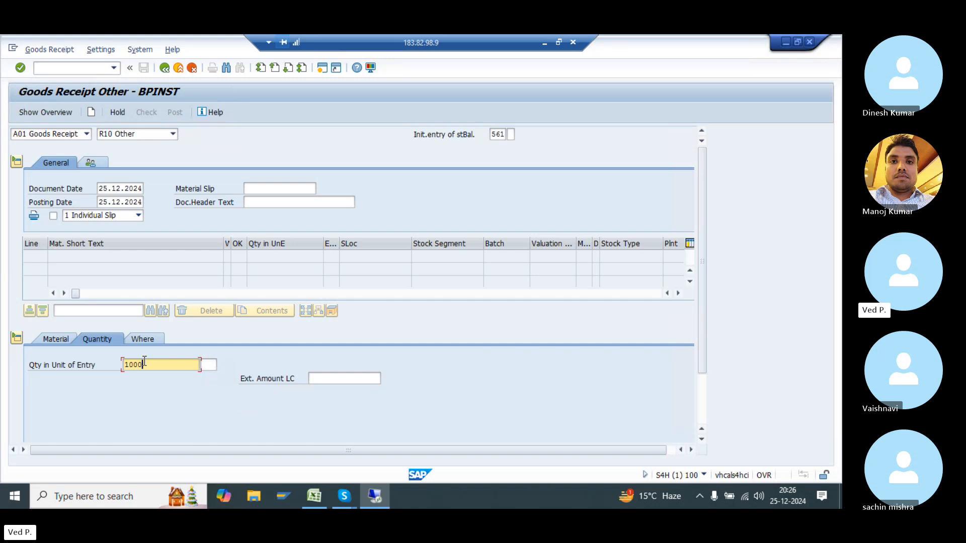
- Assign plant 1010 and storage location 101A to the SUB_CON_RM receipt, check the document and post it
click(150, 338)
click(153, 392)
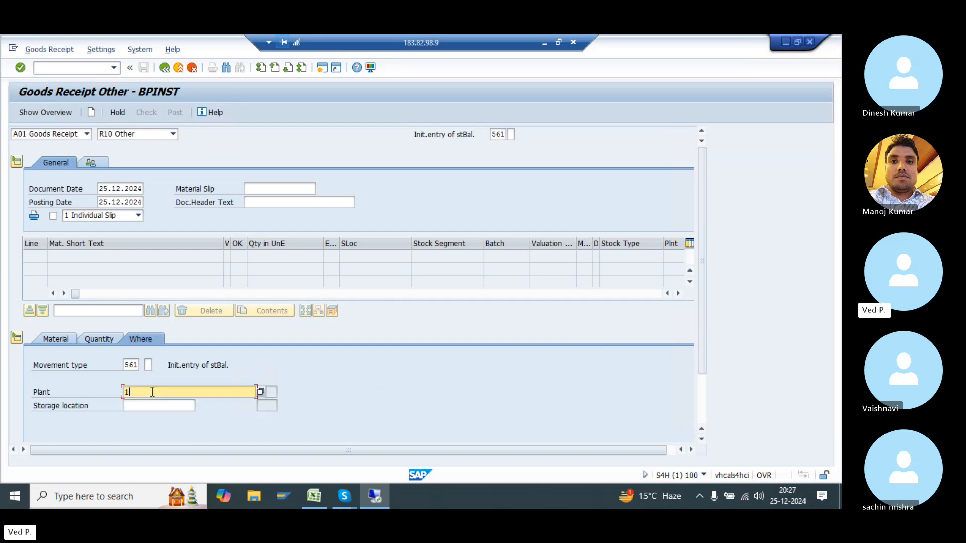
text(1010)
key(Tab)
text(101A)
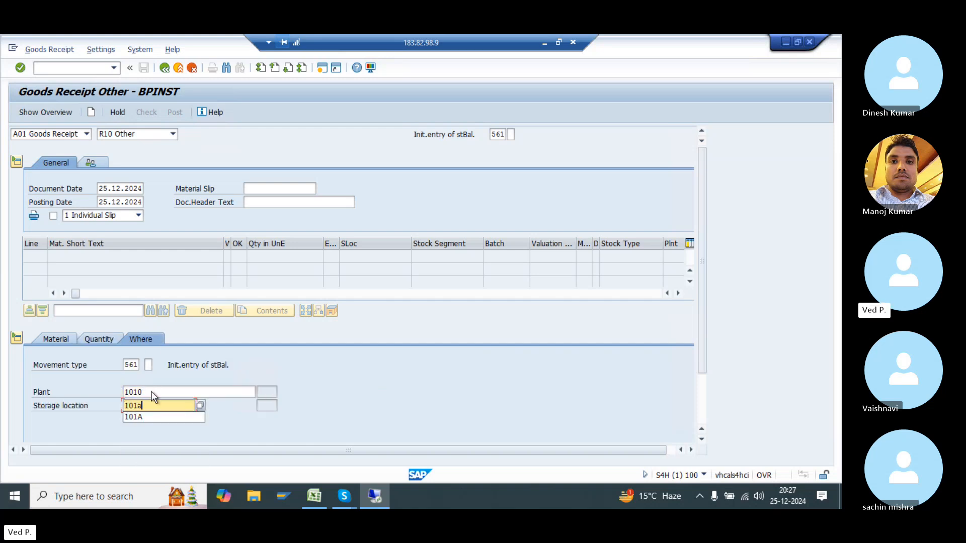
key(Return)
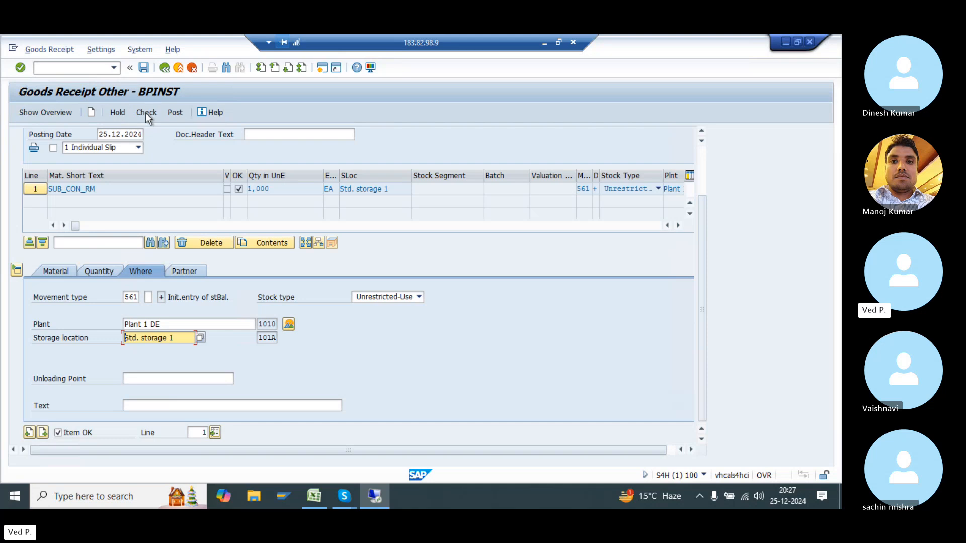
click(146, 113)
click(175, 112)
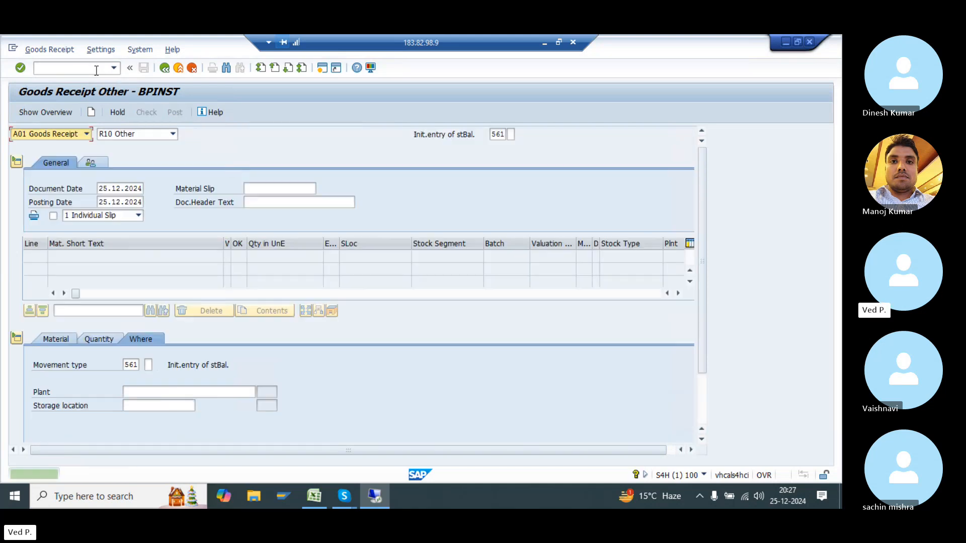
- Reopen the MMBE stock overview of SUB_CON_RM for plant 1010 and inspect the unrestricted stock in storage location 101A
click(96, 70)
text(/nmmbe)
key(Return)
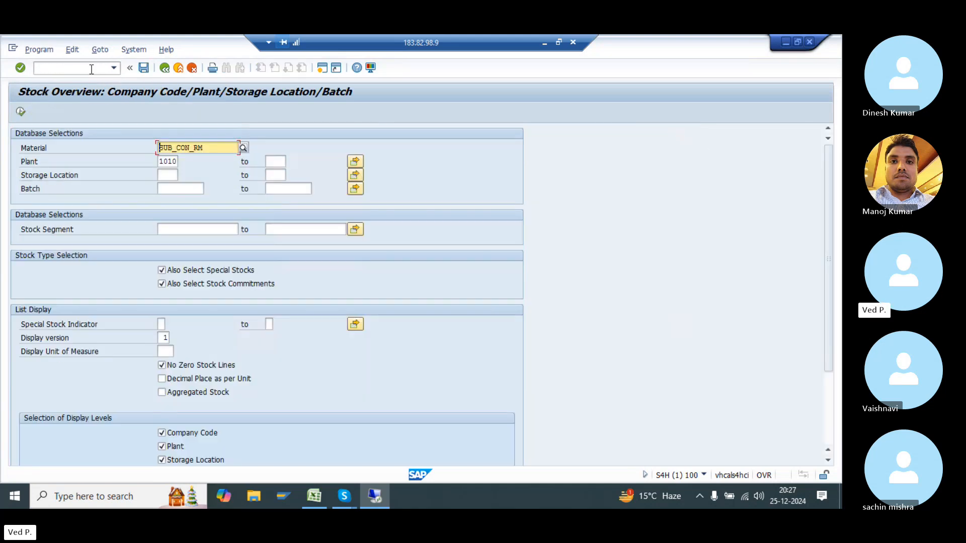
click(21, 112)
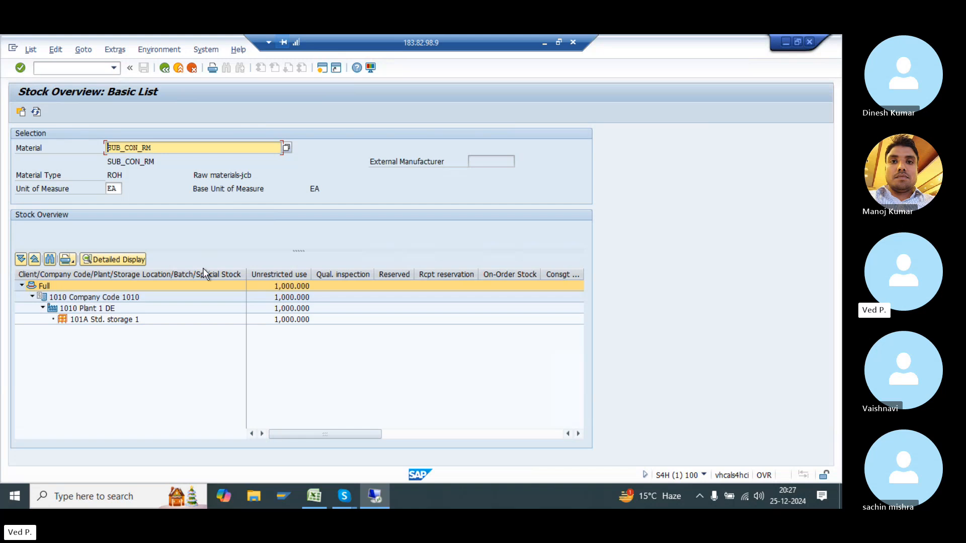
click(287, 320)
drag(154, 147, 104, 148)
click(300, 323)
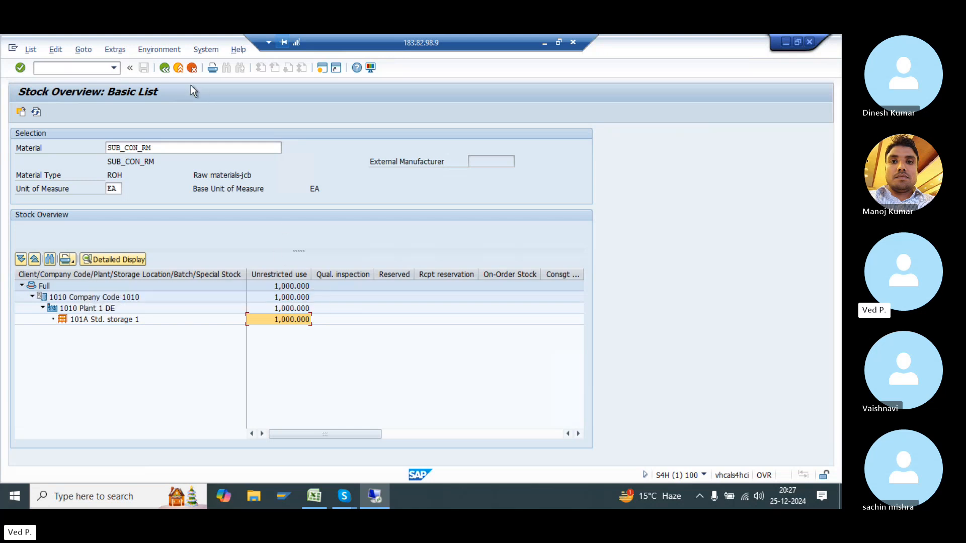
drag(159, 147, 99, 155)
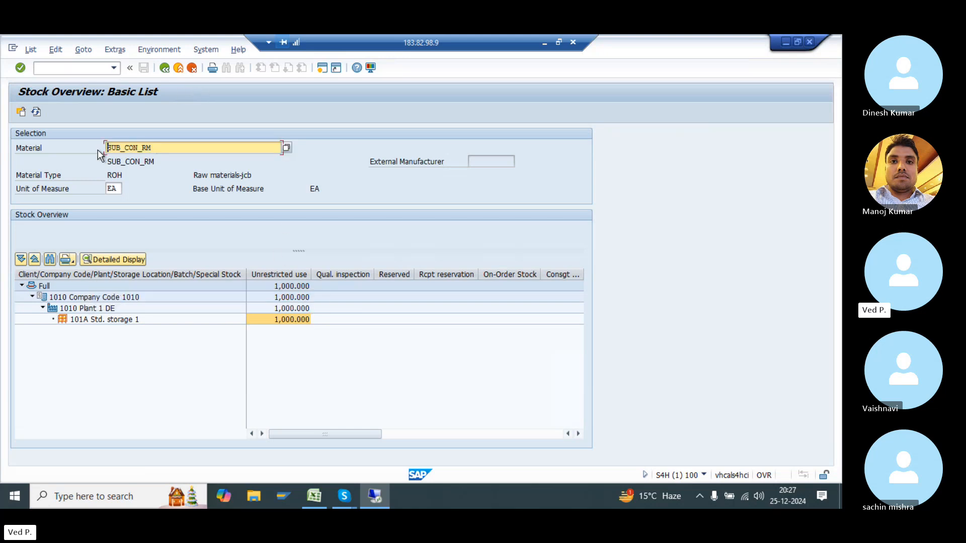
- Open the MIGO transaction in a new SAP session
click(81, 67)
text(/nmigo)
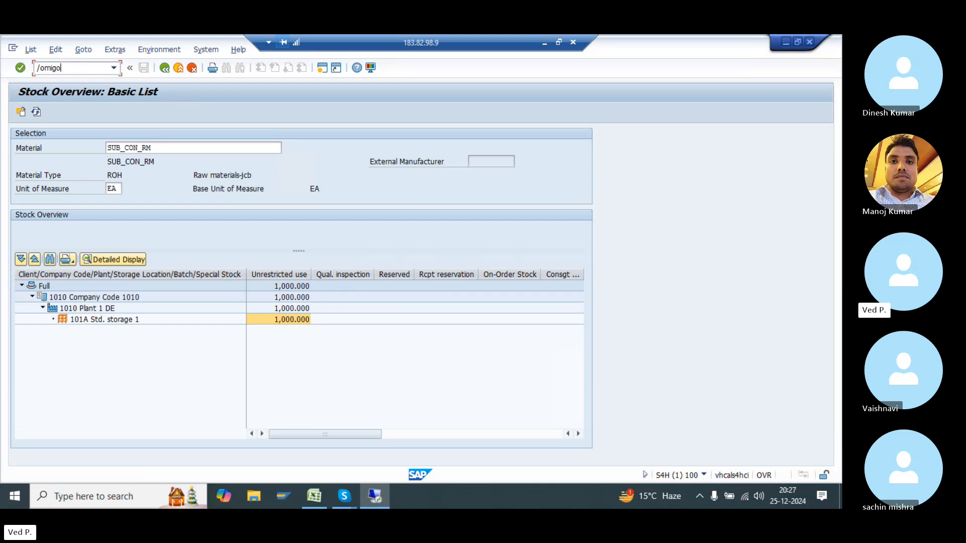
key(Return)
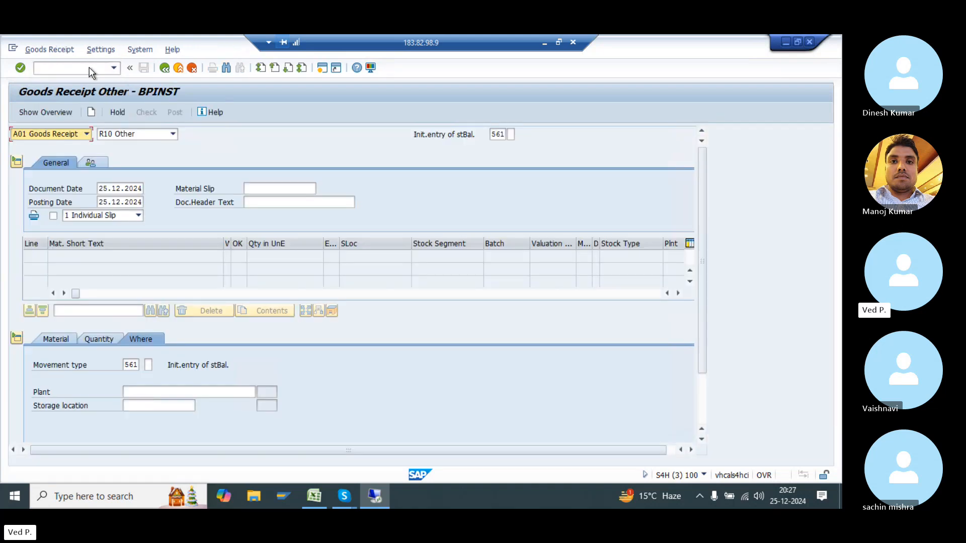
- Set the document to A08 Transfer Posting with reference R01 Purchase Order and load the most recent subcontracting purchase order
click(73, 135)
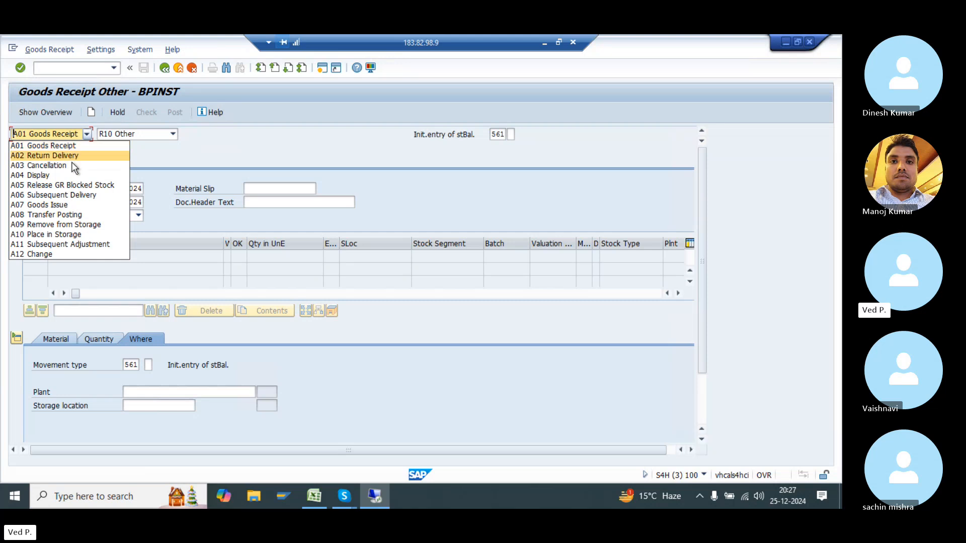
click(72, 215)
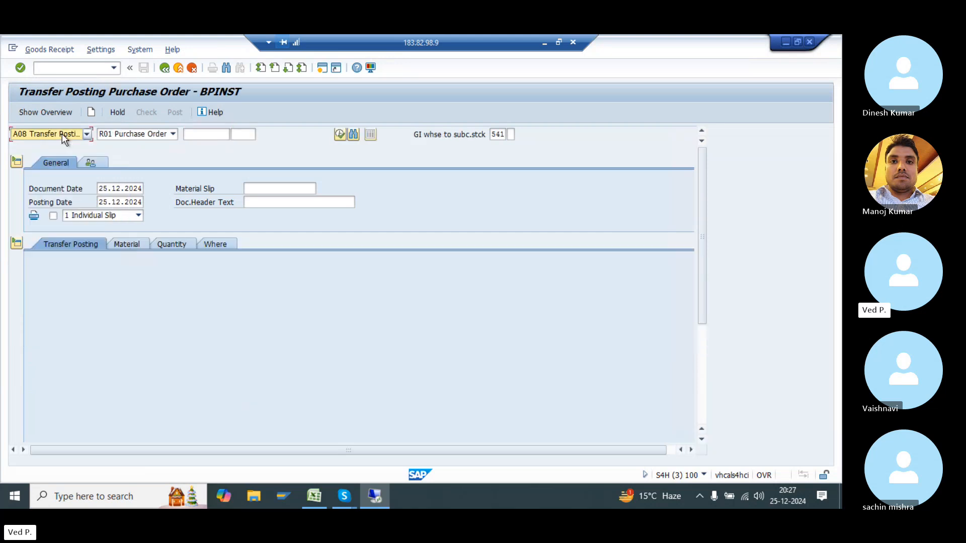
click(117, 134)
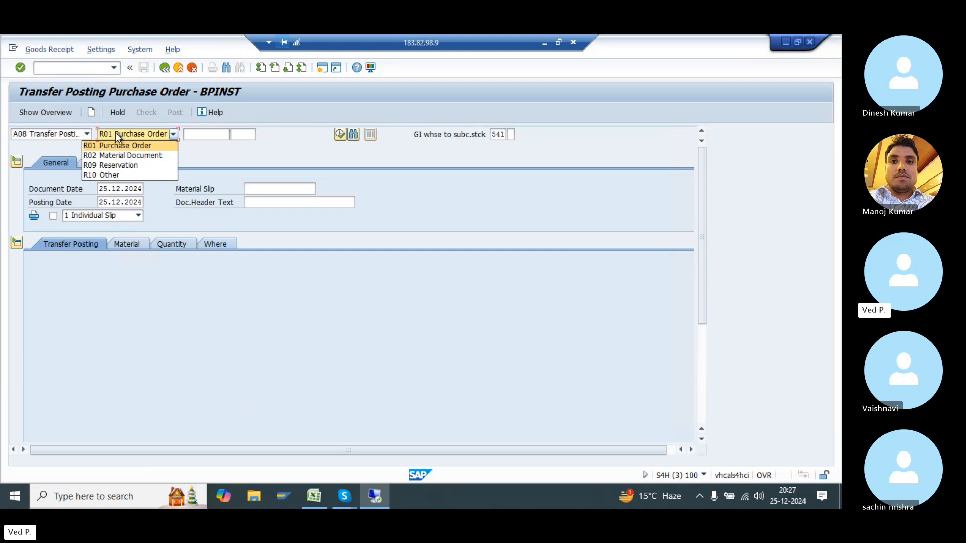
click(123, 144)
click(212, 135)
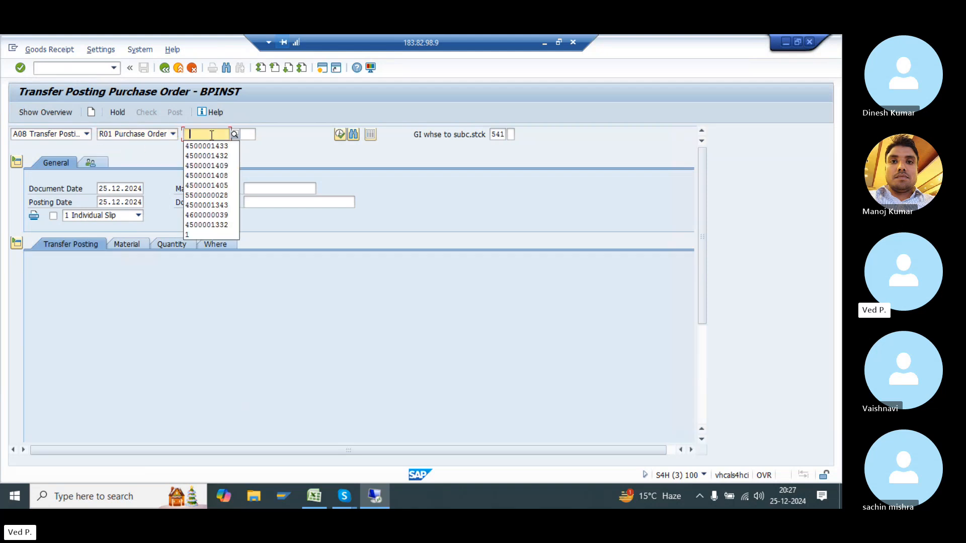
key(Down)
key(Return)
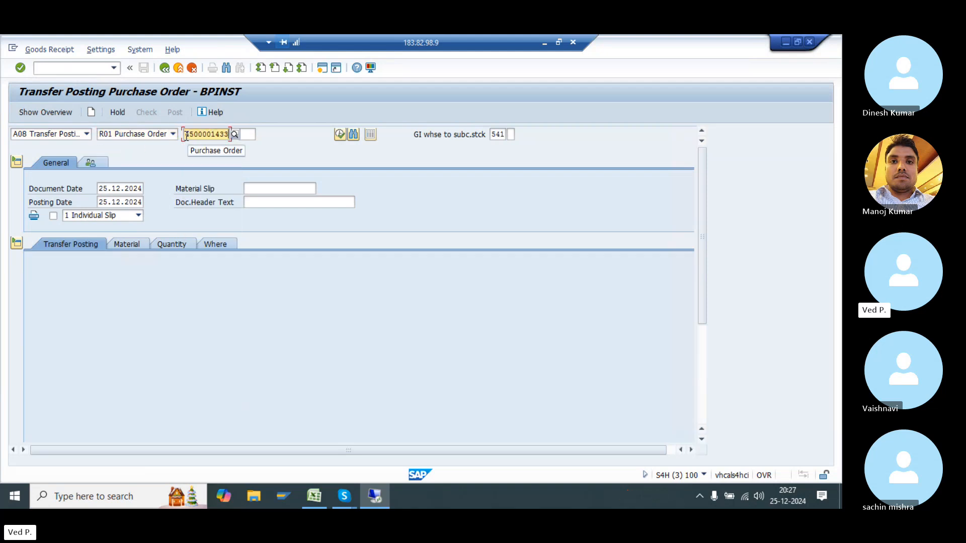
drag(185, 136, 236, 136)
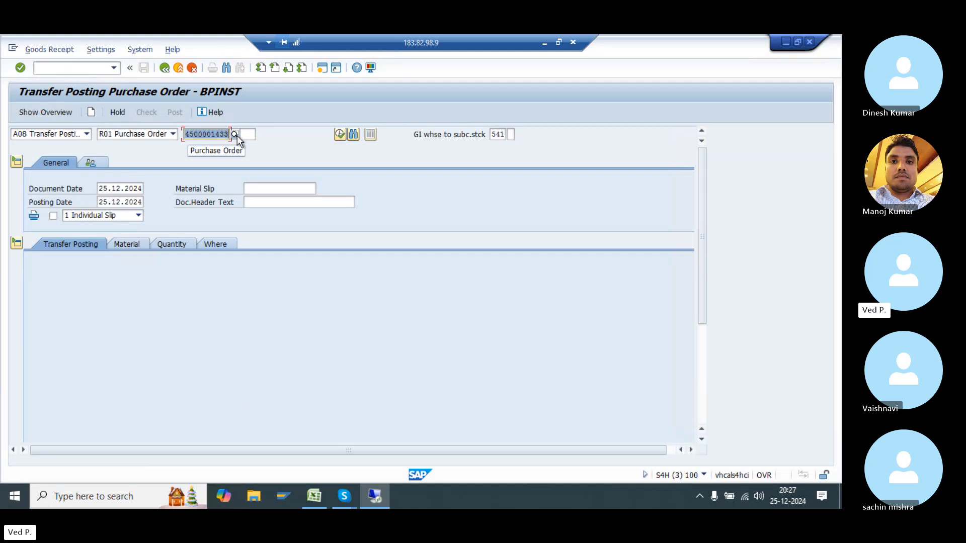
key(Return)
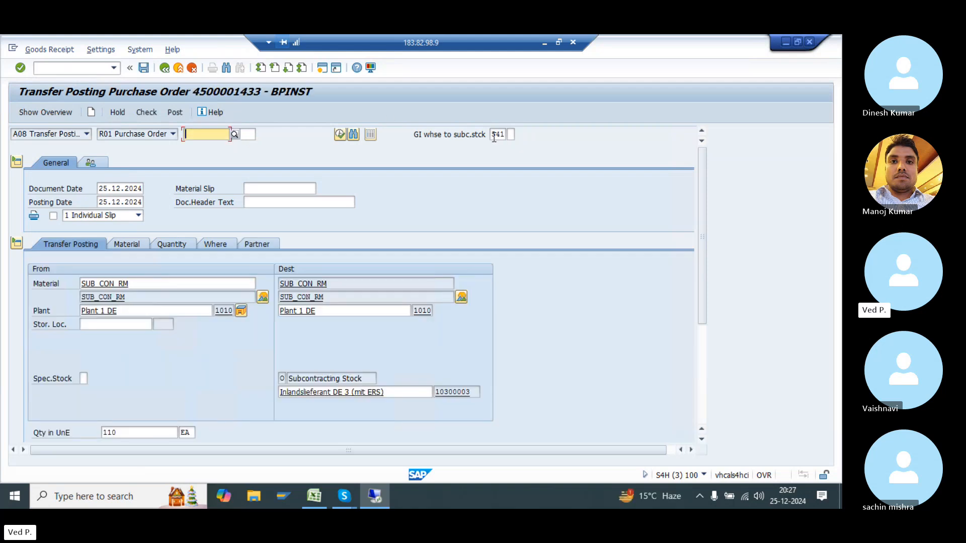
- Look up movement type 541 in the list of possible movement types and select it for the transfer posting
click(509, 134)
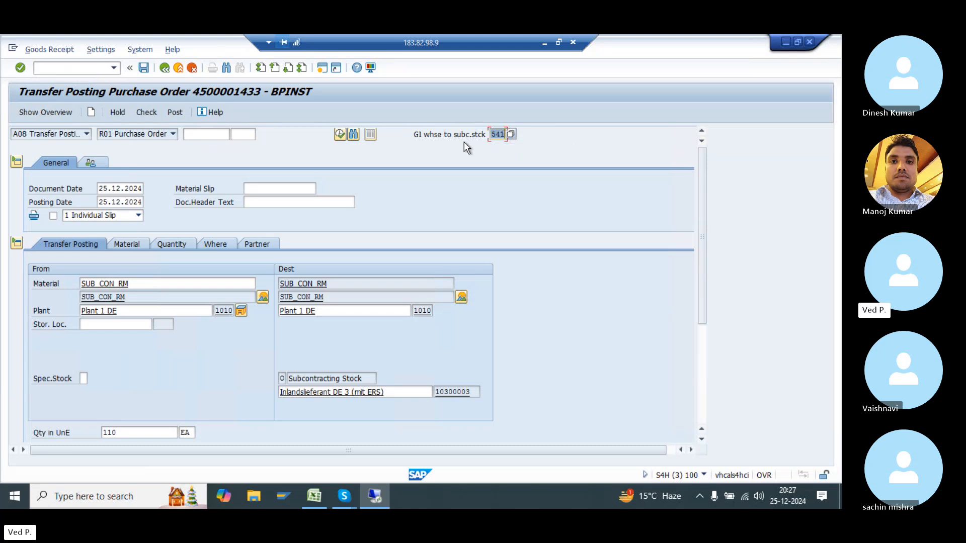
click(508, 134)
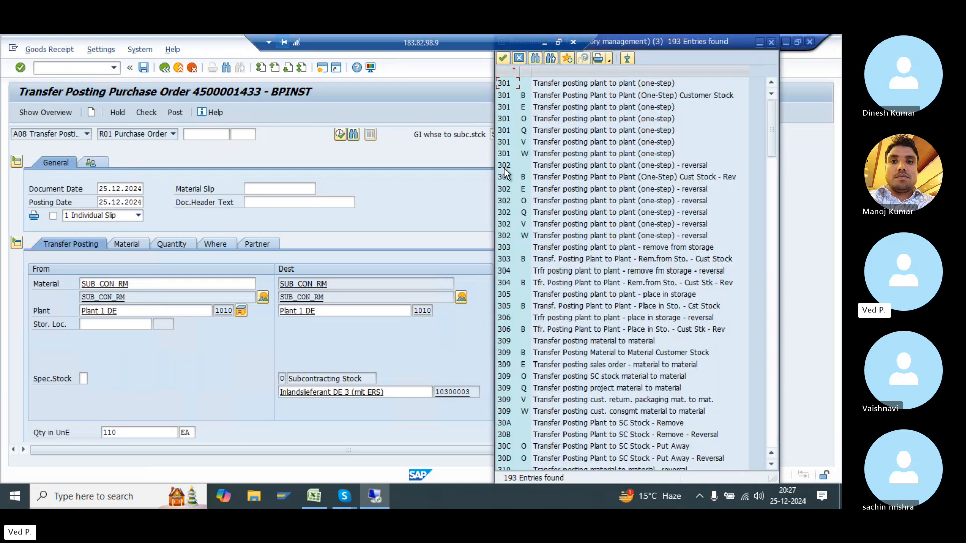
text(541)
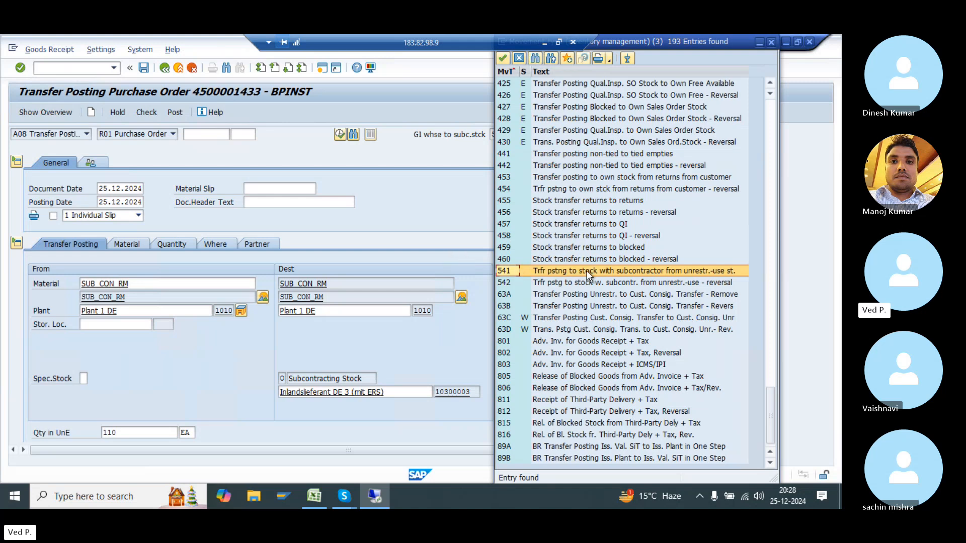
double_click(509, 273)
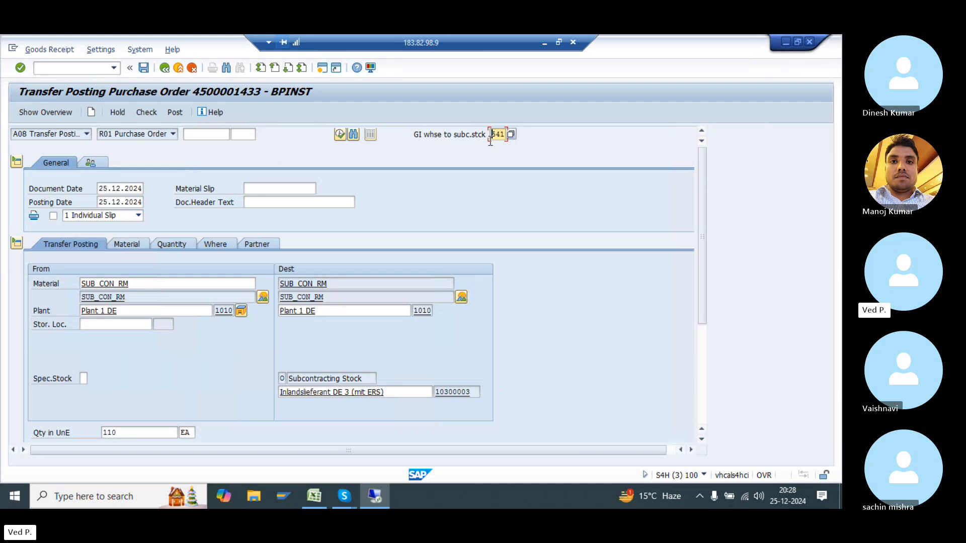
- Review the material and quantity details of the transfer posting item
click(137, 243)
drag(167, 270, 117, 262)
click(171, 245)
click(155, 271)
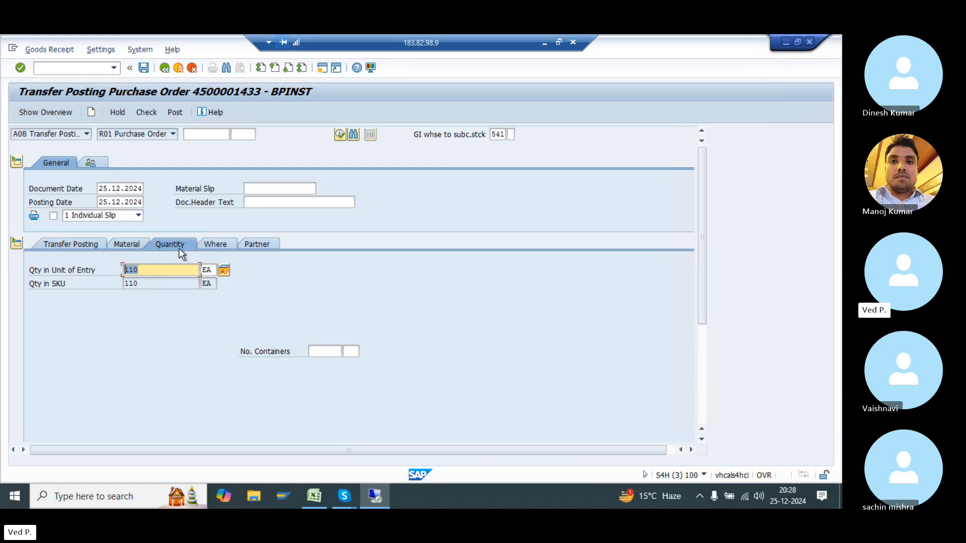
- Assign storage location 101A in plant 1010 to the SUB_CON_RM transfer item
click(209, 246)
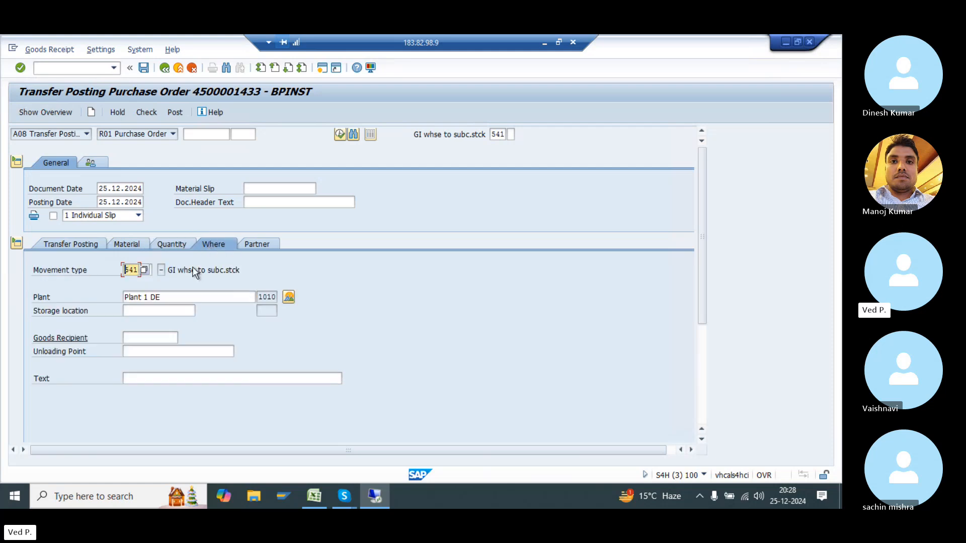
double_click(266, 297)
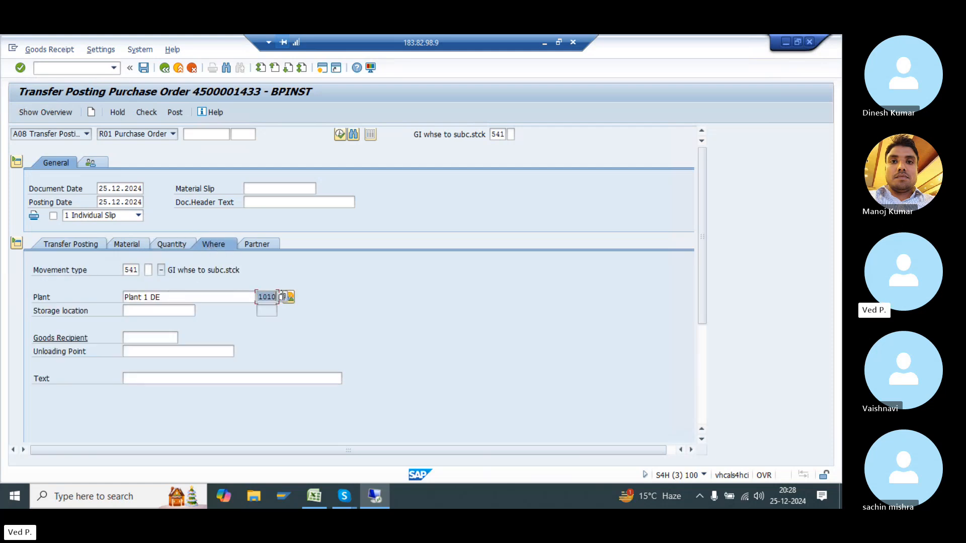
click(188, 312)
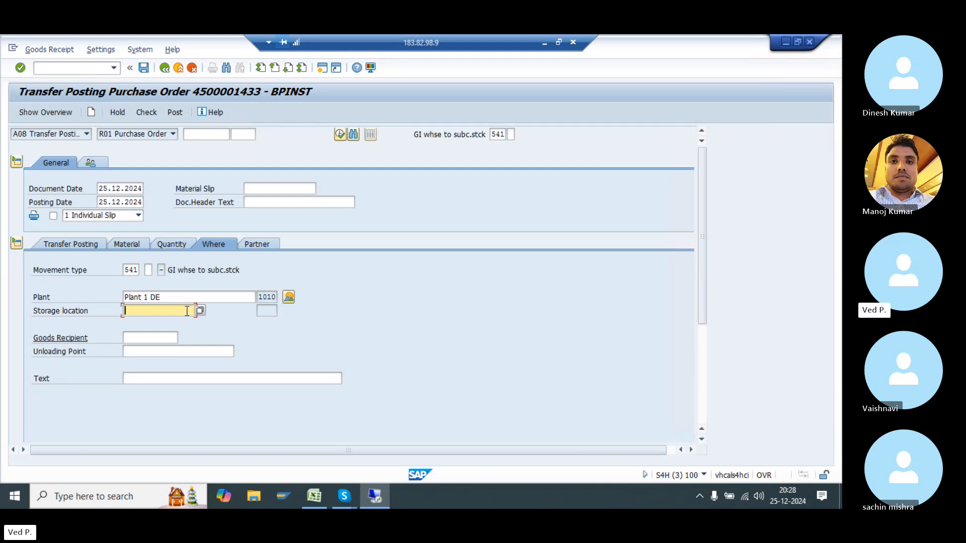
text(101a)
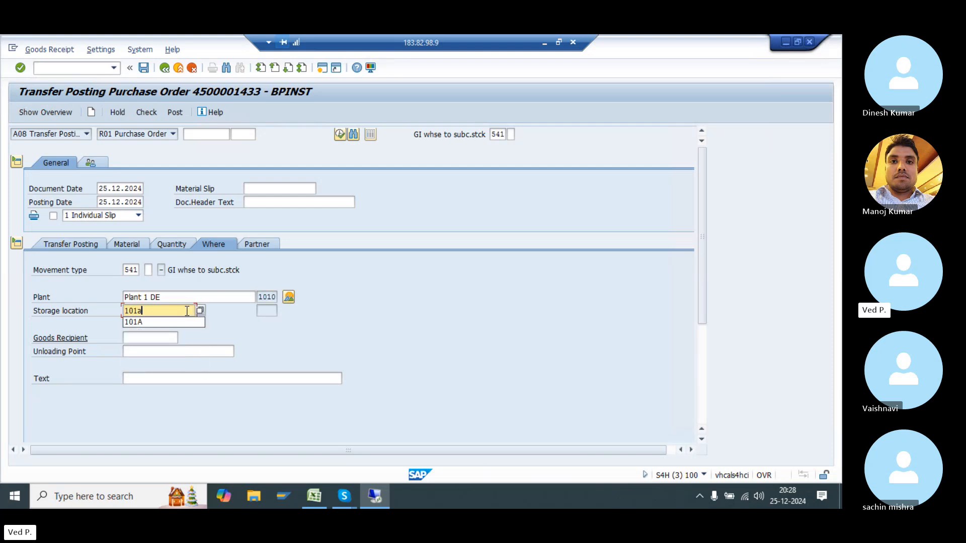
click(156, 322)
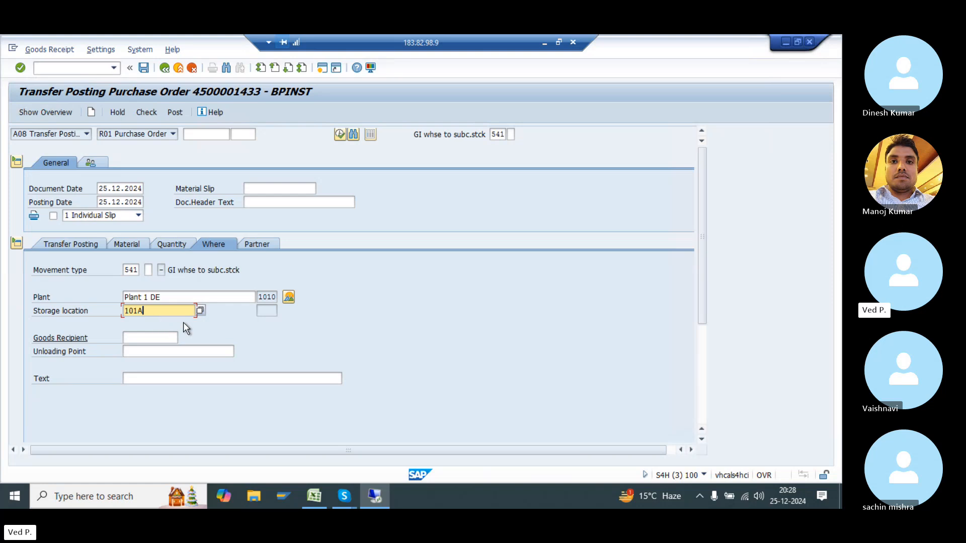
key(Return)
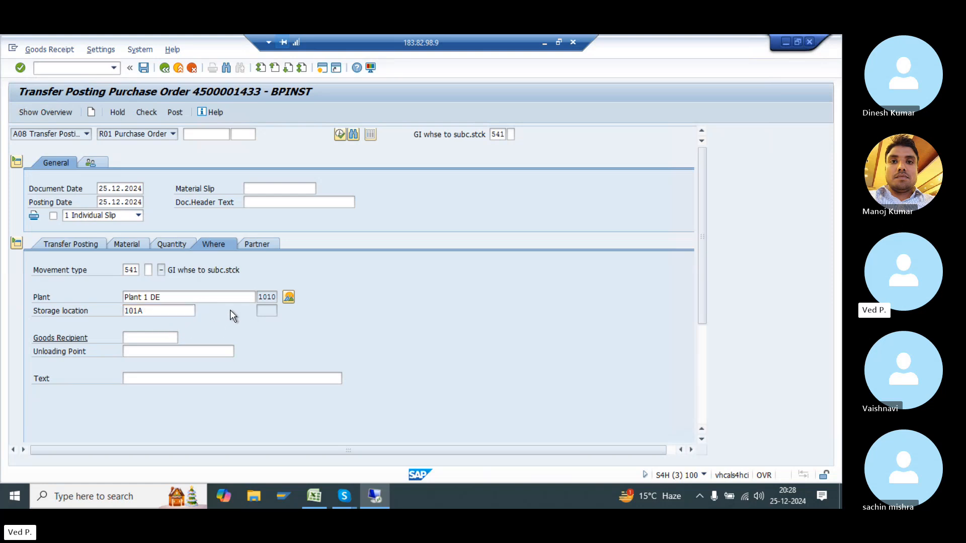
- Mark the SUB_CON_RM item as OK, check the transfer posting document and post it
scroll(381, 375, down, 5)
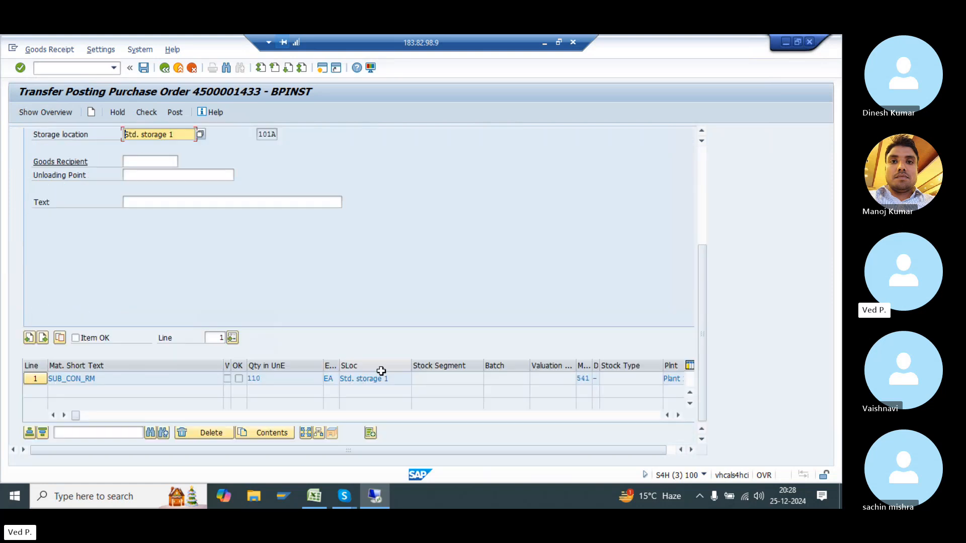
click(79, 337)
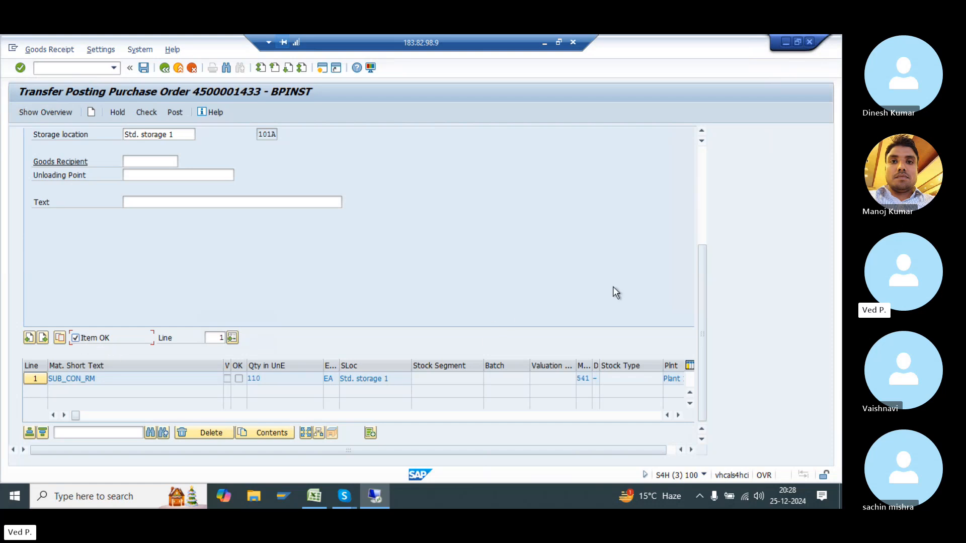
scroll(681, 216, up, 3)
scroll(670, 176, down, 3)
drag(701, 268, 701, 154)
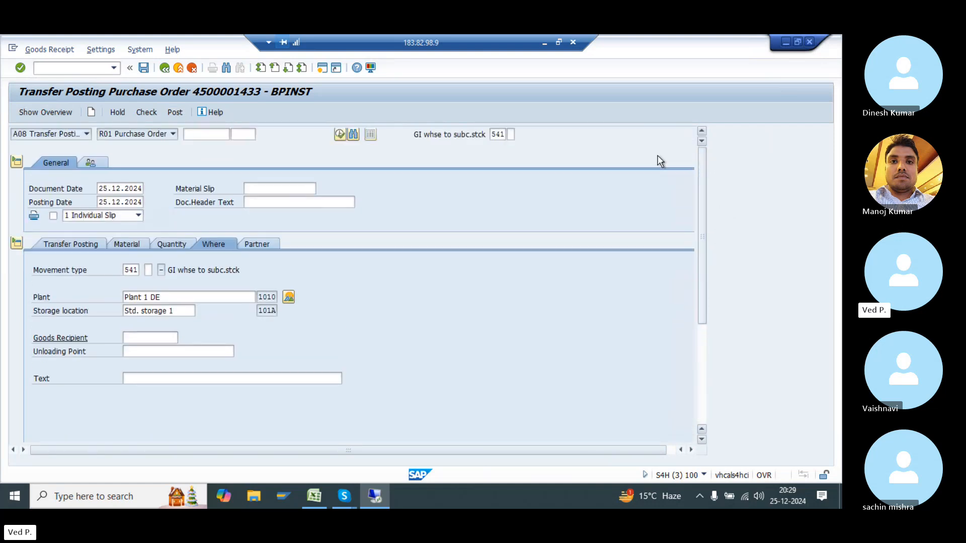
click(153, 115)
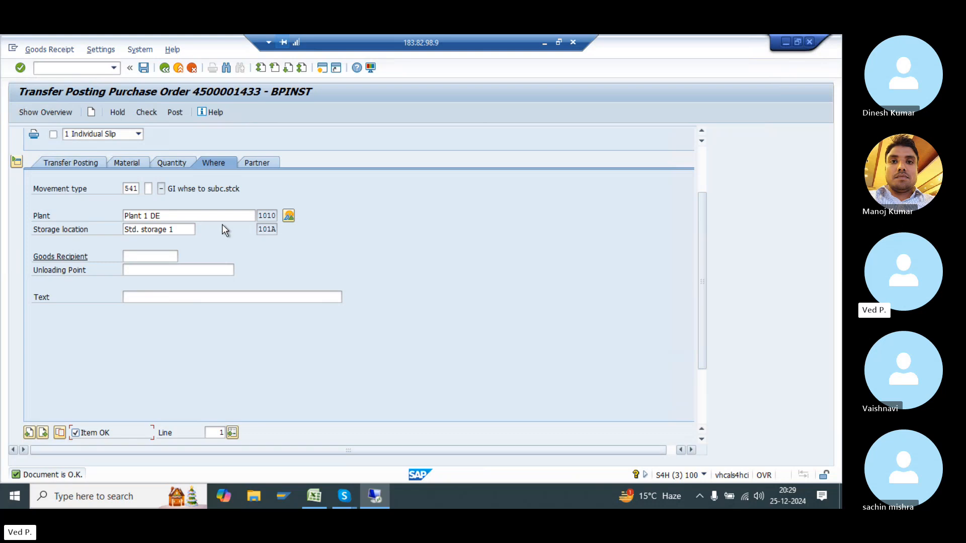
click(175, 113)
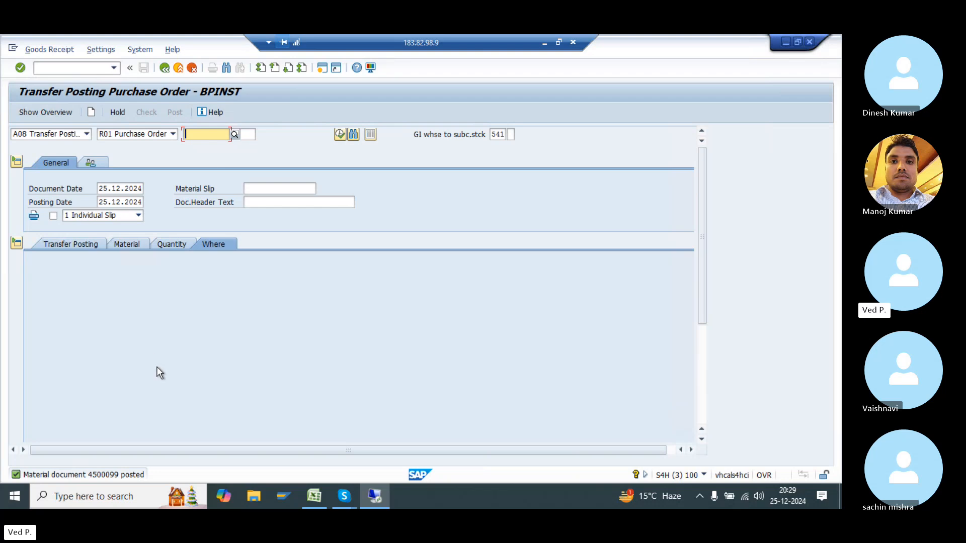
- Switch to the session with the SUB_CON_RM stock overview and refresh its stock figures
click(283, 496)
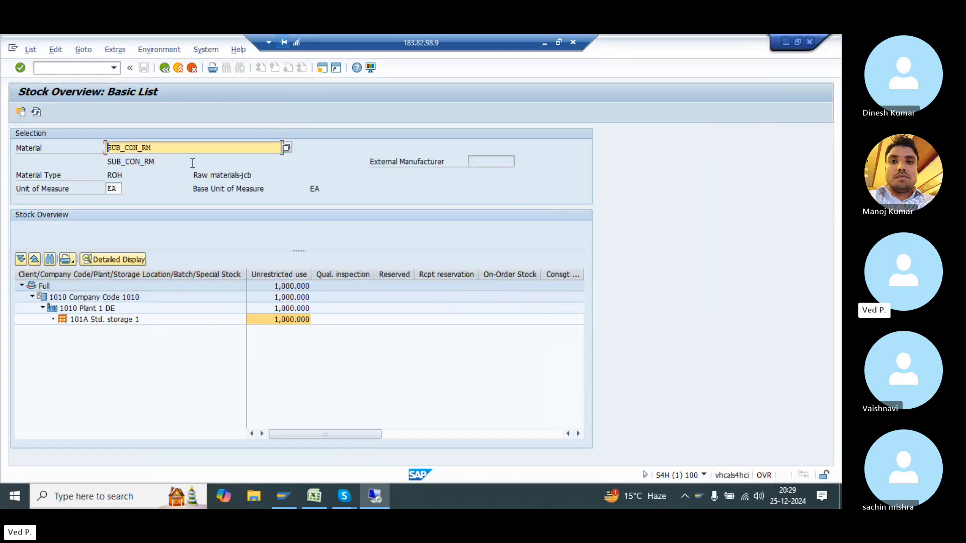
click(91, 320)
click(295, 320)
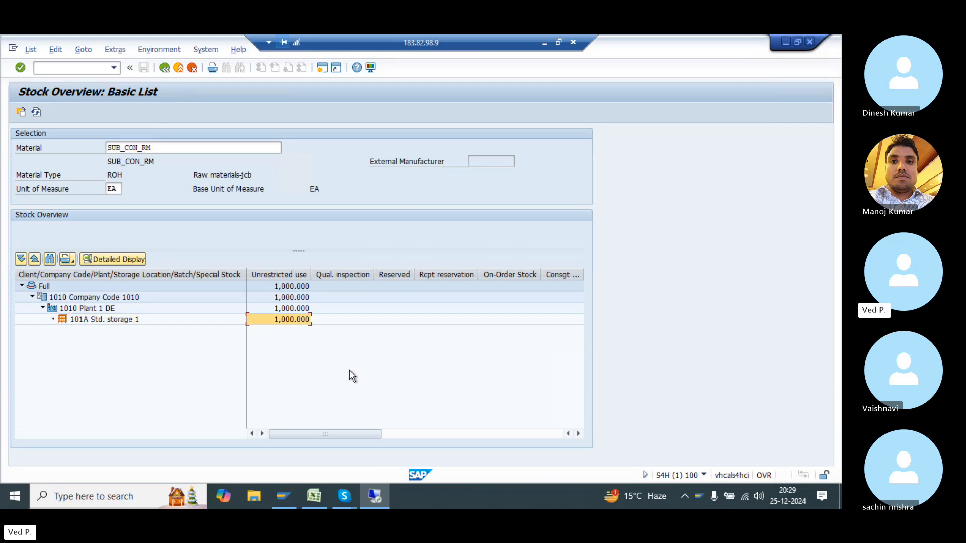
click(36, 112)
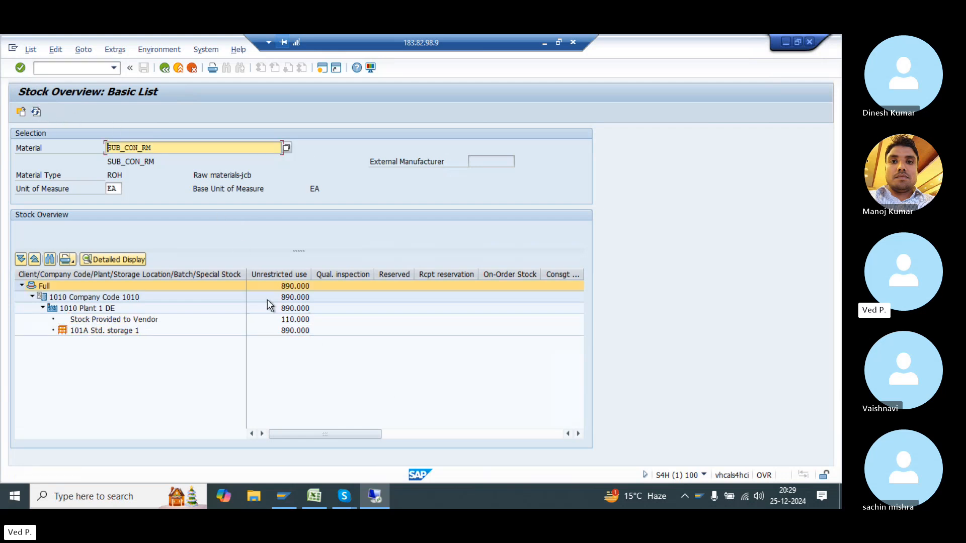
- Inspect the unrestricted SUB_CON_RM stock in storage location 101A and the stock provided to vendor
click(101, 331)
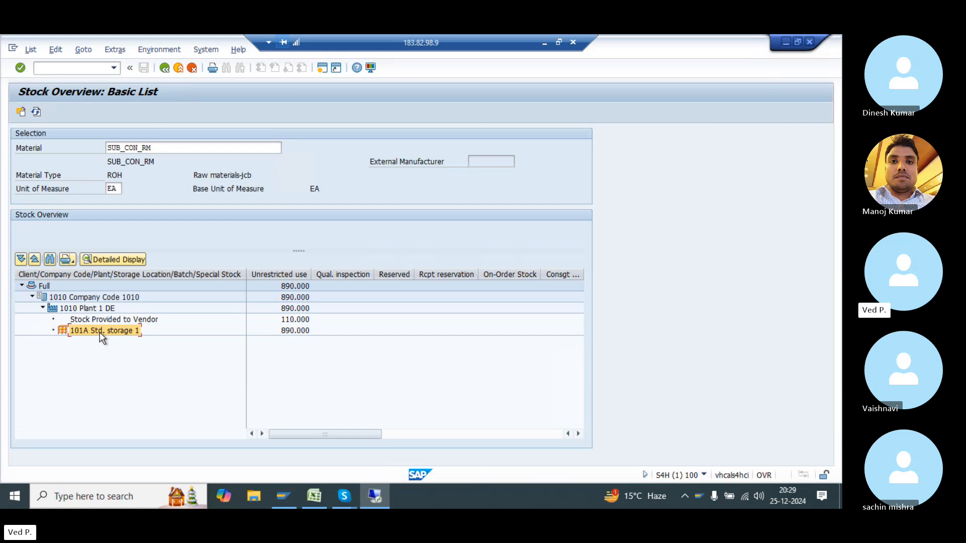
click(297, 332)
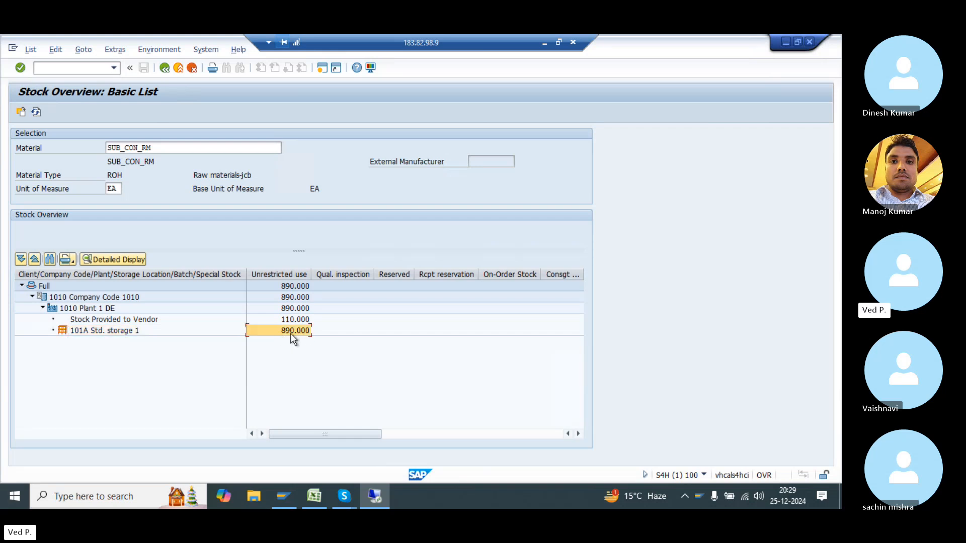
click(153, 320)
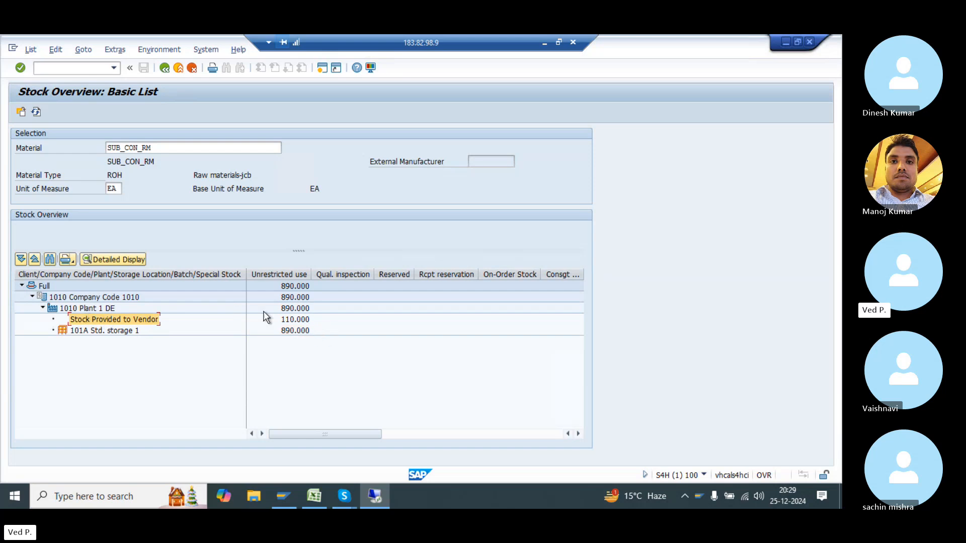
click(286, 319)
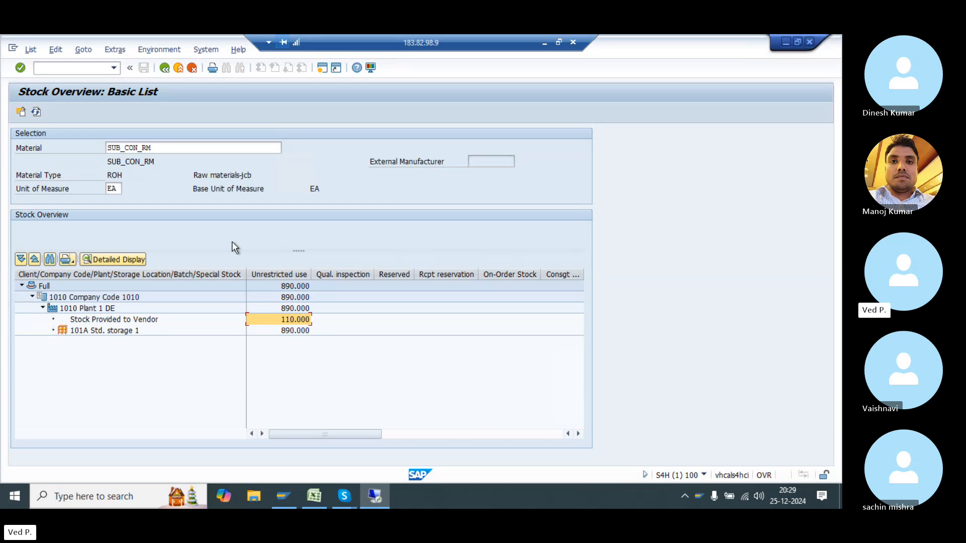
click(129, 319)
click(304, 323)
click(92, 319)
click(302, 322)
- Display the stock overview of material SUB_CON_SFG for plant 1010
click(169, 148)
key(BackSpace)
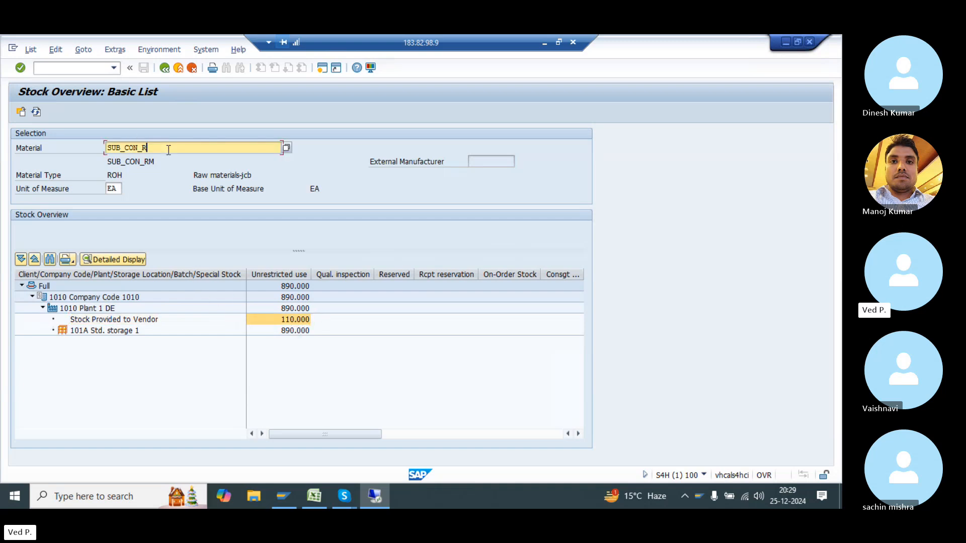
key(BackSpace)
text(sfg)
key(Return)
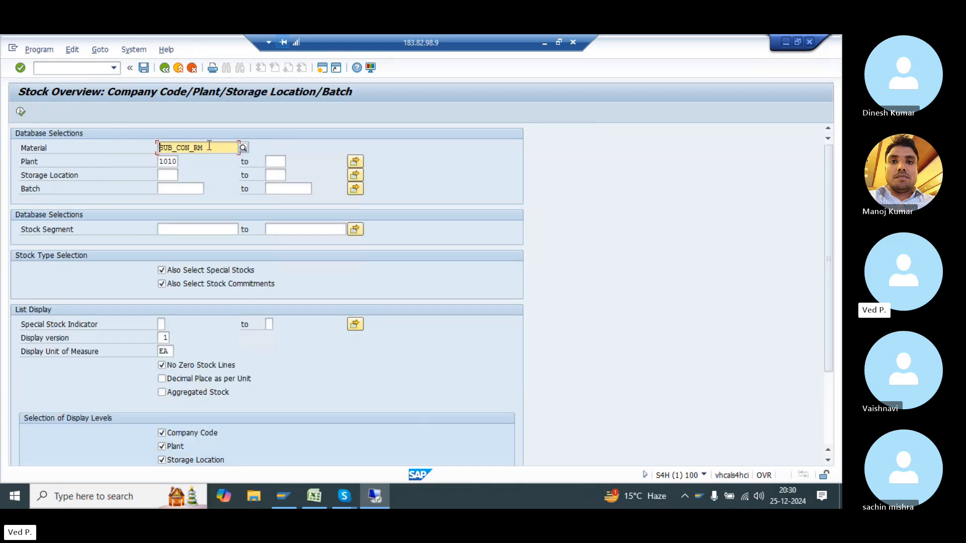
double_click(209, 145)
text(SUB_CON_SFG)
click(20, 112)
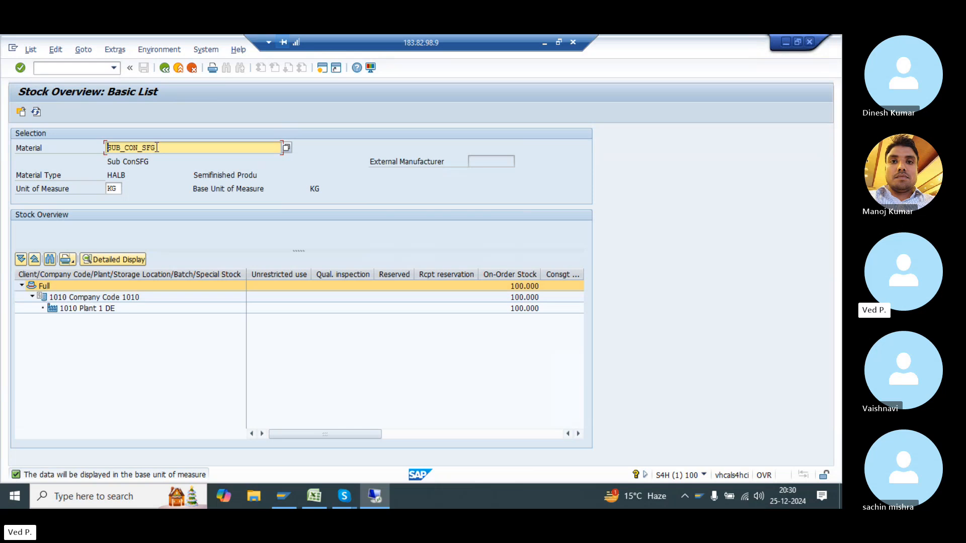
- Inspect the on-order stock of SUB_CON_SFG in plant 1010
drag(154, 147, 95, 149)
click(98, 311)
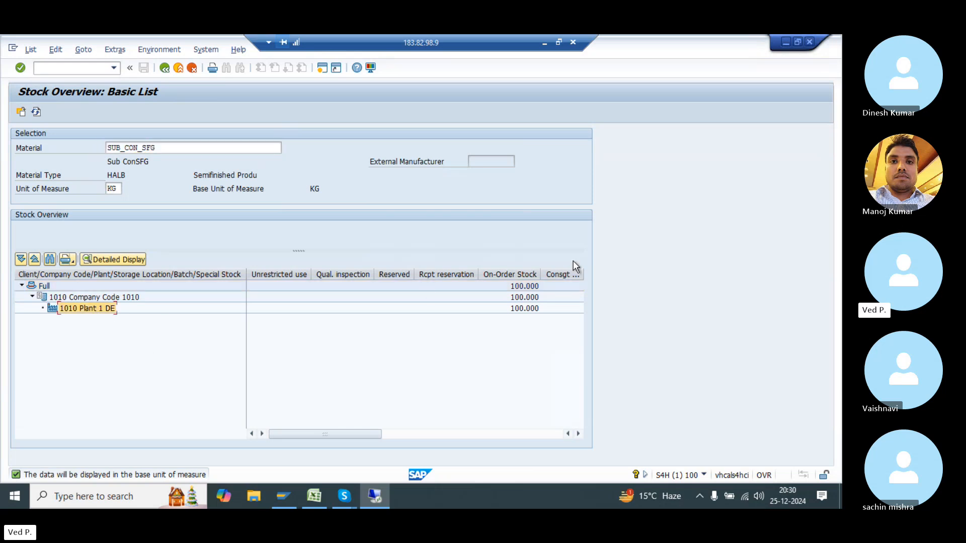
click(528, 274)
click(522, 310)
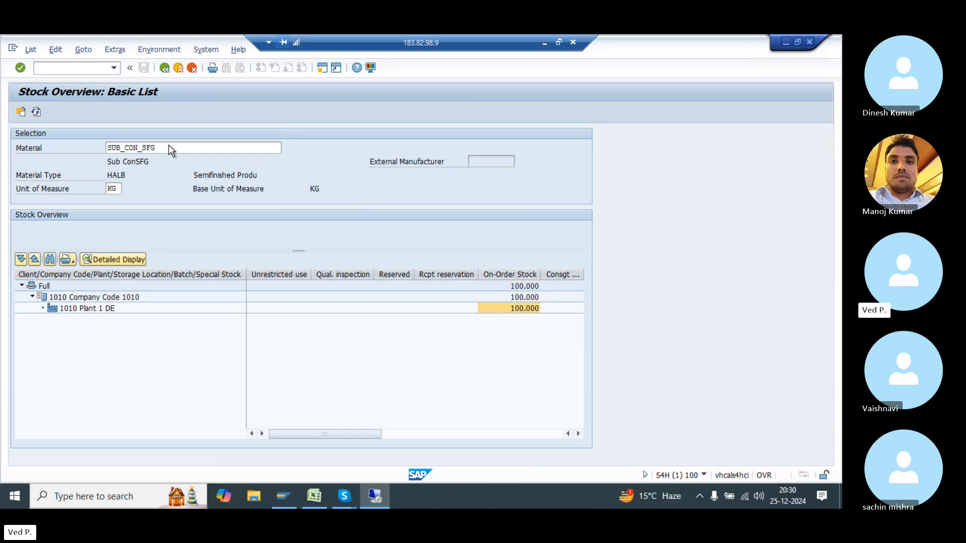
- Display the stock overview of material SUB_CON_RM for plant 1010 and inspect the stock provided to vendor
key(F3)
drag(210, 147, 196, 148)
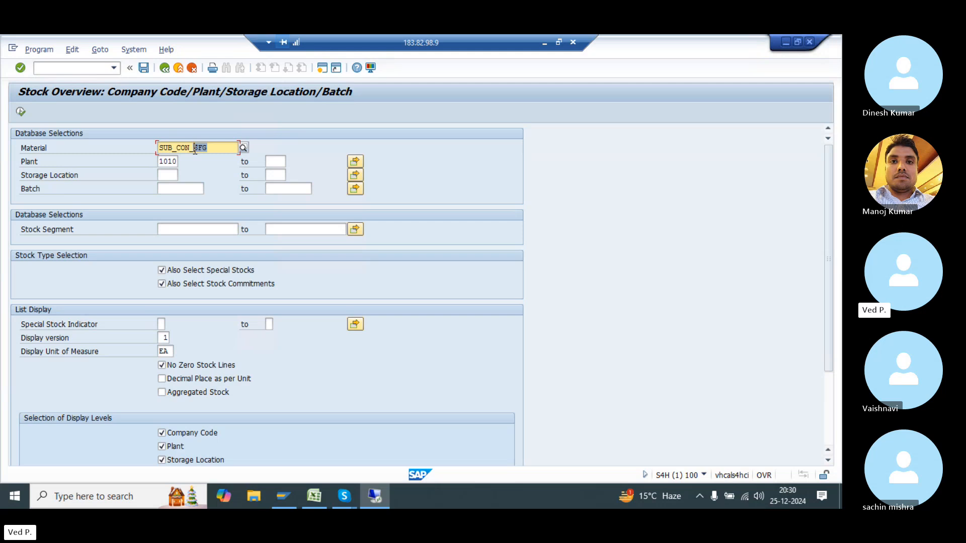
text(RM)
click(20, 111)
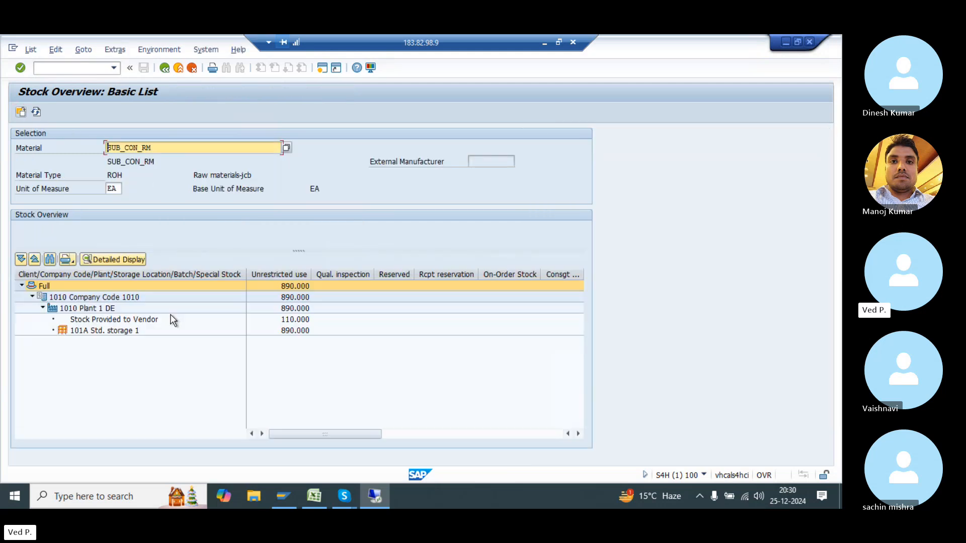
click(172, 320)
click(287, 320)
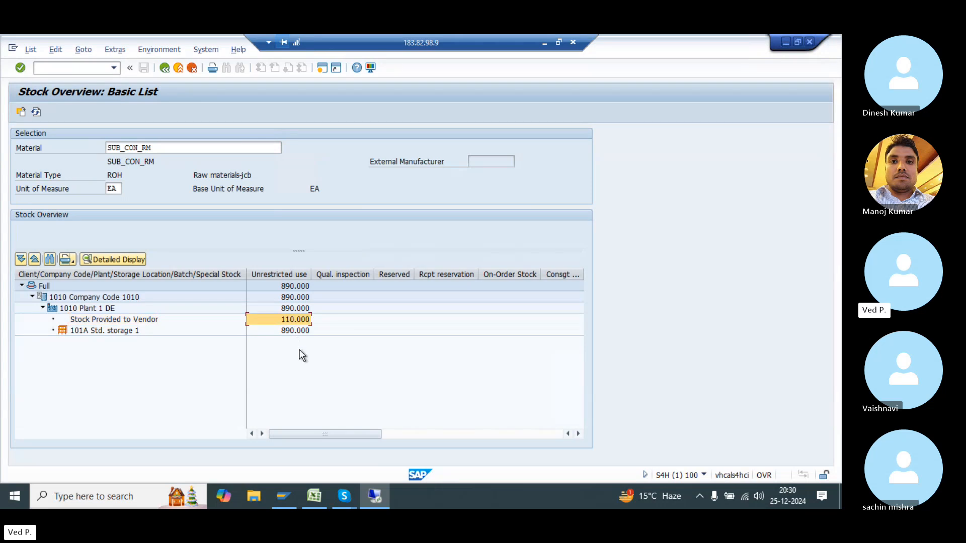
- Switch to the Excel sheet and add Step 03 with the description "Good receipt" in row 42, below the Step 02 entry
click(314, 496)
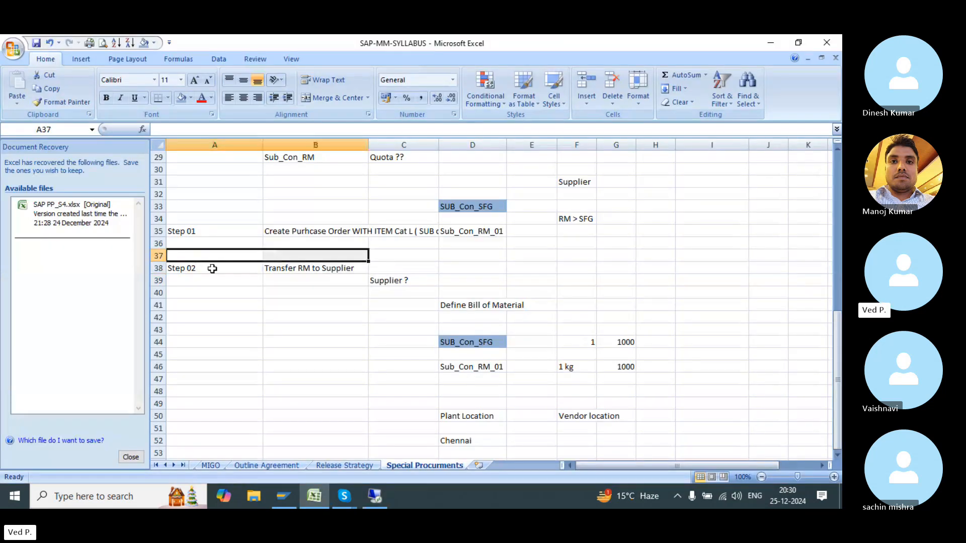
drag(211, 267, 319, 268)
click(219, 316)
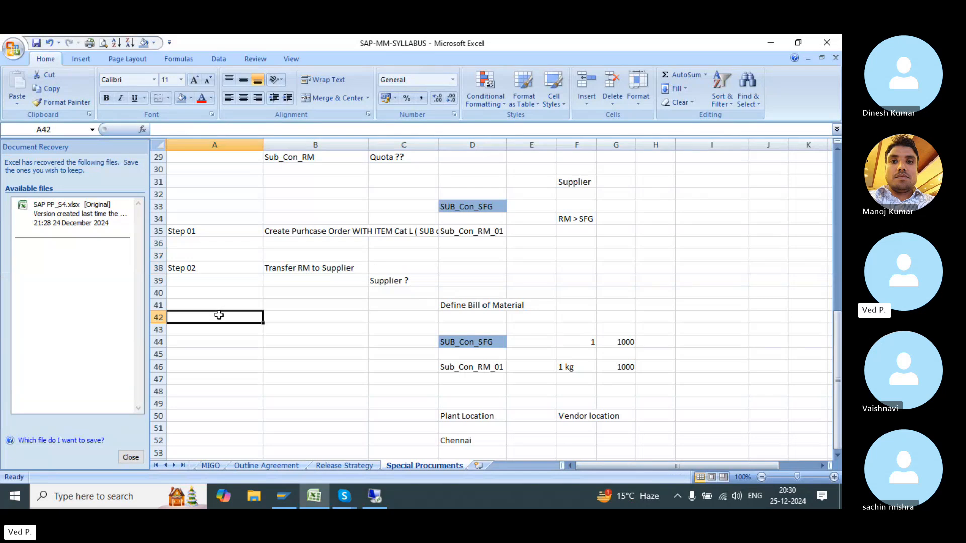
text(Step 03)
key(Tab)
key(Tab)
key(shift+Tab)
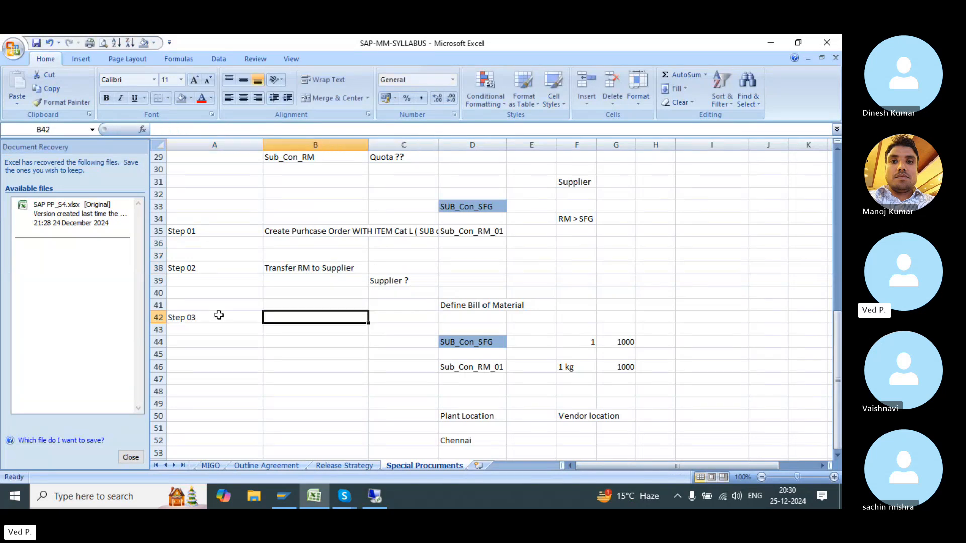
text(Good rec)
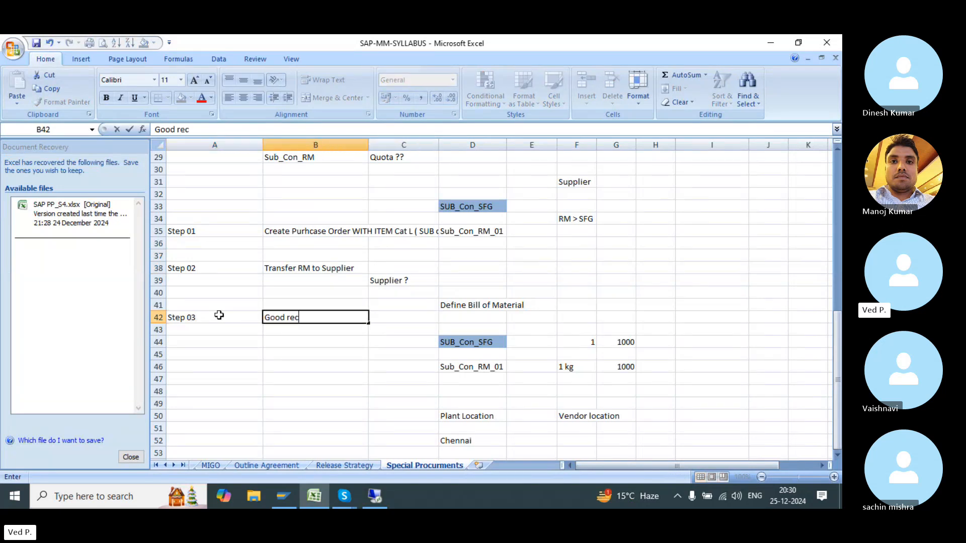
text(eipt)
key(Return)
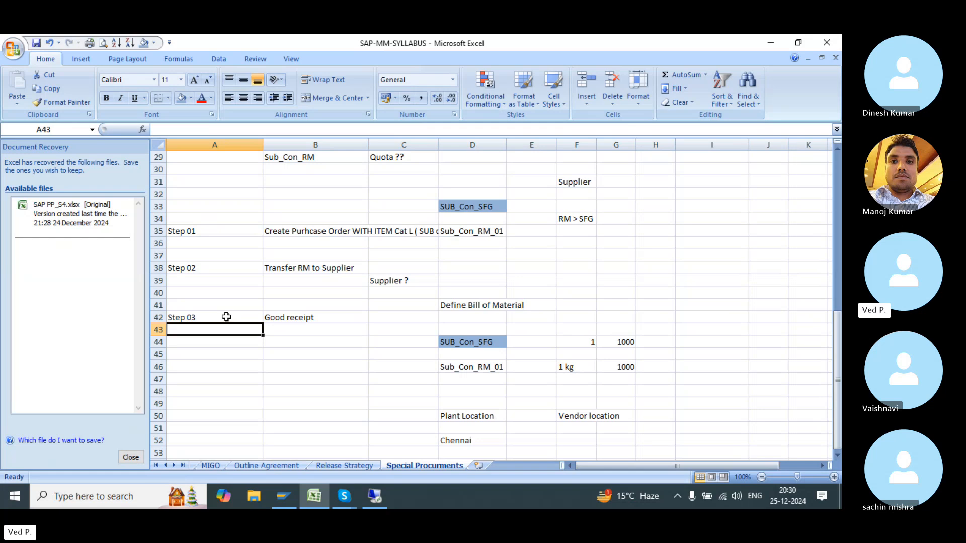
click(224, 317)
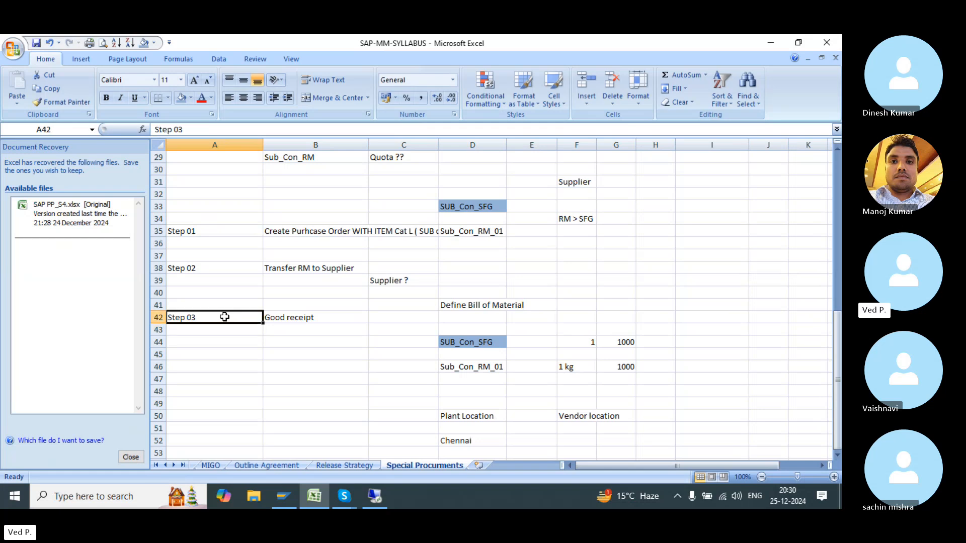
- Return to the SAP transfer posting session, restart MIGO and set it to A01 Goods Receipt with reference R01 Purchase Order
click(375, 498)
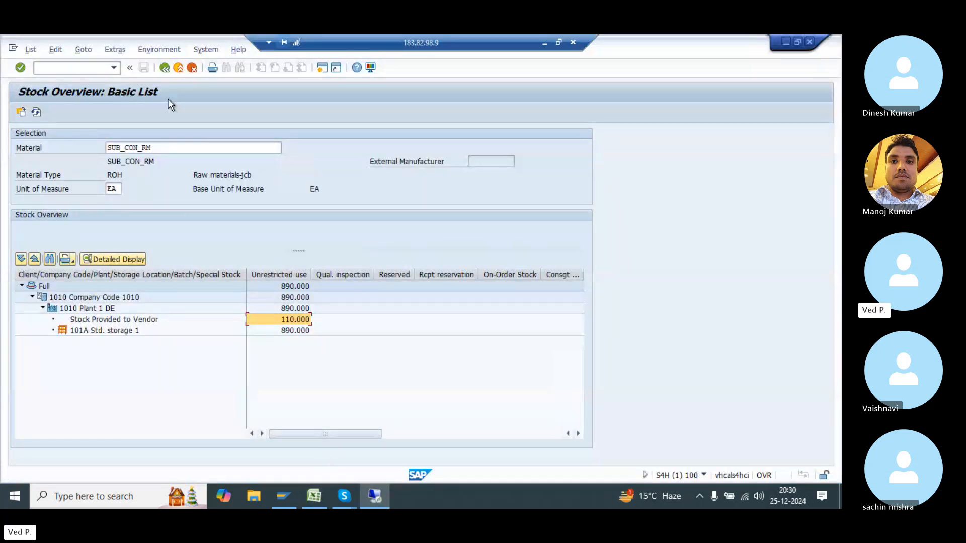
key(alt+Tab)
click(83, 67)
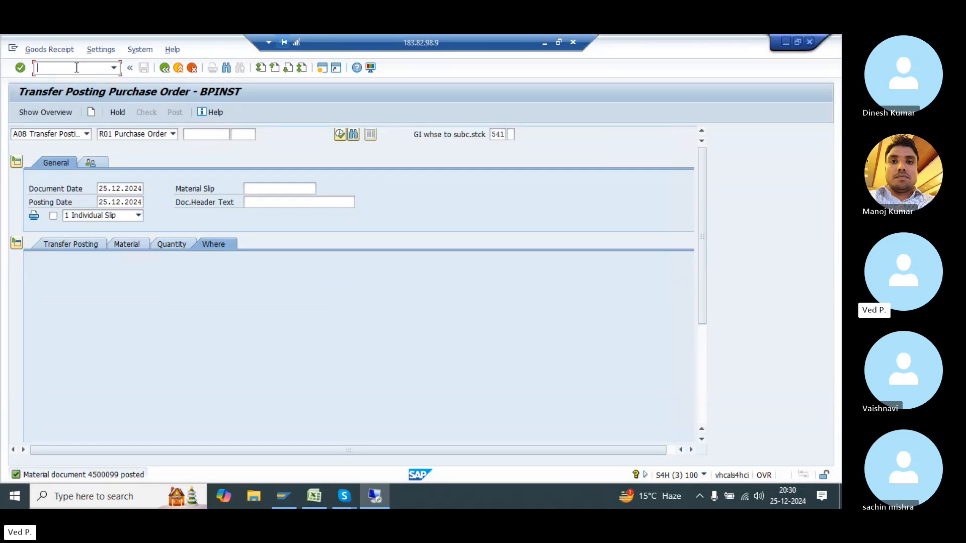
text(/nmigo)
key(Return)
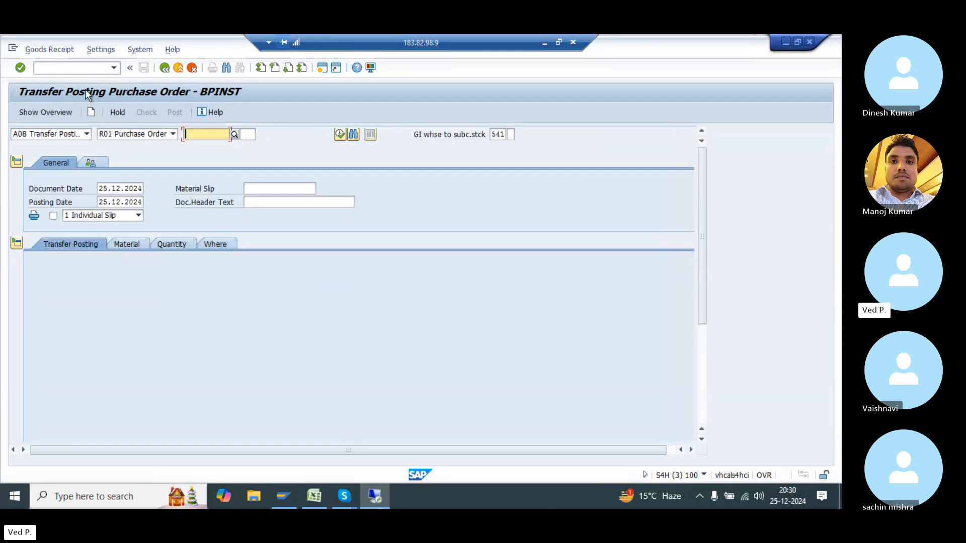
click(71, 133)
click(66, 146)
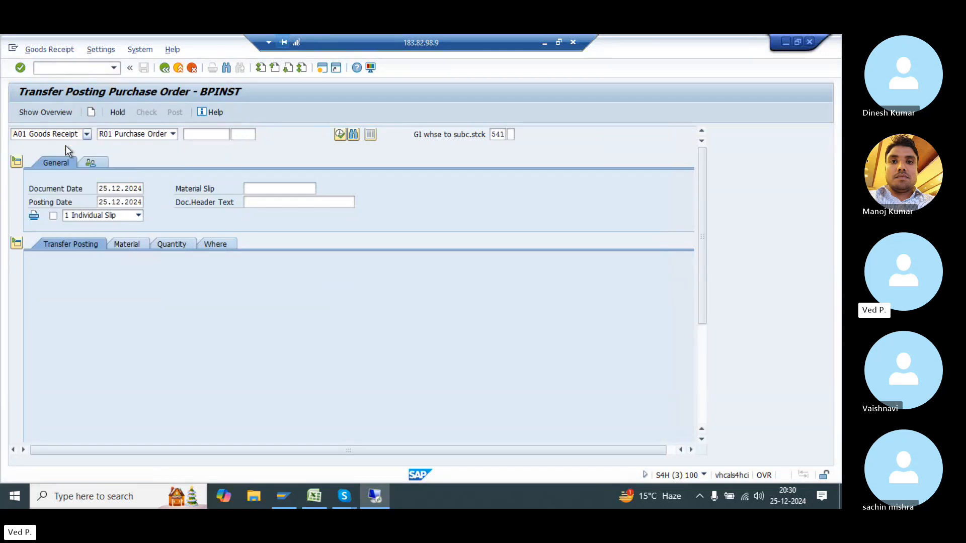
click(134, 137)
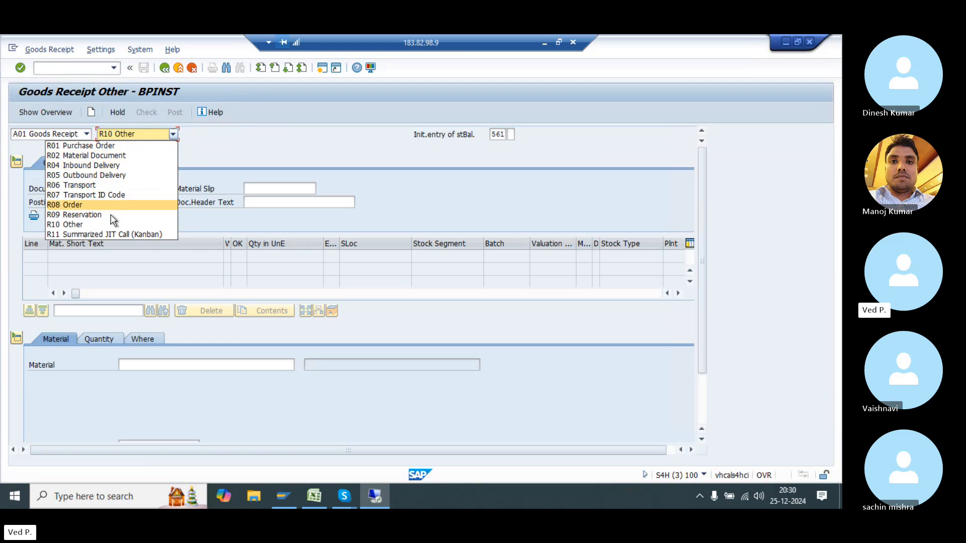
click(106, 147)
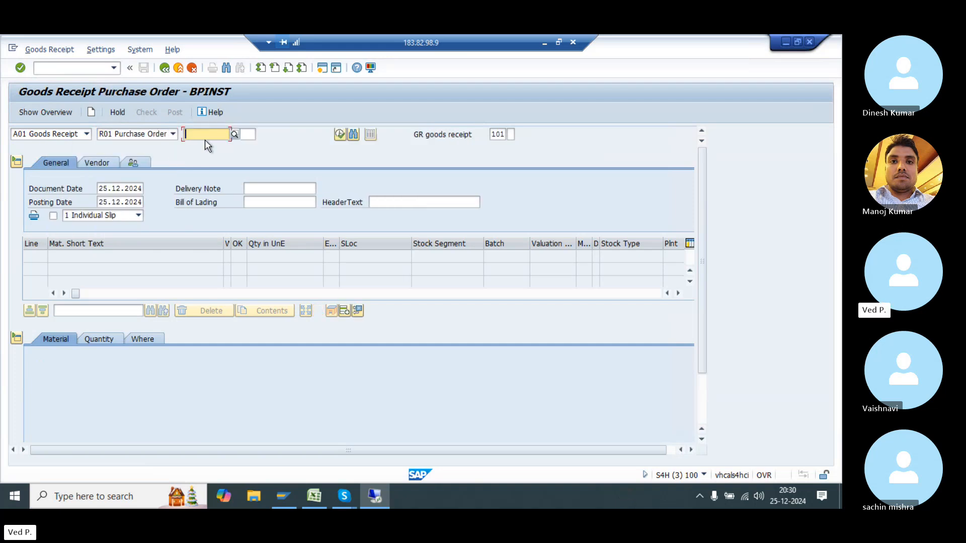
- Enter the subcontracting purchase order number and load its item for goods receipt with movement type 101
text(4)
key(Down)
key(Return)
drag(188, 134, 229, 134)
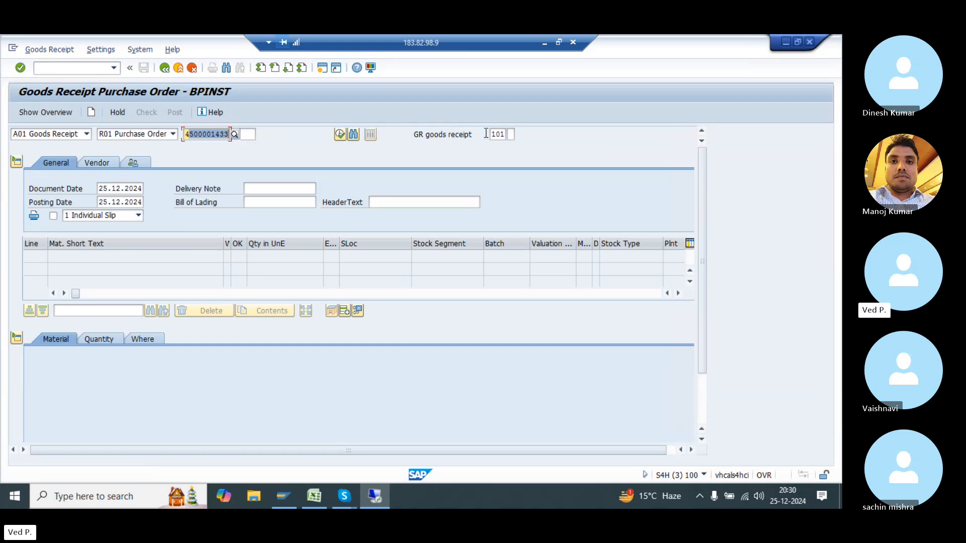
drag(492, 134, 516, 130)
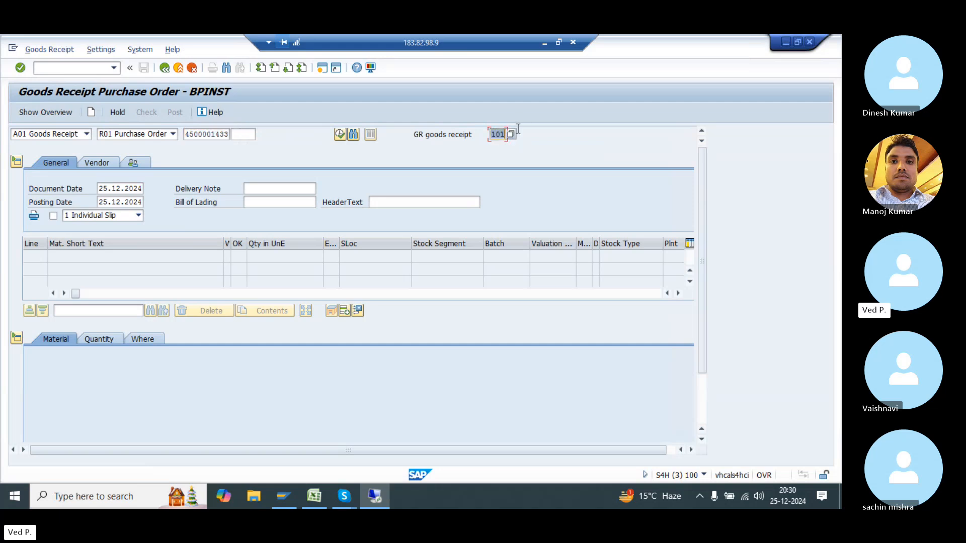
key(Return)
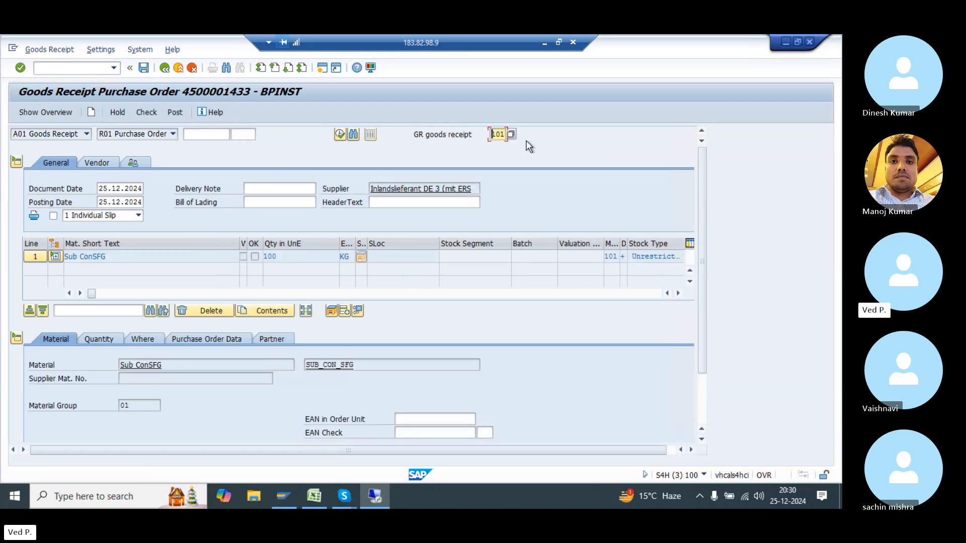
- Review the item's receipt quantity and assign storage location 101A to the Sub ConSFG line
click(99, 342)
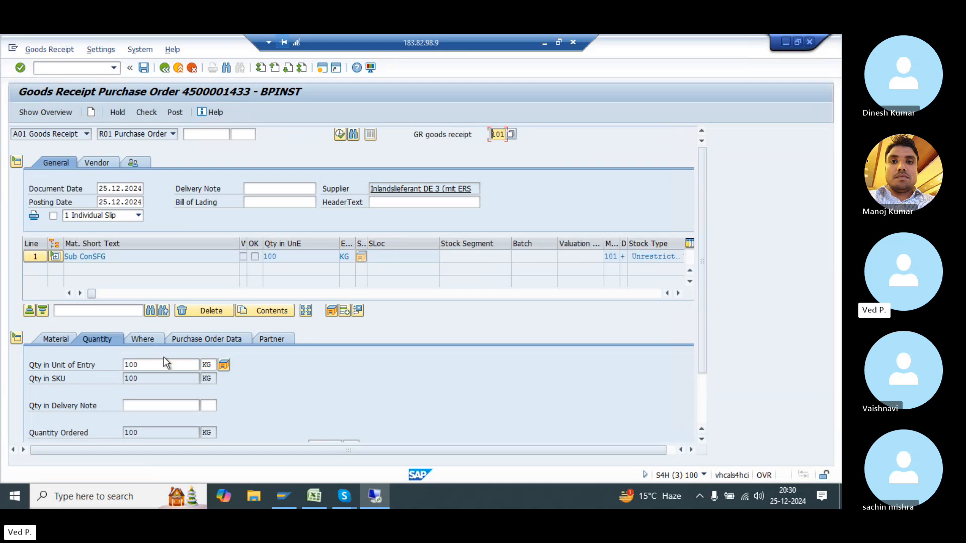
drag(164, 364, 110, 366)
click(137, 335)
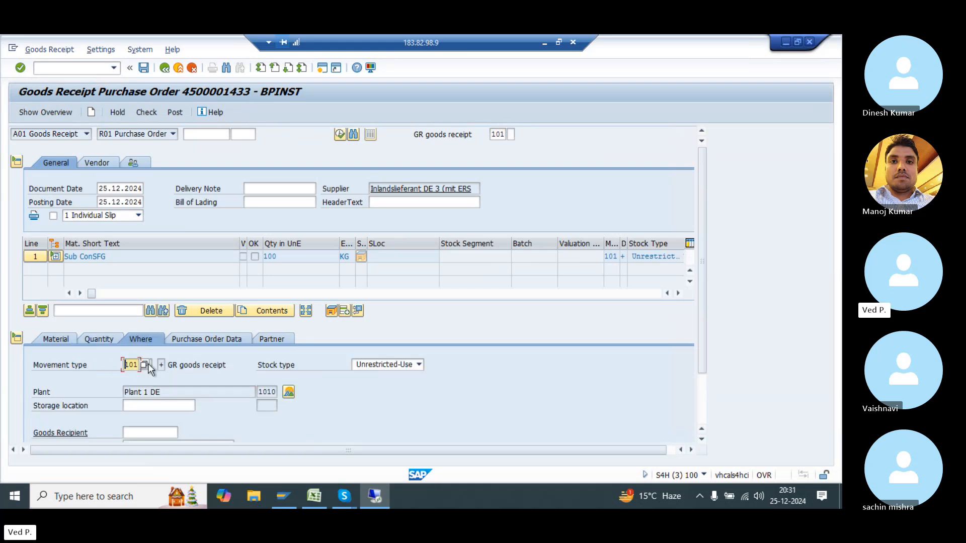
click(151, 407)
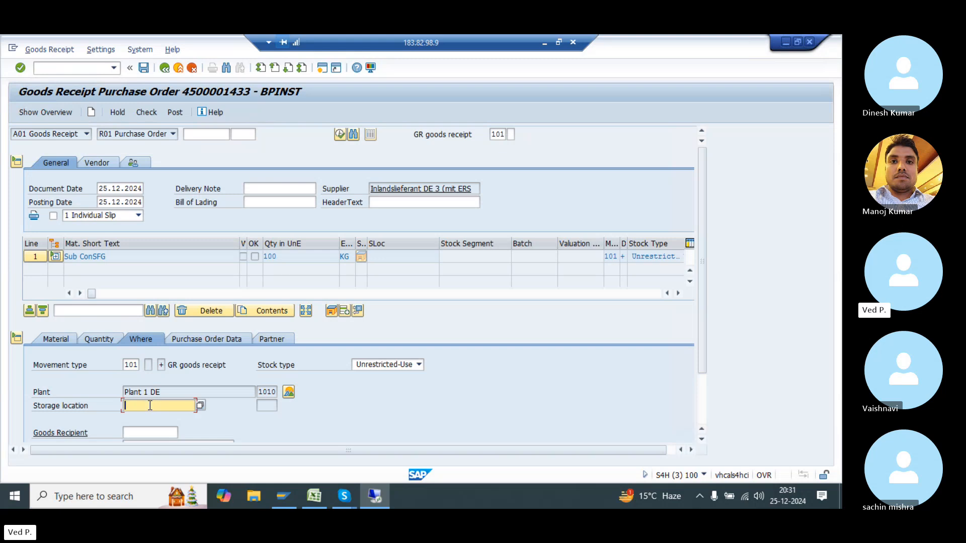
text(101a)
key(Return)
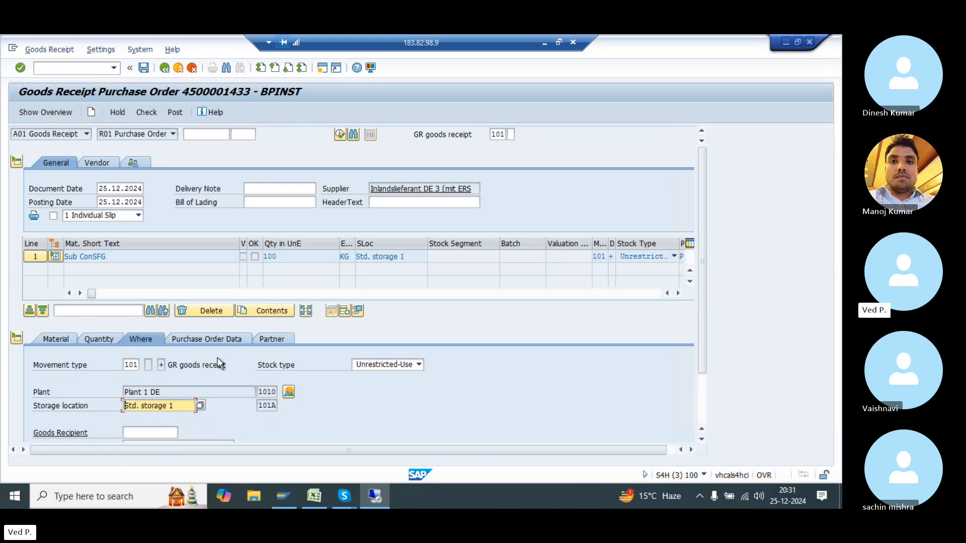
- Review the item's purchase order reference and its vendor in the goods receipt details
click(220, 340)
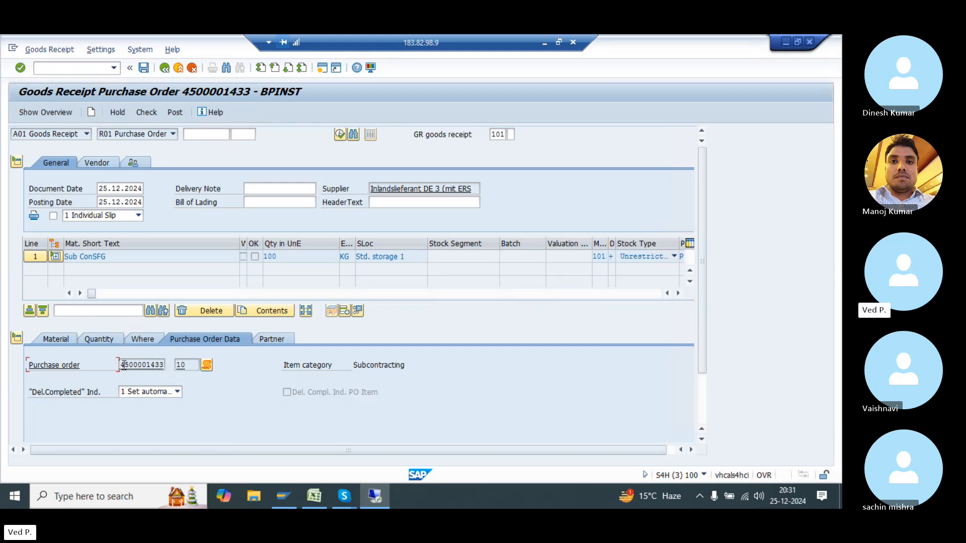
drag(123, 365, 169, 364)
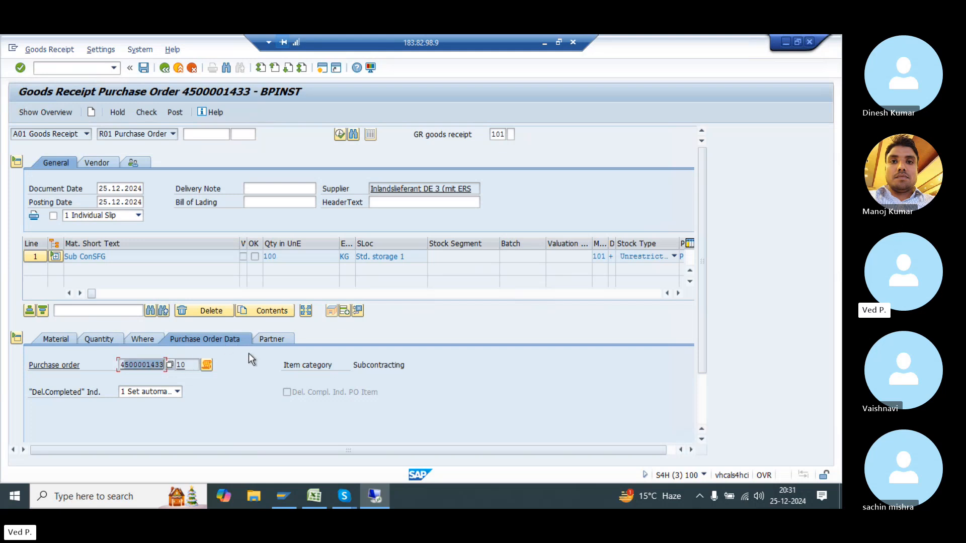
click(283, 340)
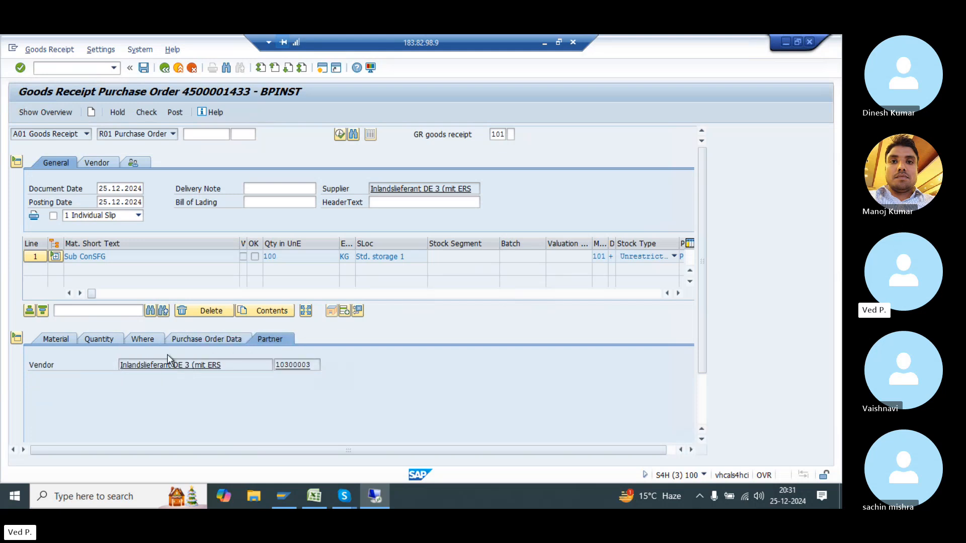
drag(119, 365, 229, 363)
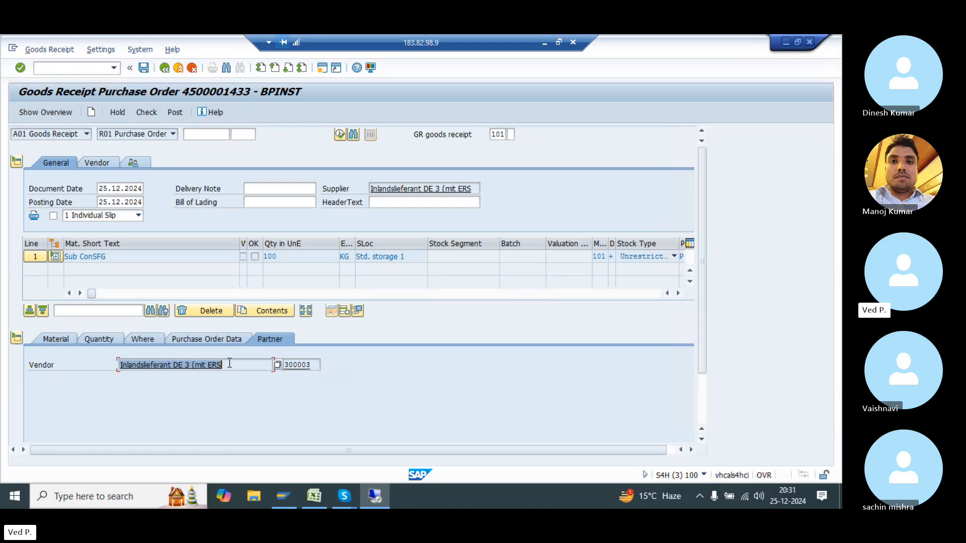
- Mark the Sub ConSFG item as OK, check the goods receipt document and try to post it
click(55, 339)
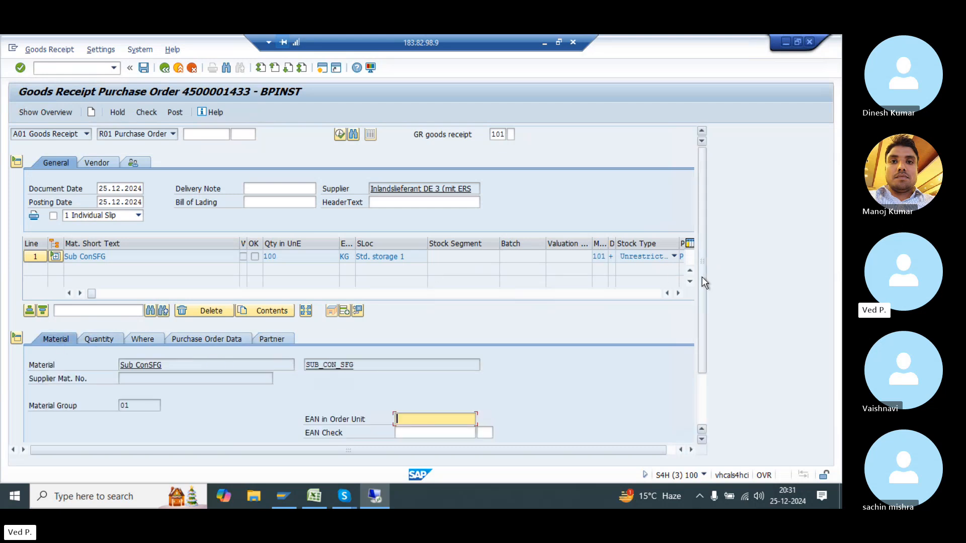
scroll(702, 282, down, 3)
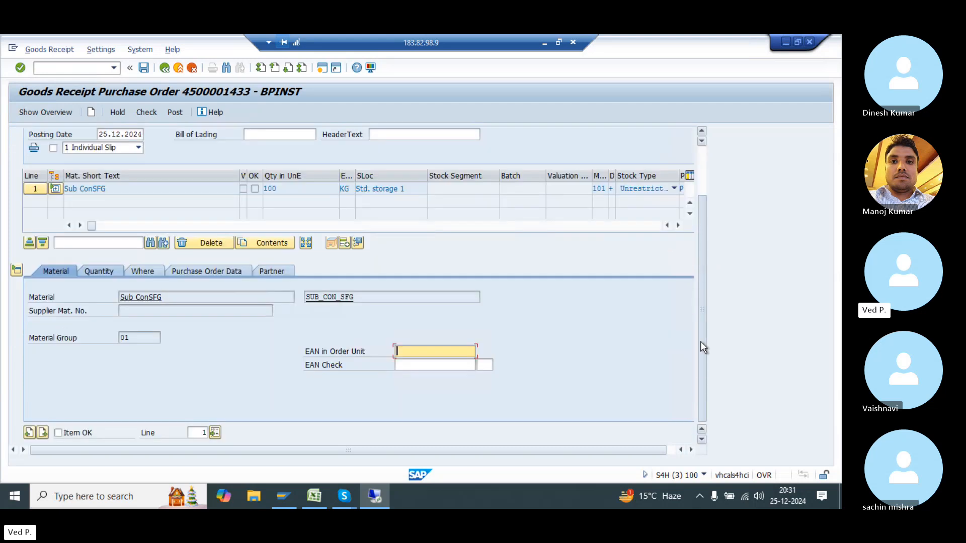
click(58, 433)
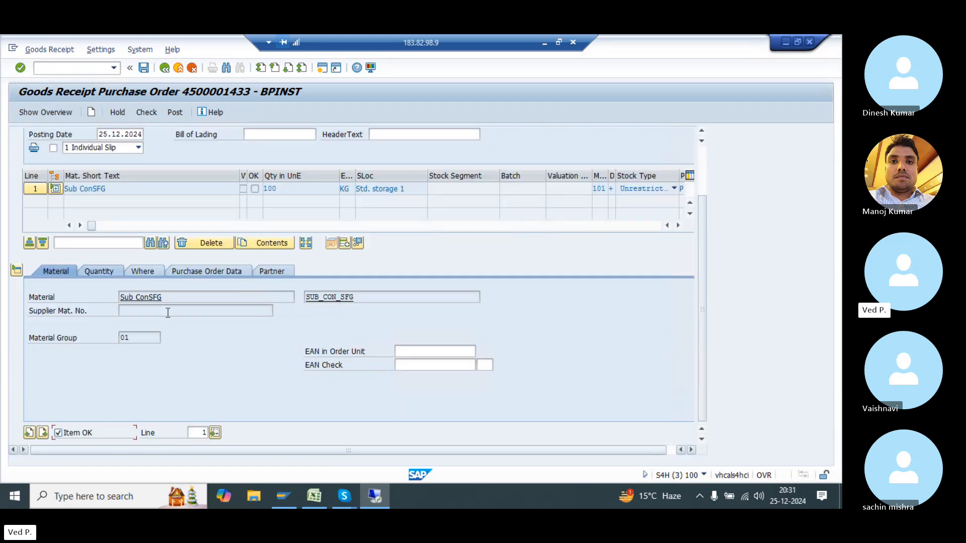
click(152, 112)
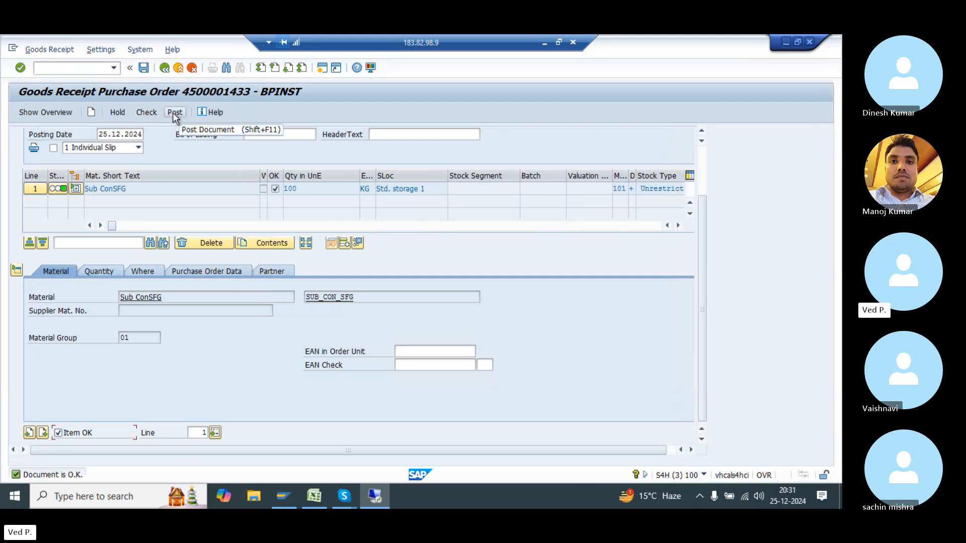
click(174, 112)
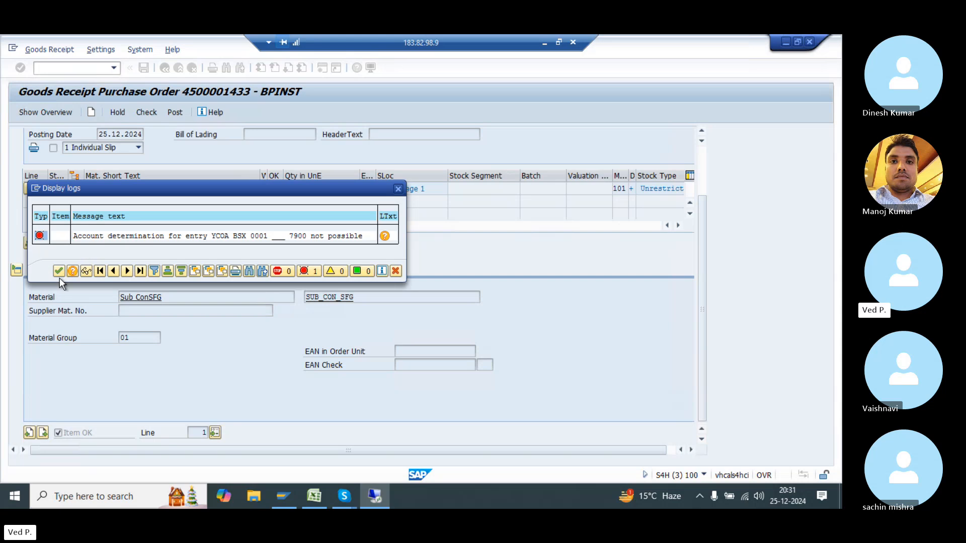
- Open a new SAP session with the automatic posting procedures for group RMK, and switch back to the goods receipt's message log
click(36, 189)
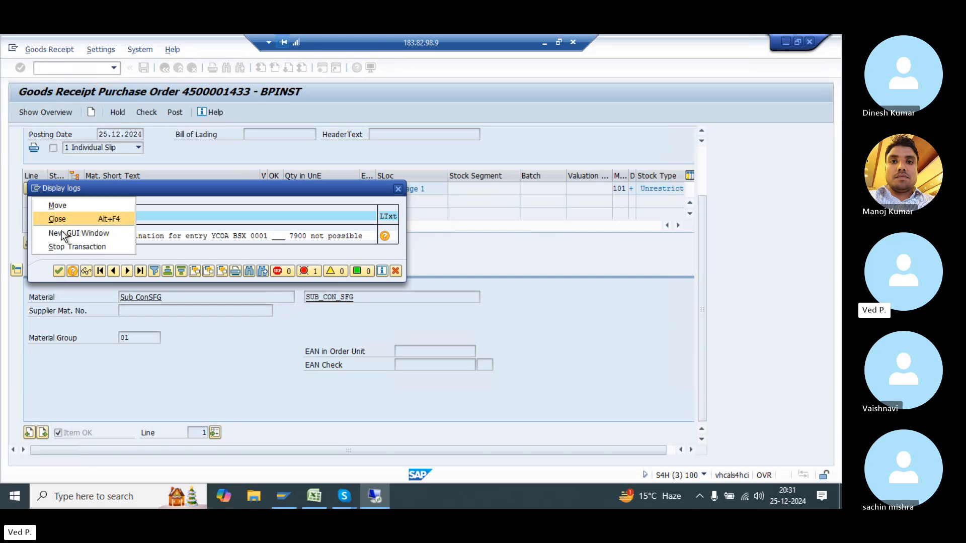
click(75, 246)
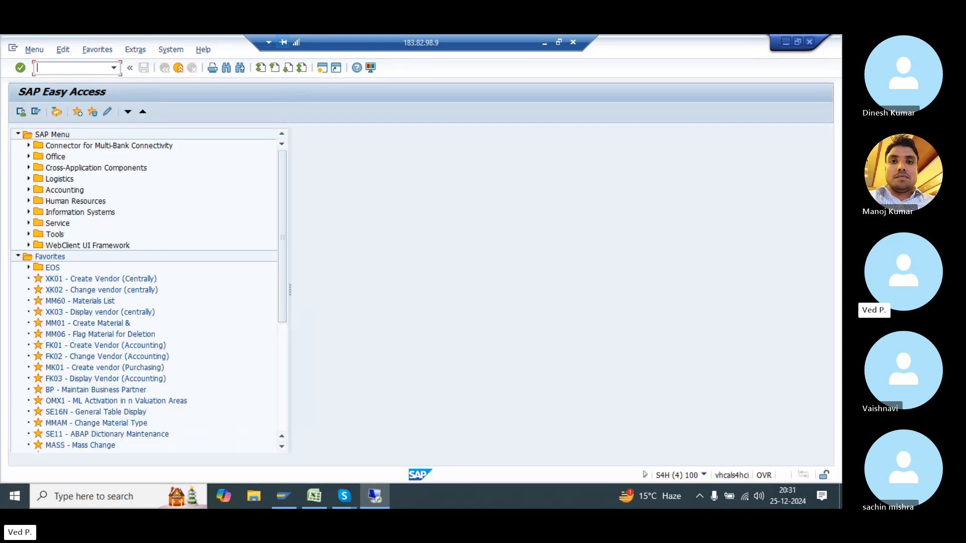
key(alt+Tab)
key(alt+Tab)
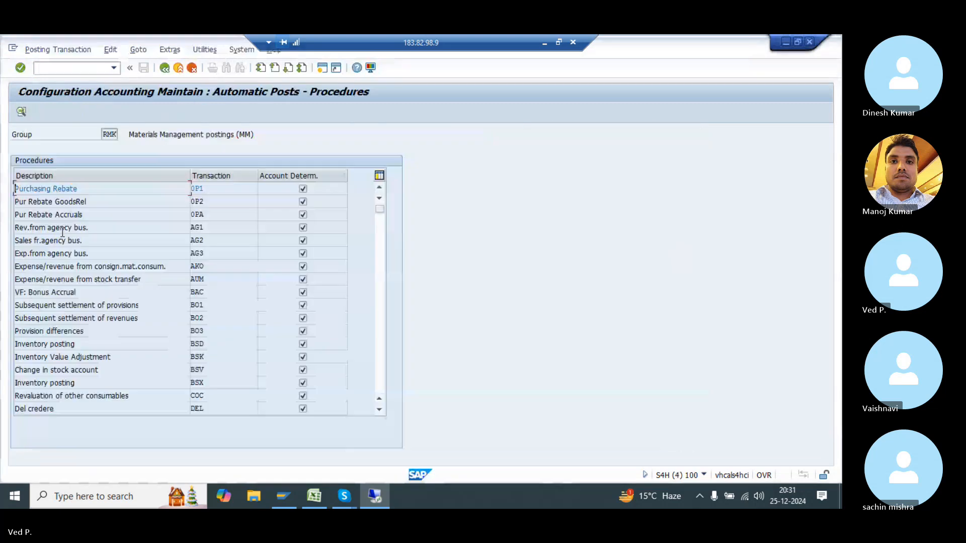
key(alt+Tab)
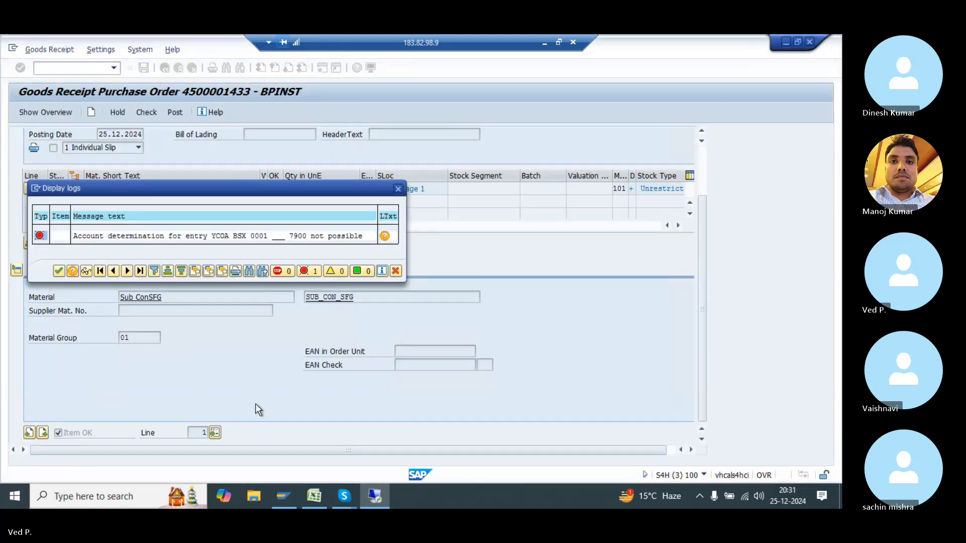
- Open the account assignments of inventory posting procedure BSX for chart of accounts YCOA, checking the entry named in the goods receipt log
key(alt+Tab)
scroll(243, 342, down, 2)
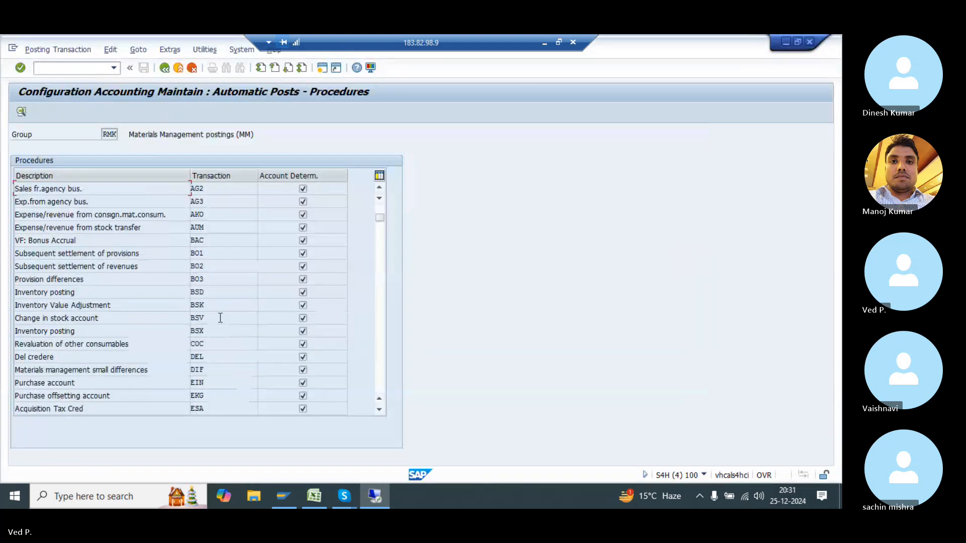
double_click(209, 331)
key(alt+Tab)
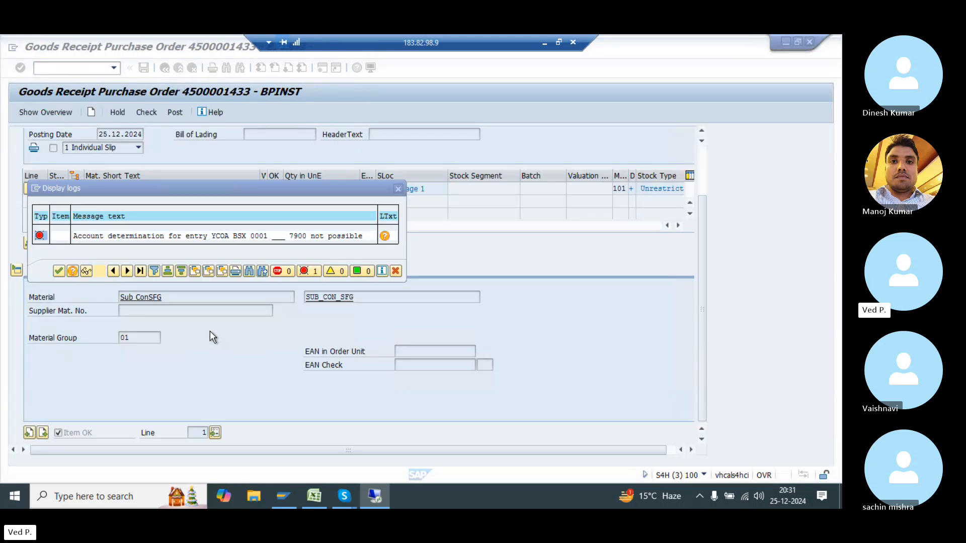
key(alt+Tab)
key(alt+Tab)
key(alt+Tab)
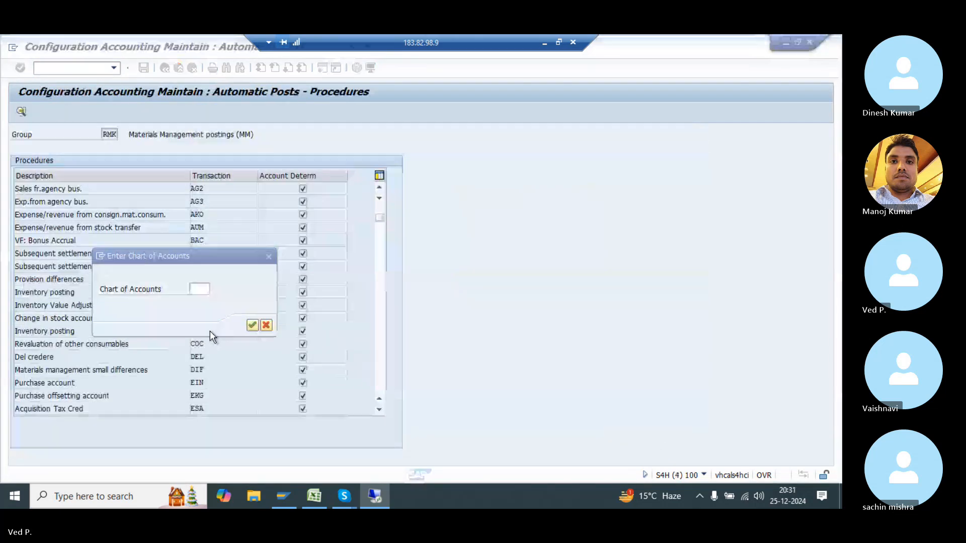
text(yco)
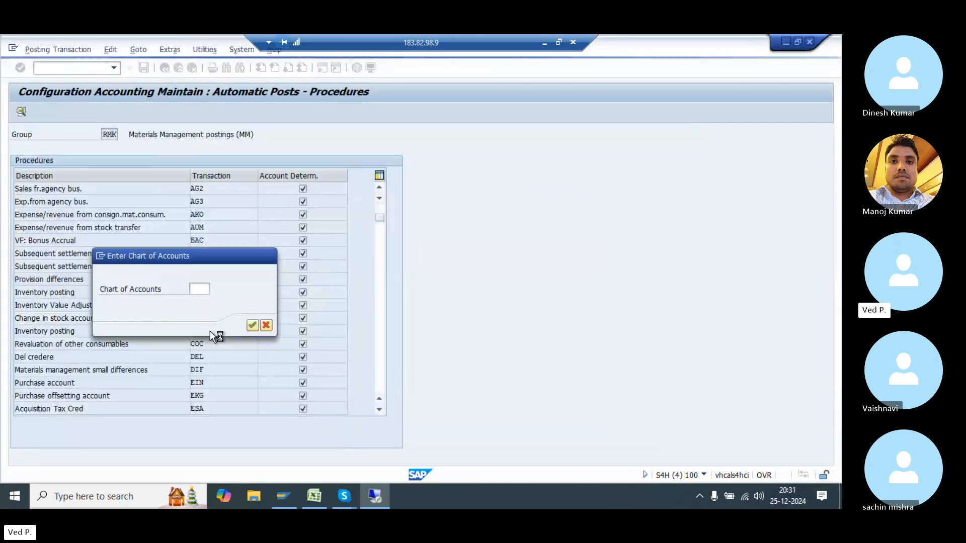
key(alt+Tab)
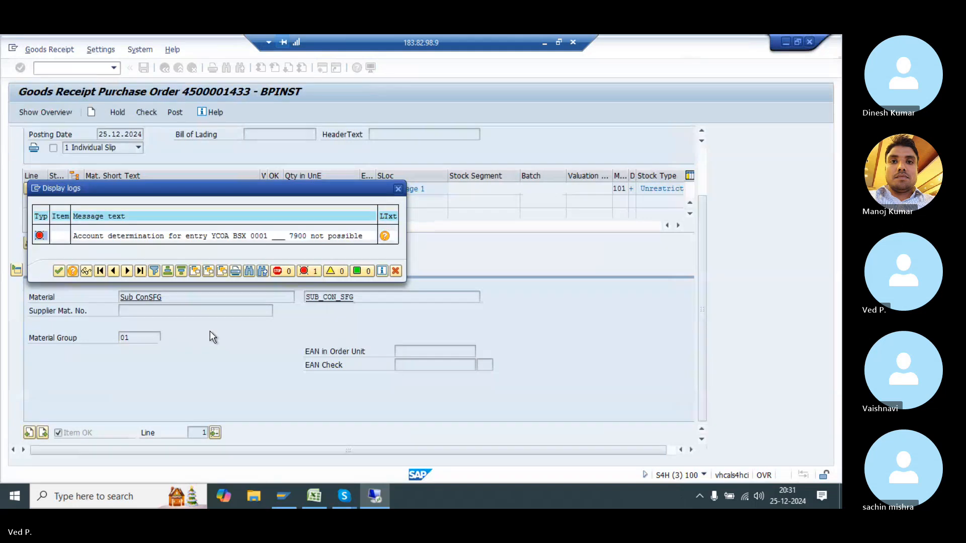
key(alt+Tab)
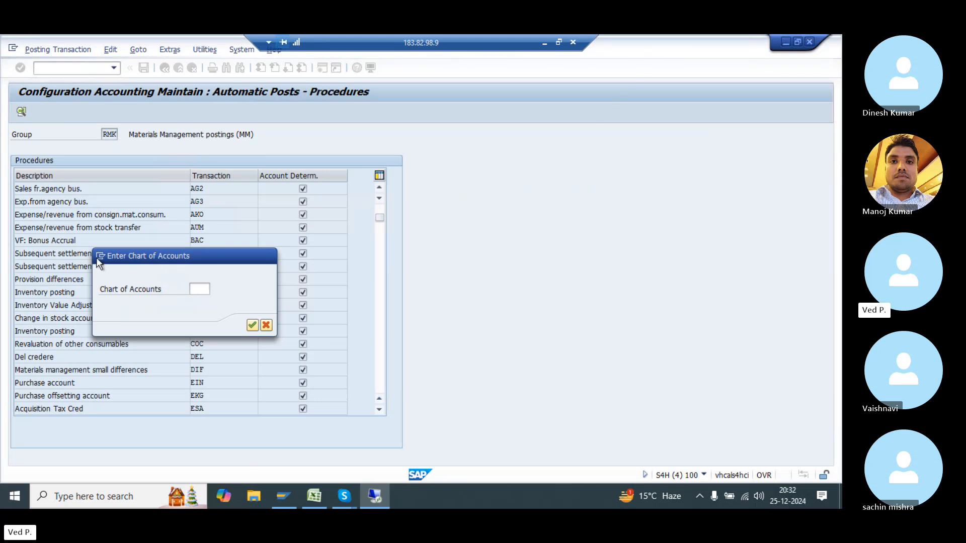
text(YCOA)
key(Return)
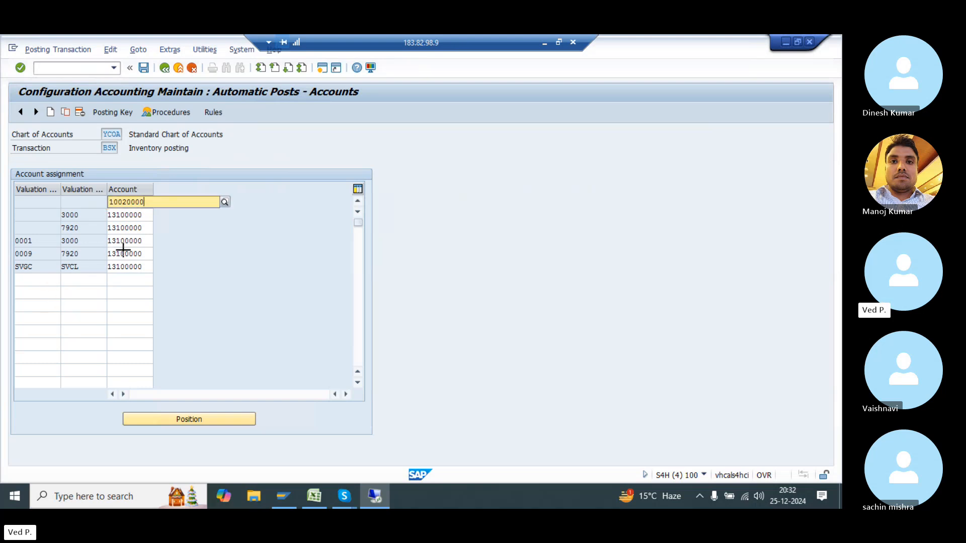
- Copy the BSX account assignment row for 0009 and 7920 into the first empty row
double_click(142, 254)
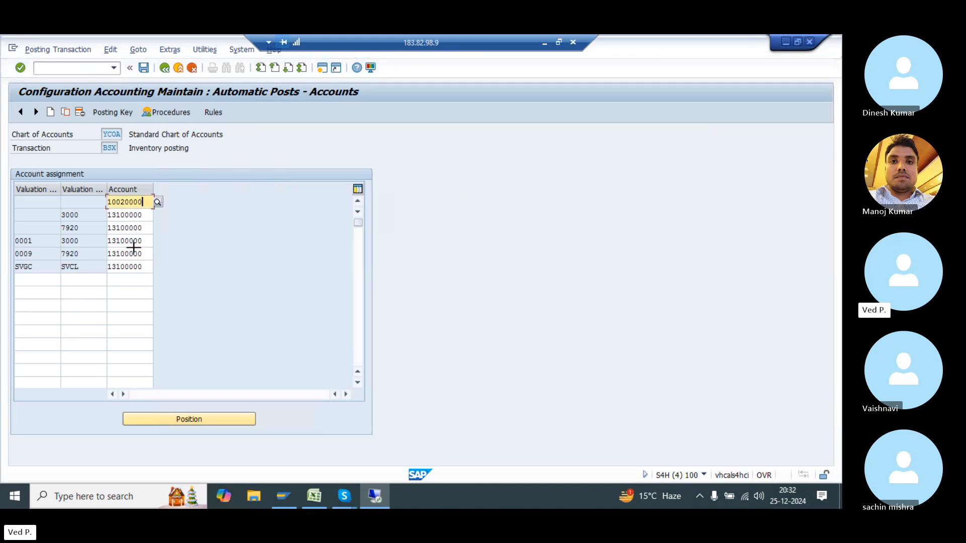
key(ctrl+y)
drag(134, 254, 33, 254)
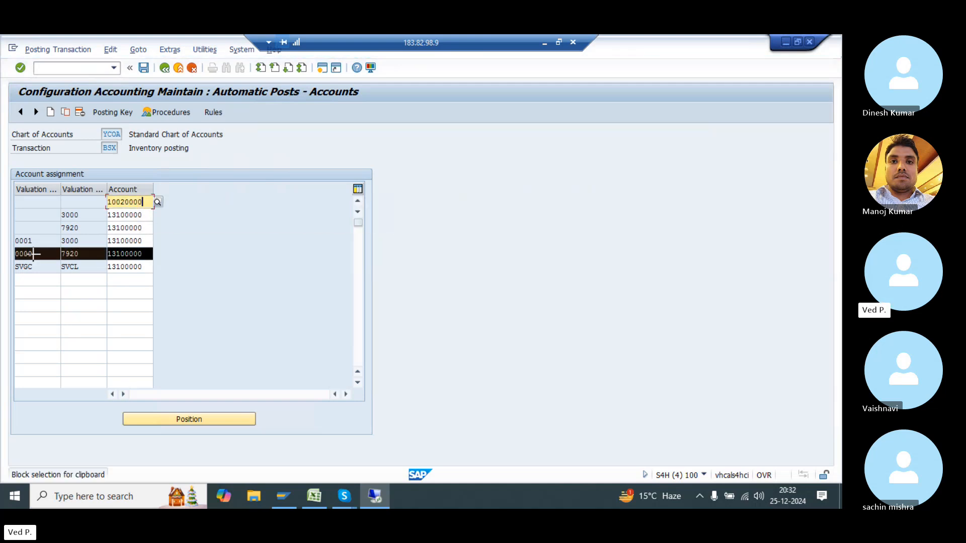
key(ctrl+c)
click(30, 279)
text(SUB)
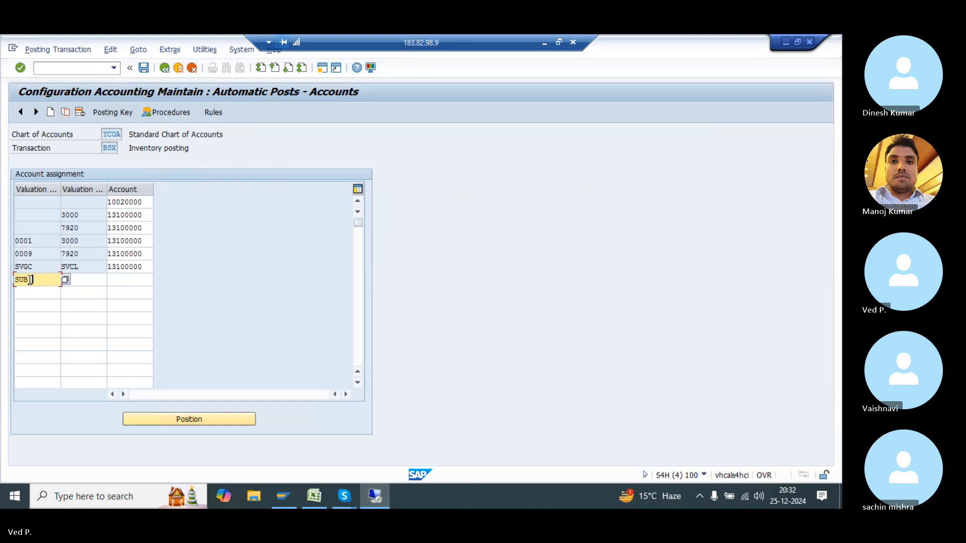
key(ctrl+y)
drag(151, 255, 35, 259)
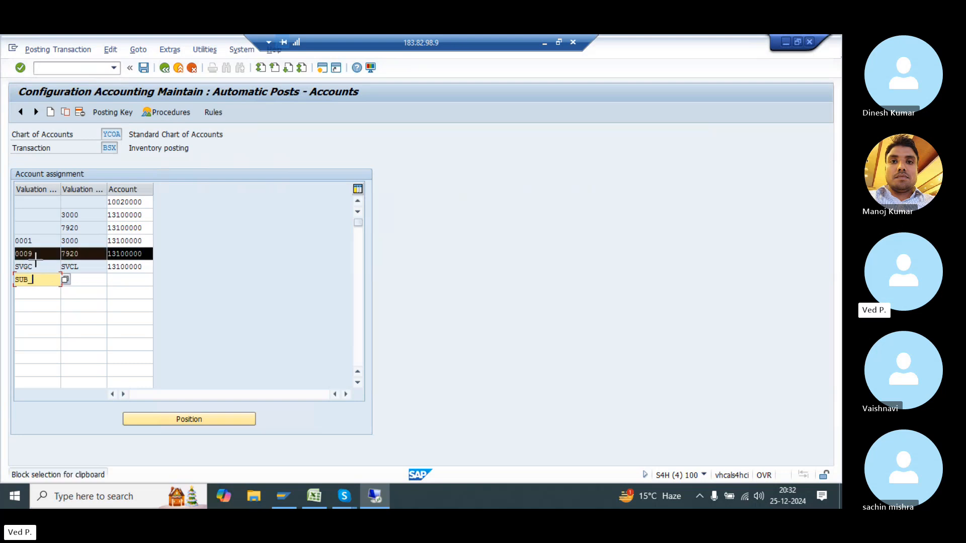
key(ctrl+c)
key(ctrl+a)
key(ctrl+v)
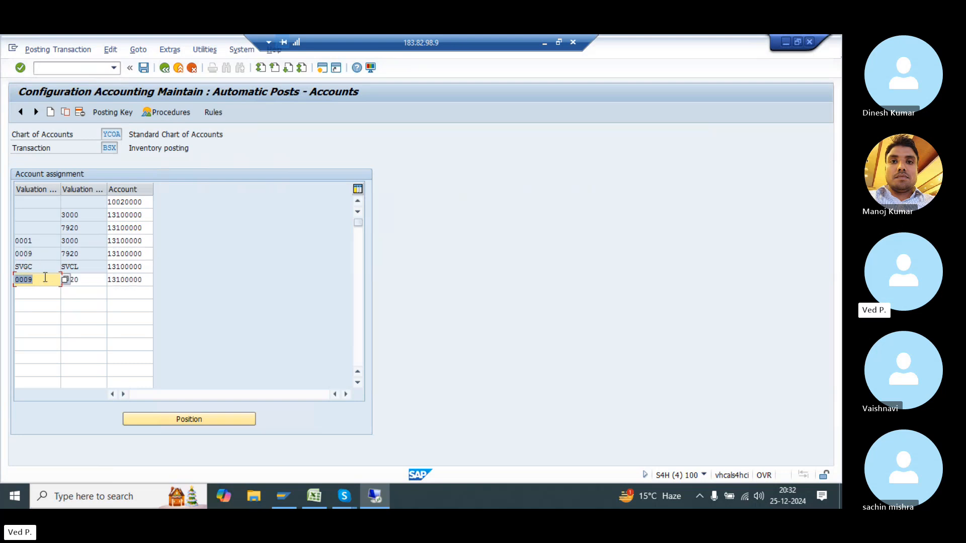
- Set the copied row's valuation modifier to 0001 and valuation class to 7900 as in the error log, and save the assignments
key(alt+Tab)
key(alt+Tab)
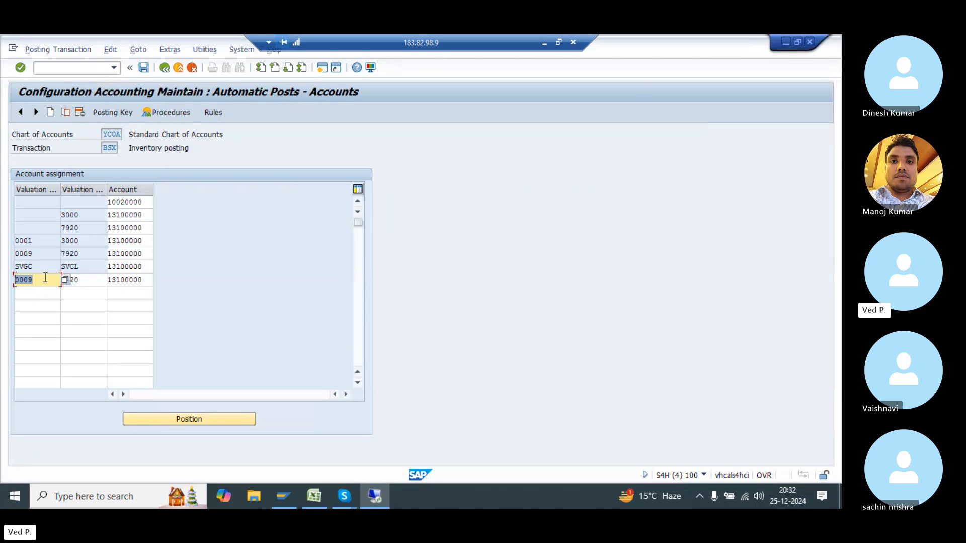
text(0001)
key(alt+Tab)
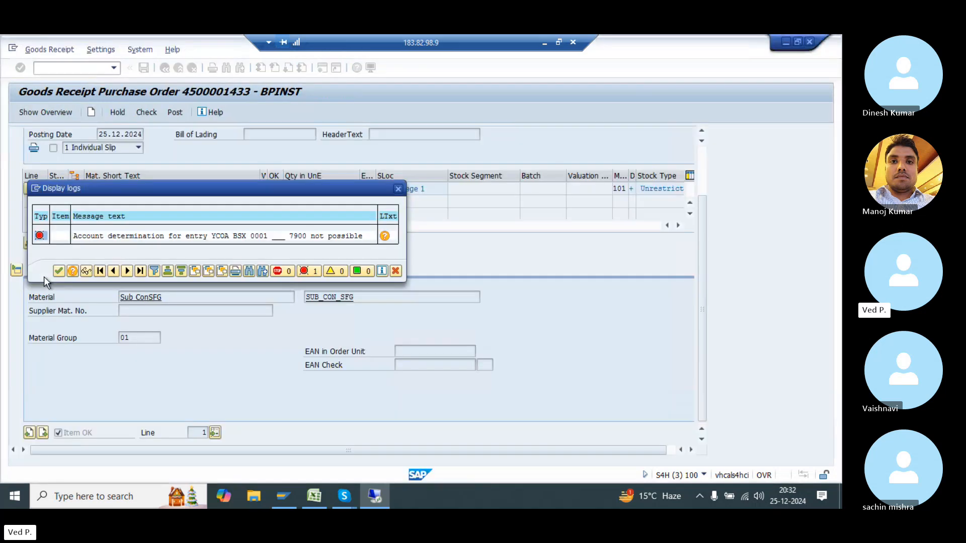
key(alt+Tab)
key(ctrl+a)
text(7)
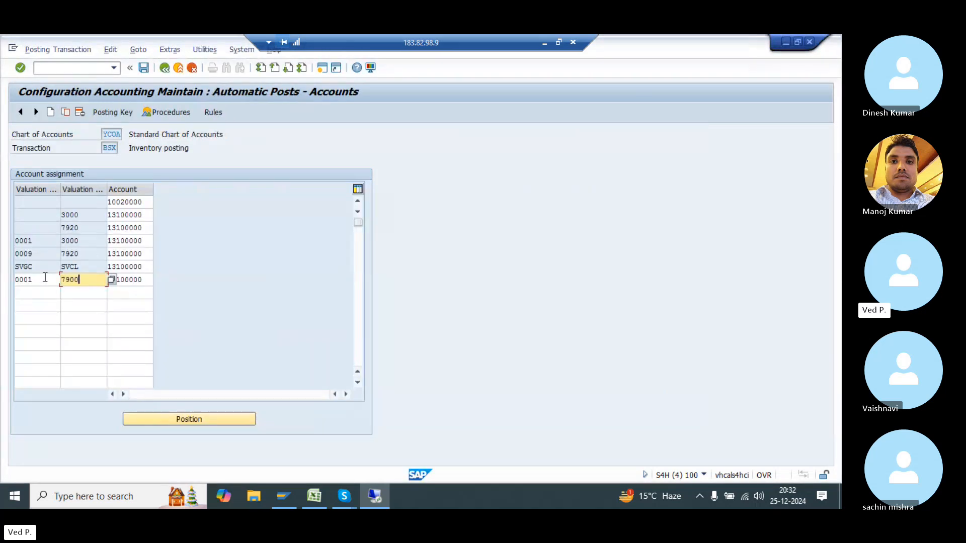
text(900)
key(Return)
key(ctrl+s)
key(Return)
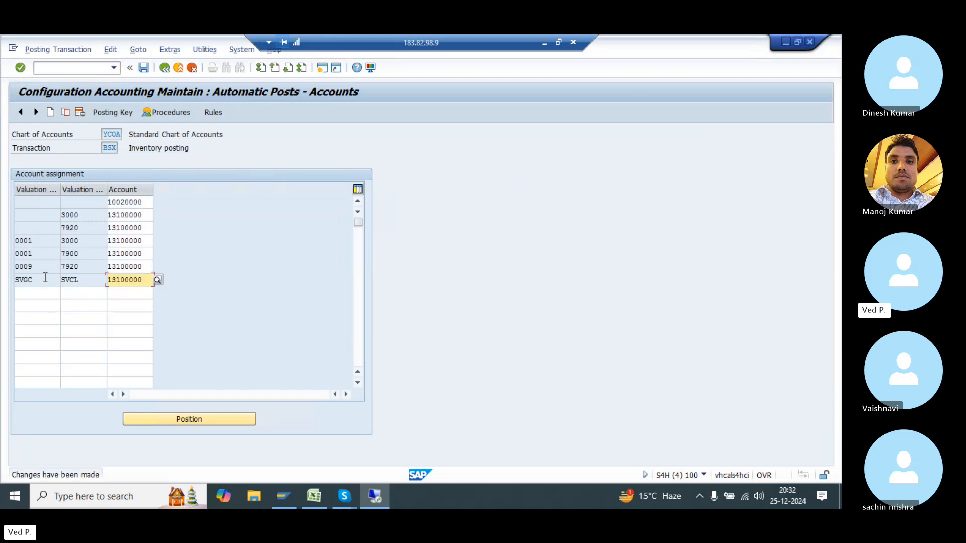
- Return to the goods receipt, close its message log, check the document again and post it
key(alt+Tab)
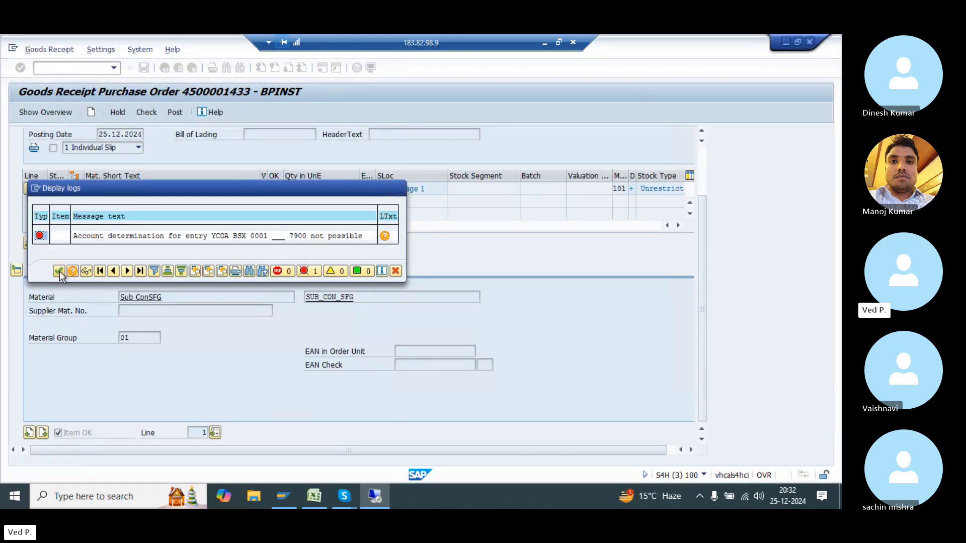
click(59, 271)
click(143, 112)
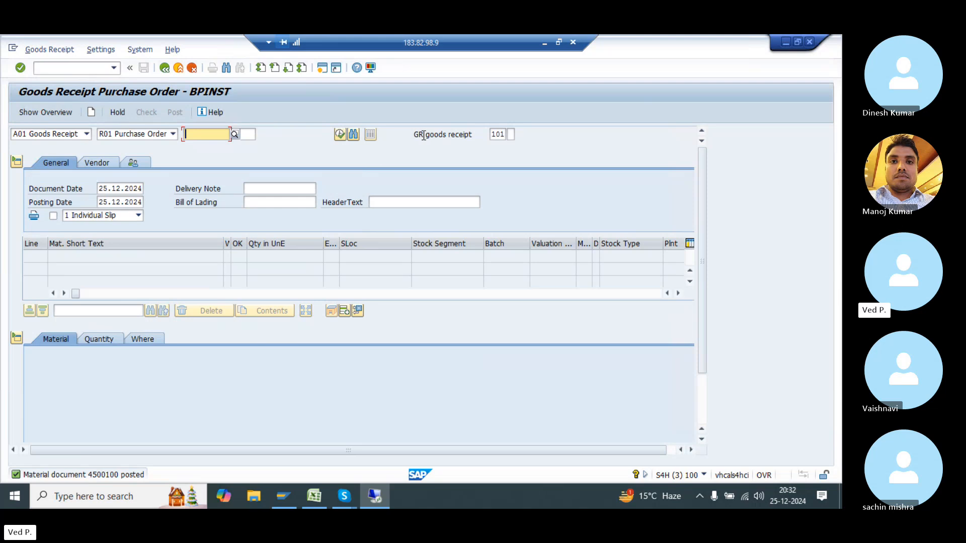
- Switch to the SUB_CON_RM stock overview, refresh it and review the vendor-provided stock and storage location 101A stock
click(288, 496)
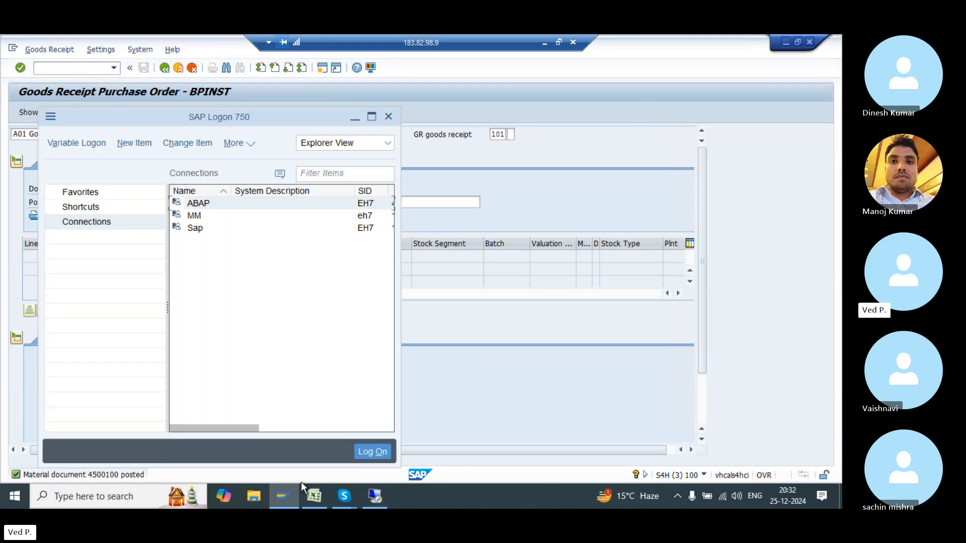
click(539, 312)
key(alt+Tab)
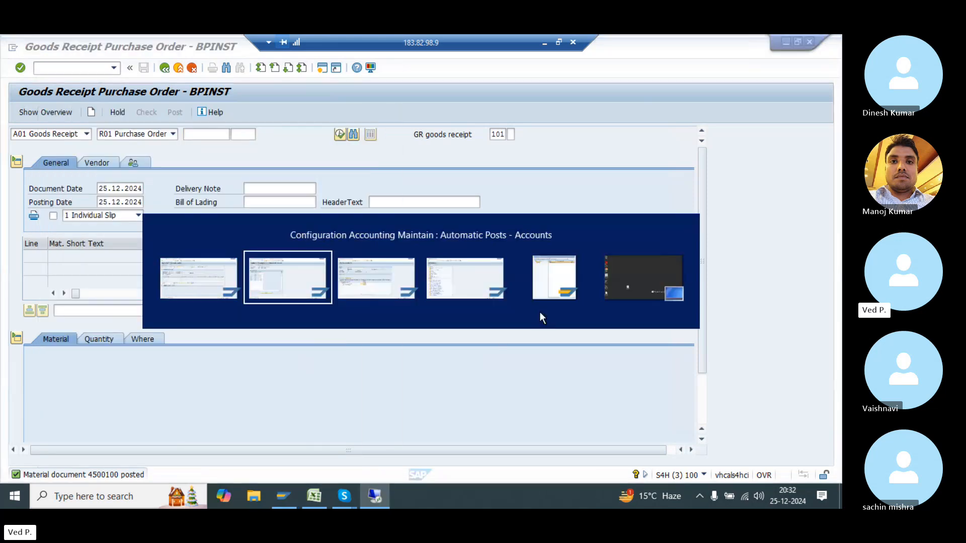
key(alt+Tab)
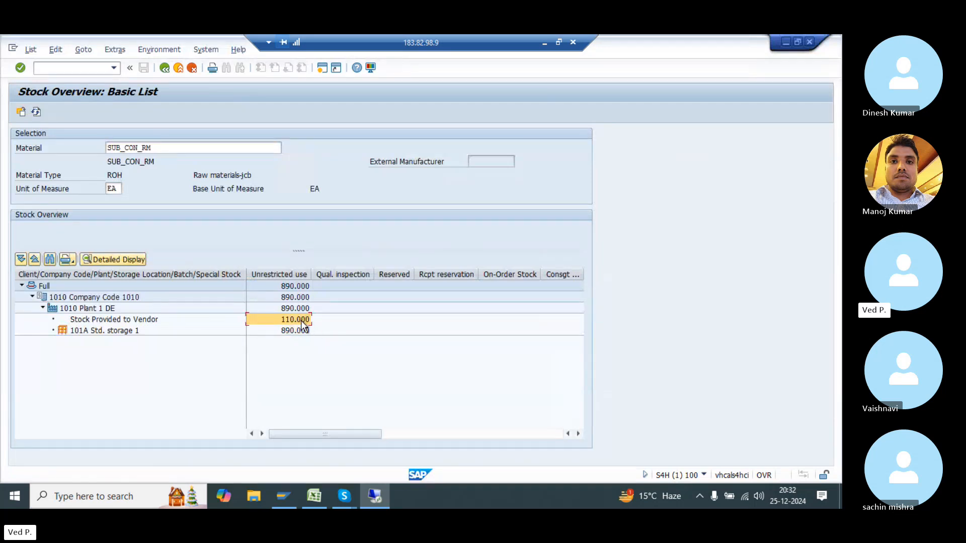
click(36, 112)
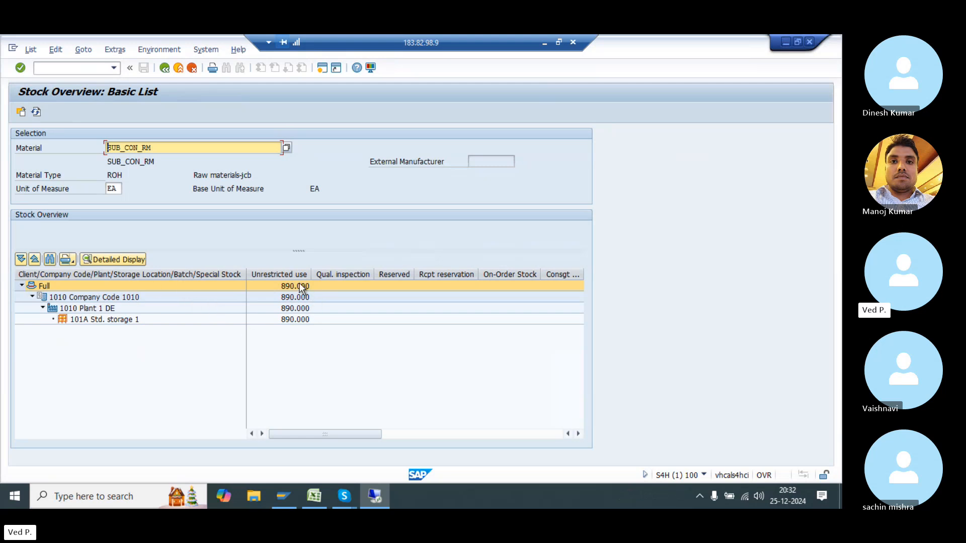
click(279, 320)
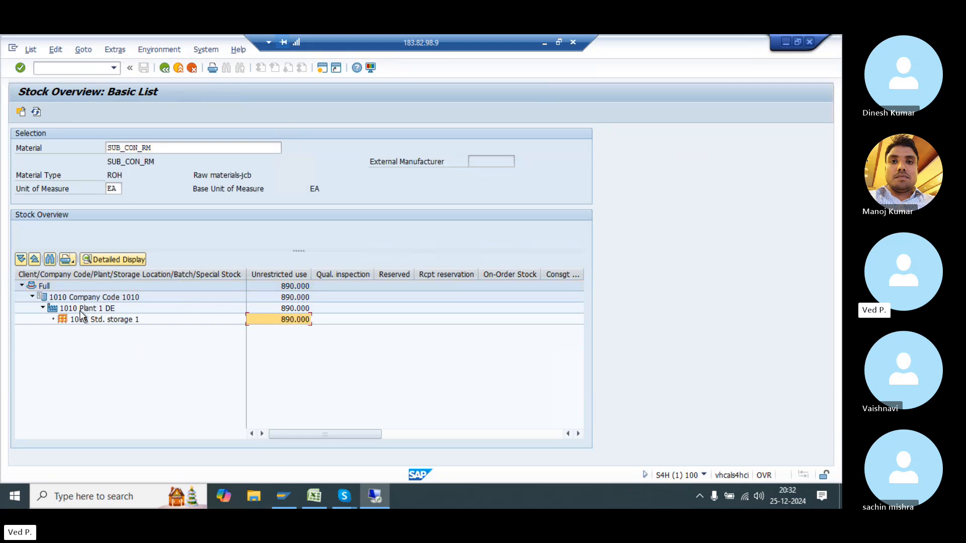
click(115, 320)
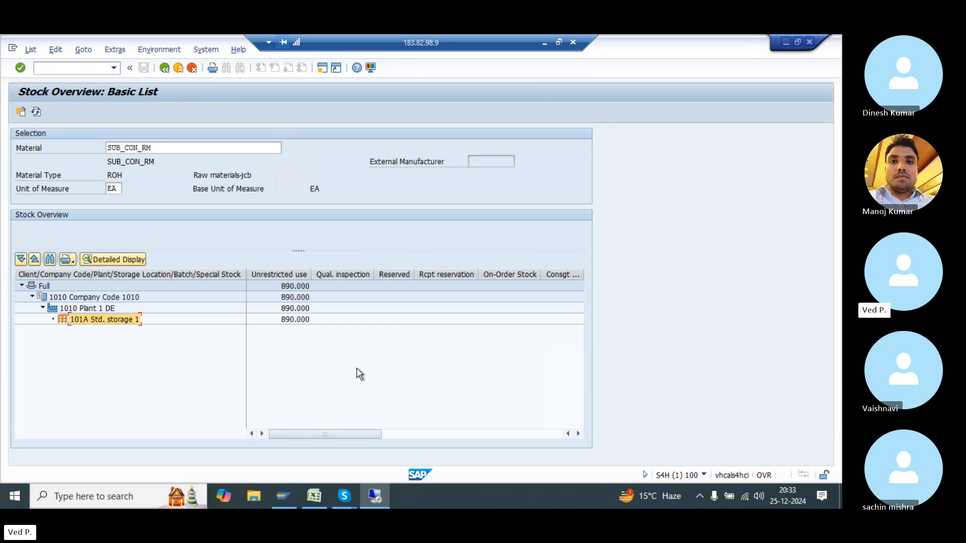
- Go back to the stock selection and run the stock overview for material SUB_CON_SFG in plant 1010
click(163, 66)
click(213, 146)
key(BackSpace)
key(BackSpace)
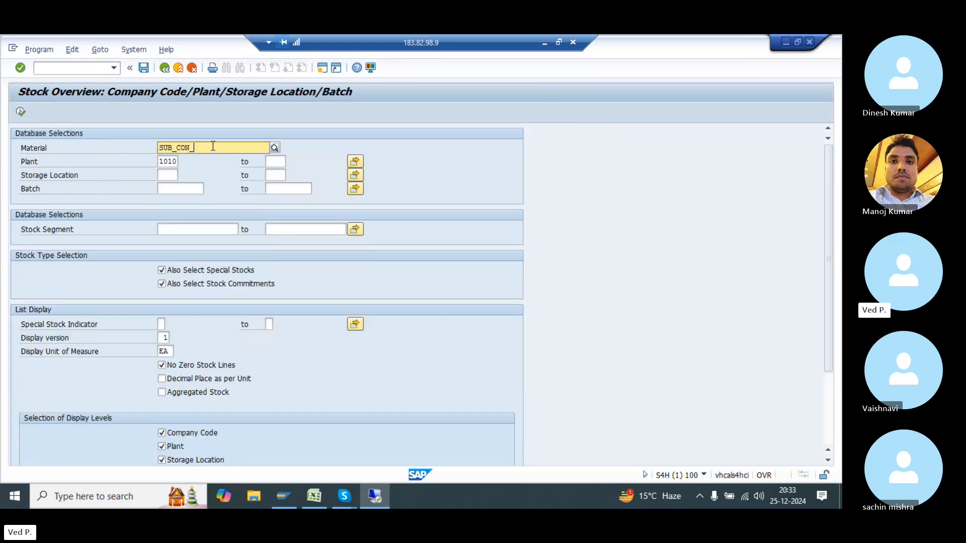
text(sfg)
key(Return)
click(20, 112)
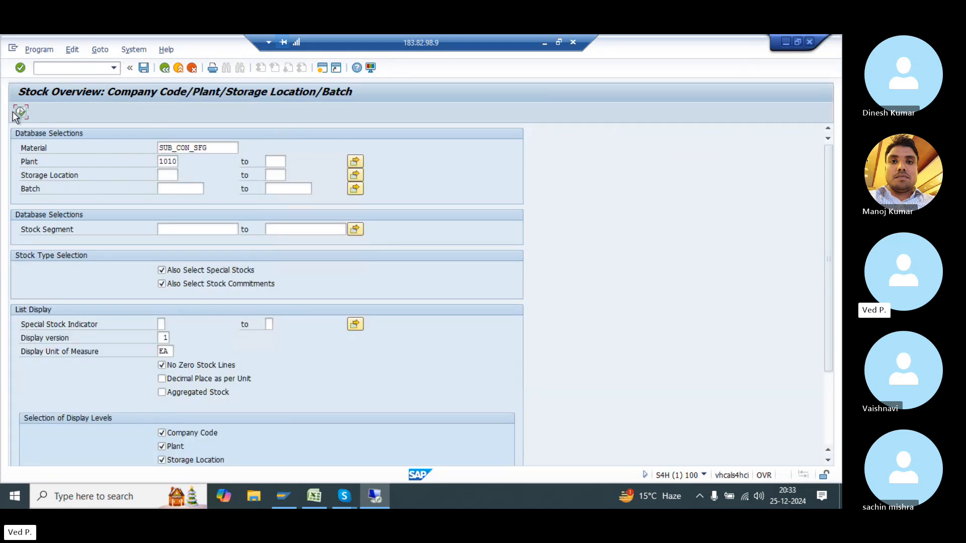
- Review the unrestricted-use stock of SUB_CON_SFG in storage location 101A
click(294, 322)
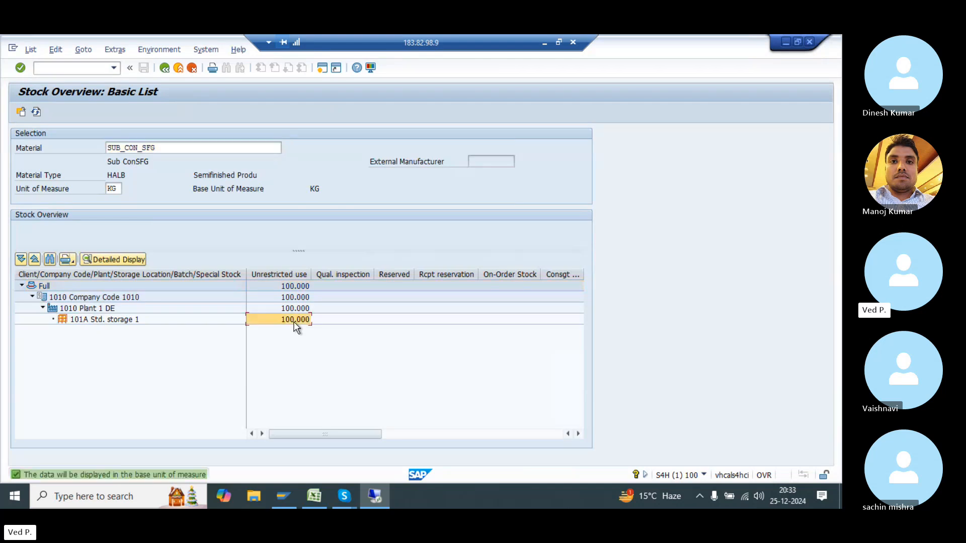
click(111, 317)
click(161, 147)
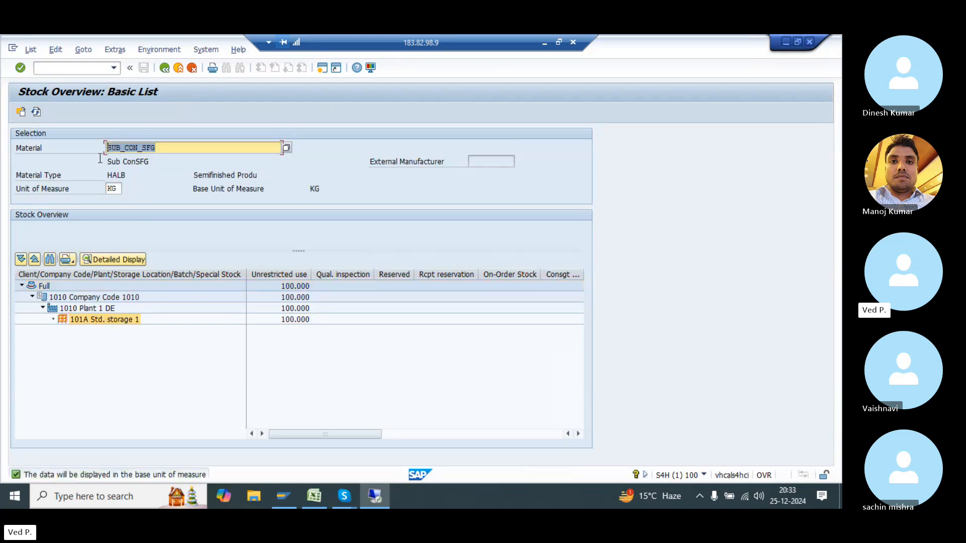
click(283, 276)
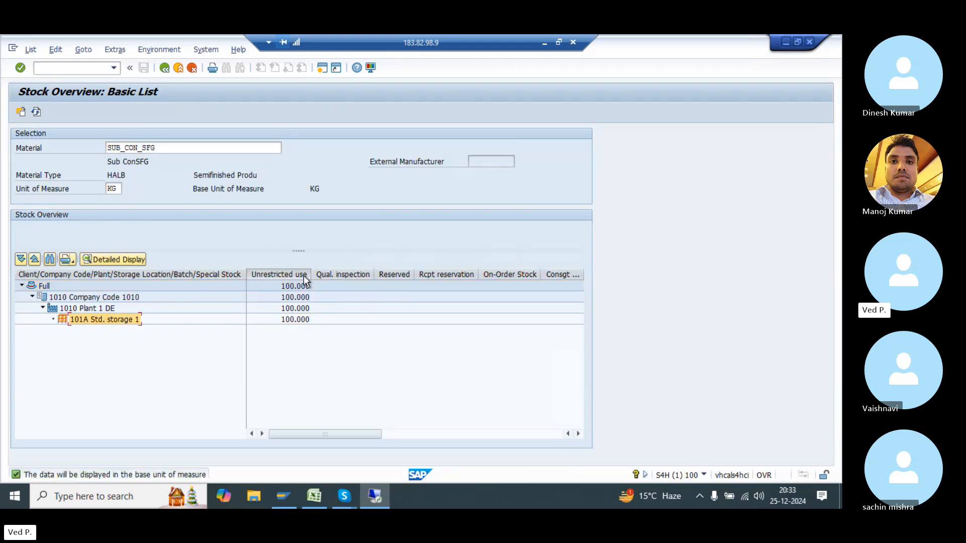
click(294, 322)
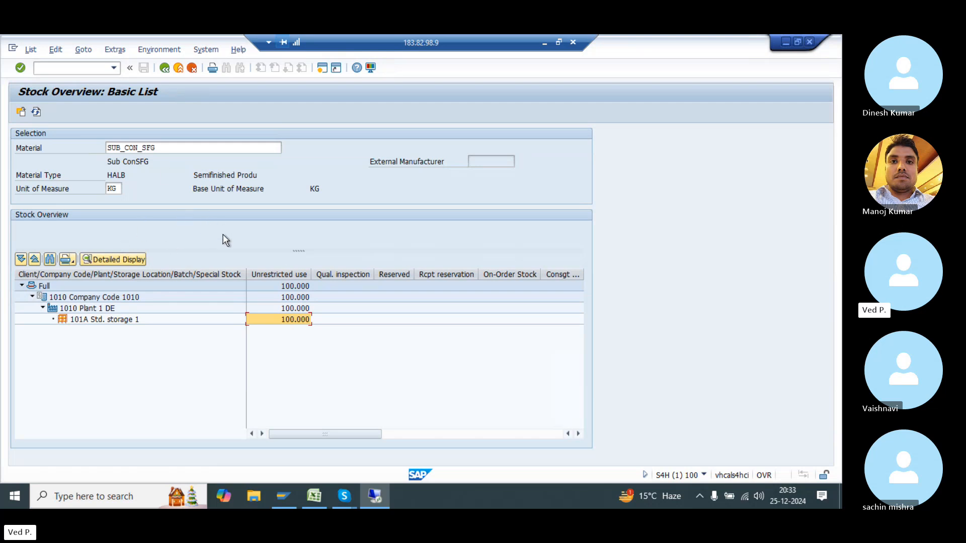
- Open the material document list with transaction MB51 and set the material selection to sub_Con*
key(ctrl+slash)
text(/nmb51)
key(Return)
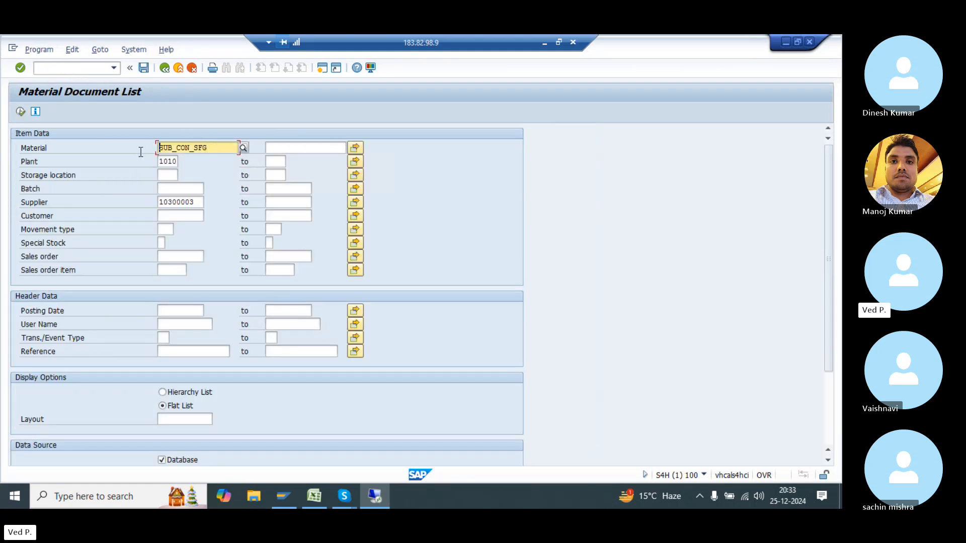
key(shift+End)
text(sub*)
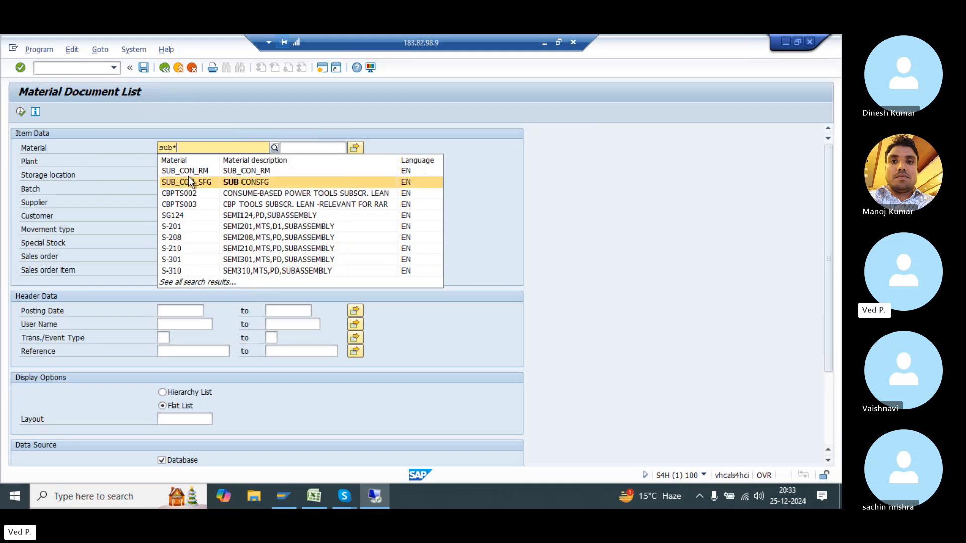
key(BackSpace)
text(_Con*)
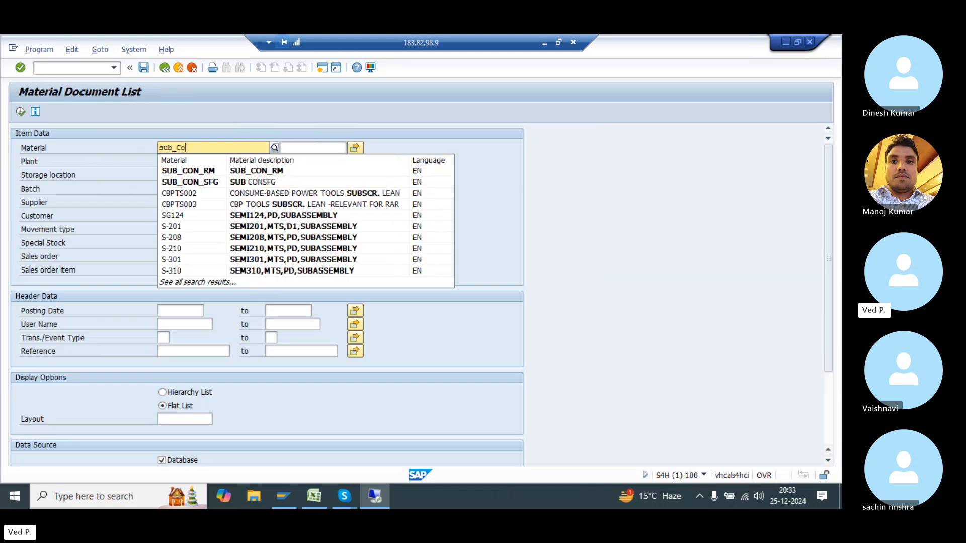
- Clear the supplier from the material document selection and confirm the entries
click(98, 231)
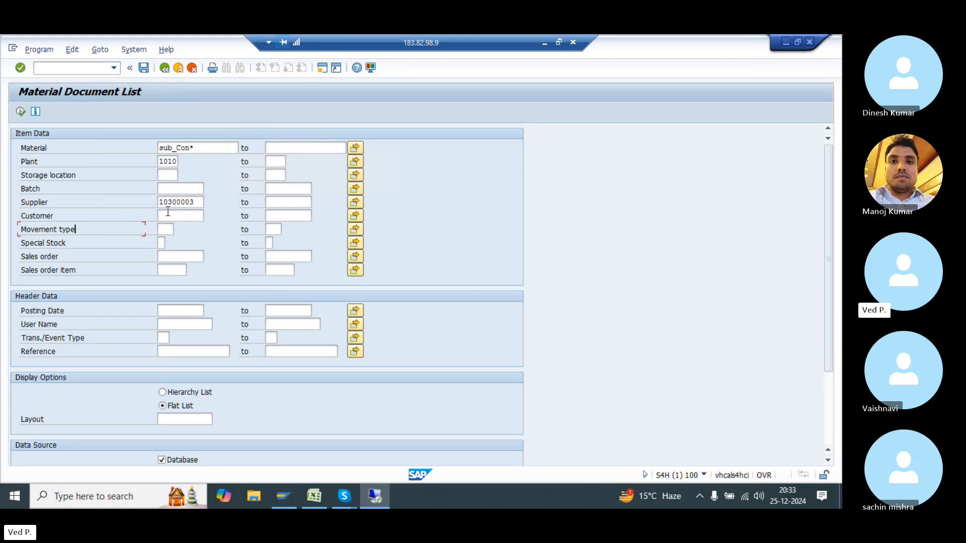
click(171, 206)
key(ctrl+a)
key(Delete)
key(Return)
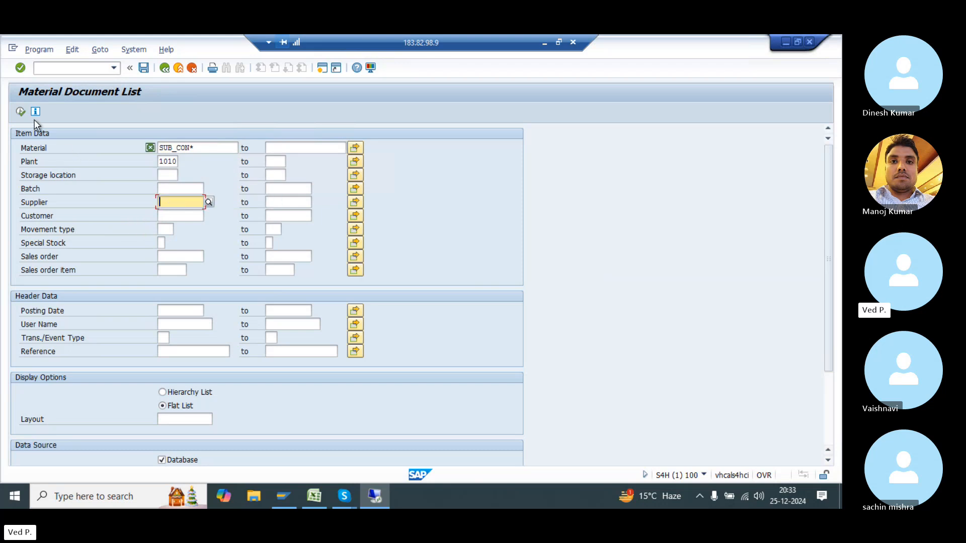
- Run the material document list and filter its material column to SUB_CON_RM
click(20, 111)
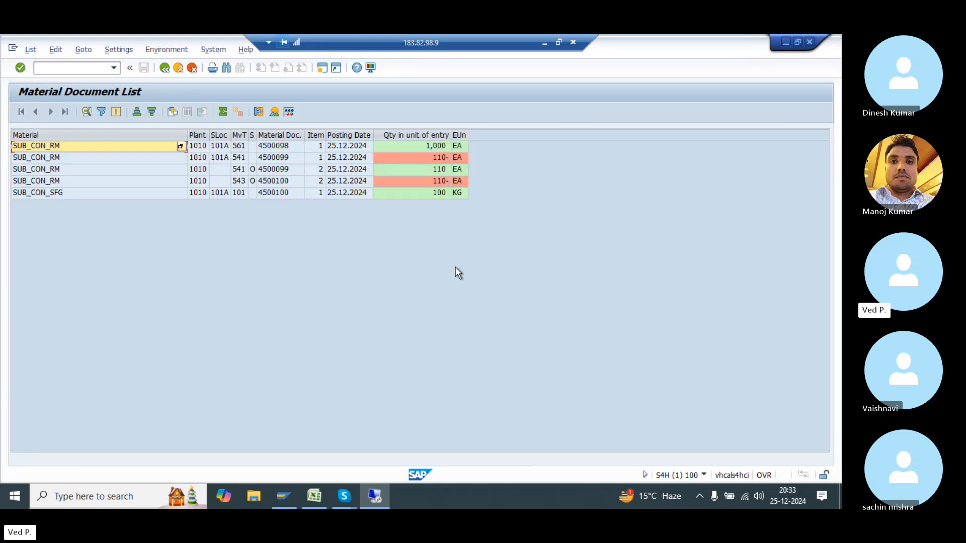
click(76, 135)
click(102, 111)
text(SUB_CON_RM)
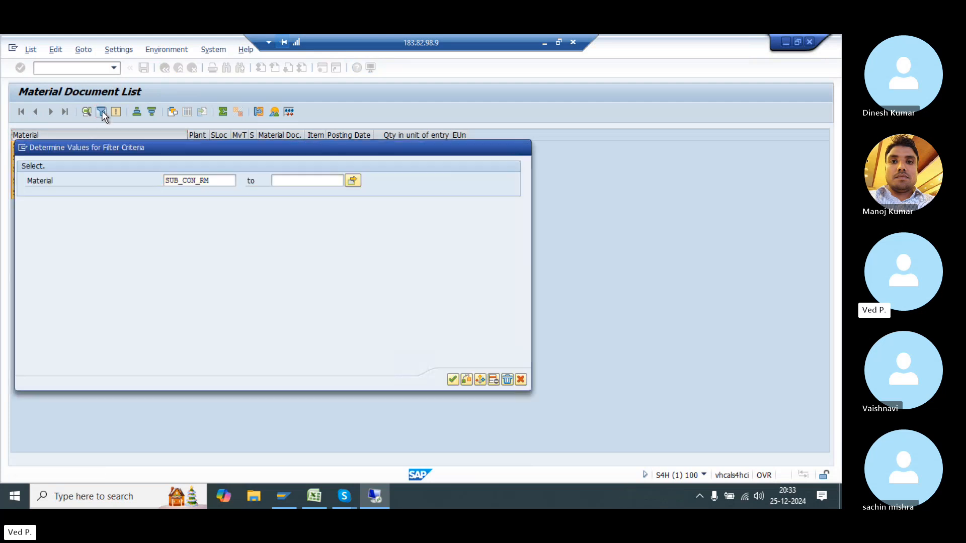
key(Return)
- Examine the quantities of the SUB_CON_RM entries for movement types 561, 541 and 543 in the filtered list
click(30, 146)
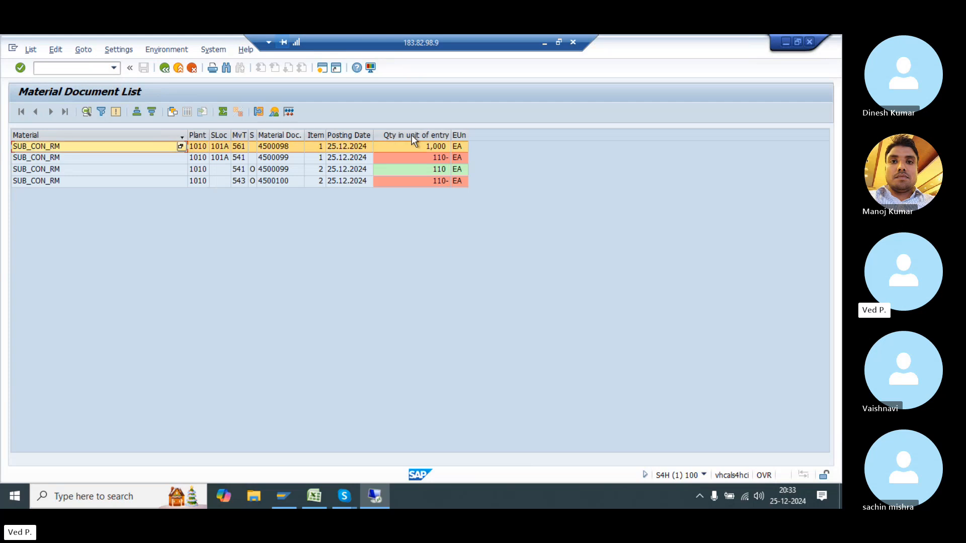
click(78, 158)
click(405, 180)
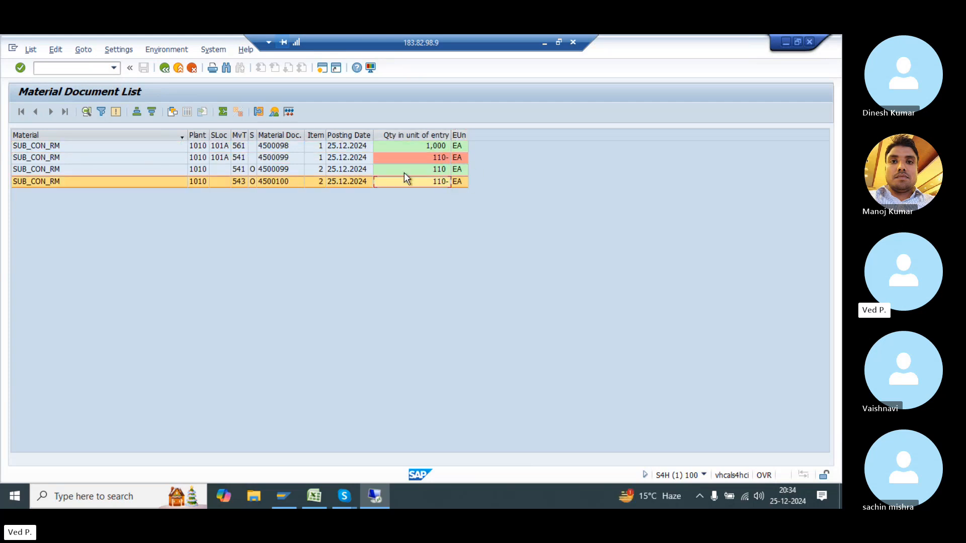
click(433, 171)
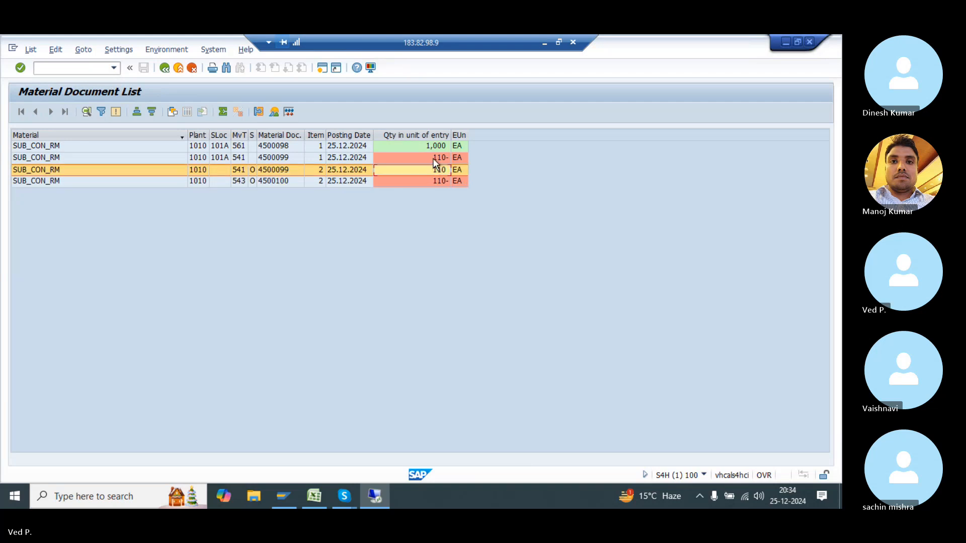
click(41, 159)
click(43, 172)
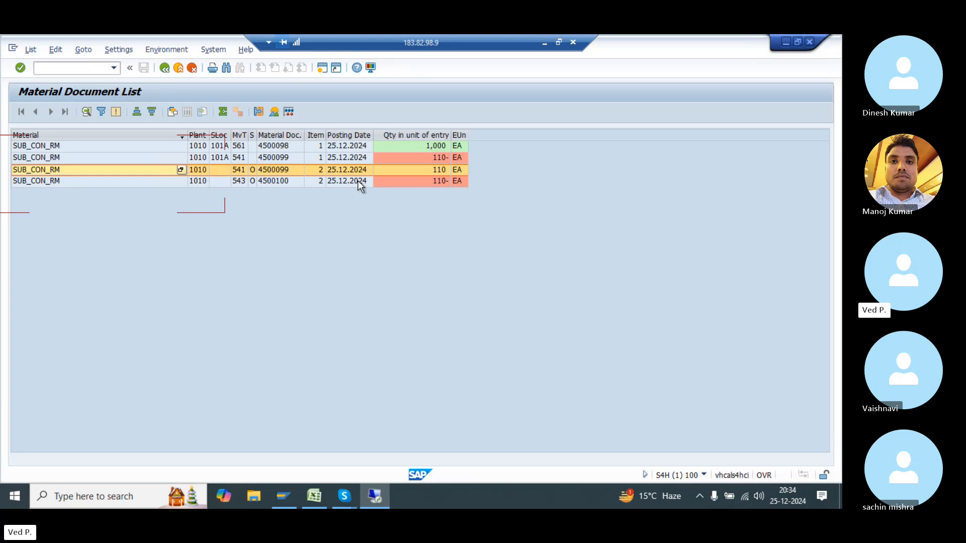
click(405, 159)
click(424, 182)
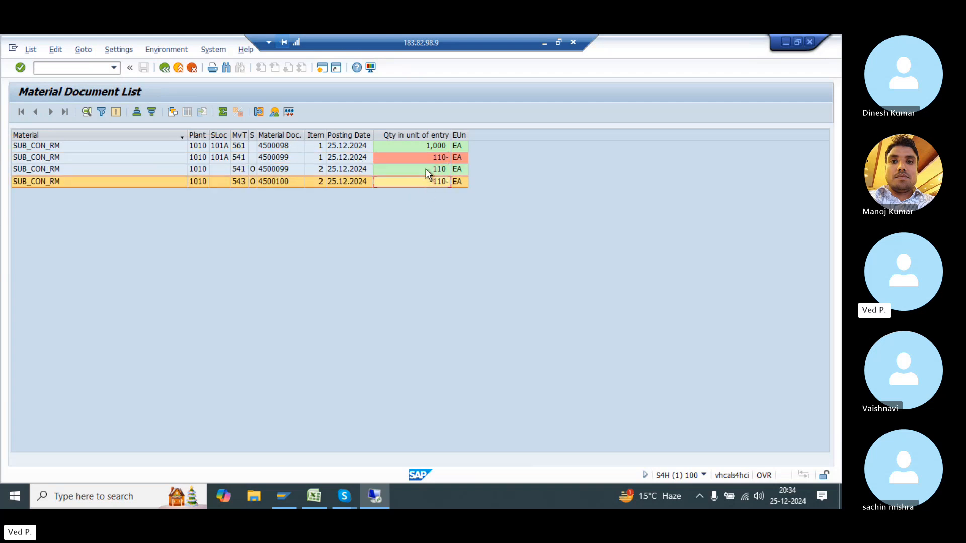
- Open the material document of the 541 issue from storage location 101A and review its transfer posting, material, quantity, location and item details
click(267, 159)
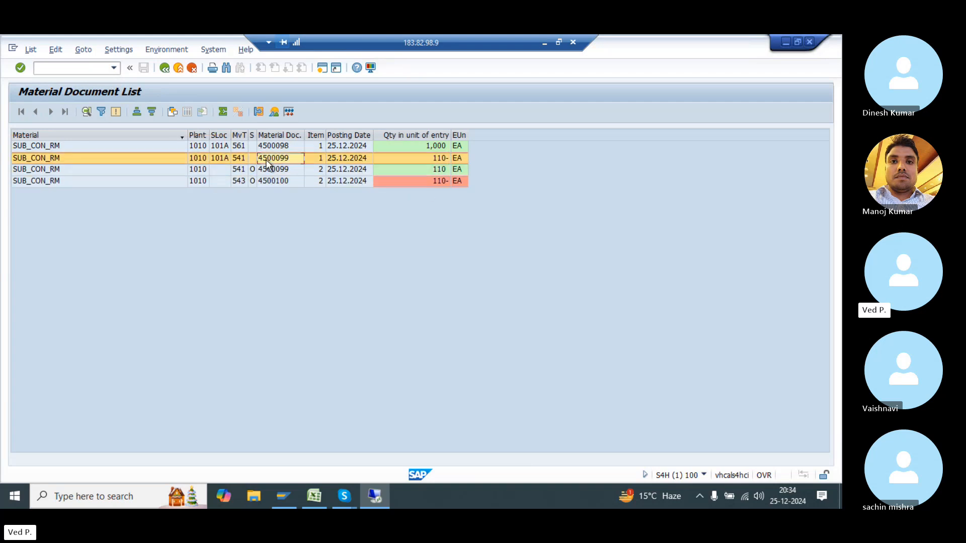
double_click(266, 159)
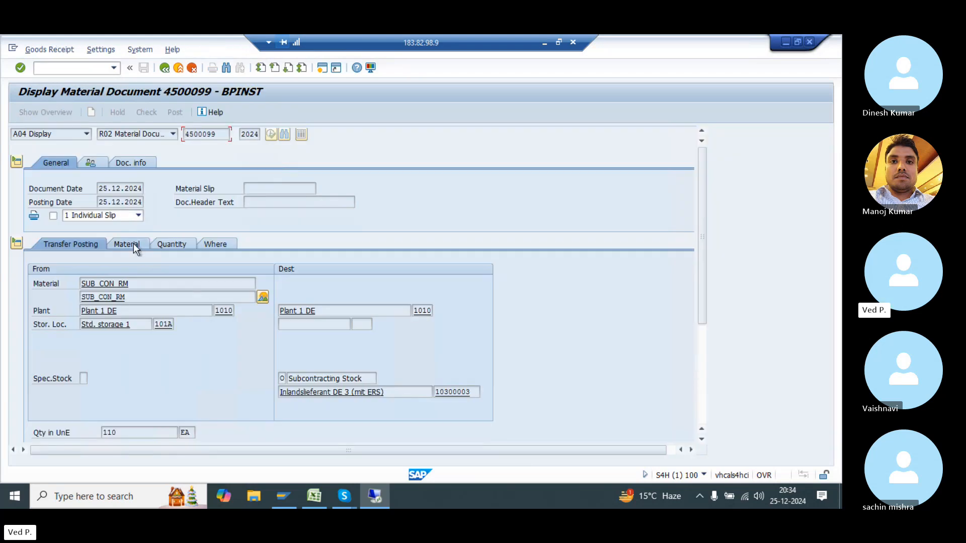
click(134, 243)
click(171, 242)
click(202, 243)
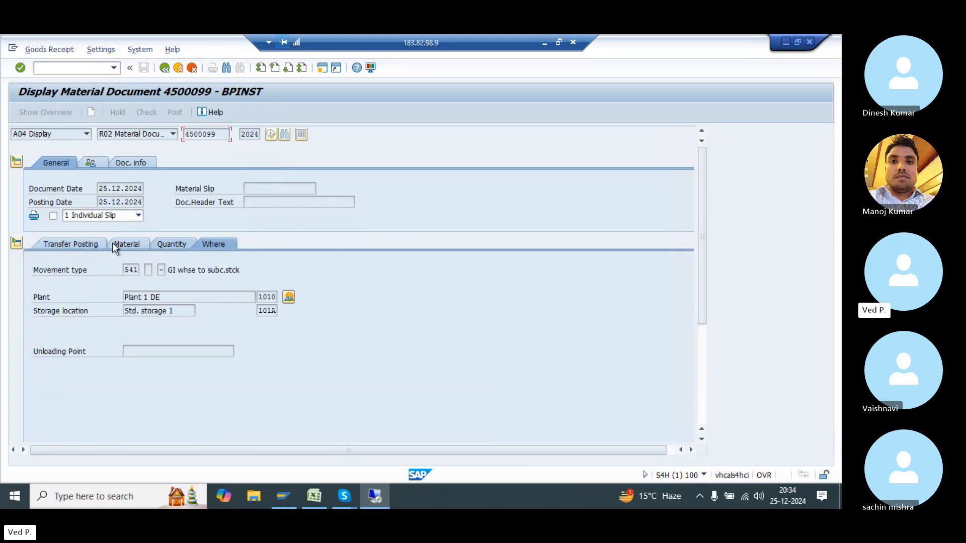
click(95, 243)
scroll(217, 374, down, 5)
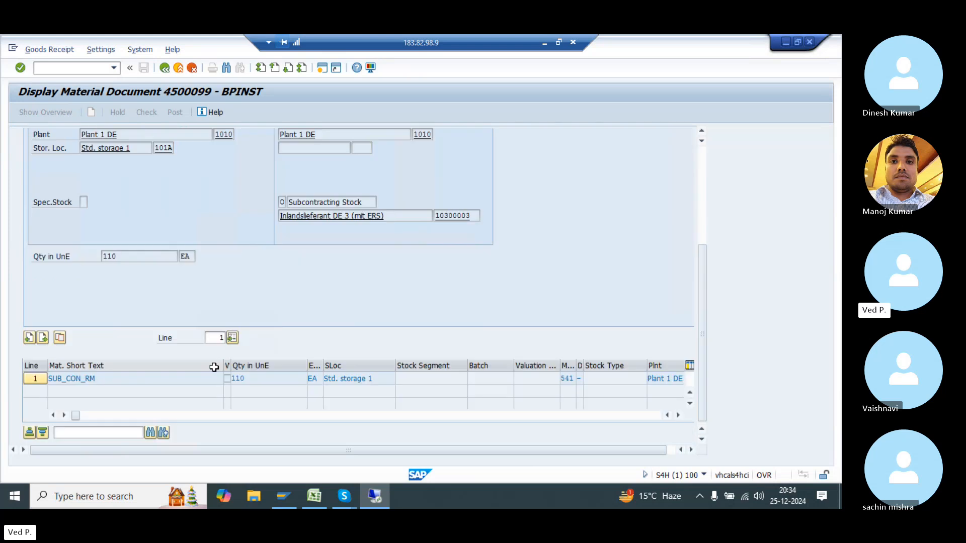
scroll(257, 377, up, 5)
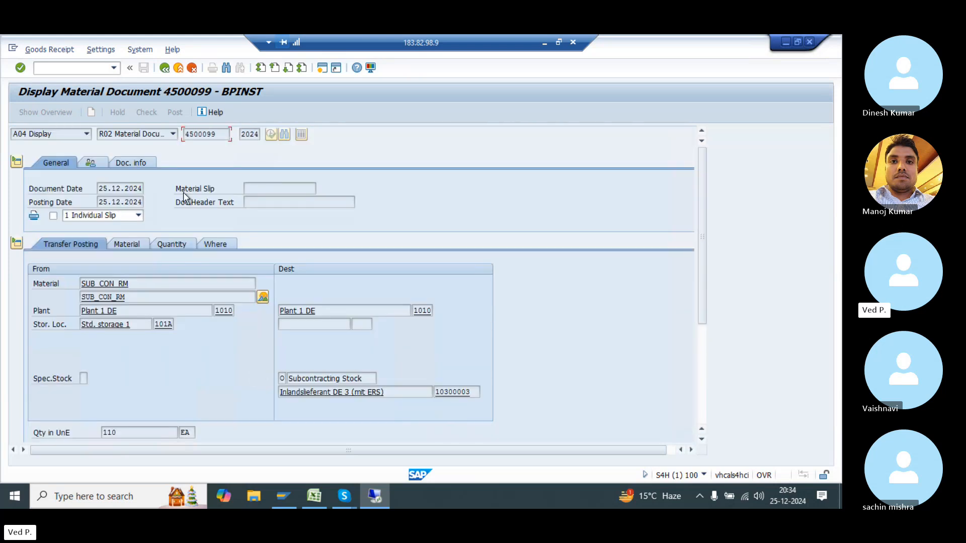
- Return to the material document list and review the subcontracting stock lines and the initial 561 entry of SUB_CON_RM
click(165, 68)
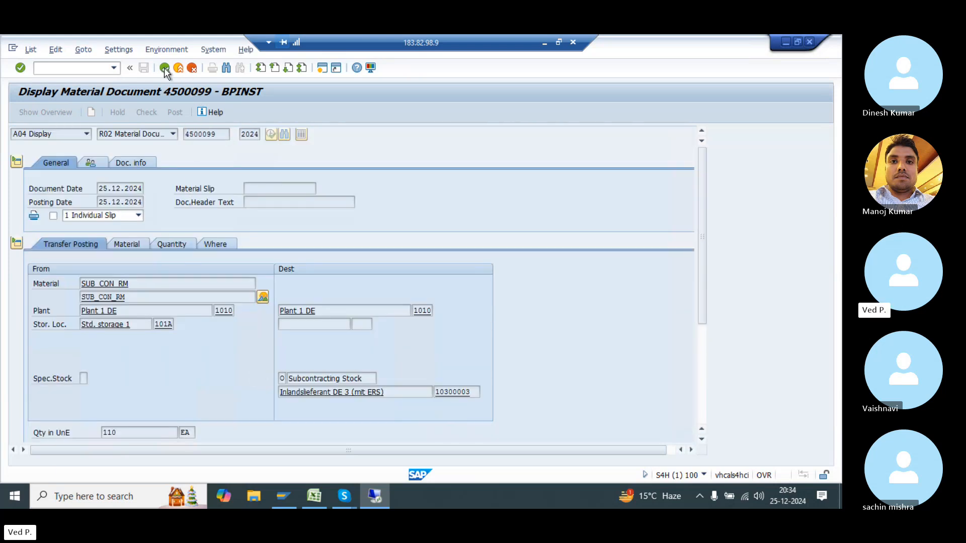
click(164, 170)
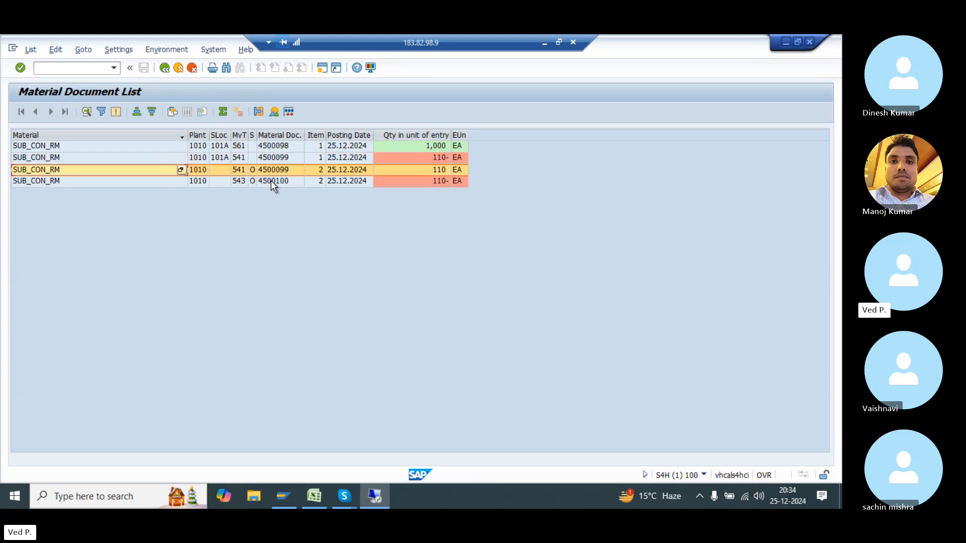
click(288, 183)
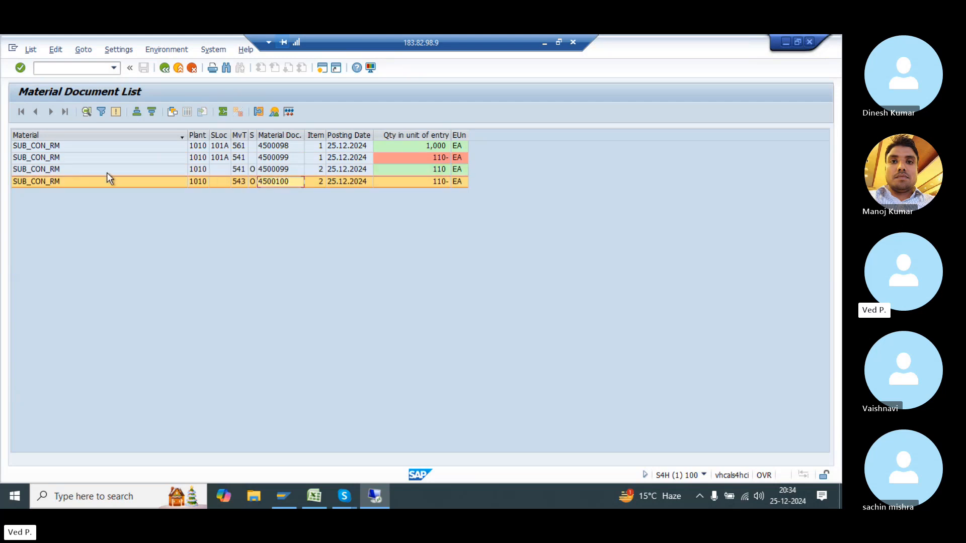
click(137, 147)
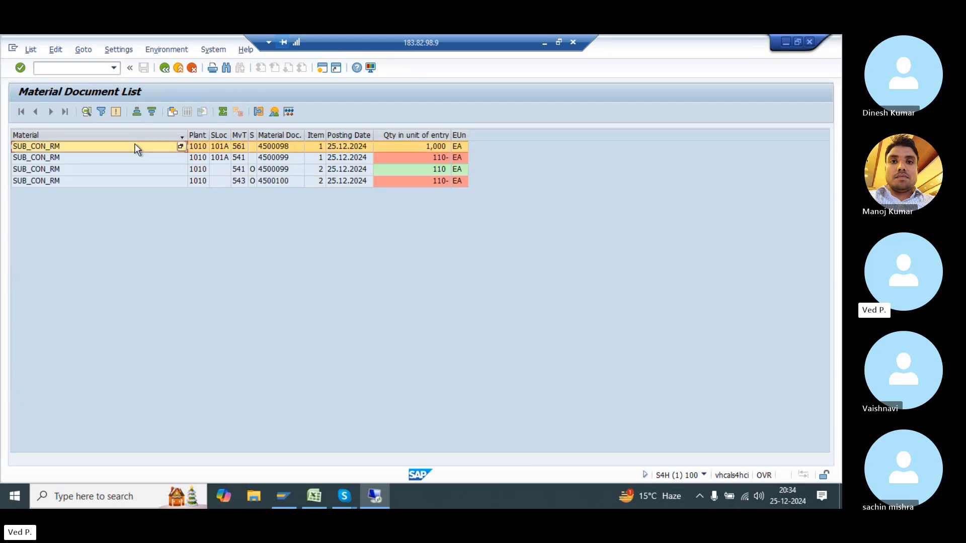
click(77, 170)
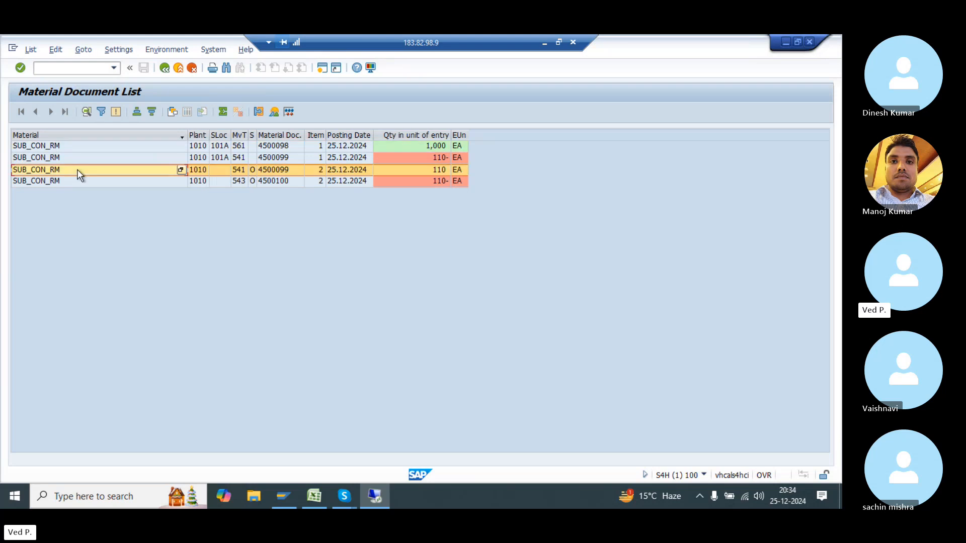
- Remove the SUB_CON_RM filter from the material column of the document list
click(90, 137)
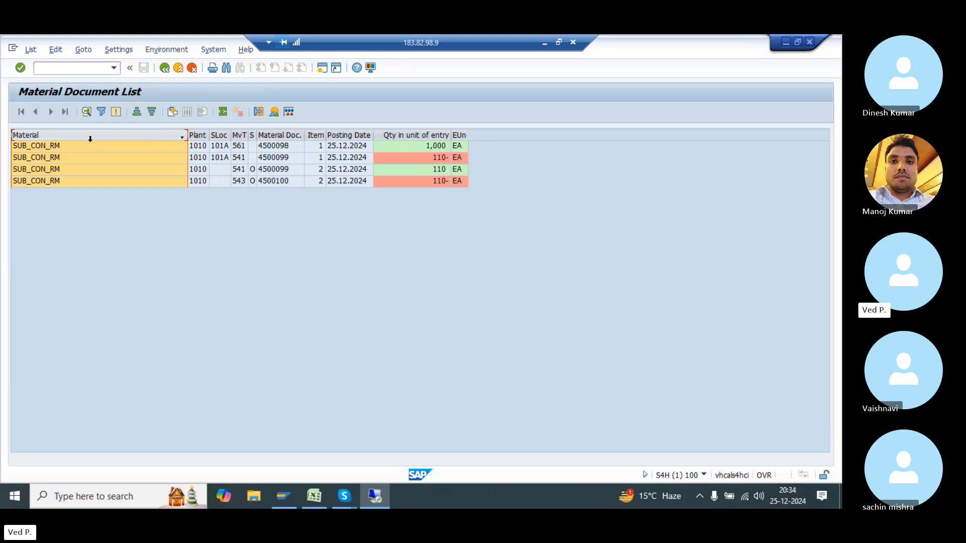
click(102, 113)
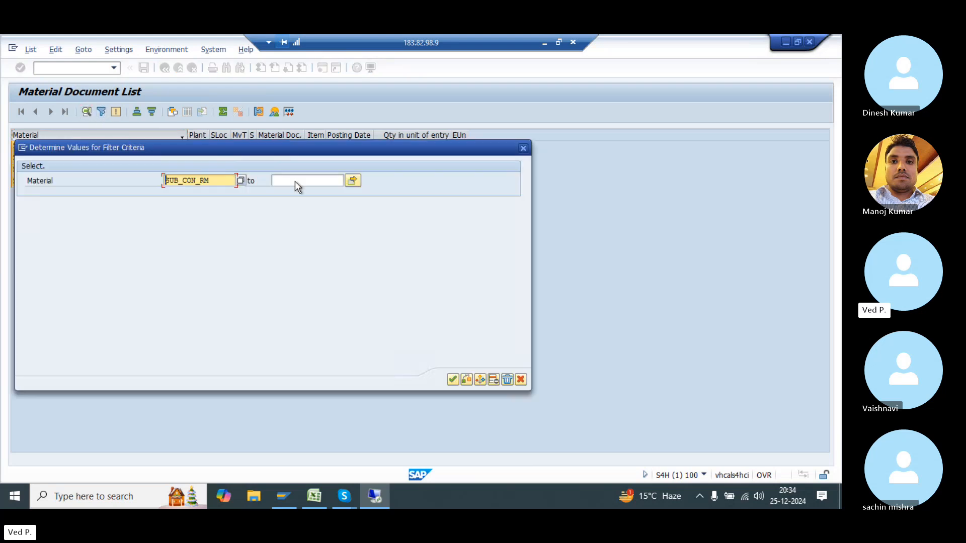
key(ctrl+a)
key(Delete)
key(Return)
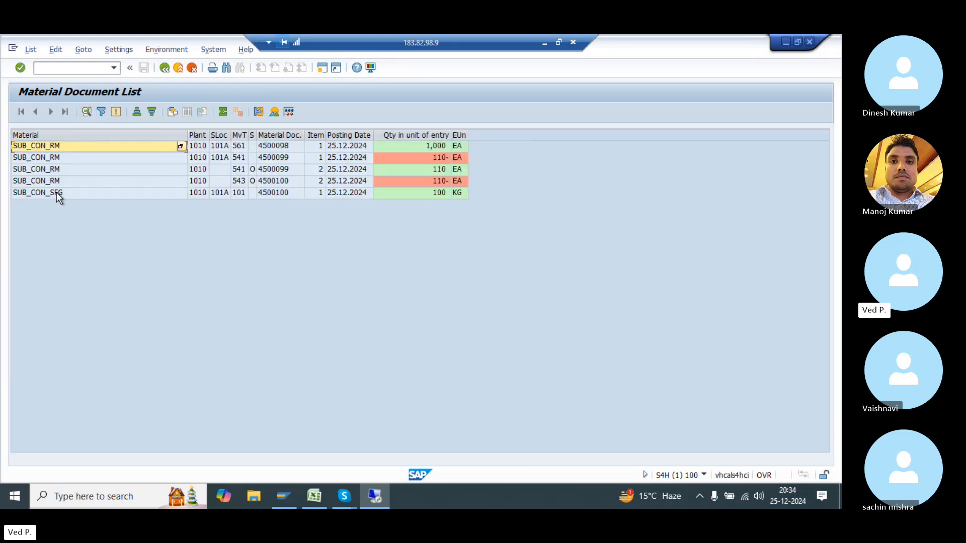
- Widen the columns from movement type through posting date to show their full headings
click(57, 193)
click(69, 172)
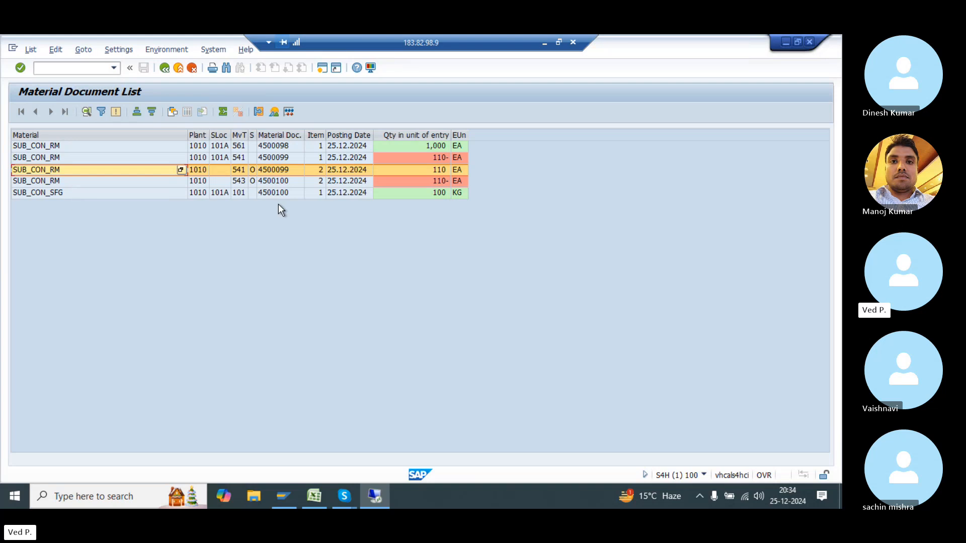
drag(241, 136, 343, 136)
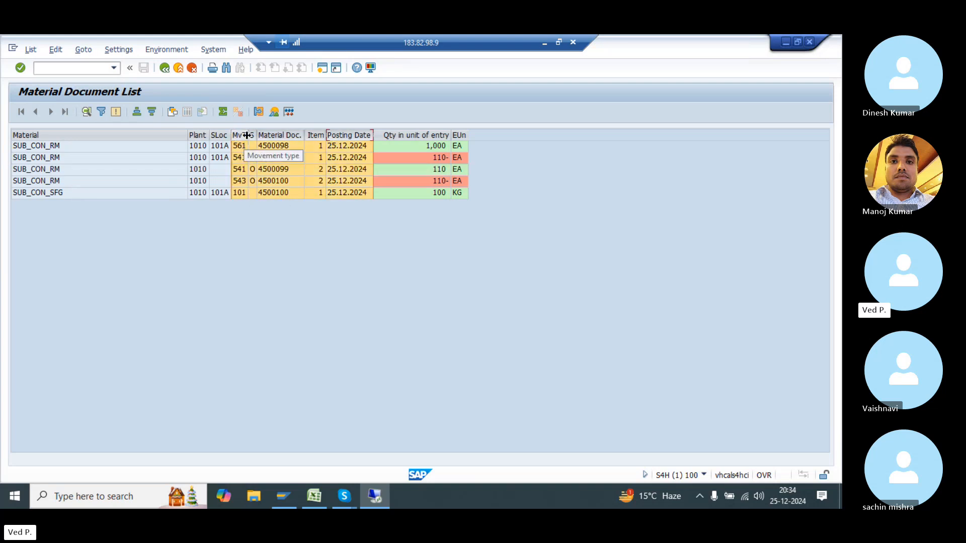
drag(247, 135, 310, 163)
- Compare the quantity of the SUB_CON_SFG 101 receipt with the 543 and 541 lines of SUB_CON_RM
click(249, 193)
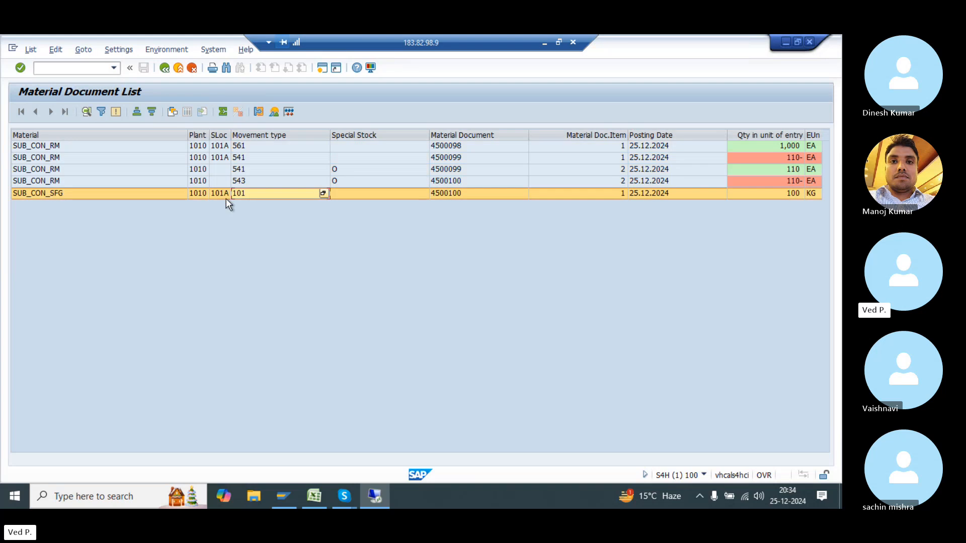
click(774, 192)
click(784, 184)
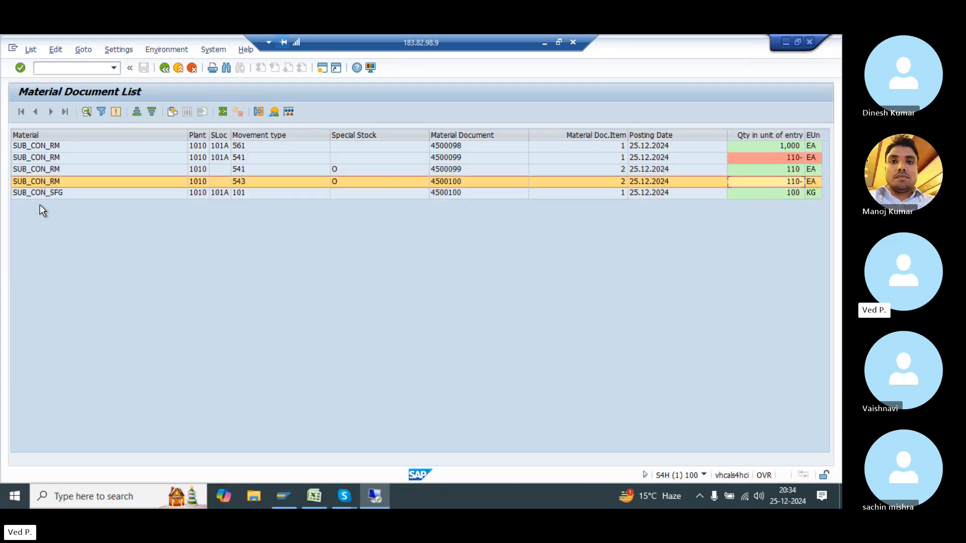
click(46, 170)
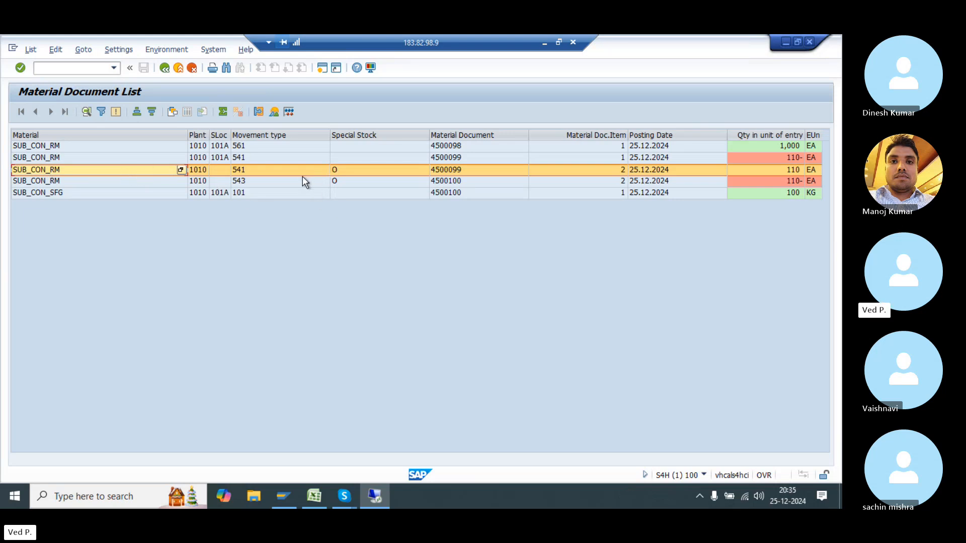
click(59, 158)
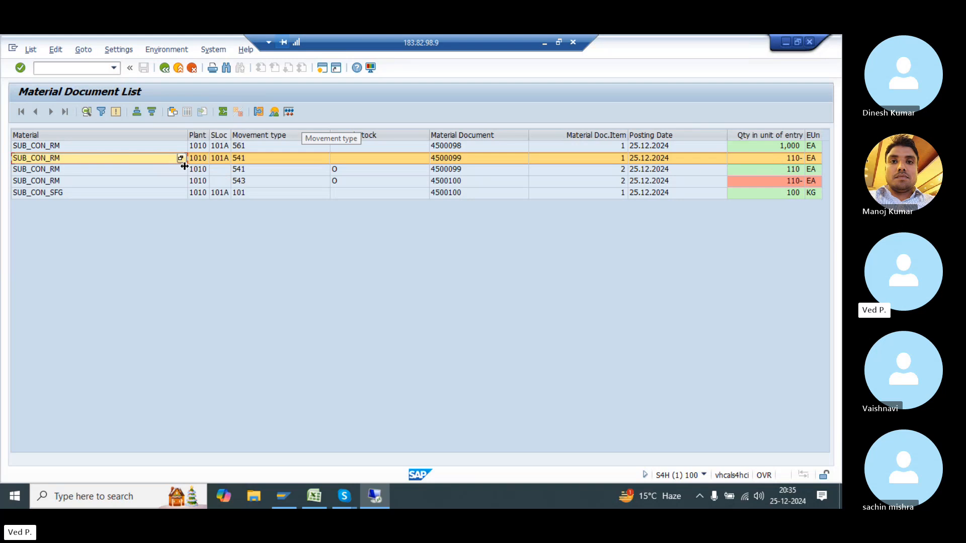
click(98, 170)
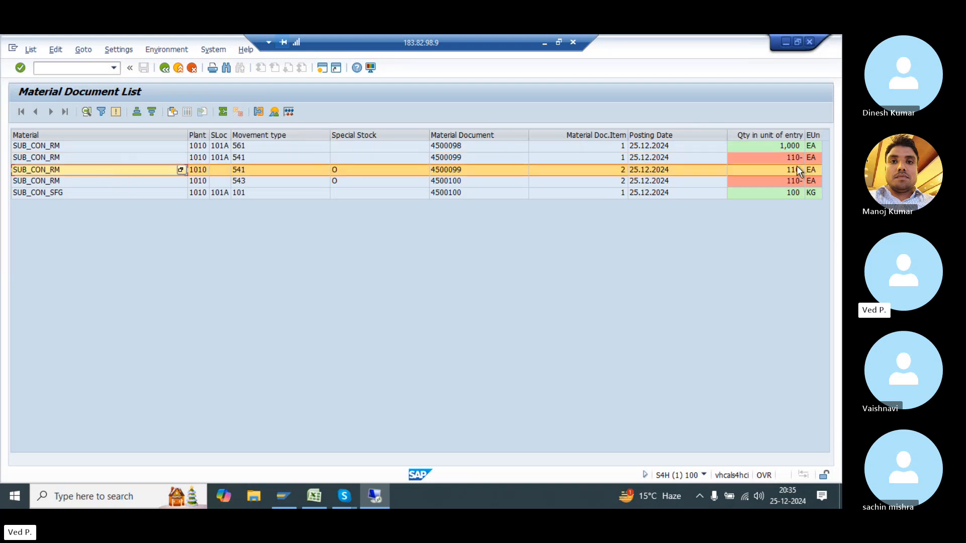
click(85, 182)
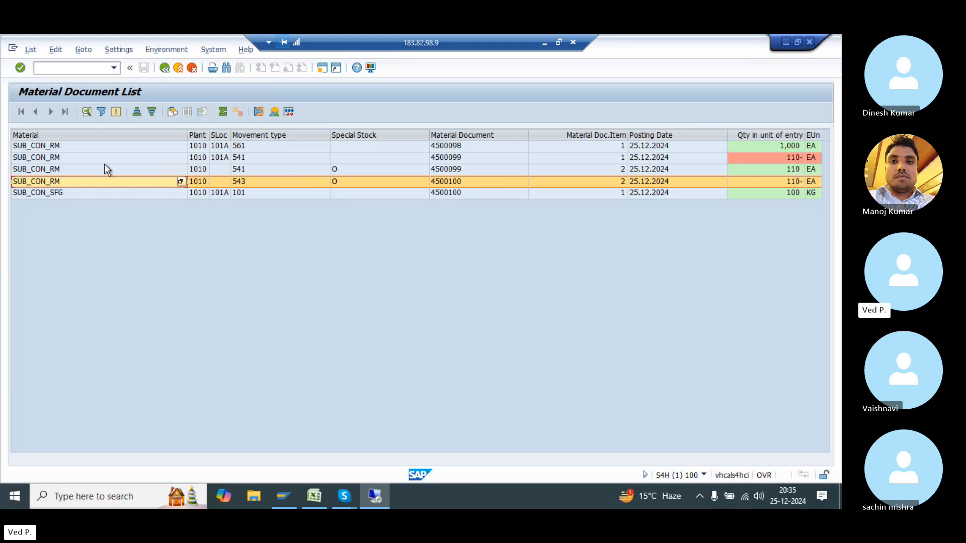
- Trace SUB_CON_RM from the 541 transfer to the 543 consumption and check the quantity received for SUB_CON_SFG
click(87, 160)
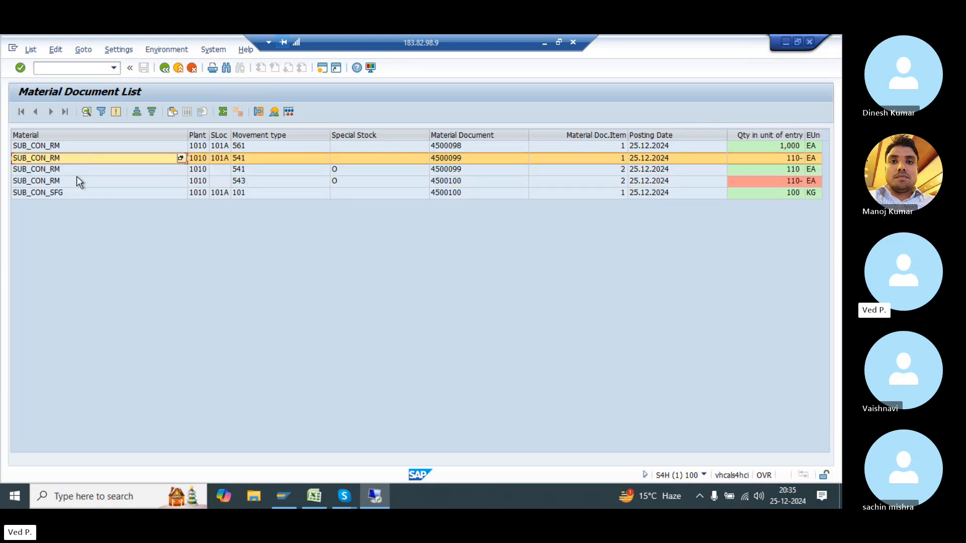
click(76, 177)
click(73, 159)
click(61, 170)
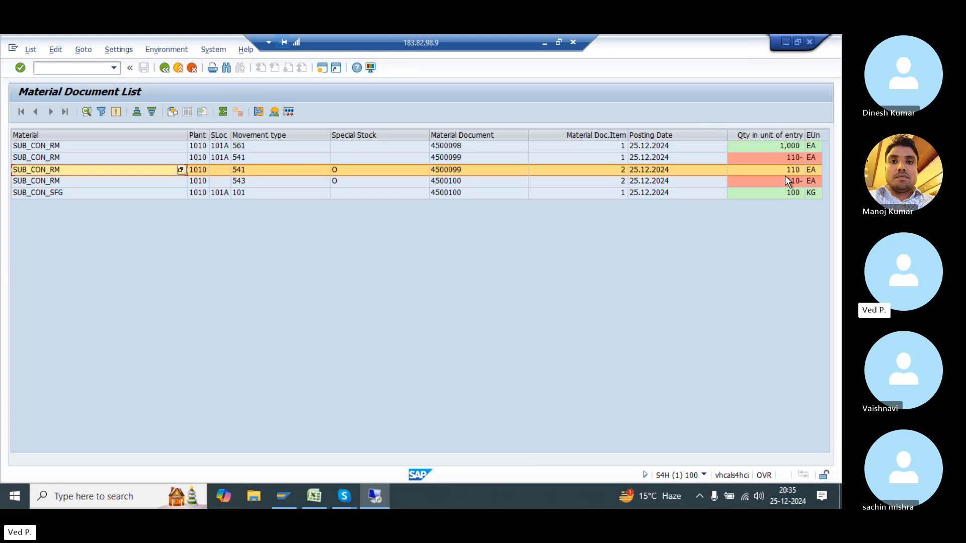
click(79, 182)
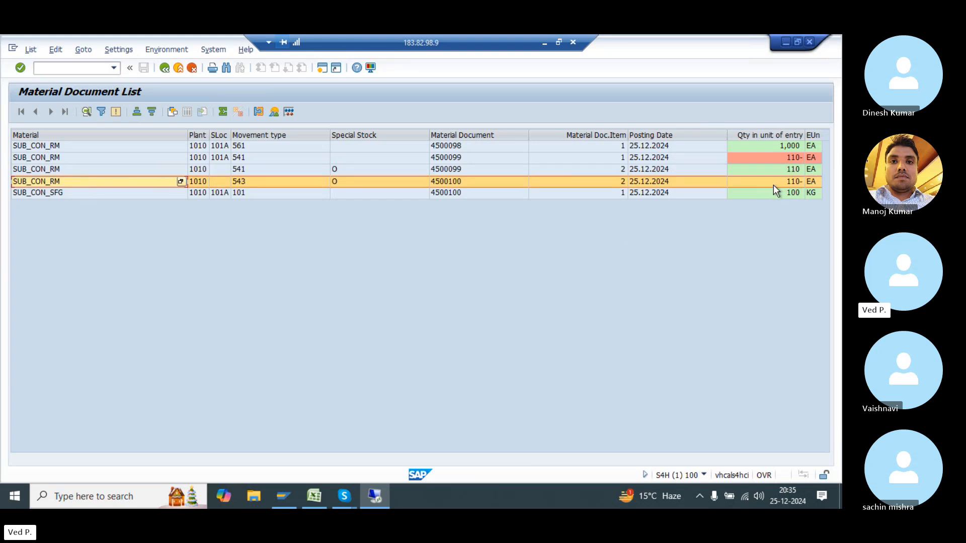
click(83, 194)
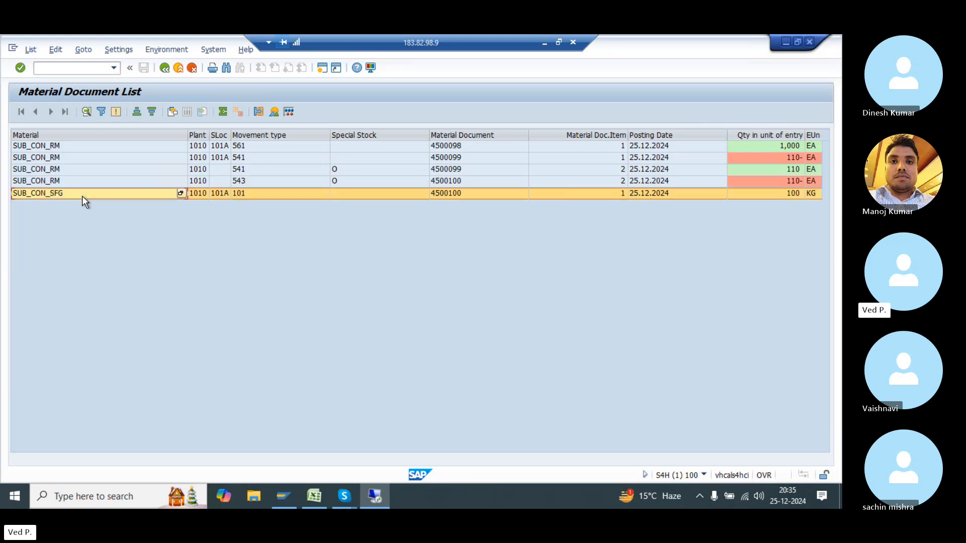
click(796, 198)
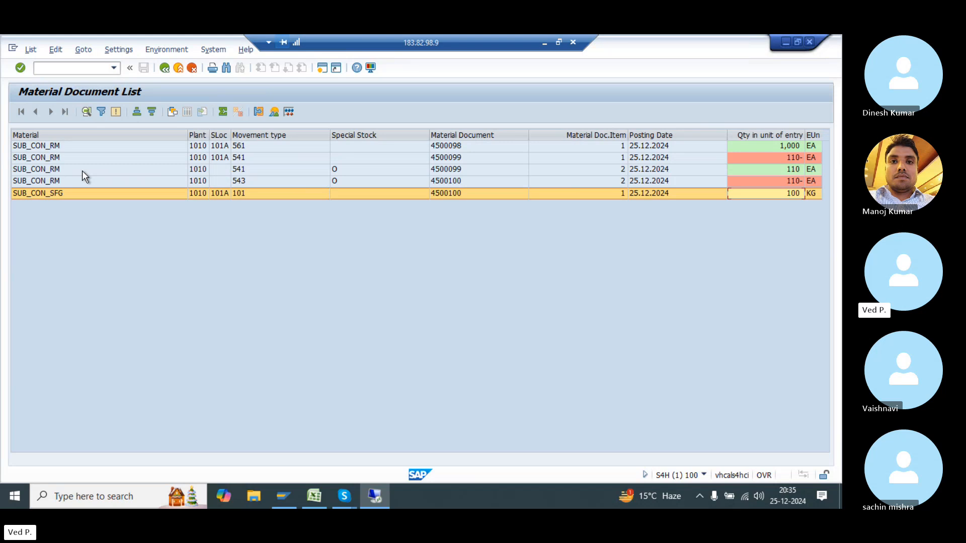
- Review the movement types of the two 541 lines and the 543 line of SUB_CON_RM
click(64, 158)
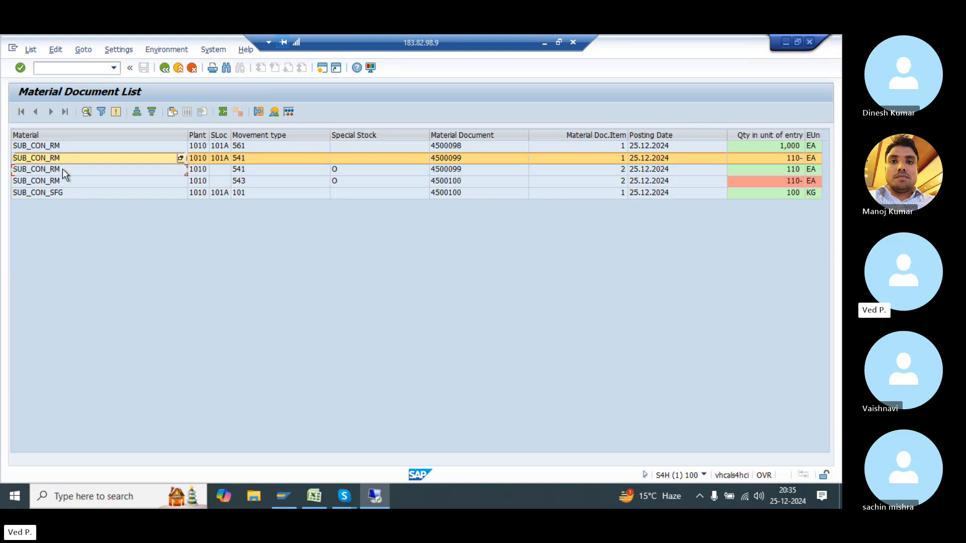
click(62, 169)
click(62, 180)
click(268, 160)
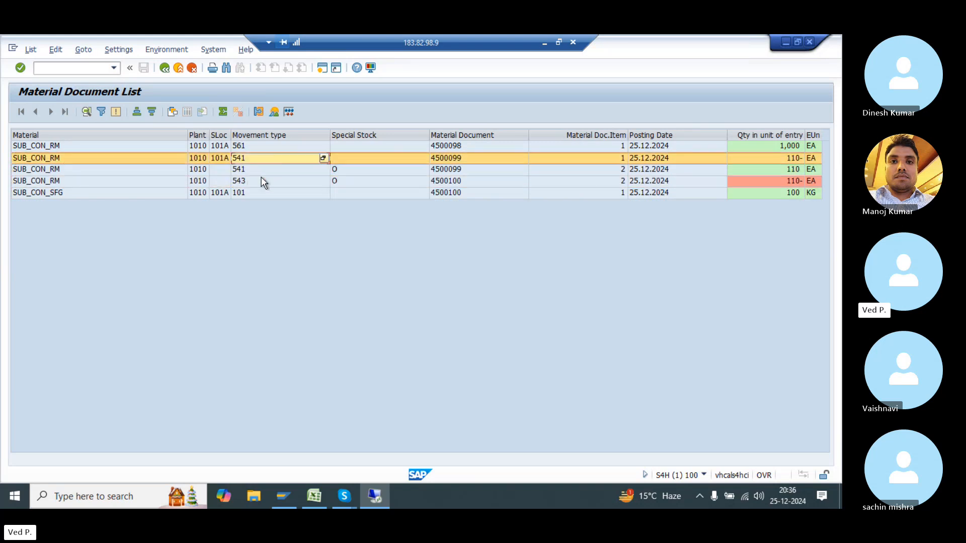
- Check the movement type of the 543 line of SUB_CON_RM and return to the SAP Easy Access screen
click(261, 181)
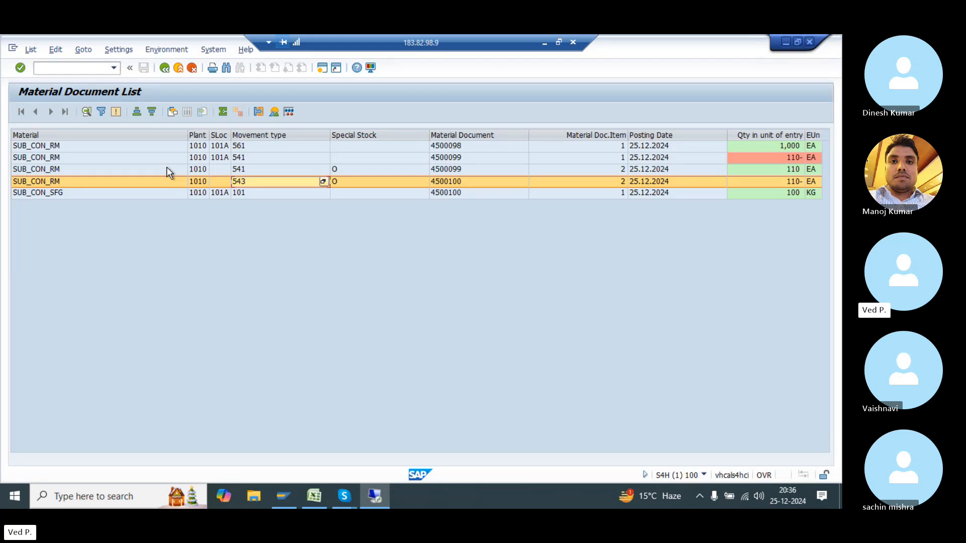
key(F3)
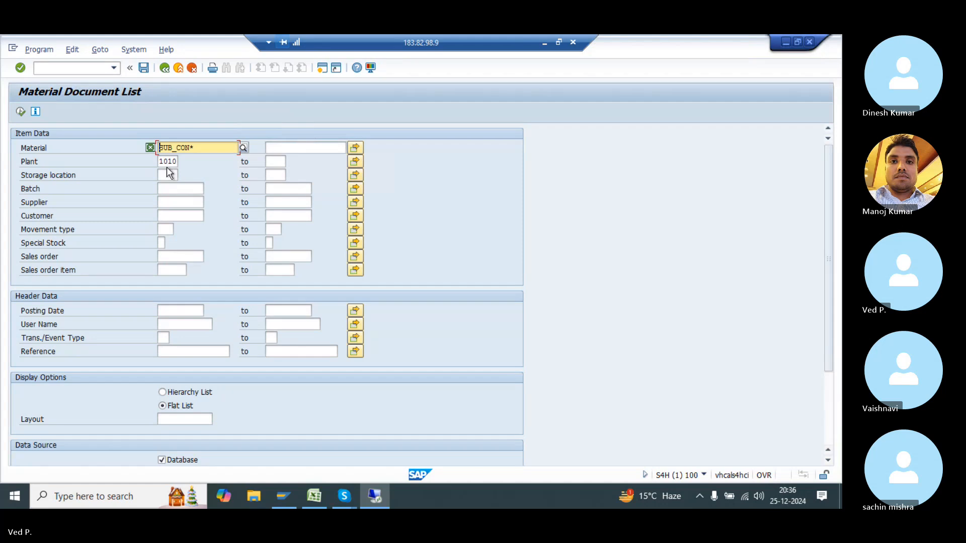
key(F3)
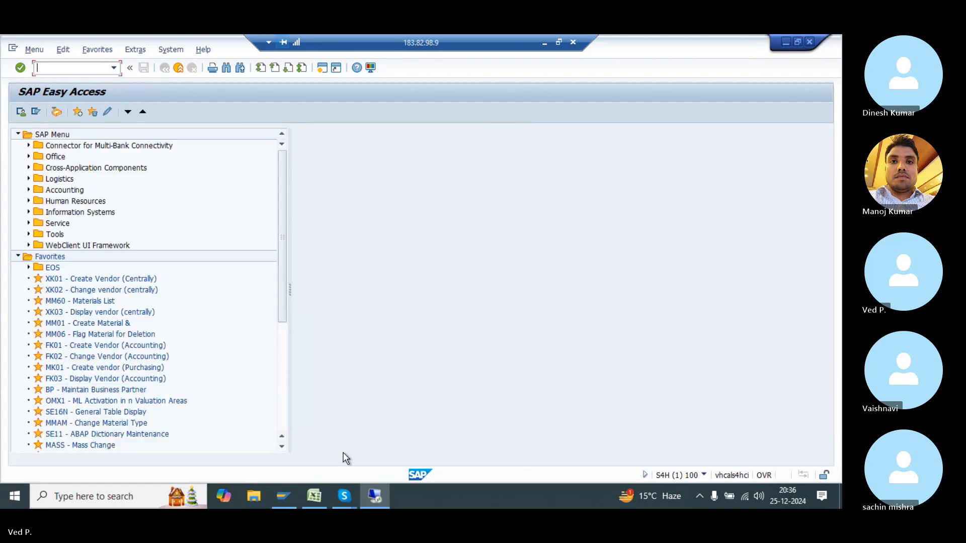
- Switch to the SAP-MM-SYLLABUS workbook in Excel and enter movement type 541 in cell B48 of the Special Procurments sheet
click(319, 506)
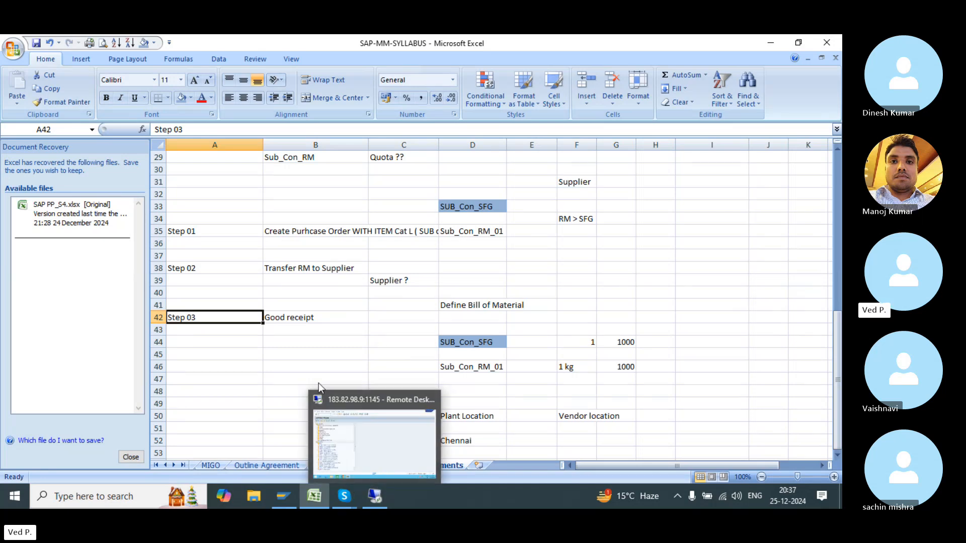
click(383, 467)
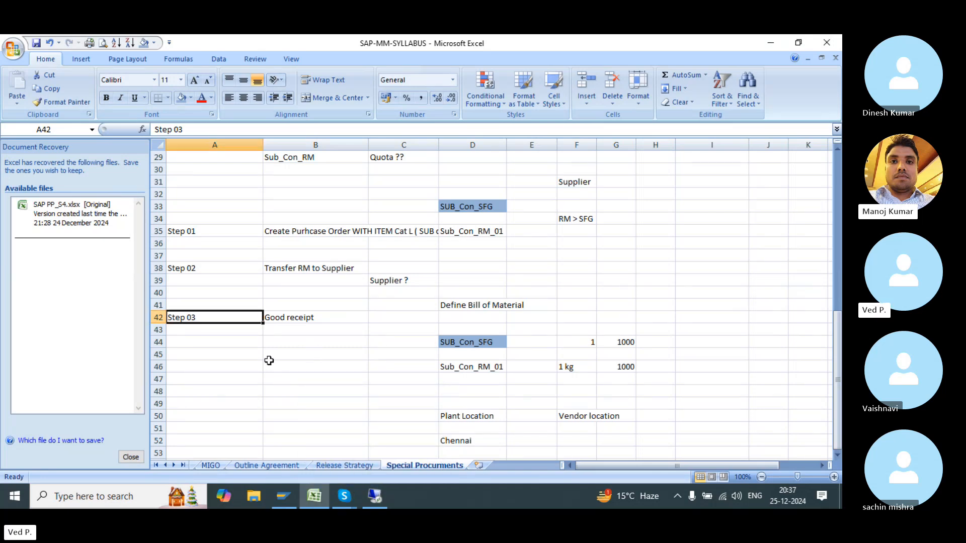
drag(270, 360, 261, 360)
click(375, 496)
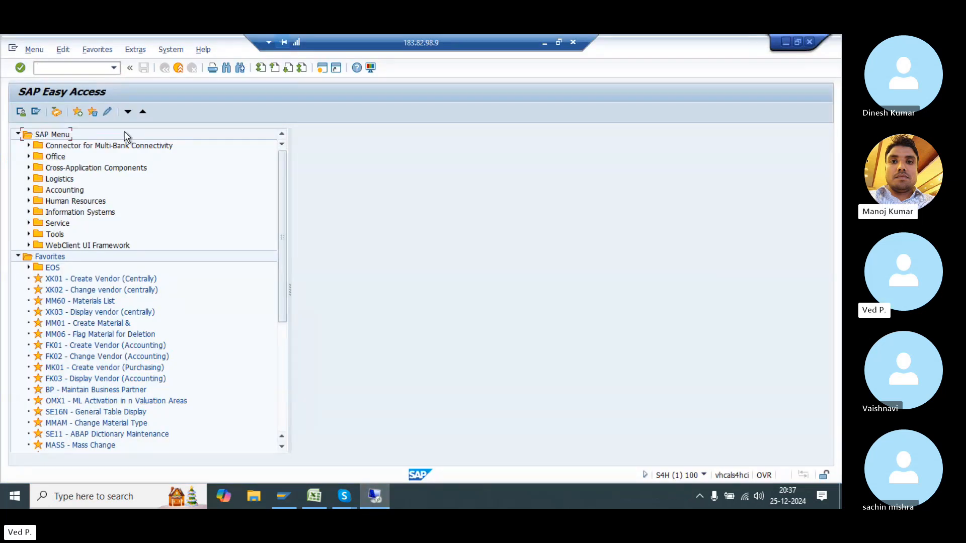
click(549, 44)
click(298, 388)
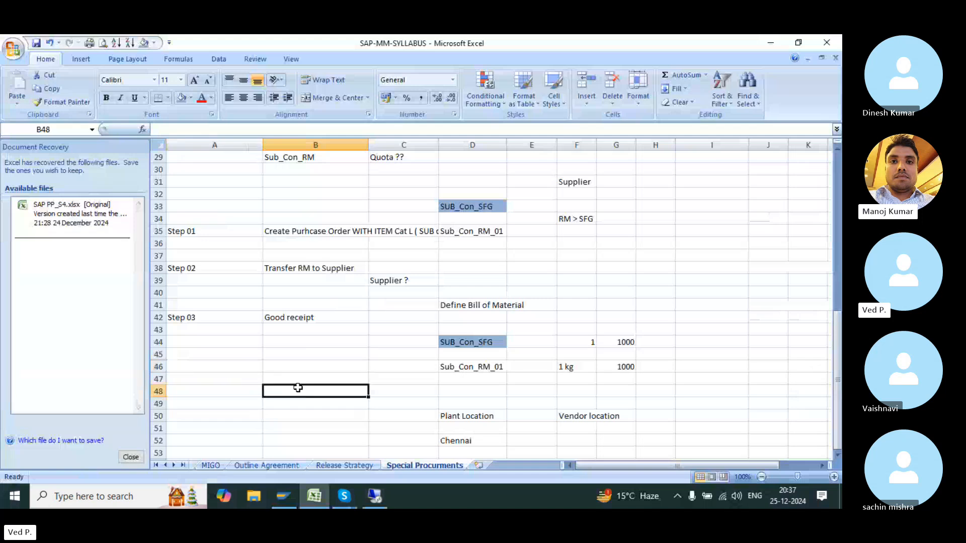
text(541)
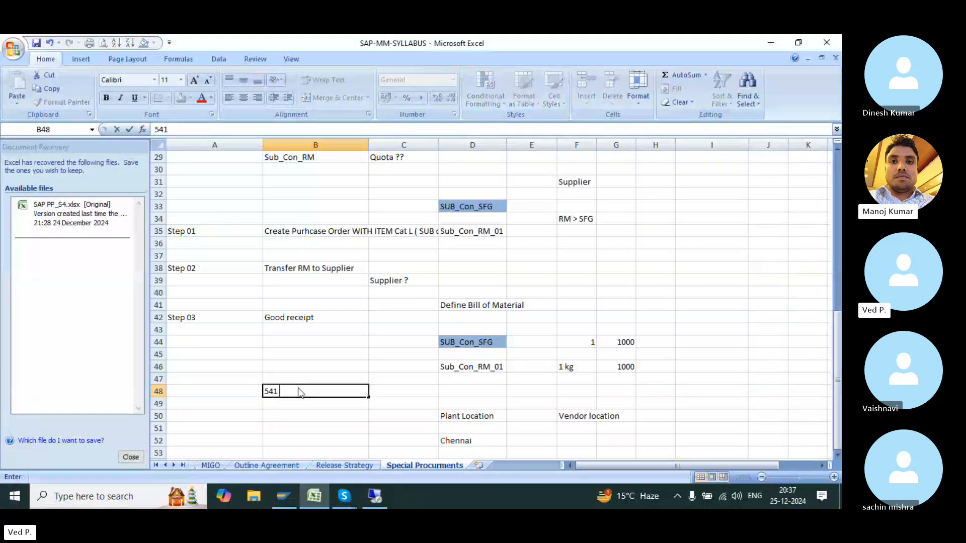
key(Tab)
text(:- T)
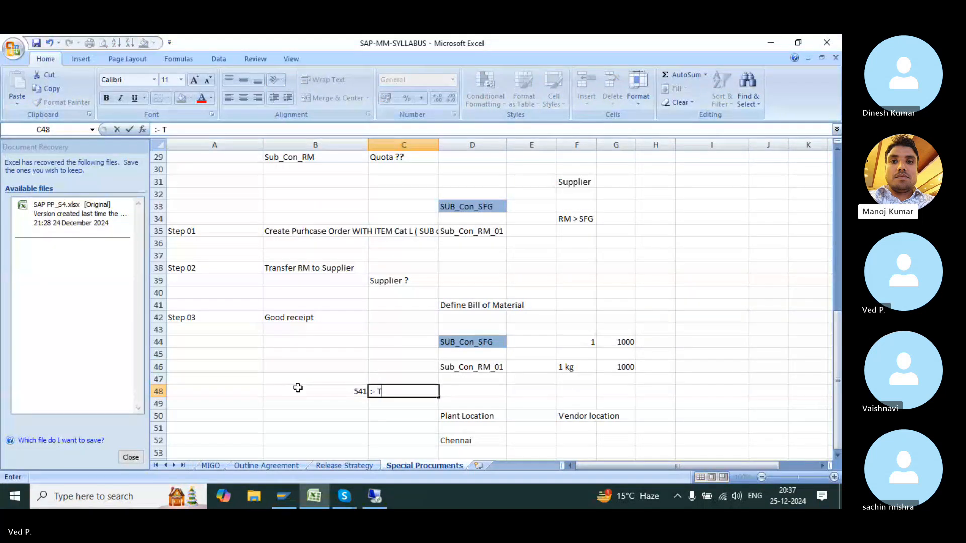
text(rasnfer Mater)
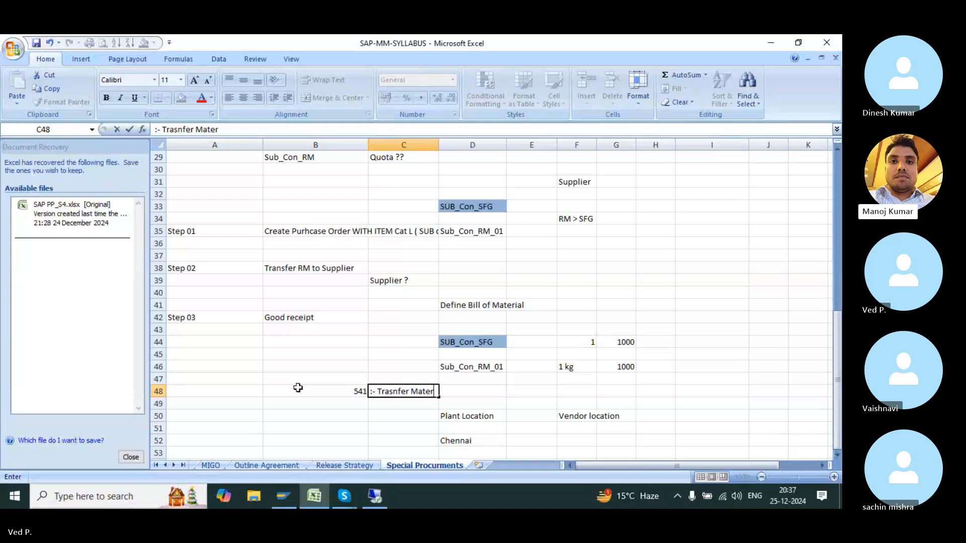
text(ial to s)
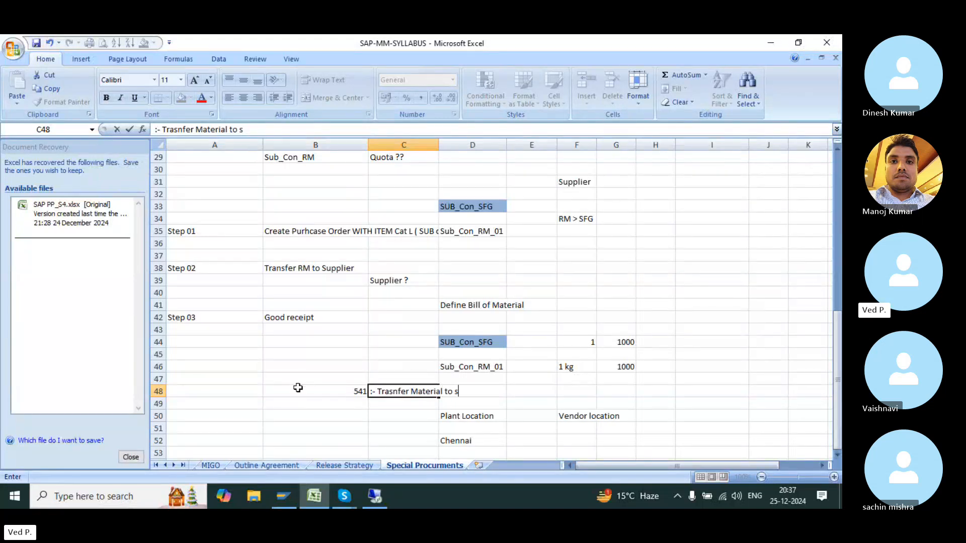
text(uplier)
key(Escape)
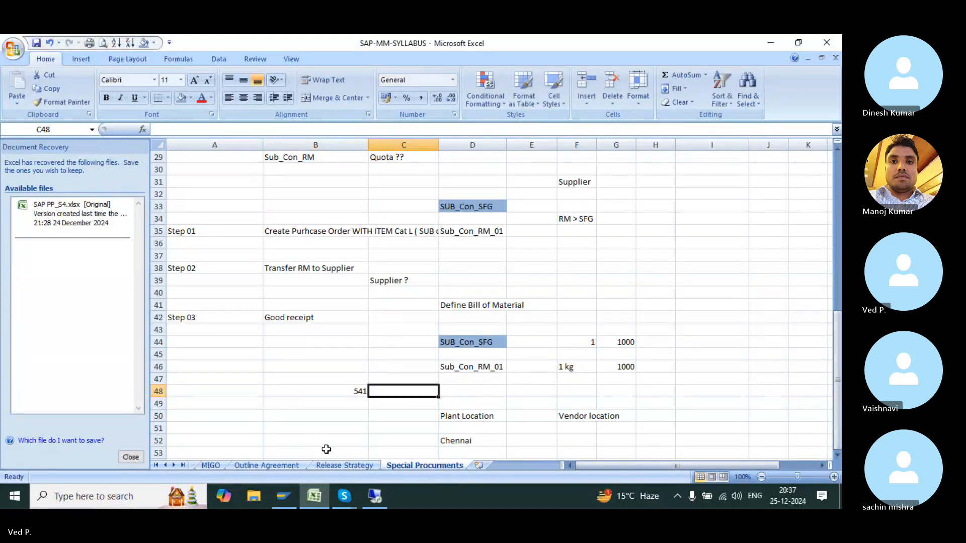
- Switch back to SAP and run the MB51 material document list for SUB_CON* in plant 1010
click(375, 496)
text(/nmb51)
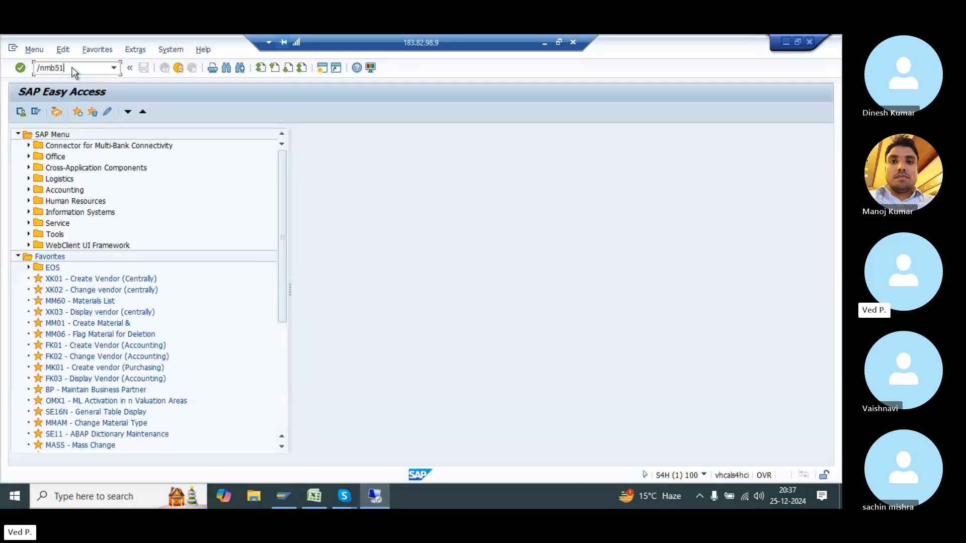
key(Return)
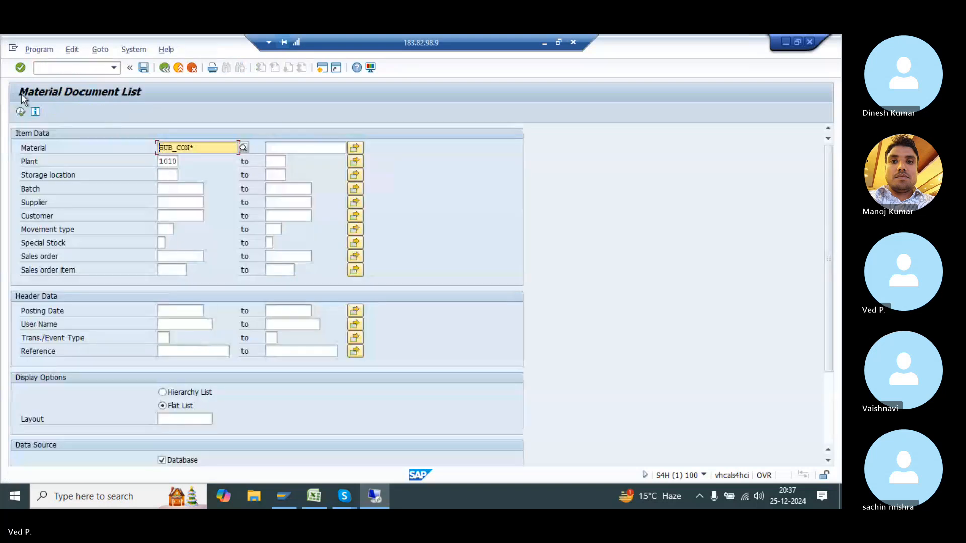
click(19, 113)
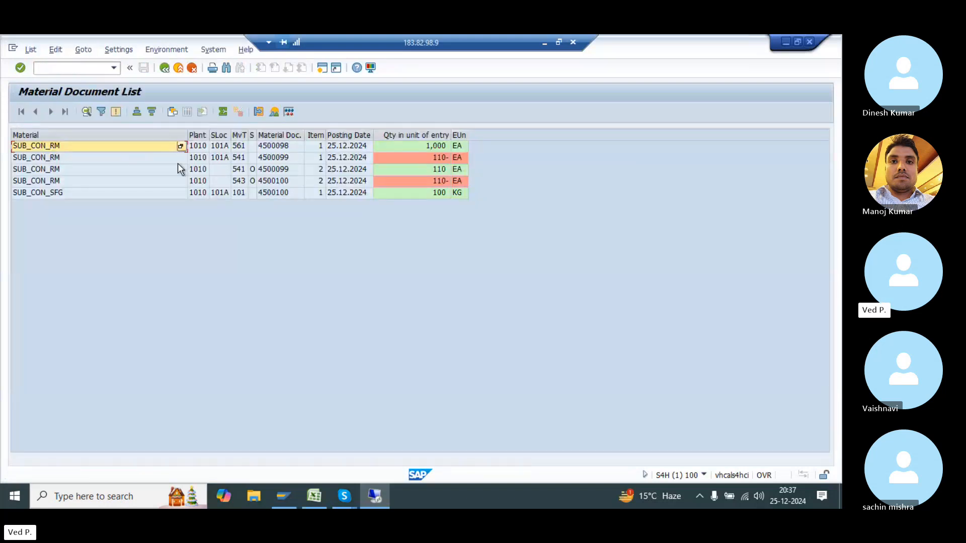
- Examine the two 541 transfer lines and the 543 consumption line of SUB_CON_RM, comparing their movement types, special stock and quantities
click(66, 157)
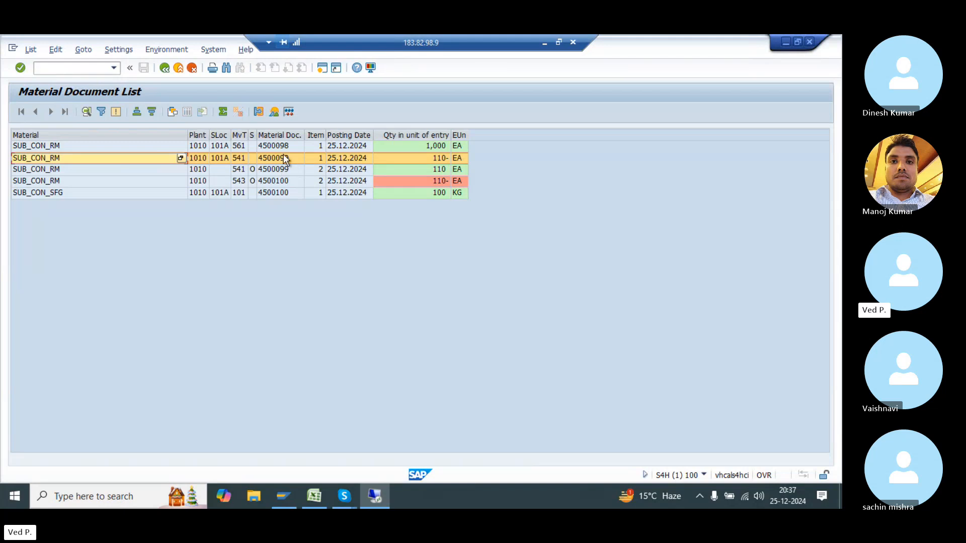
click(335, 171)
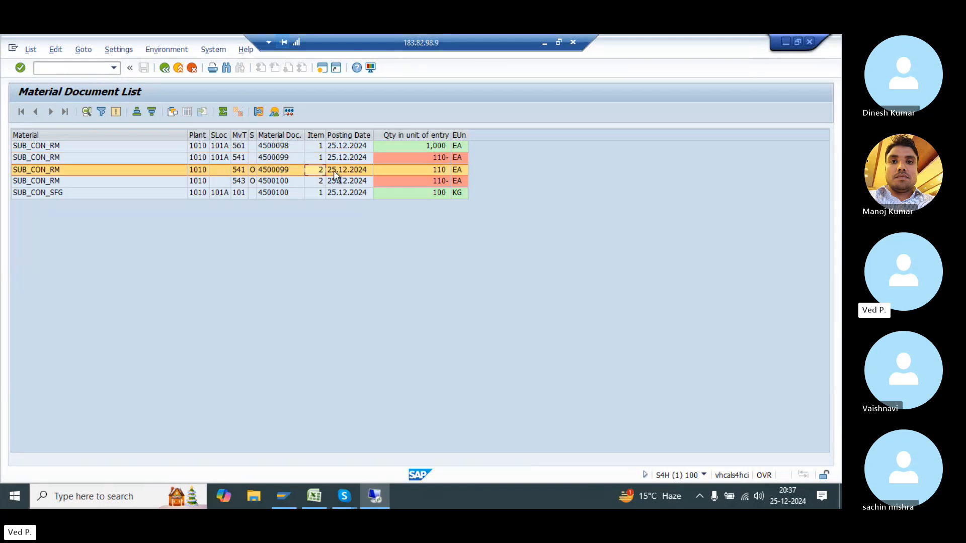
click(412, 157)
click(294, 174)
click(54, 181)
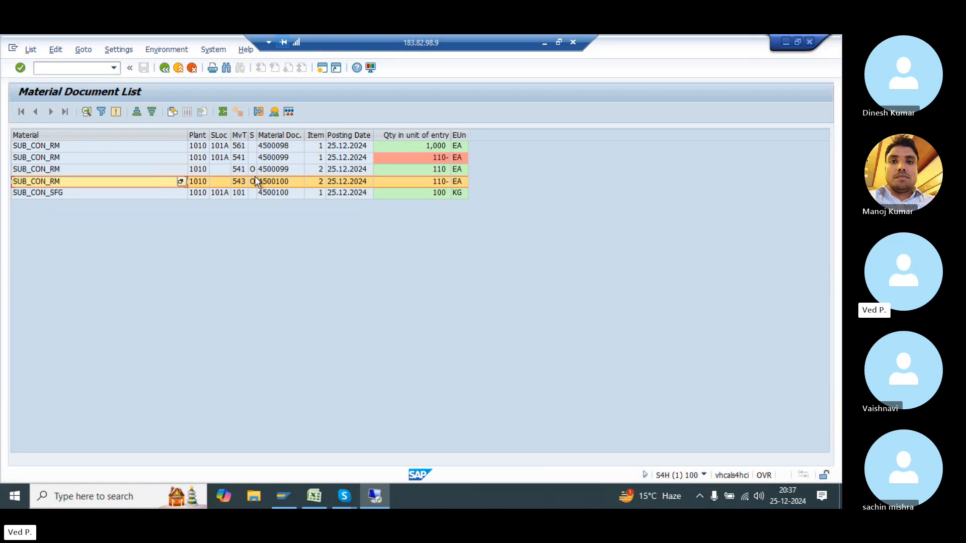
click(240, 135)
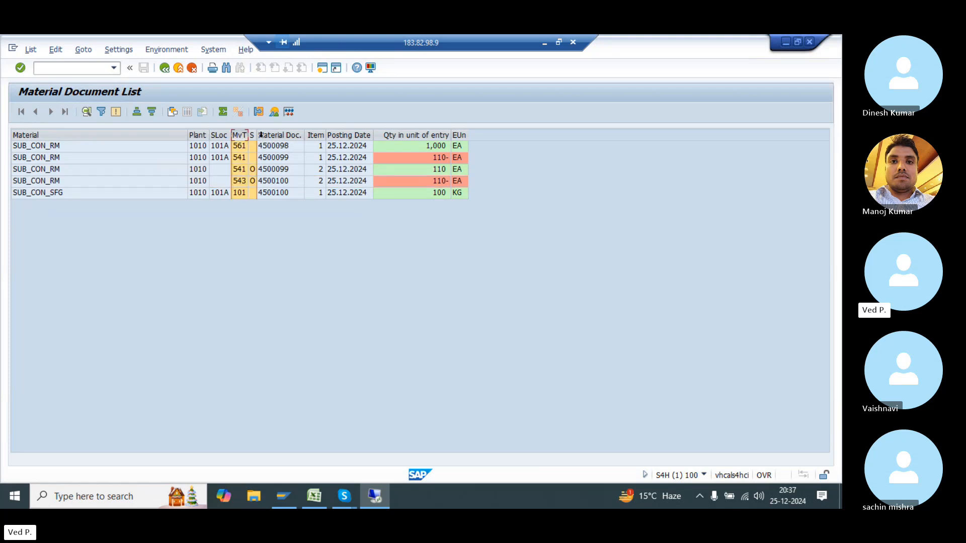
click(243, 183)
click(440, 179)
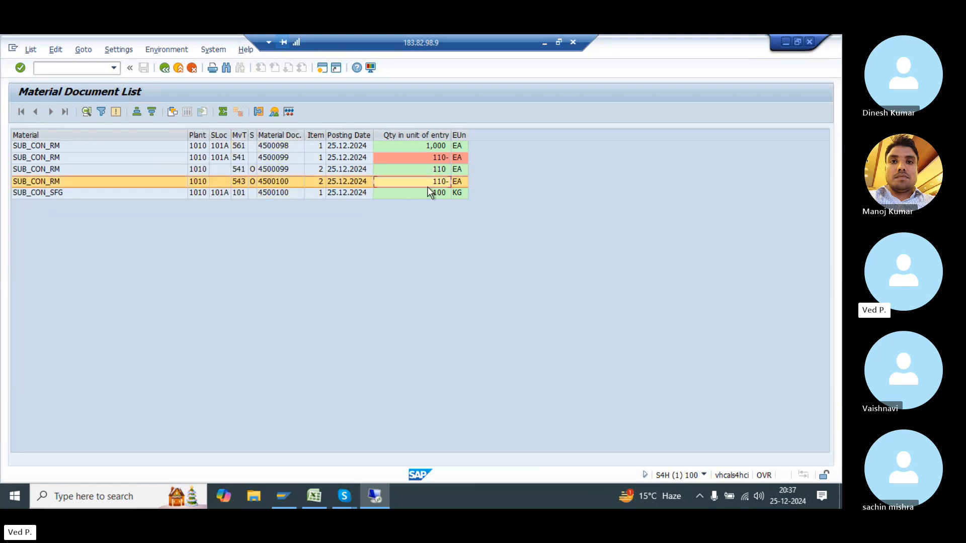
- Widen the movement type column and open the material document behind the SUB_CON_RM line with movement type 543
double_click(248, 135)
click(300, 182)
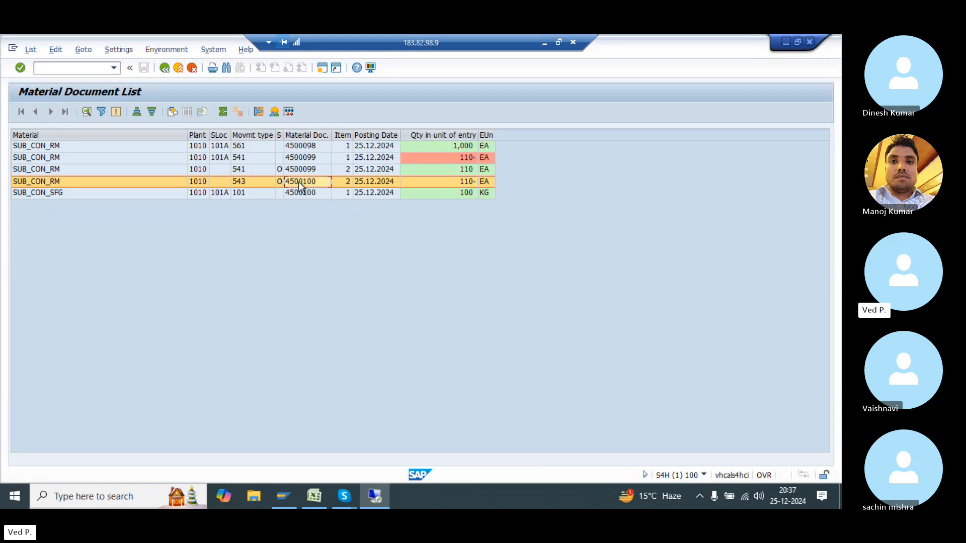
double_click(299, 182)
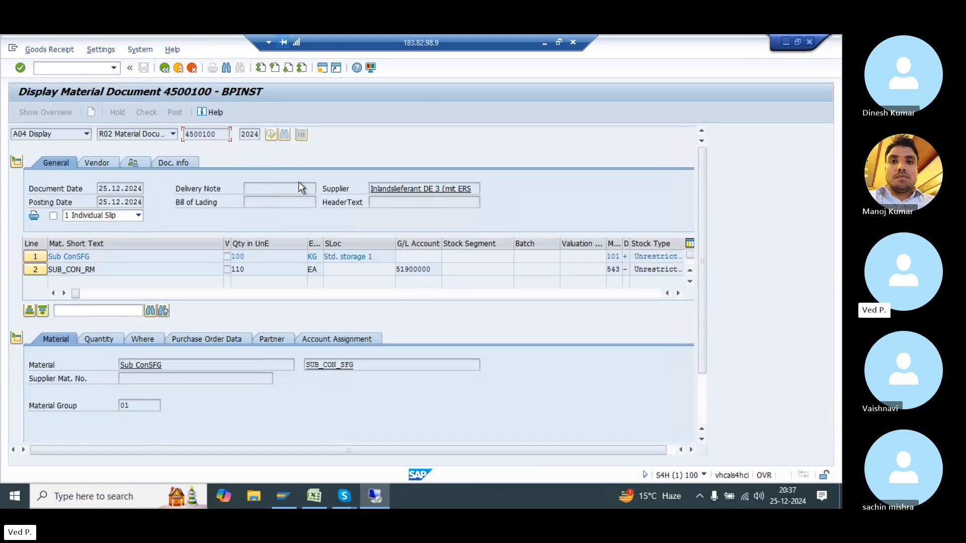
- Examine the movement type and its description in the Where details of the Sub ConSFG and SUB_CON_RM lines
click(144, 338)
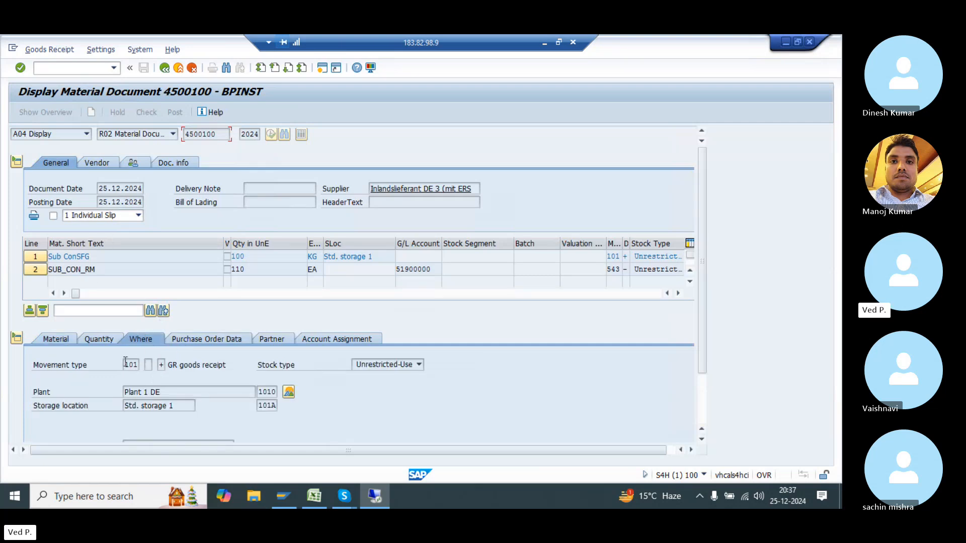
click(35, 269)
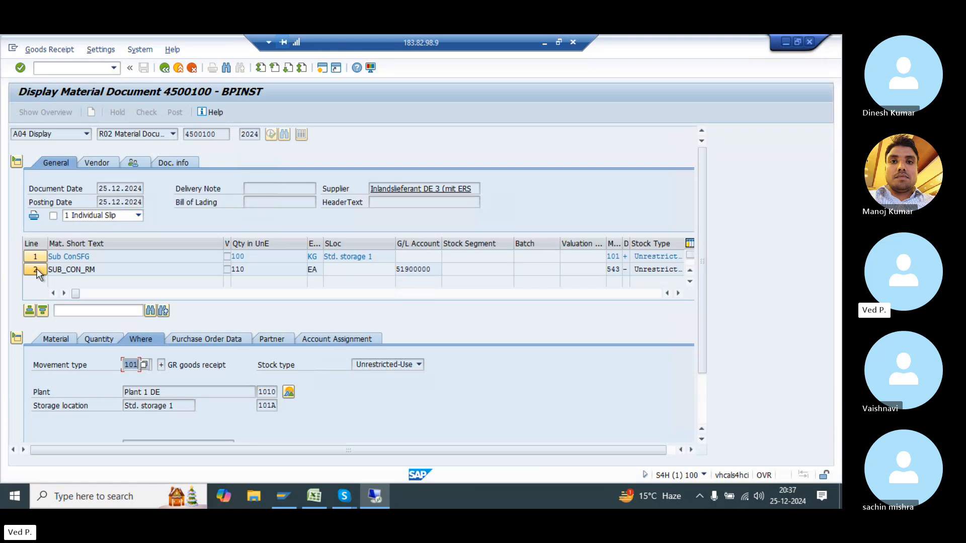
click(130, 364)
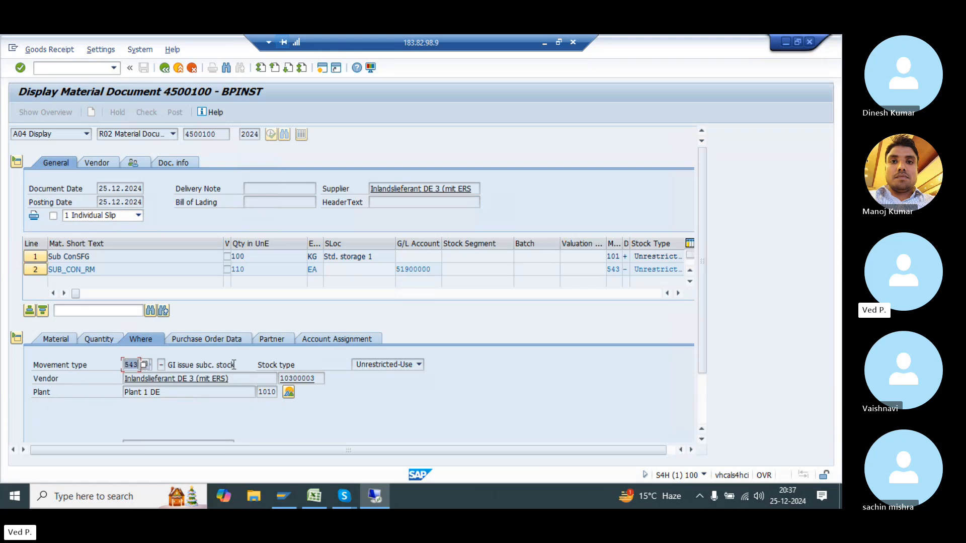
drag(233, 364, 168, 368)
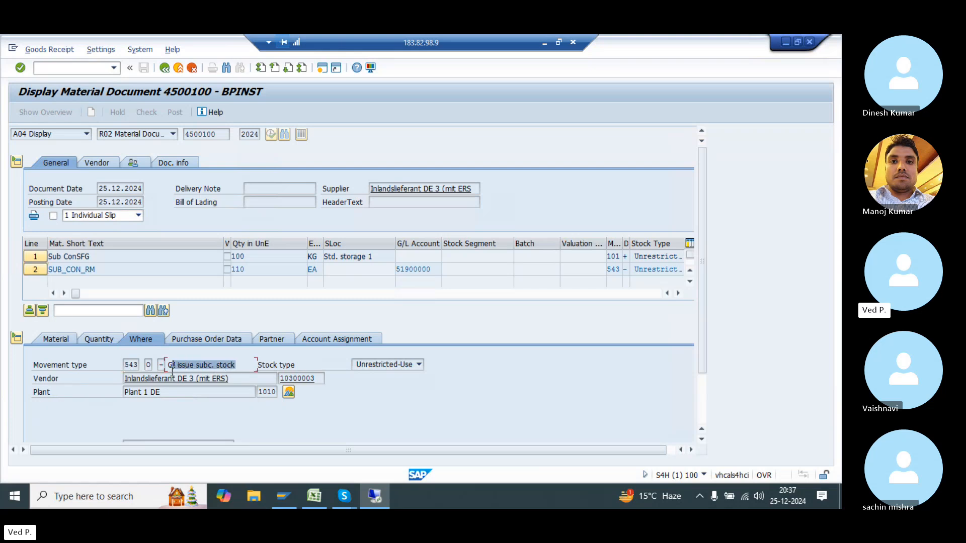
- Look up movement type 543 in the movement type value list, then return to its line in the material document list
click(147, 366)
key(ctrl+f)
text(543)
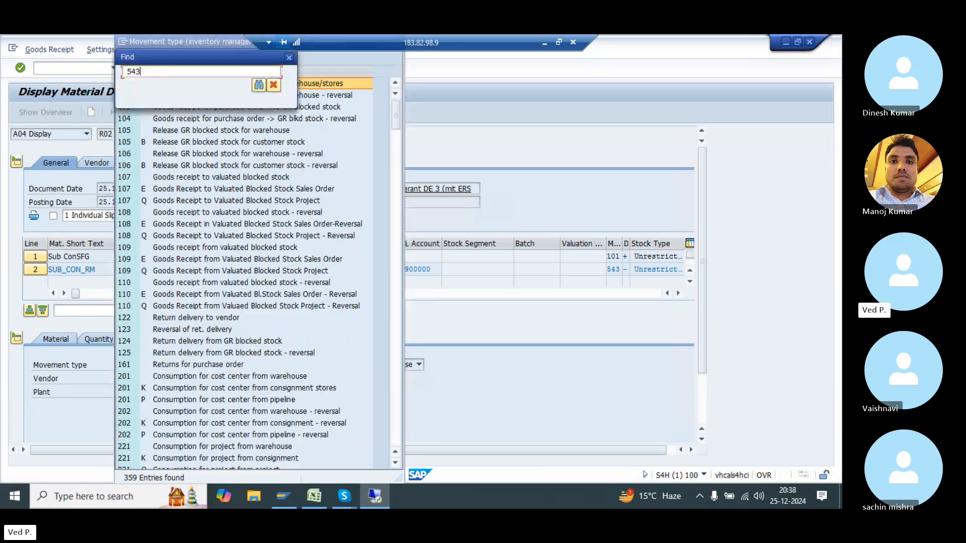
key(Return)
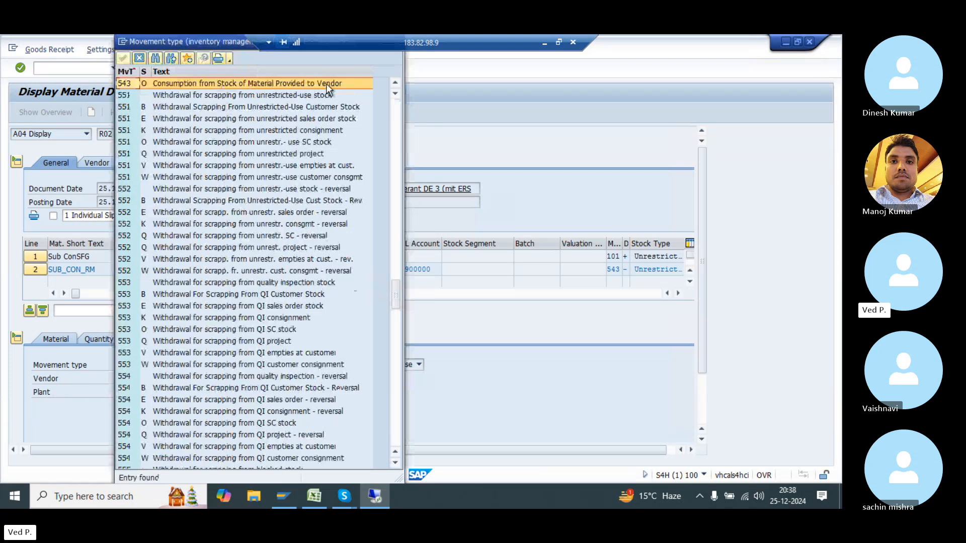
click(312, 87)
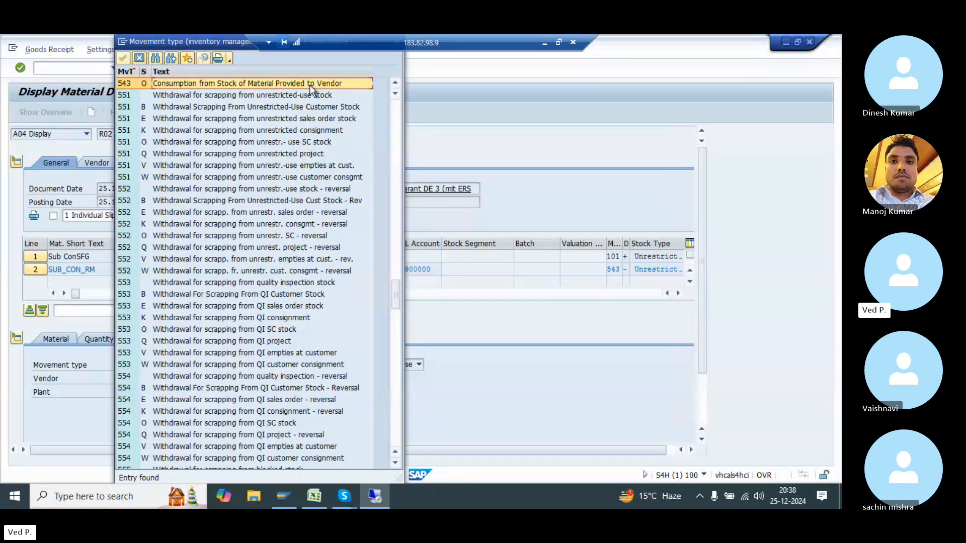
double_click(310, 84)
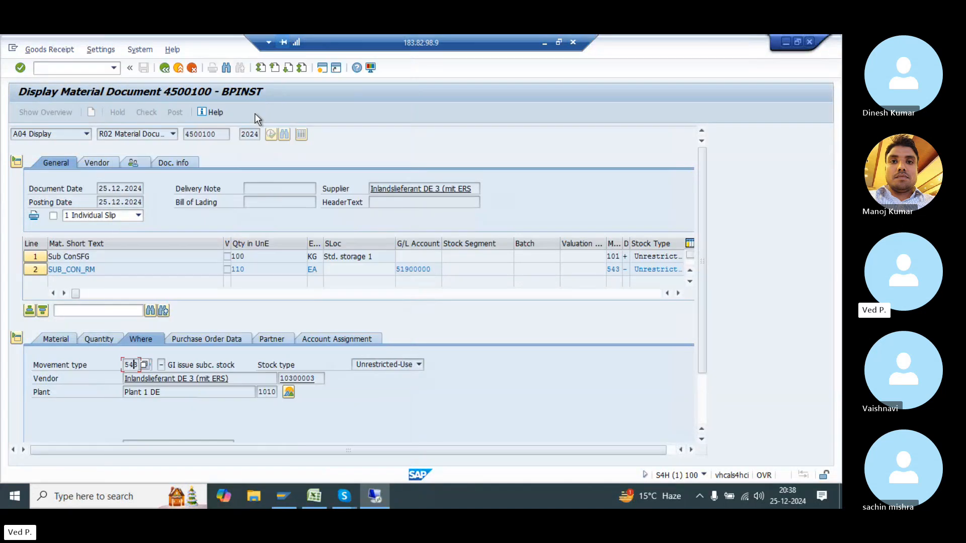
click(164, 68)
click(255, 183)
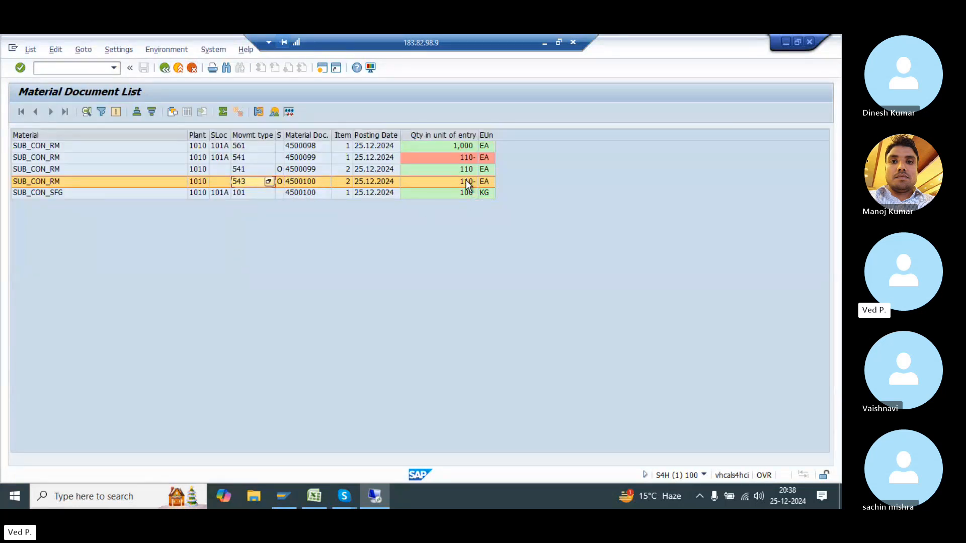
click(75, 68)
text(/nme21n)
key(Return)
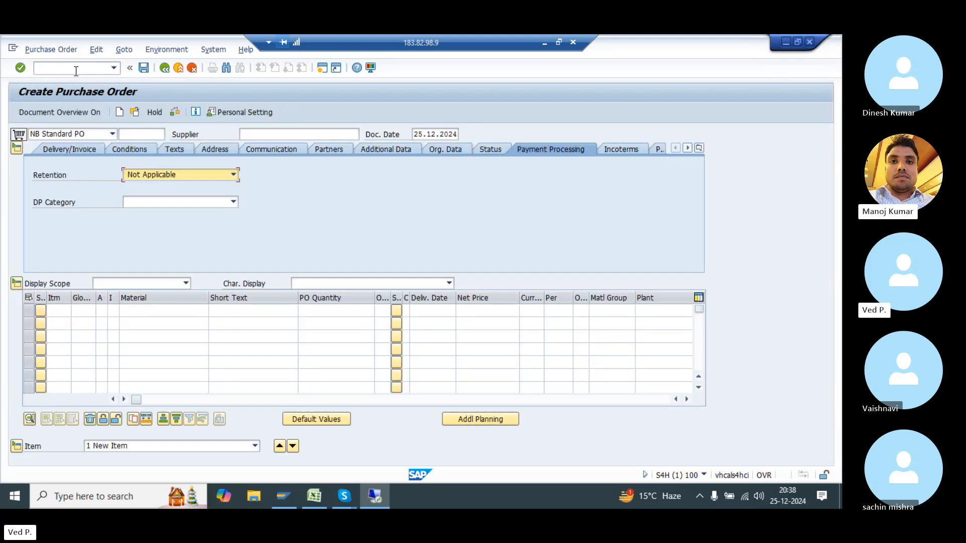
click(244, 134)
text(10300003)
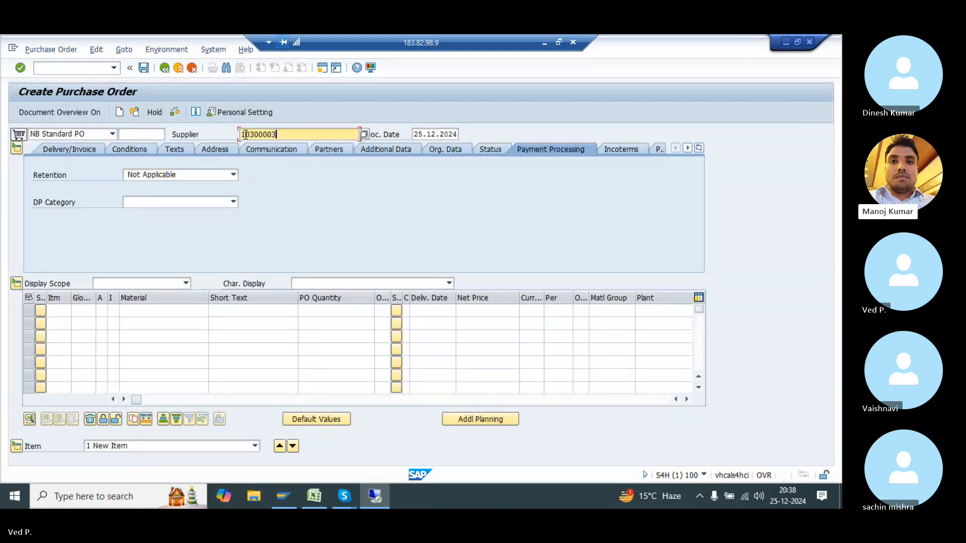
click(73, 64)
text(/n)
key(Return)
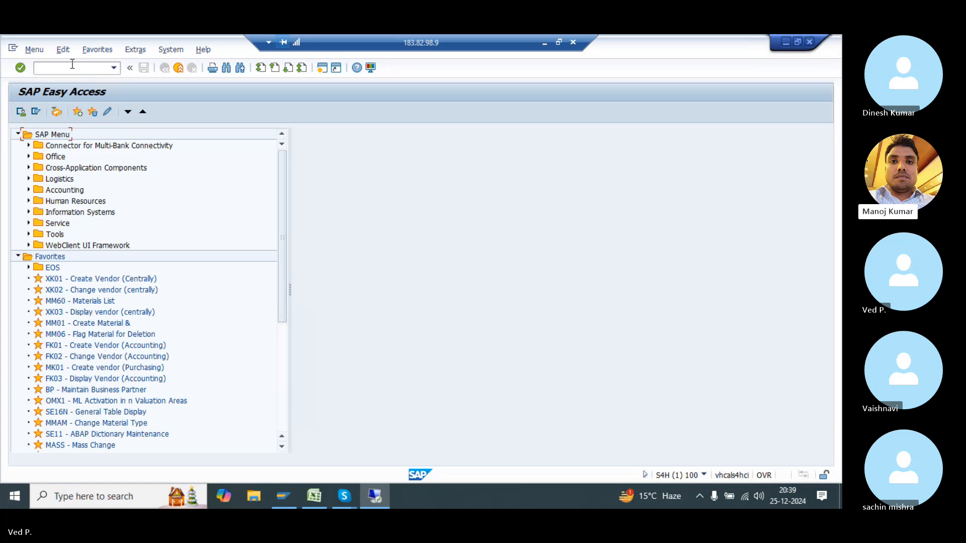
- Switch to the session showing the automatic posting accounts and start the MIGO goods receipt transaction there
key(alt+Tab)
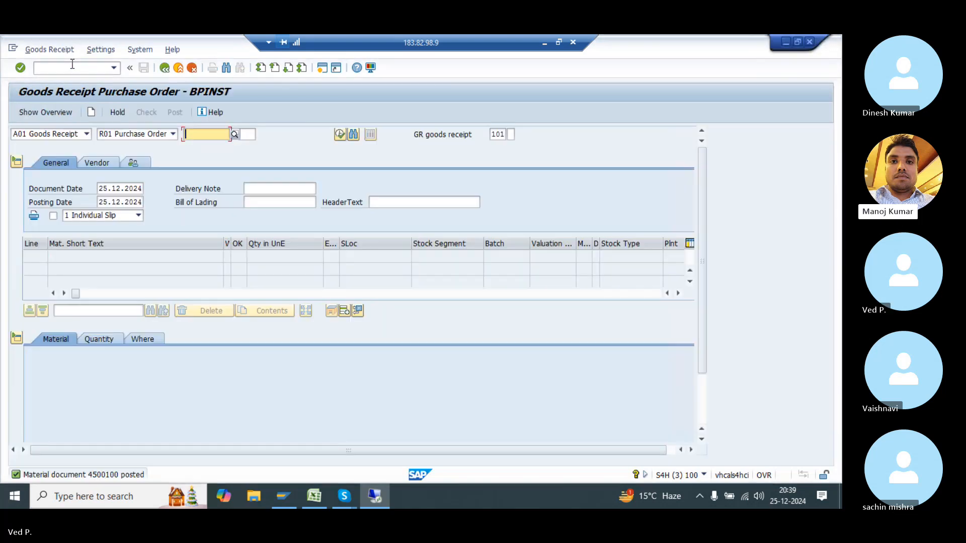
key(alt+Tab)
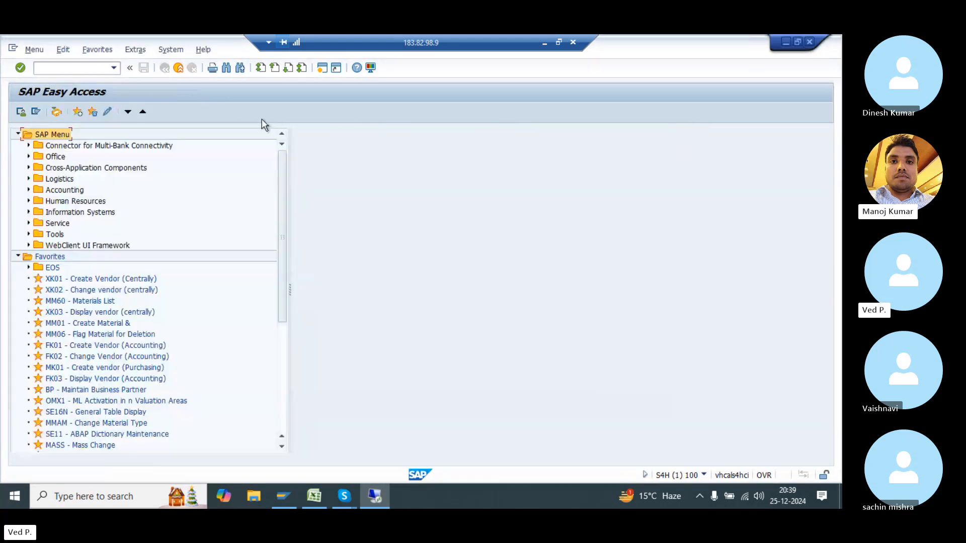
key(alt+Tab)
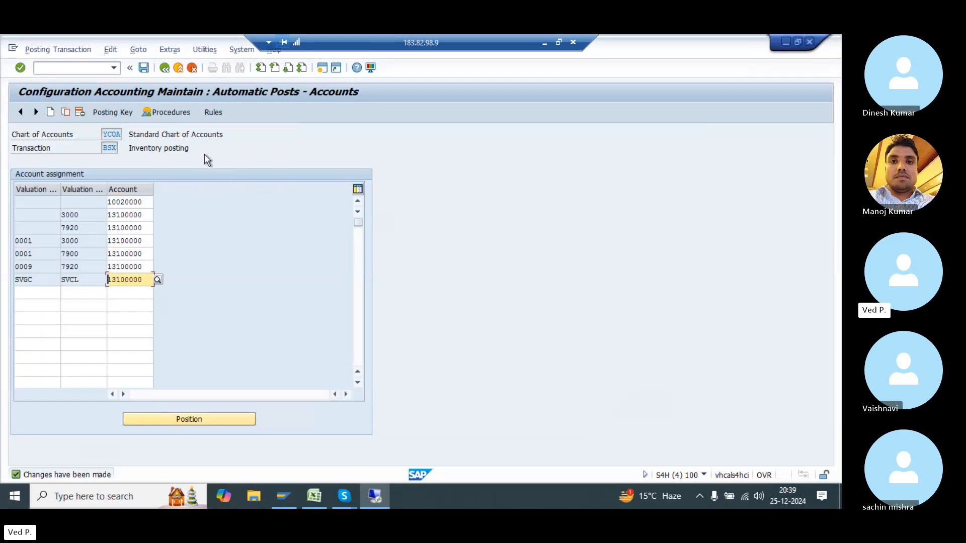
click(98, 65)
text(/nmigo)
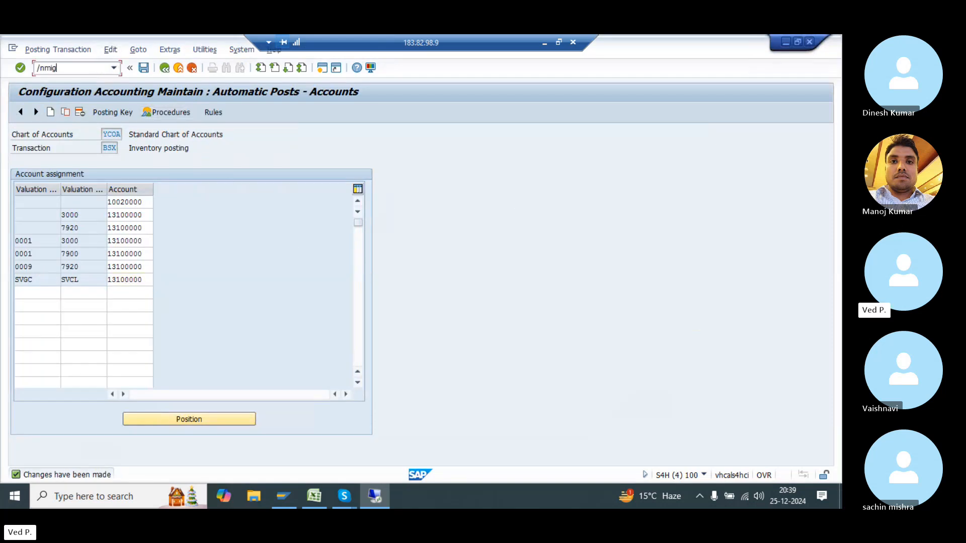
key(Return)
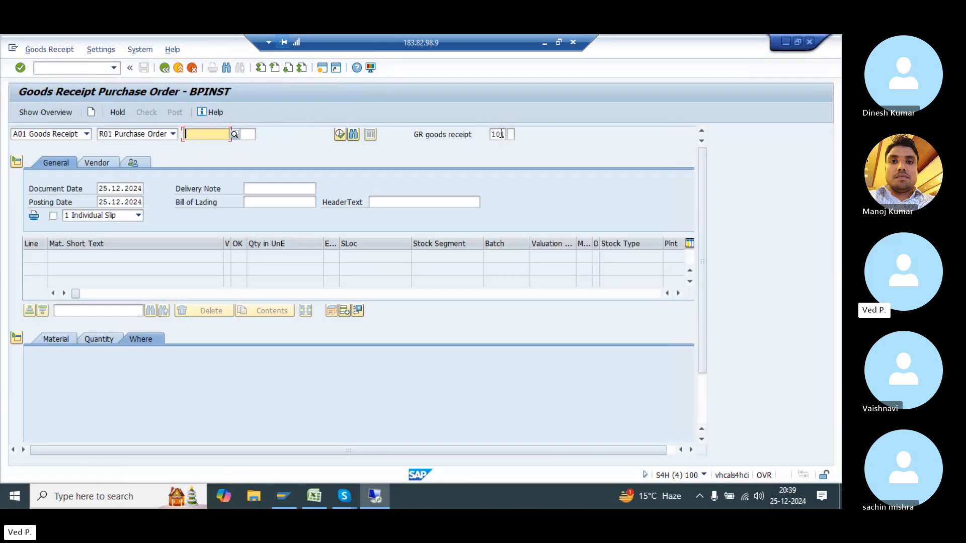
- Search the goods receipt's movement type value list for 543
click(500, 135)
key(ctrl+f)
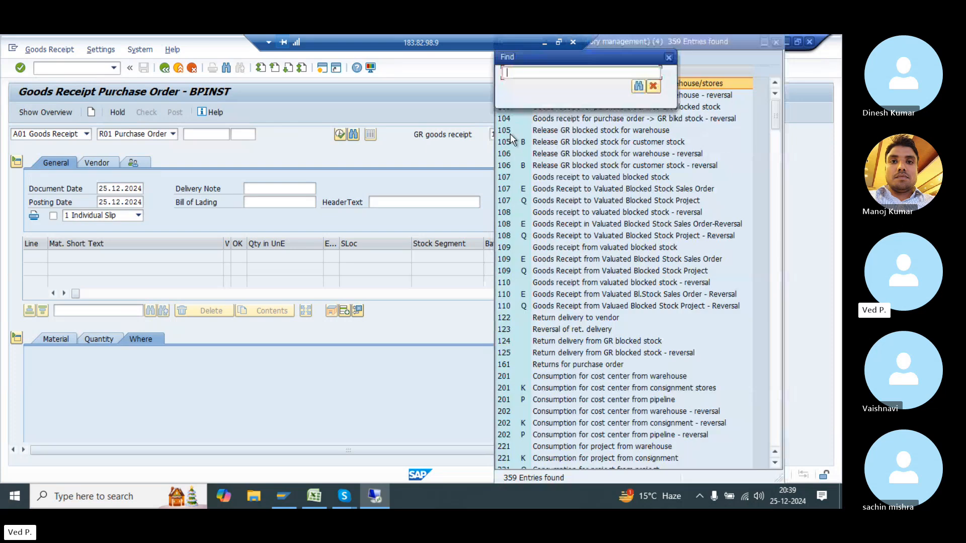
text(543)
key(Return)
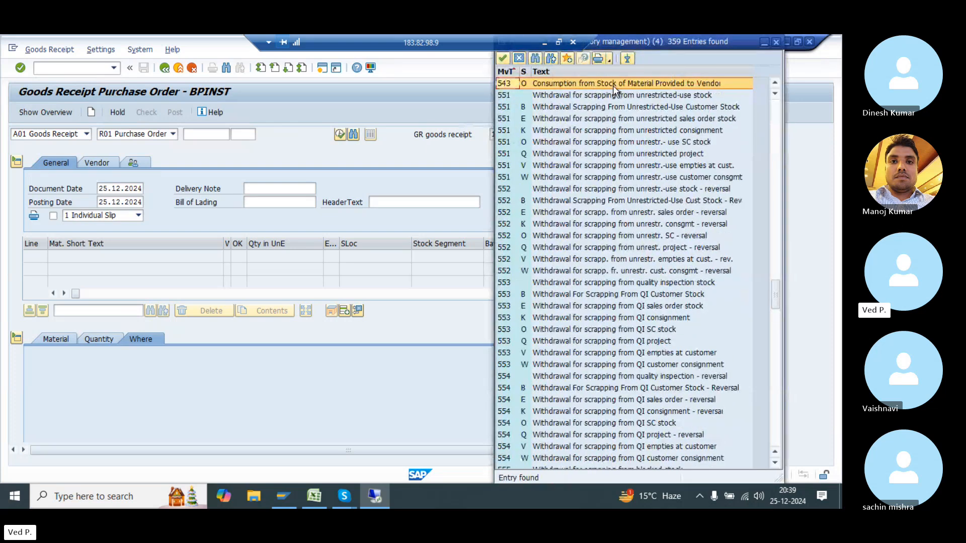
- Search the movement type value list for 542, repeat the search in a freshly opened list, and close it
key(ctrl+f)
text(542)
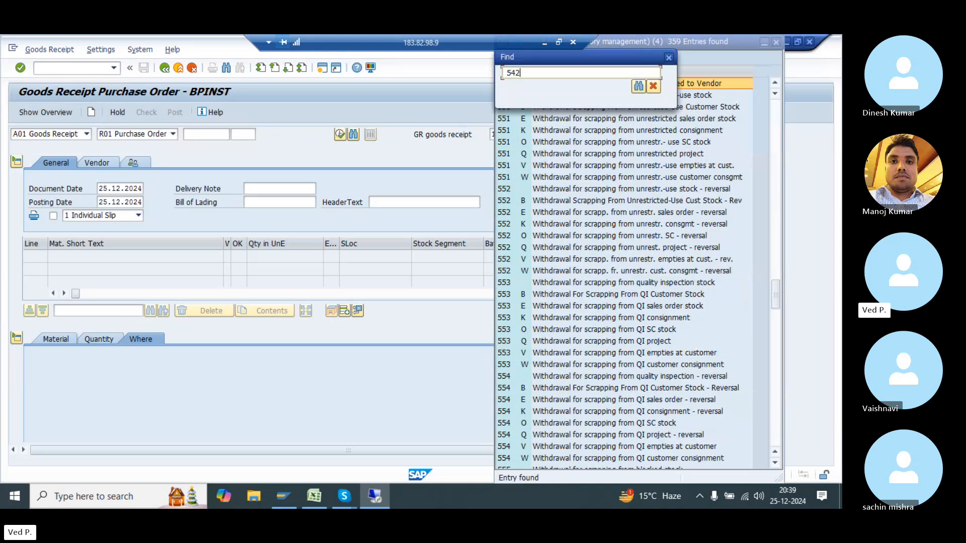
key(Return)
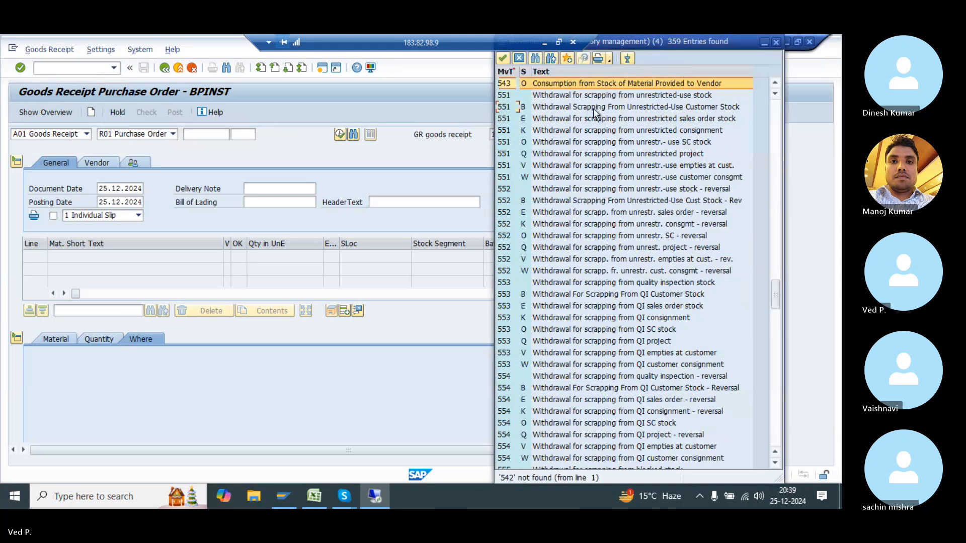
scroll(593, 107, up, 1)
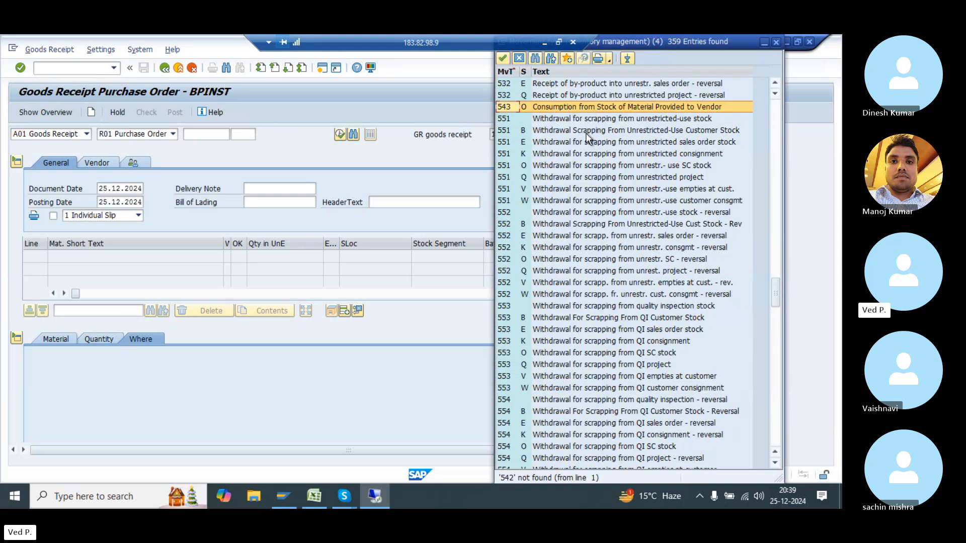
key(Escape)
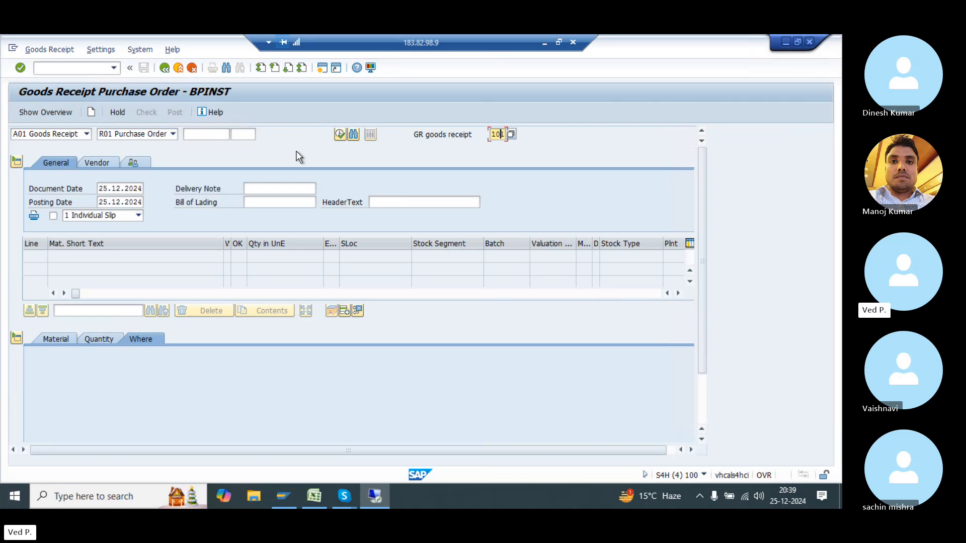
click(511, 134)
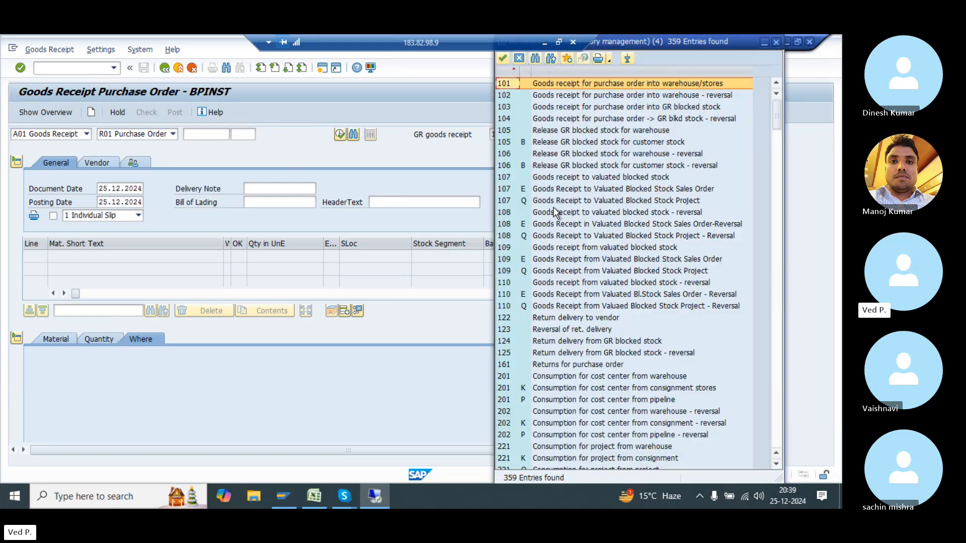
key(ctrl+f)
text(542)
key(Return)
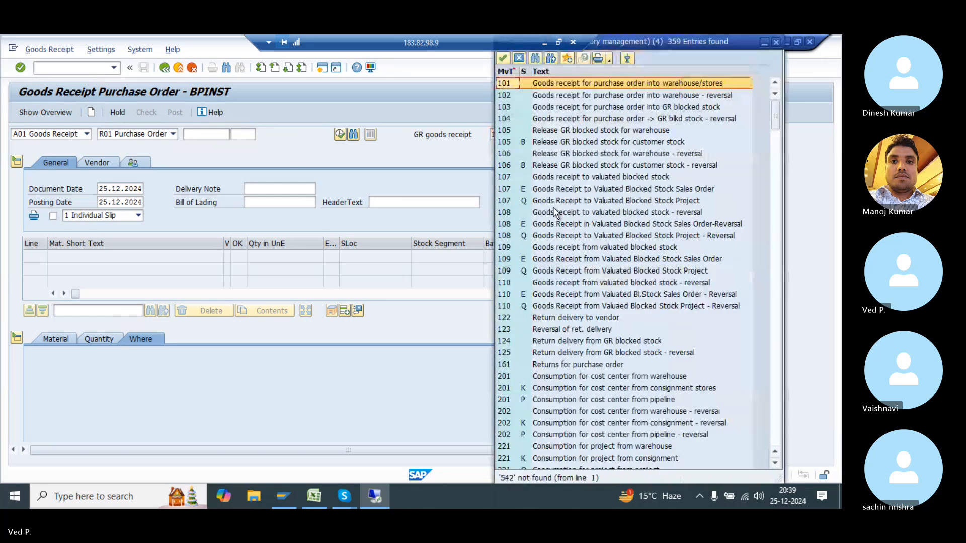
key(Escape)
- Run the MB51 material document list for materials SUB_CON* in plant 1010
click(83, 69)
text(/)
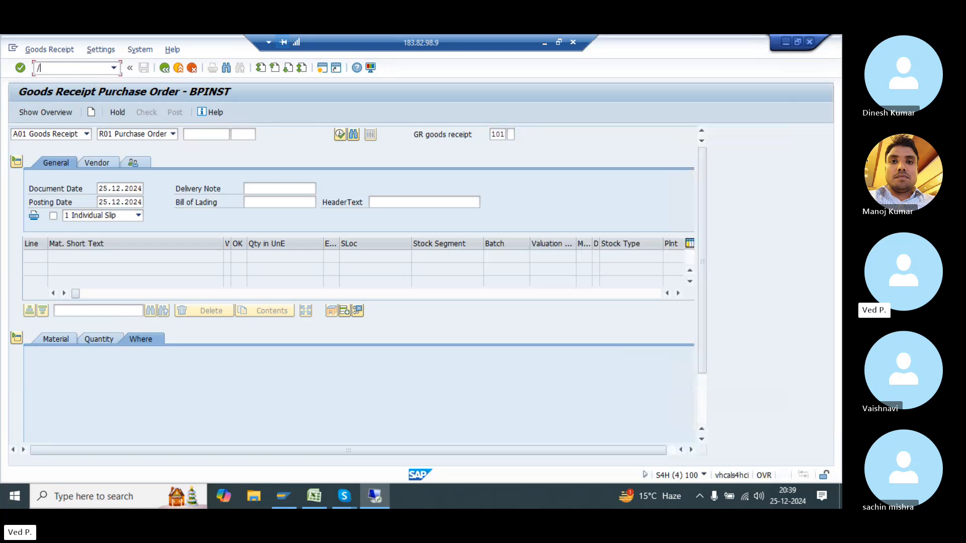
text(nmb51)
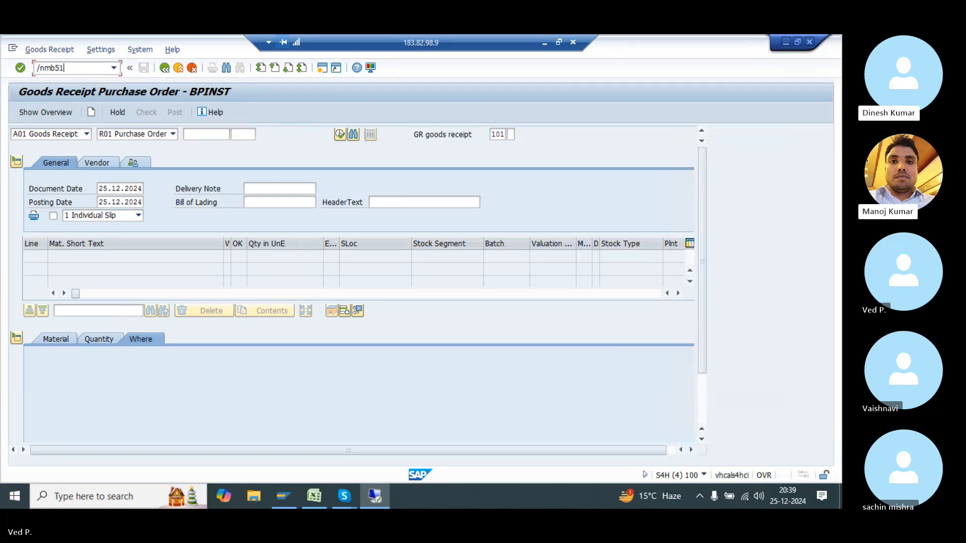
key(Return)
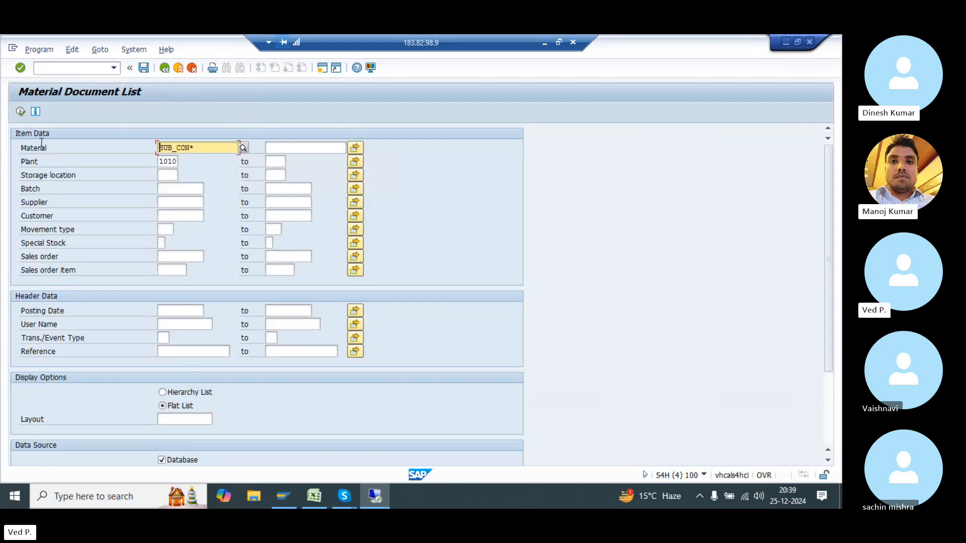
click(20, 111)
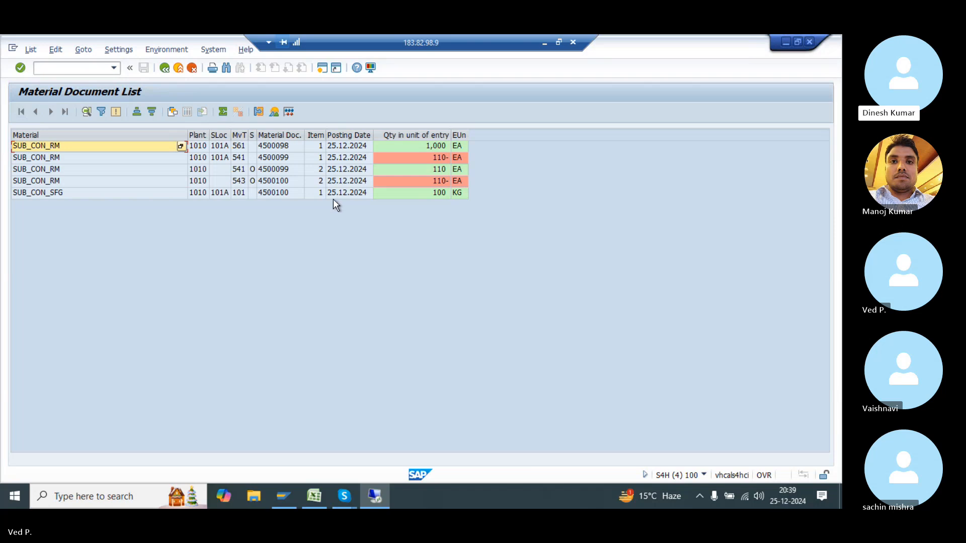
- Open the material document of the SUB_CON_RM 541 O line and review its quantity and transfer posting details
double_click(40, 170)
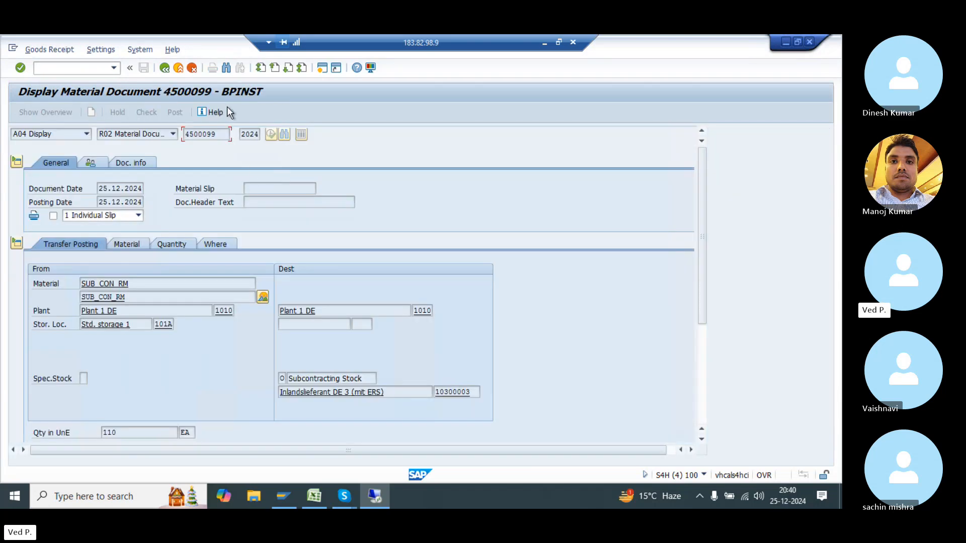
click(175, 244)
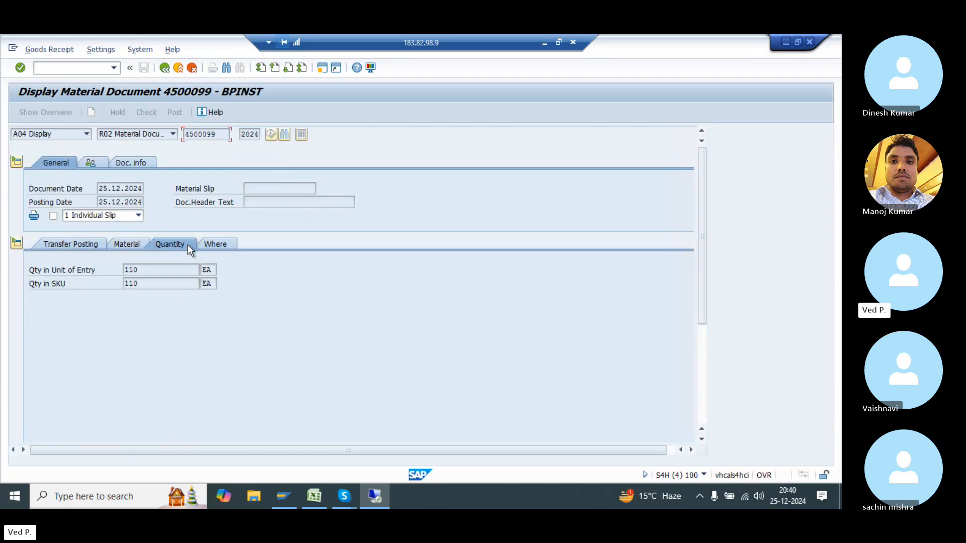
click(94, 245)
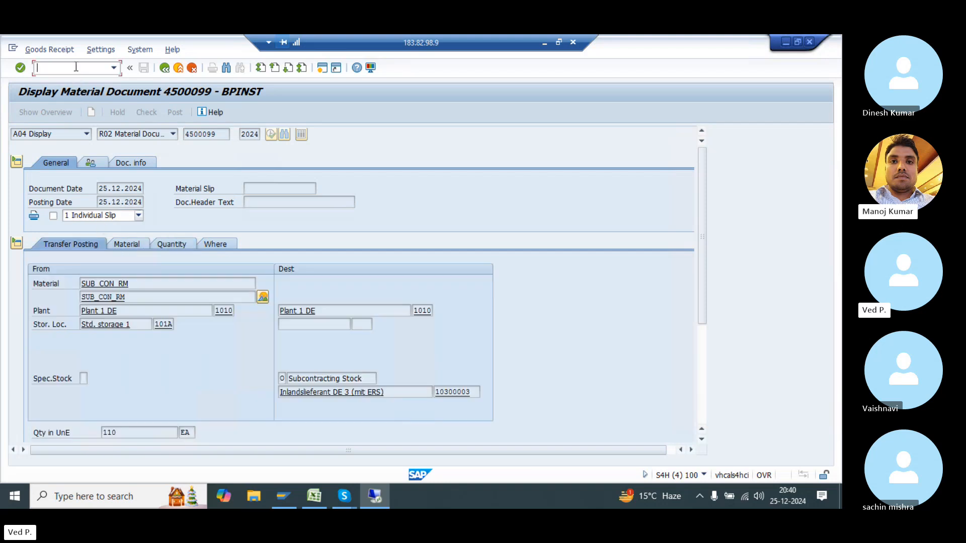
- Start a MIGO transaction and set it to cancellation with a material document as reference
text(/n)
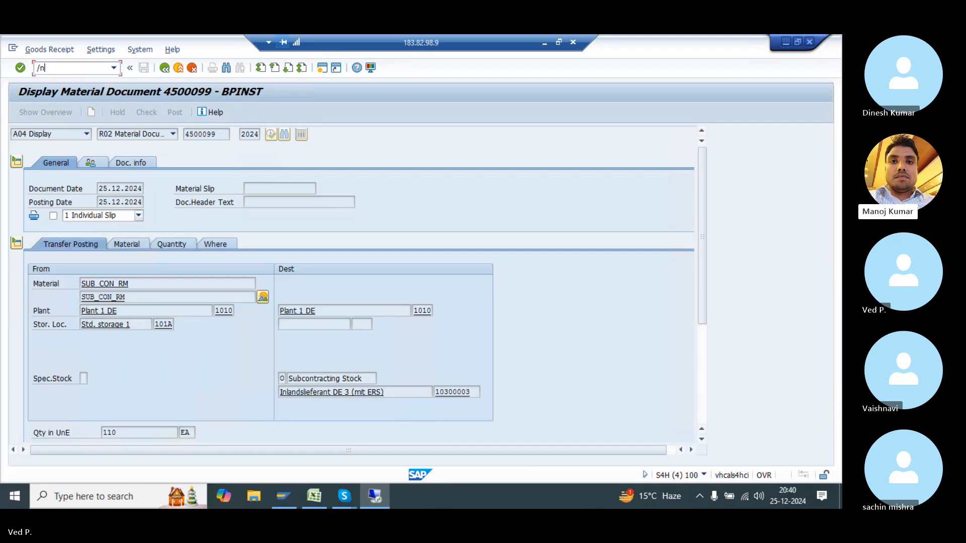
text(migo)
key(Return)
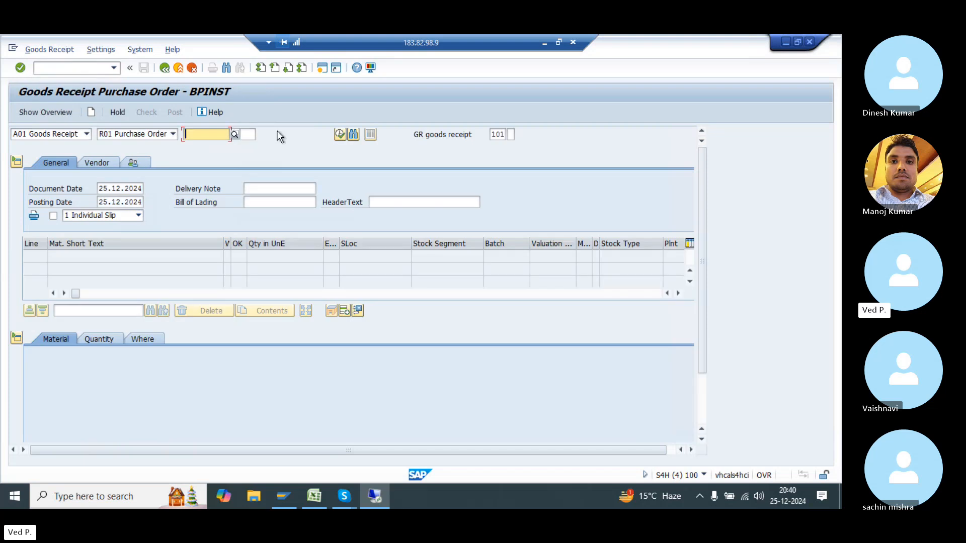
click(77, 134)
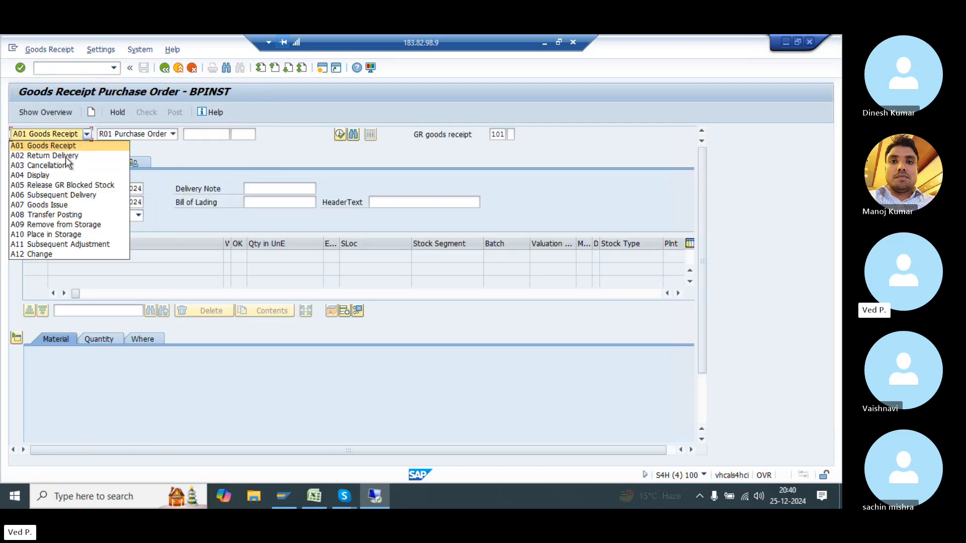
double_click(225, 136)
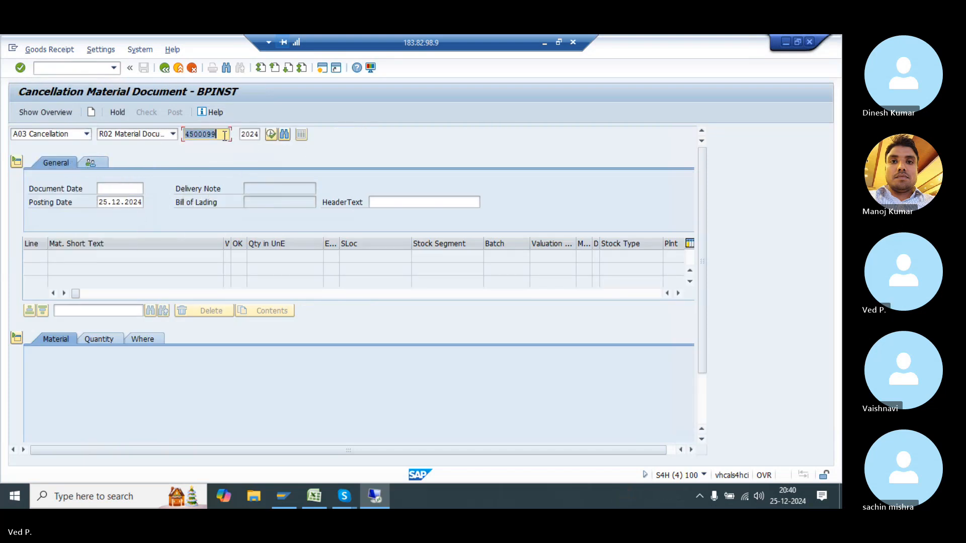
click(172, 136)
click(170, 135)
click(213, 136)
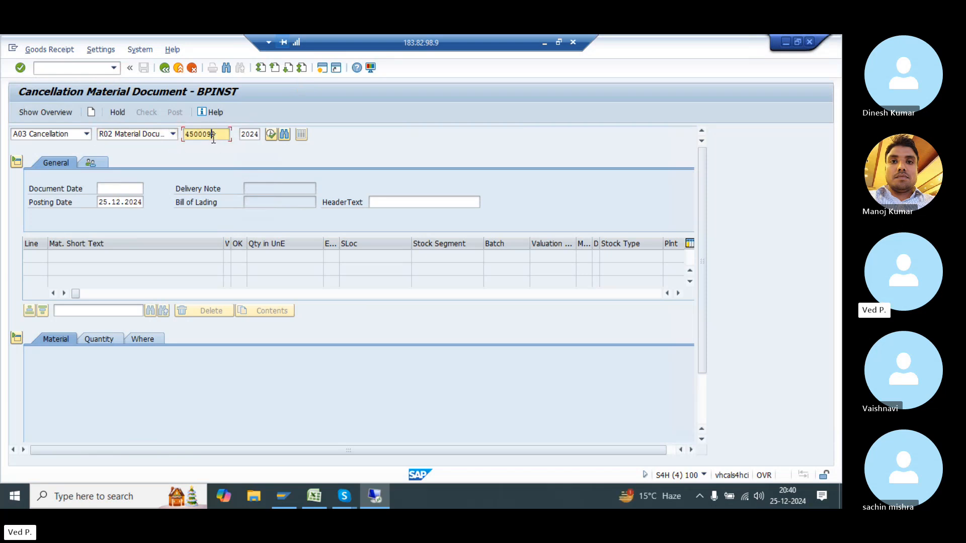
- Switch to the other SAP session and run the MB51 material document list for materials SUB_CON* in plant 1010
key(alt+Tab)
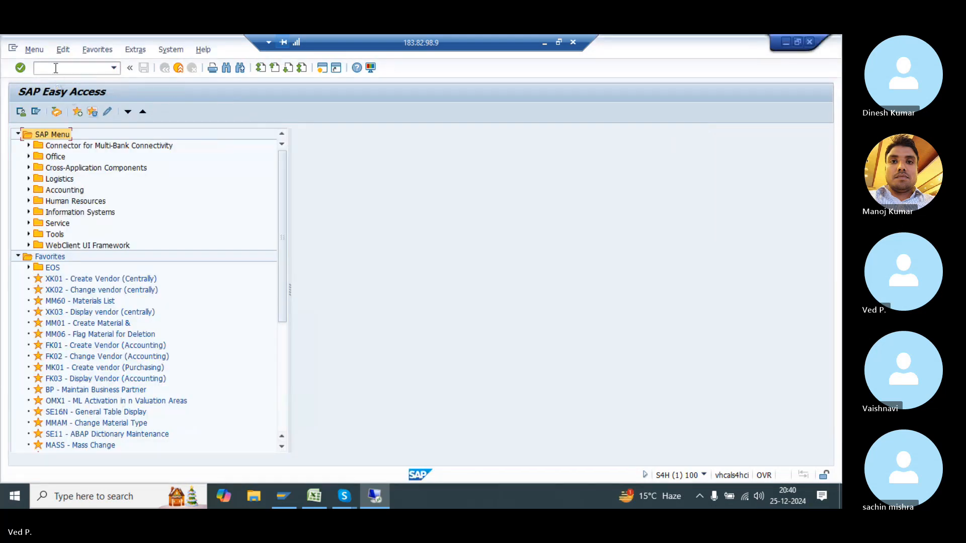
click(55, 68)
text(/nmigo)
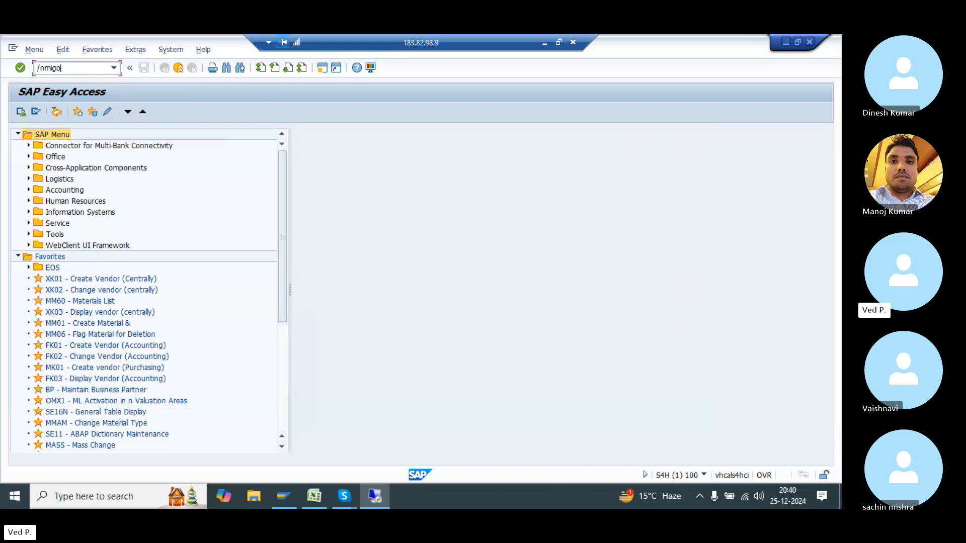
key(BackSpace)
key(BackSpace)
key(BackSpace)
key(BackSpace)
key(BackSpace)
text(nmb51)
key(Return)
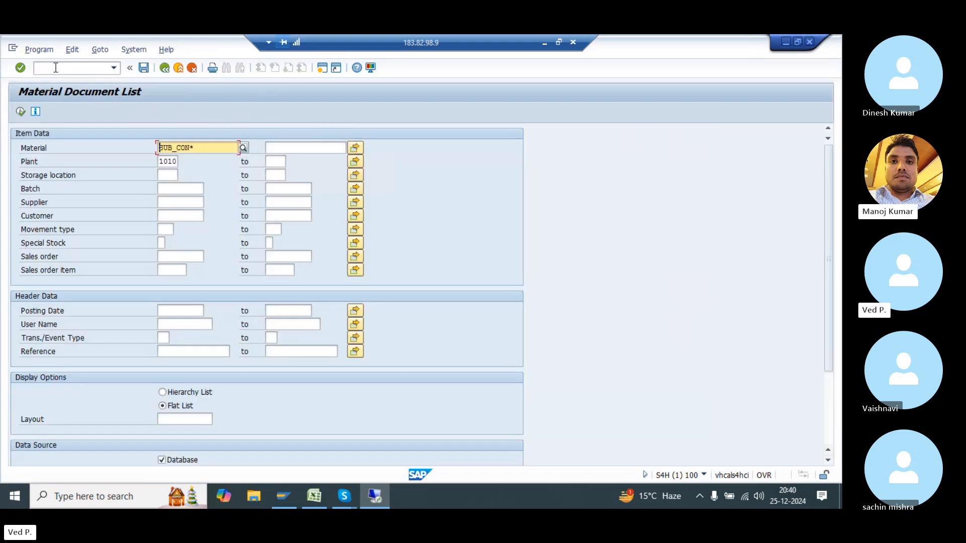
click(21, 111)
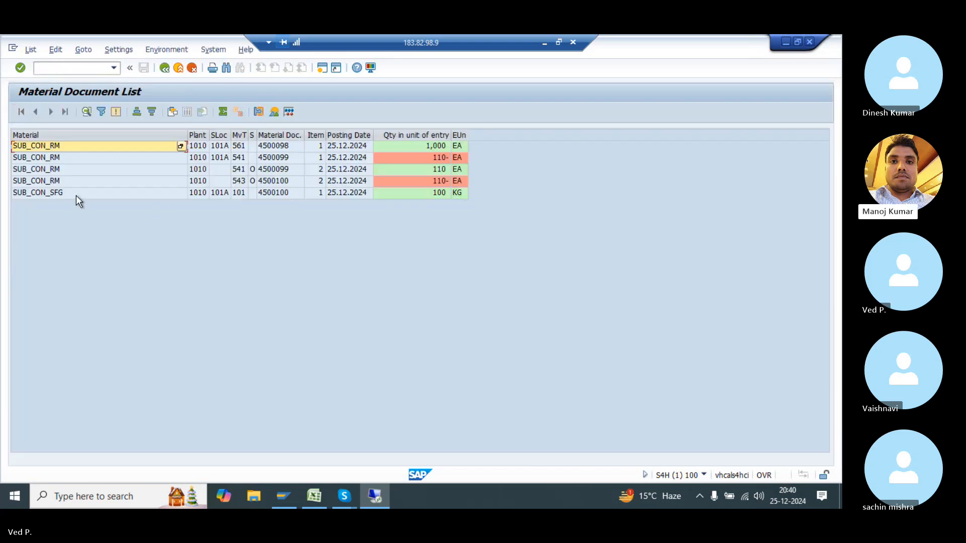
- Open the material document of the SUB_CON_SFG 101 line and review the quantities of both items
click(78, 194)
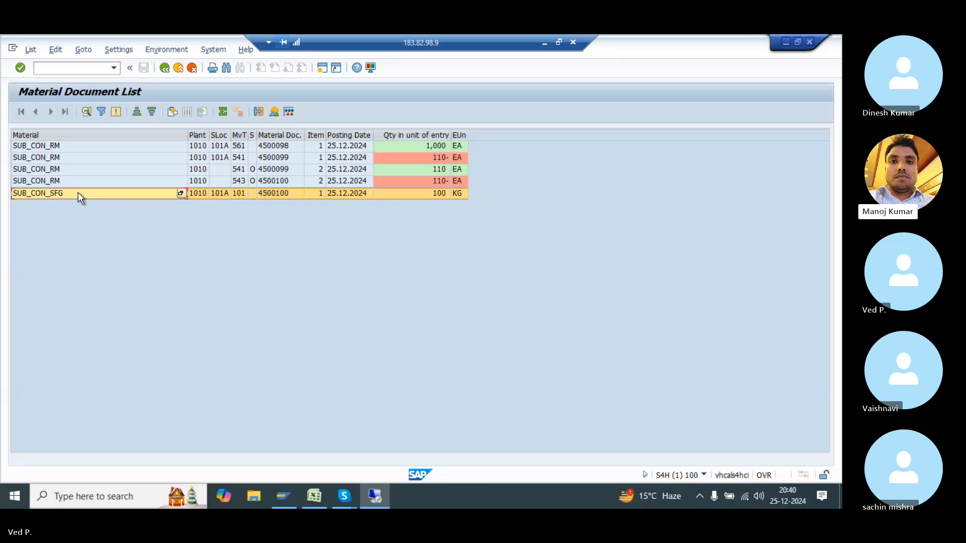
double_click(78, 192)
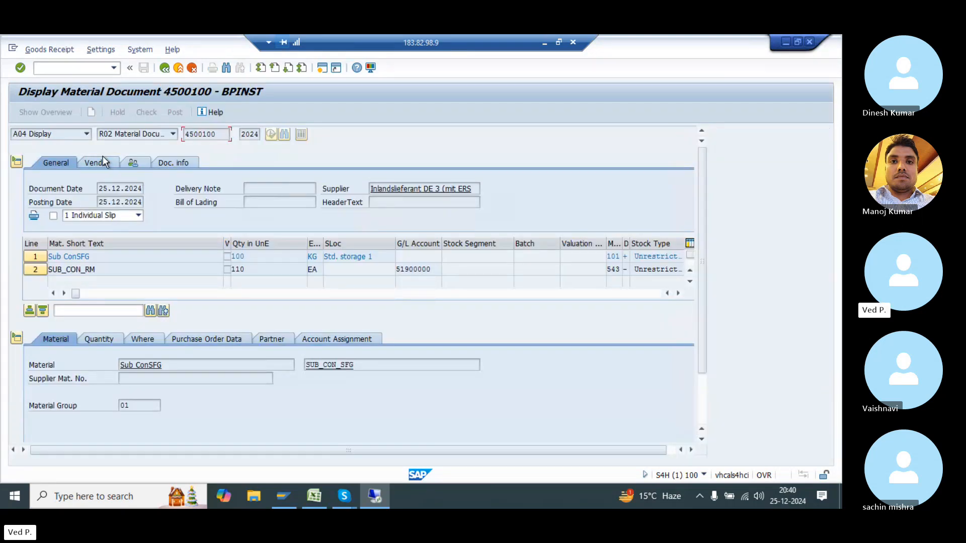
click(139, 339)
click(110, 341)
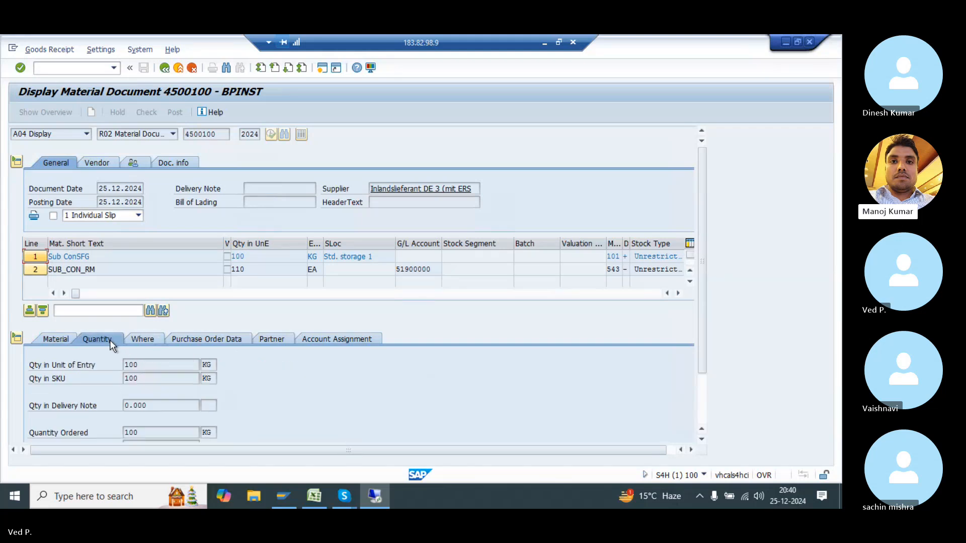
click(37, 267)
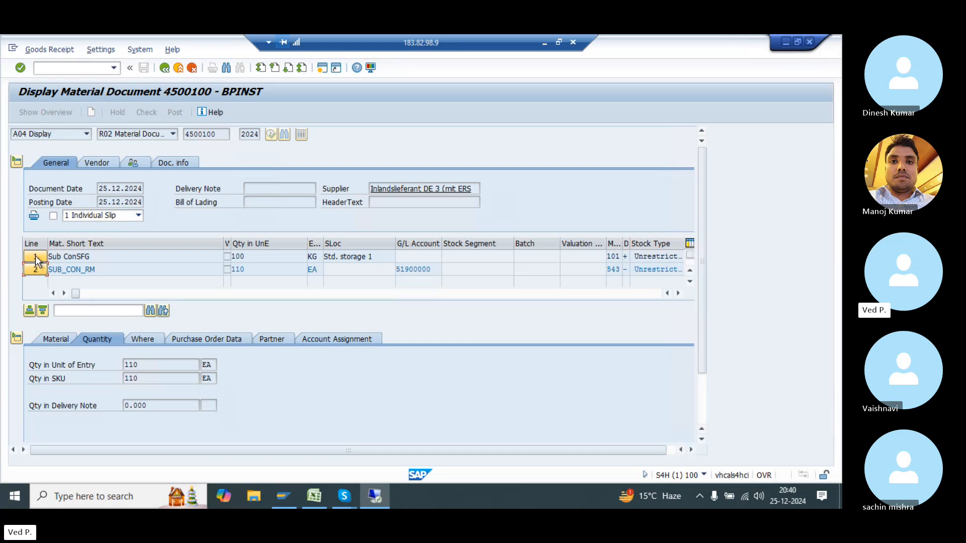
click(35, 256)
- Copy material document number 4500100 from the display and load that document into the MIGO cancellation
double_click(204, 133)
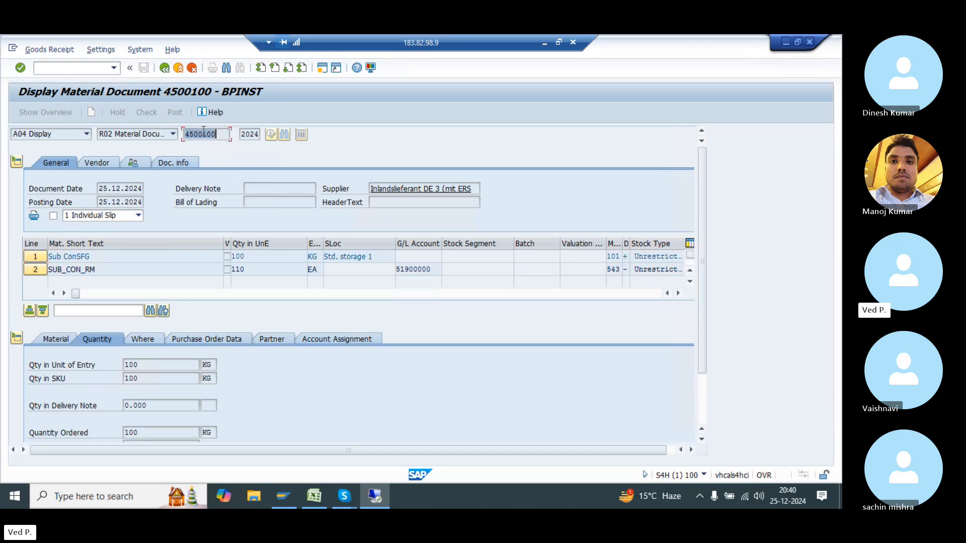
key(ctrl+c)
key(alt+Tab)
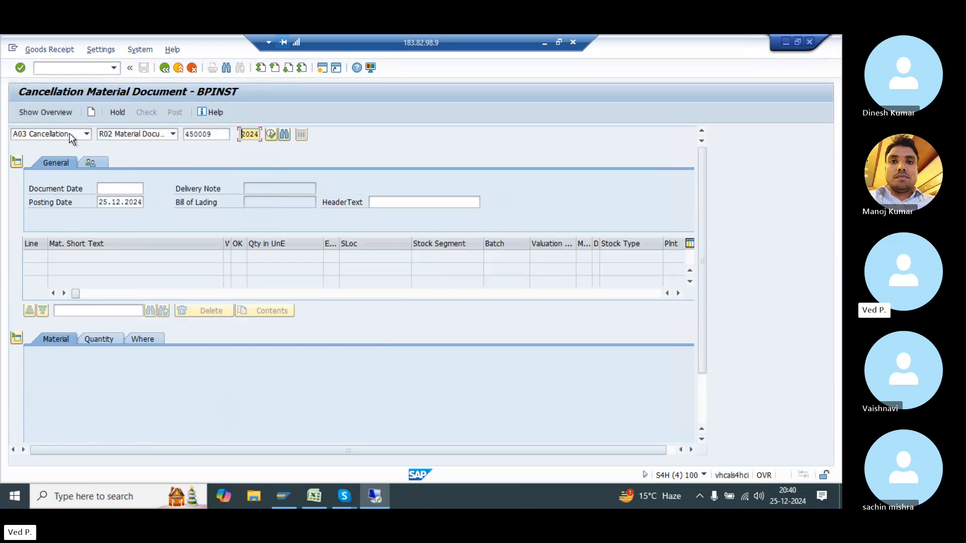
click(217, 138)
double_click(217, 139)
key(ctrl+v)
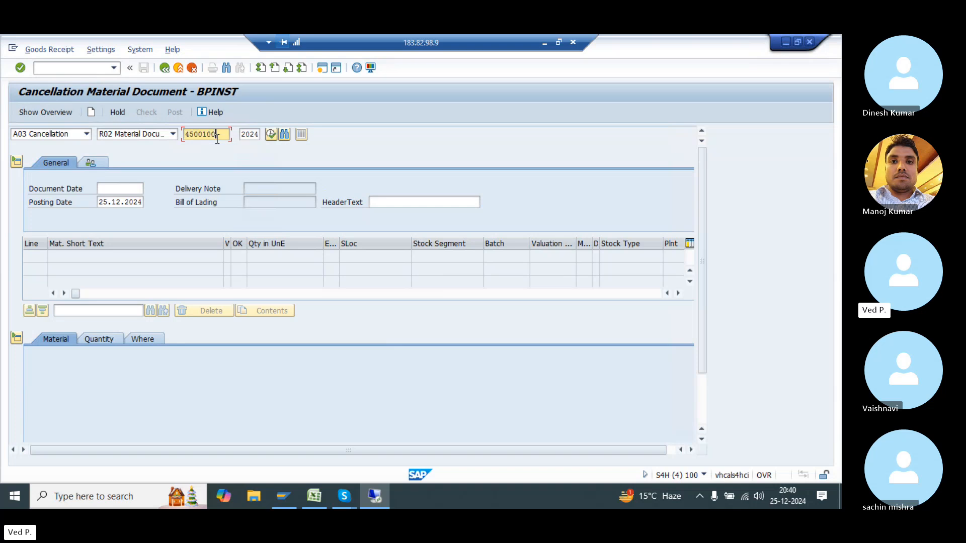
key(Return)
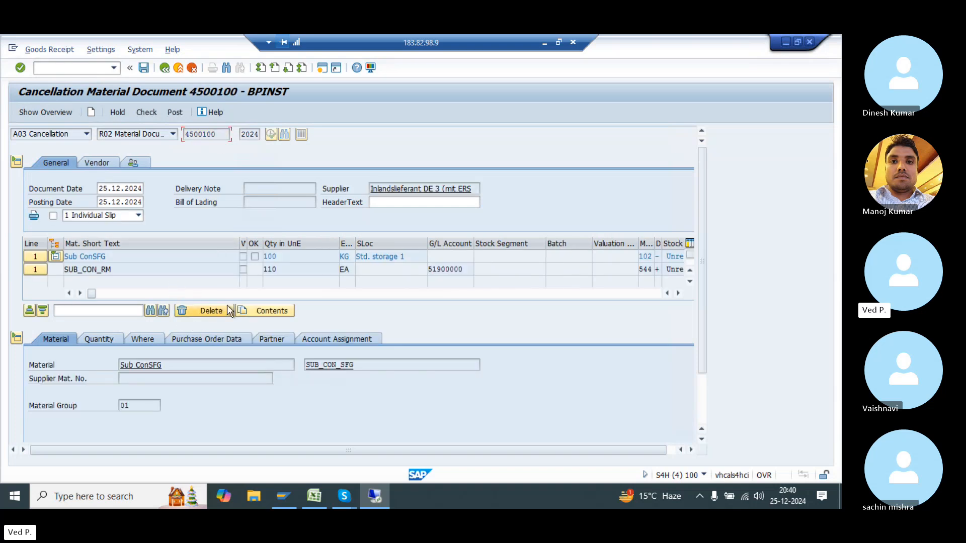
- Mark the Sub ConSFG item as OK and post the cancellation of the material document
scroll(166, 291, down, 2)
click(59, 432)
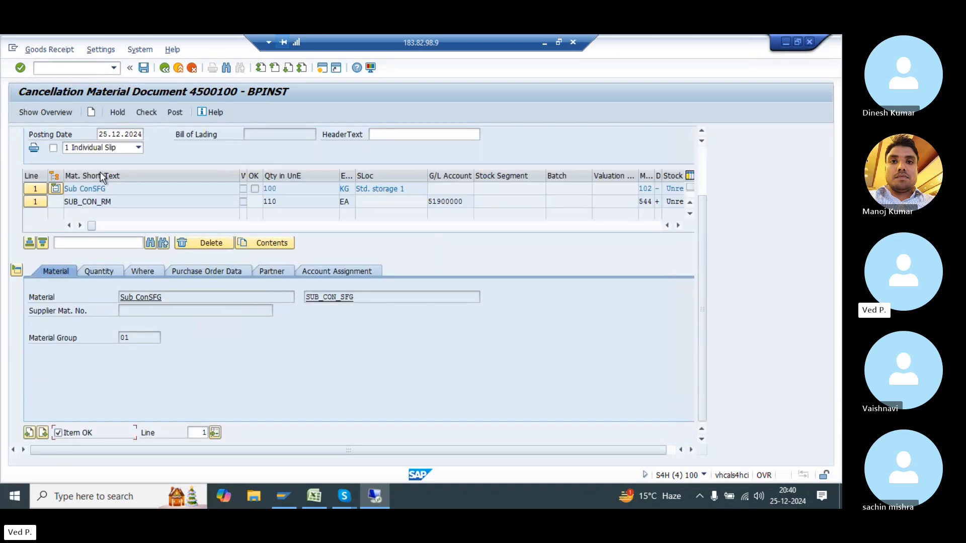
click(174, 112)
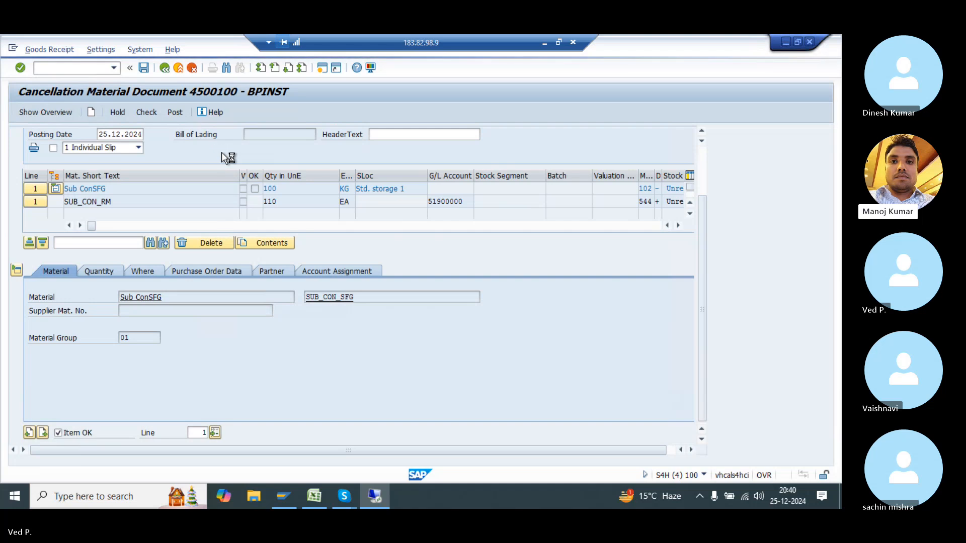
click(81, 64)
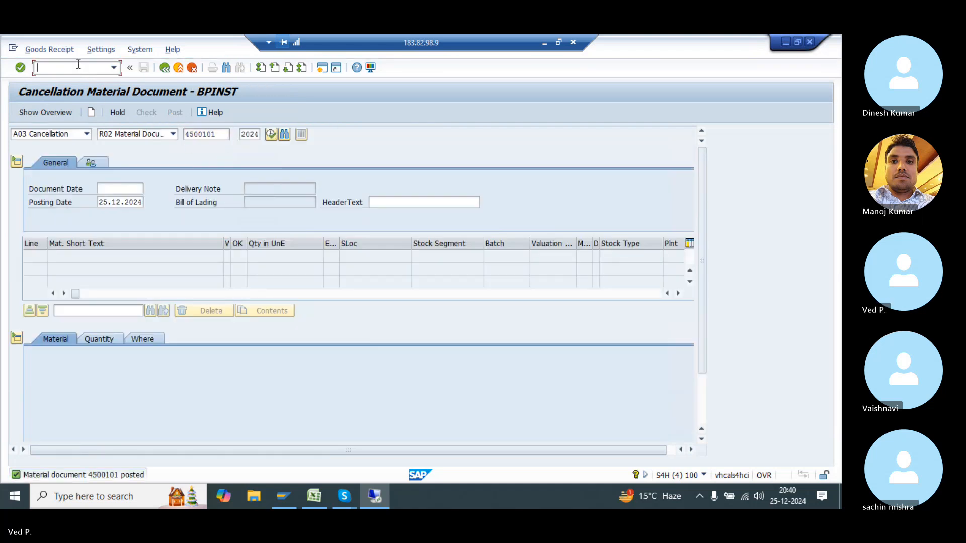
- Return to the material document list selection in the other session and rerun it for SUB_CON* in plant 1010
key(alt+Tab)
key(F3)
key(F3)
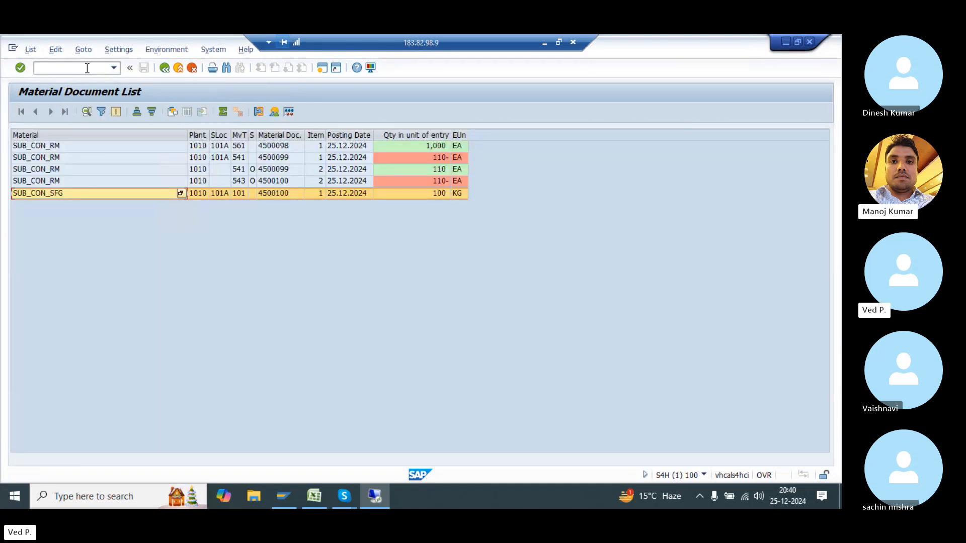
click(21, 112)
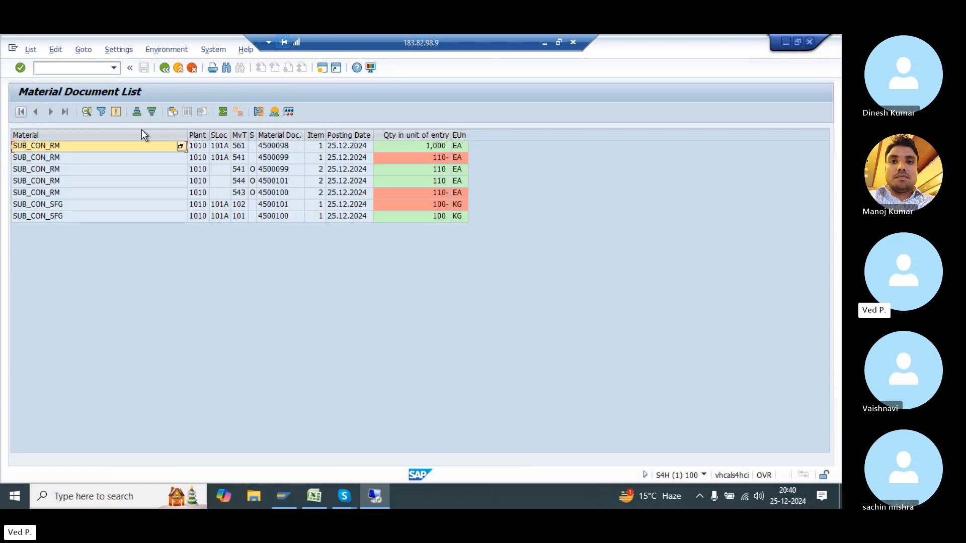
- Examine the reversal lines in the list, search the movement type value list for 544, and close it
click(241, 181)
click(280, 205)
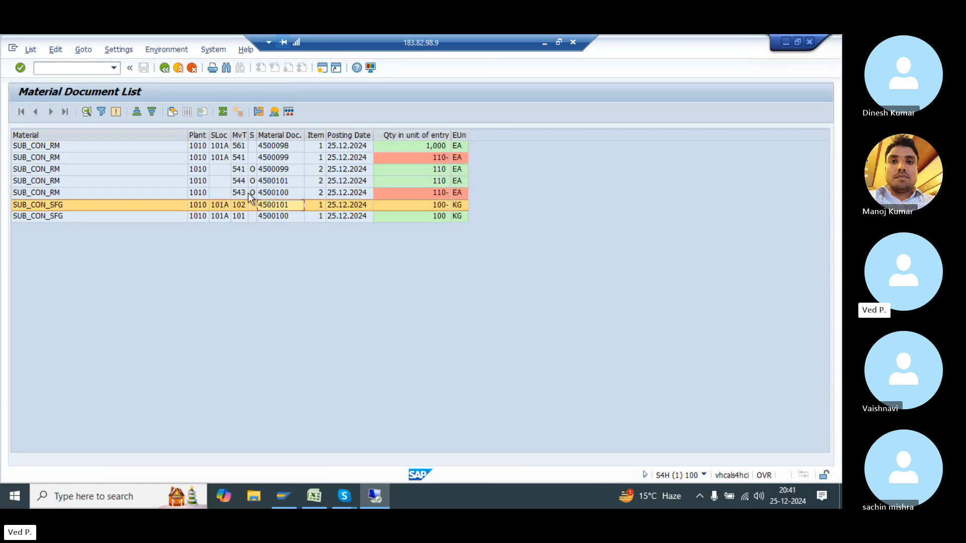
click(242, 181)
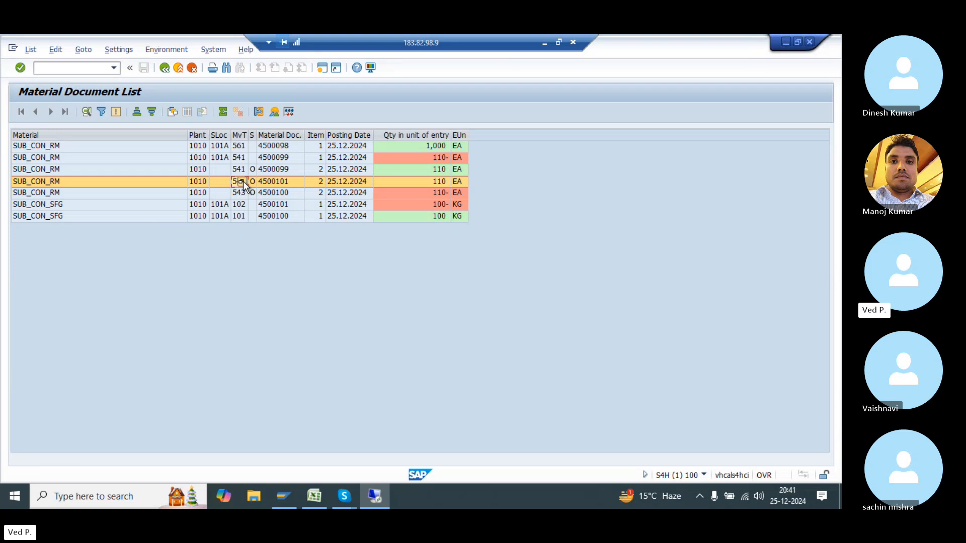
click(241, 181)
key(ctrl+f)
text(544)
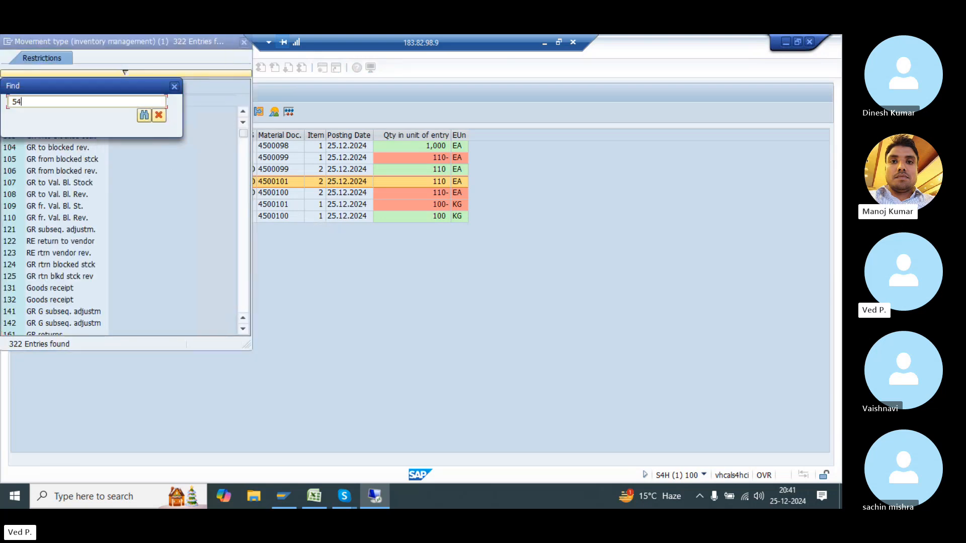
key(Return)
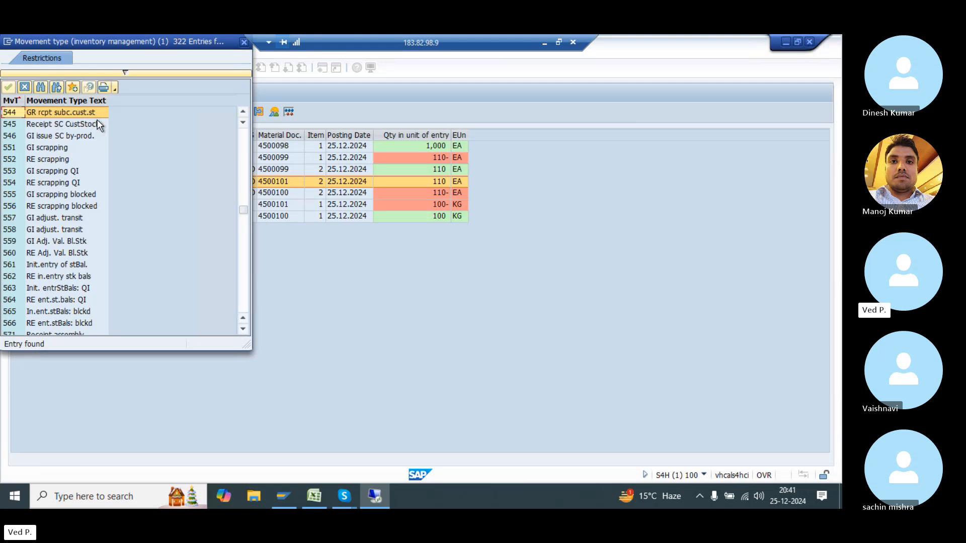
key(Escape)
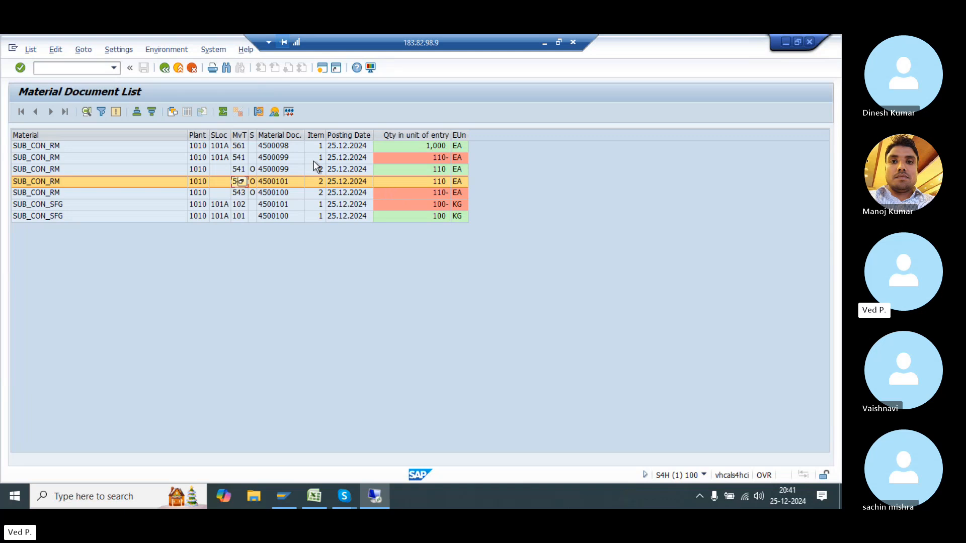
- Run the MMBE stock overview for material SUB_CON_RM in plant 1010 and check the stock provided to vendor
click(83, 67)
key(alt+Tab)
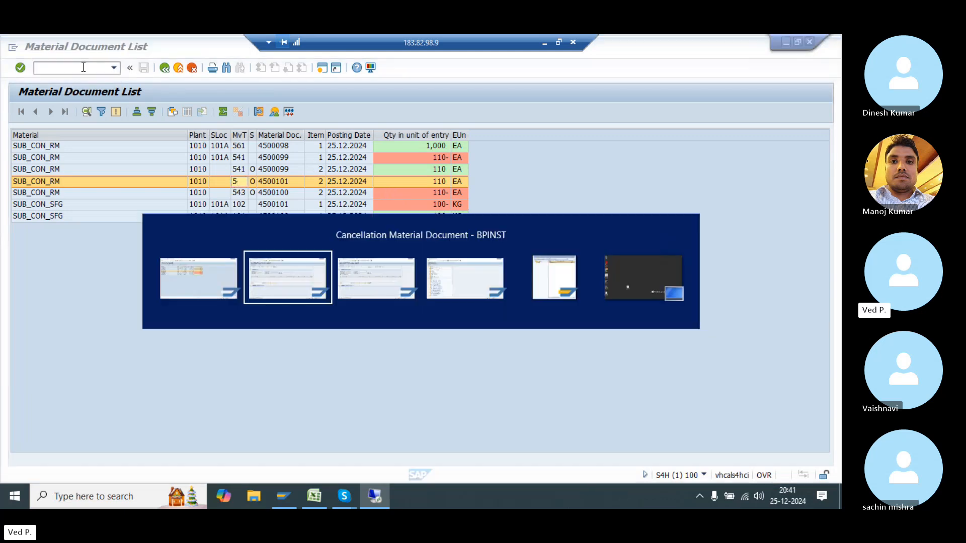
text(/nmmbe)
key(Return)
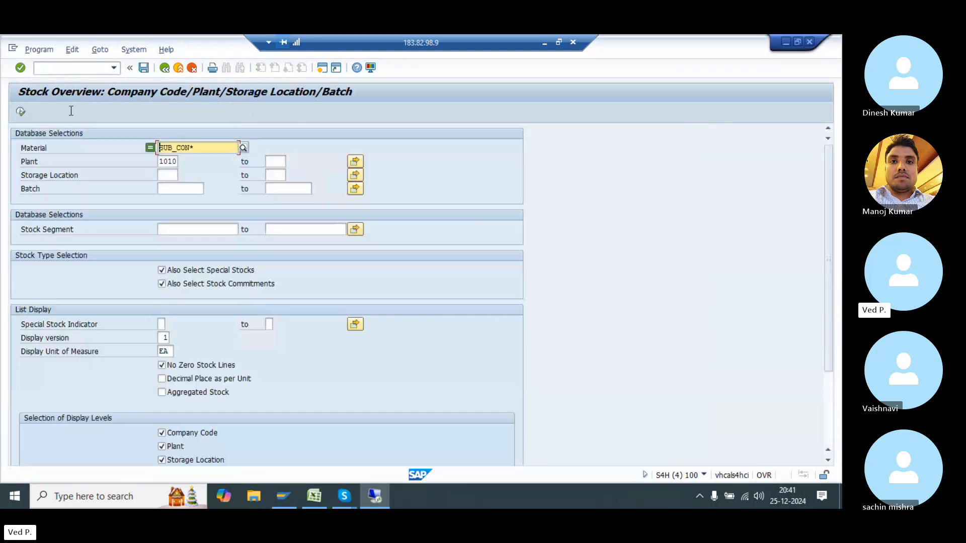
click(221, 147)
key(BackSpace)
text(_RM)
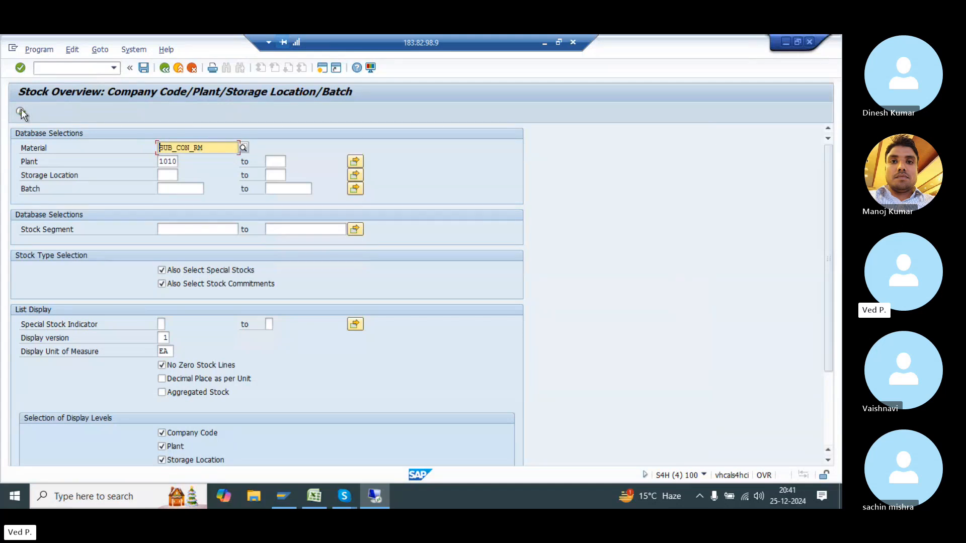
click(21, 111)
click(121, 320)
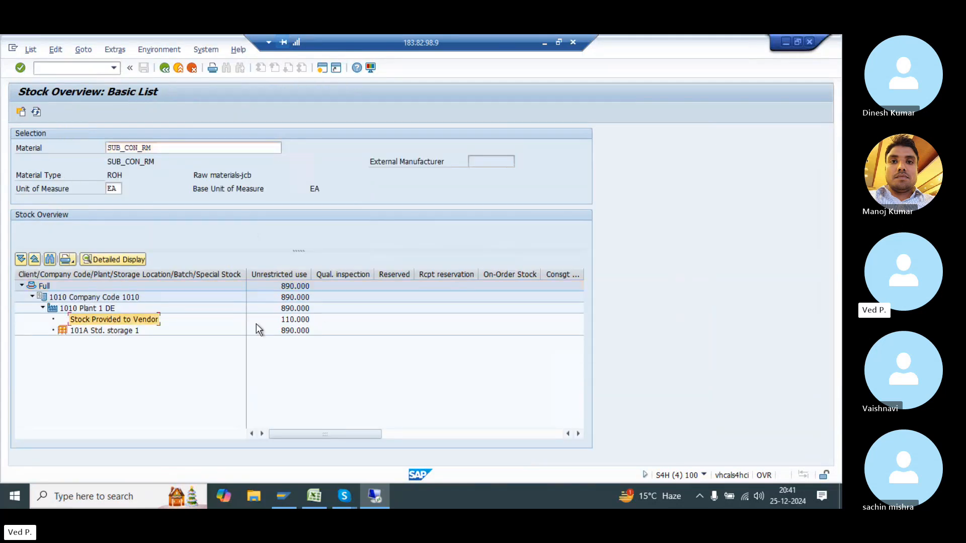
click(296, 319)
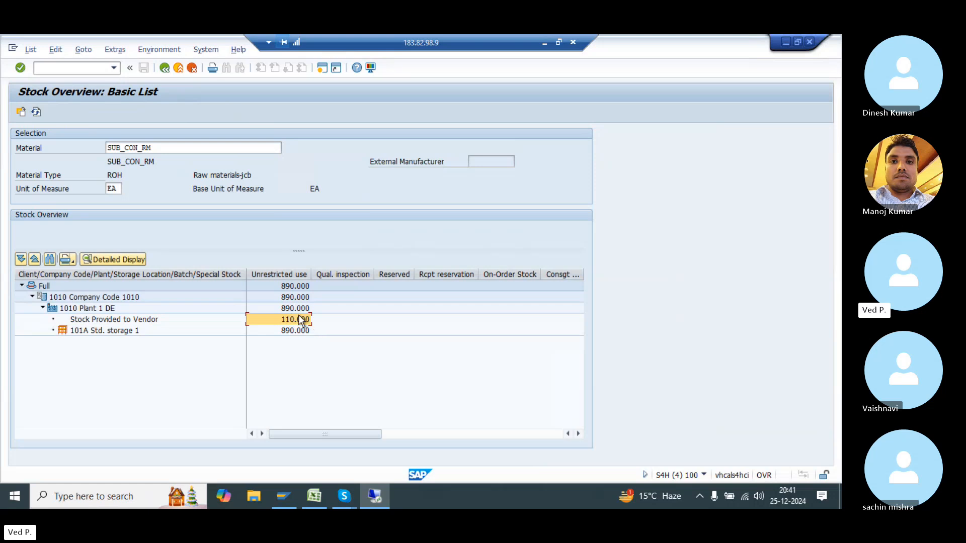
- Switch back to the material document list and examine the 101 and 102 movement lines of SUB_CON_SFG
key(alt+Tab)
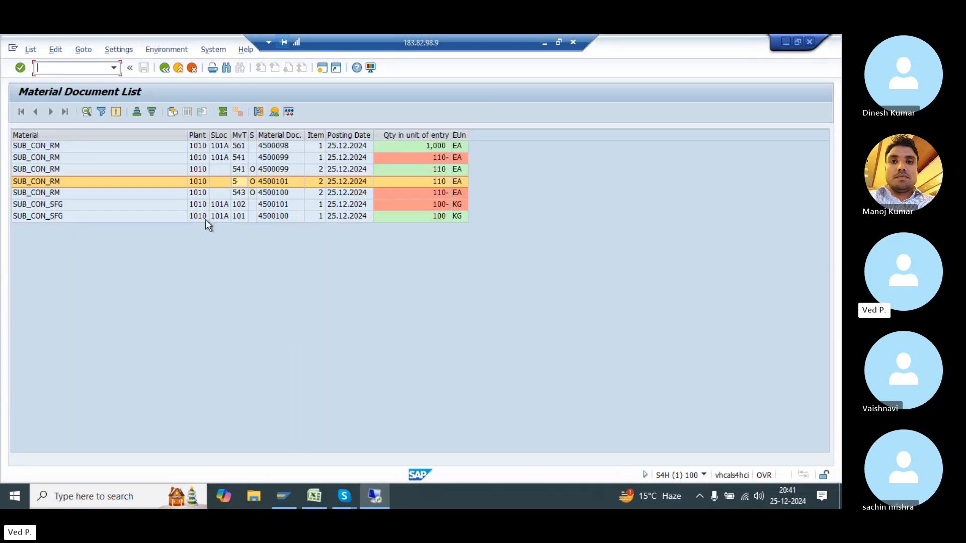
click(236, 216)
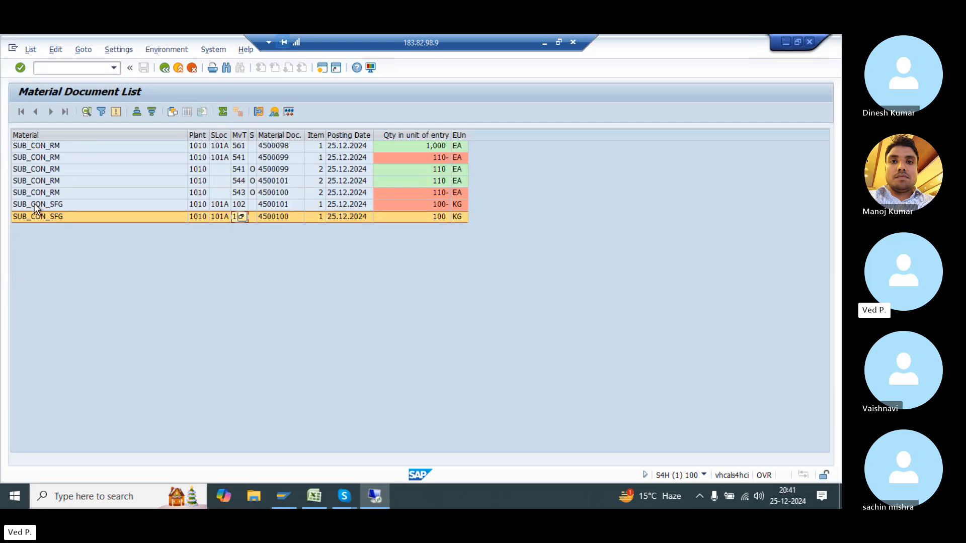
click(34, 203)
click(246, 208)
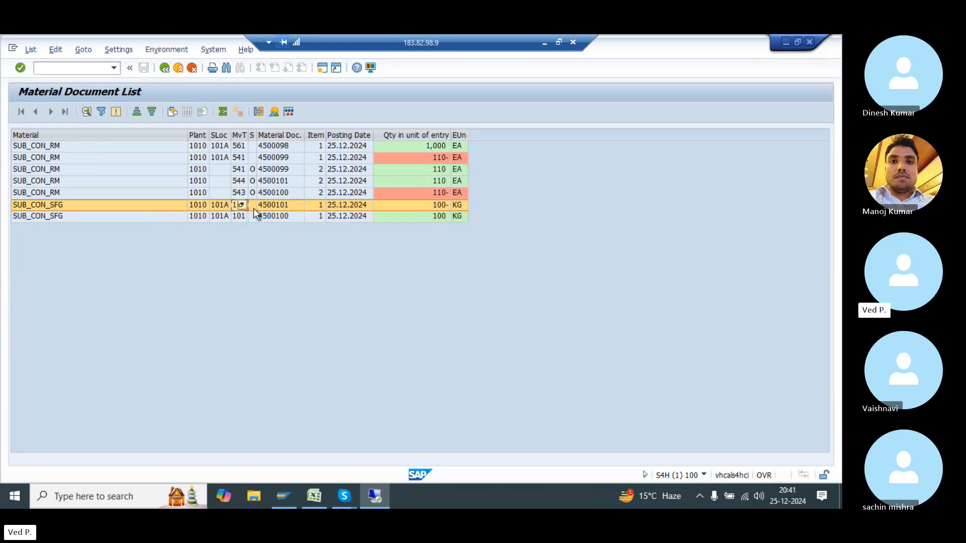
- Search the movement type value list for 102, close it, and check the 543 line of SUB_CON_RM
key(F4)
key(ctrl+f)
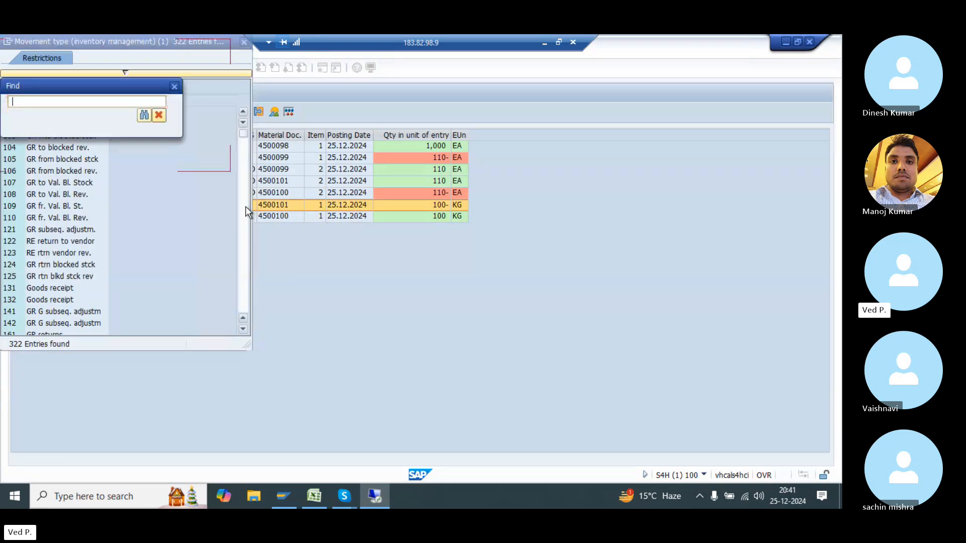
text(102)
key(Return)
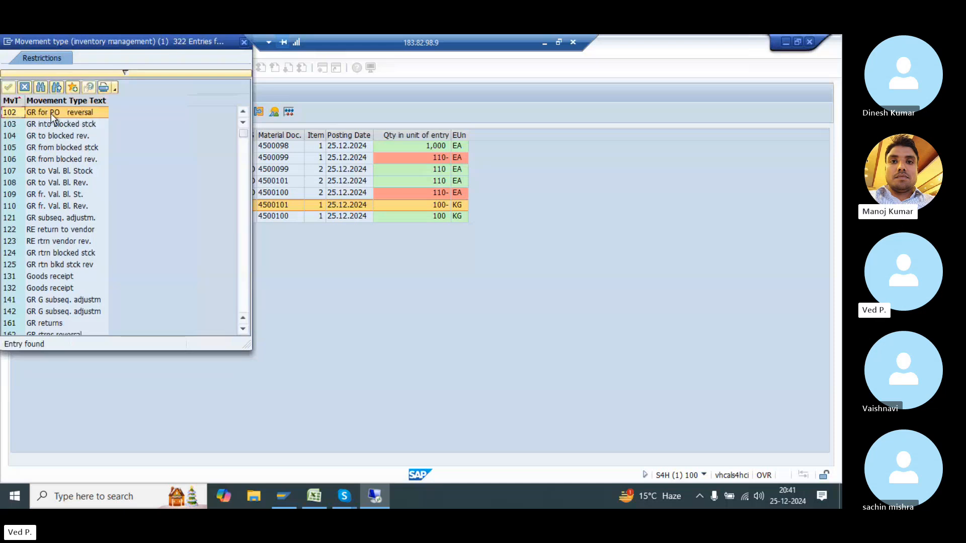
double_click(83, 114)
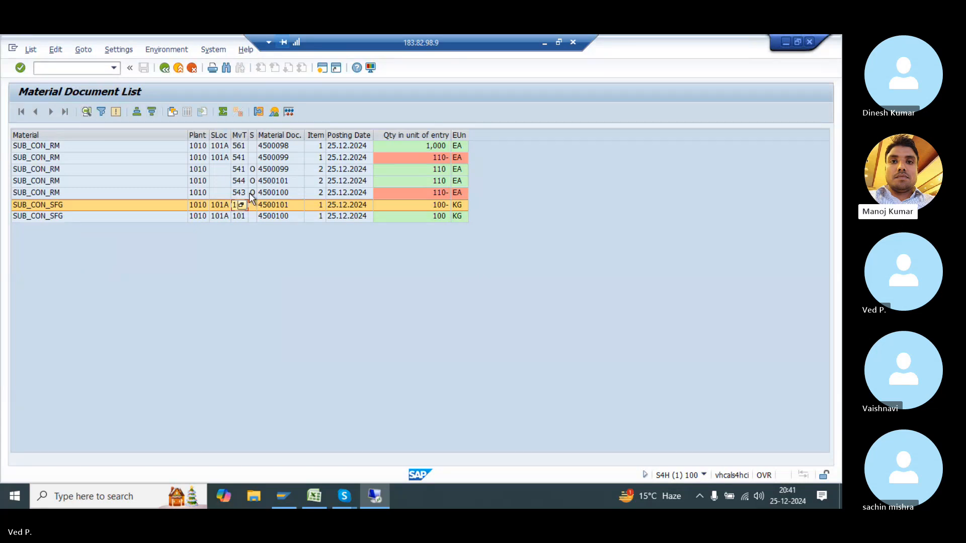
click(273, 198)
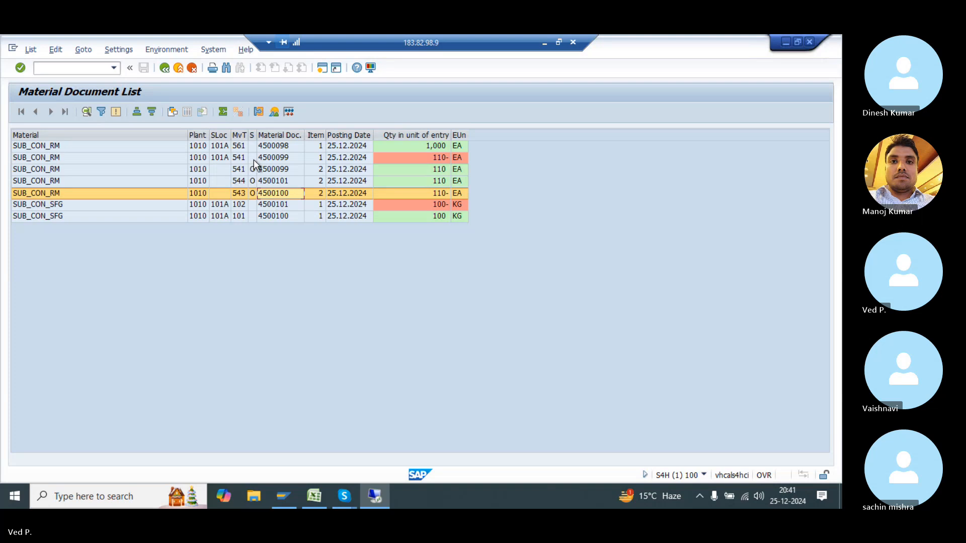
- Open the movement type value list from the 541 line of SUB_CON_RM, search it for 542, and close it
click(241, 159)
click(241, 159)
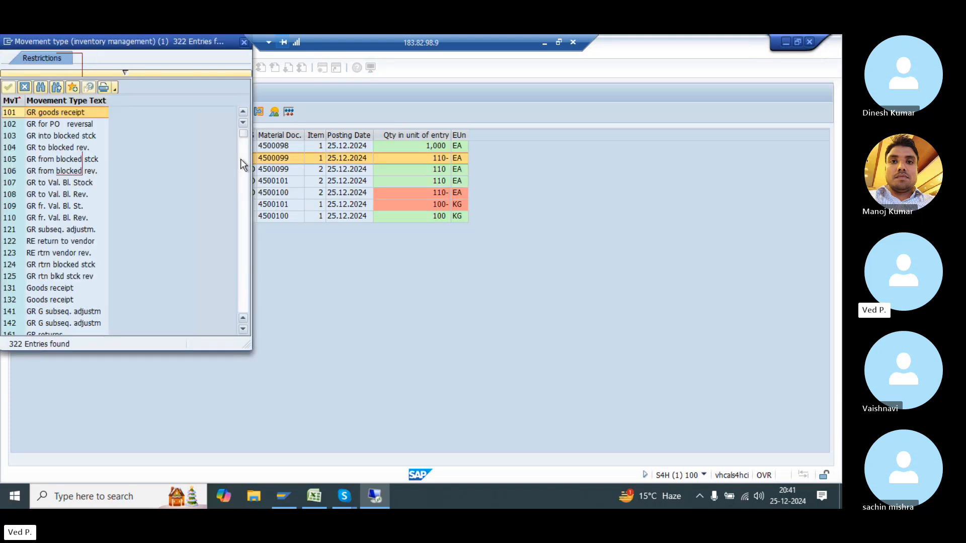
key(ctrl+f)
text(542)
key(Return)
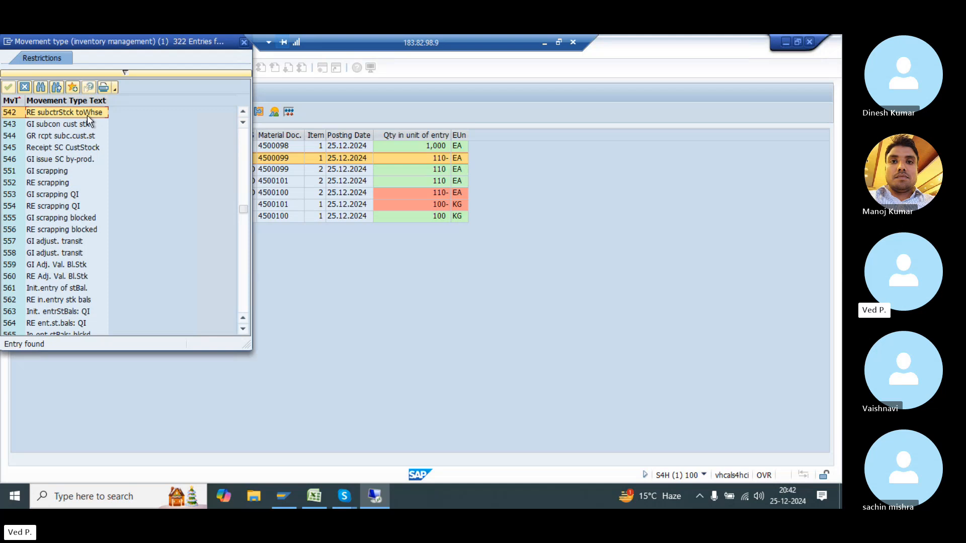
key(Escape)
- Examine the 544 and 543 lines of SUB_CON_RM against the 102 and 101 lines of SUB_CON_SFG
click(194, 182)
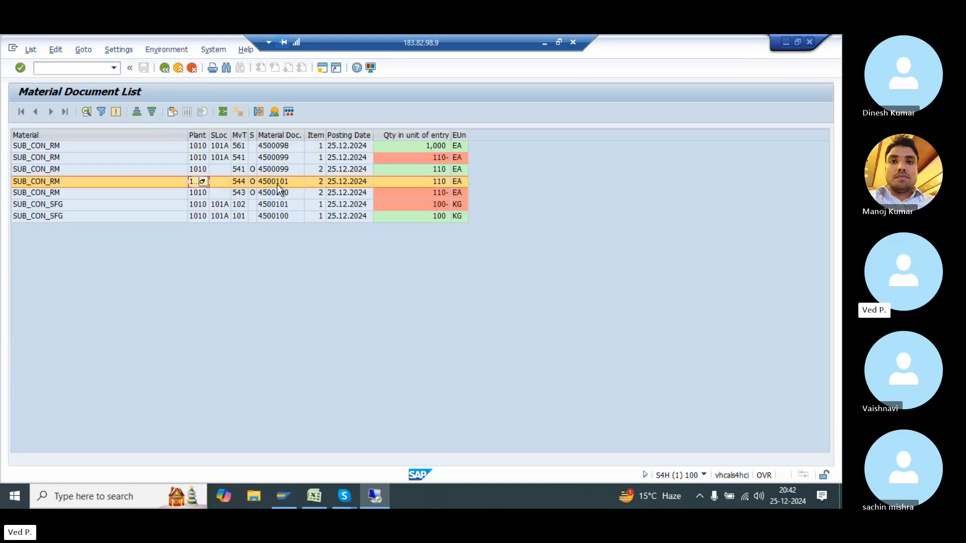
click(278, 184)
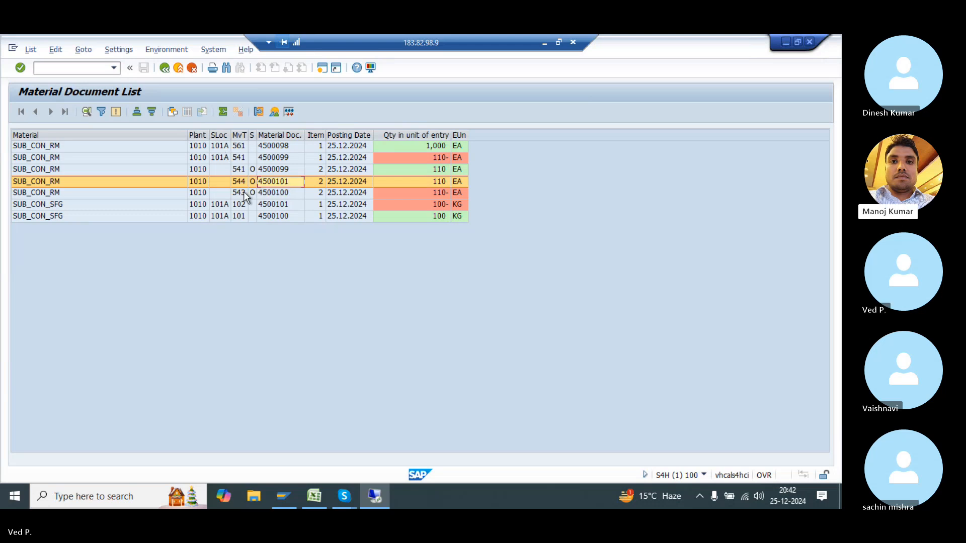
click(267, 205)
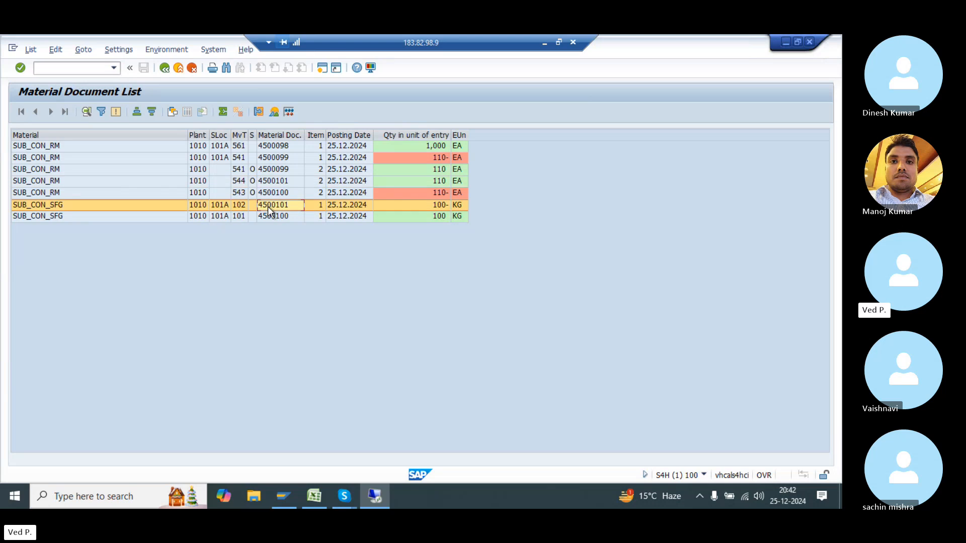
click(243, 204)
click(241, 218)
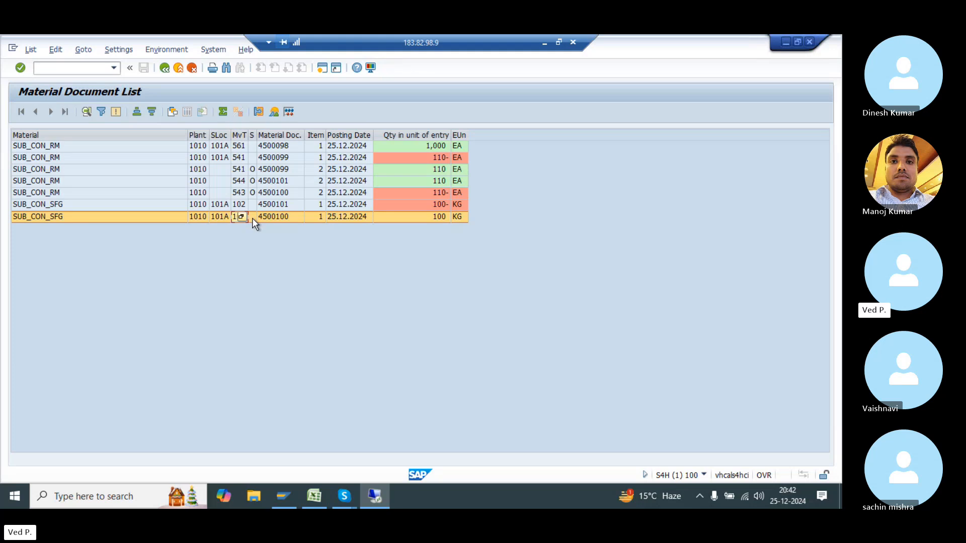
click(240, 205)
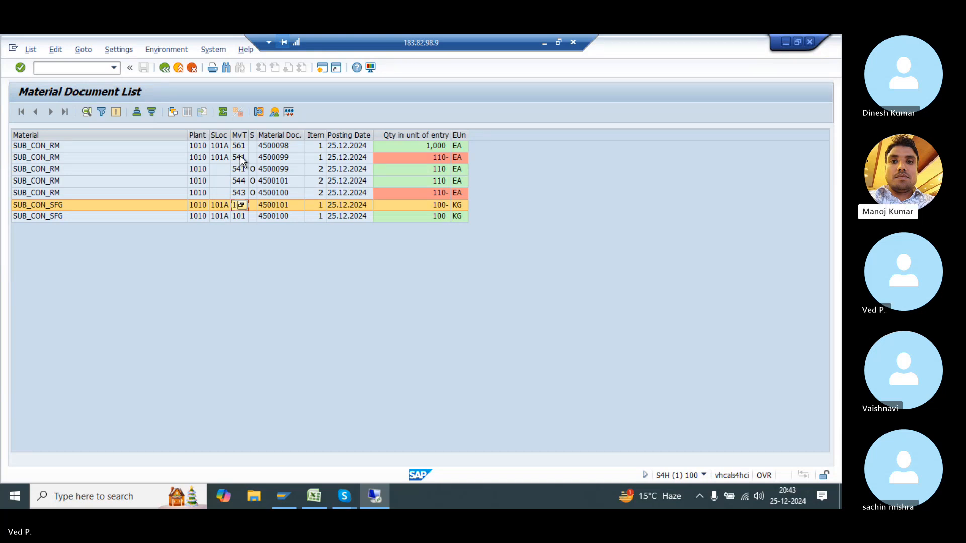
click(310, 180)
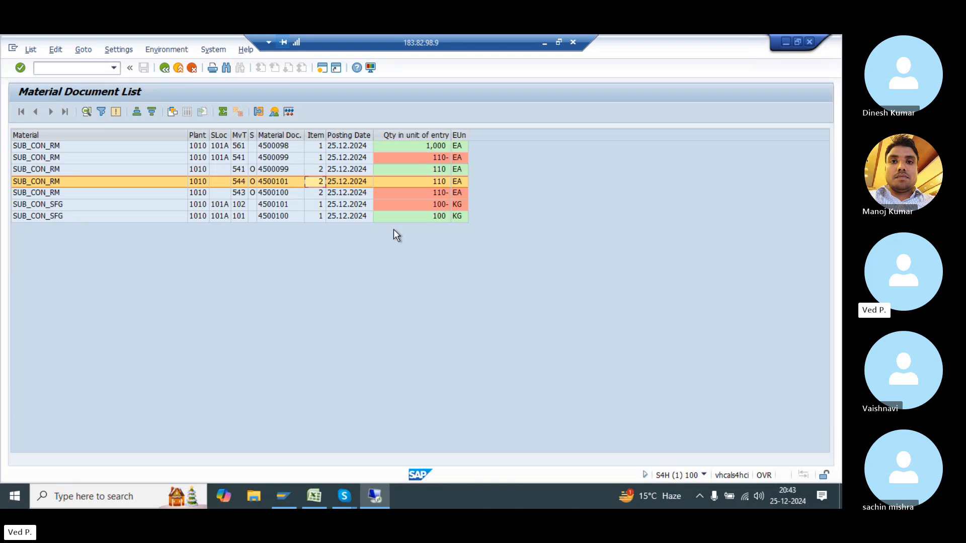
click(287, 193)
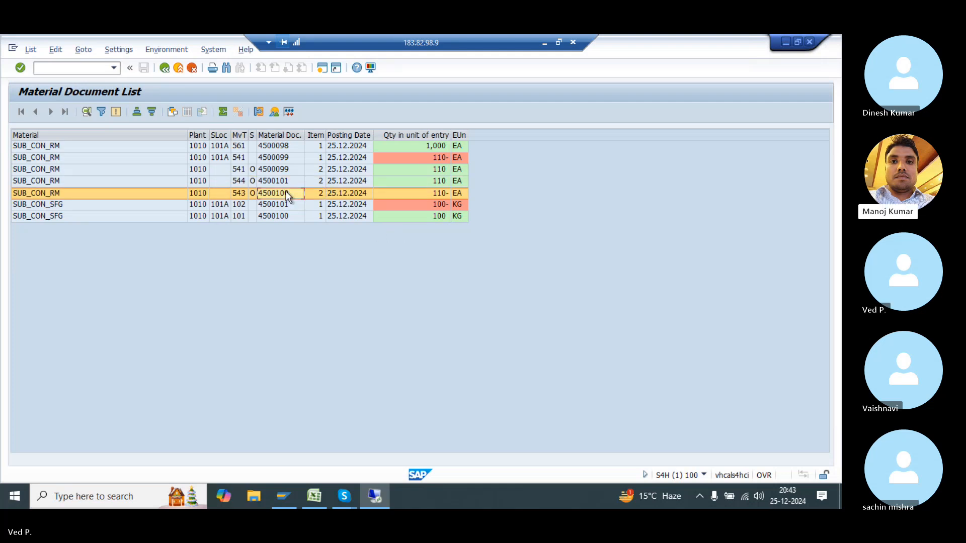
- Compare the SUB_CON_SFG lines with the SUB_CON_RM 544 line, and check the stock provided to vendor in the stock overview
click(40, 206)
click(49, 214)
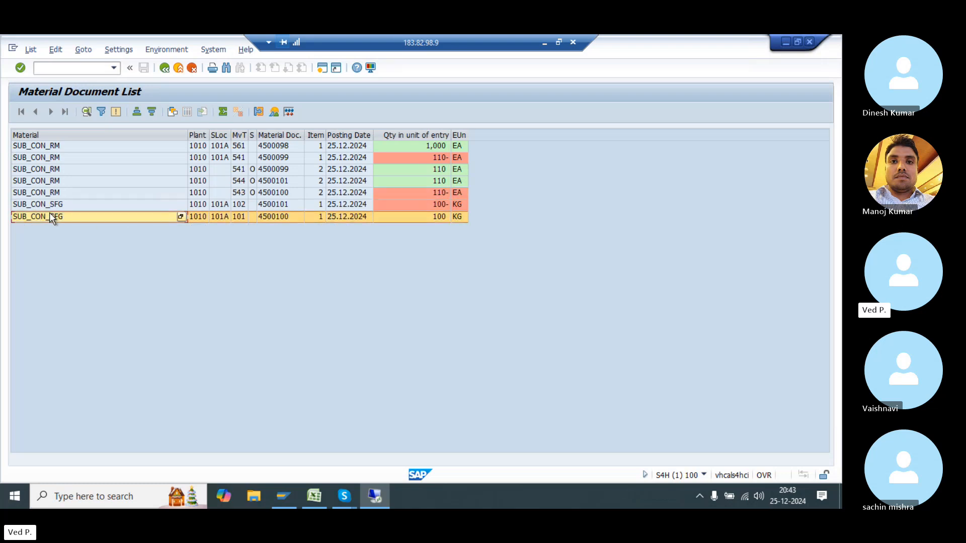
click(126, 180)
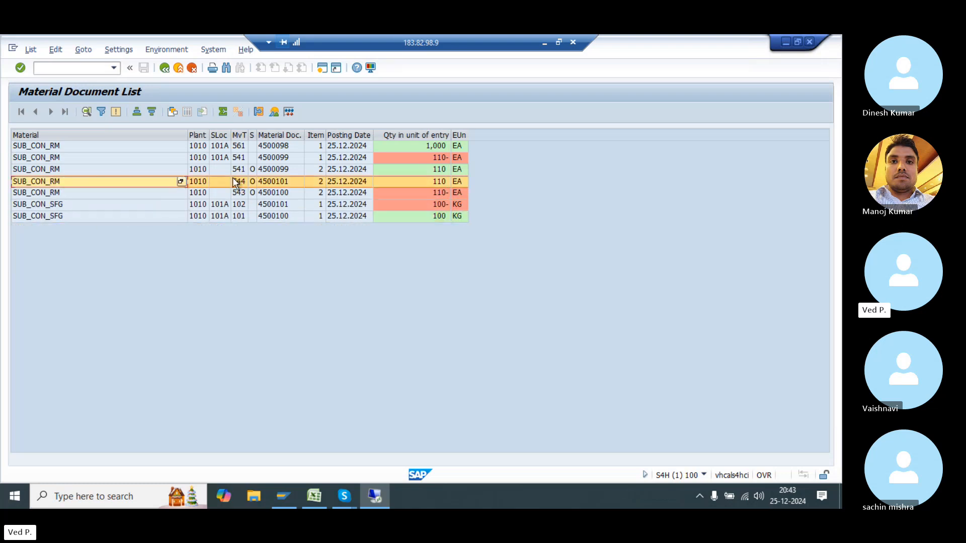
key(alt+Tab)
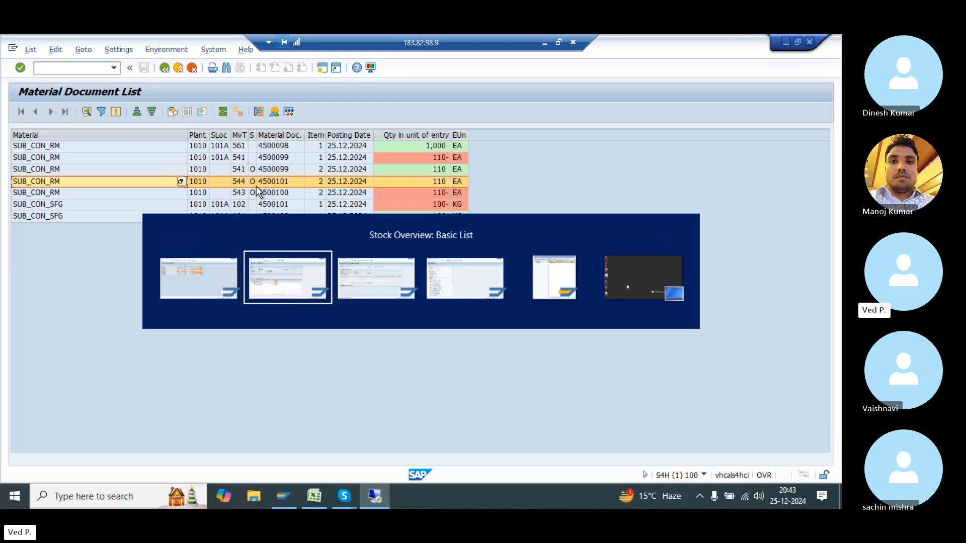
click(112, 320)
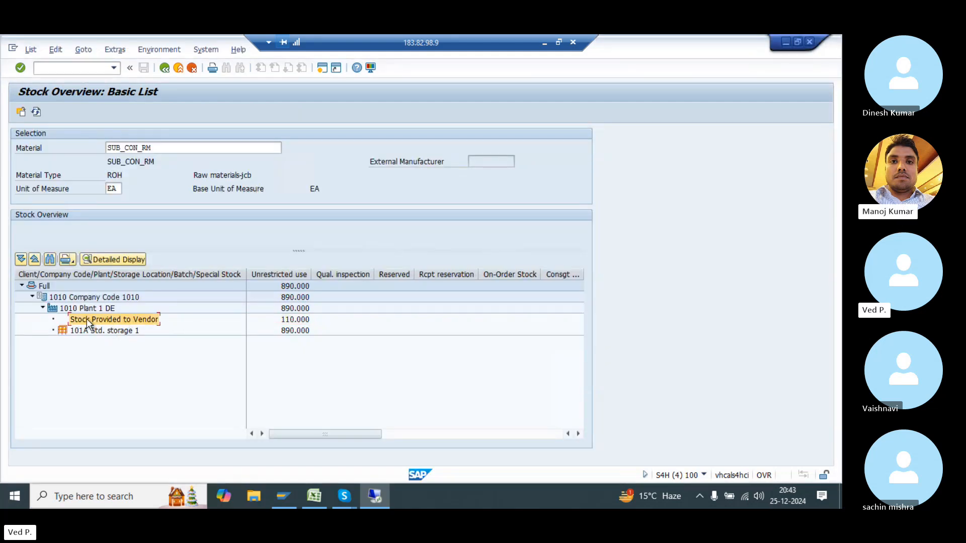
- Switch to the SAP-MM-SYLLABUS workbook in Excel and fill the Step 02 transfer cells A38:B38 with blue
click(308, 497)
click(257, 320)
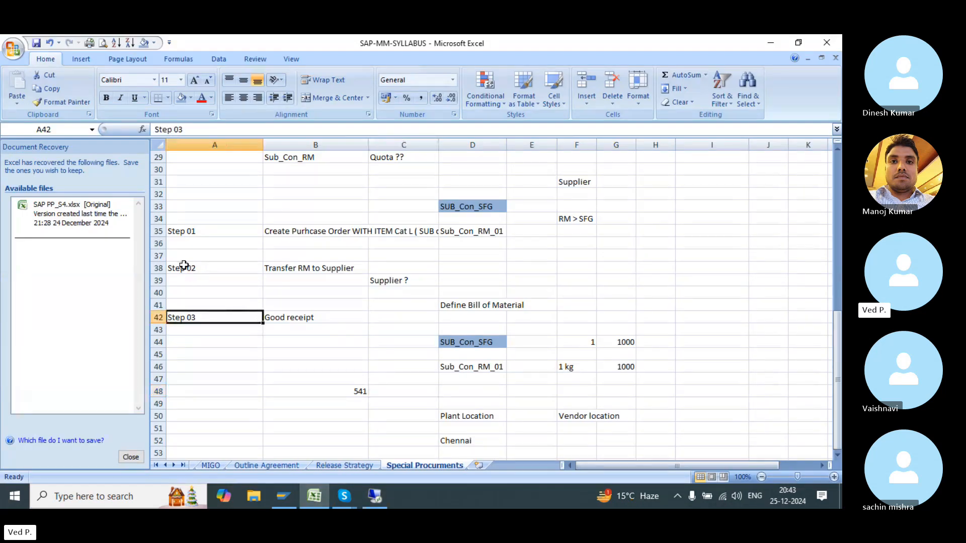
drag(182, 266, 336, 267)
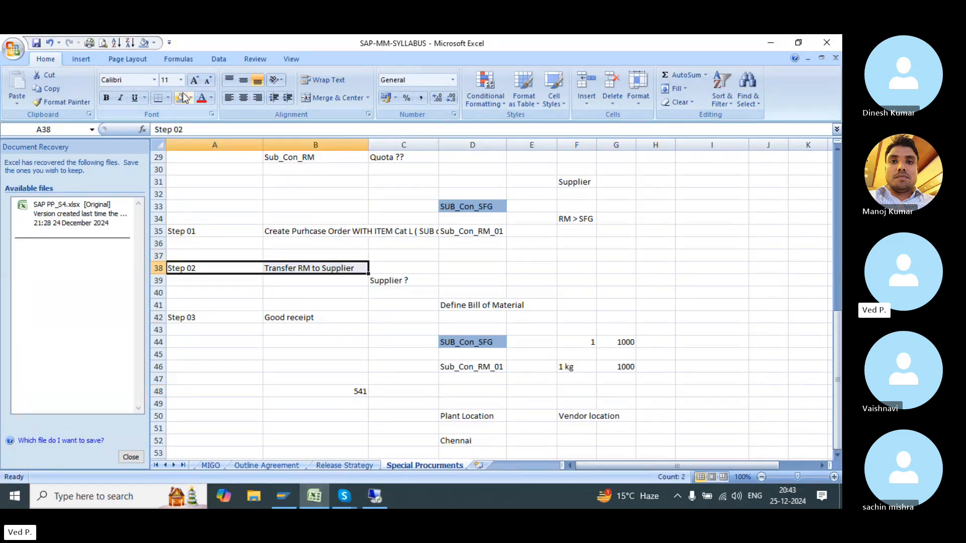
- Enter the movement types 541 in C38 and 542 in C39 beside the Transfer RM to Supplier step
ctrl+click(426, 266)
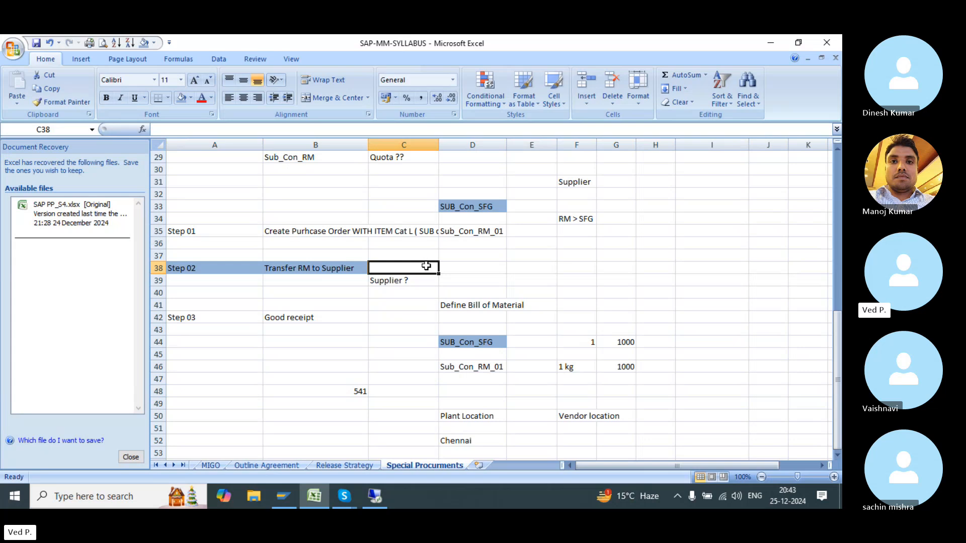
text(541)
key(Return)
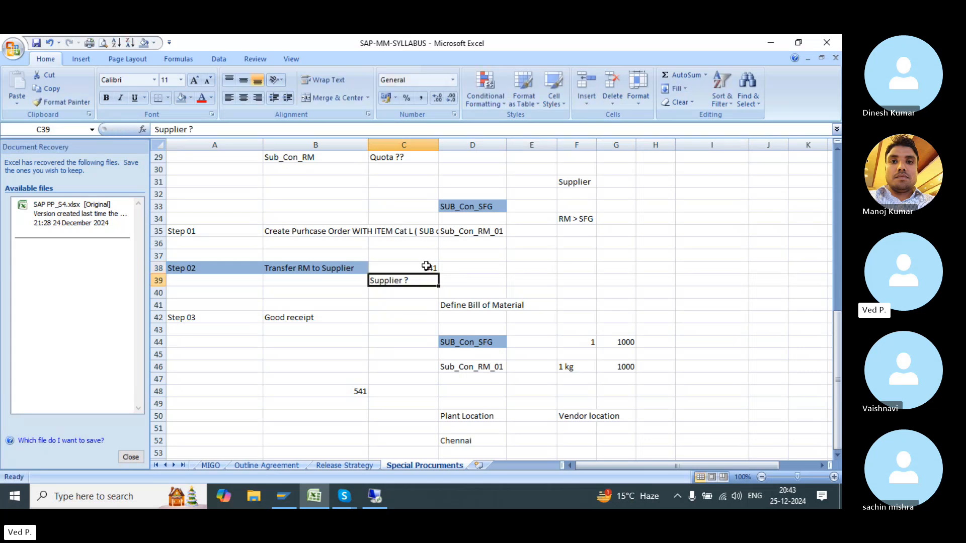
text(542)
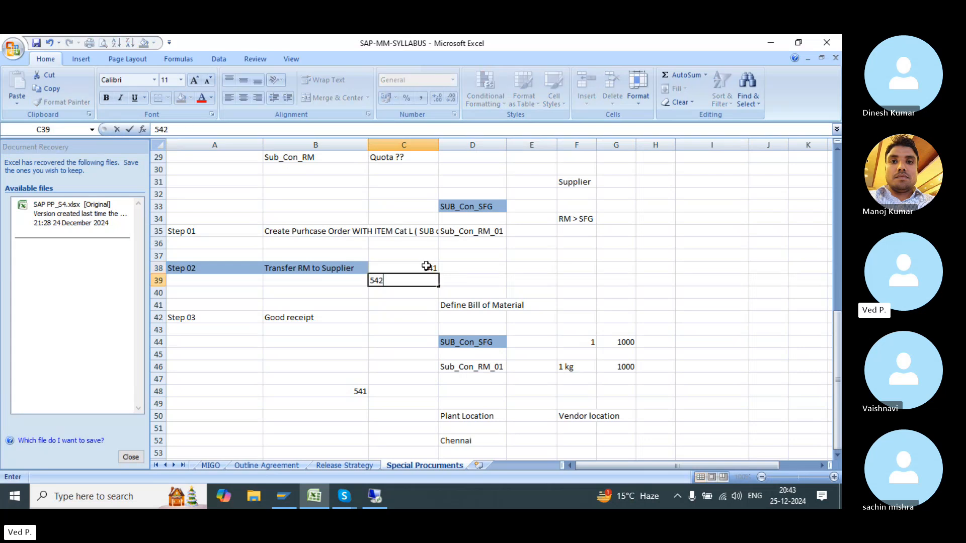
key(Return)
drag(433, 265, 436, 277)
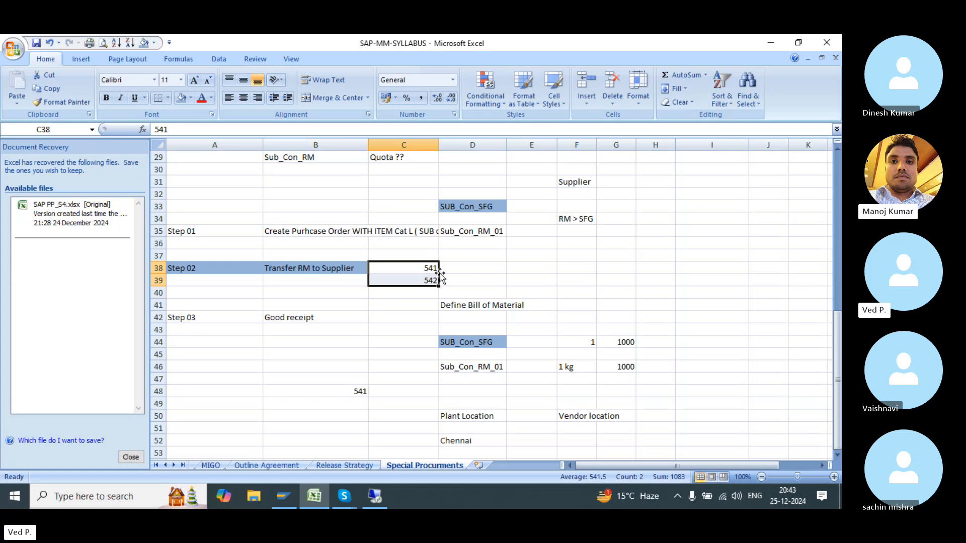
- Enter the movement types 543 in C42 and 544 in C43 beside the Good receipt step
click(396, 321)
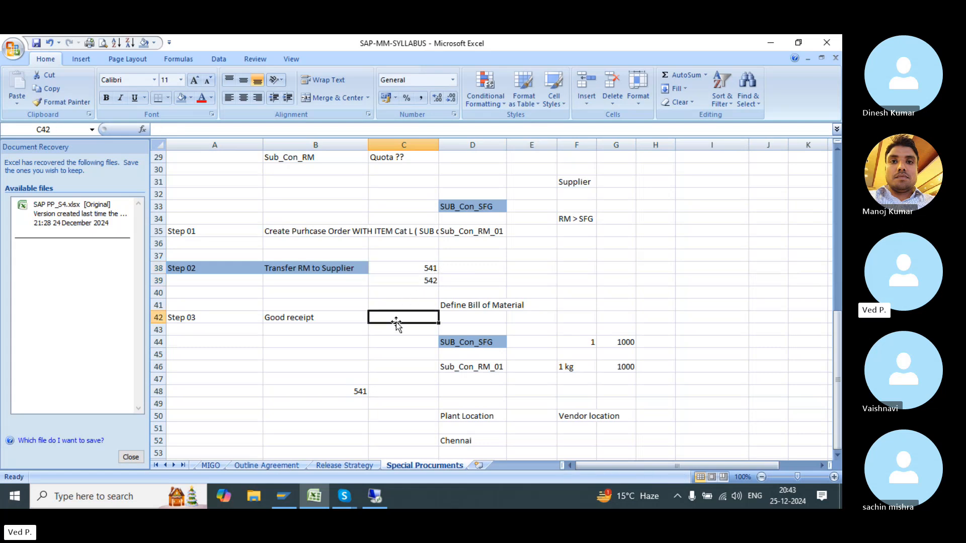
text(543)
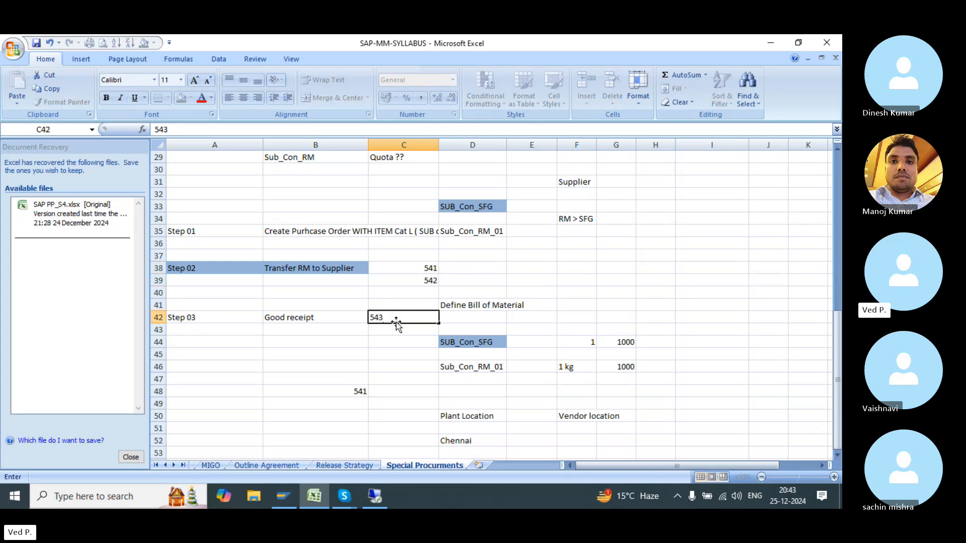
key(Return)
text(544)
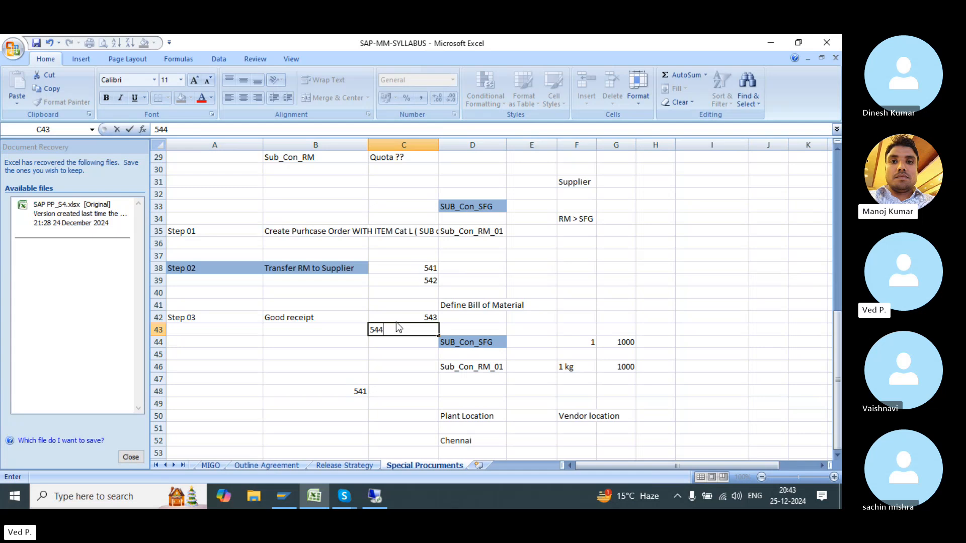
key(Return)
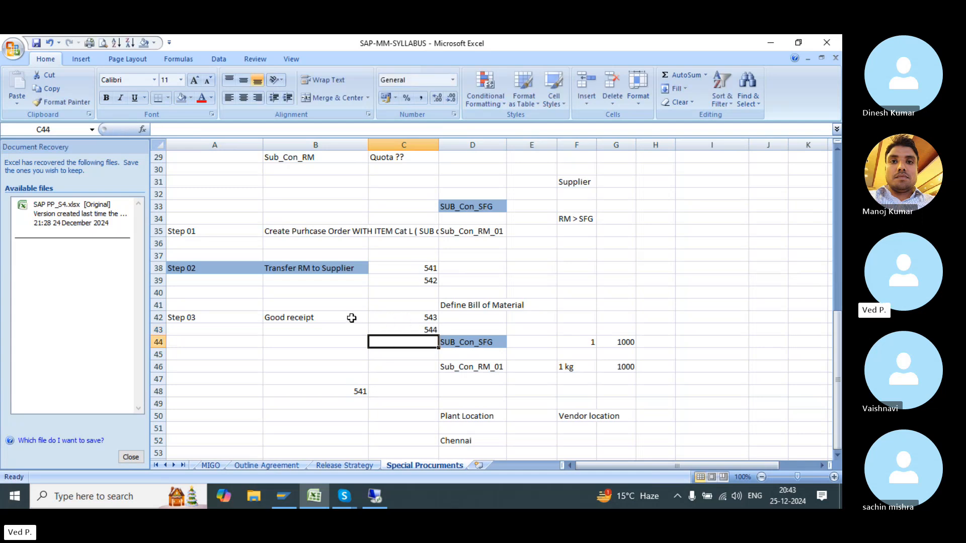
drag(342, 317, 196, 316)
key(ctrl+c)
key(Down)
key(Down)
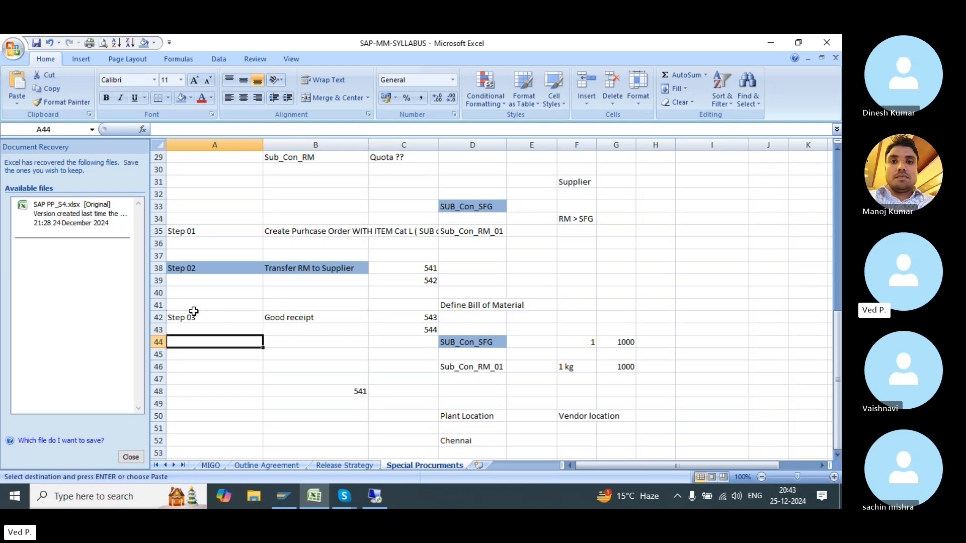
- Add the label "Good Issue" in front of 543 in cell C42
double_click(401, 317)
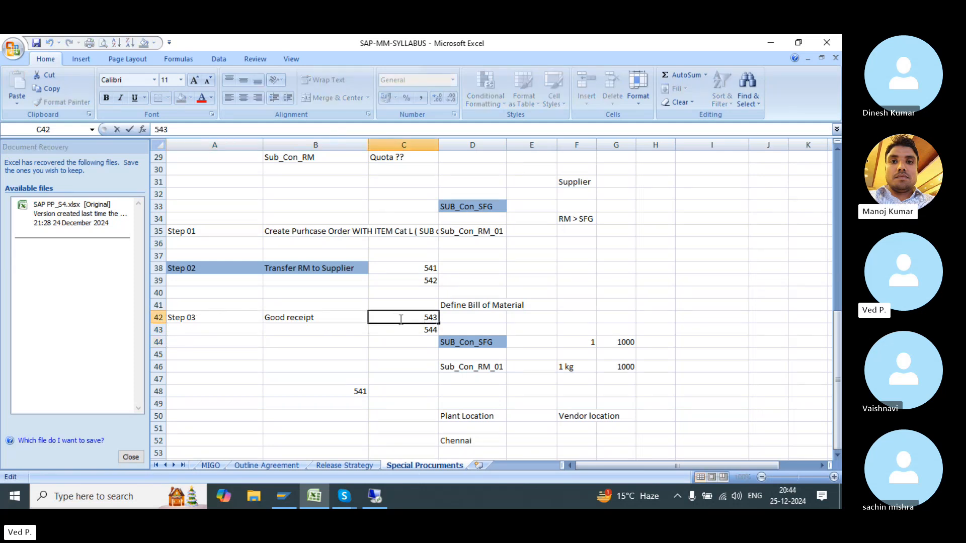
text(rm)
key(BackSpace)
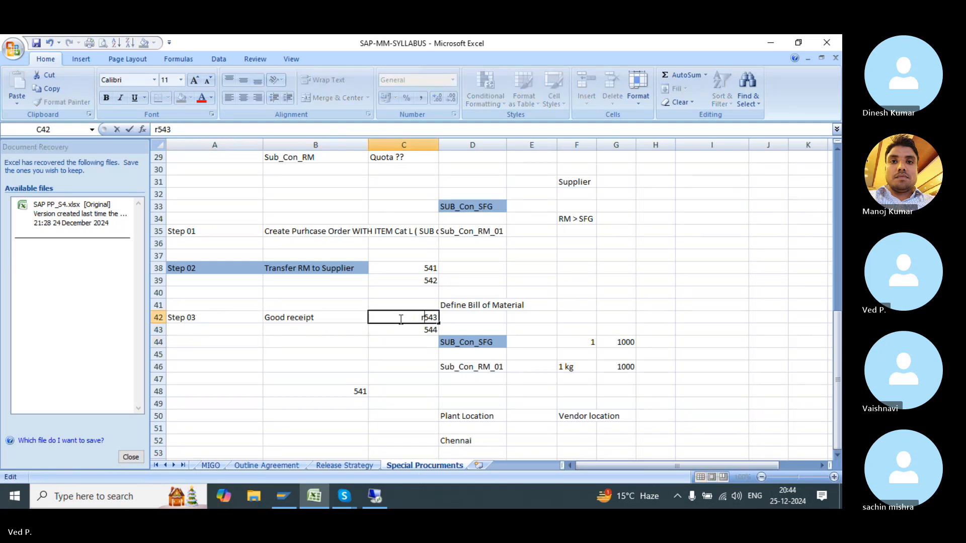
key(BackSpace)
text(Good)
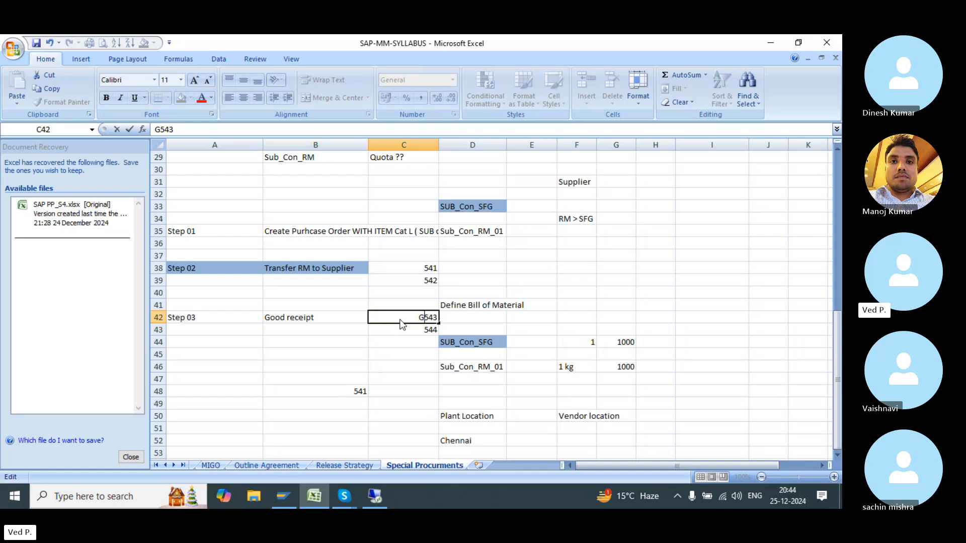
text( Issue)
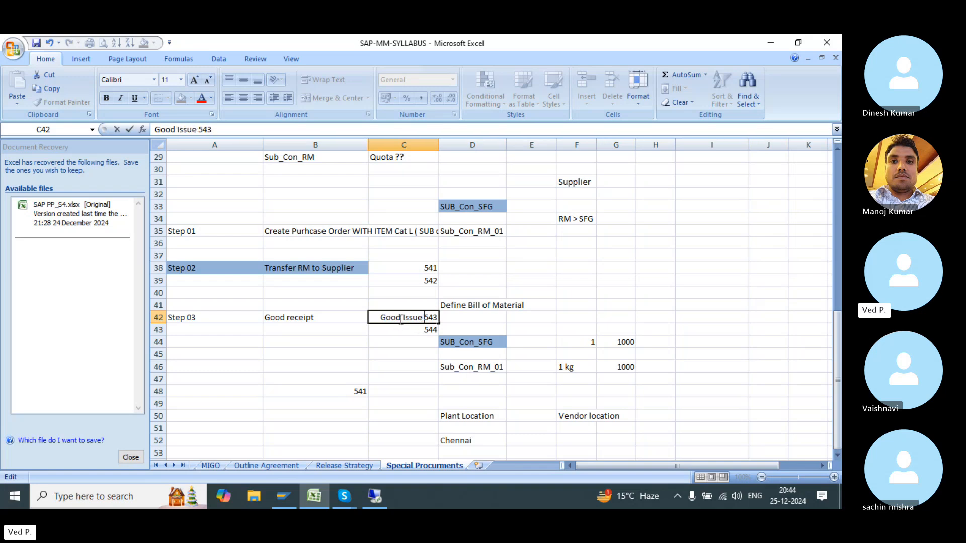
key(Return)
- Add the label "Good Issue rev" in front of 544 in cell C43
double_click(392, 333)
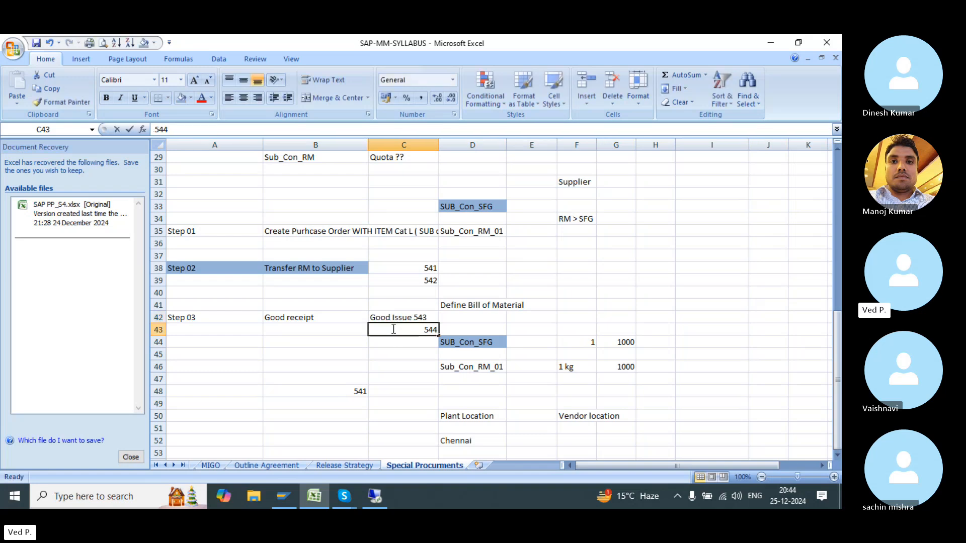
text(Good Issue rev)
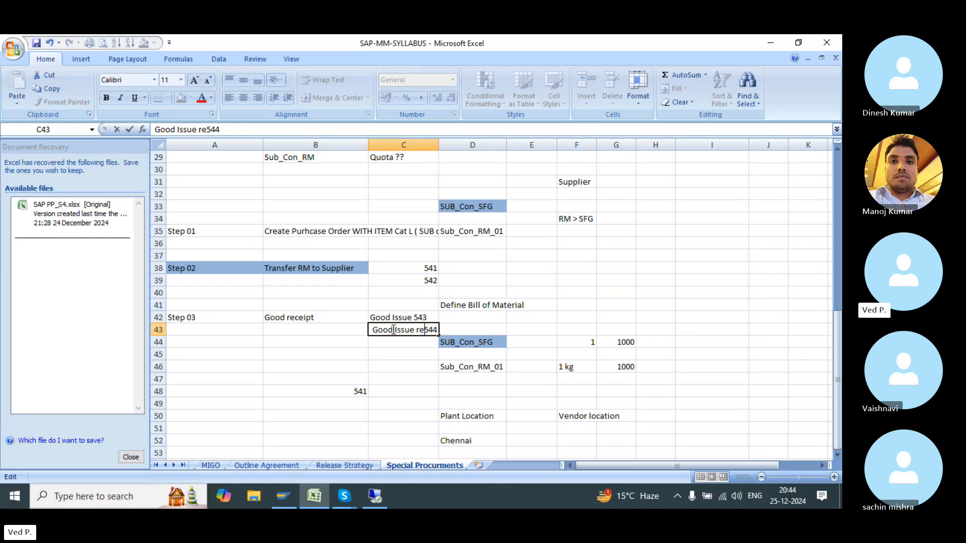
key(Return)
- Enter "GR :- 101" in cell C44 and "GR Reversal _ 102" in cell C45 beside the Good receipt step
text(GR)
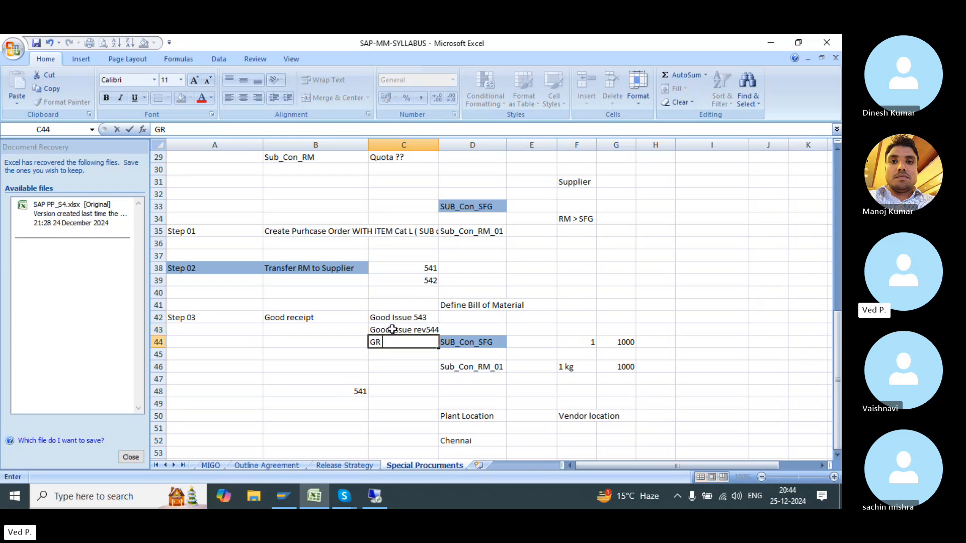
text( :- 101)
key(Return)
text(GR REversal _ 102)
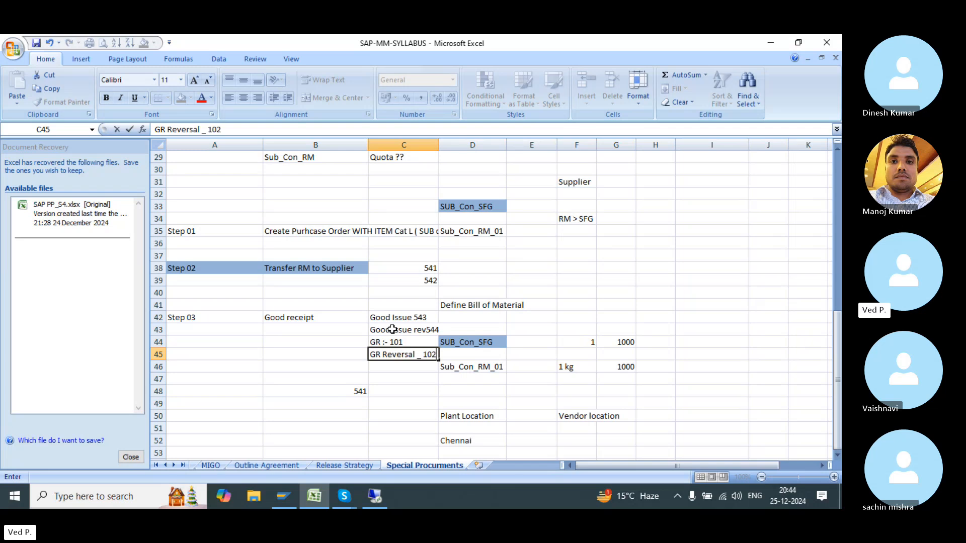
key(Return)
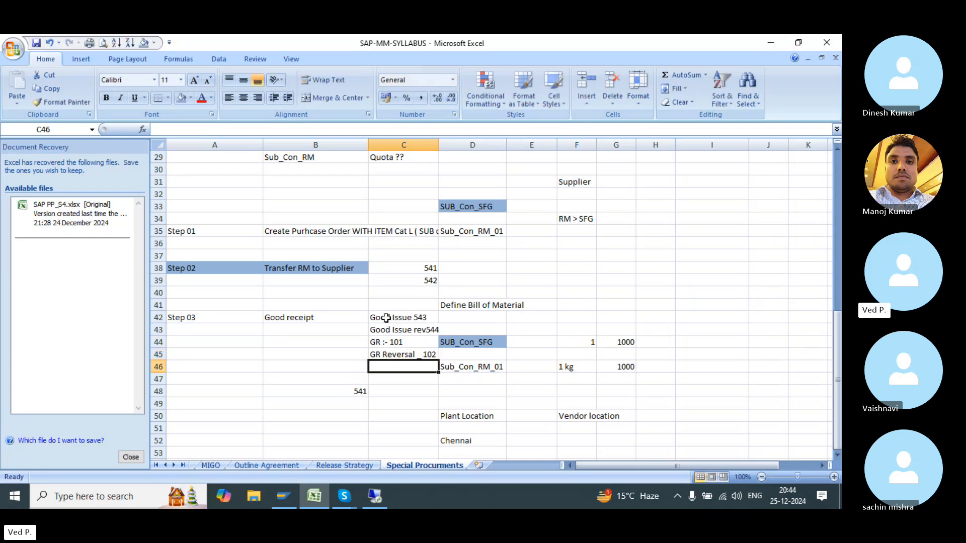
drag(384, 315, 387, 354)
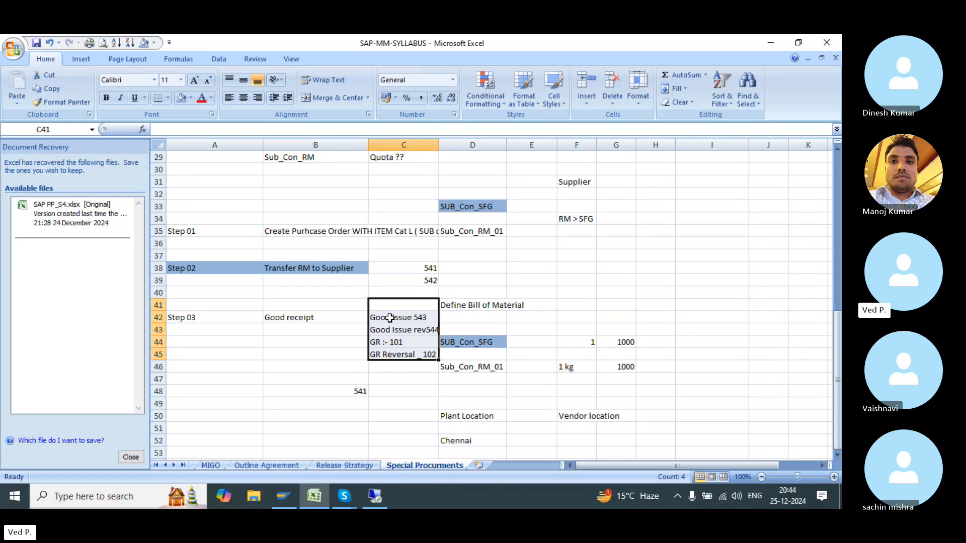
click(338, 327)
click(425, 304)
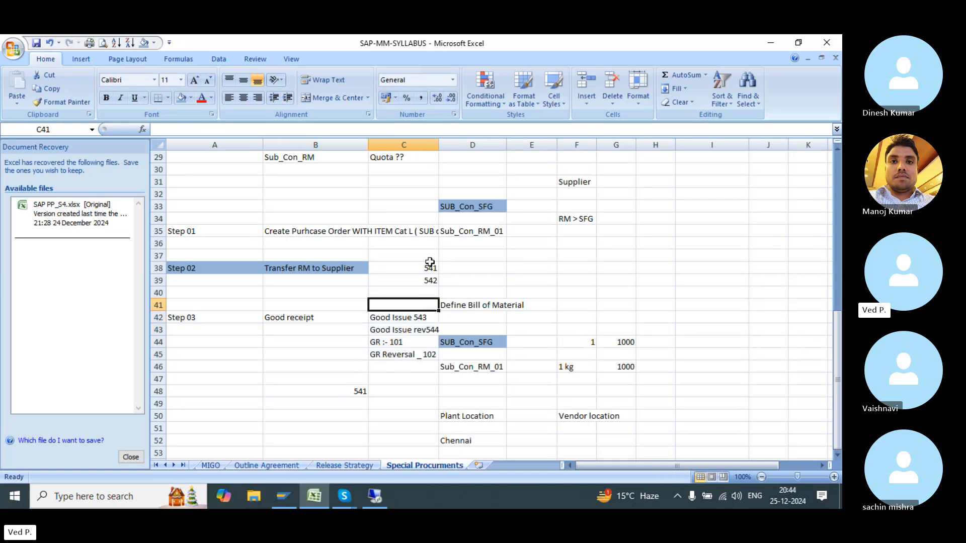
drag(430, 262, 425, 275)
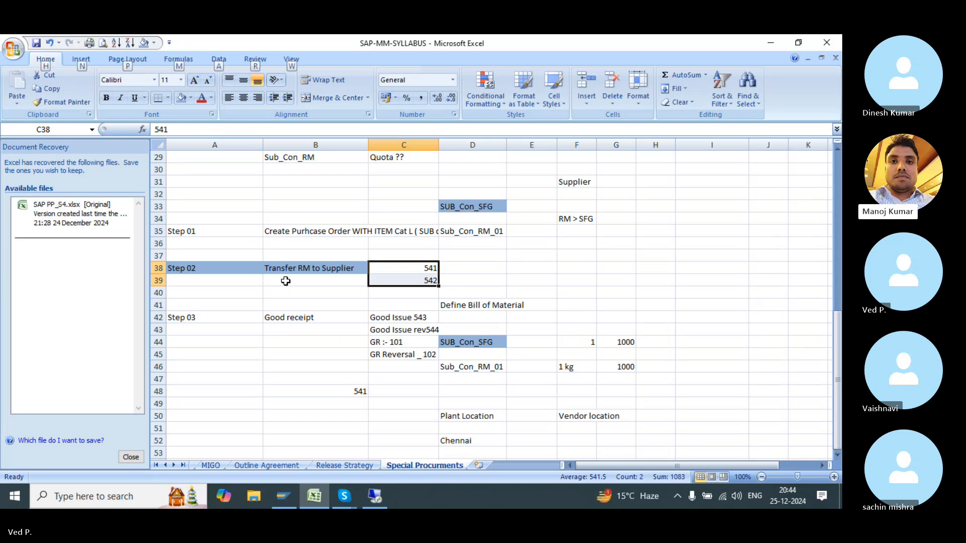
- Switch to SAP and leave the stock overview to return to the SAP Easy Access screen
key(alt+Tab)
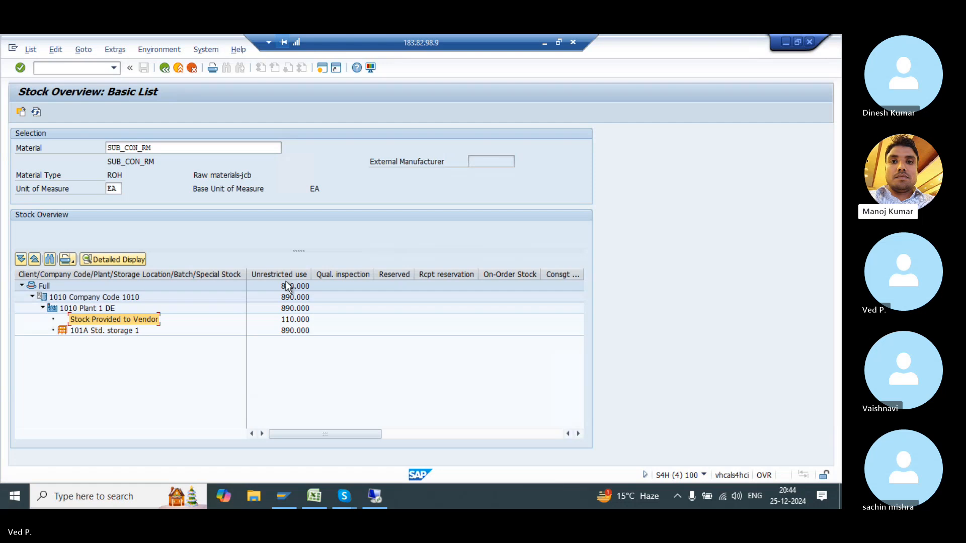
click(104, 66)
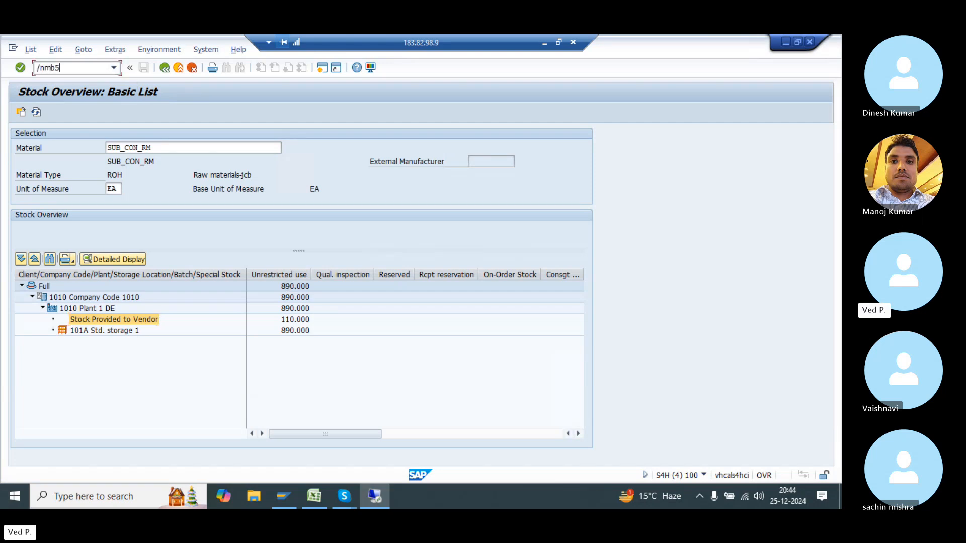
text(/nmb5)
key(Return)
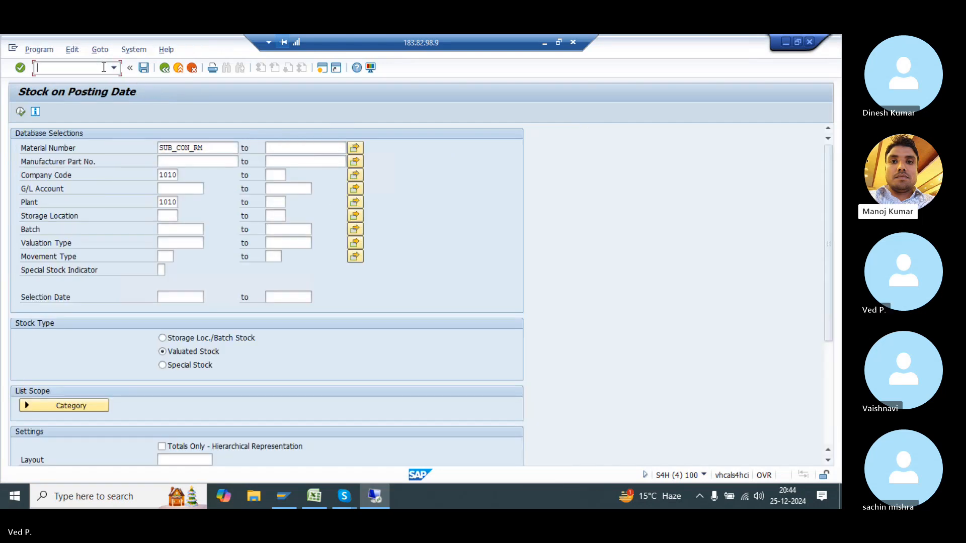
text(/)
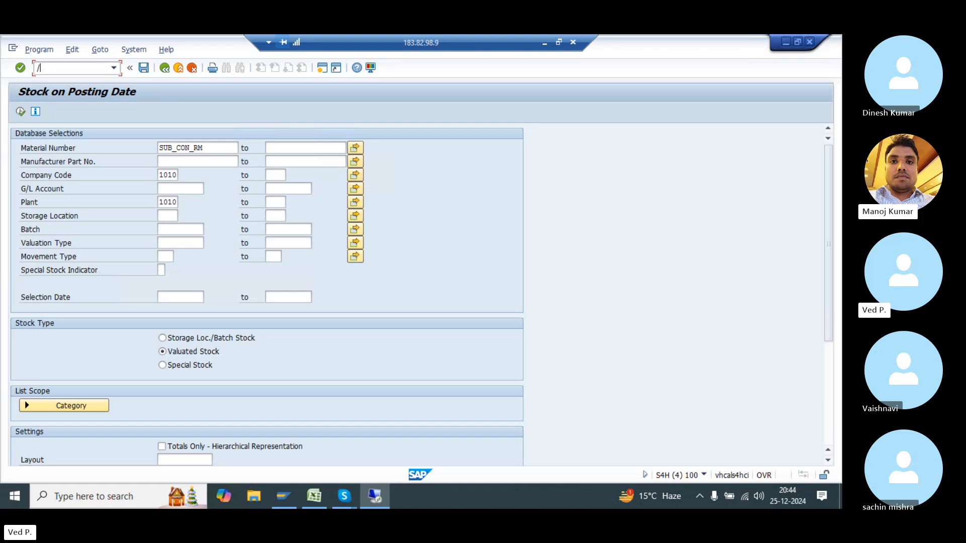
text(n)
key(Return)
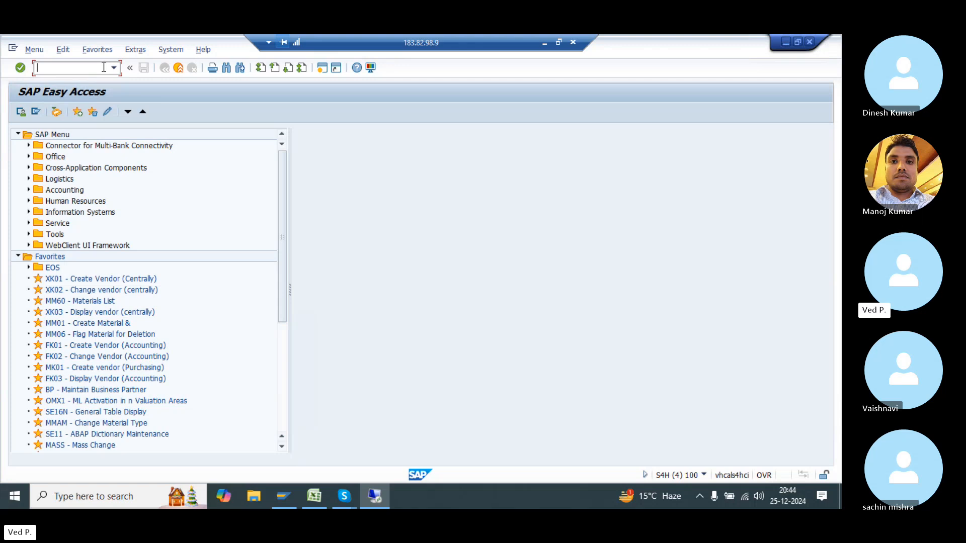
- Try to open the goods issue transaction MB1A from SAP Easy Access
text(/nmb1a)
key(Return)
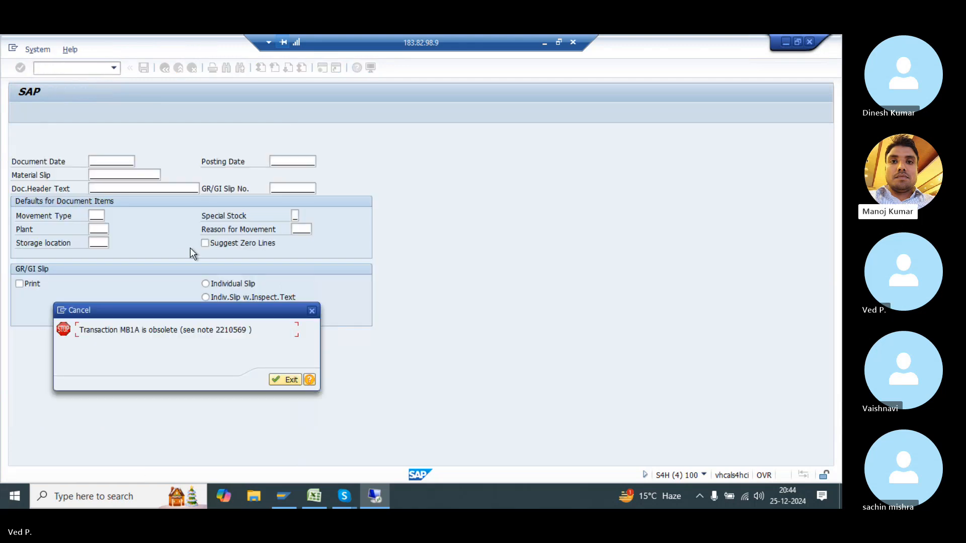
key(Return)
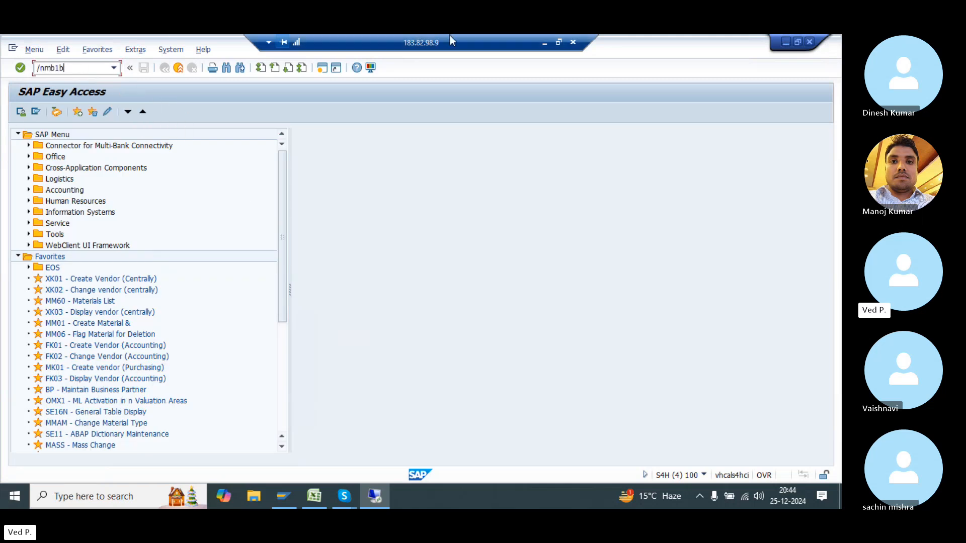
- Switch to the Excel workbook and list the transaction codes MB1B, MB1C and MB1A in cells A48 to A50
click(545, 44)
click(222, 390)
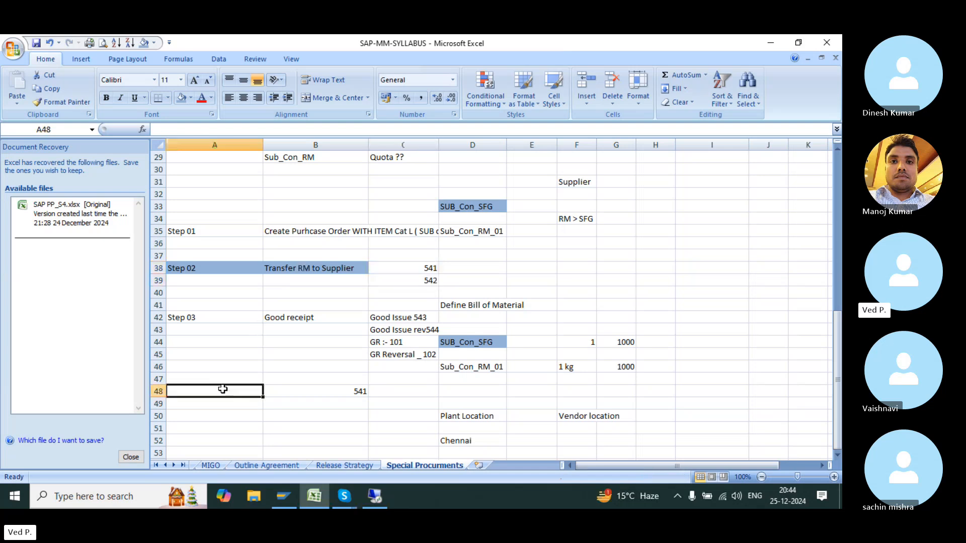
text(MB1B)
key(Return)
text(MB1C)
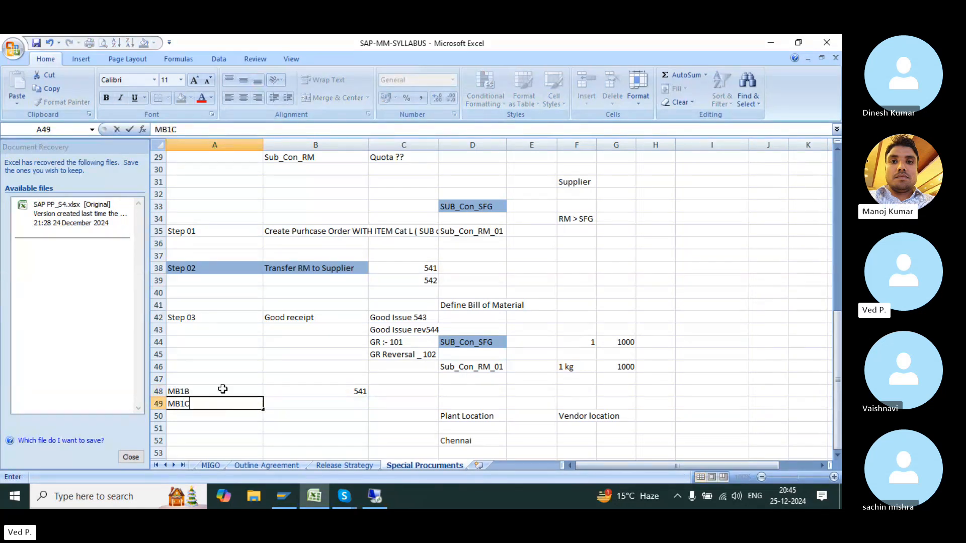
key(Return)
text(MB1A)
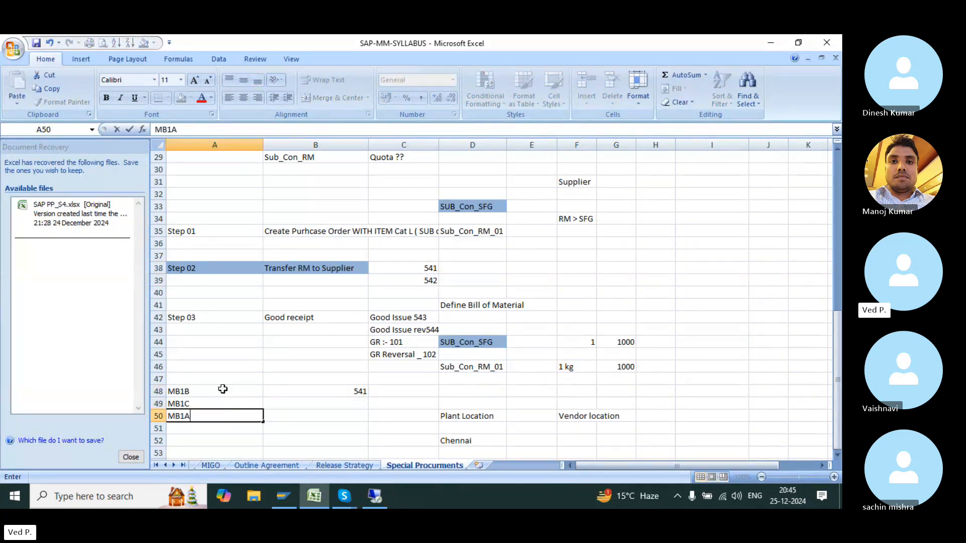
key(Return)
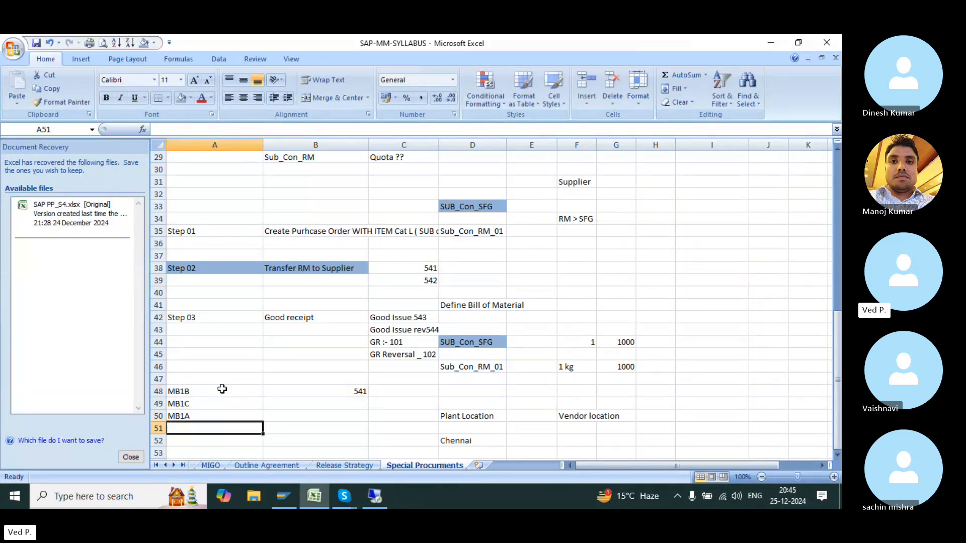
- Switch to SAP, try to open transaction MB1C and examine the note number given in the resulting message
click(375, 496)
text(/NM)
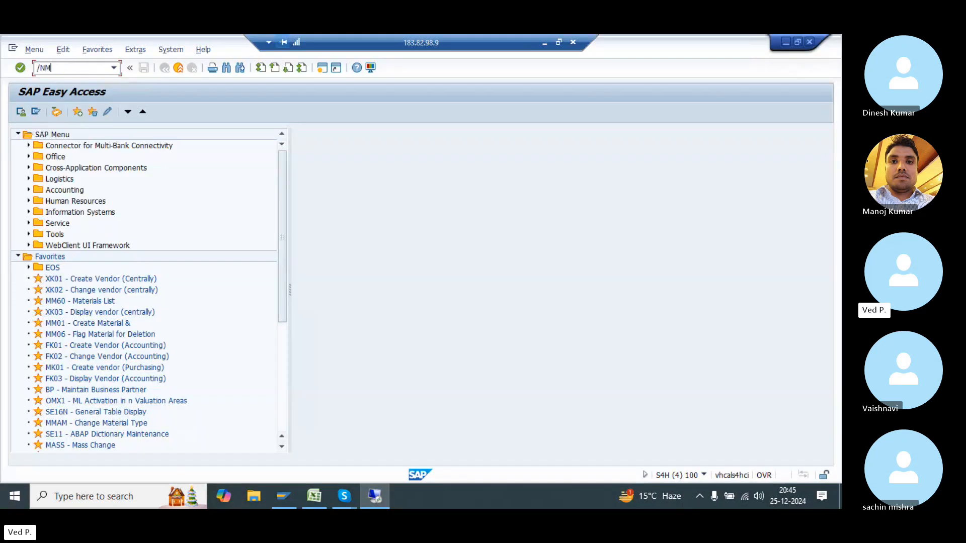
text(B1C)
key(Return)
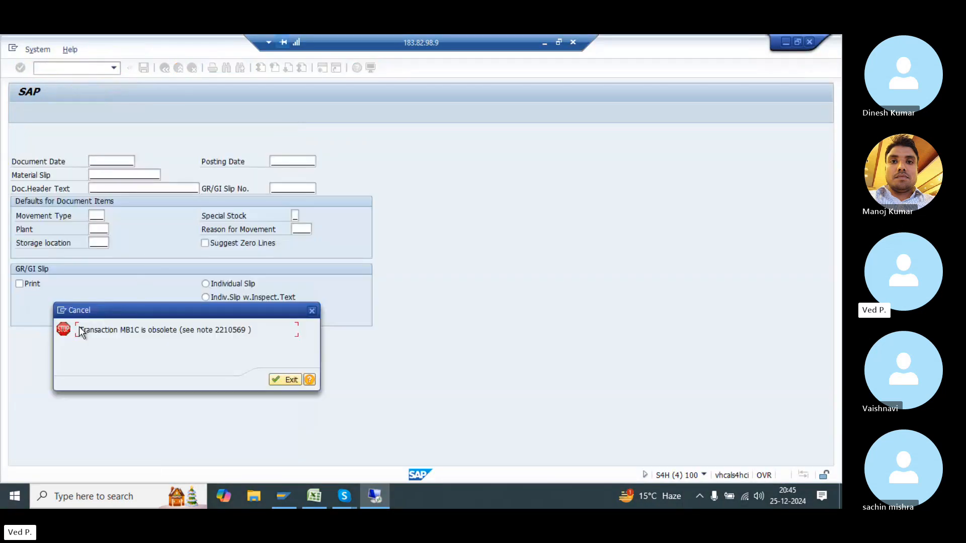
drag(155, 330, 245, 330)
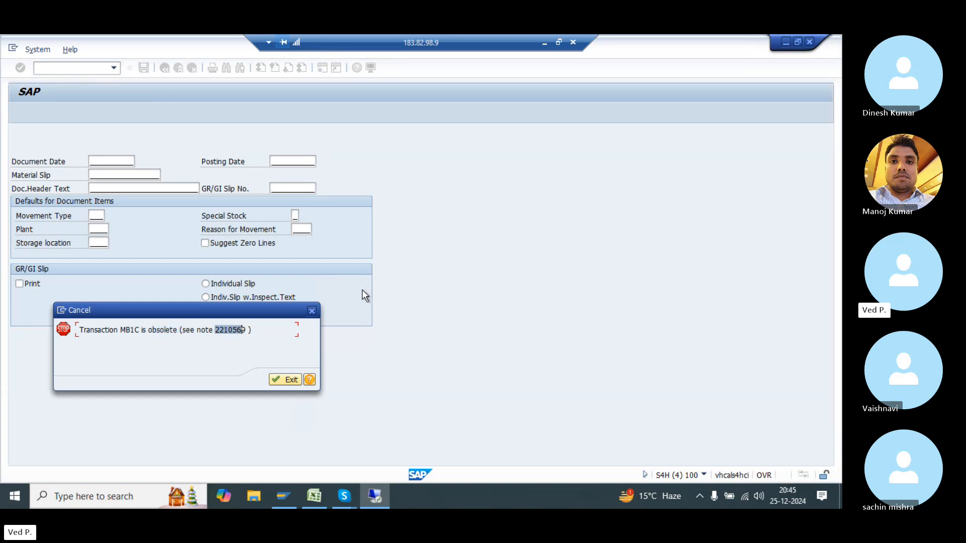
click(311, 313)
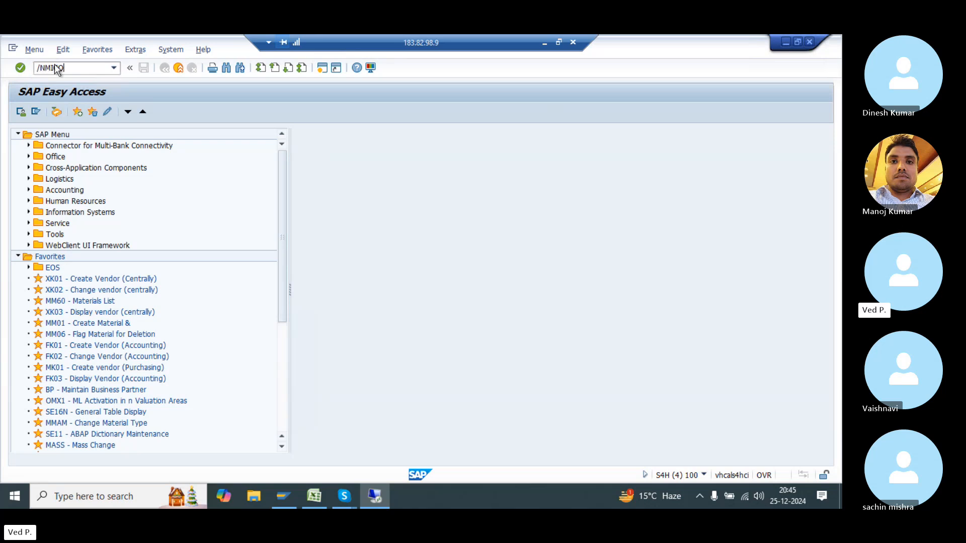
- Open the goods movement transaction MIGO
key(Return)
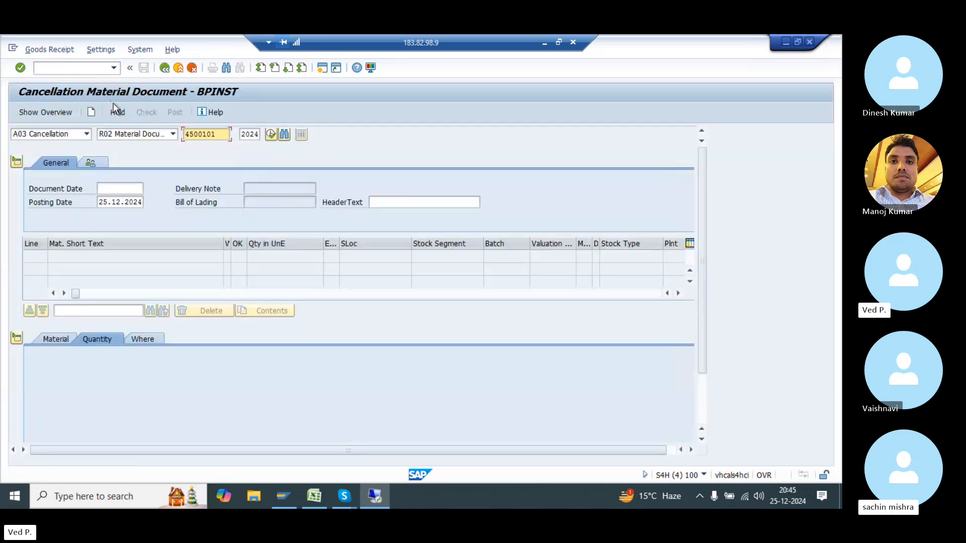
click(72, 71)
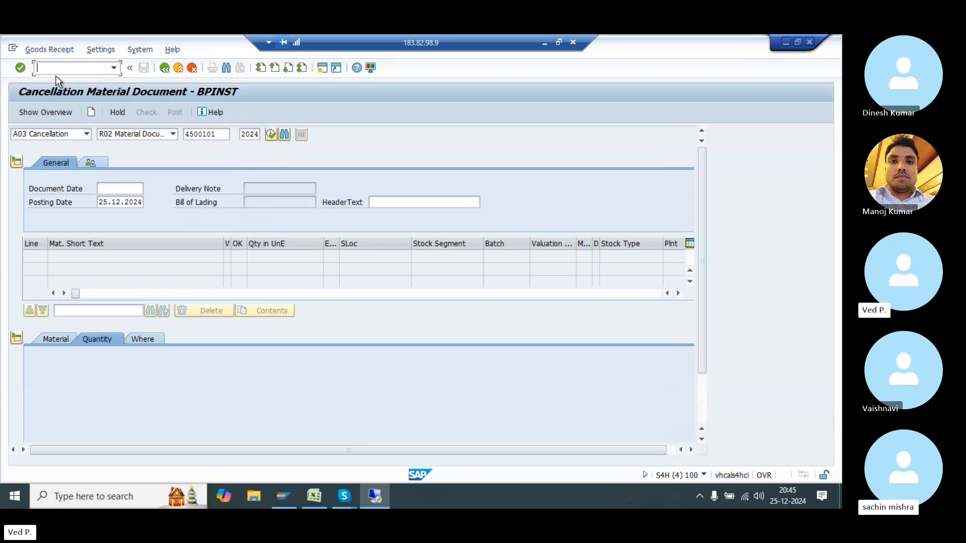
text(/nmigo)
key(Return)
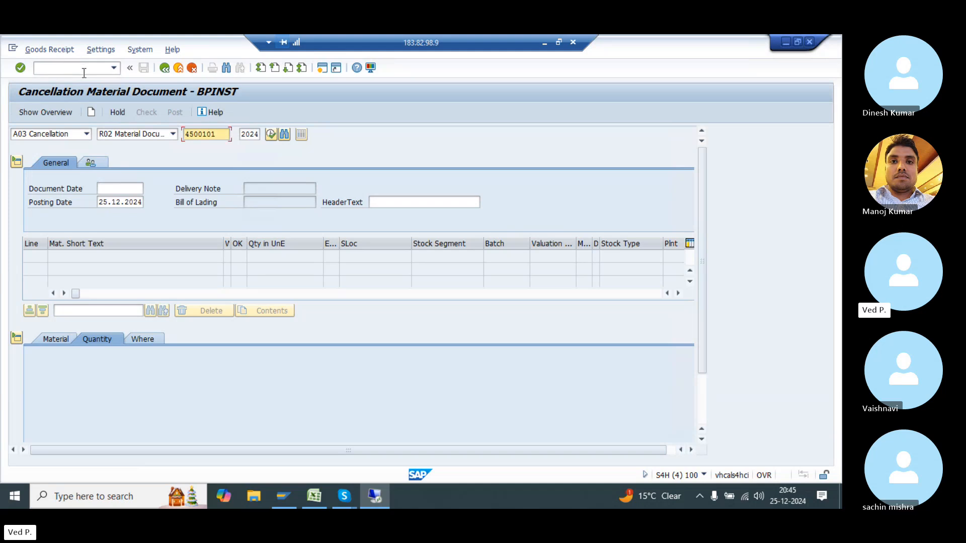
- Try to open transaction MB1A from the MIGO screen
click(56, 134)
click(56, 65)
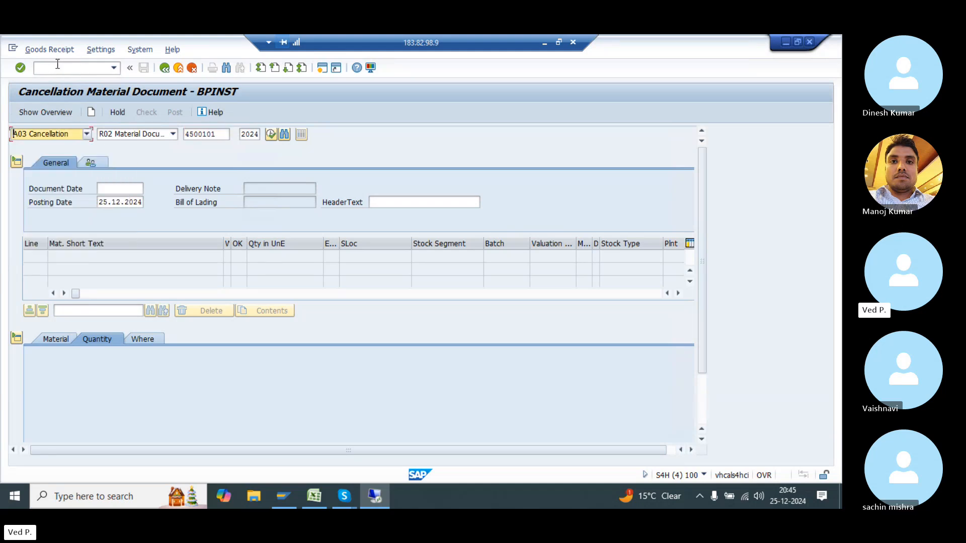
key(/)
click(58, 65)
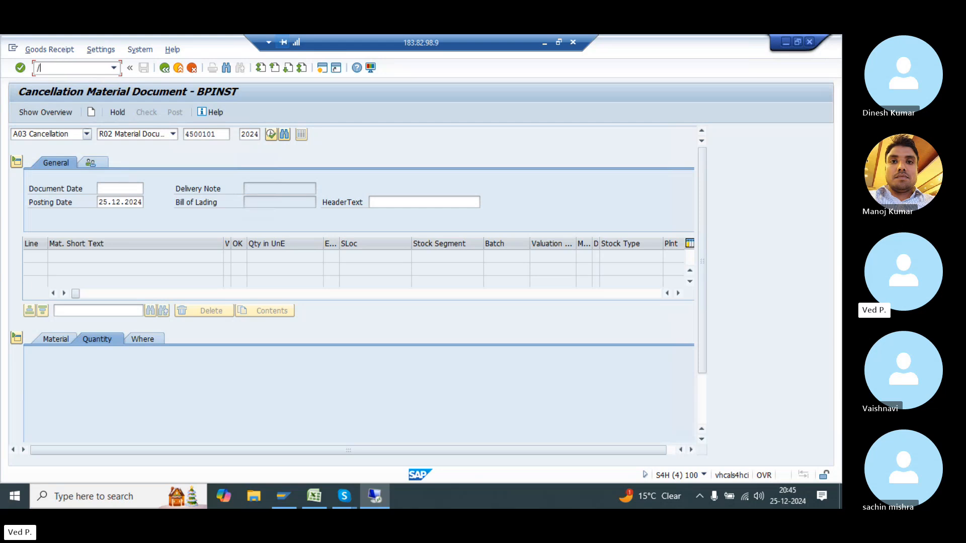
text(/NMB1A)
key(Return)
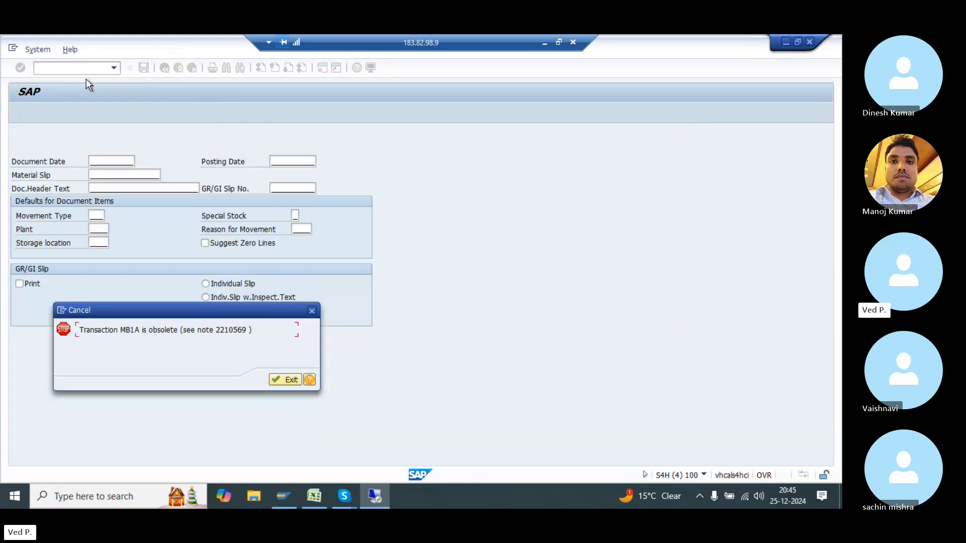
key(Return)
- Open MIGO again and examine the list of available goods movement actions
text(/nmigo)
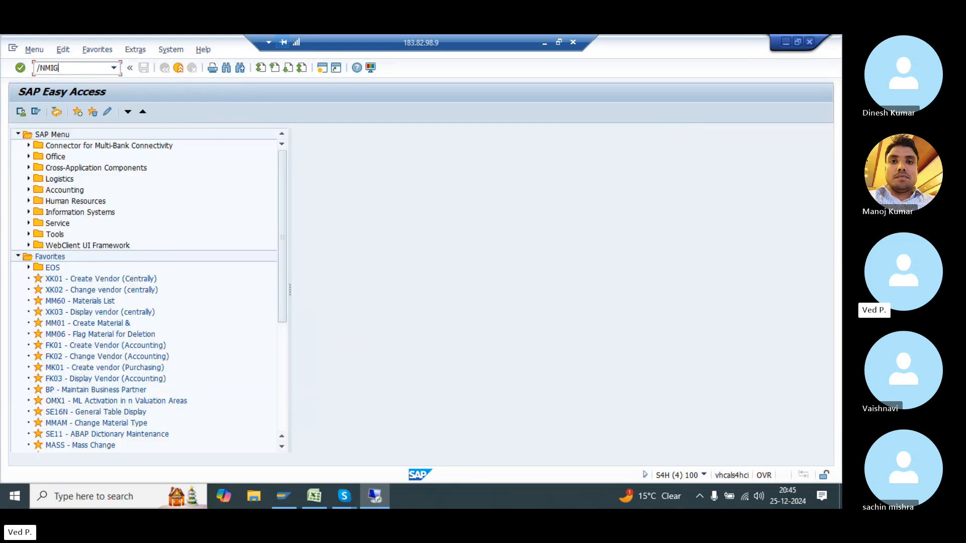
key(Return)
click(59, 130)
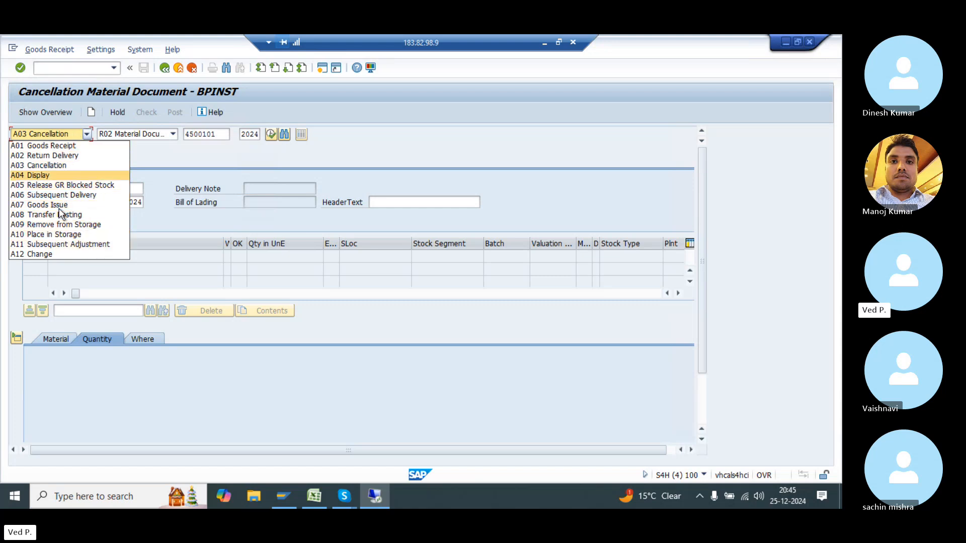
click(174, 168)
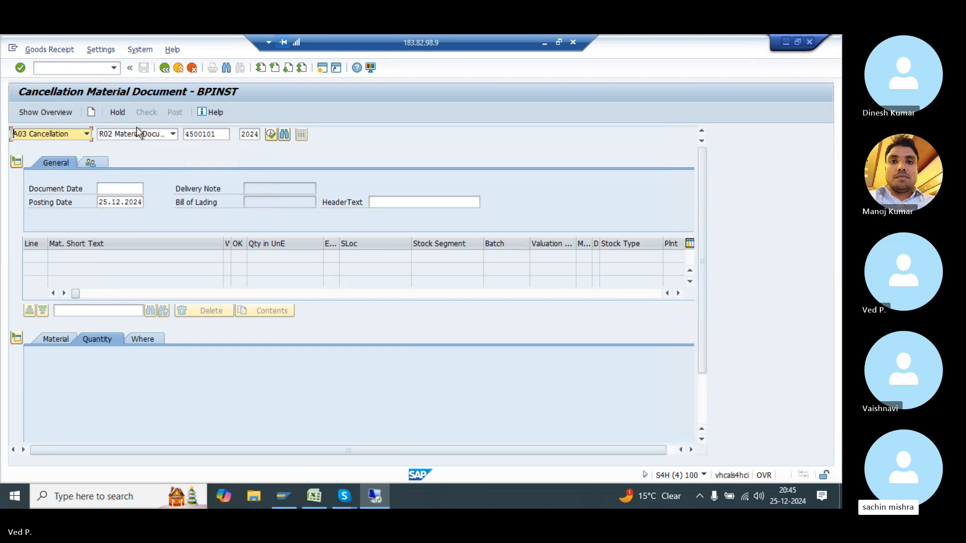
- Try to open the older goods movement transactions MB1B and MB1A
click(60, 67)
text(/NMB1)
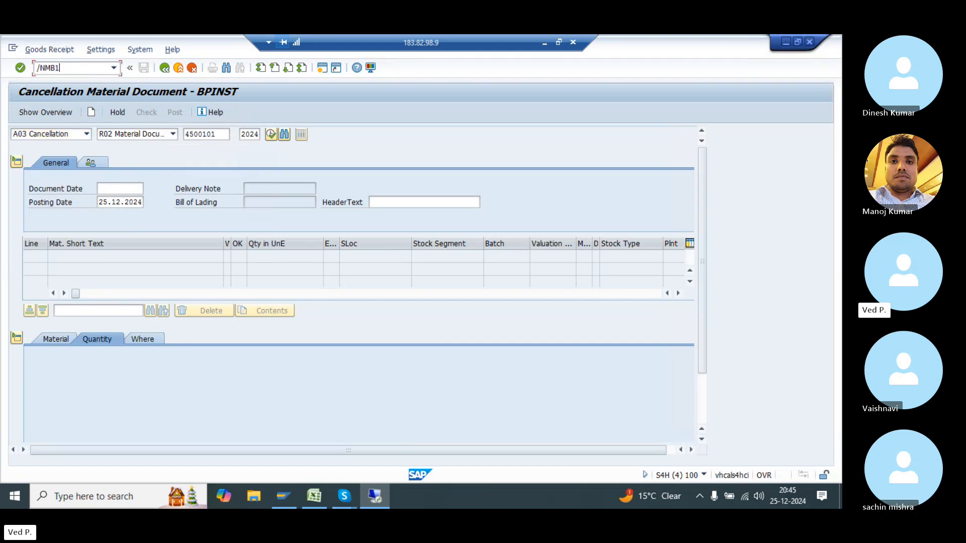
text(B)
key(Return)
key(Return)
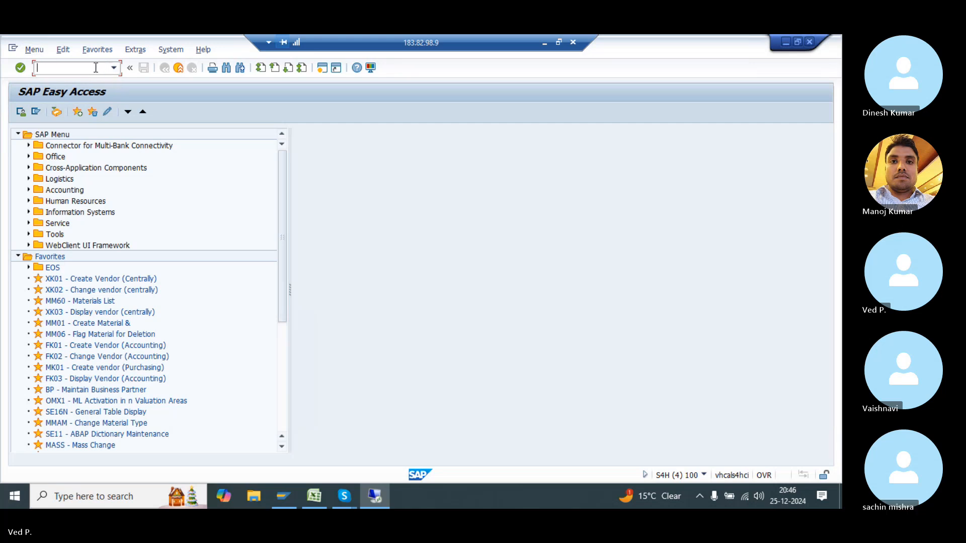
text(/)
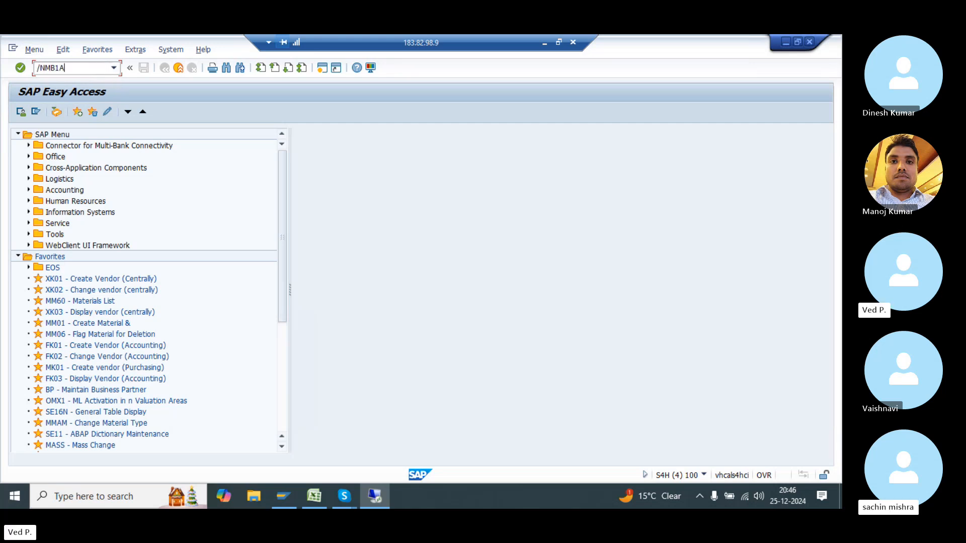
text(NMB1A)
key(Return)
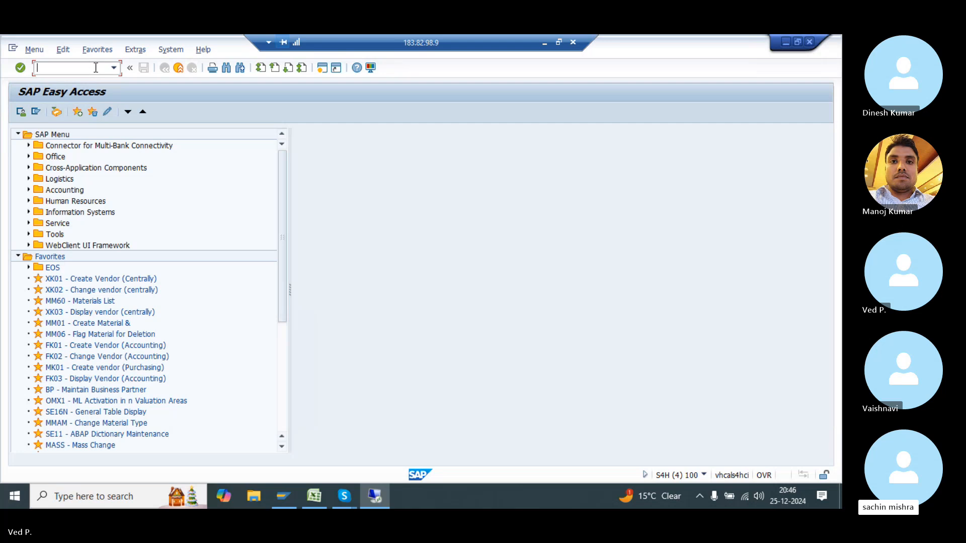
- Open the material document list transaction MB51 in place of the current screen
text(/NMB51)
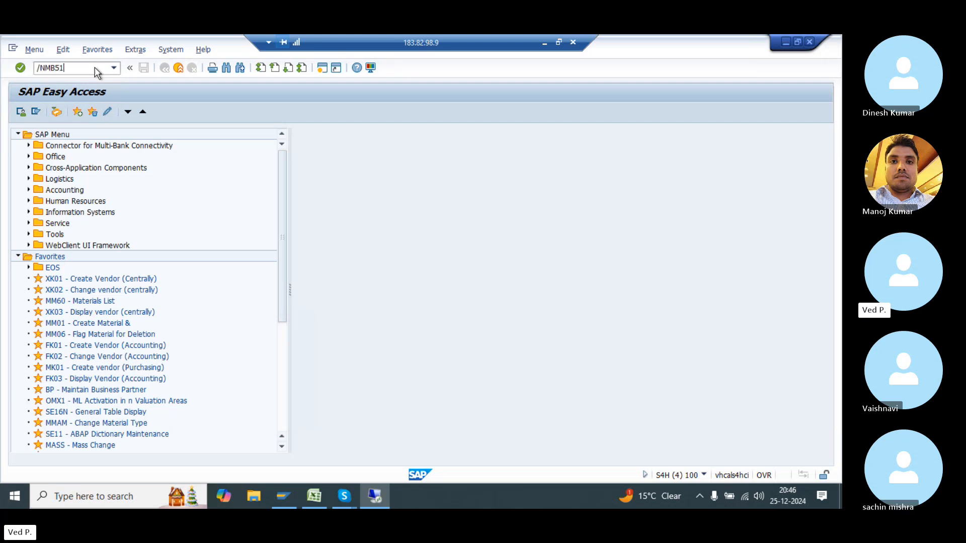
key(Return)
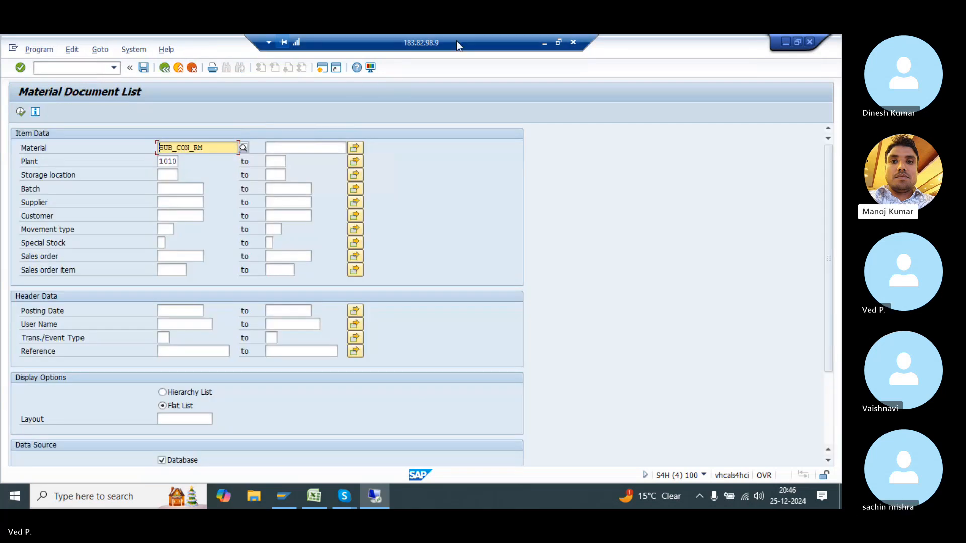
- Switch to the Excel workbook and format cells A48:A50 with the obsolete transaction codes in bold red text on a blue fill
click(545, 45)
drag(176, 390, 183, 412)
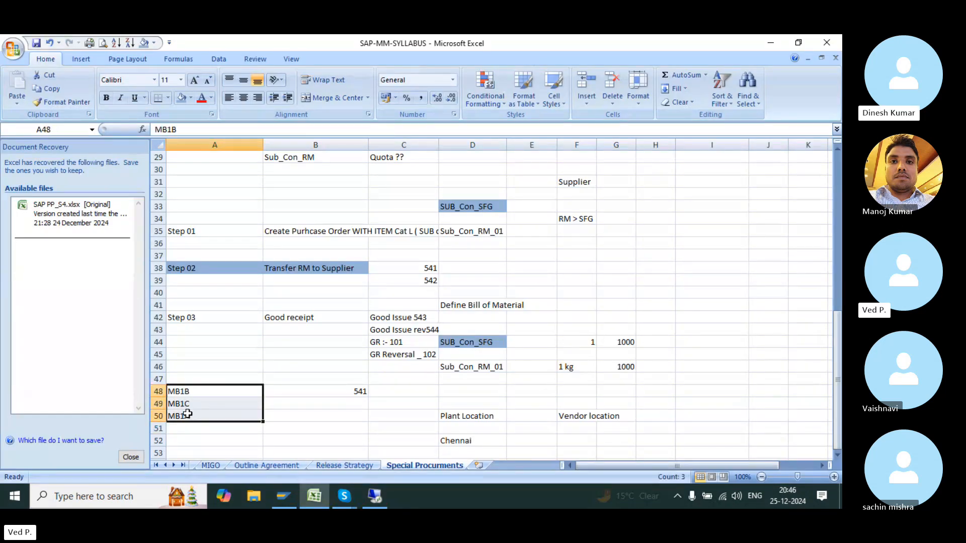
click(181, 97)
click(201, 97)
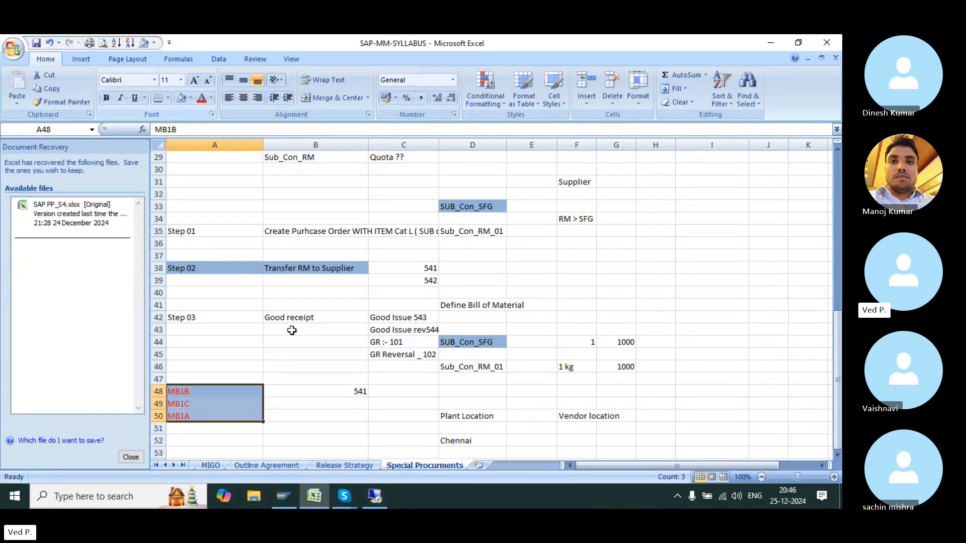
key(ctrl+b)
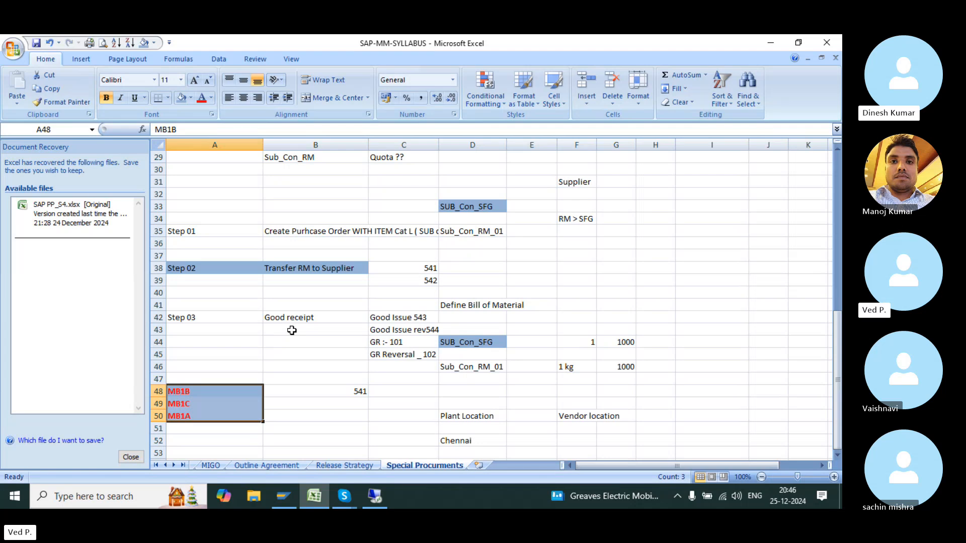
click(181, 389)
drag(176, 394, 180, 416)
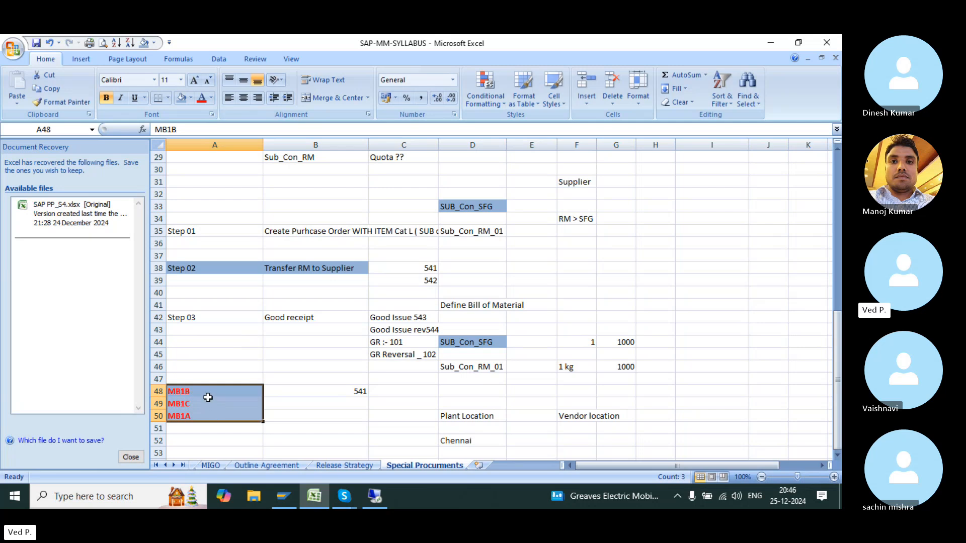
drag(207, 392, 200, 417)
drag(199, 391, 196, 414)
click(217, 359)
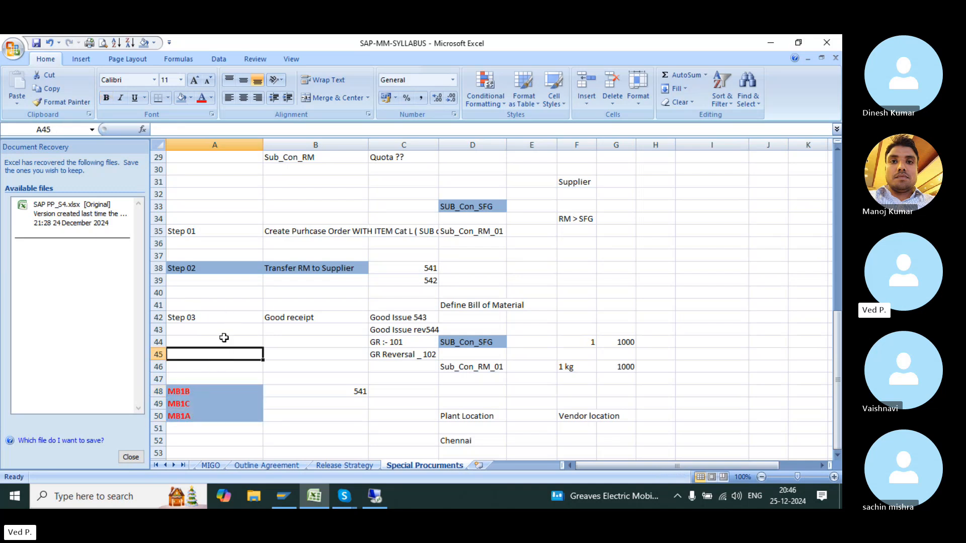
drag(200, 391, 191, 415)
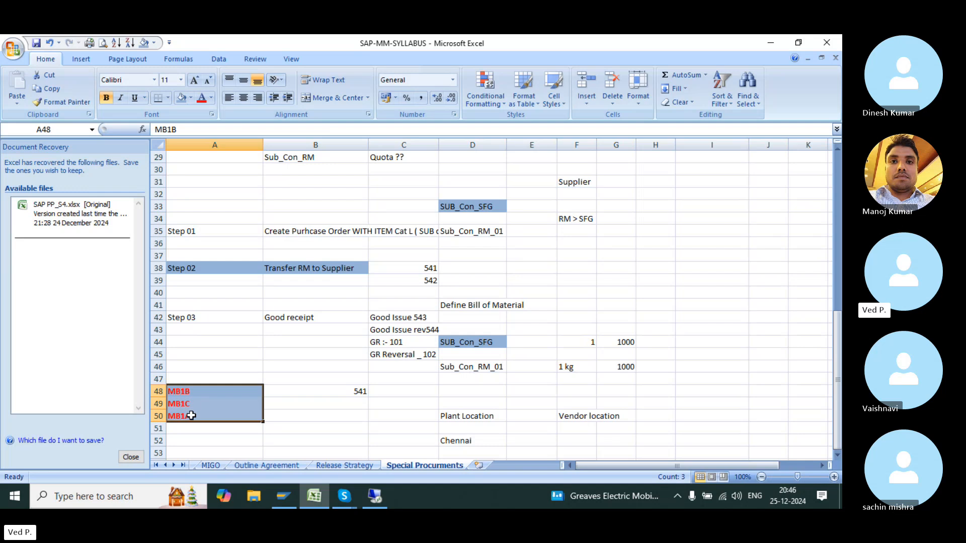
click(207, 352)
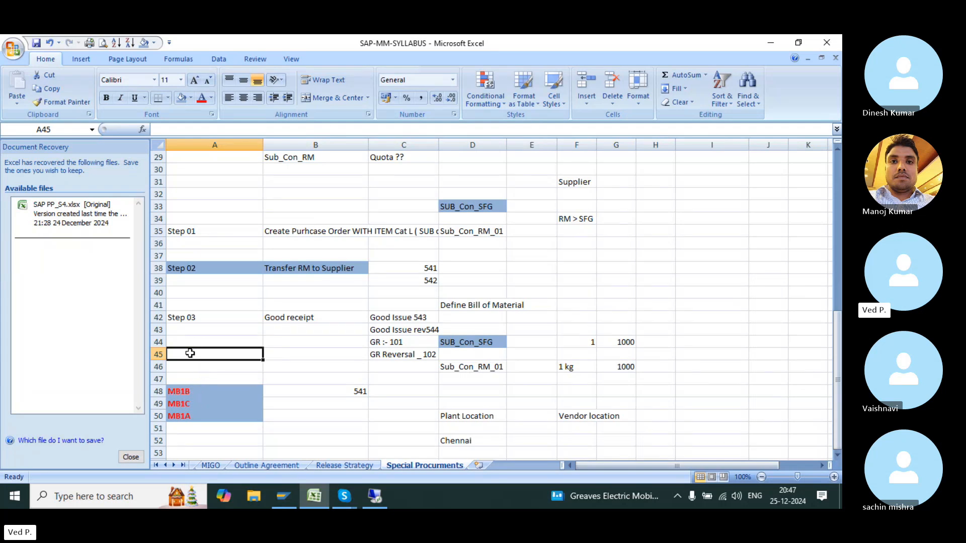
click(187, 336)
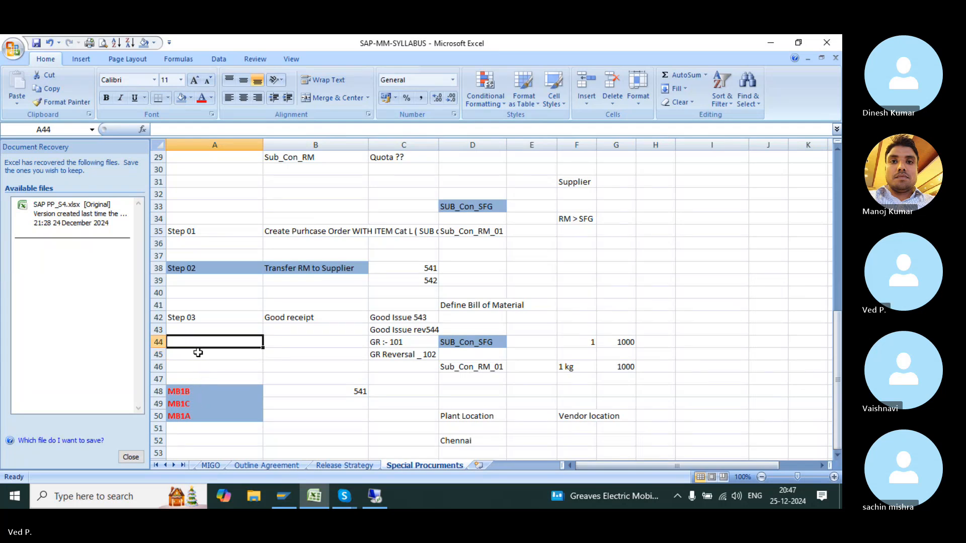
drag(192, 391, 189, 412)
- Enter MIGO in cell A45 above the obsolete transaction codes and delete the entry again
click(197, 357)
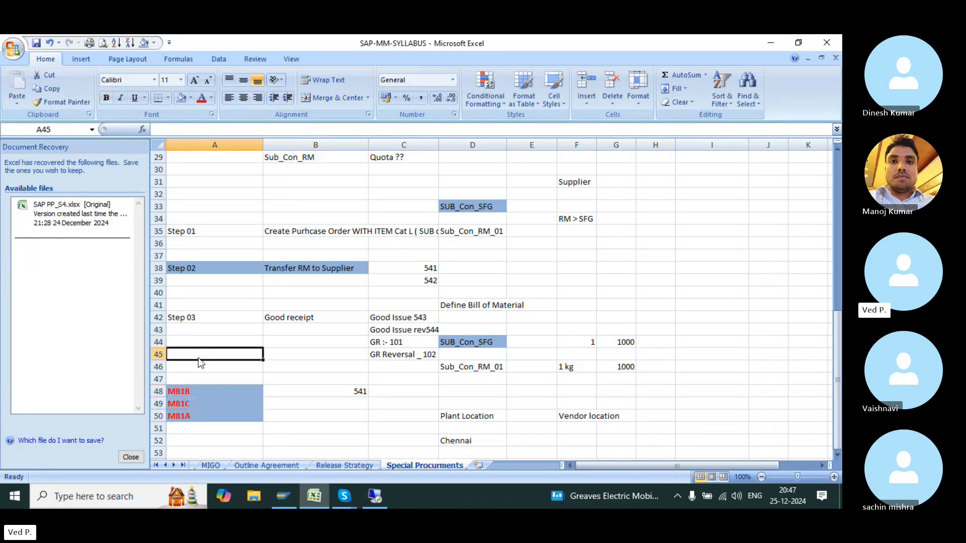
text(mig)
key(BackSpace)
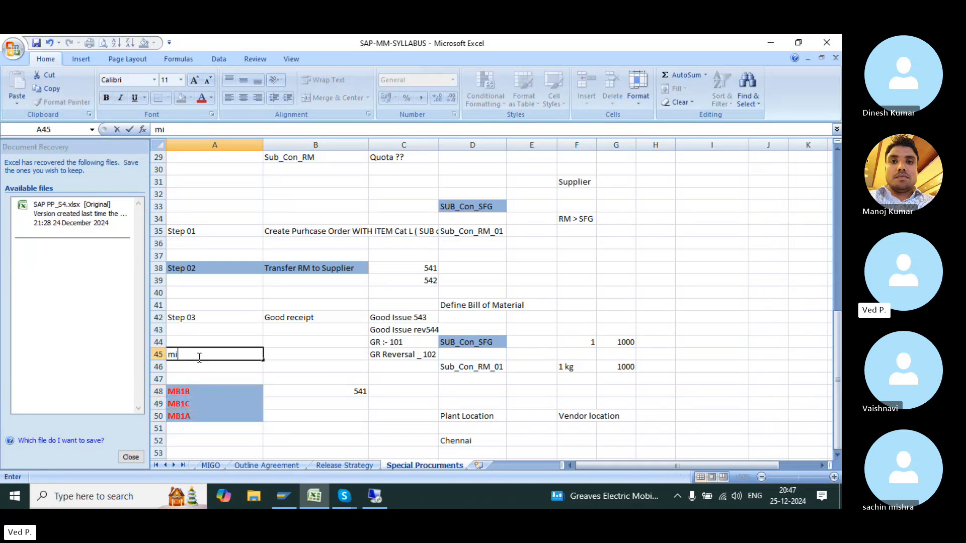
key(BackSpace)
key(BackSpace)
text(MIGO)
key(Return)
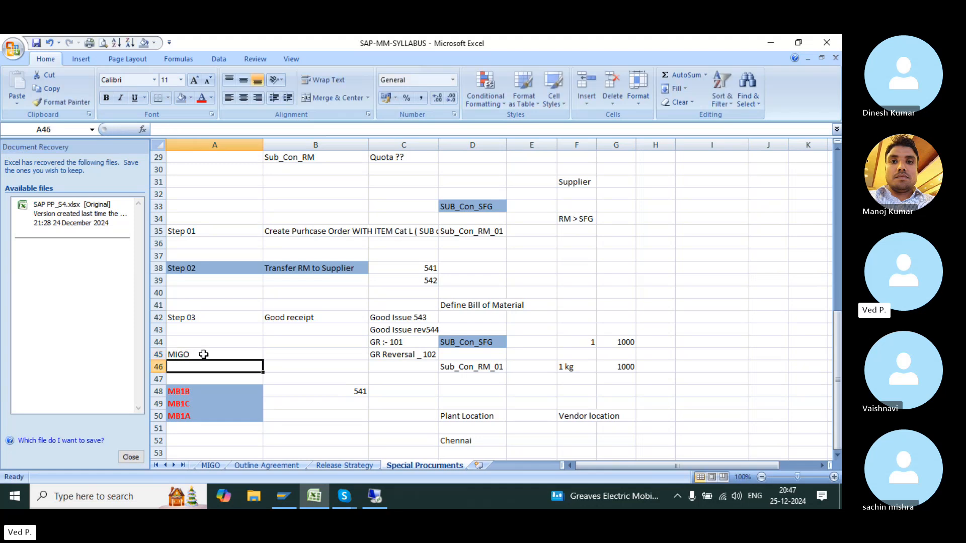
click(198, 357)
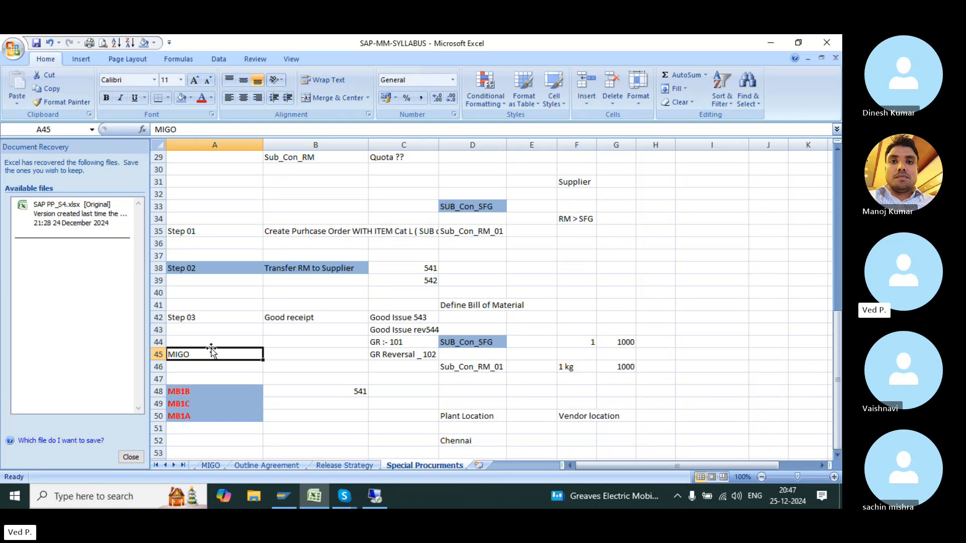
key(Delete)
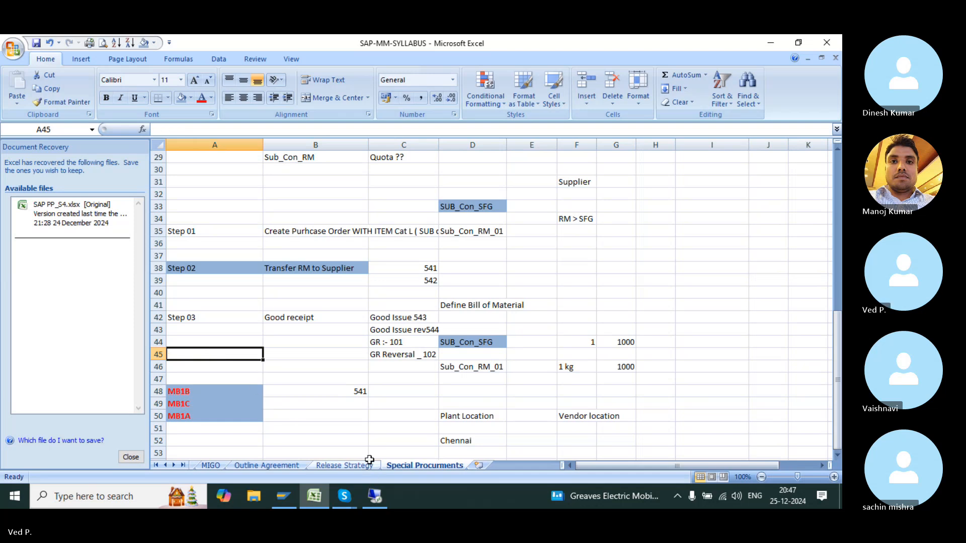
- Switch back to SAP, restart MB51 and run the material document list for material SUB_CON_RM in plant 1010
click(374, 495)
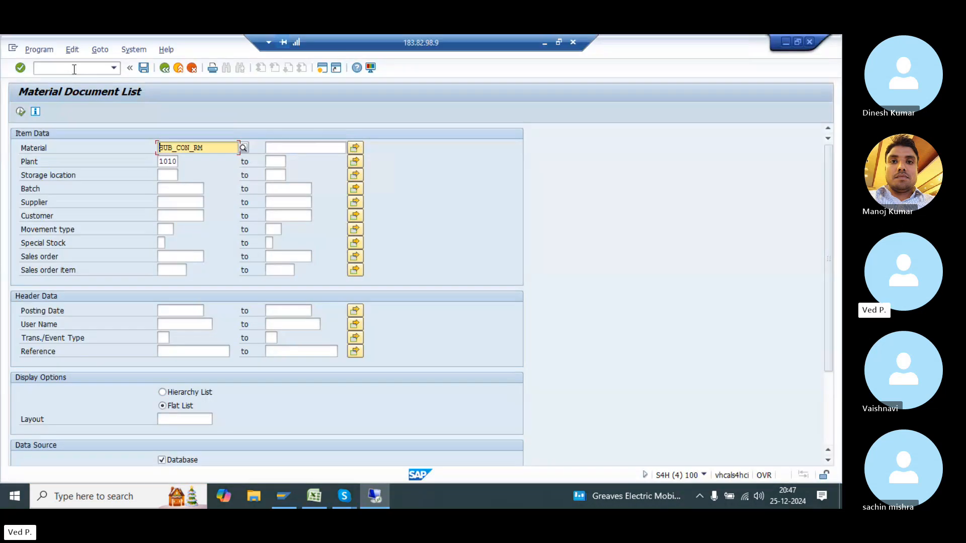
text(/NMB51)
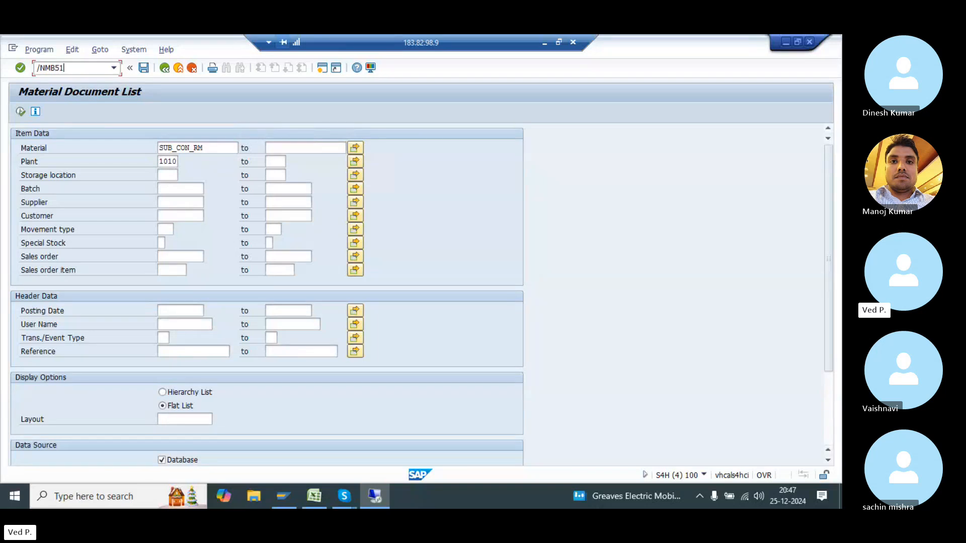
key(Return)
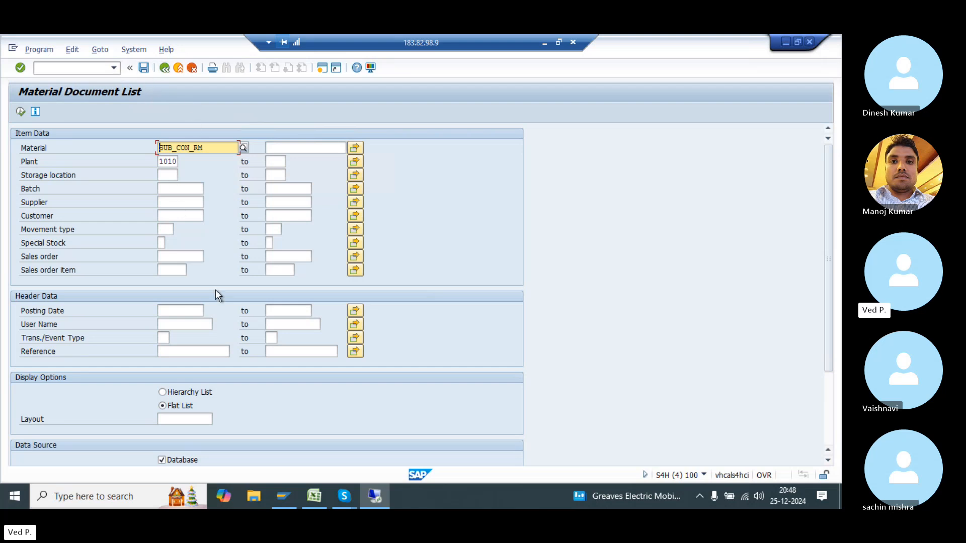
click(20, 111)
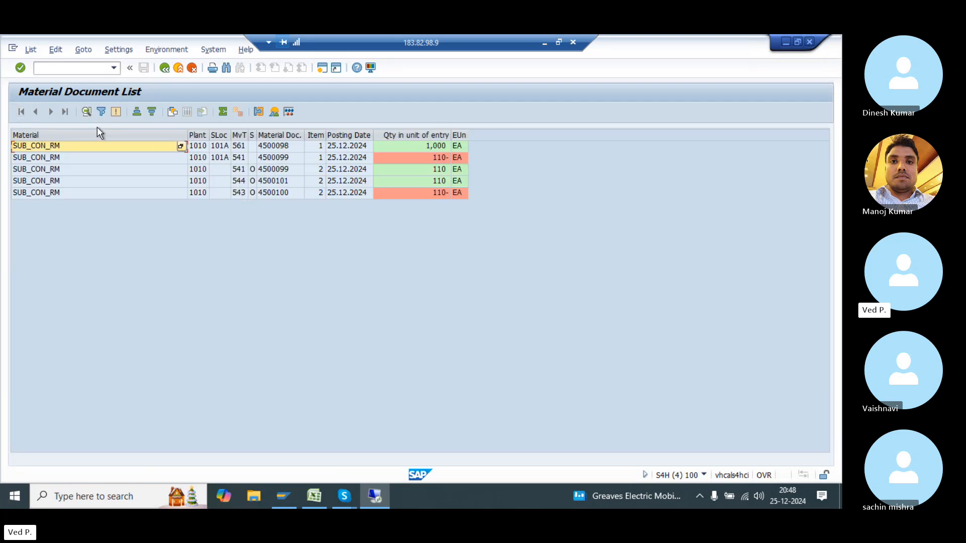
- Examine the movement types, posting dates and quantities of each SUB_CON_RM document in the list
click(368, 135)
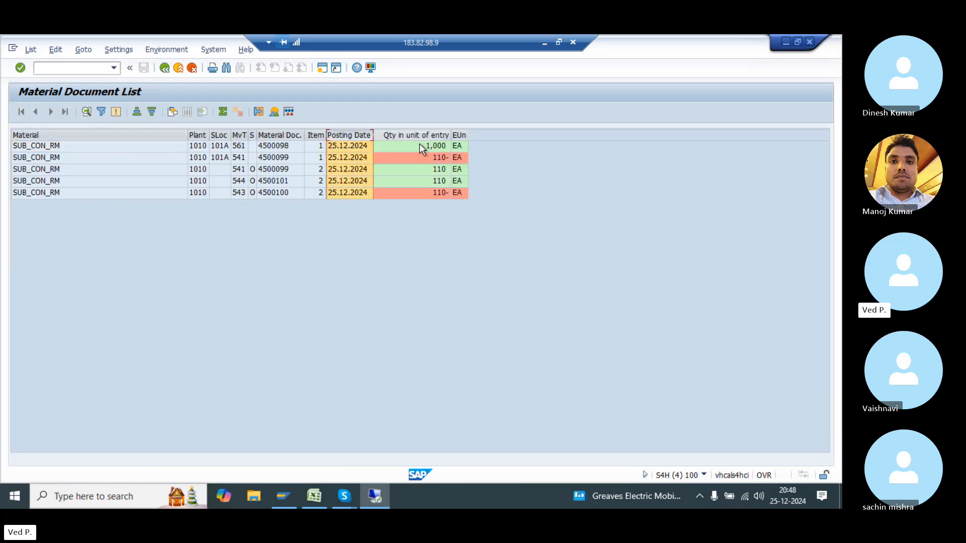
click(421, 147)
click(242, 157)
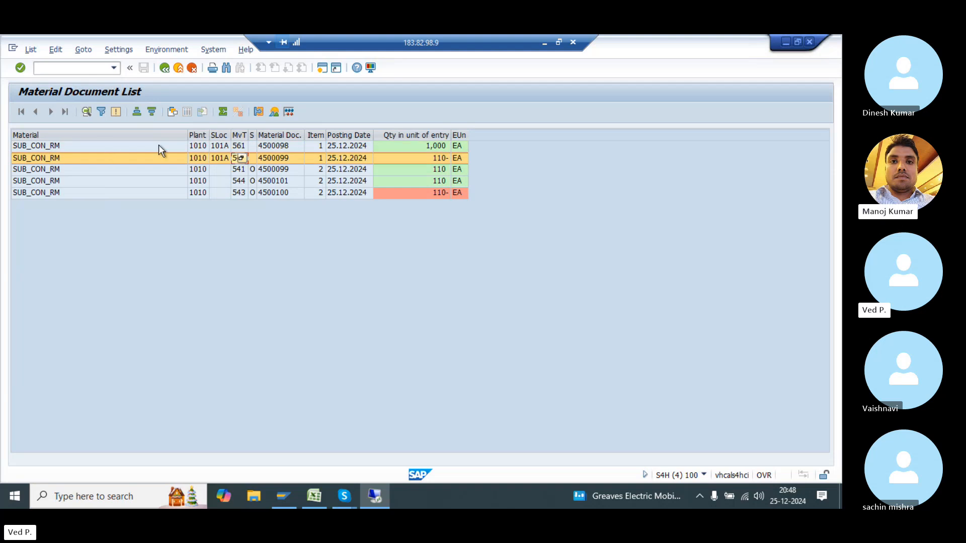
click(52, 147)
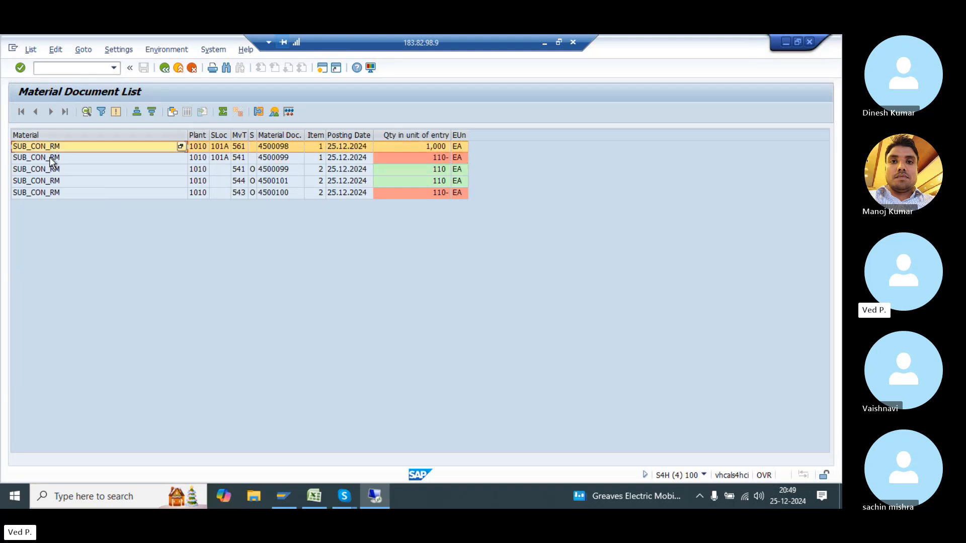
click(49, 157)
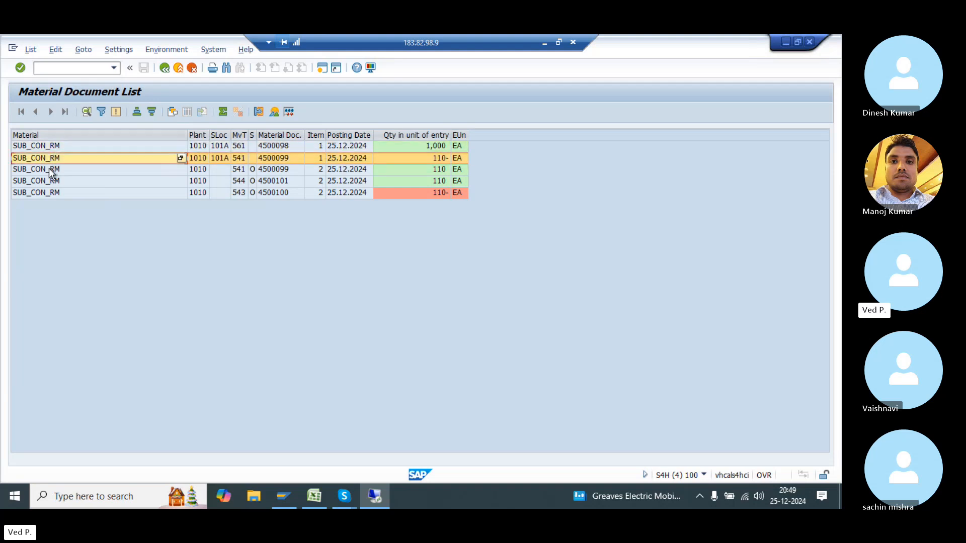
click(49, 168)
click(49, 181)
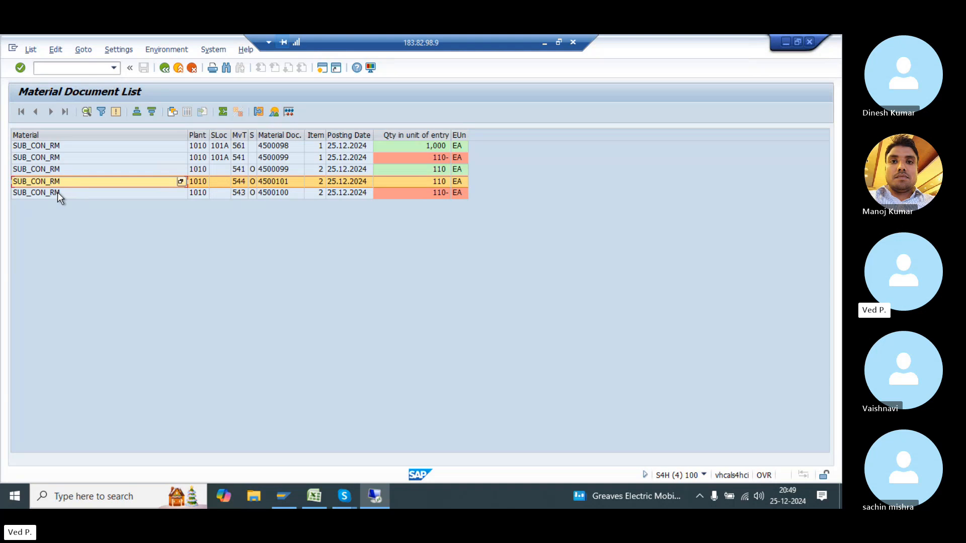
click(57, 192)
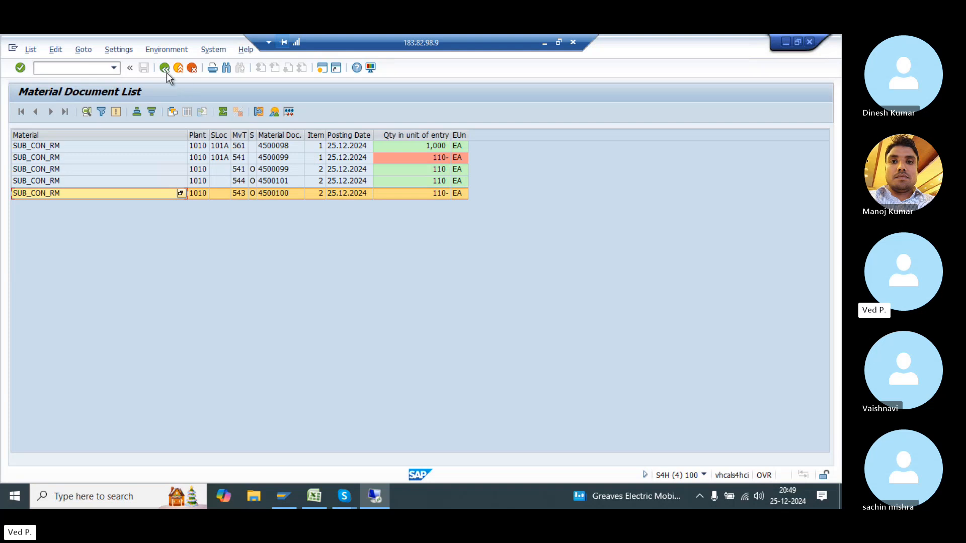
click(119, 50)
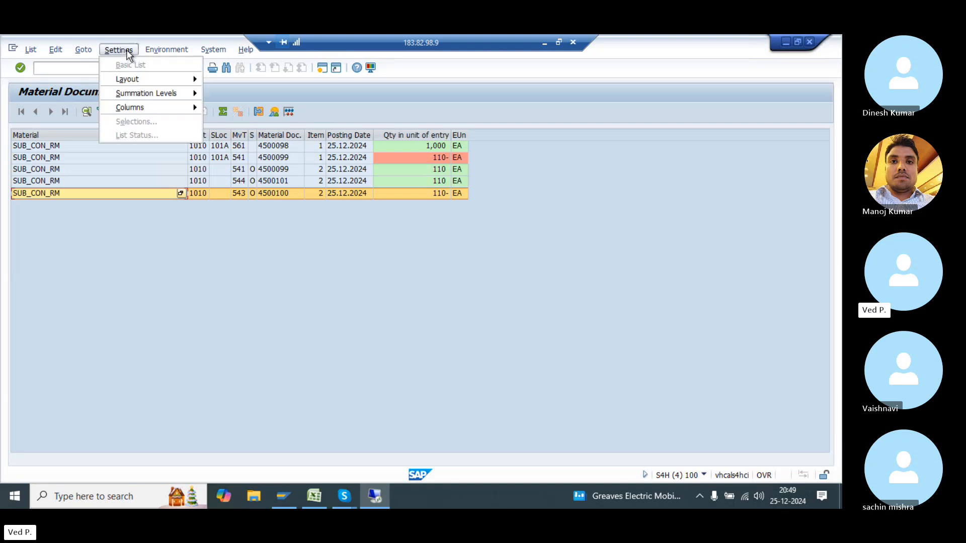
mouse_move(147, 76)
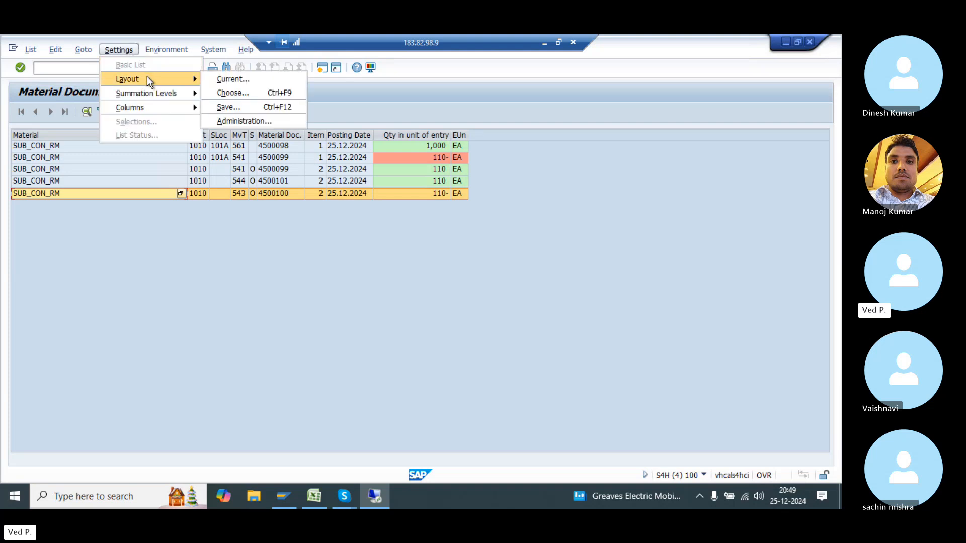
click(246, 93)
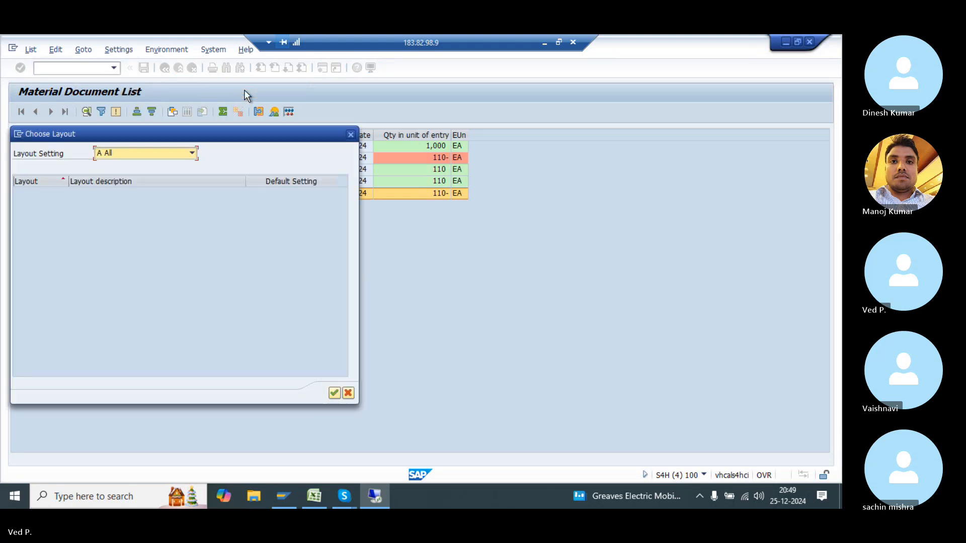
key(Escape)
- Change the current layout of the material document list to display every available column from the column set
click(111, 52)
mouse_move(146, 77)
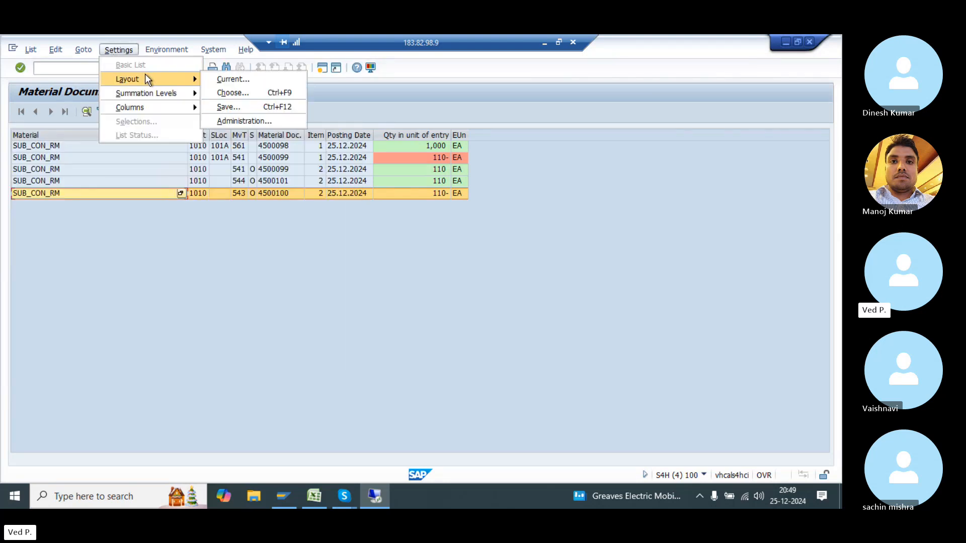
click(215, 79)
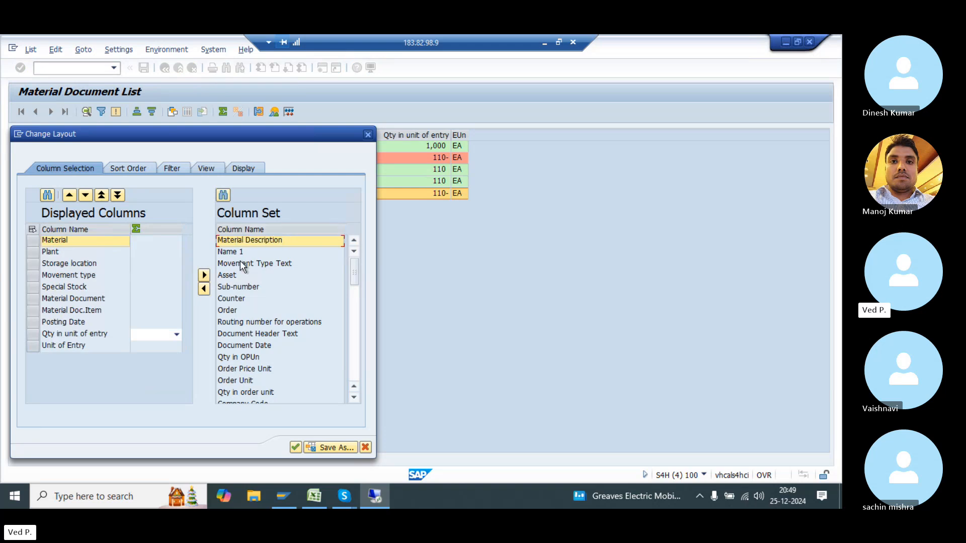
click(241, 264)
click(246, 312)
key(ctrl+a)
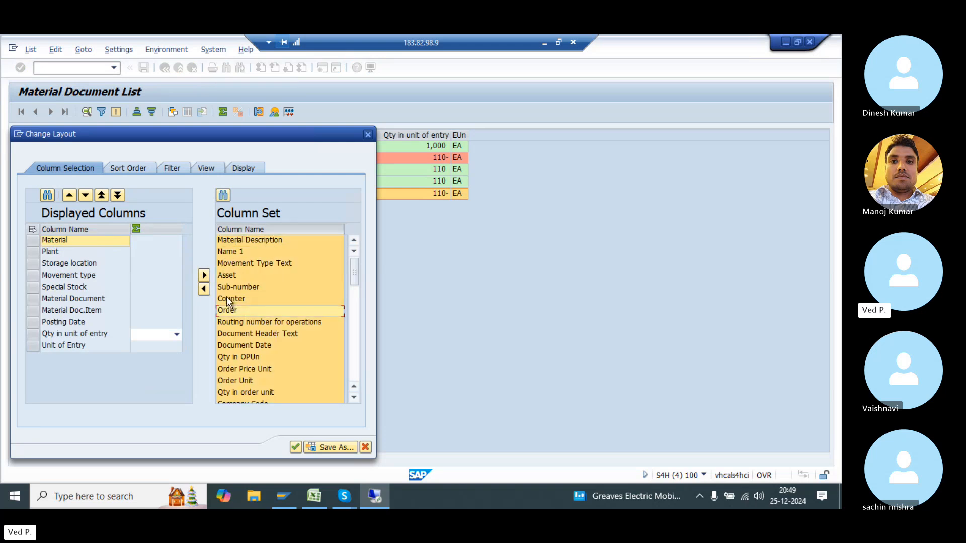
click(204, 289)
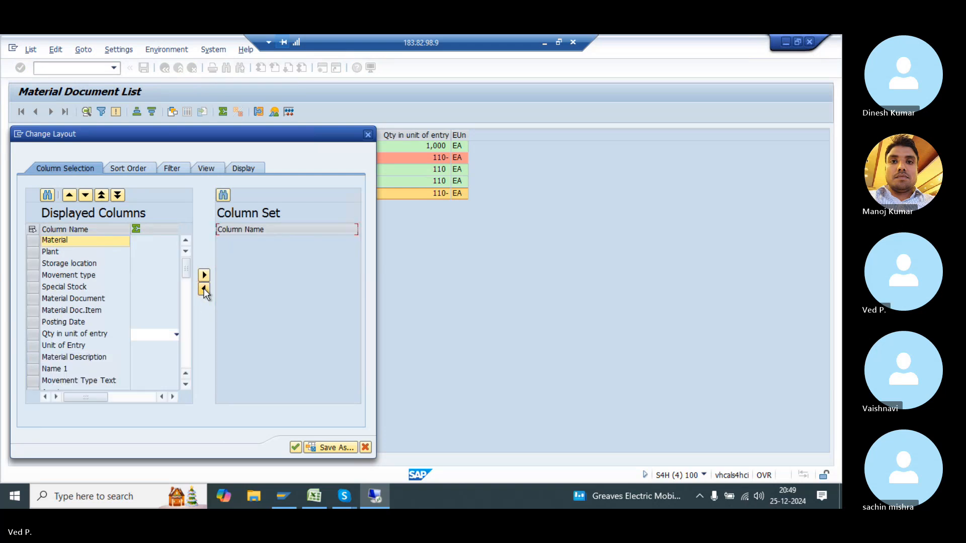
click(295, 448)
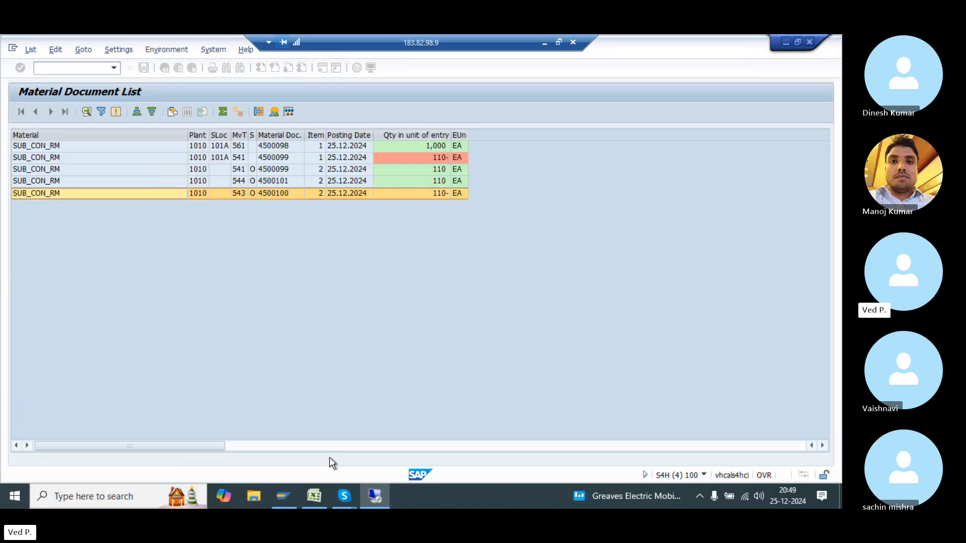
click(131, 134)
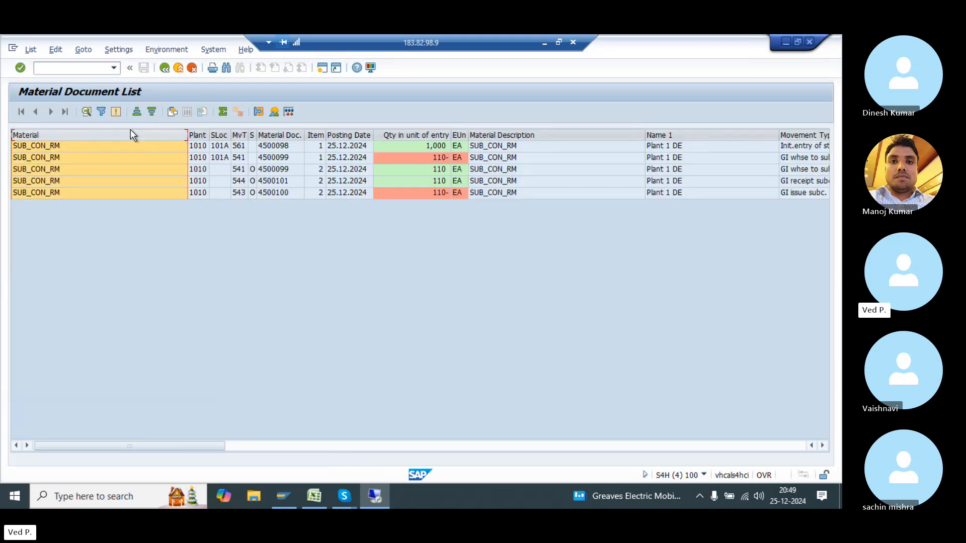
click(367, 171)
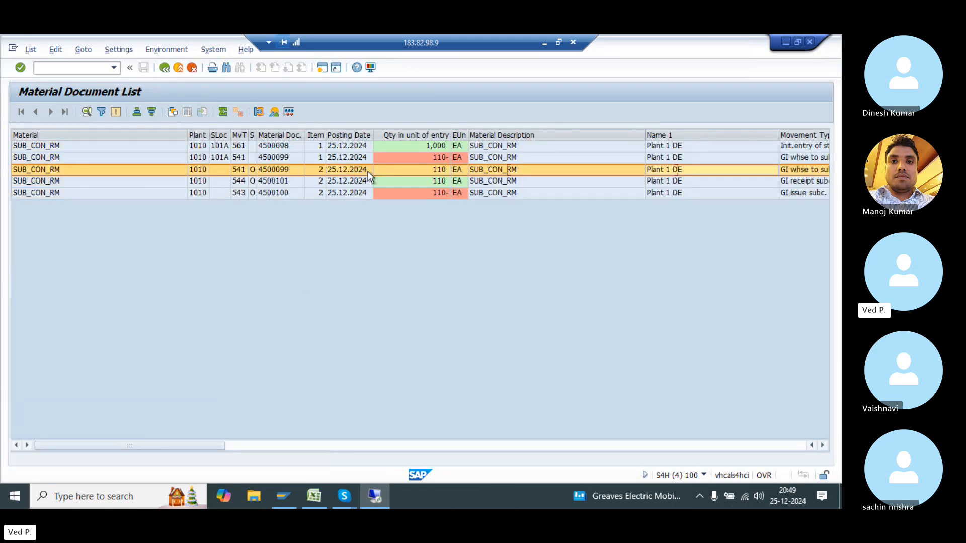
- Examine the movement type text, document date, order quantity, entry time and purchase order columns of the SUB_CON_RM documents
key(Right)
key(Right)
key(Right)
key(Right)
key(Right)
key(Right)
key(Right)
key(Right)
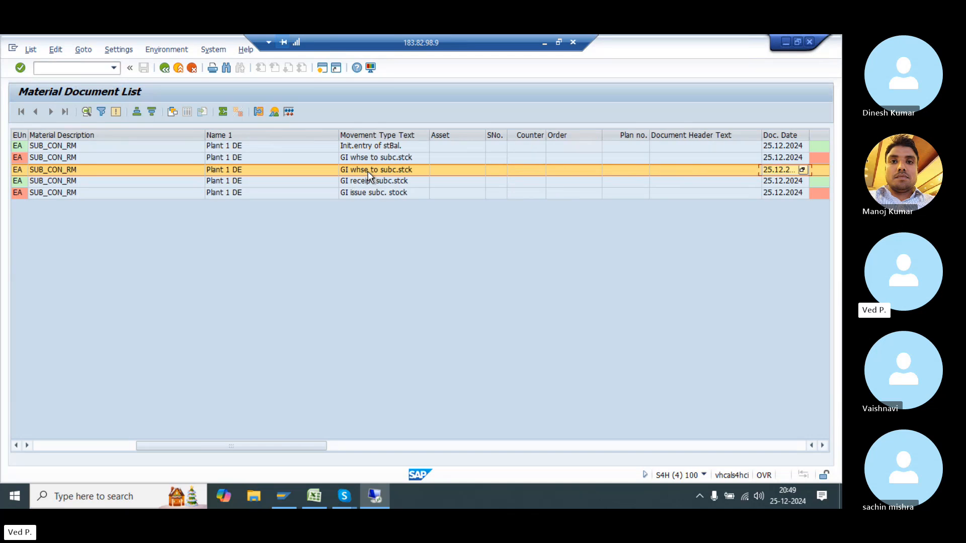
click(382, 135)
click(403, 158)
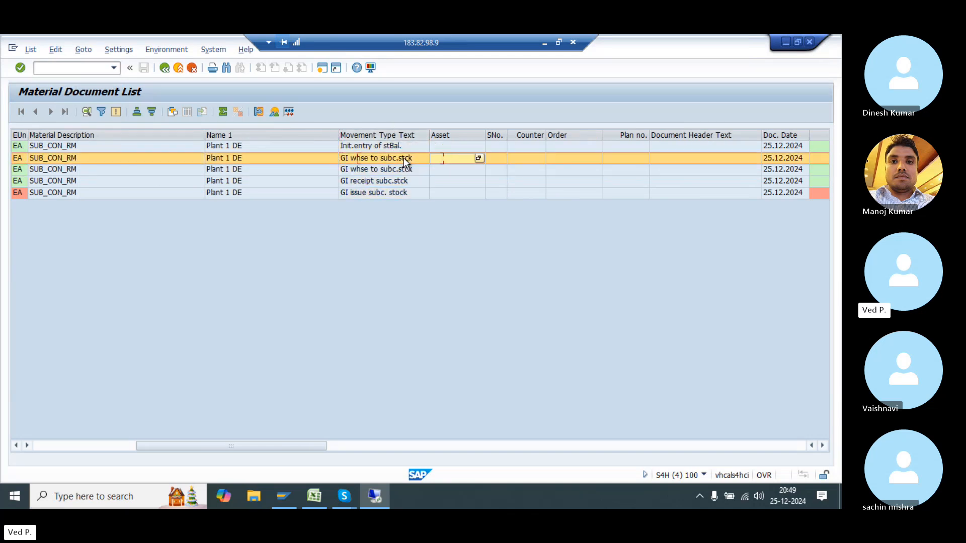
key(Right)
key(Right)
key(Right)
key(Right)
key(Right)
key(Right)
key(Right)
key(Right)
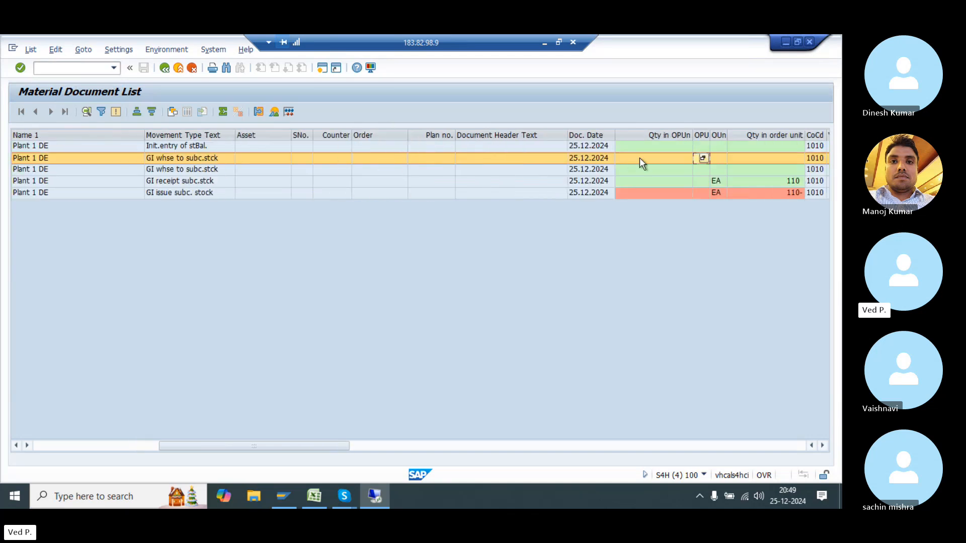
click(601, 135)
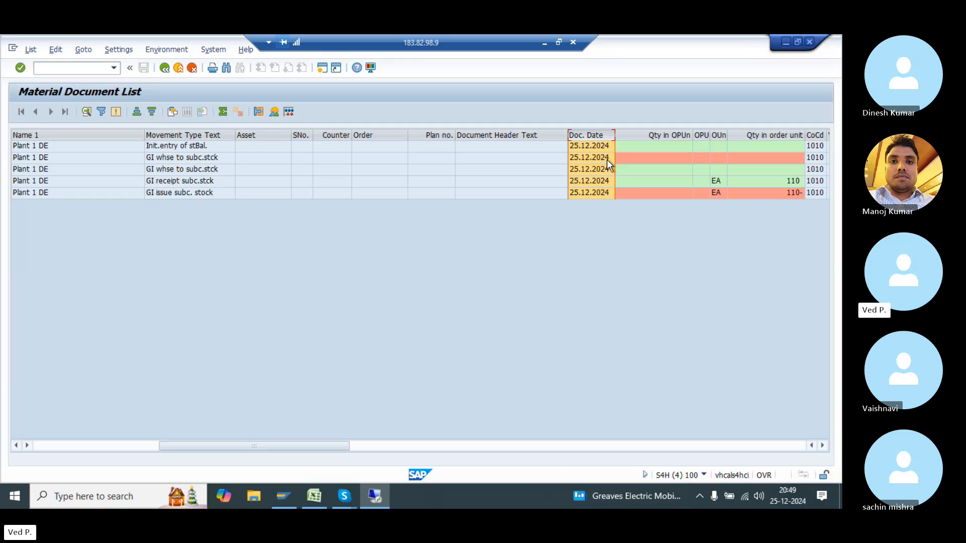
click(669, 158)
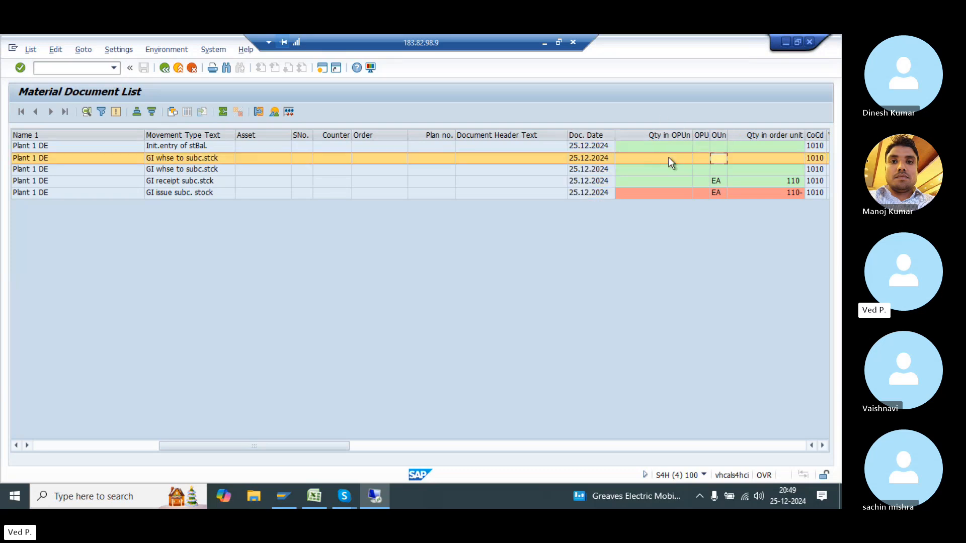
key(Right)
key(Right)
key(Right)
key(Right)
key(Right)
key(Right)
key(Right)
key(Right)
key(Right)
key(Right)
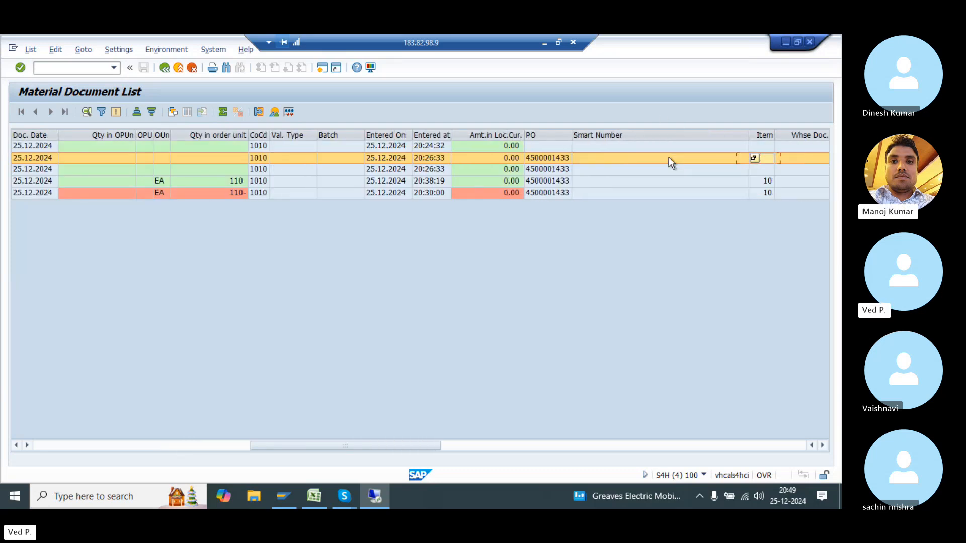
click(528, 182)
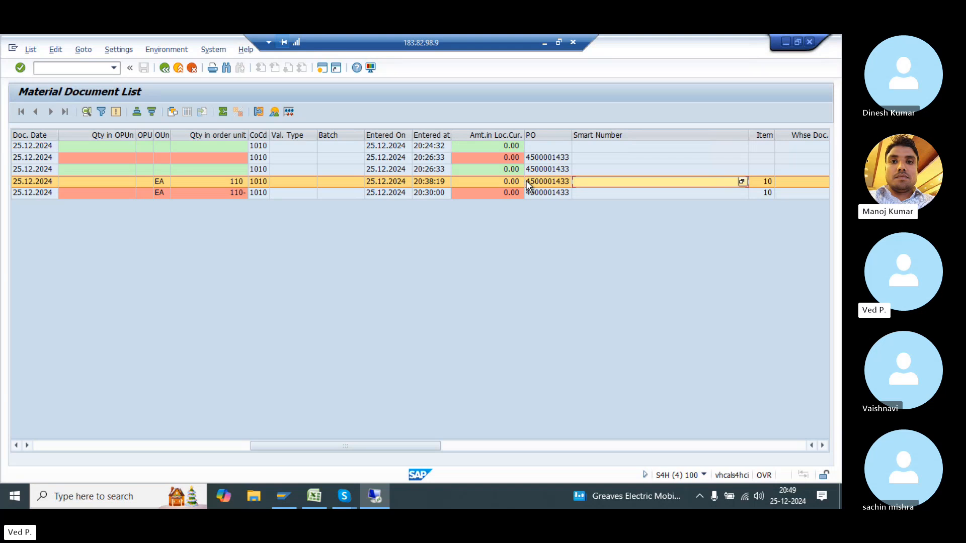
- Examine the supplier, quantity and material document year columns of the SUB_CON_RM documents
key(Right)
key(Right)
key(Right)
key(Right)
key(Right)
key(Right)
key(Right)
key(Right)
key(Right)
key(Right)
key(Right)
key(Right)
key(Right)
key(Right)
key(Right)
key(Right)
key(Right)
key(Right)
key(Right)
key(Right)
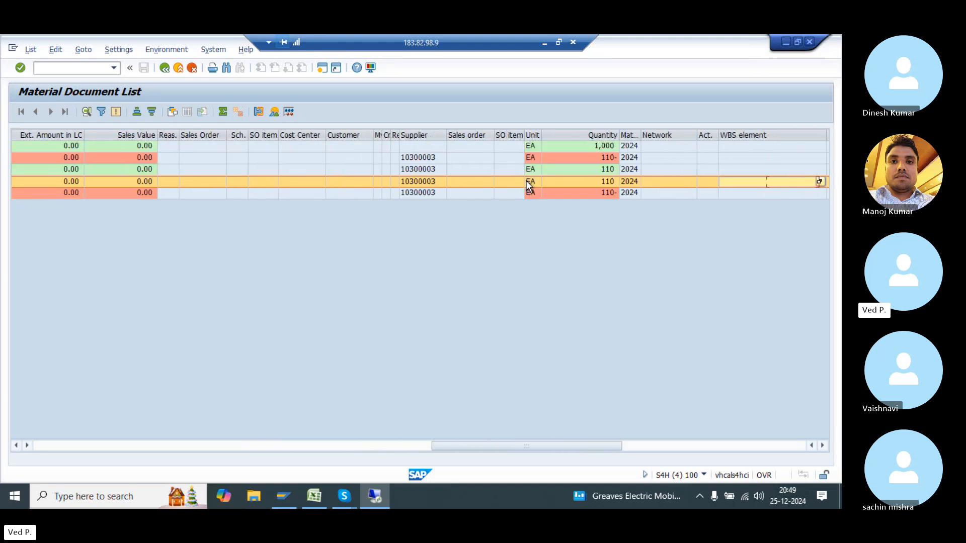
key(Right)
click(336, 133)
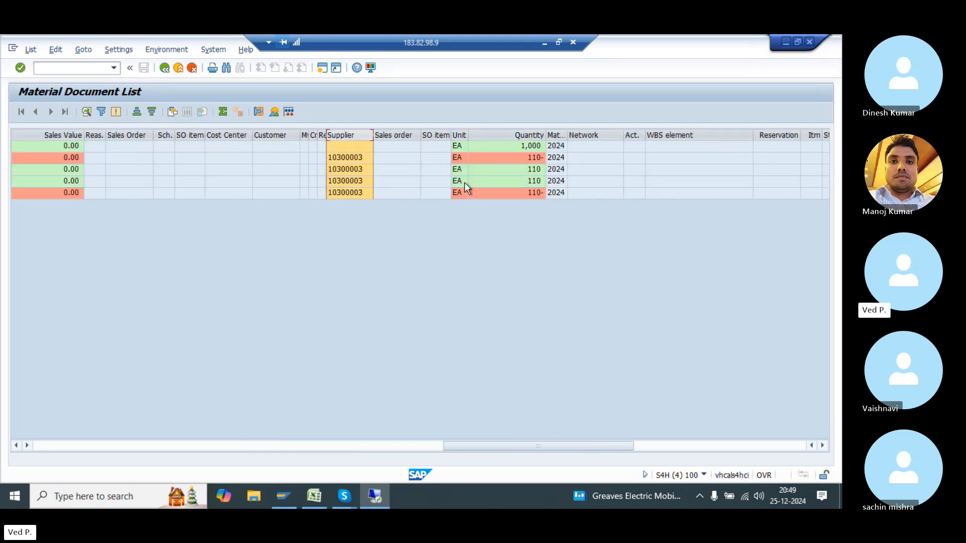
- Examine the debit/credit indicator, user name and currency columns at the end of the list, and return to the first columns
click(475, 185)
key(Right)
key(Right)
key(Right)
key(Right)
key(Right)
key(Right)
key(Right)
key(Right)
key(Right)
key(Right)
key(Right)
key(Right)
key(Right)
key(Right)
key(Right)
key(Right)
key(Right)
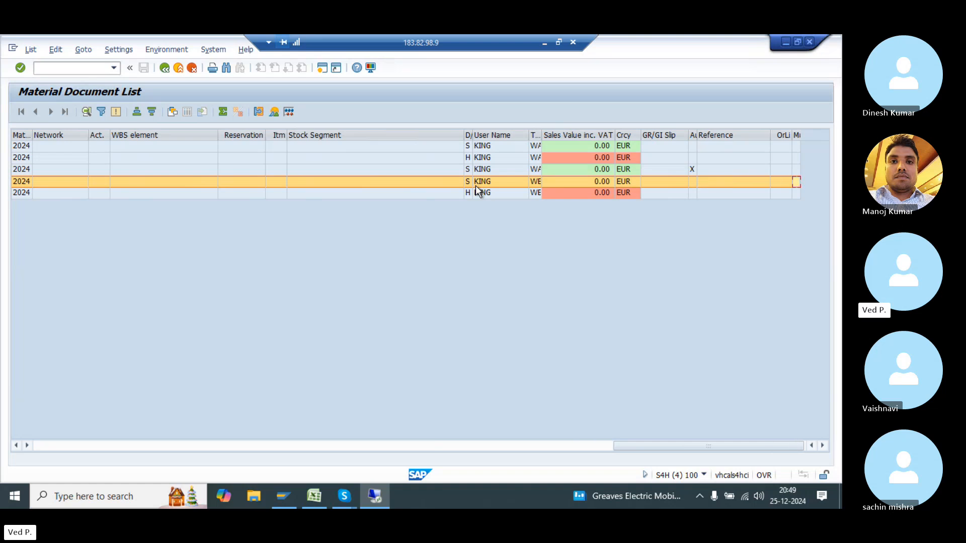
click(468, 169)
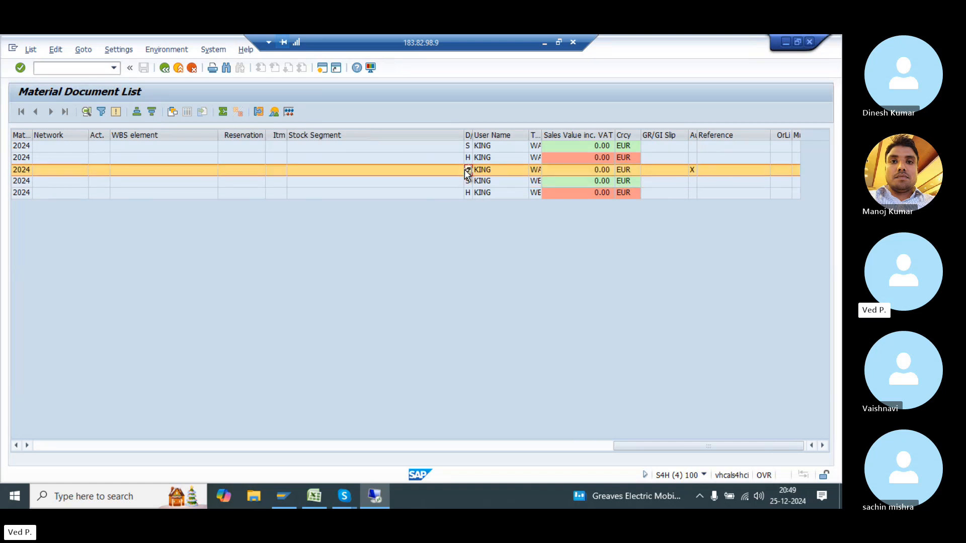
drag(626, 446, 43, 428)
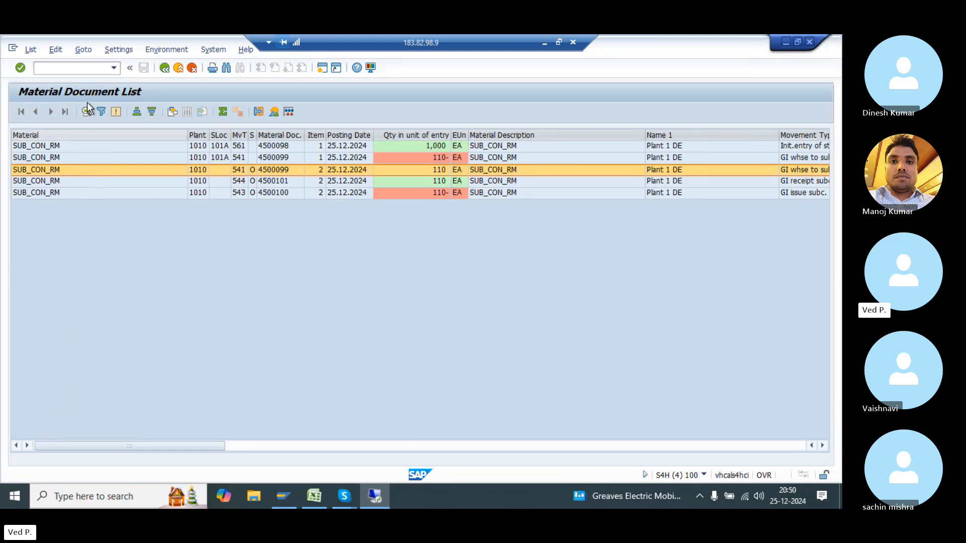
- Run the MMBE stock overview for material SUB_CON_RM in plant 1010
click(83, 67)
text(/NMMBE)
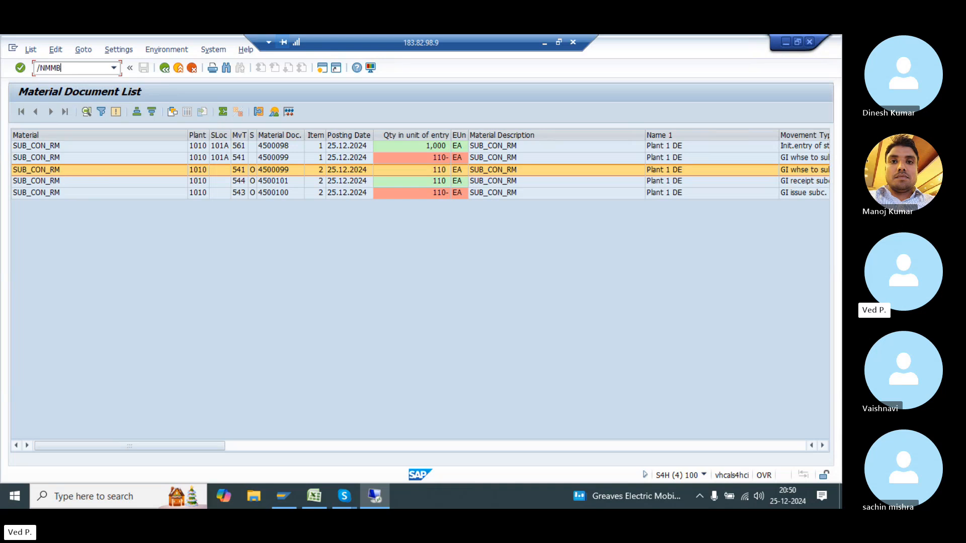
key(Return)
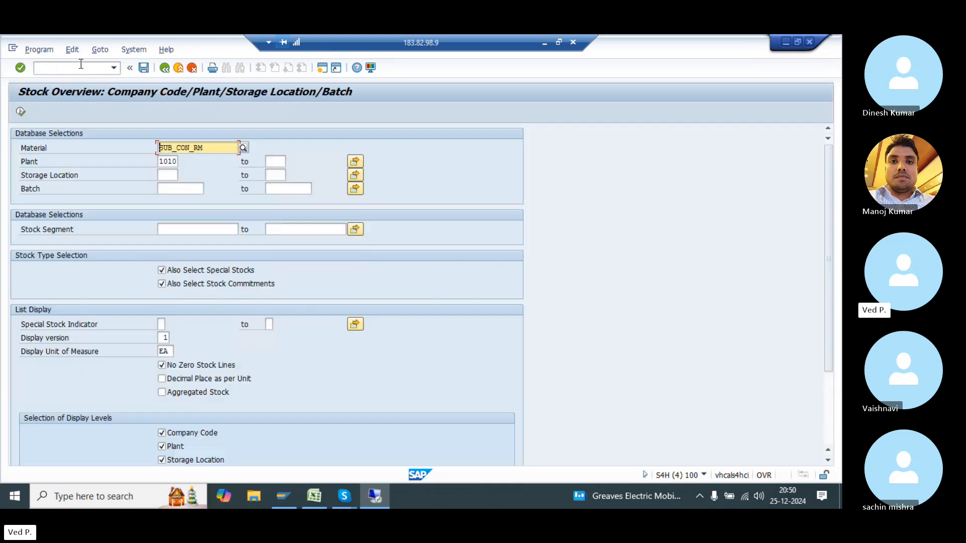
click(21, 109)
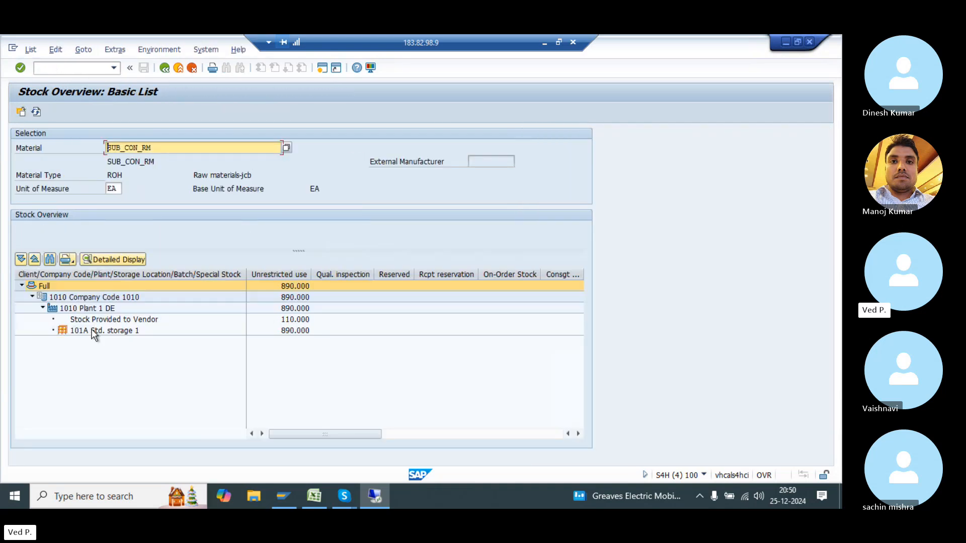
- Compare the unrestricted stock of storage location 101A with the stock provided to vendor in the overview
click(92, 331)
click(306, 333)
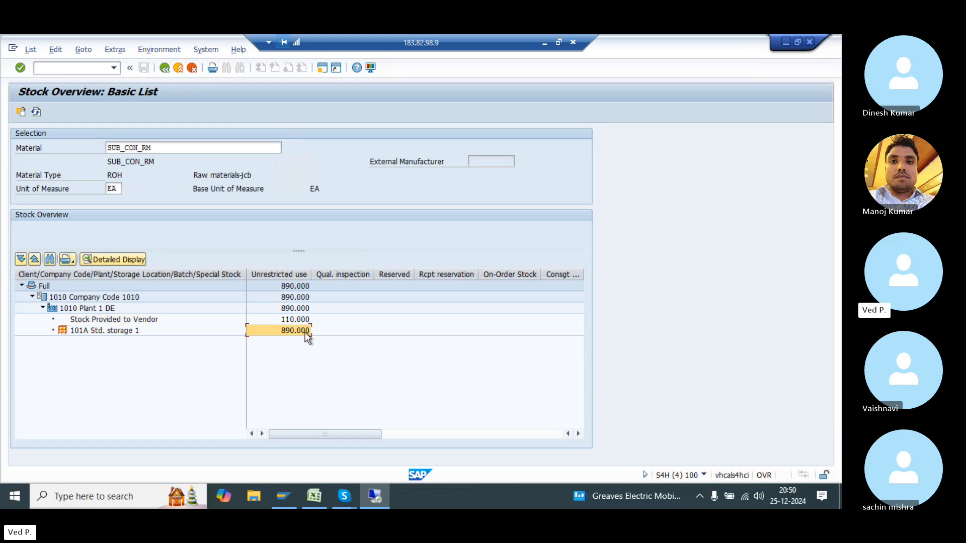
click(301, 321)
click(105, 321)
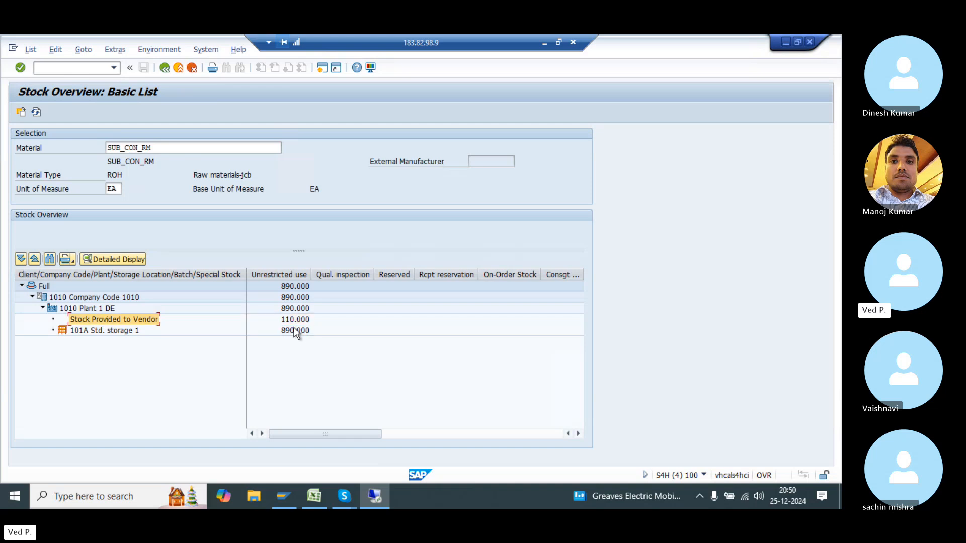
click(293, 322)
- Open goods movement entry, choose Goods Receipt with reference to Purchase Order, and load the subcontracting purchase order
text(MBST)
key(Return)
click(86, 134)
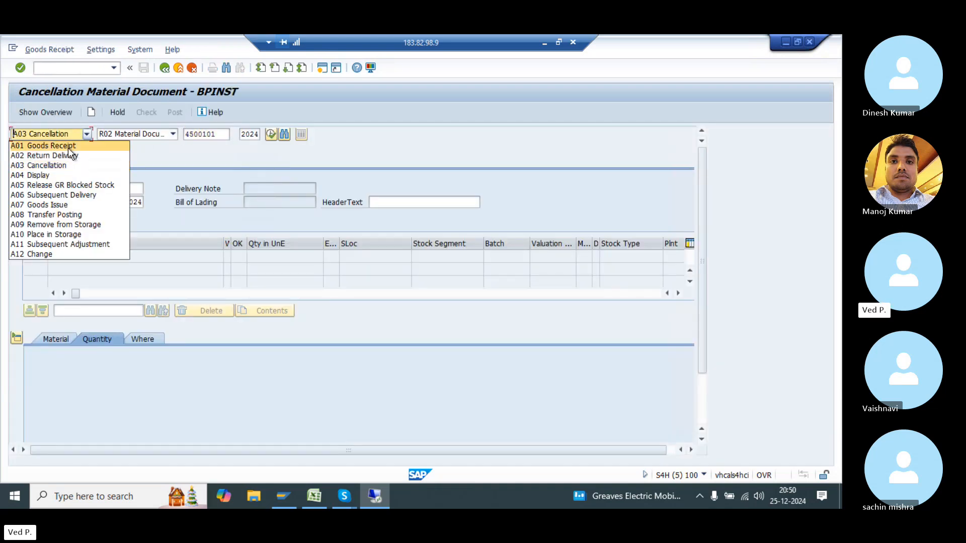
click(66, 144)
click(131, 135)
click(193, 135)
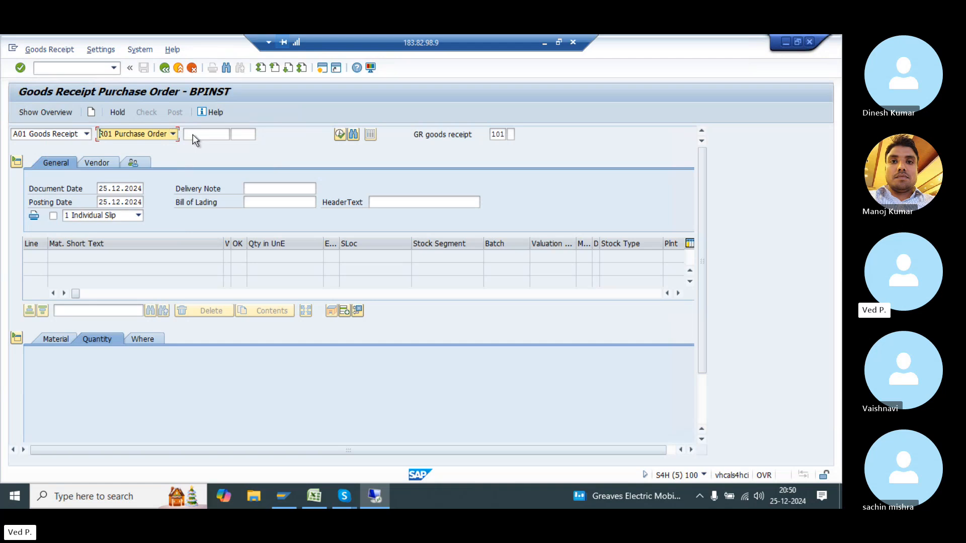
click(206, 146)
key(Return)
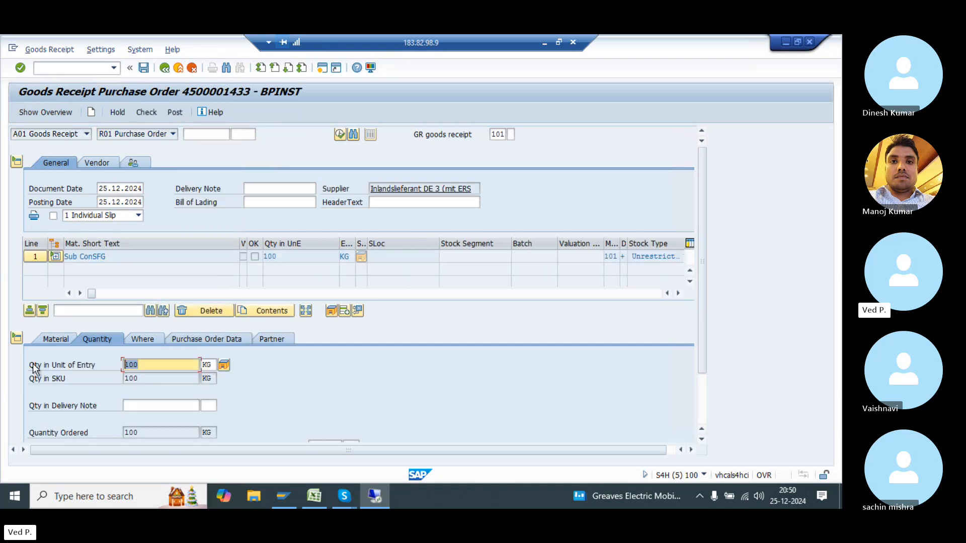
- Set the Sub ConSFG receipt quantity to 90 KG and expand its SUB_CON_RM component line
text(90)
key(Return)
click(57, 256)
click(297, 268)
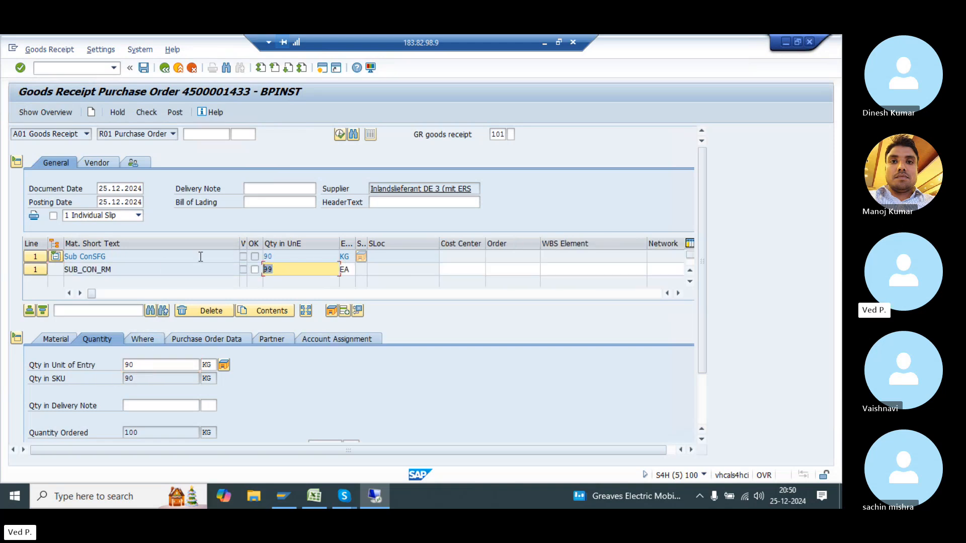
- Compare the Sub ConSFG and component quantities, and set the SUB_CON_RM consumption quantity to 80 EA
click(296, 253)
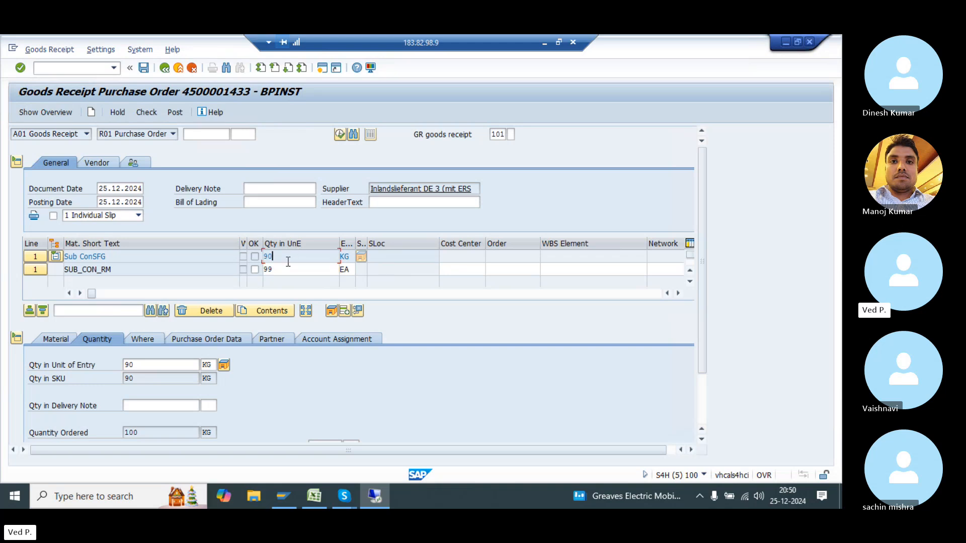
click(286, 266)
click(277, 257)
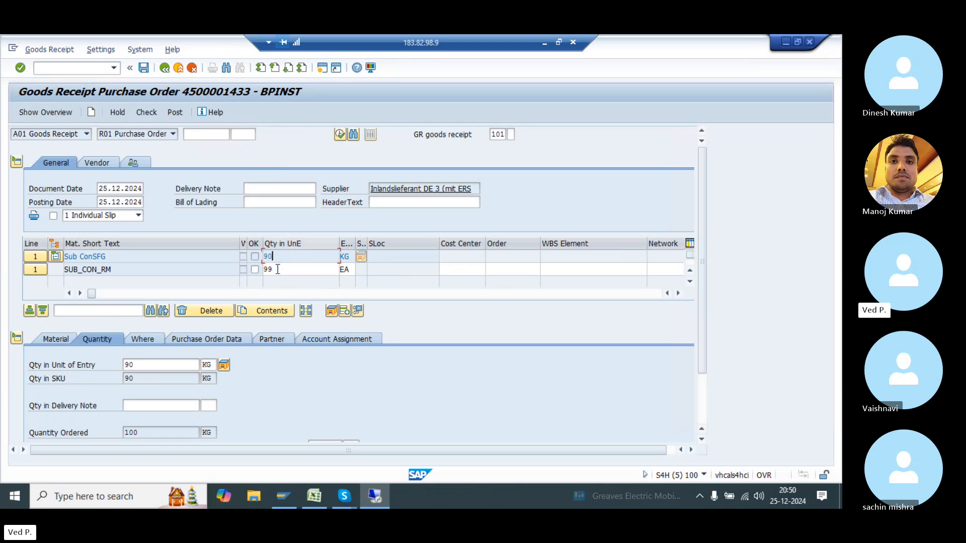
click(278, 268)
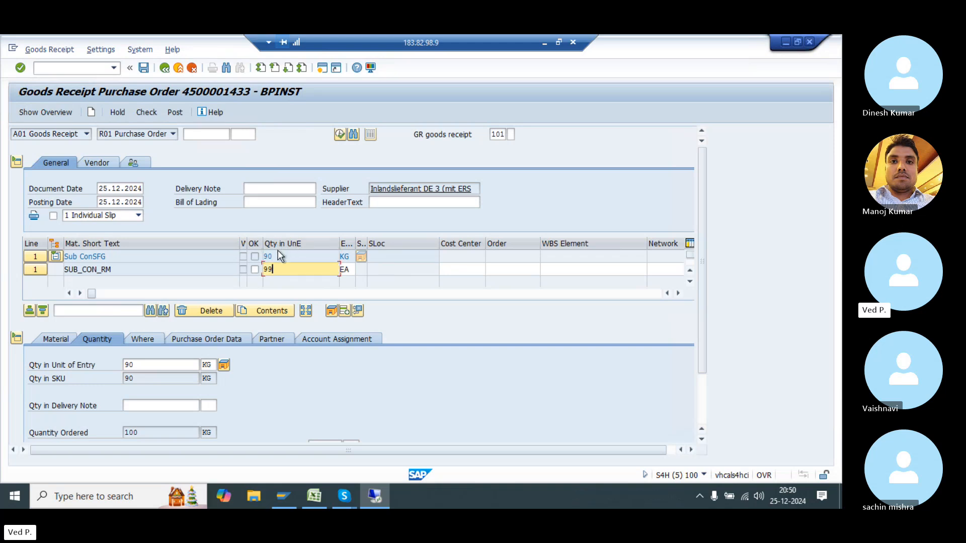
drag(280, 254, 255, 259)
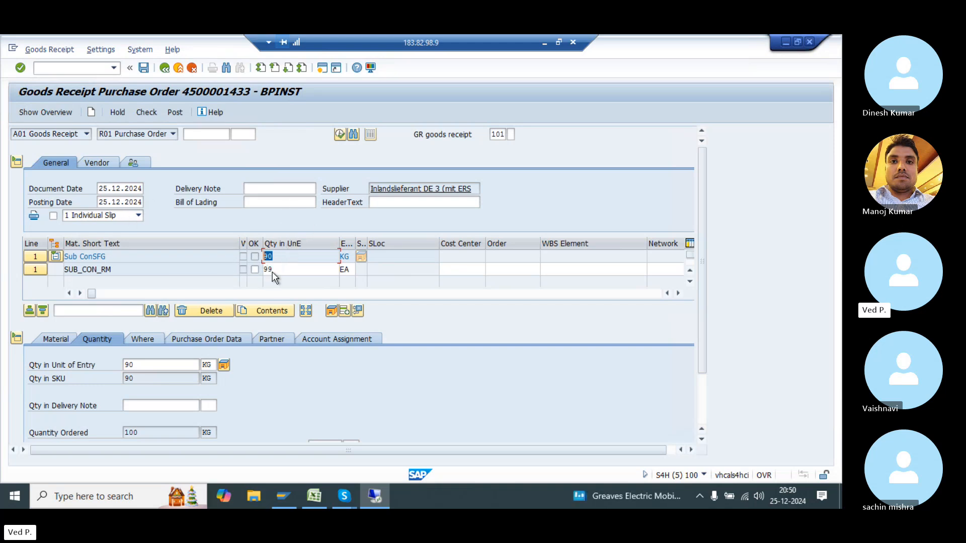
click(272, 272)
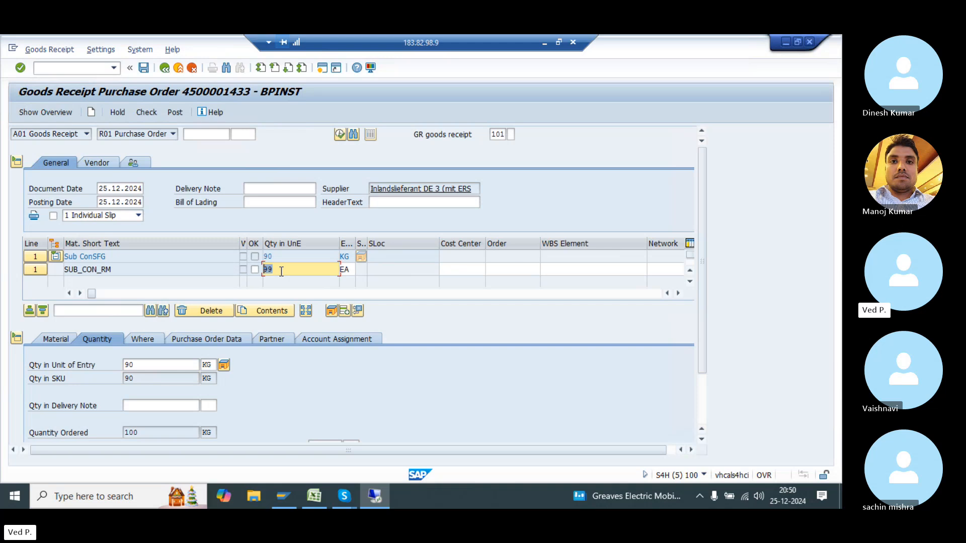
text(80)
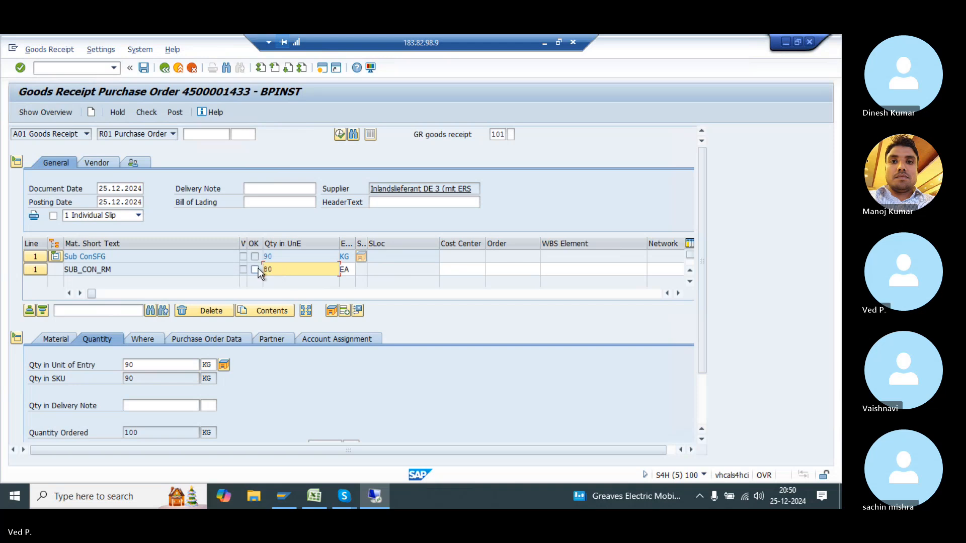
key(Return)
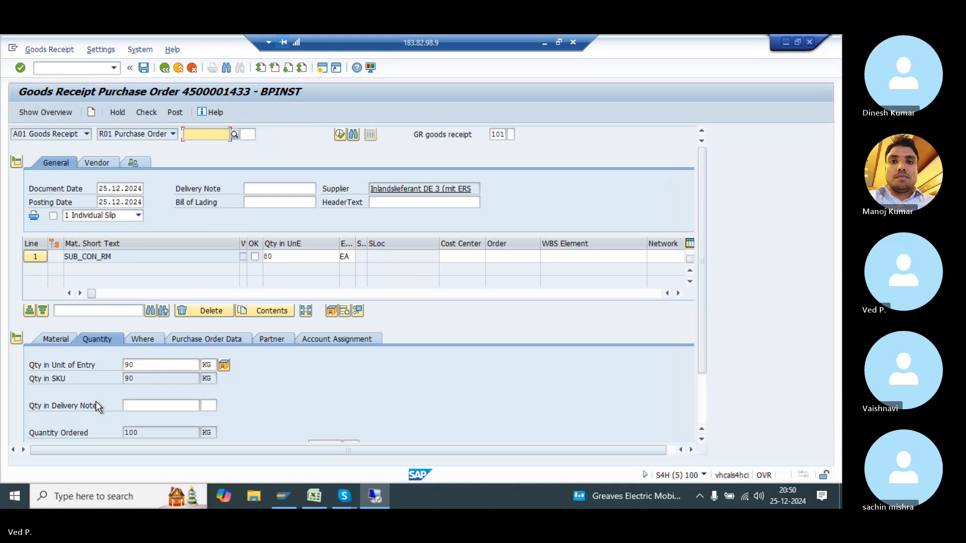
- Mark the Sub ConSFG item as OK and assign storage location 101A to it
scroll(79, 421, down, 3)
click(78, 431)
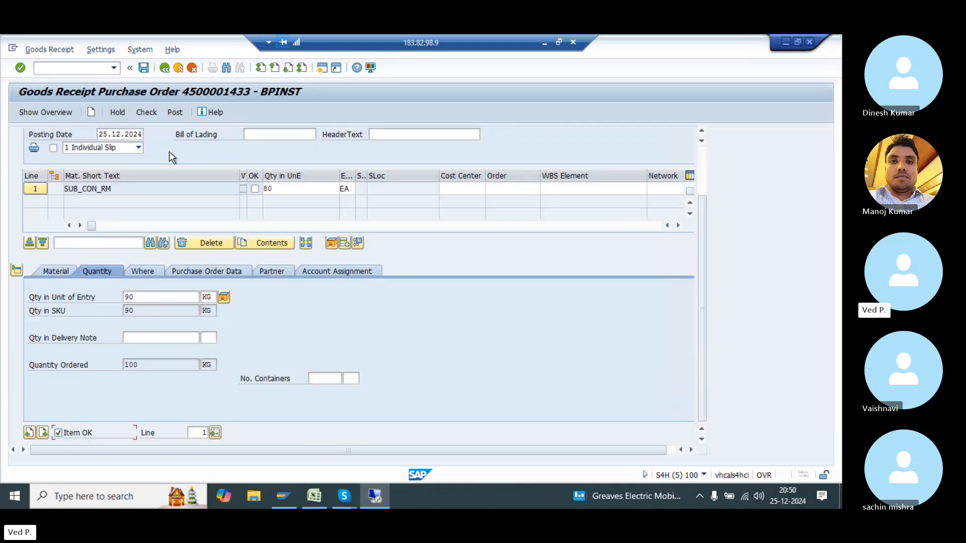
click(146, 112)
key(Return)
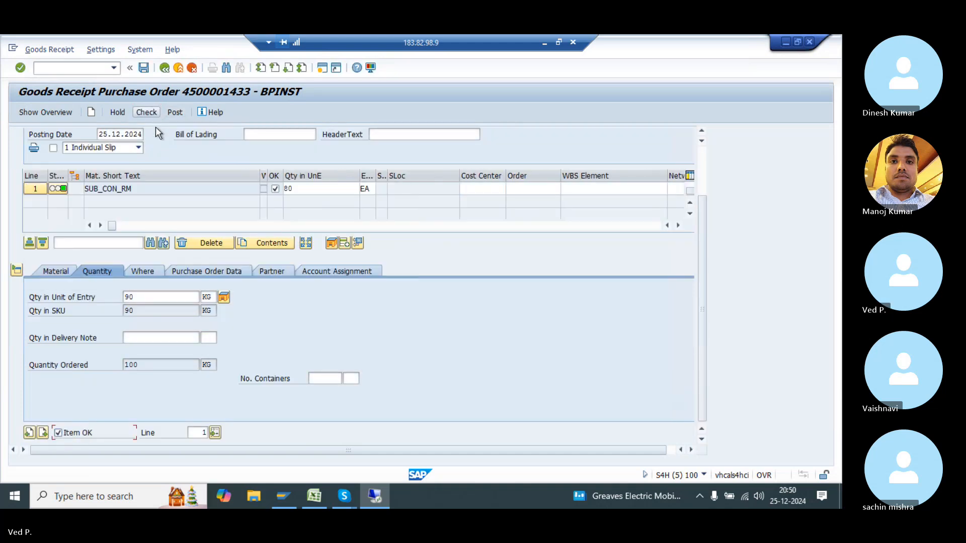
click(151, 271)
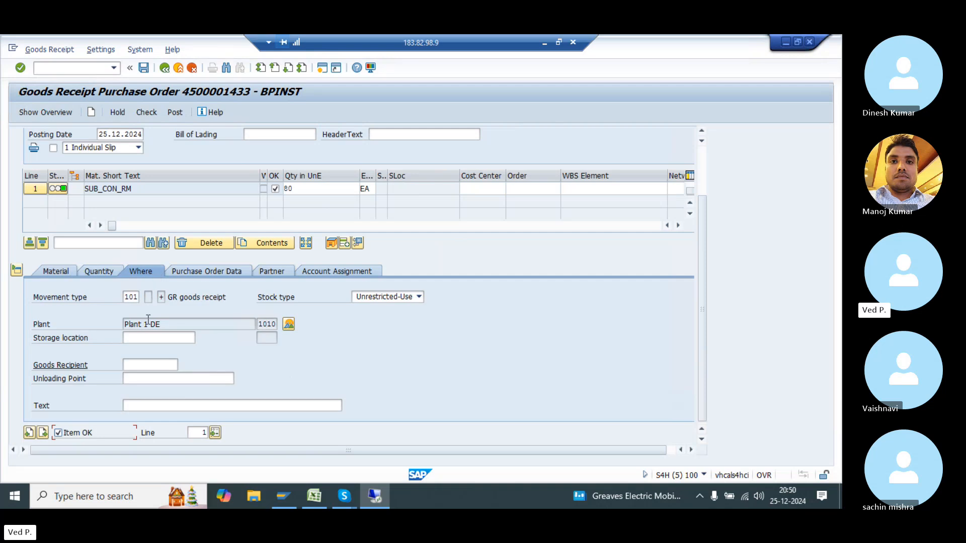
click(147, 338)
text(101A)
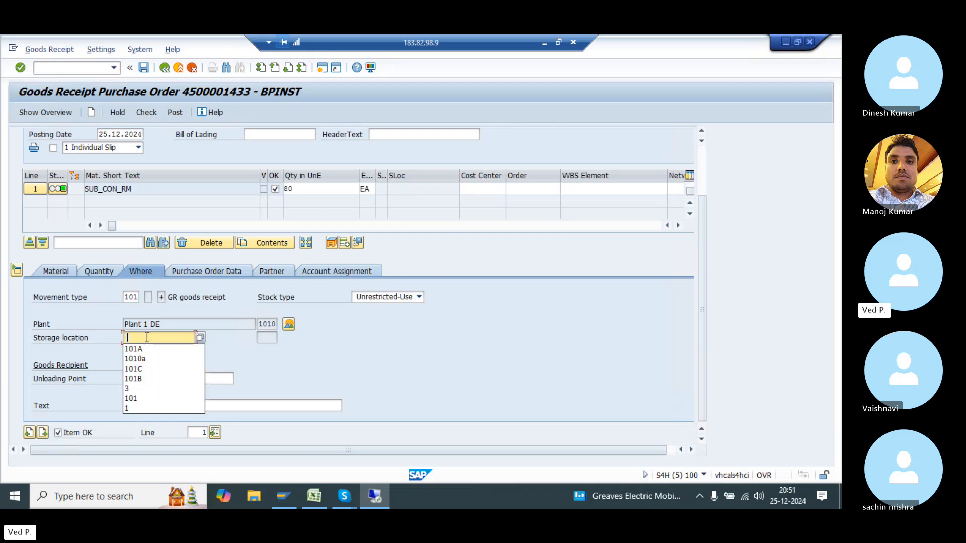
key(Return)
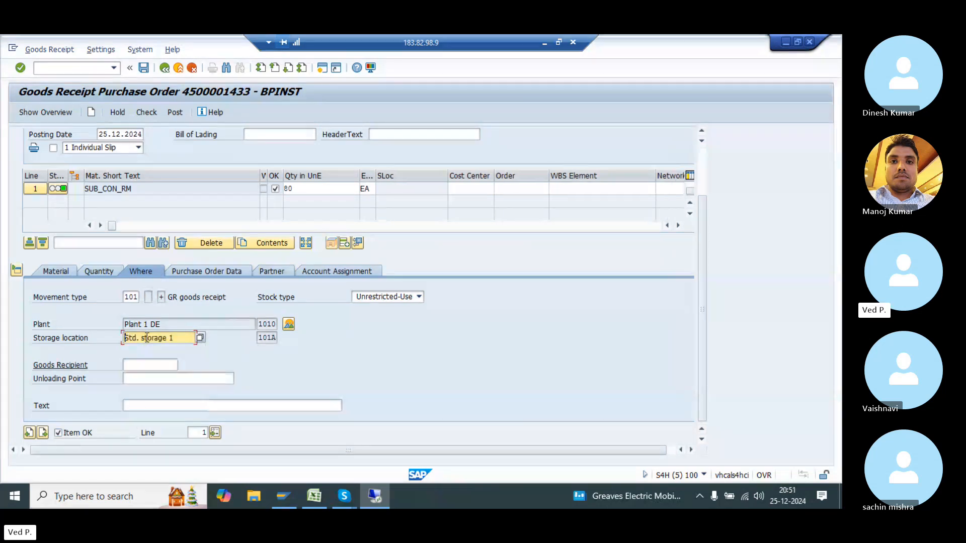
- Check the subcontracting goods receipt and post it with movement type 101
click(147, 111)
key(Return)
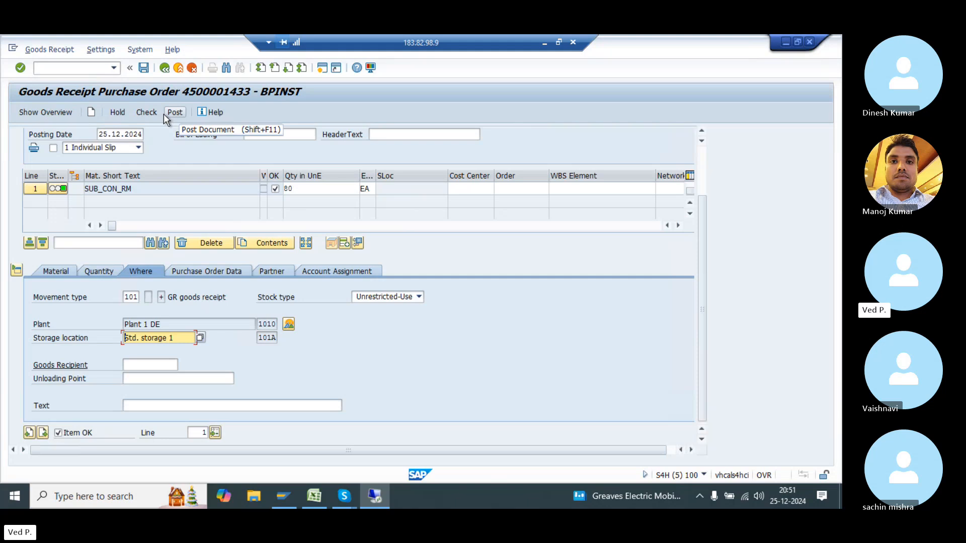
click(164, 114)
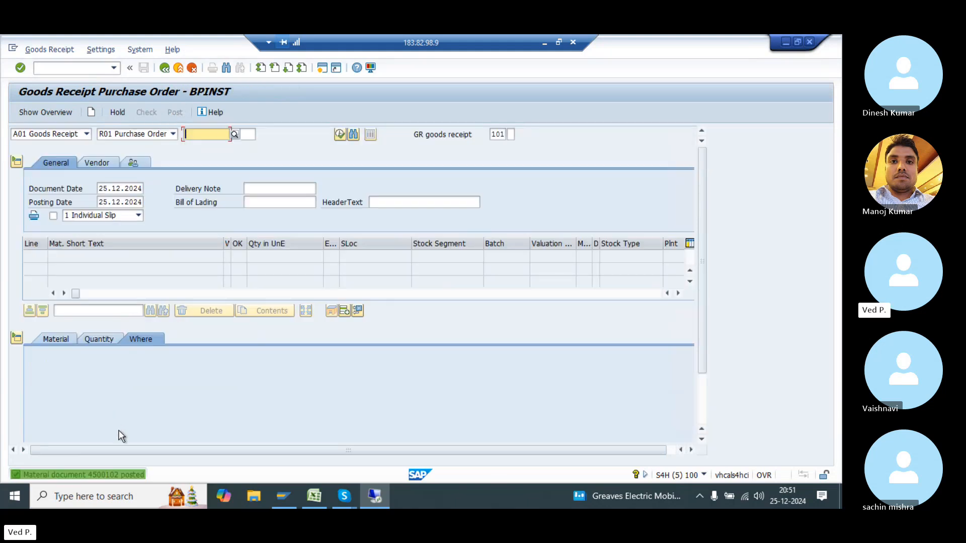
- Refresh the SUB_CON_RM stock overview and check the unrestricted quantity for Stock Provided to Vendor
key(alt+Tab)
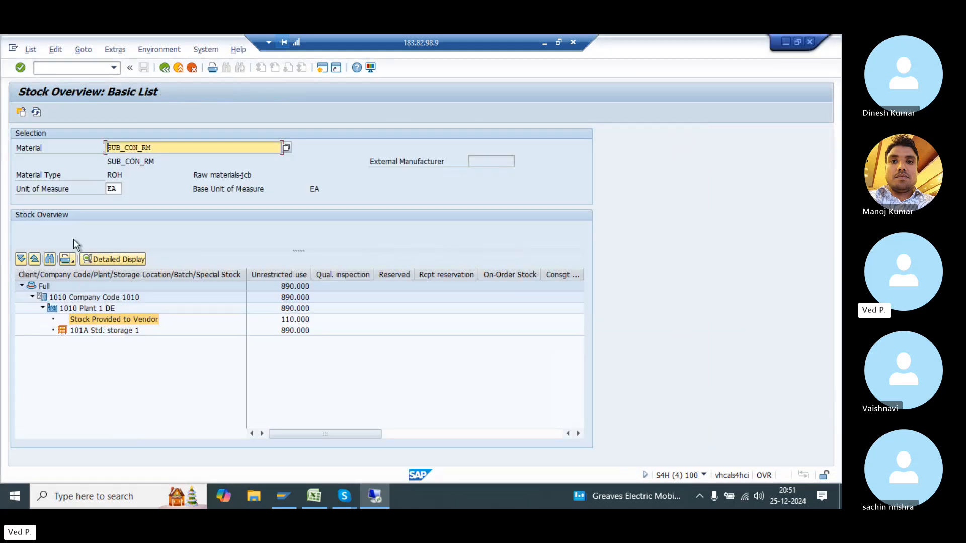
click(37, 110)
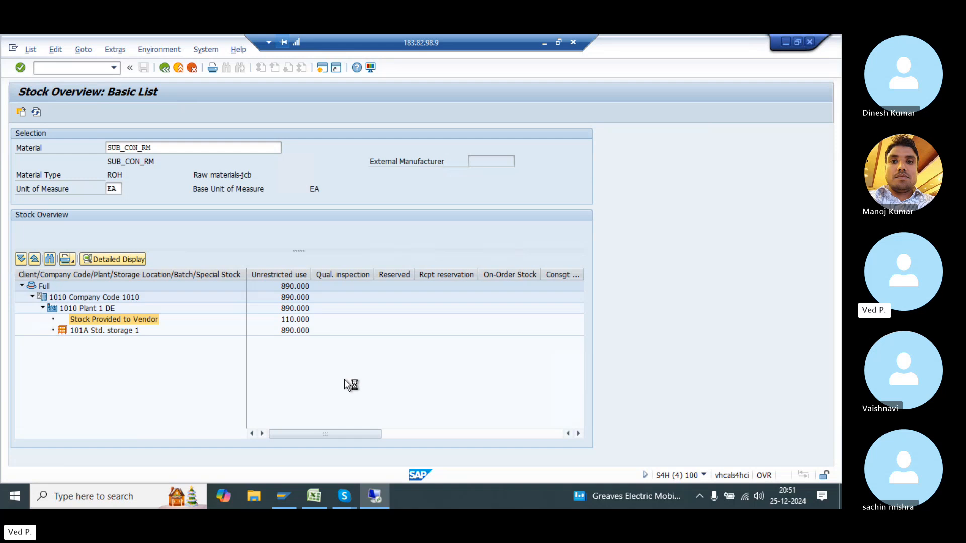
click(295, 321)
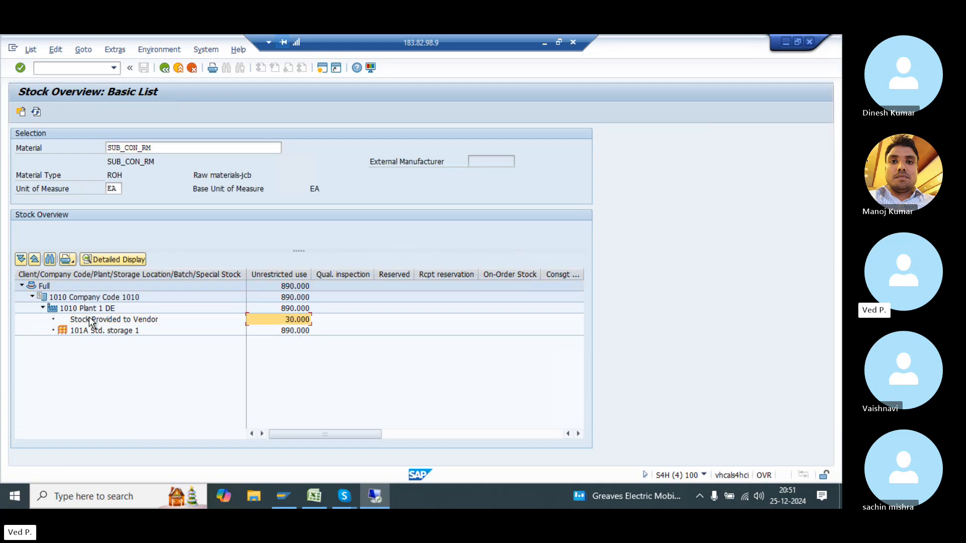
click(90, 322)
click(294, 322)
click(94, 320)
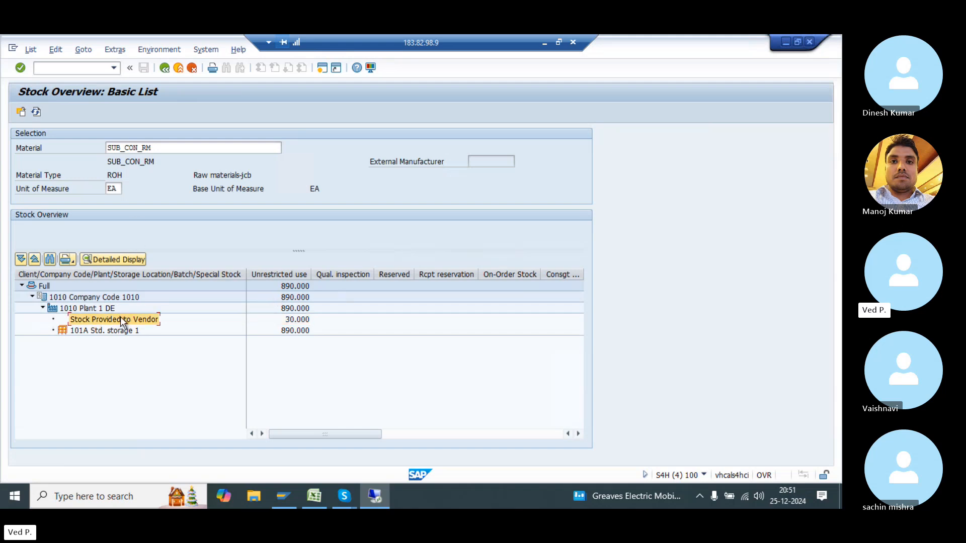
- Run transaction MB52 to display warehouse stocks of material SUB_CON_RM in plant 1010
drag(160, 147, 84, 146)
key(ctrl+c)
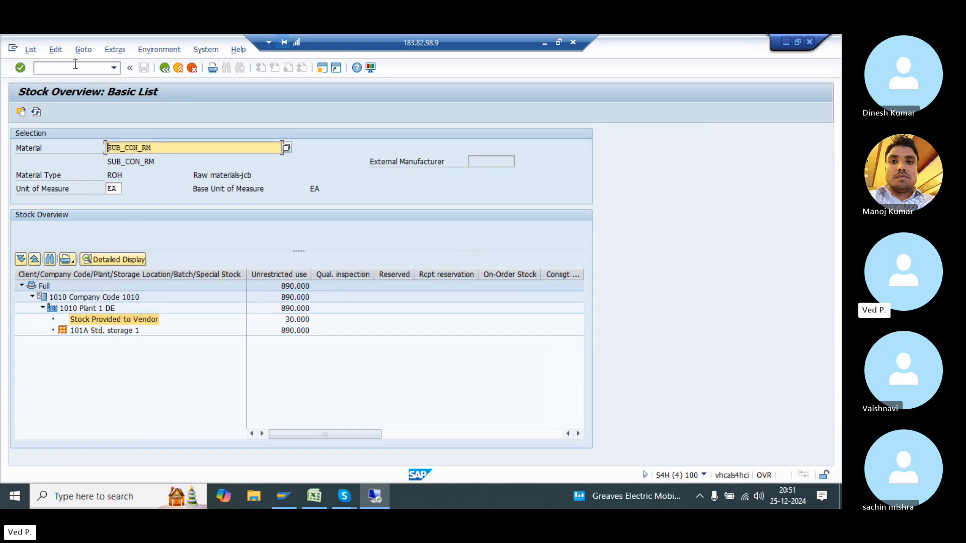
click(74, 65)
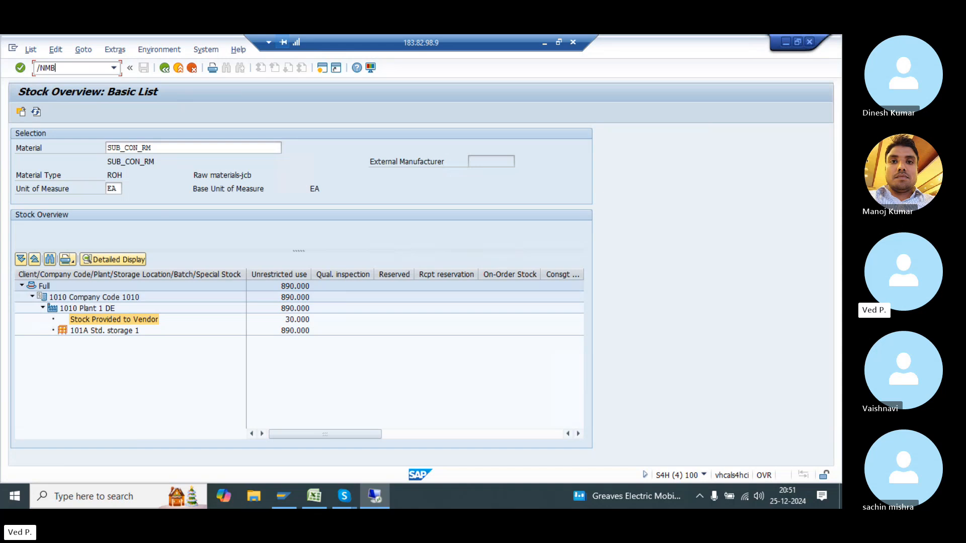
text(/NMB52)
key(Return)
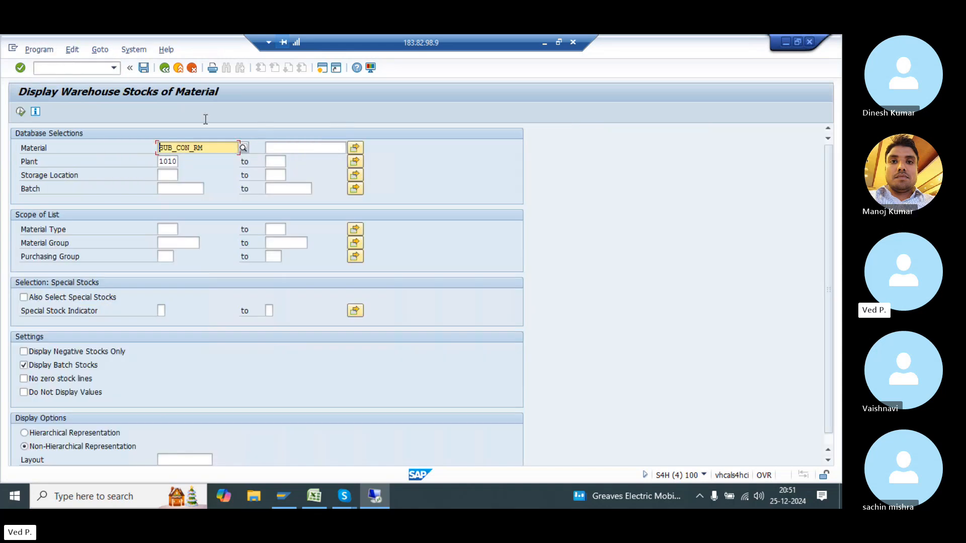
drag(209, 146, 121, 136)
key(ctrl+v)
click(21, 112)
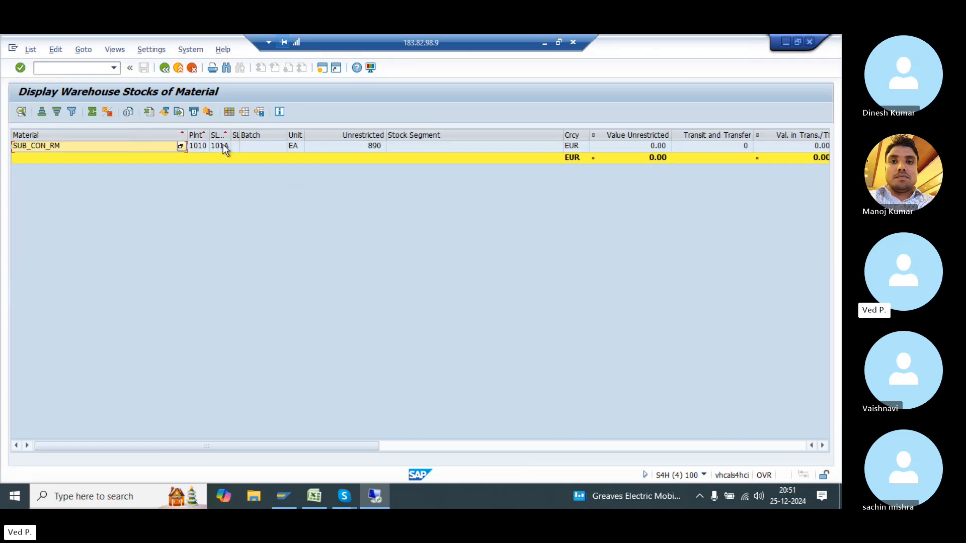
- Check the unrestricted stock and the other stock categories listed for SUB_CON_RM in storage location 101A
click(354, 147)
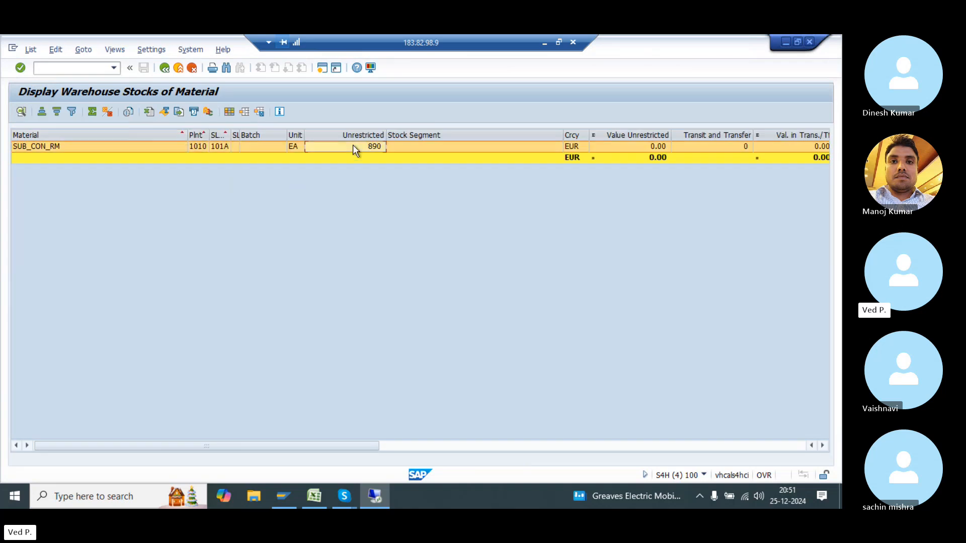
drag(248, 447, 492, 452)
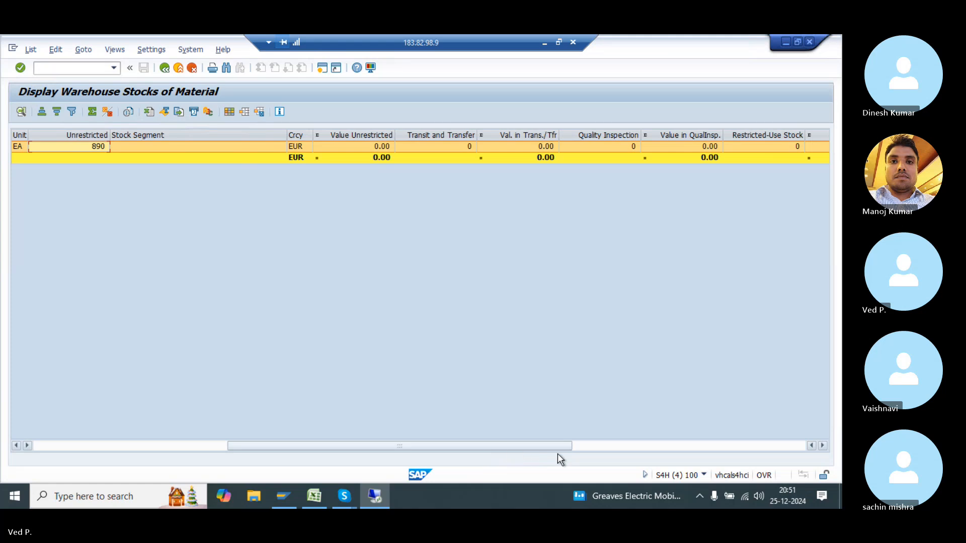
drag(551, 444, 37, 364)
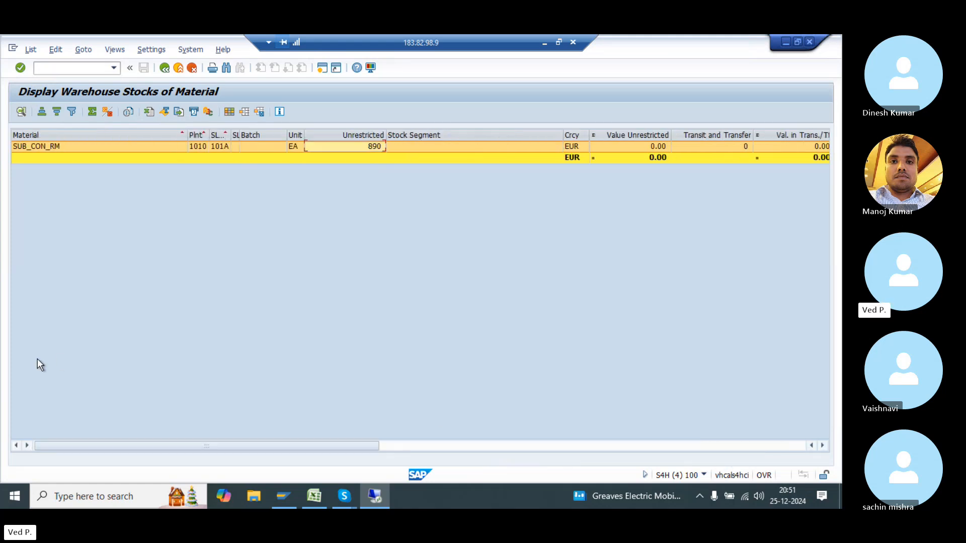
- Rerun the warehouse stock report for SUB_CON_RM with Hierarchical Representation
click(165, 68)
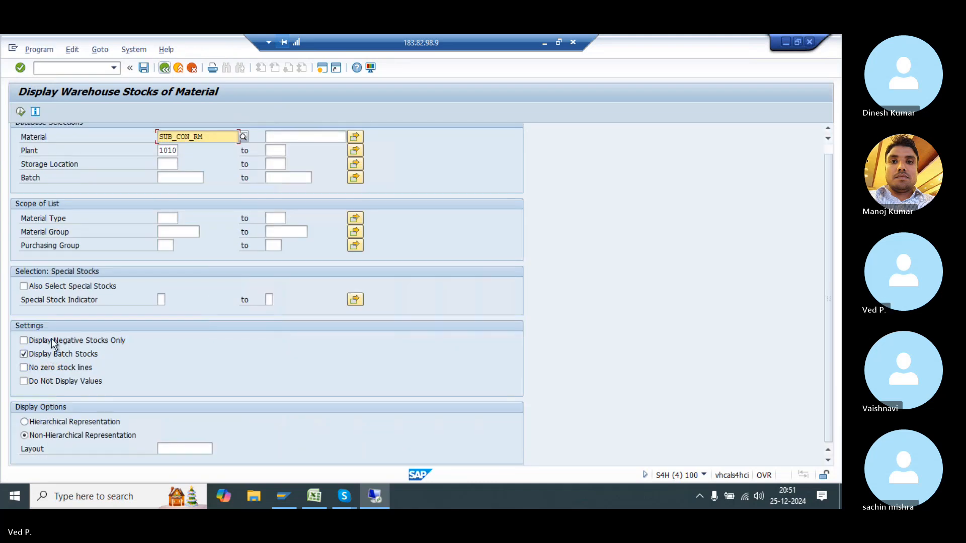
click(46, 422)
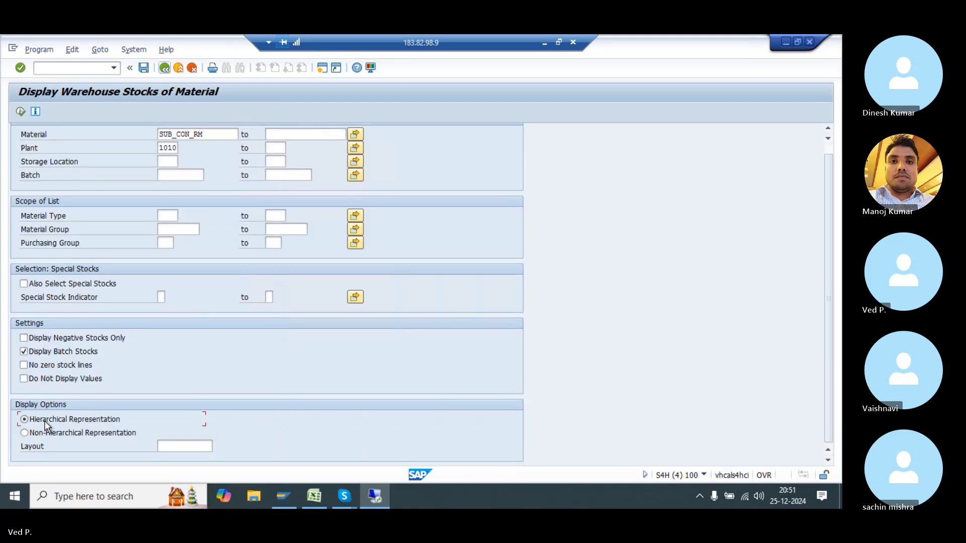
click(21, 111)
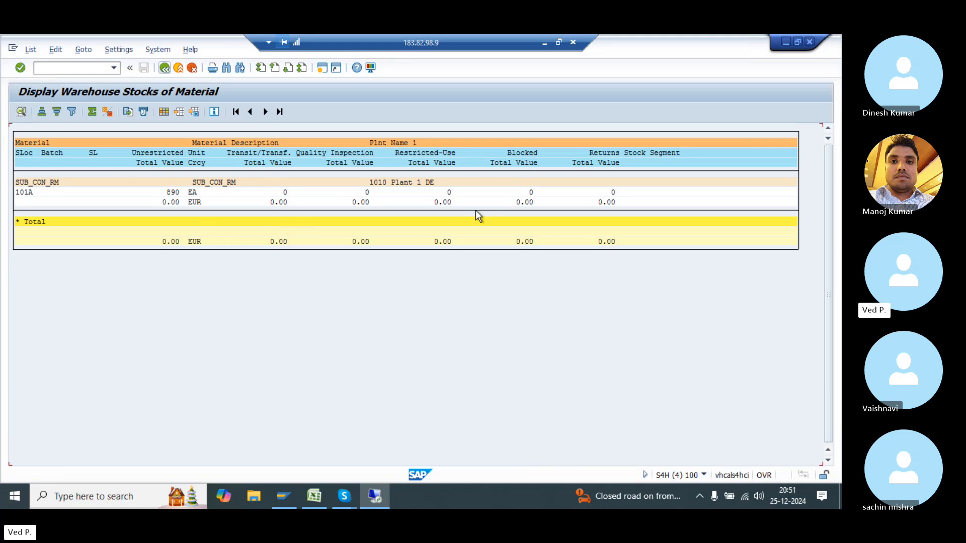
- Switch the report back to Non-Hierarchical Representation and run it again
key(F3)
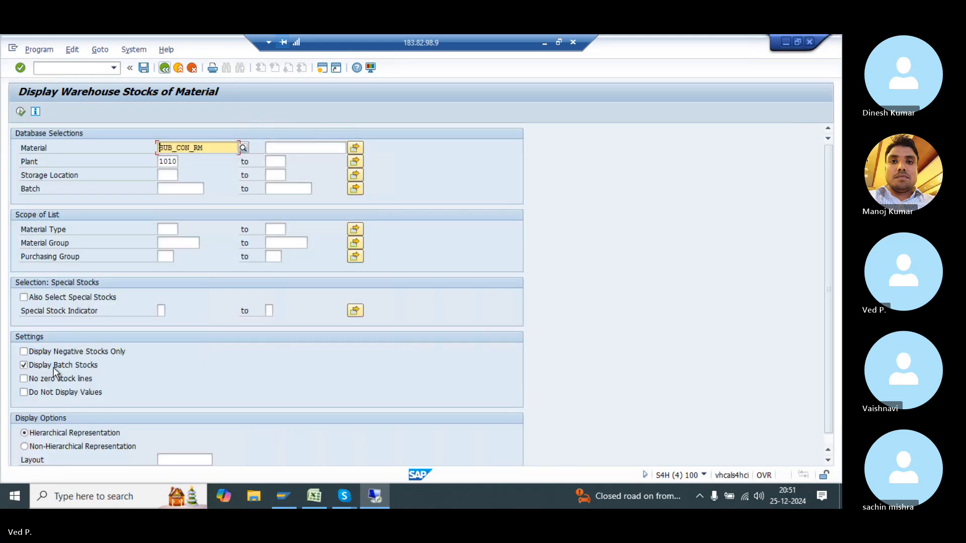
click(35, 446)
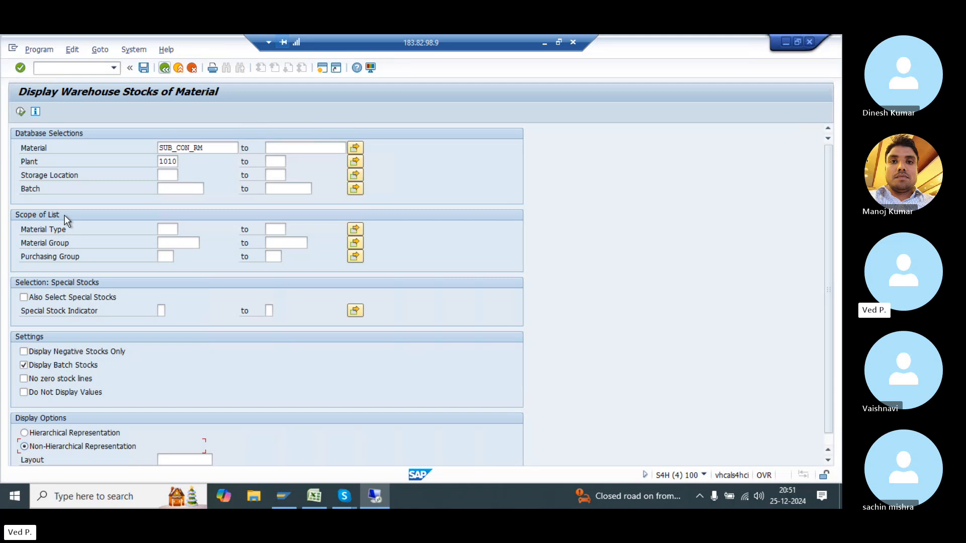
click(21, 111)
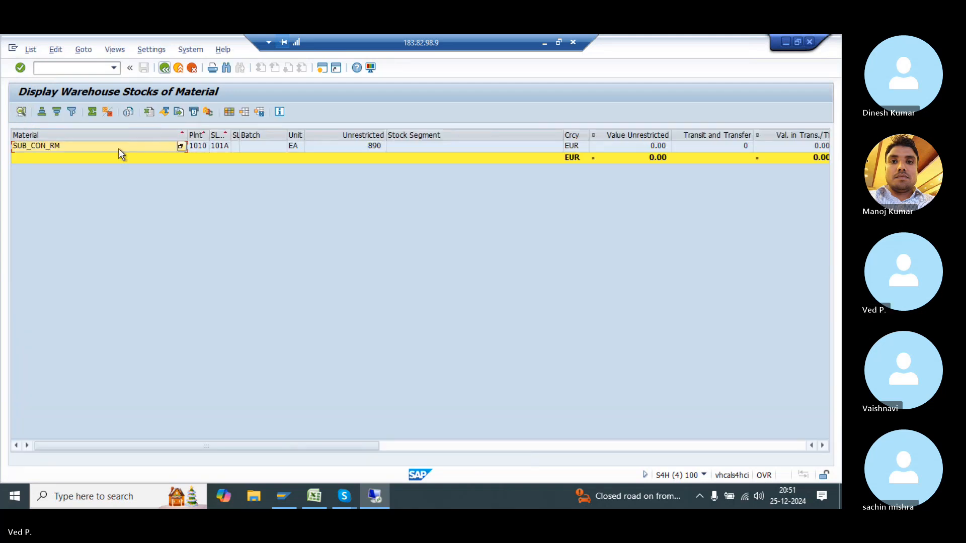
- Change the list layout to include every remaining field of the column set among the displayed columns
click(229, 112)
click(262, 297)
key(ctrl+a)
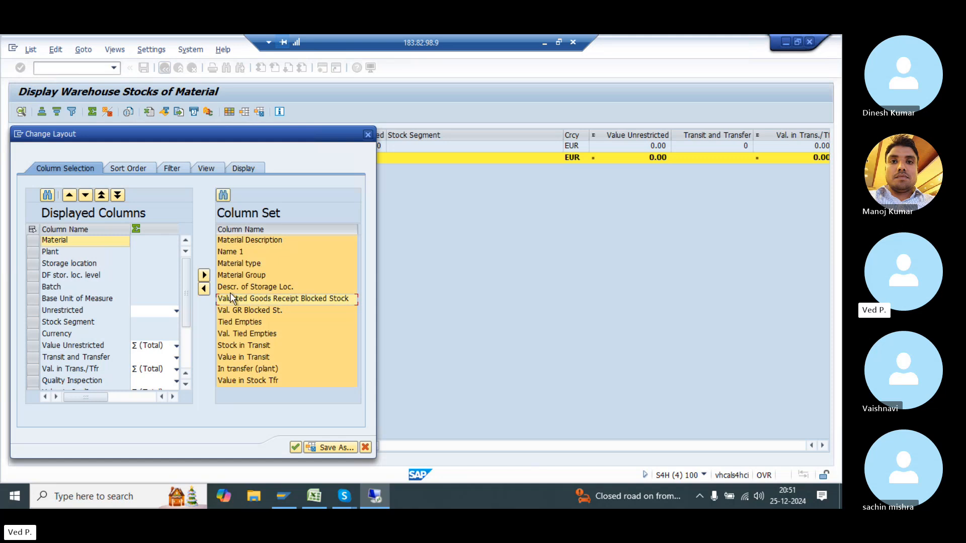
click(204, 289)
click(296, 447)
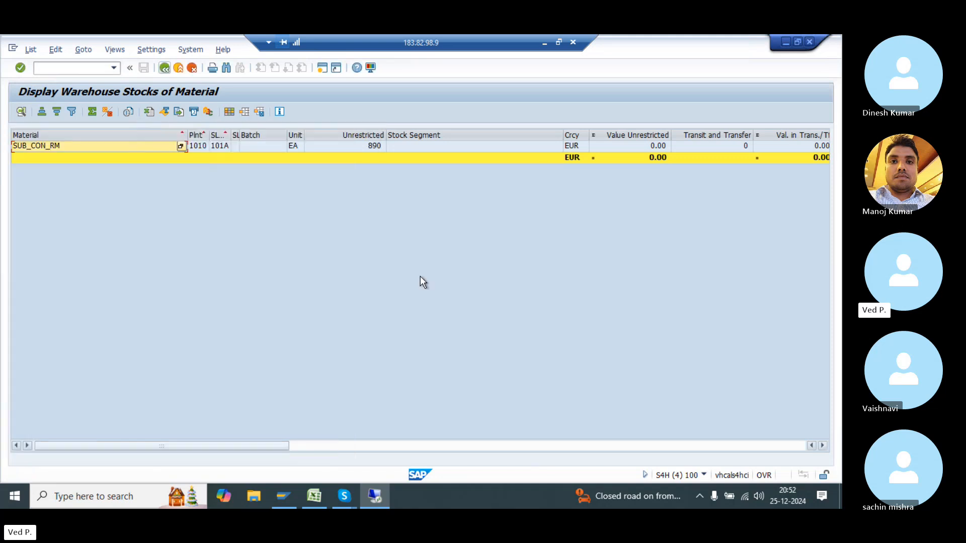
- Examine every stock quantity and value column of the SUB_CON_RM row, from Unrestricted through Value in Stock Tfr
click(551, 149)
key(Right)
key(Right)
key(Right)
key(Right)
key(Right)
key(Right)
key(Right)
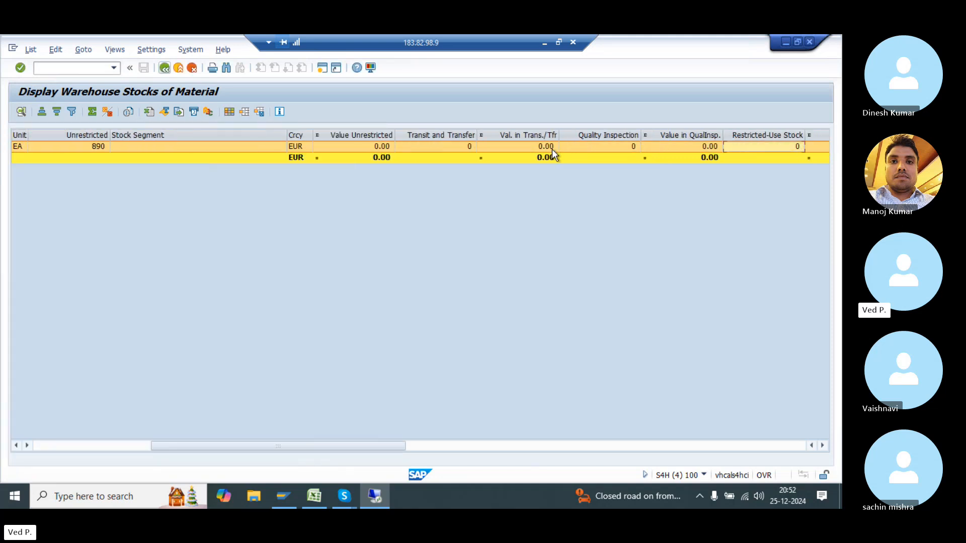
key(Left)
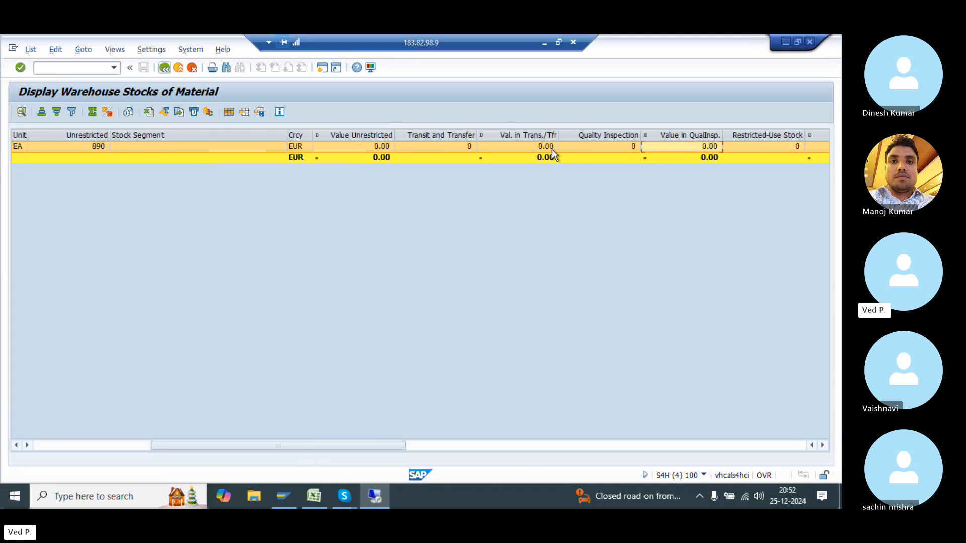
click(95, 135)
click(99, 146)
key(Right)
key(Right)
key(Right)
key(Right)
key(Right)
key(Right)
key(Right)
key(Right)
key(Right)
key(Right)
key(Right)
key(Right)
key(Right)
key(Right)
key(Right)
key(Right)
key(Right)
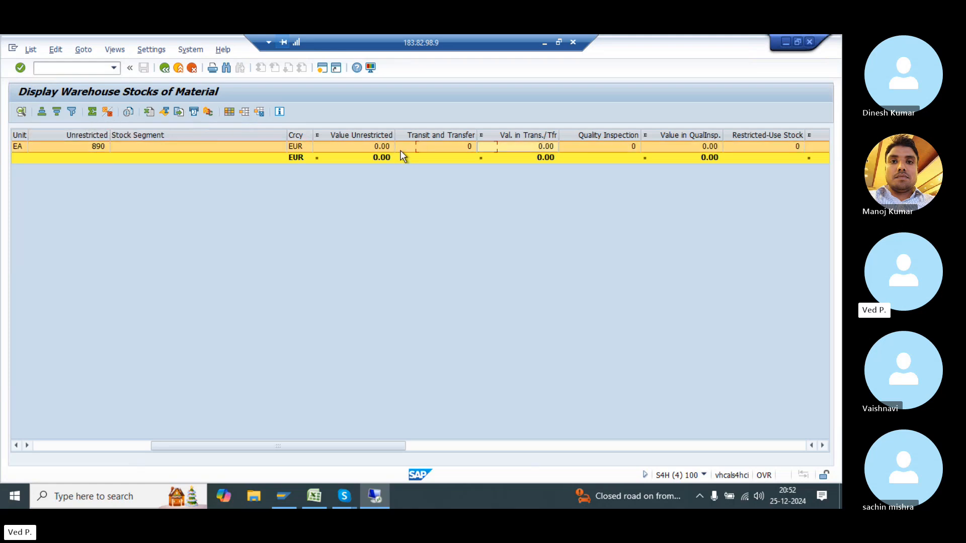
key(Right)
key(Right)
key(Right)
key(Right)
key(Right)
key(Right)
key(Right)
key(Right)
key(Right)
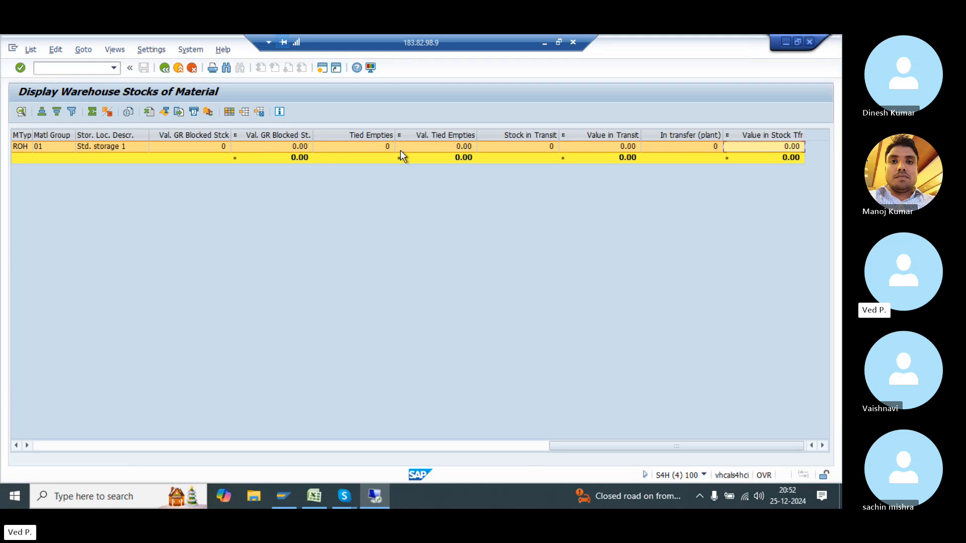
key(Left)
key(Left)
key(Left)
key(Left)
key(Left)
key(Left)
key(Left)
key(Left)
key(Left)
key(Left)
key(Left)
key(Left)
key(Left)
key(Left)
key(Left)
key(Left)
key(Left)
key(Left)
key(Left)
key(Left)
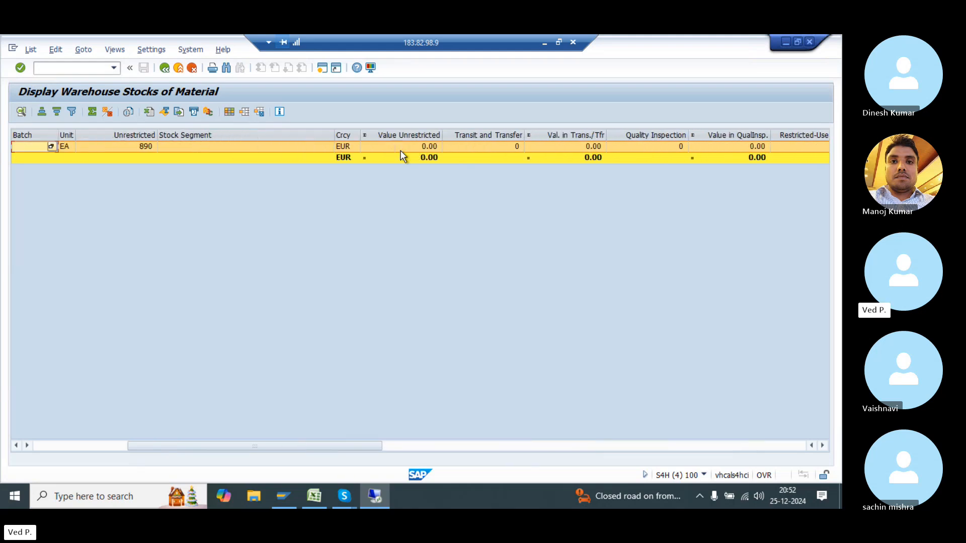
key(Left)
key(Left)
click(163, 146)
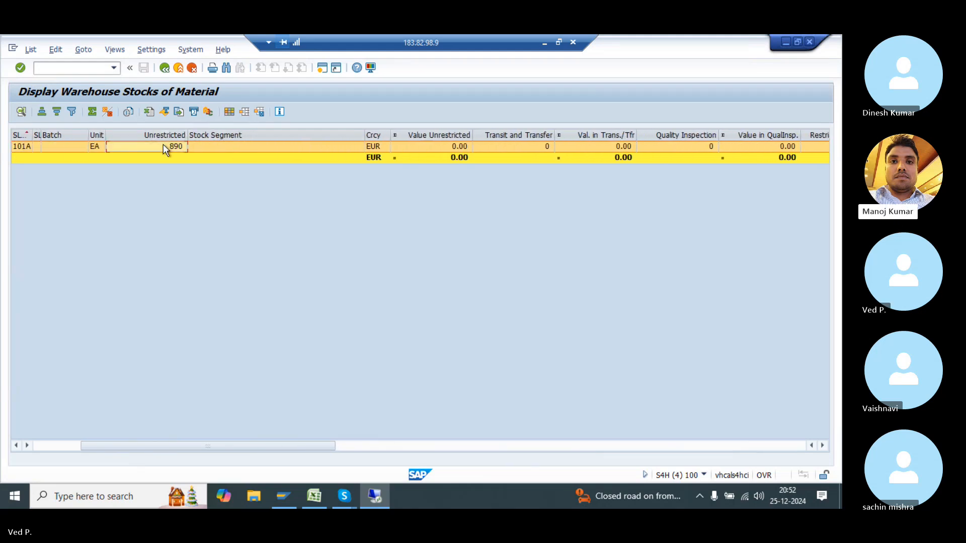
key(Right)
key(Right)
key(Right)
key(Right)
key(Right)
key(Right)
key(Right)
key(Right)
key(Right)
key(Right)
key(Right)
key(Right)
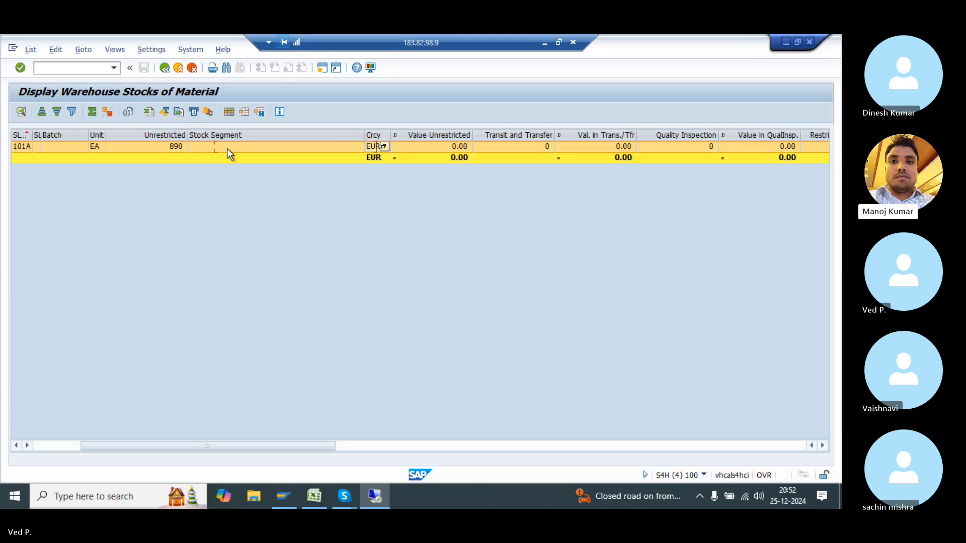
key(Right)
key(Right)
key(Right)
key(Right)
key(Right)
key(Right)
key(Right)
key(Right)
key(Right)
key(Right)
key(Right)
key(Right)
key(Right)
key(Right)
key(Right)
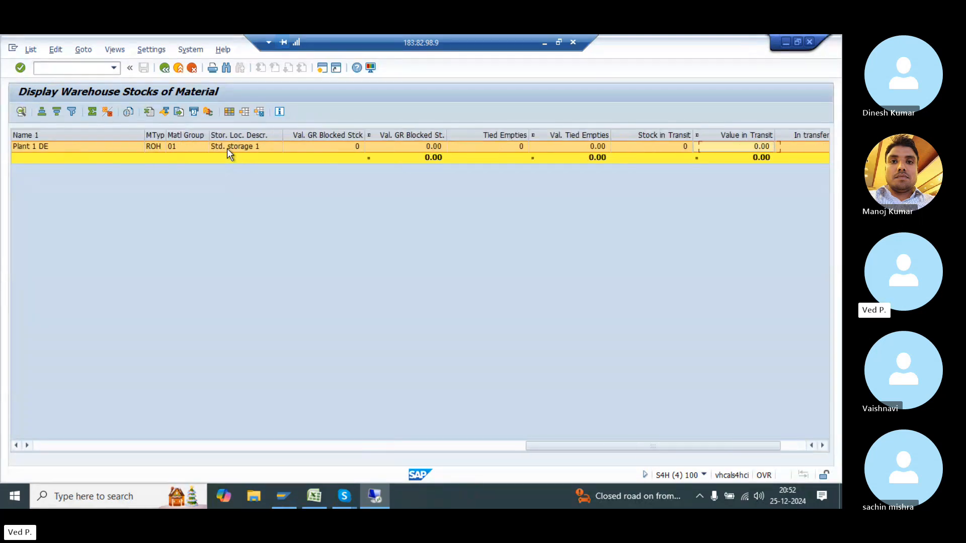
key(Right)
key(Right)
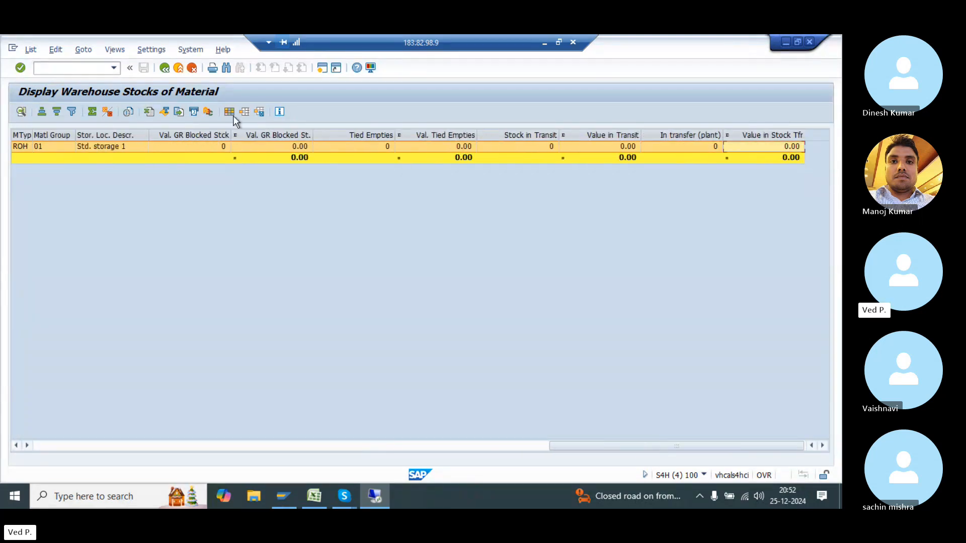
- Check the layout settings for any columns not yet displayed and close them without changes
click(229, 111)
key(Escape)
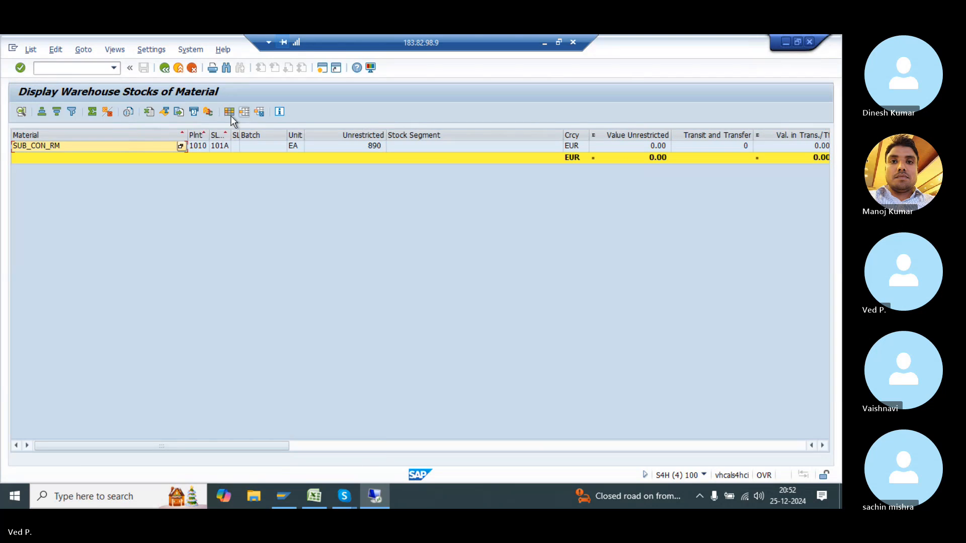
click(229, 114)
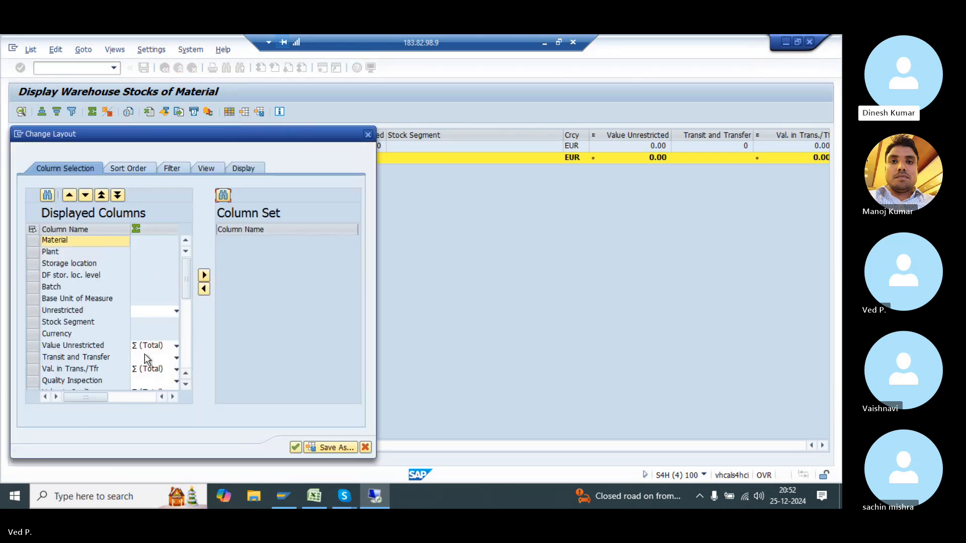
key(Escape)
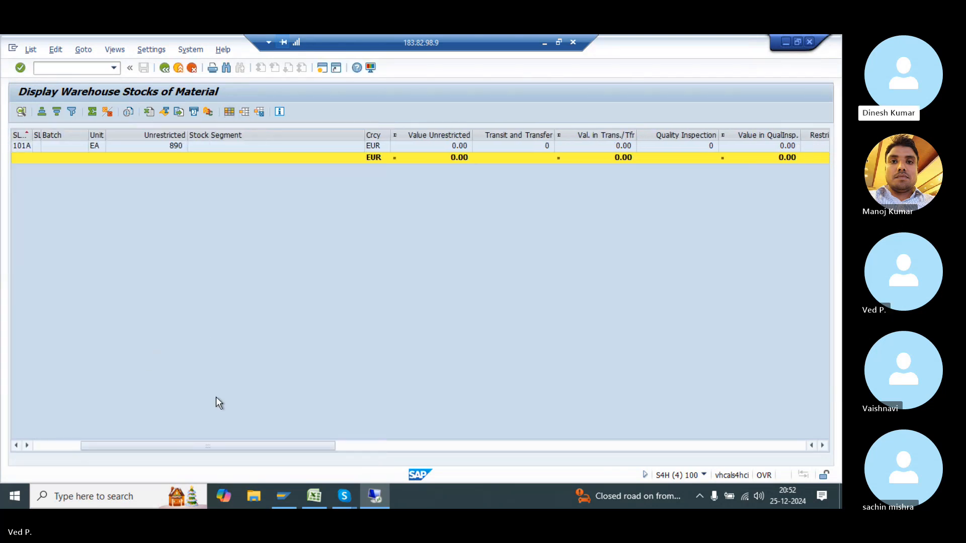
- Widen the DF stor. loc. level column to show its full heading, and select the Unrestricted column
drag(237, 446, 95, 446)
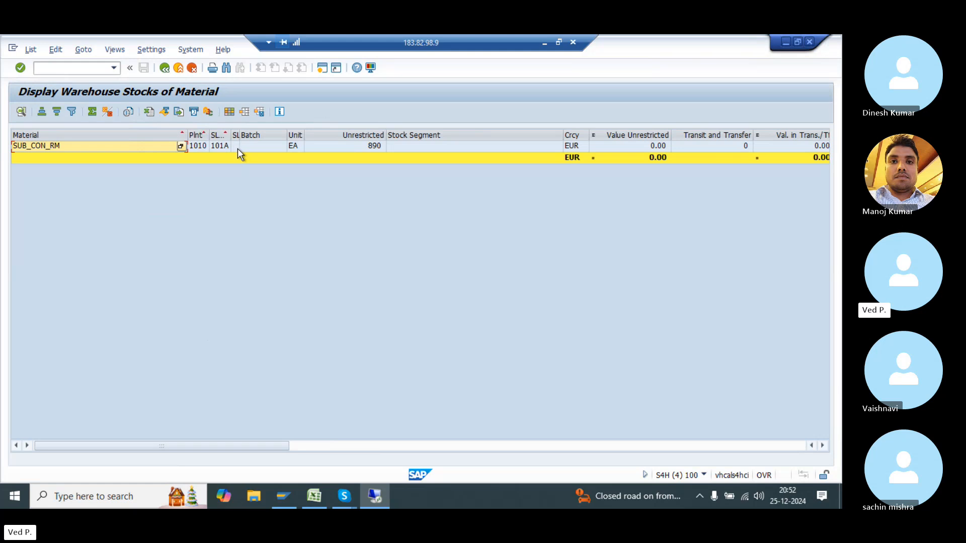
click(237, 148)
drag(240, 134, 280, 134)
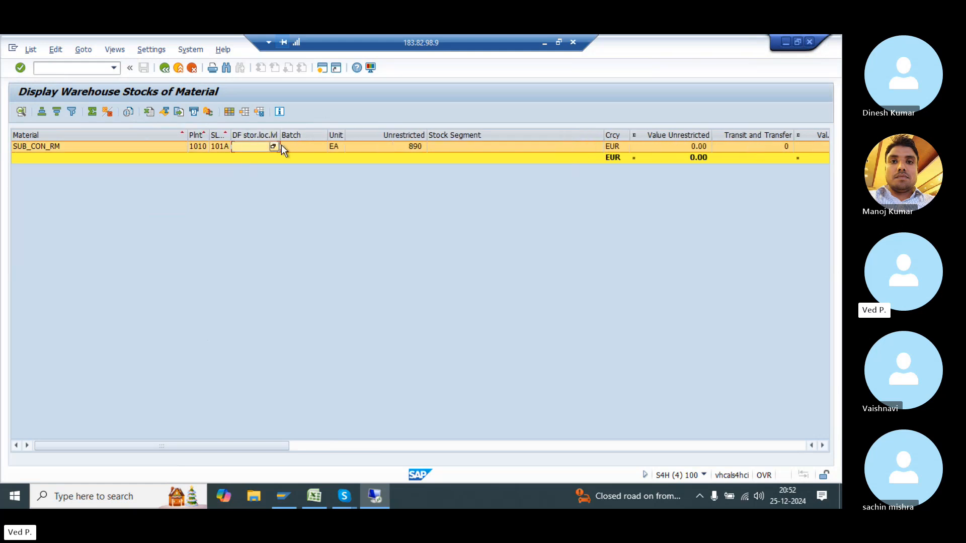
click(370, 140)
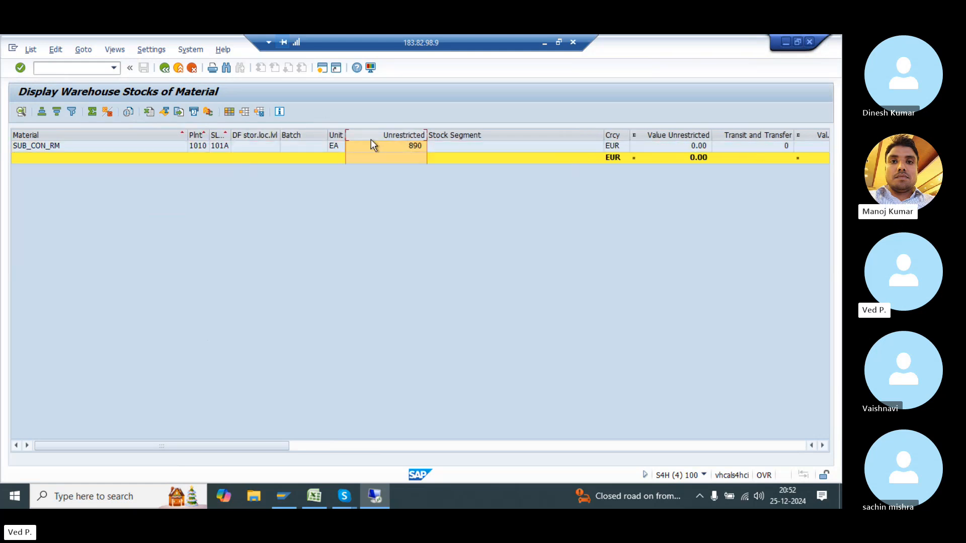
- Leave the warehouse stock report and run the MMBE stock overview for material SUB_CON_RM in plant 1010
key(F3)
click(87, 72)
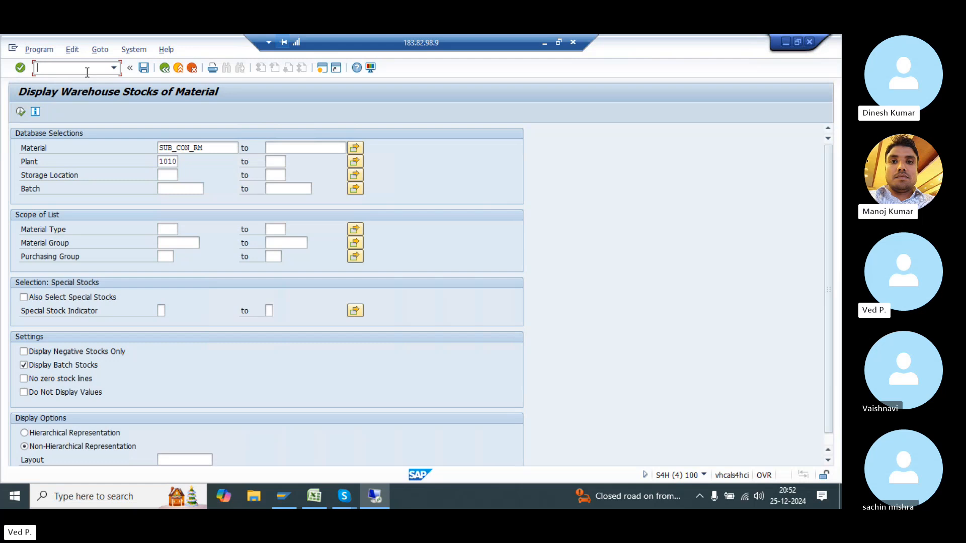
text(/N)
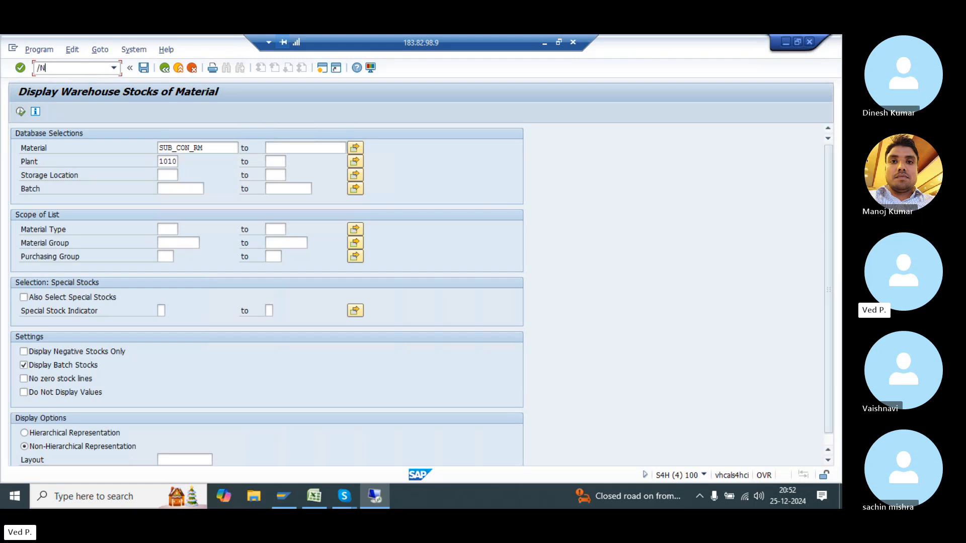
text(MMB3)
key(Return)
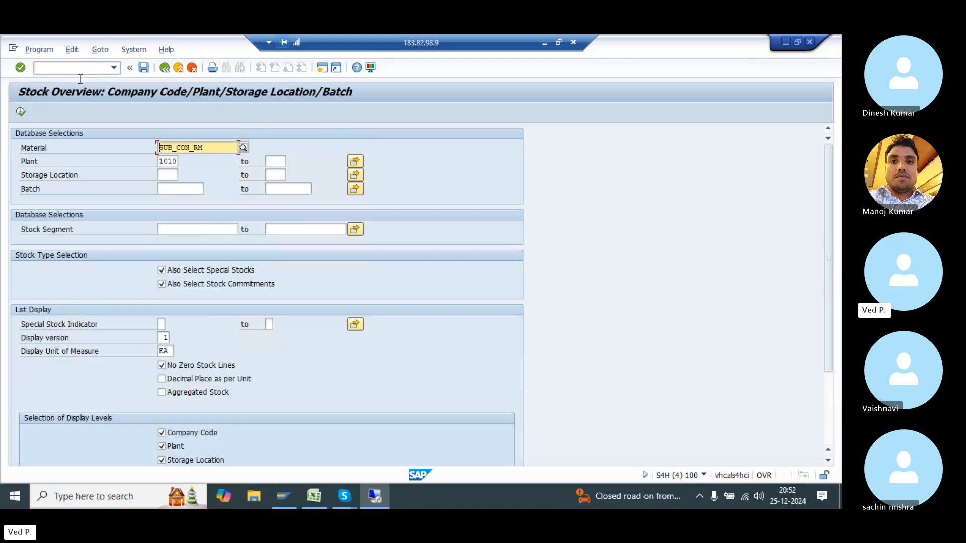
click(22, 113)
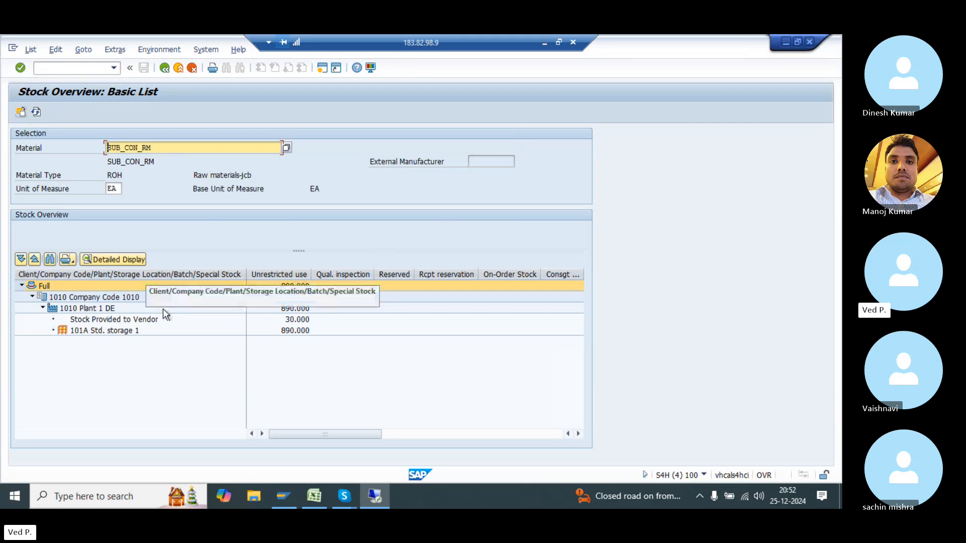
- Examine the Stock Provided to Vendor line and its unrestricted-use quantity for SUB_CON_RM
click(107, 321)
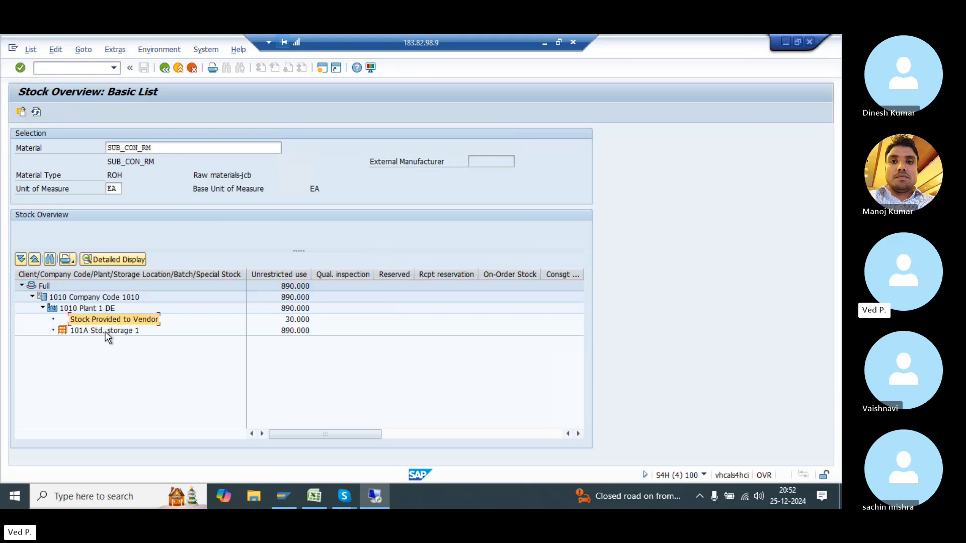
click(305, 322)
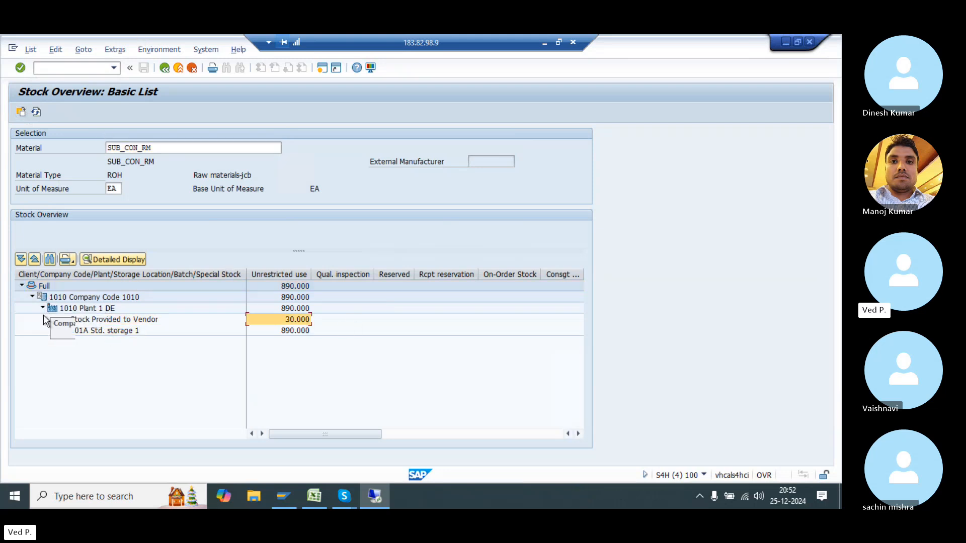
click(100, 320)
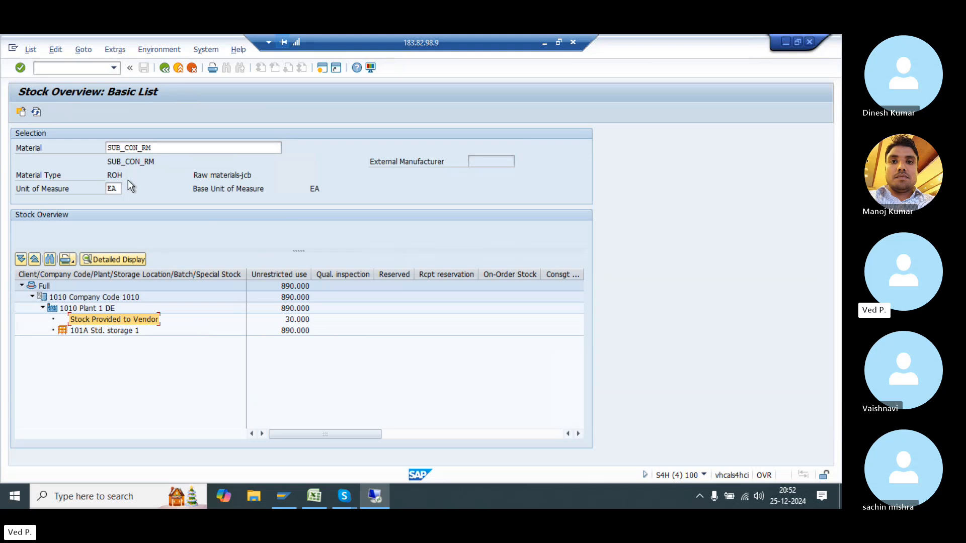
drag(164, 147, 76, 148)
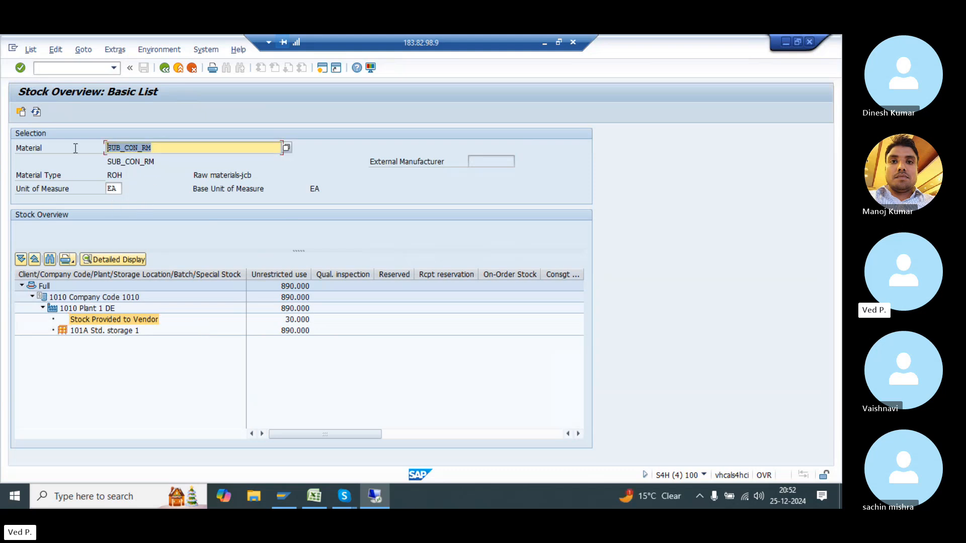
click(296, 319)
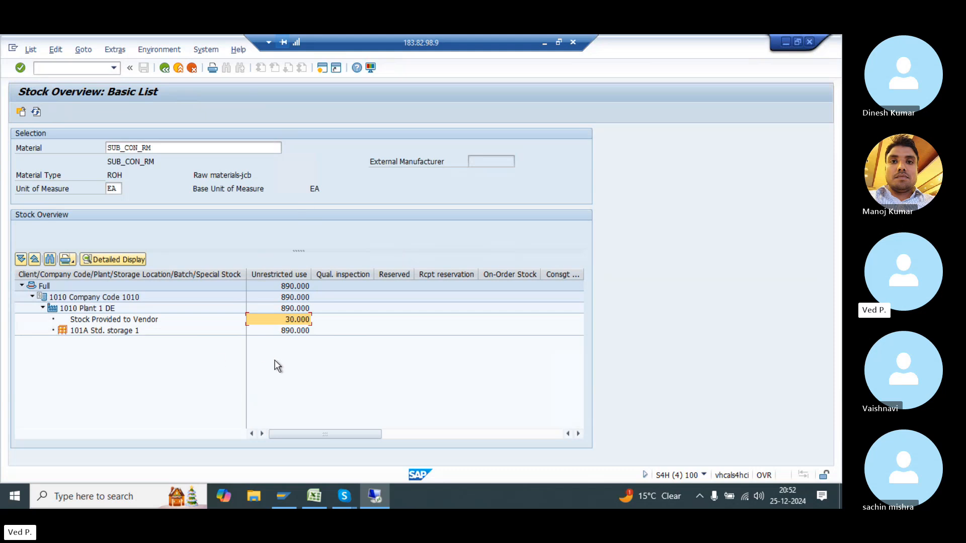
click(120, 319)
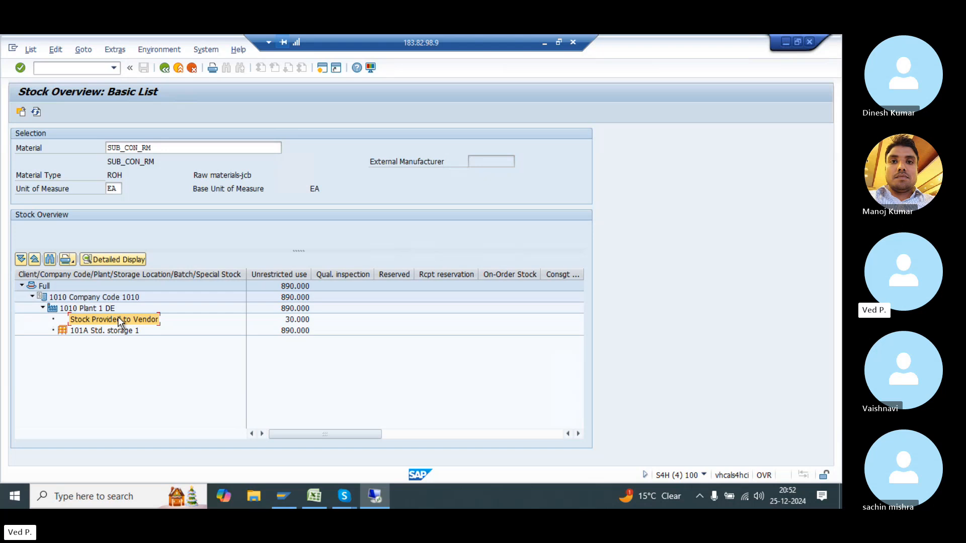
- Switch to the SAP-MM-SYLLABUS workbook in Excel and enter the note "PAYMNETS ??" in cell A59 of Special Procurments
click(322, 497)
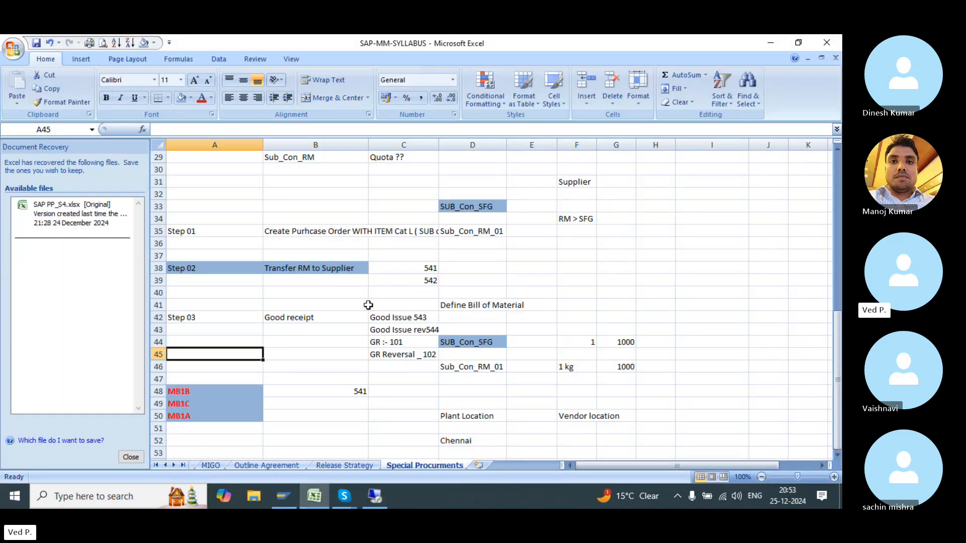
scroll(368, 305, up, 2)
scroll(368, 306, down, 2)
click(258, 404)
scroll(258, 406, down, 5)
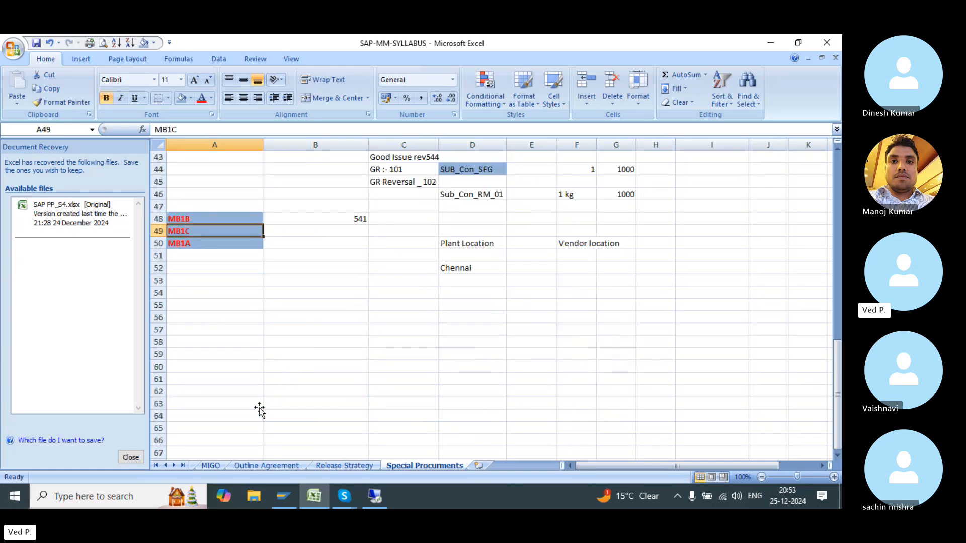
click(242, 358)
text(PAYMNETS)
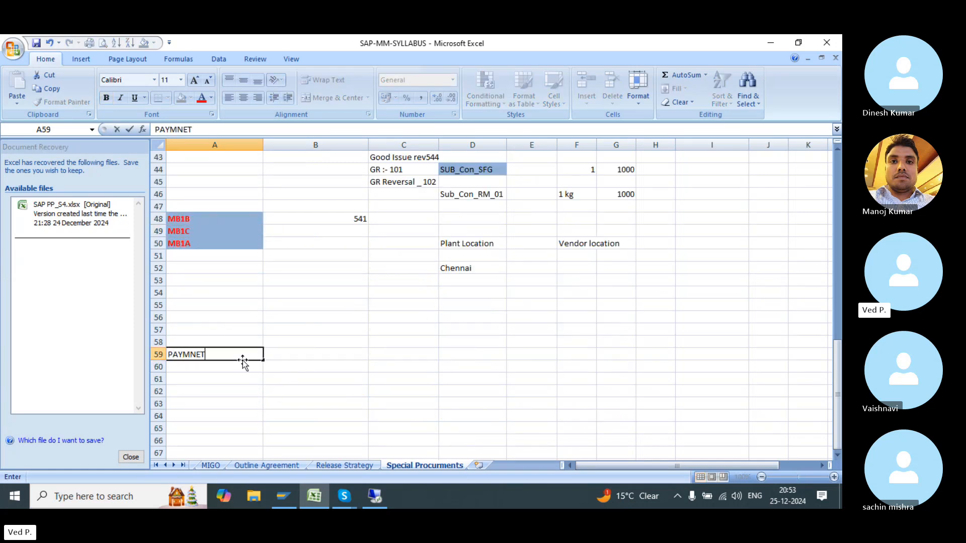
key(Return)
key(Return)
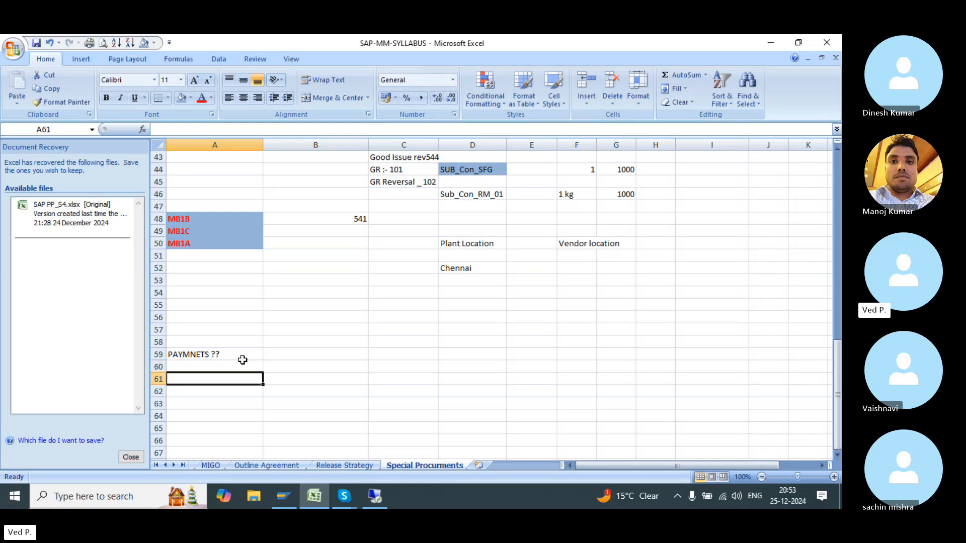
- Enter "Conversion Cos" in cell A61 and "RM > SFG ???" in cell A63
text(Conversion Co)
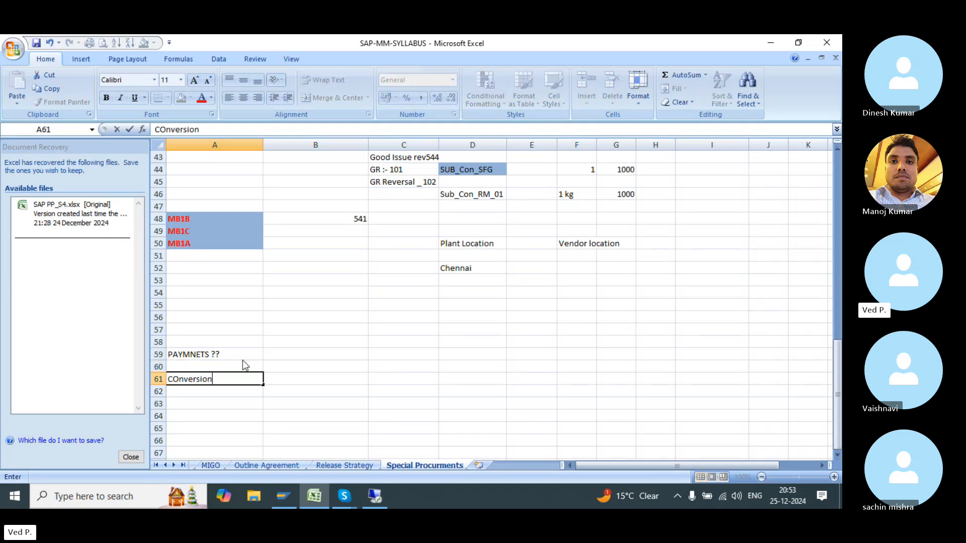
key(Return)
key(Return)
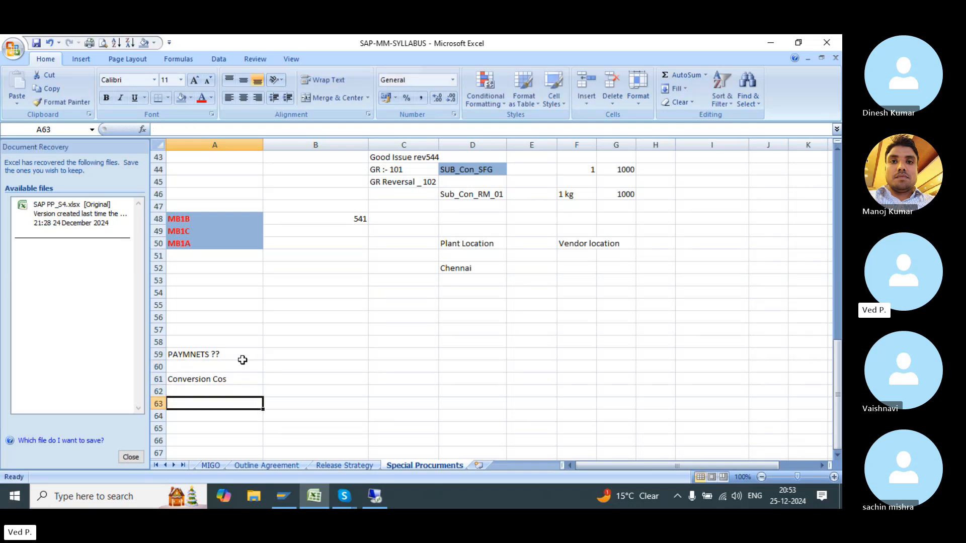
text(RM > SFG ???)
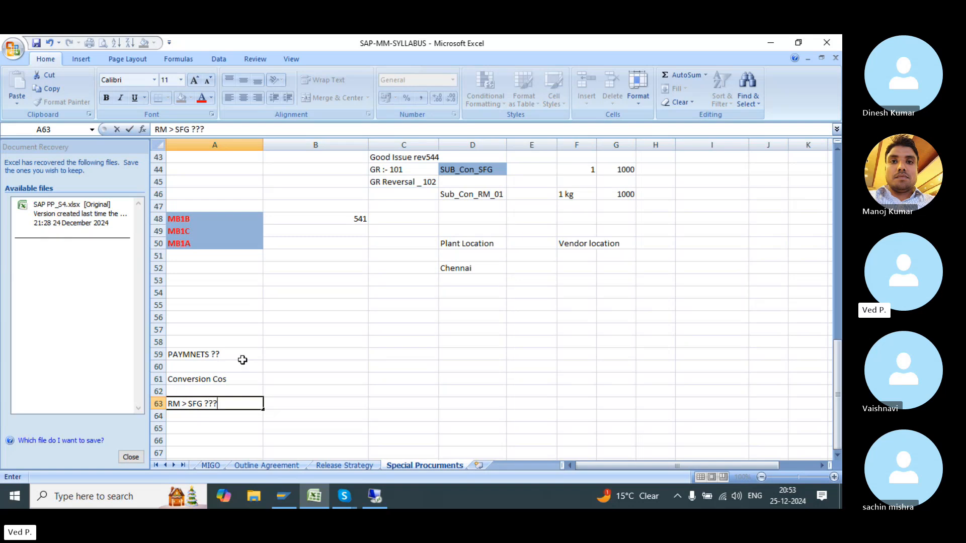
key(Return)
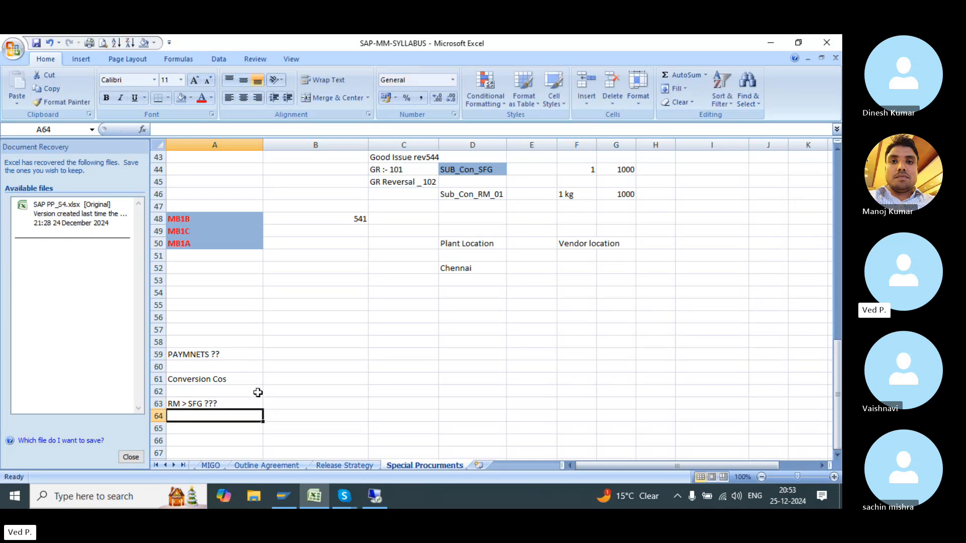
- Enter the rate "10 / kg" in cell B59 beside the payments note
click(312, 360)
text(10 / kg)
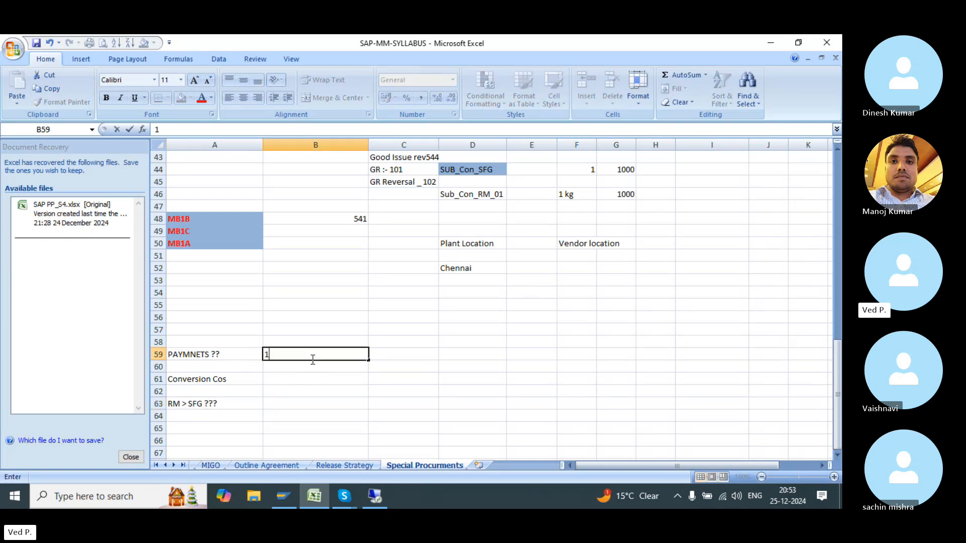
key(Return)
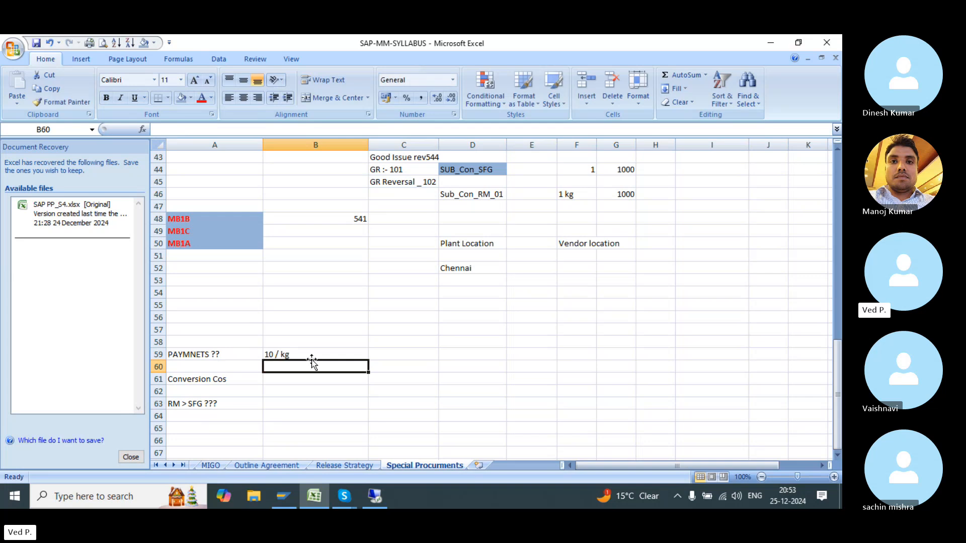
- Set the rate in cell B59 to "100 / kg" and enter 1000 in cell B62
click(311, 360)
text(100)
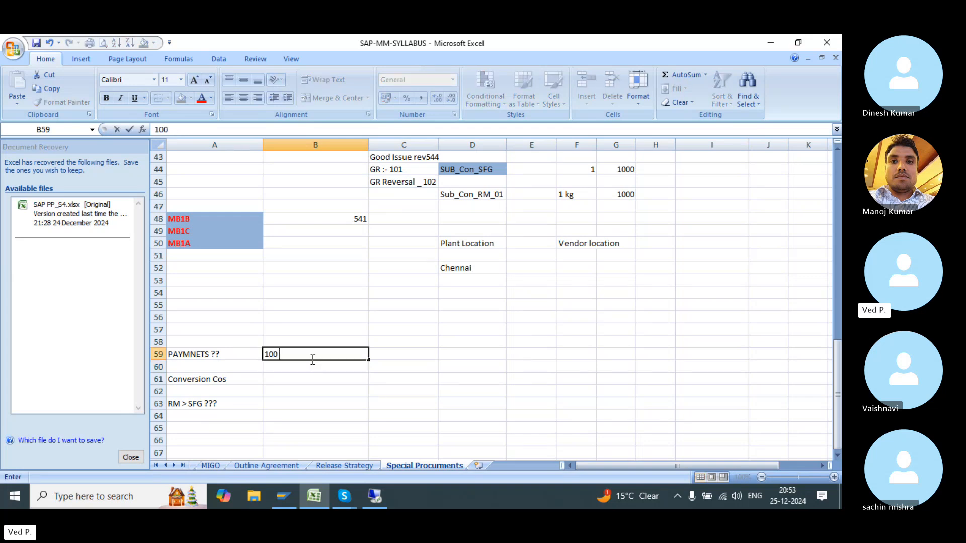
key(Return)
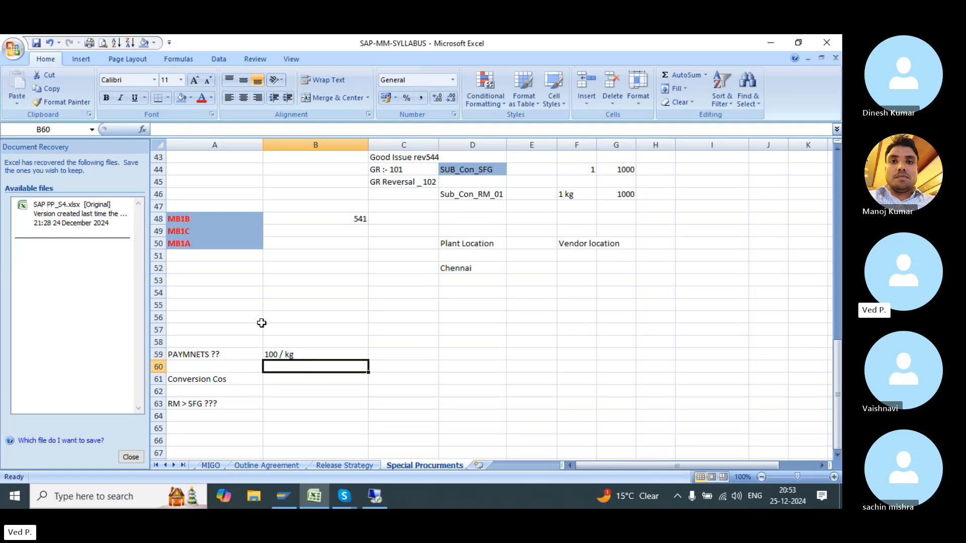
click(284, 389)
text(1000)
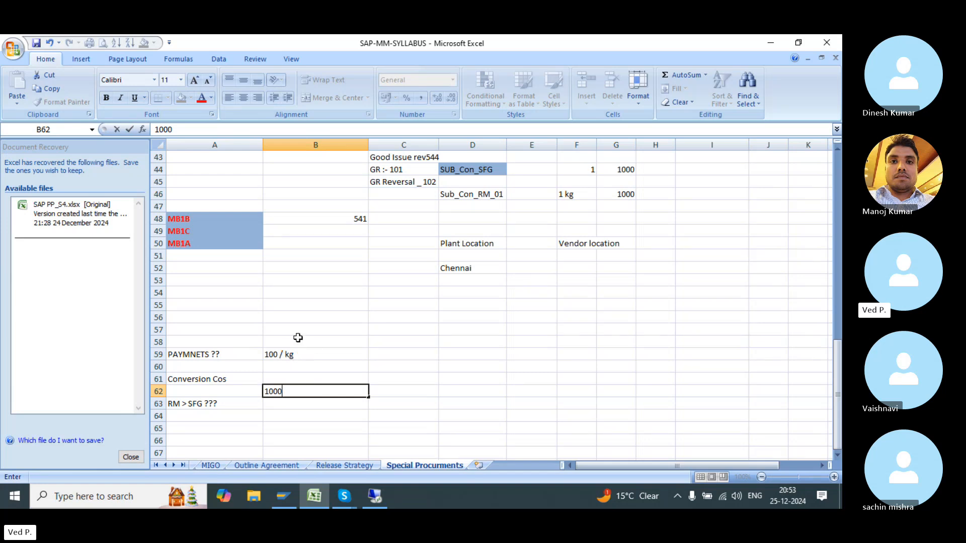
drag(298, 340, 304, 413)
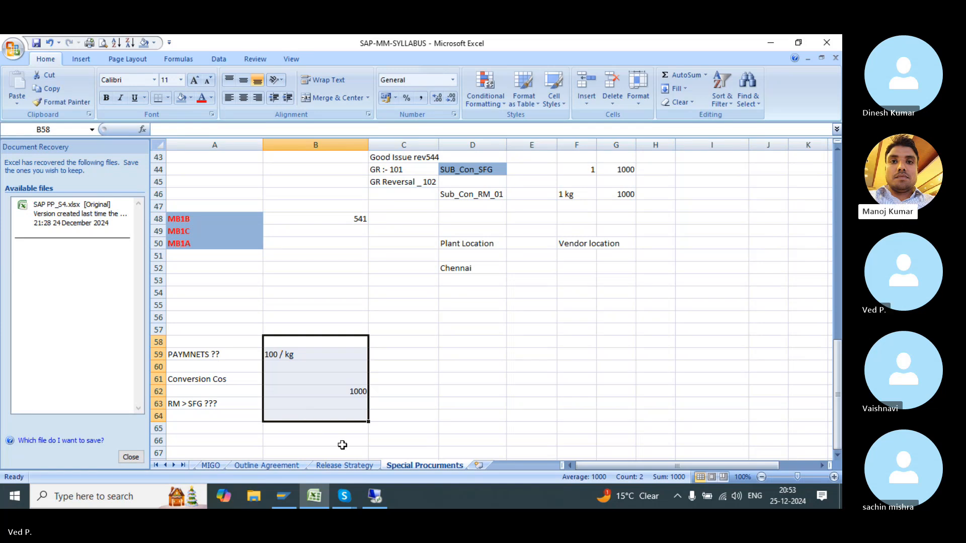
click(377, 367)
- Fill the "2. Consignements" and "2. Services Procurments" cells, A6 and A9, with the current blue fill colour
scroll(310, 343, up, 9)
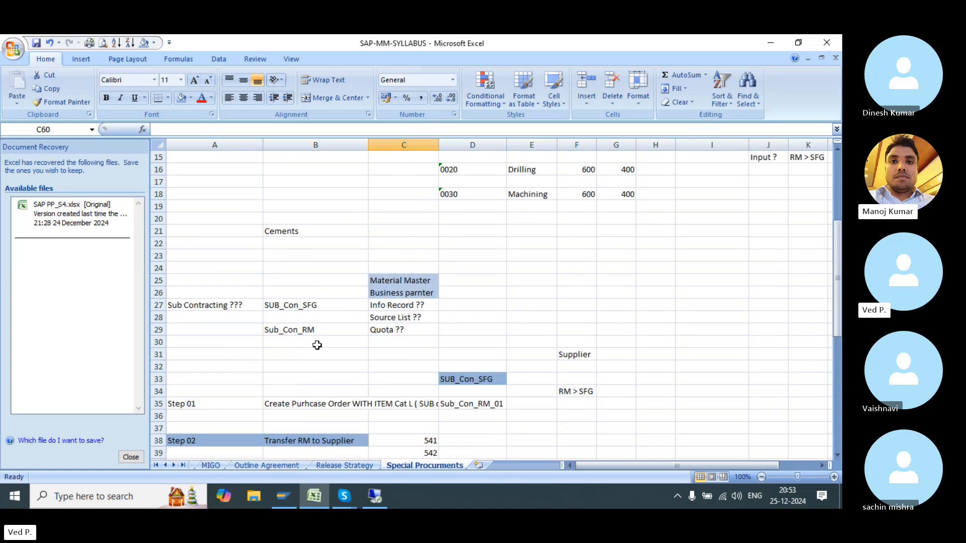
scroll(315, 345, up, 5)
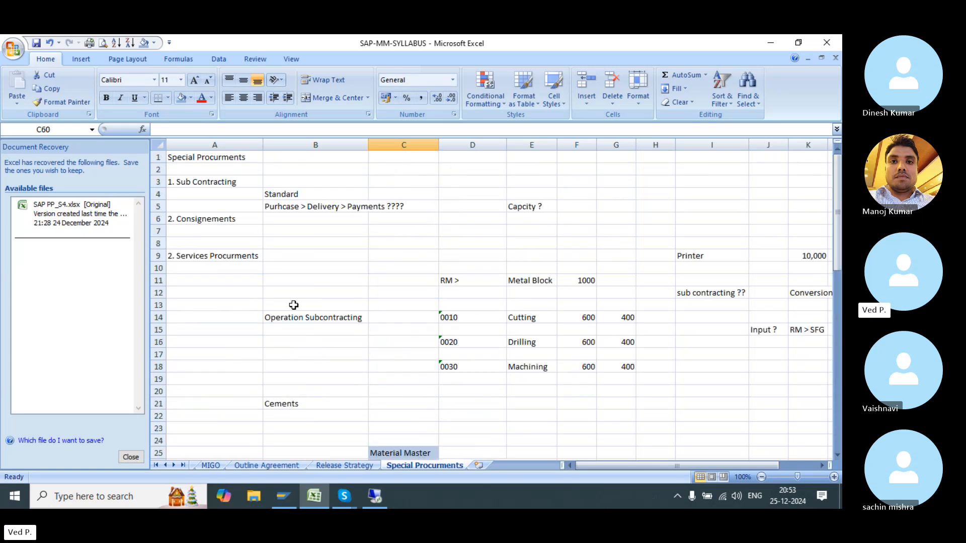
click(230, 183)
click(216, 217)
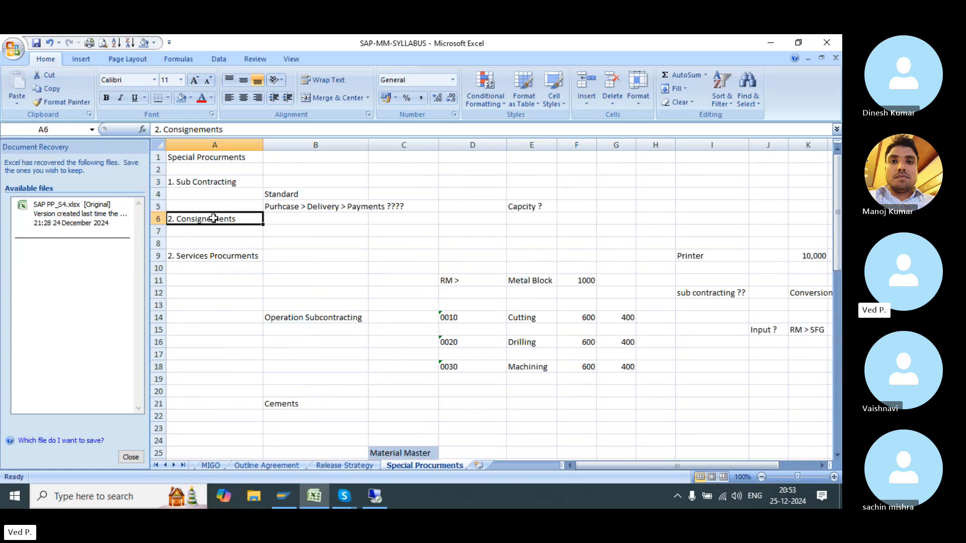
ctrl+click(232, 256)
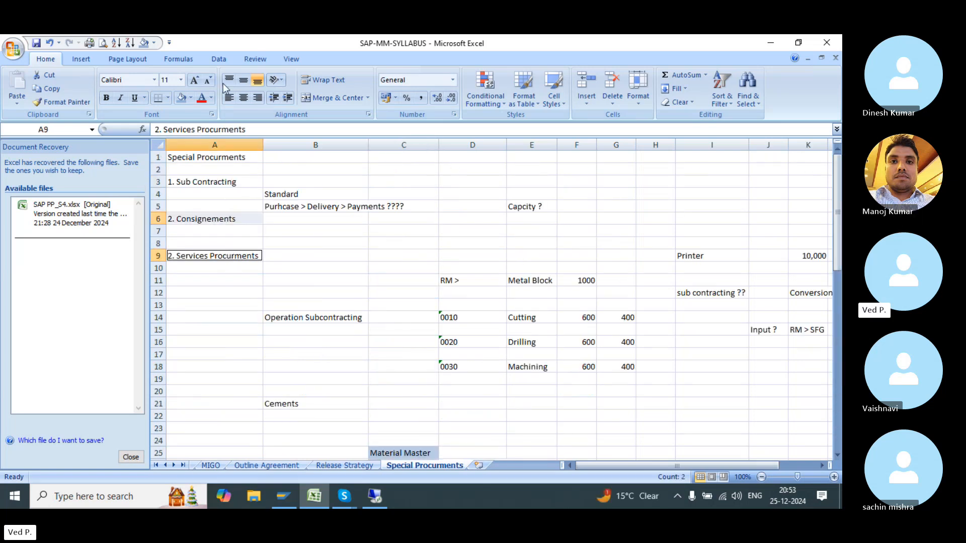
click(181, 97)
click(390, 231)
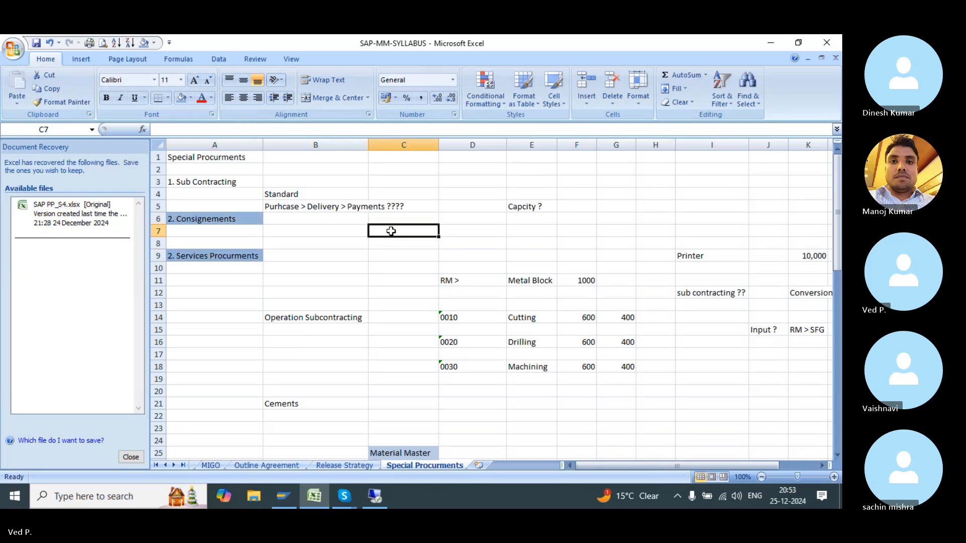
- View the MIGO sheet briefly, and open the syllabus on Sheet1 at the start of the workbook
click(215, 464)
click(302, 266)
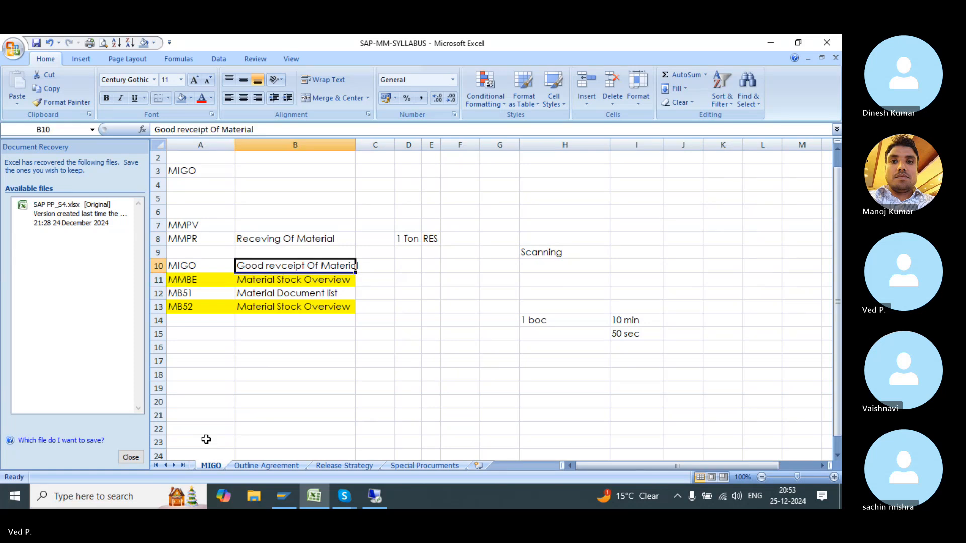
click(163, 464)
click(163, 464)
click(163, 465)
click(164, 465)
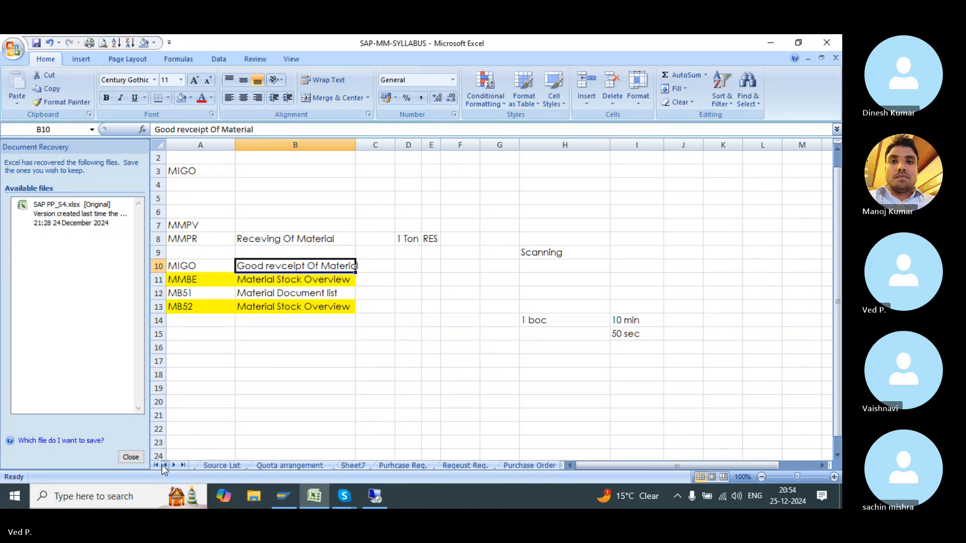
click(164, 465)
click(164, 465)
click(163, 465)
click(161, 465)
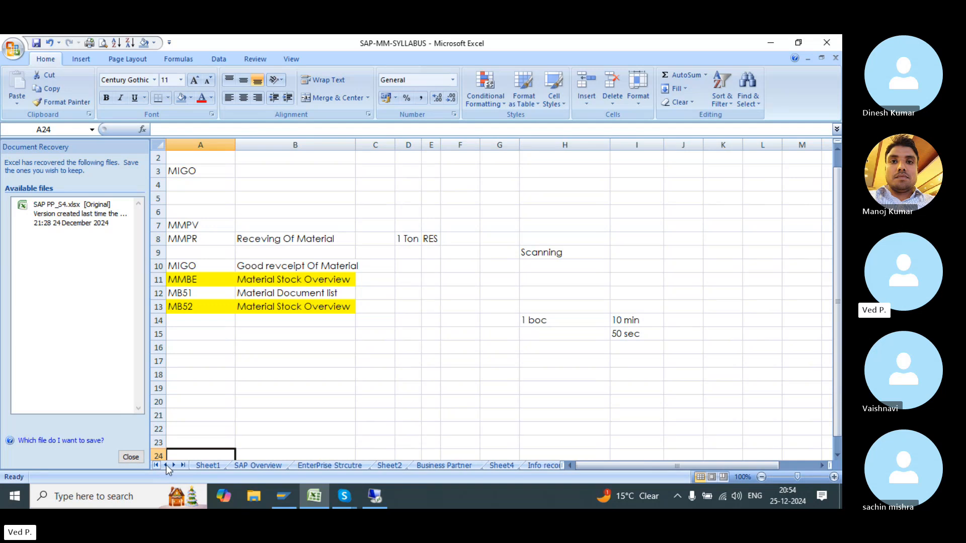
click(216, 461)
- Examine the Special procurment topic in row 18 of the syllabus, picking out the word "Subcontracting" in cell C18
click(298, 312)
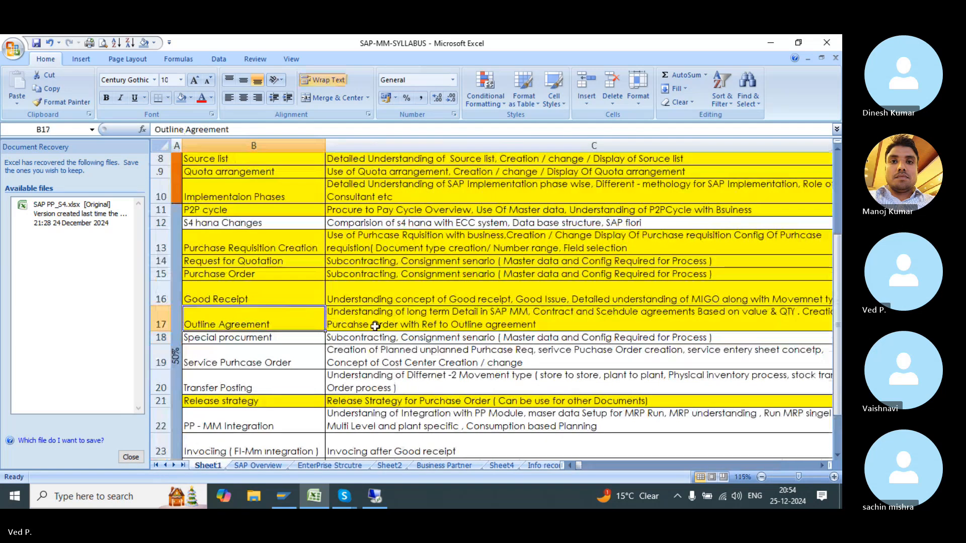
double_click(380, 336)
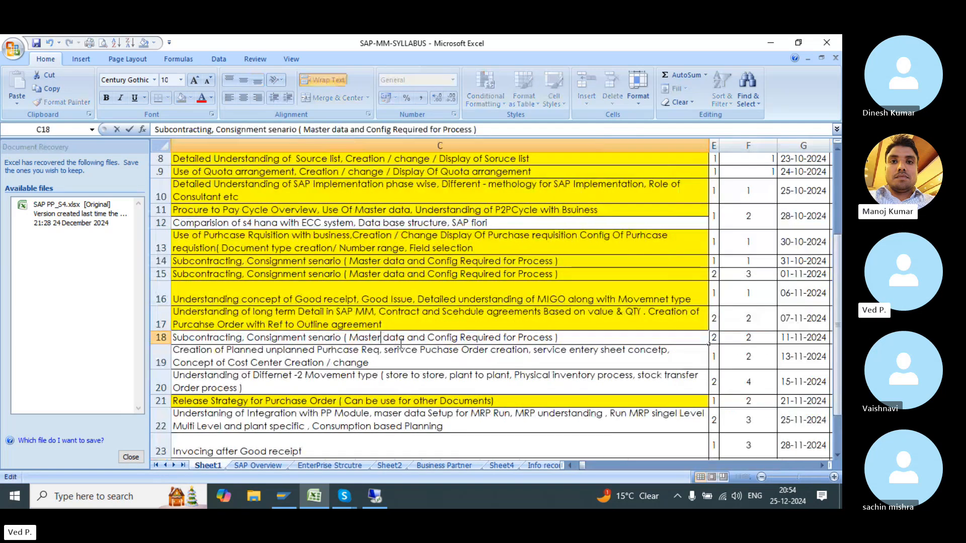
double_click(242, 337)
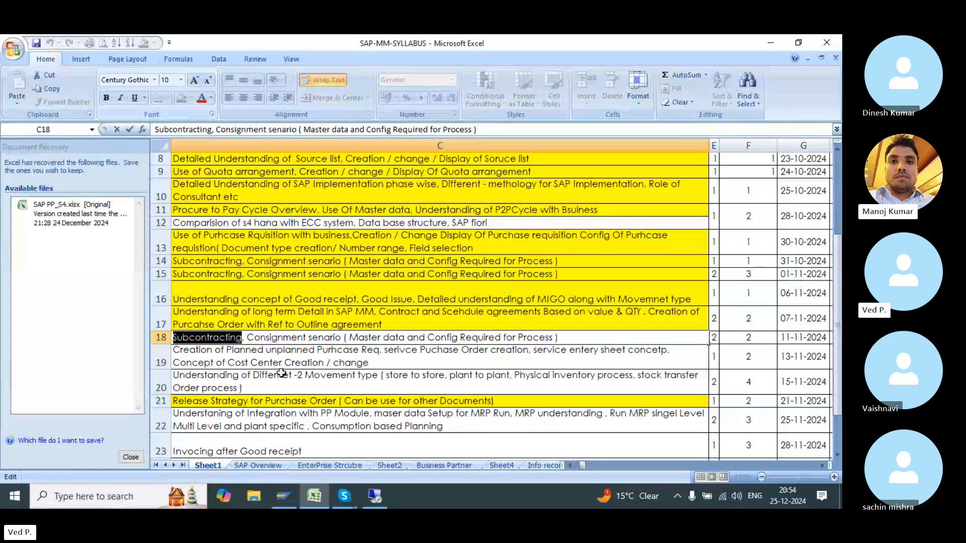
key(Return)
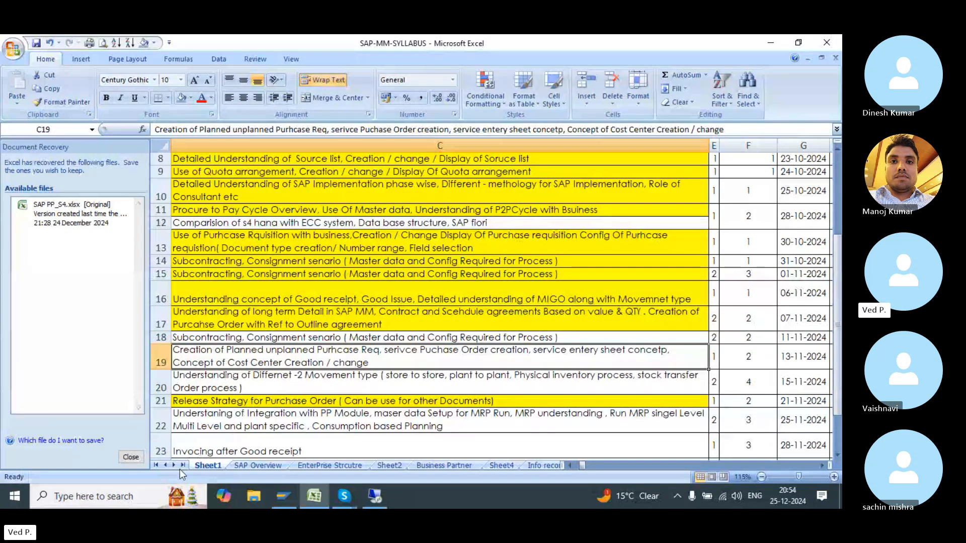
- Open the Special Procurments sheet, review the subcontracting process notes, and select Step 01 and Step 02 in range A35:B40
click(182, 465)
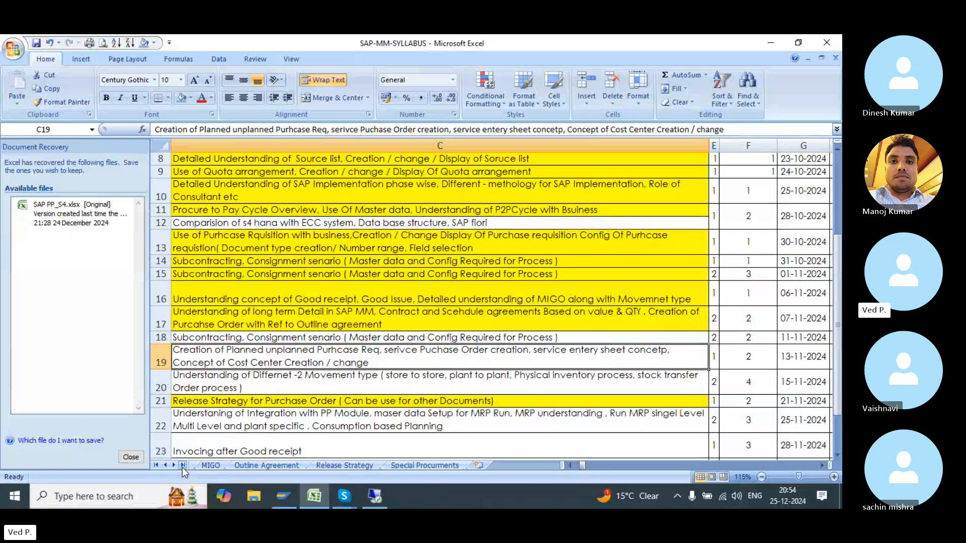
click(452, 466)
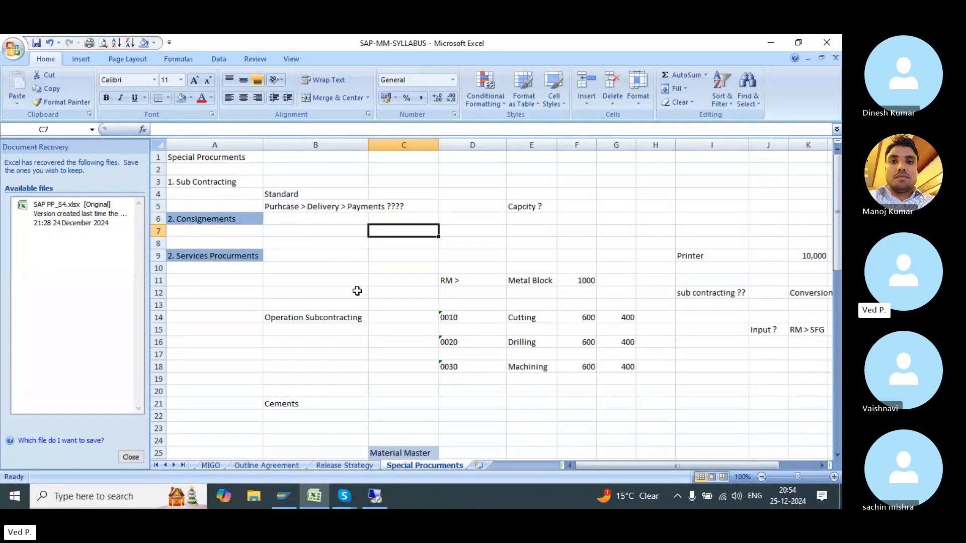
click(341, 304)
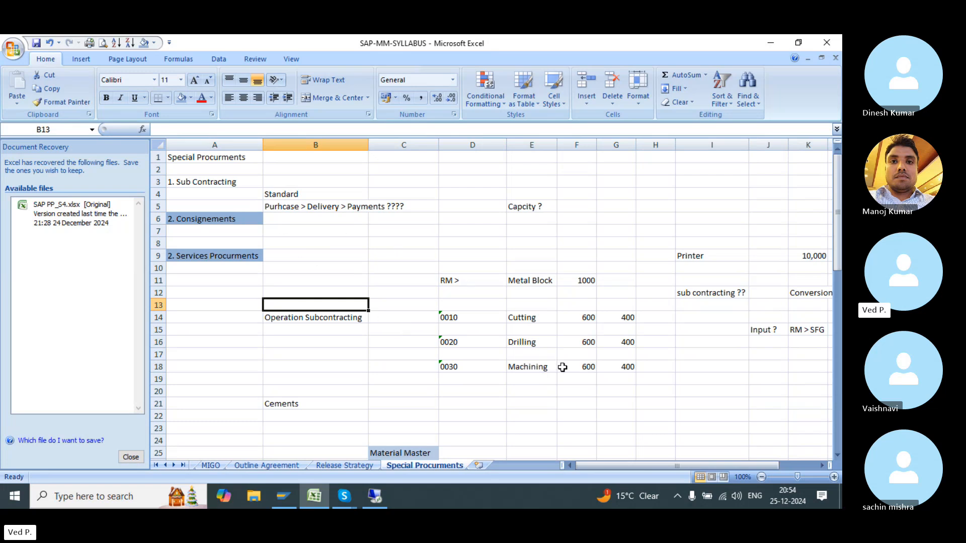
scroll(407, 349, down, 5)
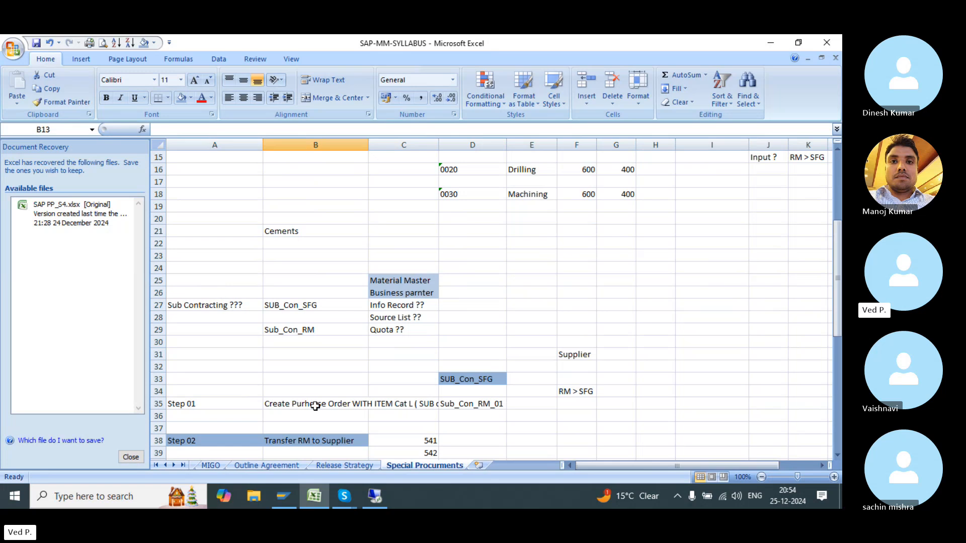
scroll(314, 407, down, 7)
scroll(259, 222, up, 5)
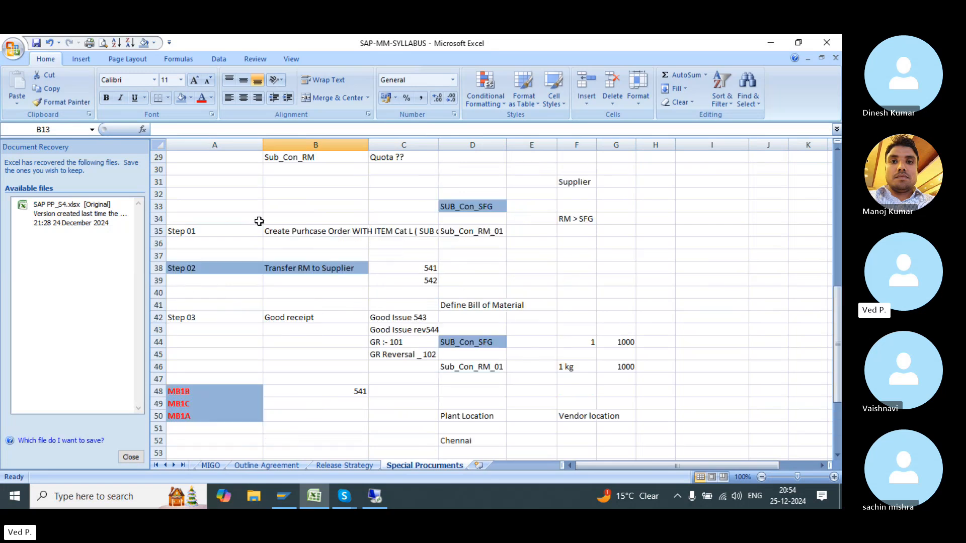
drag(230, 318, 341, 379)
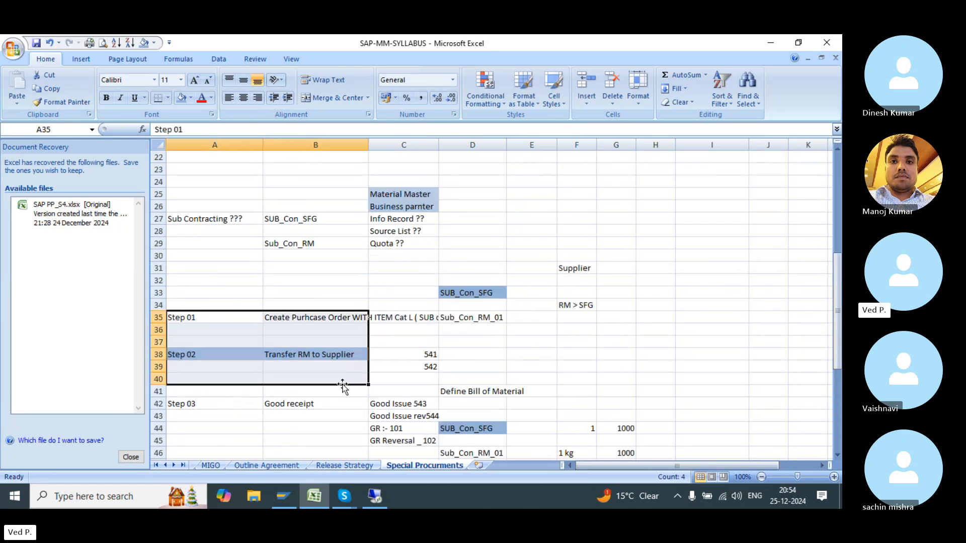
- Switch to the SAP session and open the Create Purchase Order transaction with /nme21n
click(373, 485)
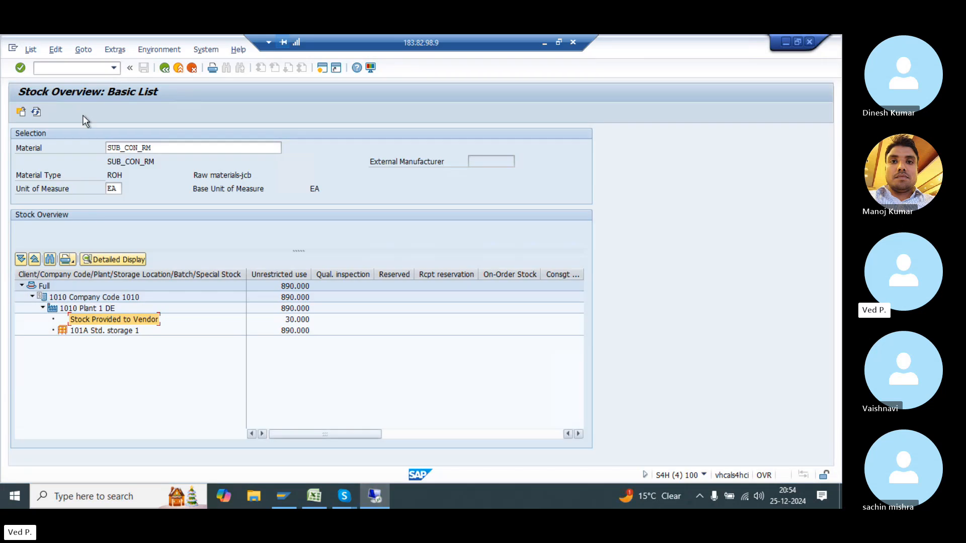
text(/nme21n)
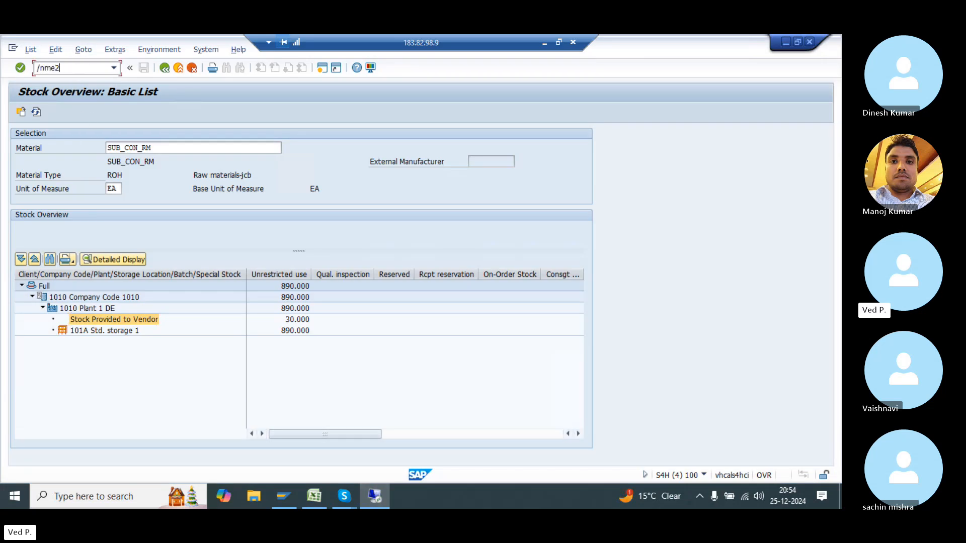
key(Return)
- Examine the order types available for the new purchase order and keep NB Standard PO selected
click(93, 133)
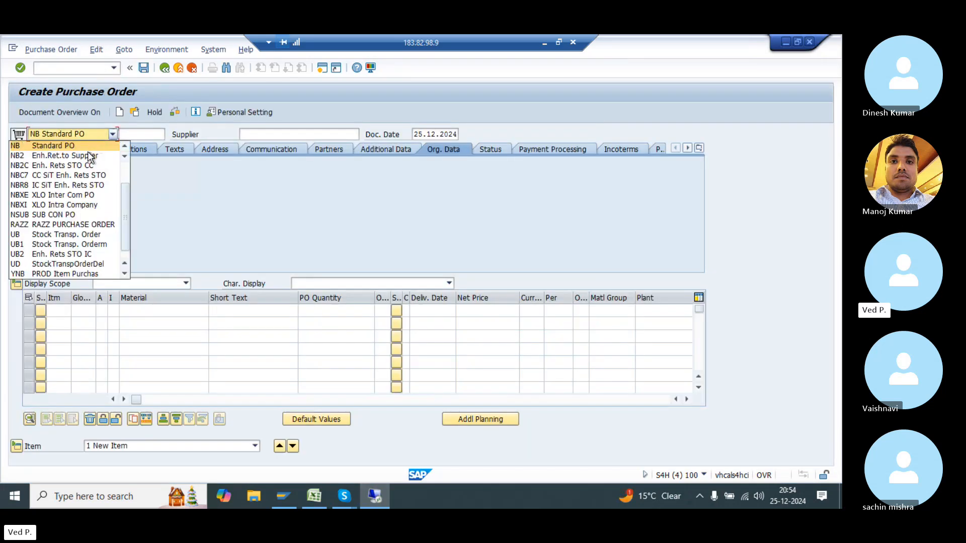
click(76, 131)
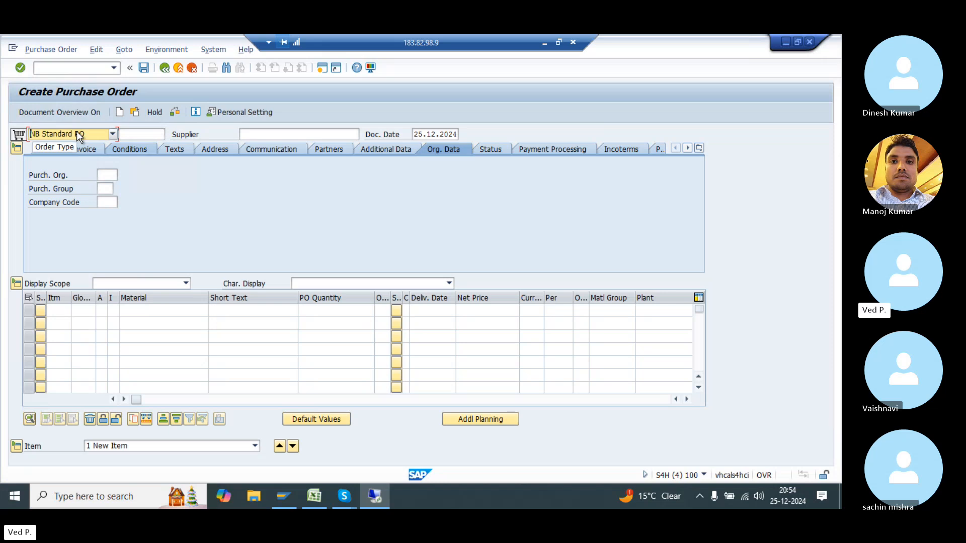
click(76, 131)
key(y)
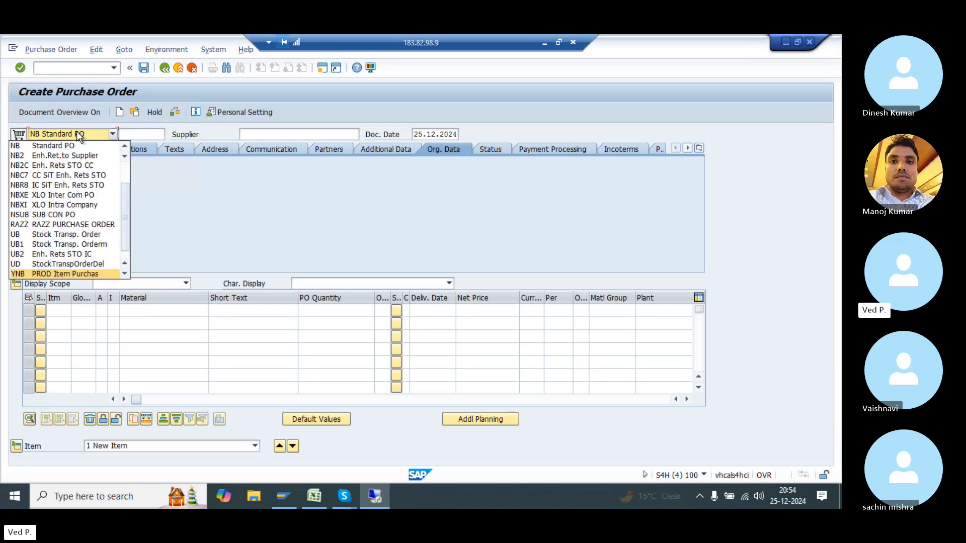
click(128, 191)
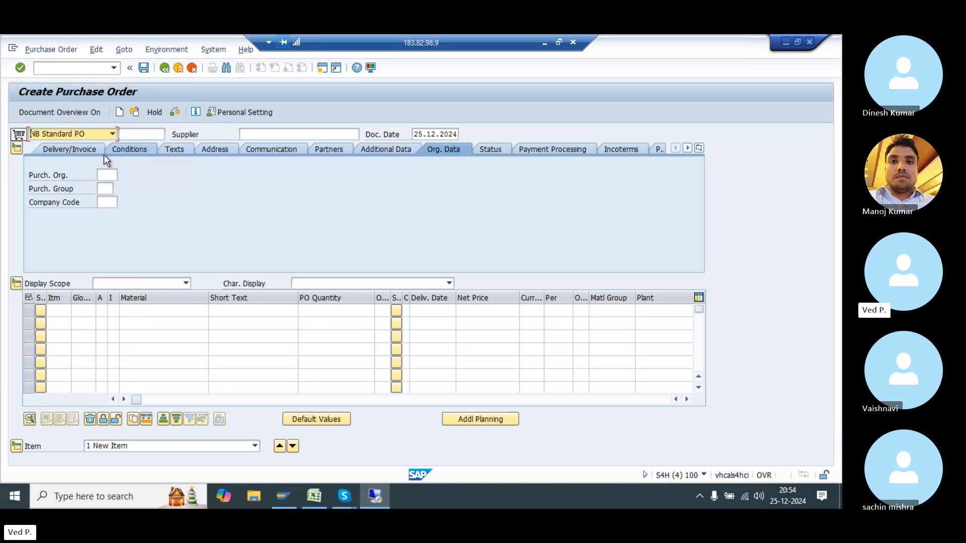
click(90, 129)
click(89, 128)
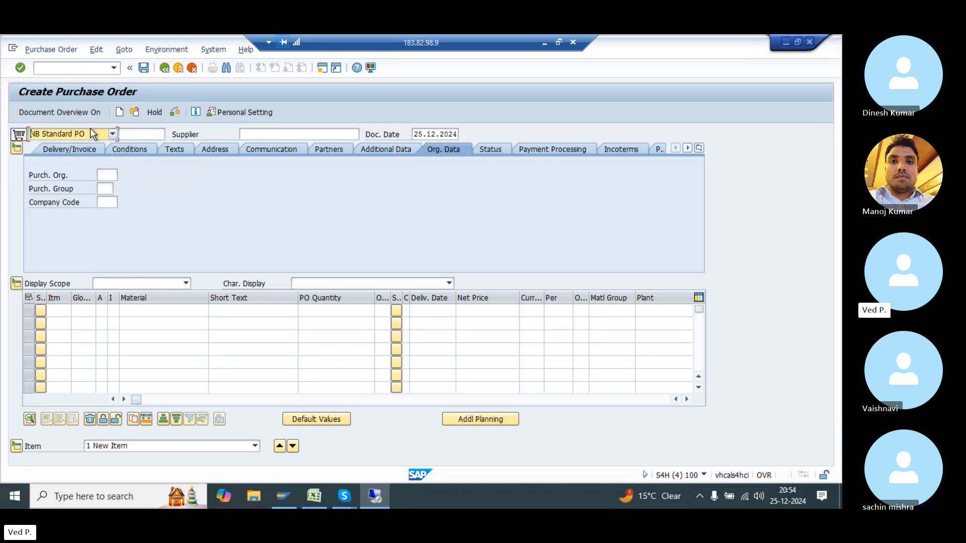
click(89, 129)
click(90, 129)
click(90, 132)
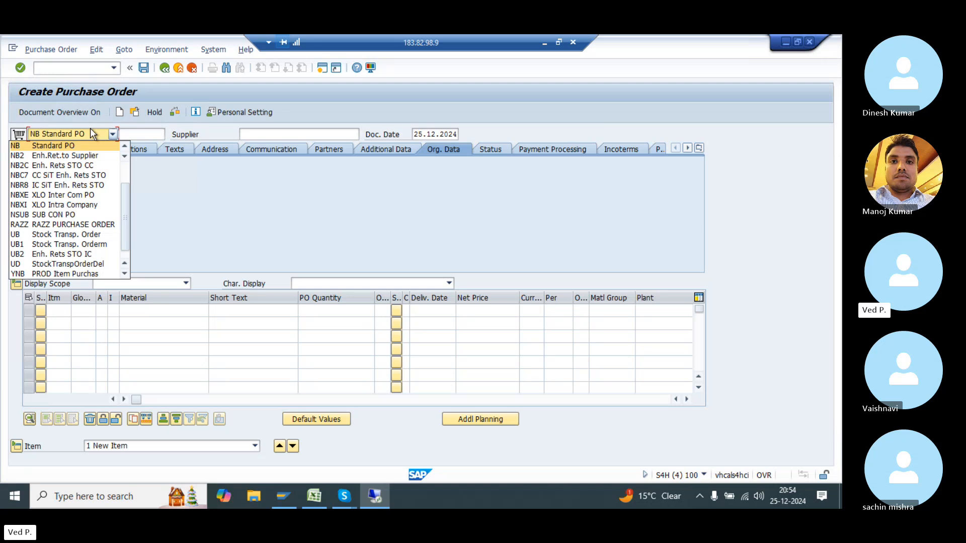
click(90, 132)
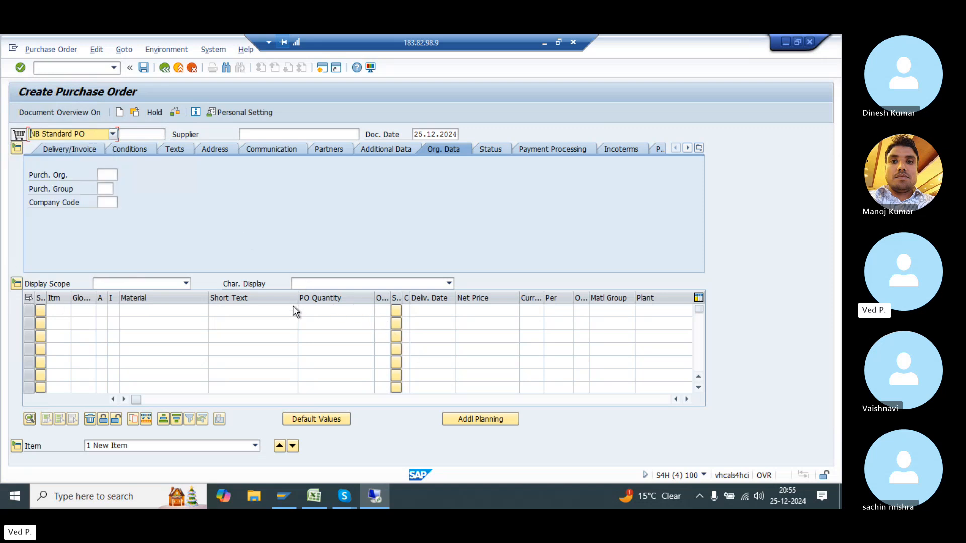
click(89, 134)
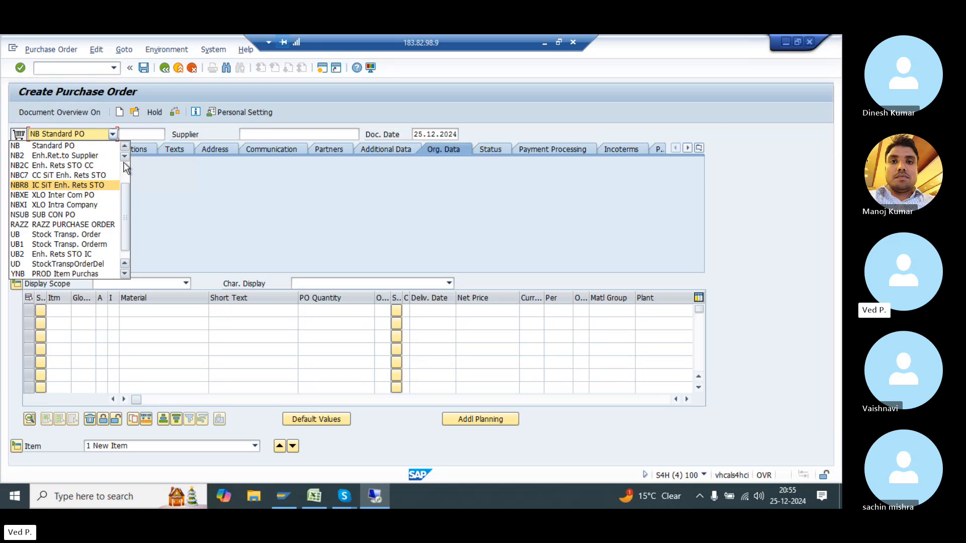
click(99, 146)
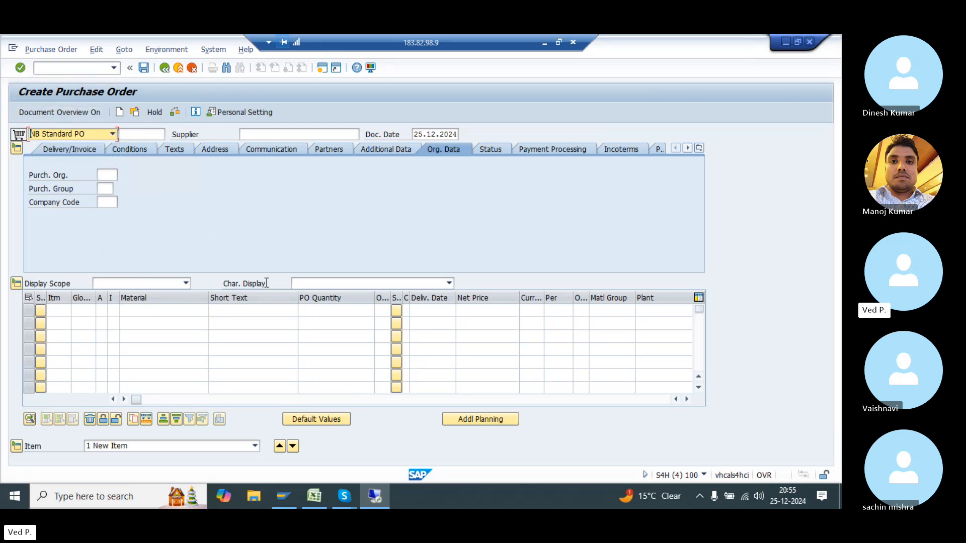
- Switch back to Excel and review the special procurement topics at the start of the Special Procurments sheet
key(alt+Tab)
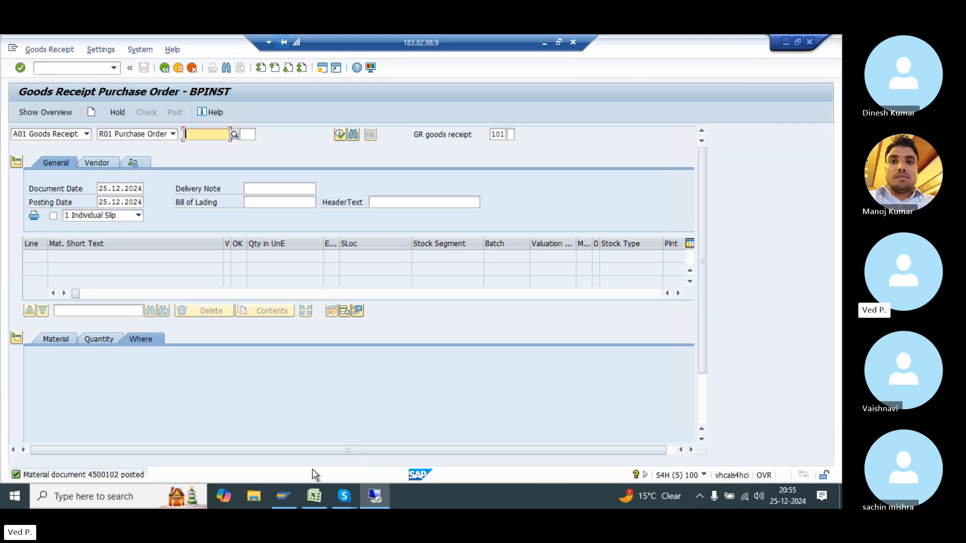
click(313, 496)
scroll(226, 236, up, 7)
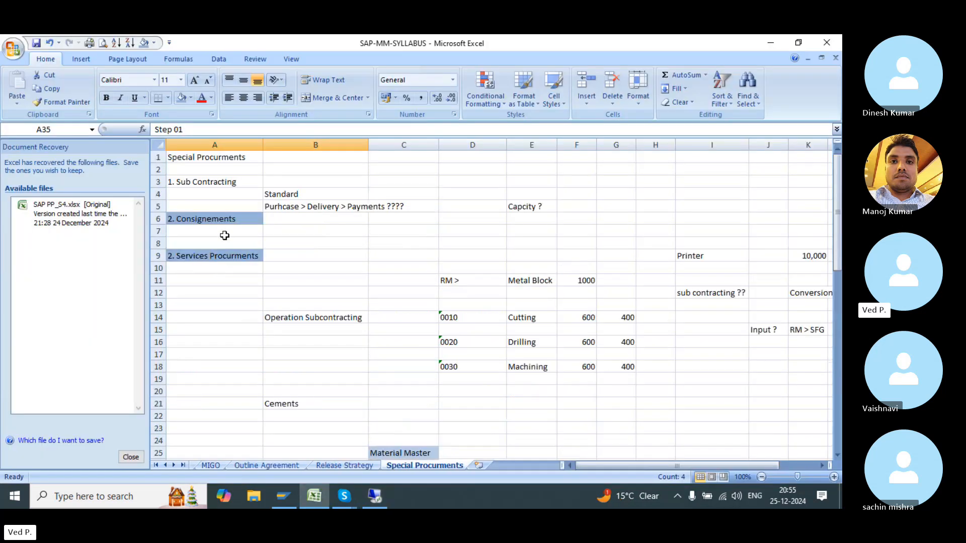
click(208, 181)
click(343, 266)
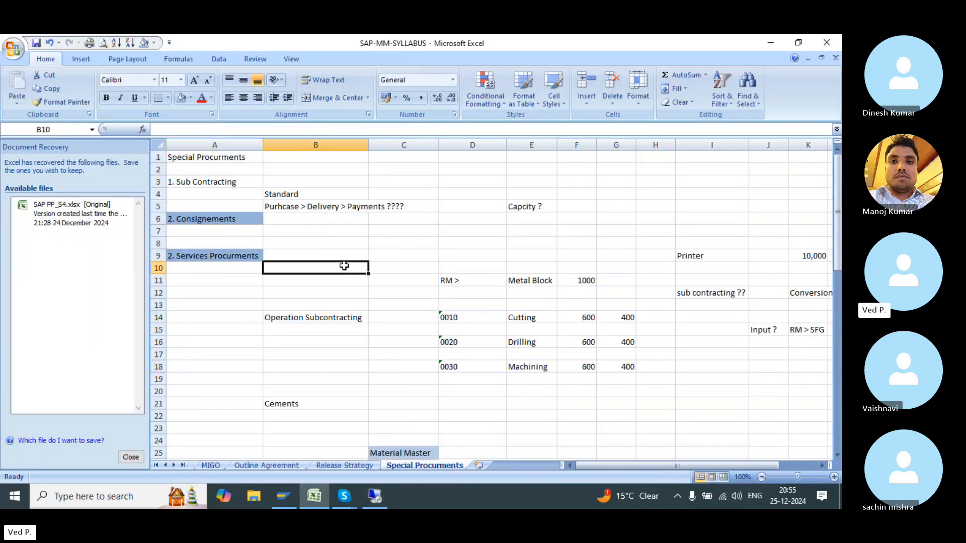
- View the SAP goods receipt session briefly, and minimise the remote desktop to return to the Special Procurments sheet
click(348, 497)
key(alt+Tab)
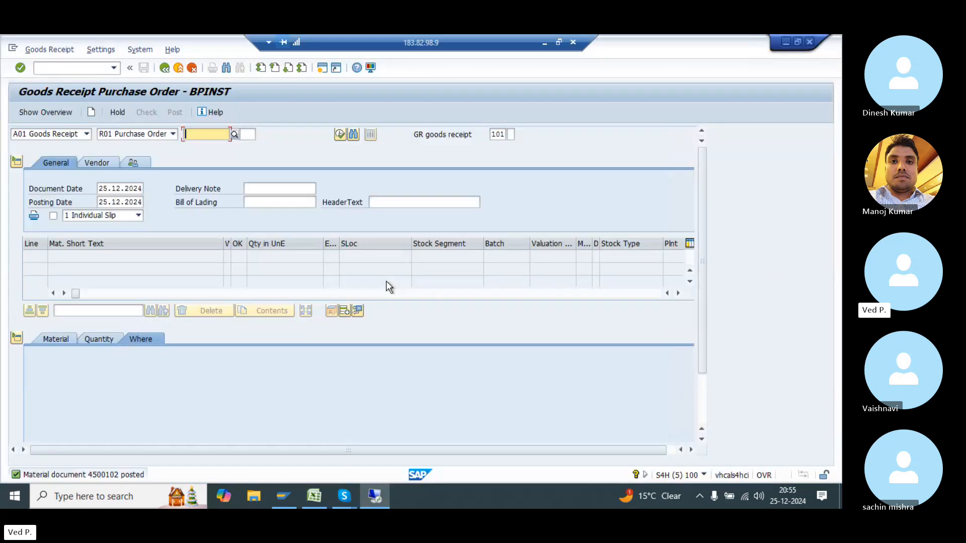
click(542, 42)
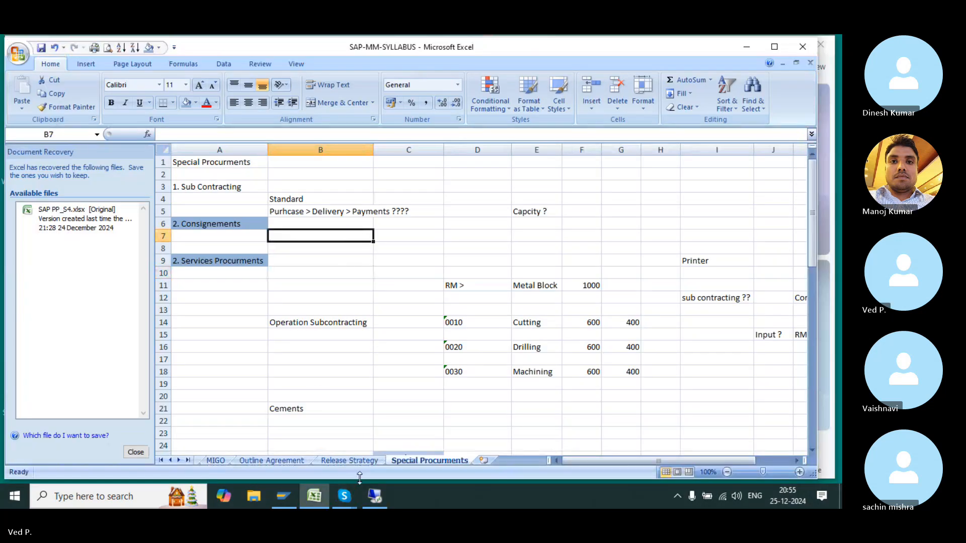
mouse_move(373, 493)
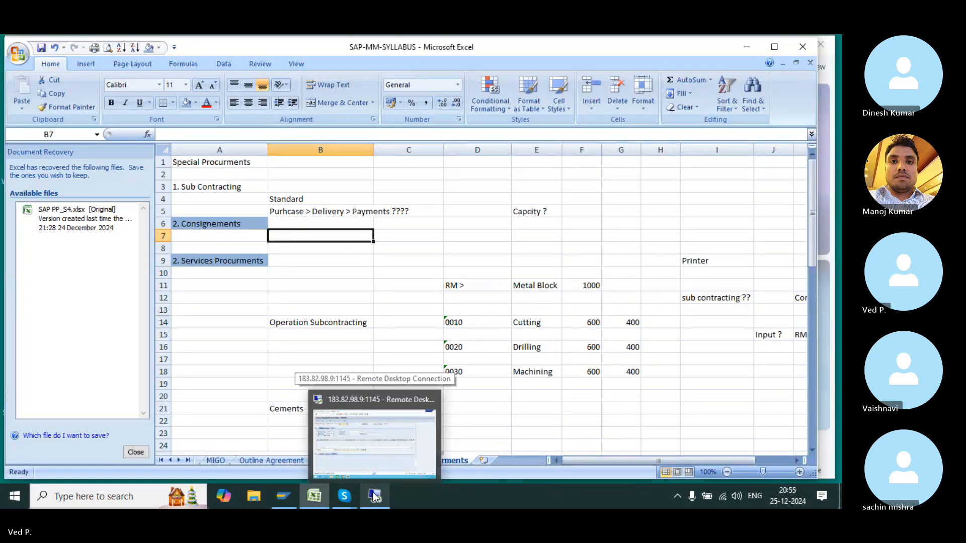